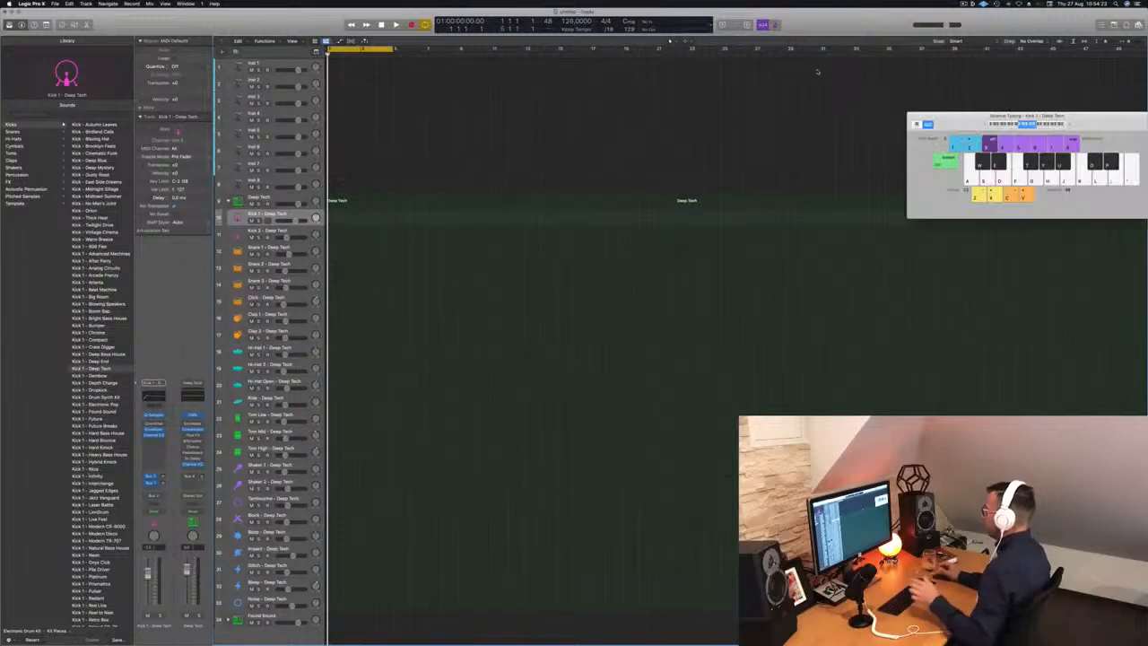
- Lower the Musical Typing range by one octave and record a four-note, one-bar kick pattern on the Kick 1 - Deep Tech track
{"action": "left_click_drag", "start_coordinate": [964, 118], "coordinate": [881, 117]}
{"action": "key", "text": "z"}
{"action": "key", "text": "a"}
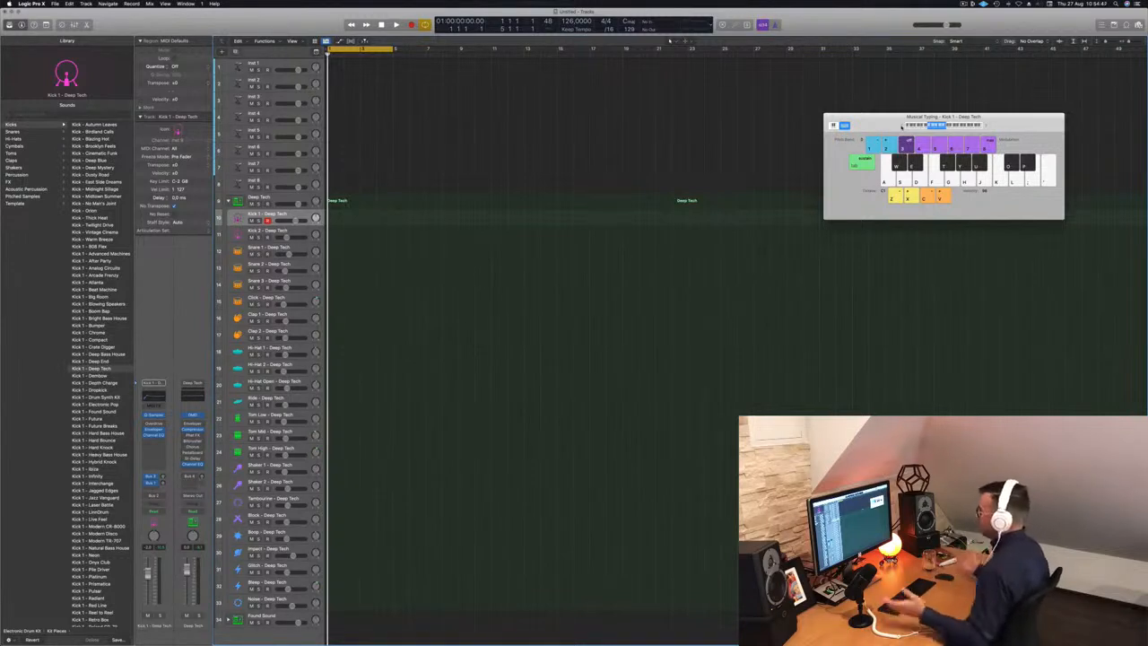
{"action": "key", "text": "a"}
{"action": "key", "text": "r"}
{"action": "key", "text": "a"}
{"action": "key", "text": "a"}
{"action": "key", "text": "space"}
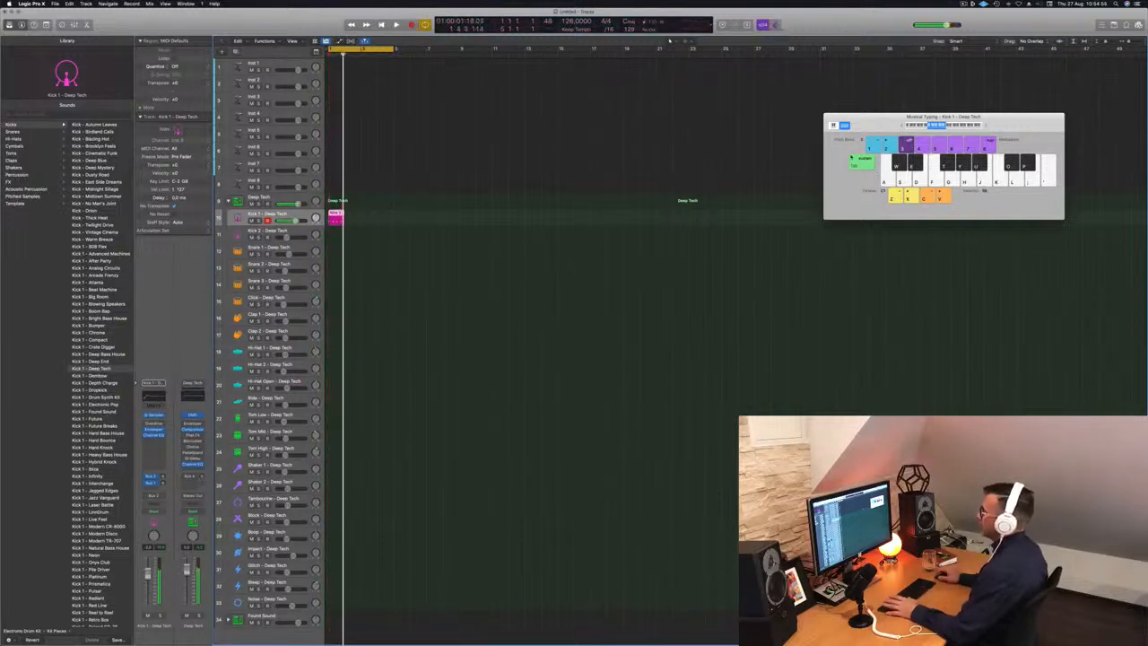
- Show the recorded kick region in the Piano Roll and quantize all of its notes
{"action": "key", "text": "p"}
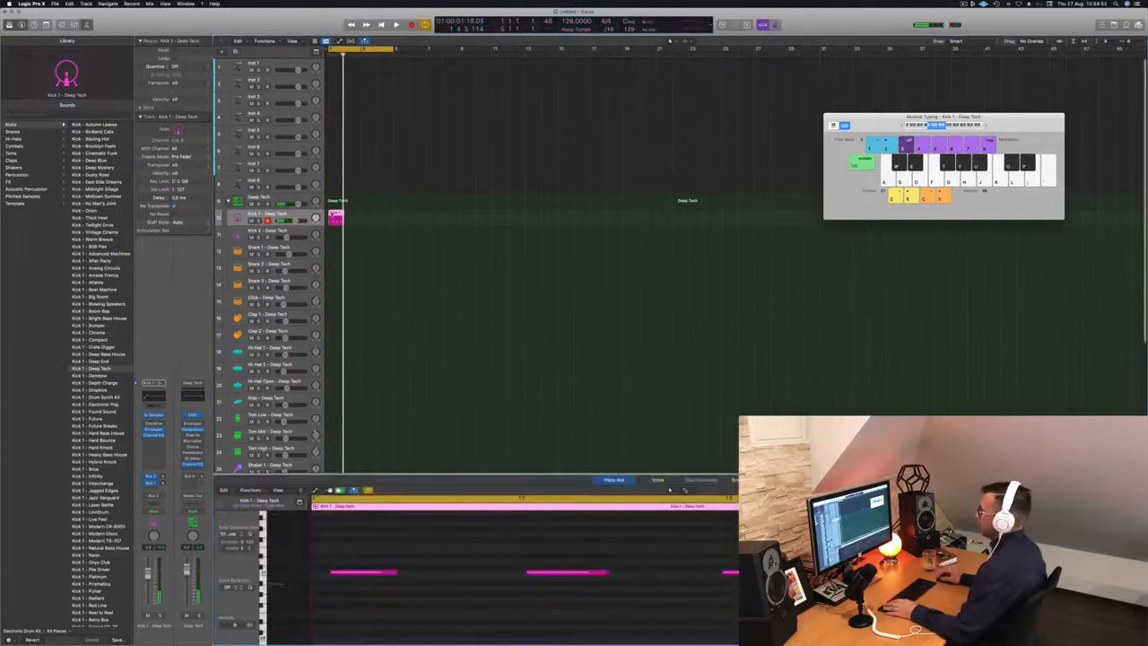
{"action": "left_click_drag", "start_coordinate": [366, 560], "coordinate": [987, 610]}
{"action": "key", "text": "q"}
{"action": "left_click", "coordinate": [586, 553]}
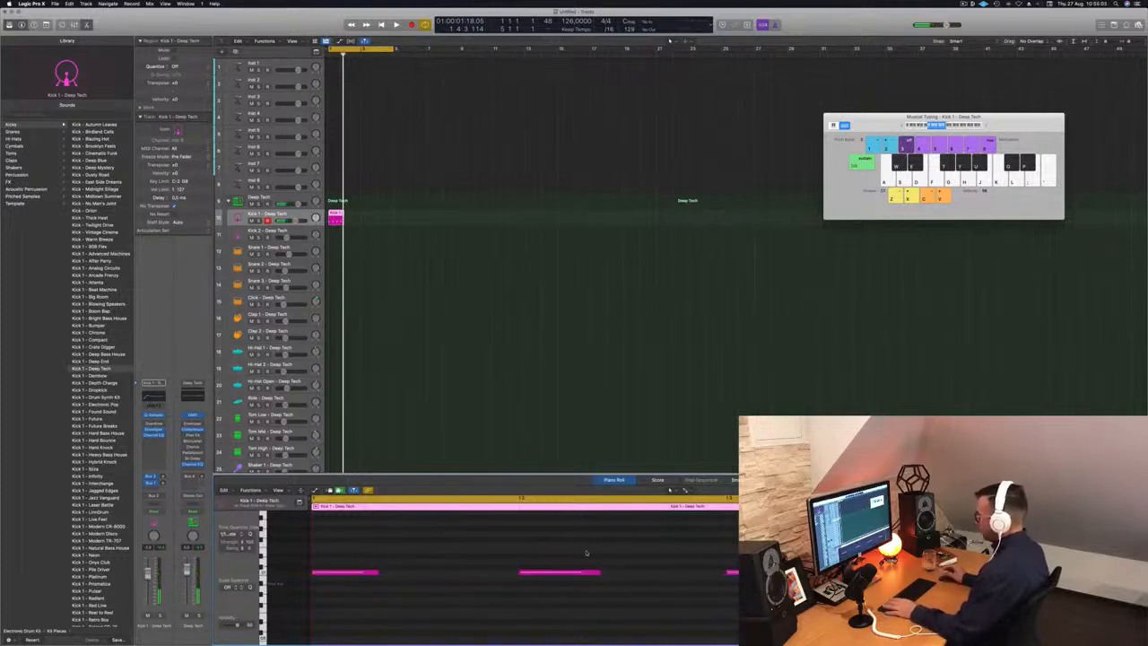
- Transpose all kick notes down two semitones and play the region to hear the new pitch
{"action": "left_click_drag", "start_coordinate": [365, 552], "coordinate": [978, 626]}
{"action": "key", "text": "alt+Down"}
{"action": "key", "text": "alt+Down"}
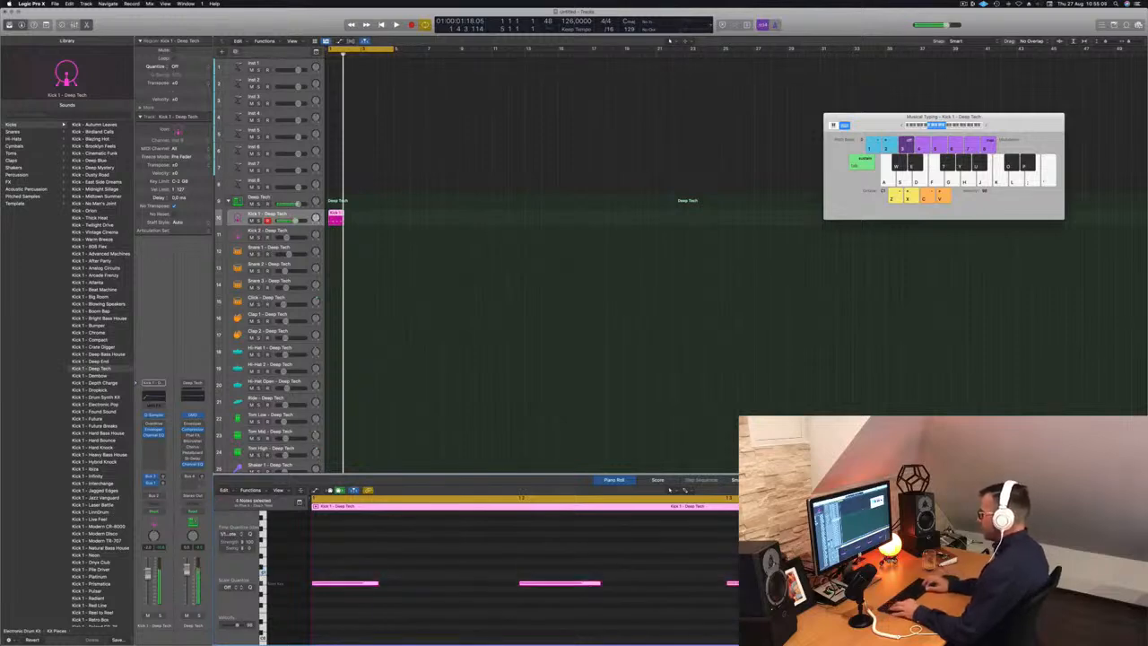
{"action": "key", "text": "space"}
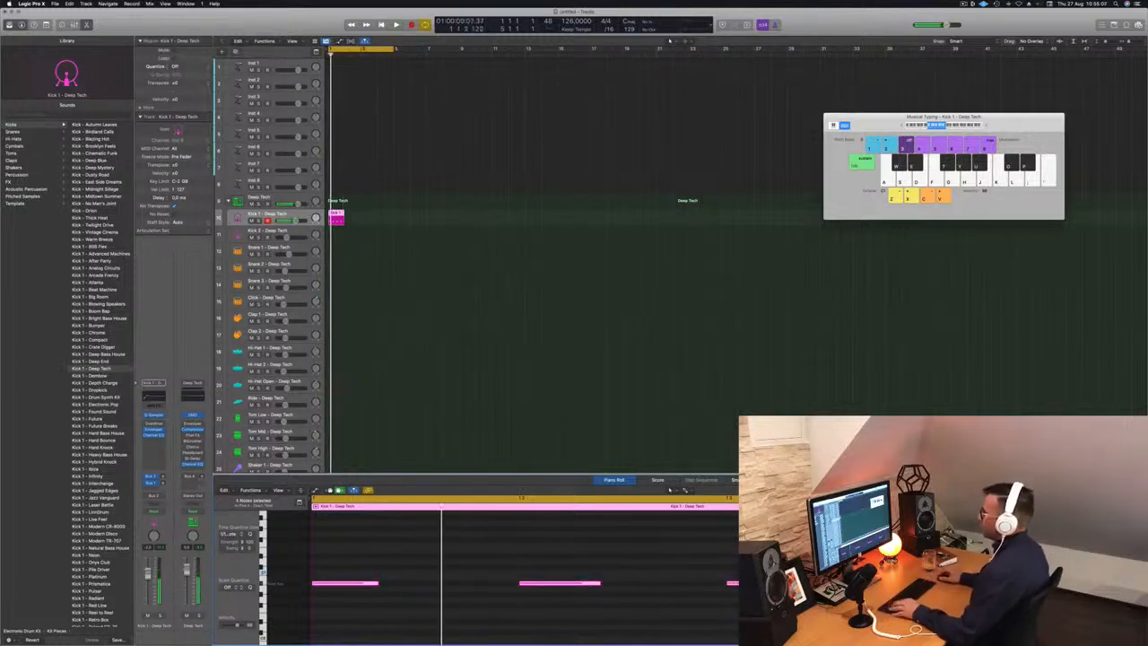
- Duplicate the one-bar kick region to fill 16 bars, then extend the cycle range over all of them and play it
{"action": "left_click_drag", "start_coordinate": [337, 218], "coordinate": [355, 219]}
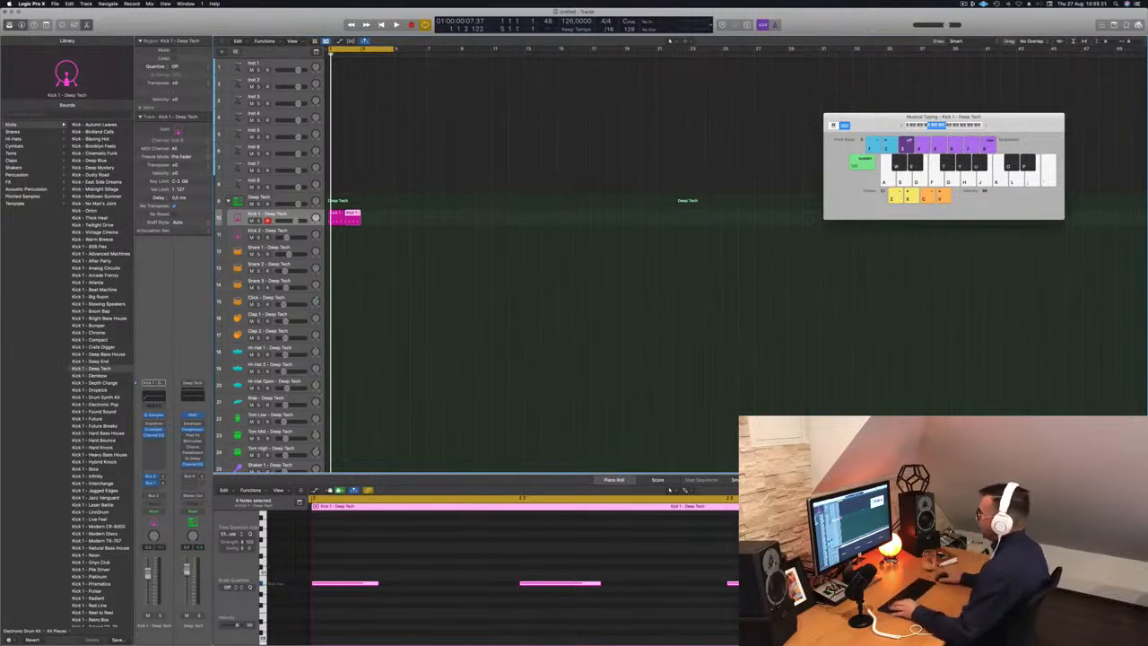
{"action": "left_click_drag", "start_coordinate": [385, 221], "coordinate": [467, 220]}
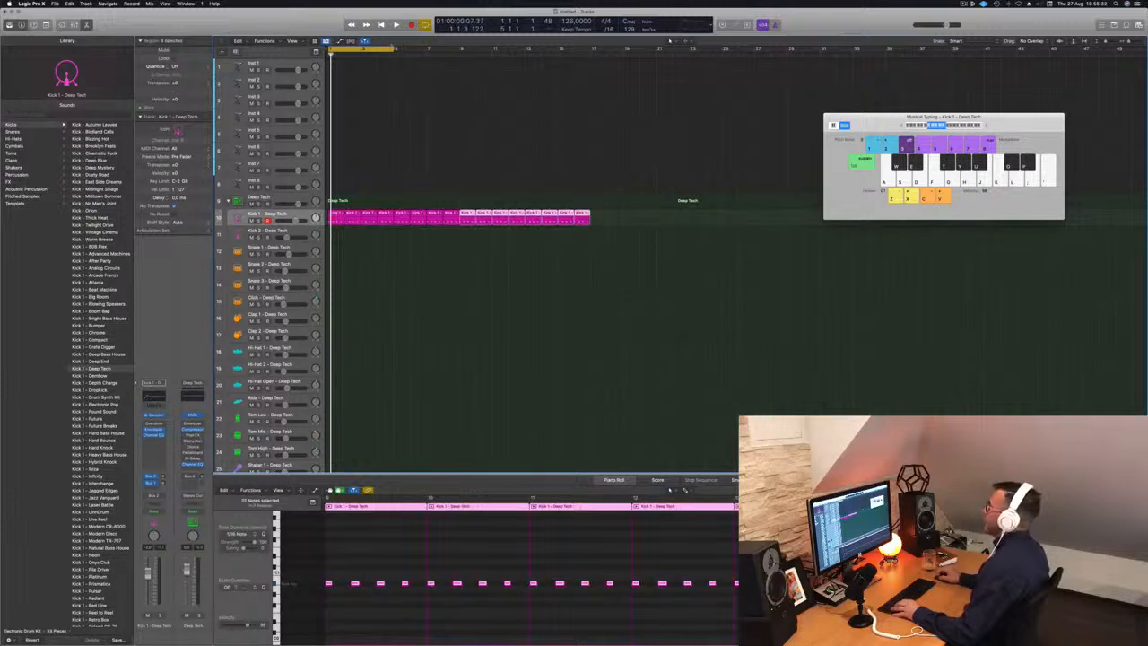
{"action": "left_click_drag", "start_coordinate": [395, 47], "coordinate": [591, 47]}
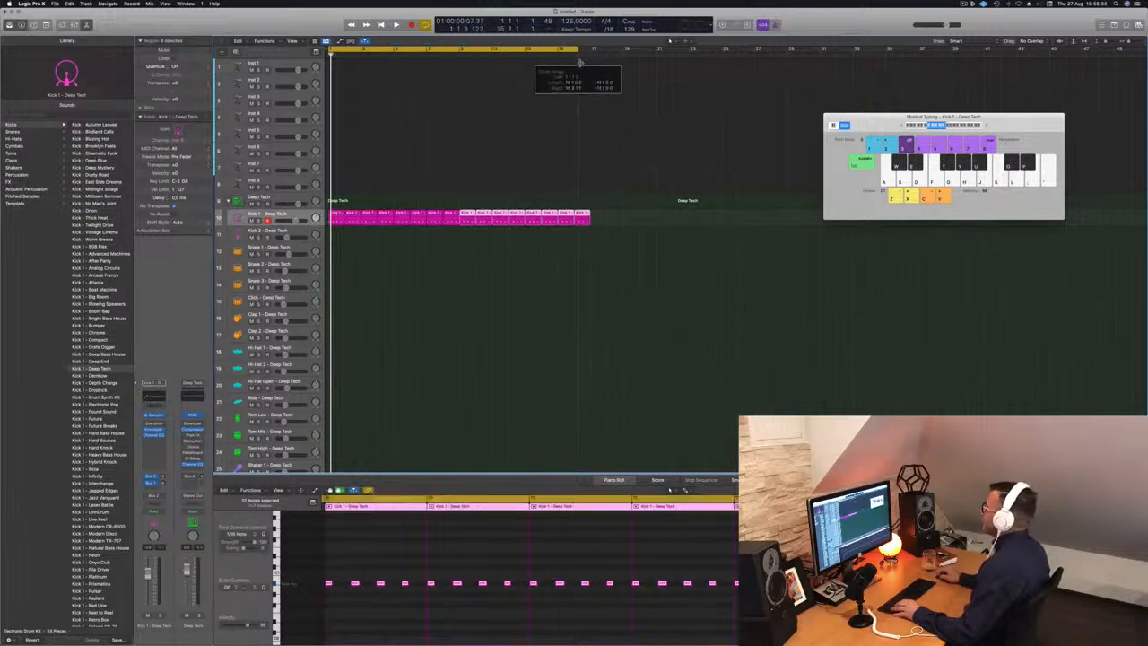
{"action": "left_click", "coordinate": [498, 113]}
{"action": "key", "text": "space"}
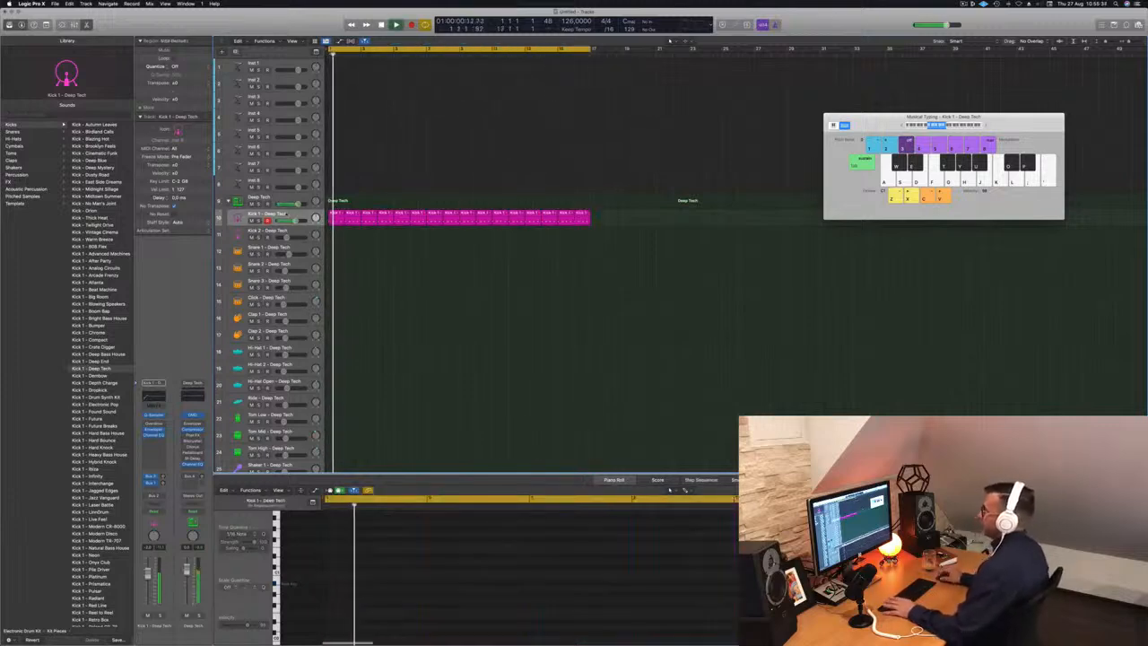
{"action": "key", "text": "super+a"}
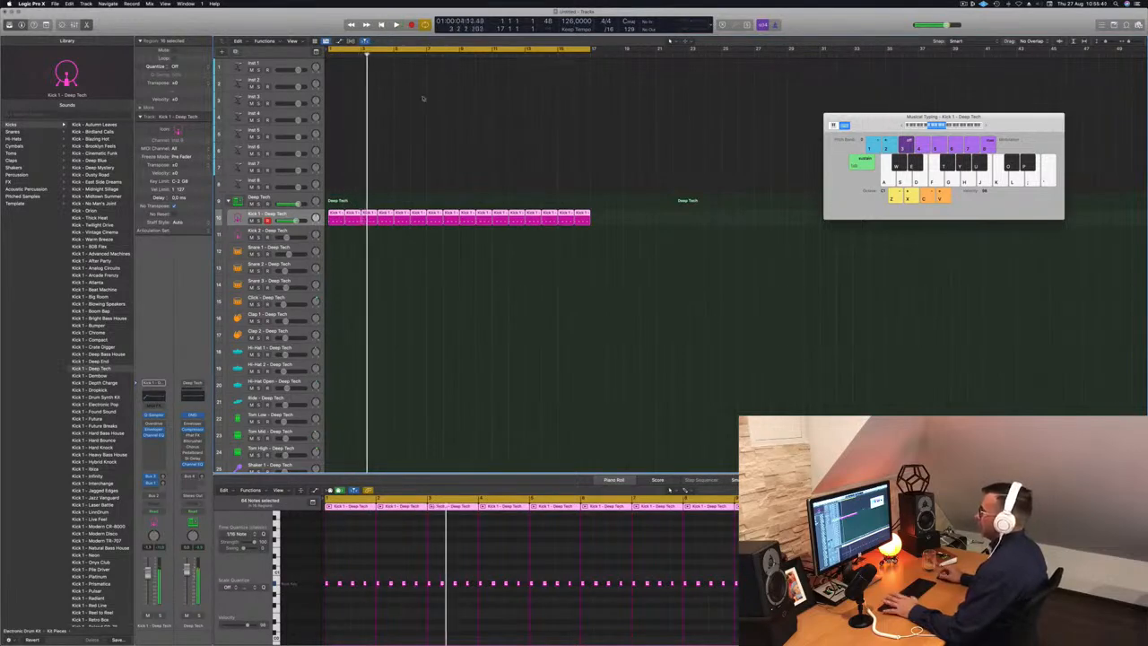
- Open Alchemy on the Inst 1 track and load the 70s Classic Synth Bass preset from the Bass category
{"action": "left_click", "coordinate": [277, 63]}
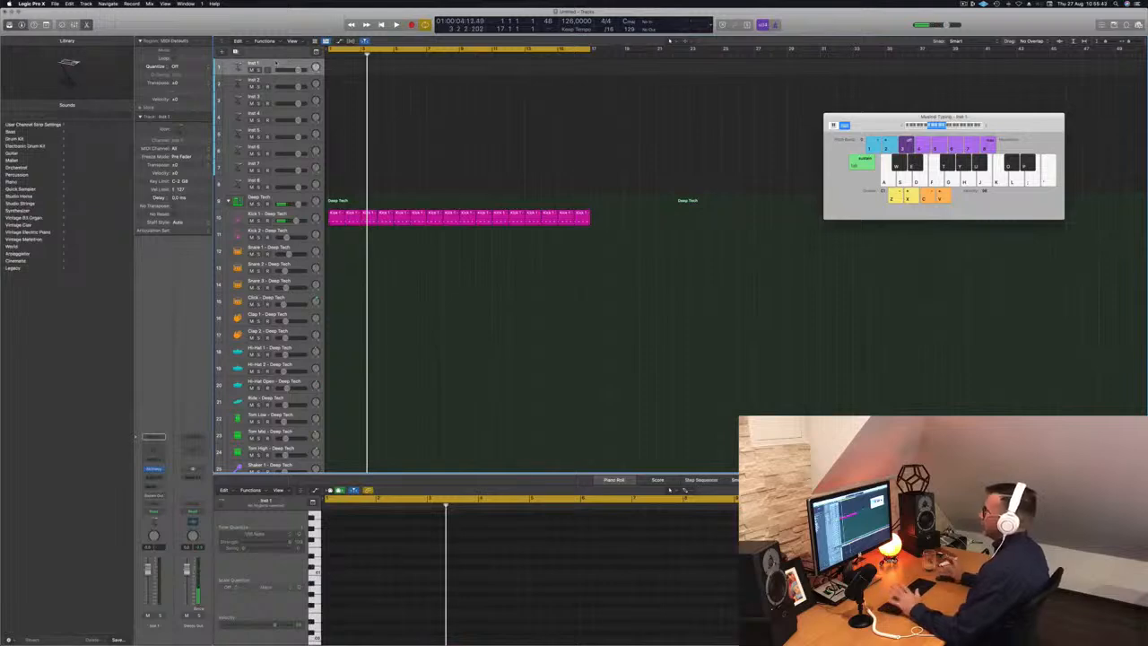
{"action": "key", "text": "Return"}
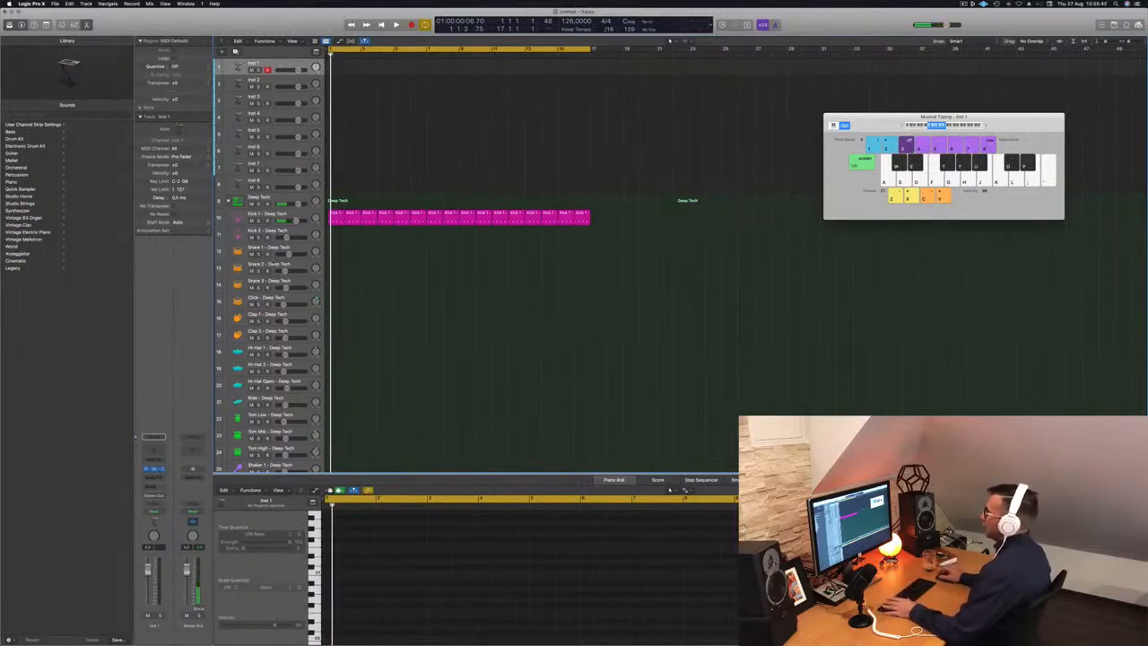
{"action": "left_click", "coordinate": [153, 468]}
{"action": "left_click_drag", "start_coordinate": [560, 105], "coordinate": [597, 106]}
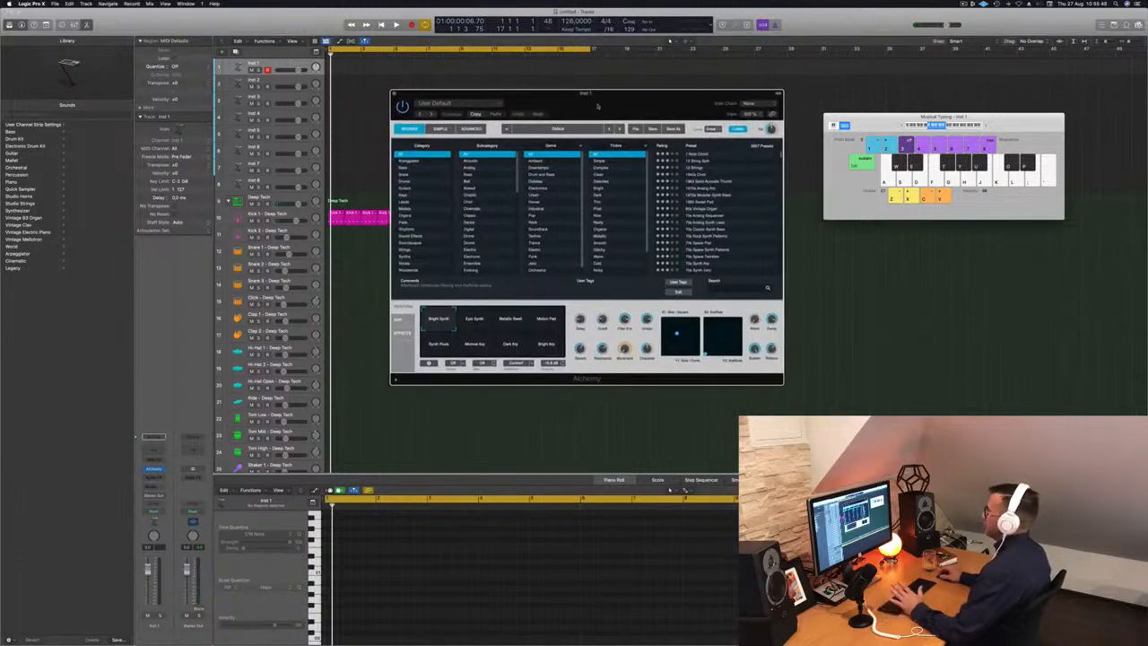
{"action": "left_click", "coordinate": [410, 169]}
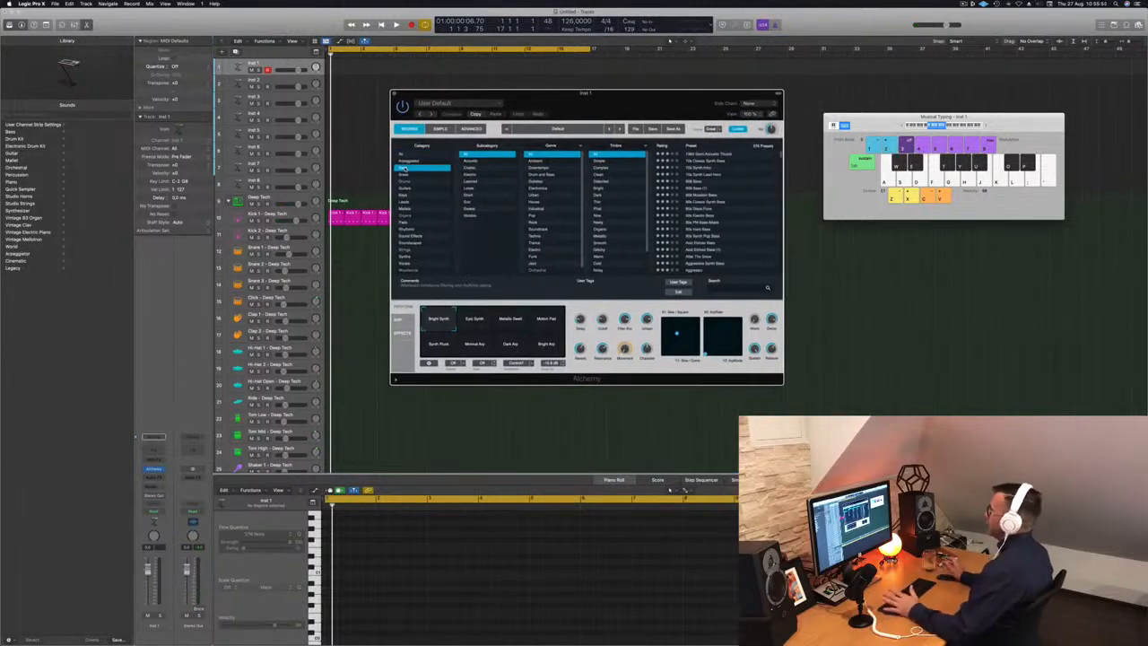
{"action": "left_click", "coordinate": [709, 162]}
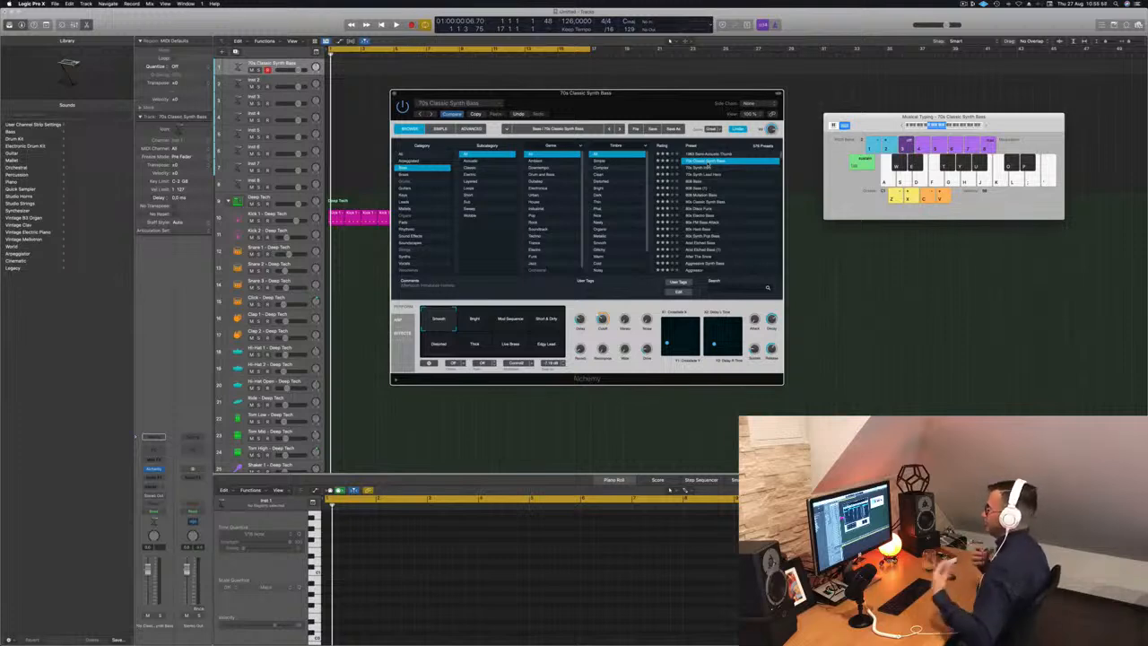
{"action": "left_click_drag", "start_coordinate": [654, 100], "coordinate": [727, 110]}
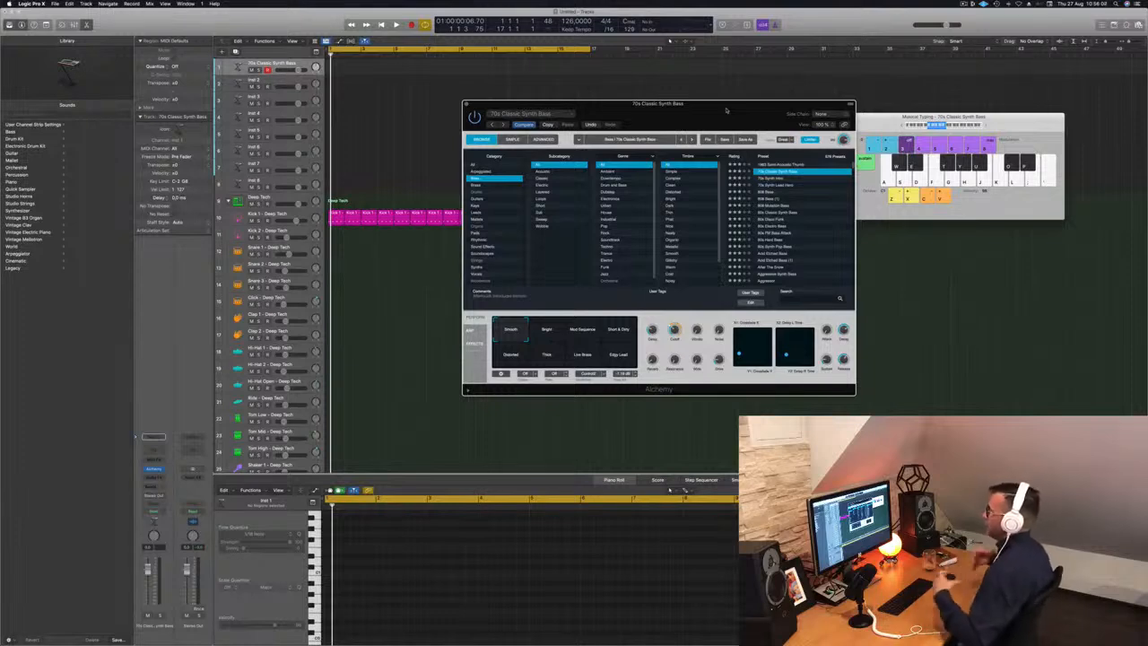
{"action": "left_click_drag", "start_coordinate": [747, 115], "coordinate": [754, 114]}
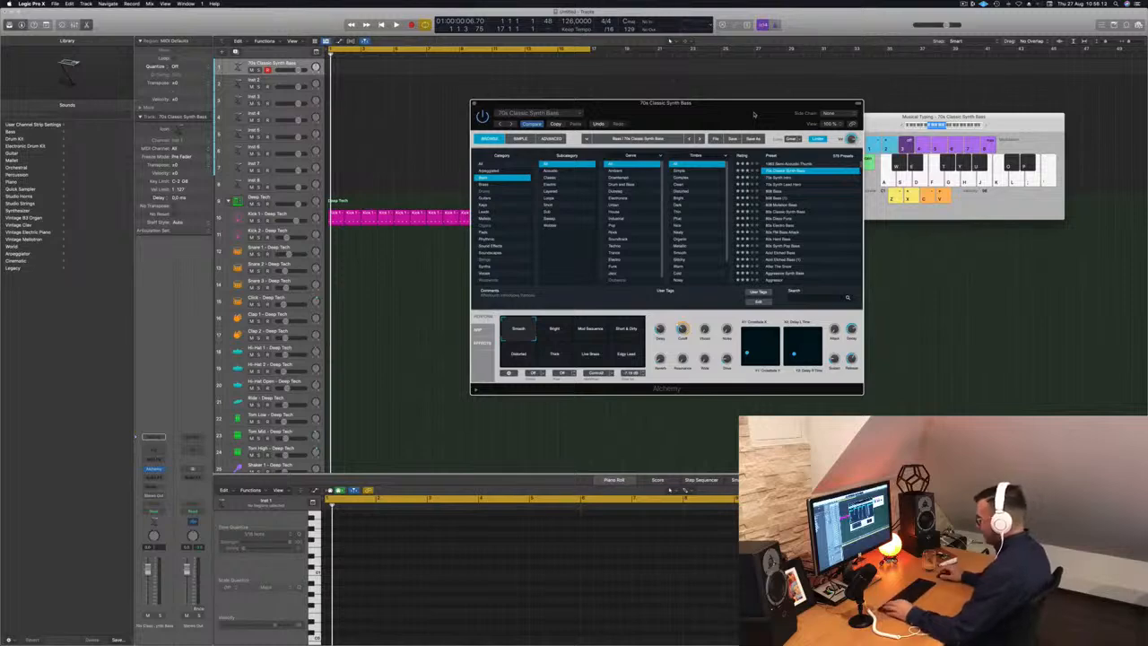
- Shift the Musical Typing range up one octave and try out notes with the bass preset
{"action": "key", "text": "a"}
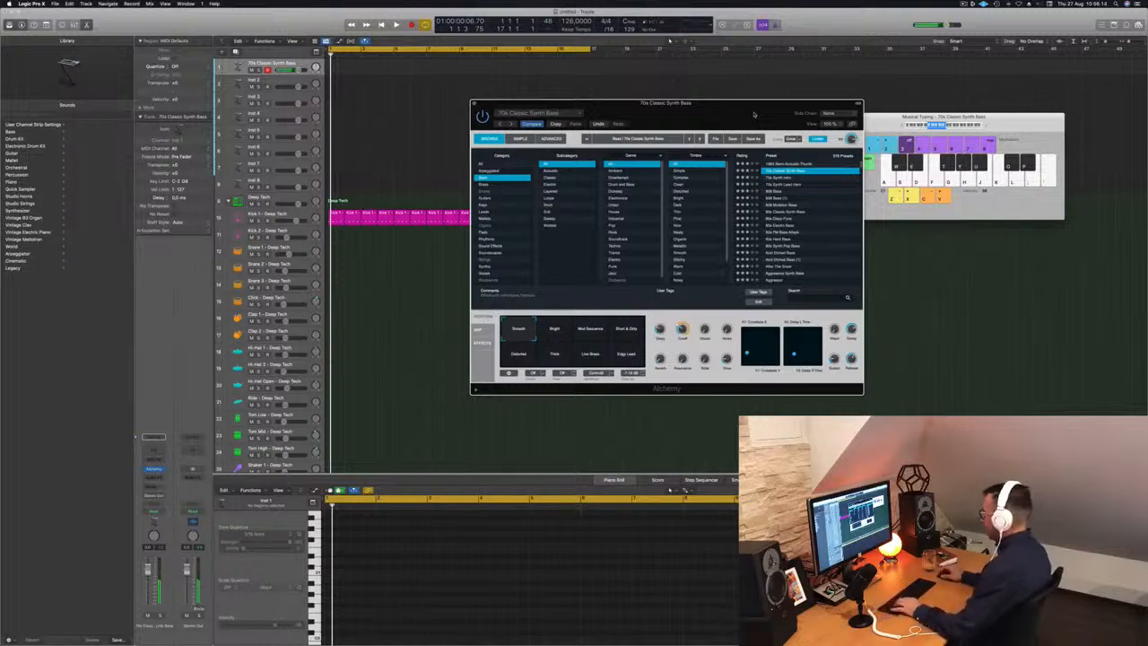
{"action": "left_click", "coordinate": [986, 125]}
{"action": "key", "text": "a"}
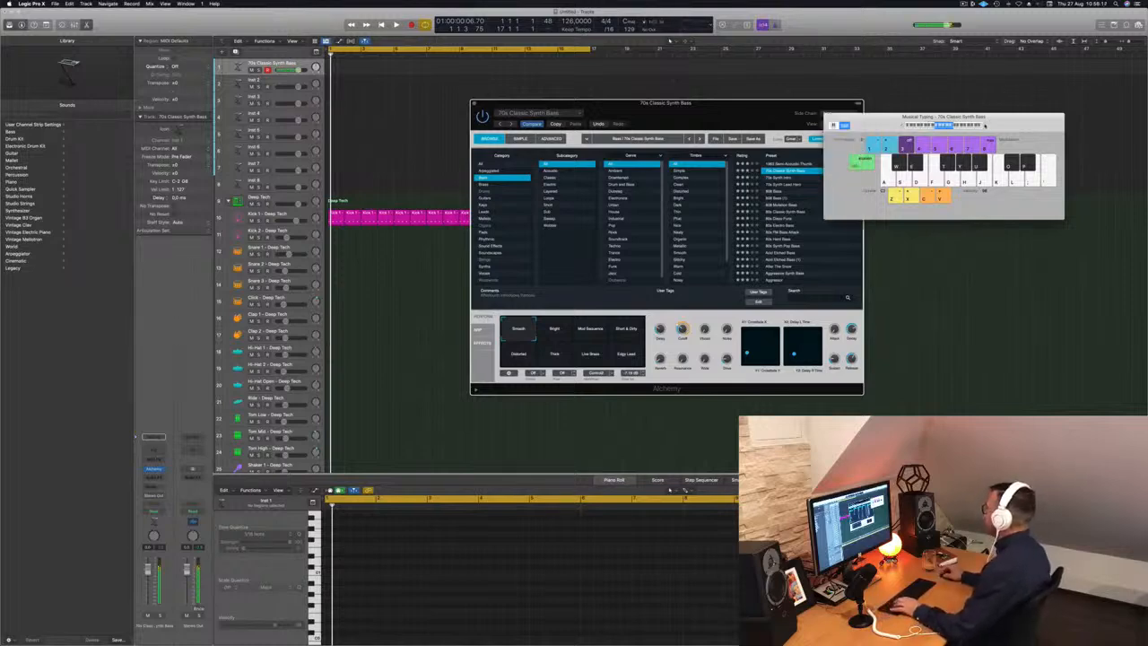
{"action": "left_click_drag", "start_coordinate": [717, 105], "coordinate": [795, 121]}
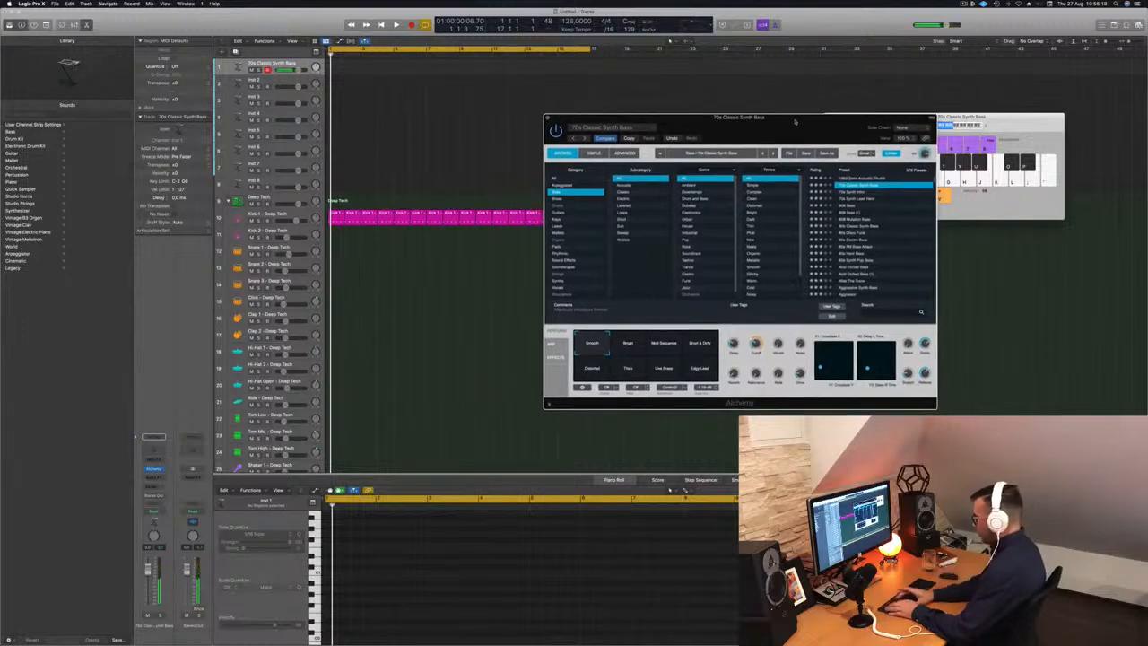
- Record a one-bar single-pitch bass line over the kick on the 70s Classic Synth Bass track
{"action": "key", "text": "r"}
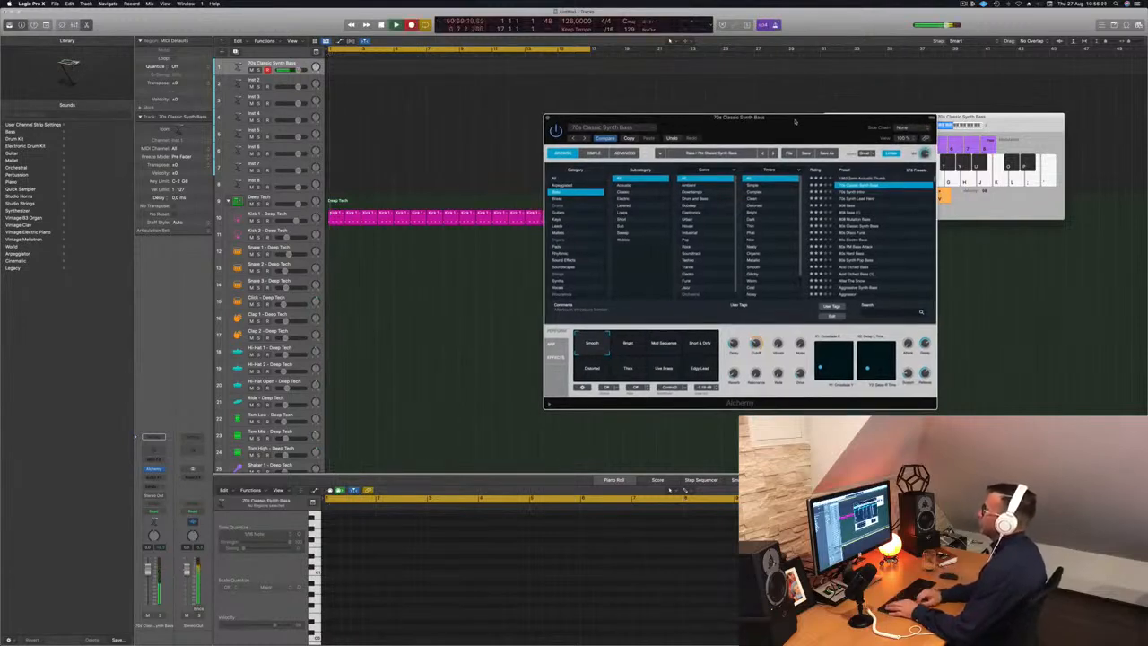
{"action": "key", "text": "a"}
{"action": "key", "text": "a"}
{"action": "key", "text": "a"}
{"action": "key", "text": "a"}
{"action": "key", "text": "a"}
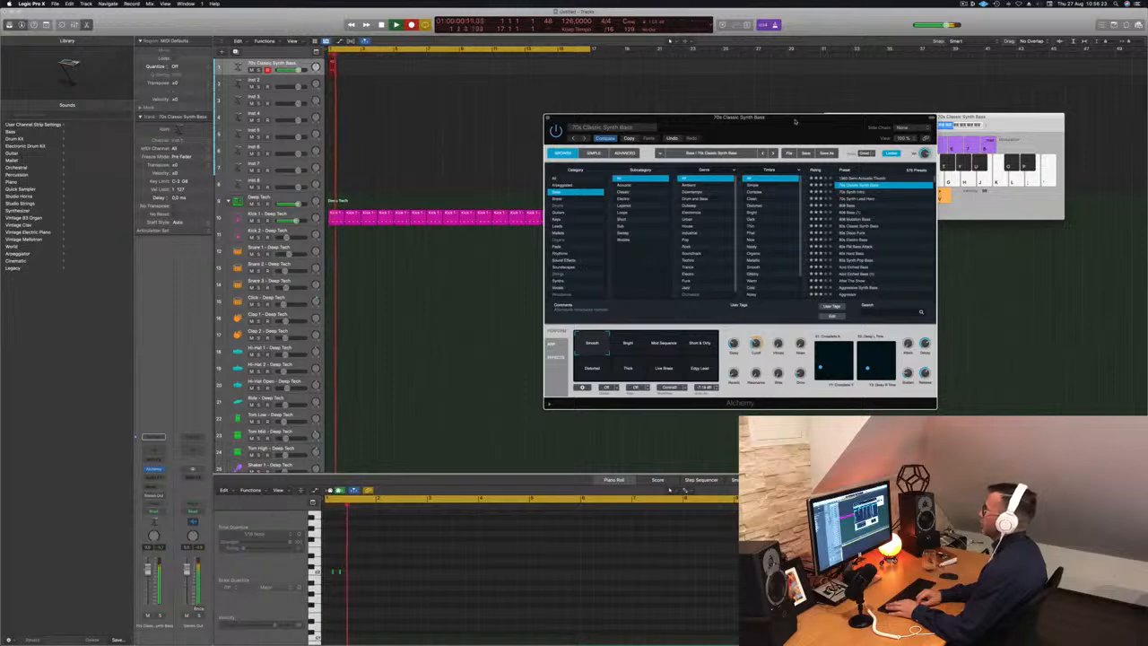
{"action": "key", "text": "space"}
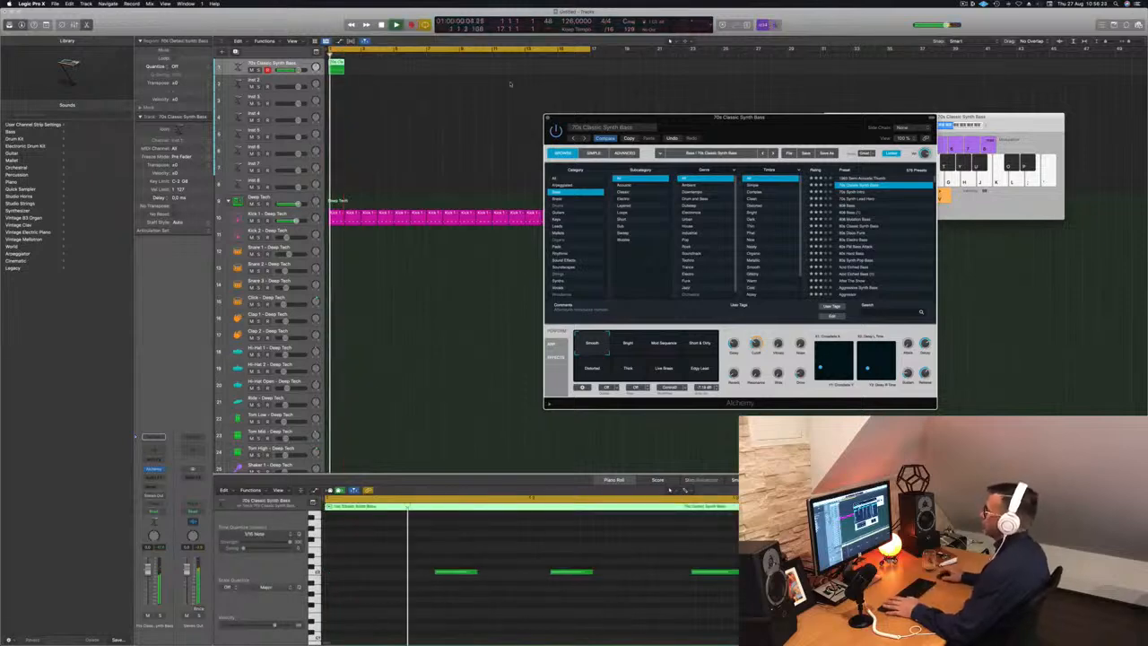
- Quantize all recorded bass notes to 1/16 Note and play back the result
{"action": "left_click_drag", "start_coordinate": [385, 543], "coordinate": [721, 606]}
{"action": "key", "text": "q"}
{"action": "key", "text": "space"}
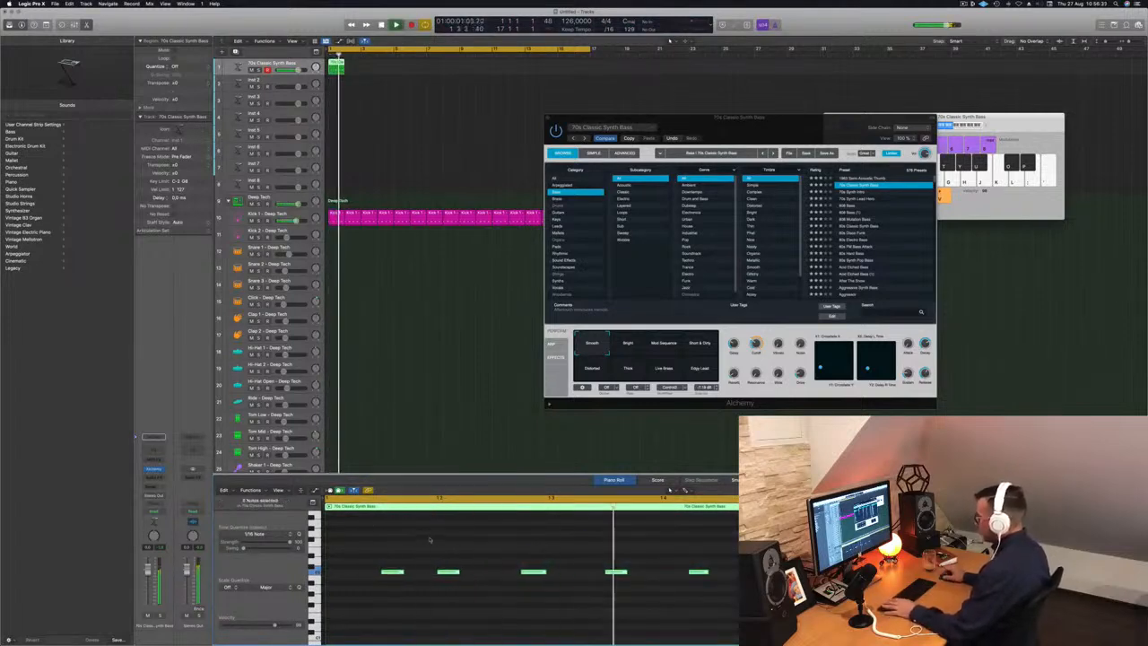
- Replace the last two bass notes with copies of the first two placed two beats further on, and play the region
{"action": "left_click_drag", "start_coordinate": [563, 544], "coordinate": [737, 595]}
{"action": "key", "text": "Delete"}
{"action": "mouse_move", "coordinate": [608, 597]}
{"action": "left_mouse_down"}
{"action": "mouse_move", "coordinate": [358, 557]}
{"action": "mouse_move", "coordinate": [612, 579]}
{"action": "left_mouse_up"}
{"action": "key", "text": "space"}
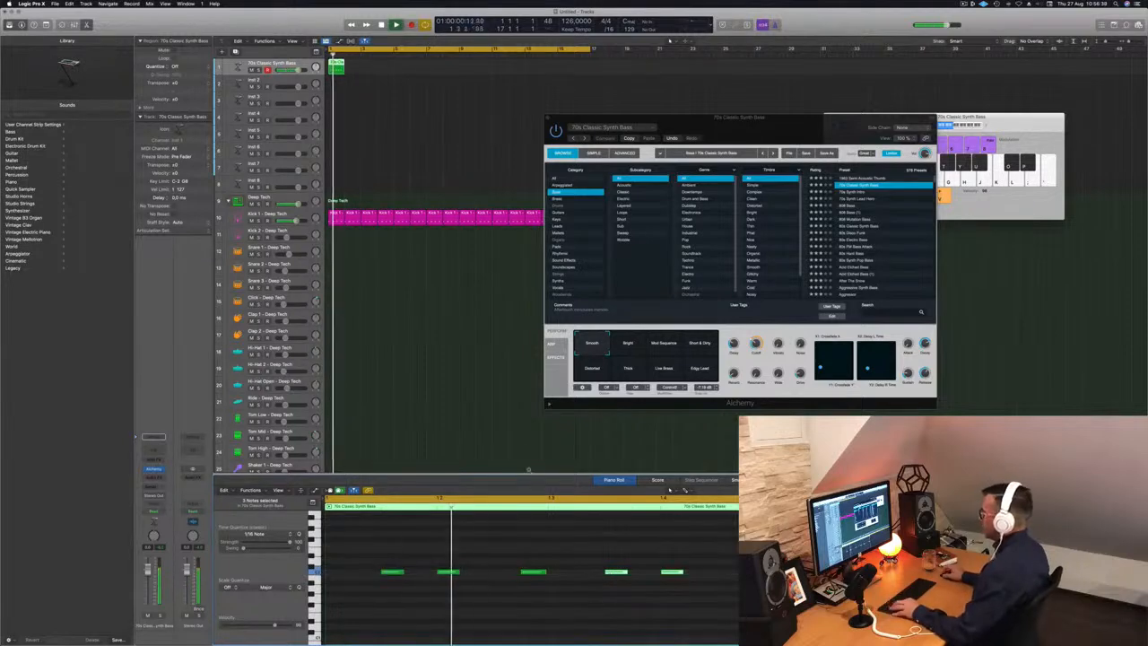
{"action": "scroll", "coordinate": [502, 462], "scroll_direction": "down", "scroll_amount": 2}
{"action": "key", "text": "space"}
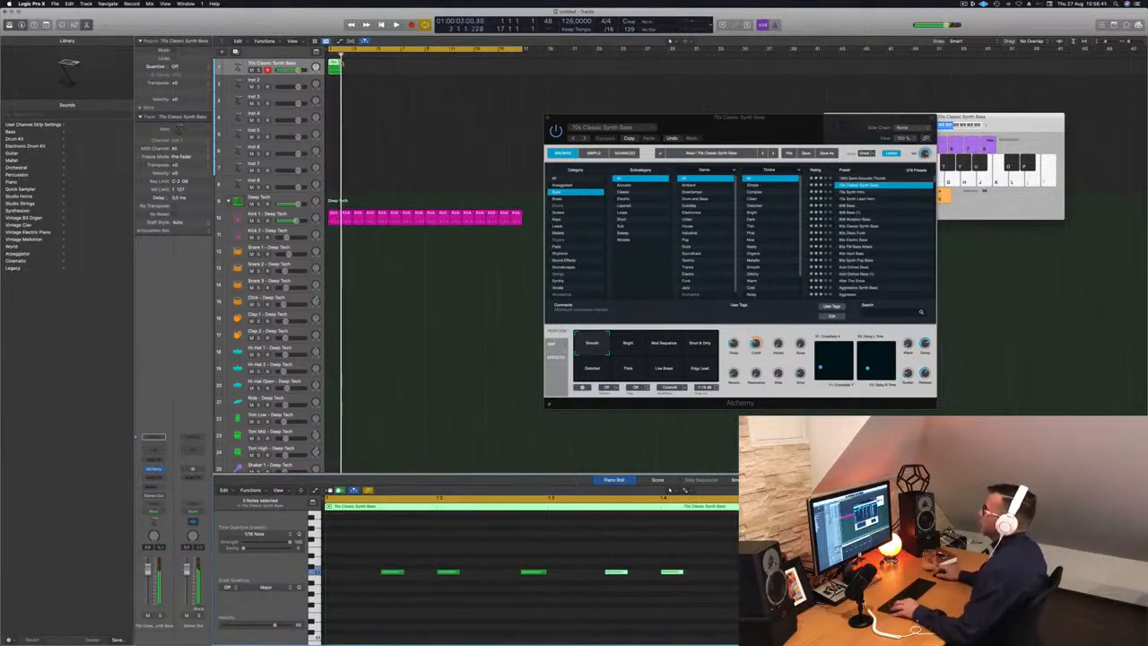
- Duplicate the one-bar bass region to fill the 16-bar cycle range, select all bass regions and start playback
{"action": "left_click_drag", "start_coordinate": [334, 65], "coordinate": [431, 64]}
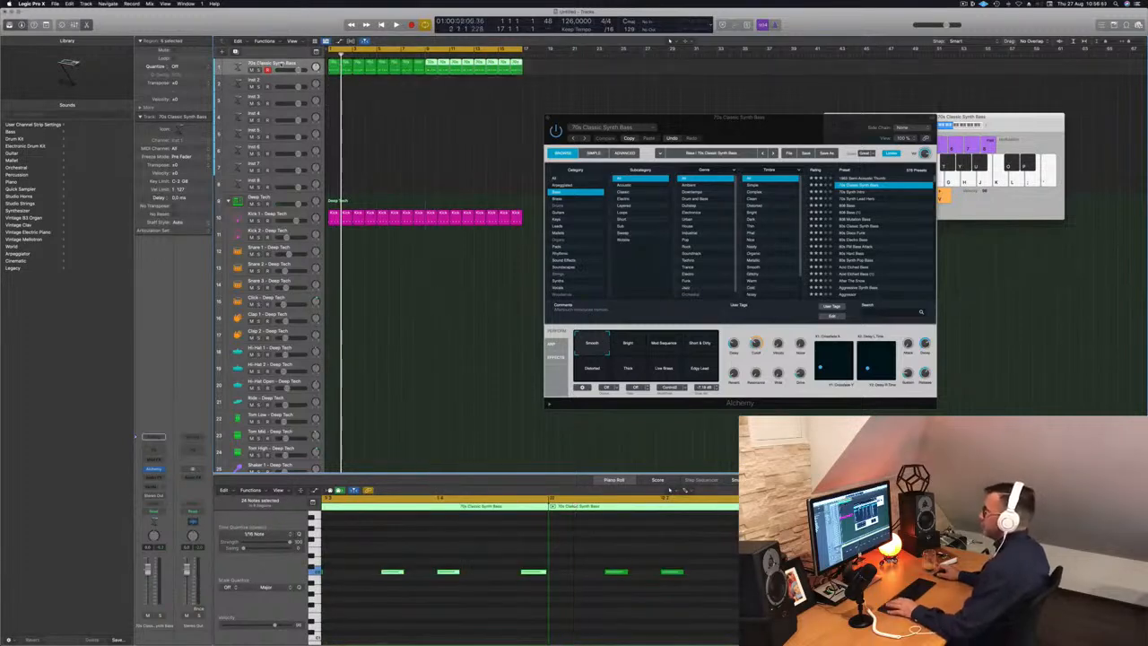
{"action": "key", "text": "super+a"}
{"action": "key", "text": "space"}
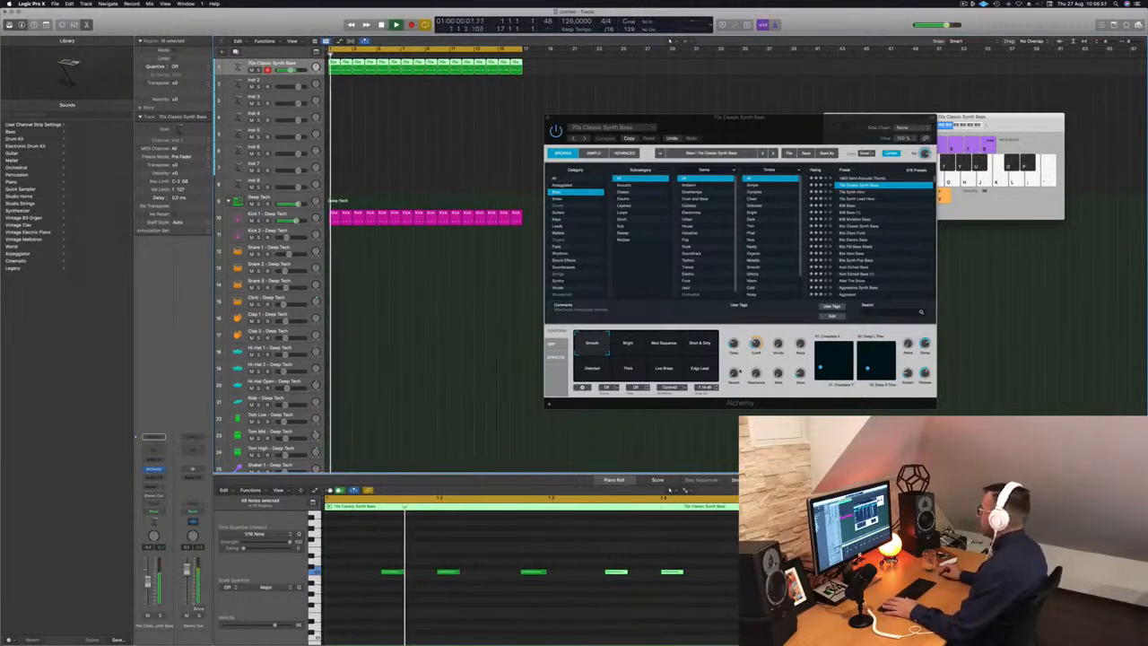
- Adjust the bass preset's Cutoff in Alchemy and replay the bass together with the kick
{"action": "left_click", "coordinate": [755, 350]}
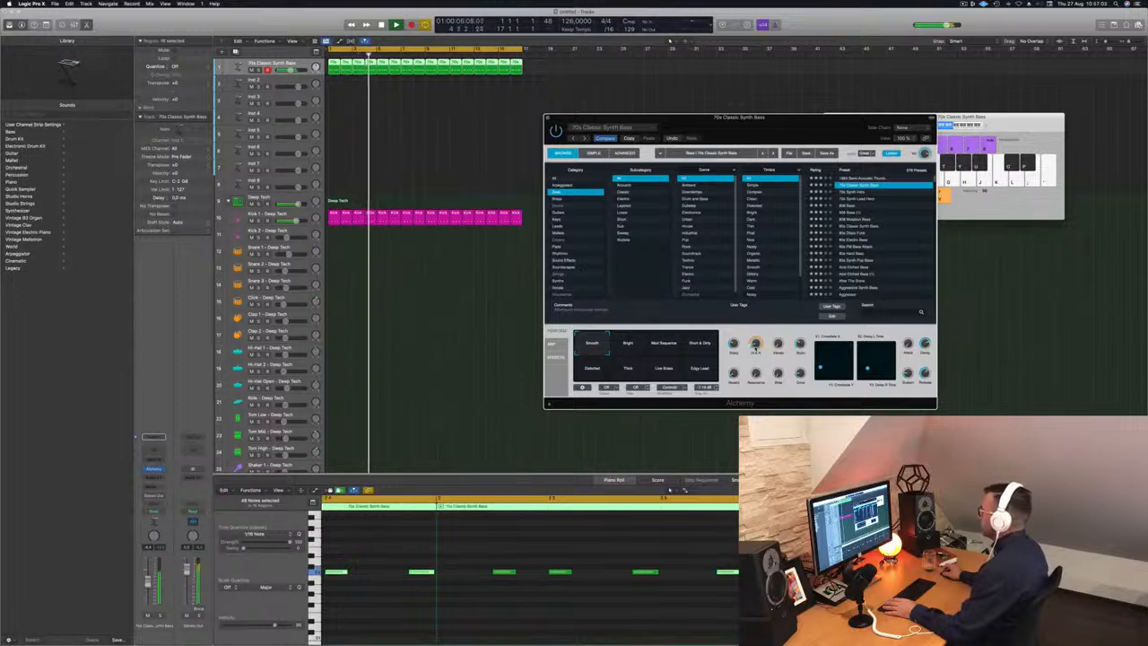
{"action": "left_click_drag", "start_coordinate": [775, 131], "coordinate": [713, 126]}
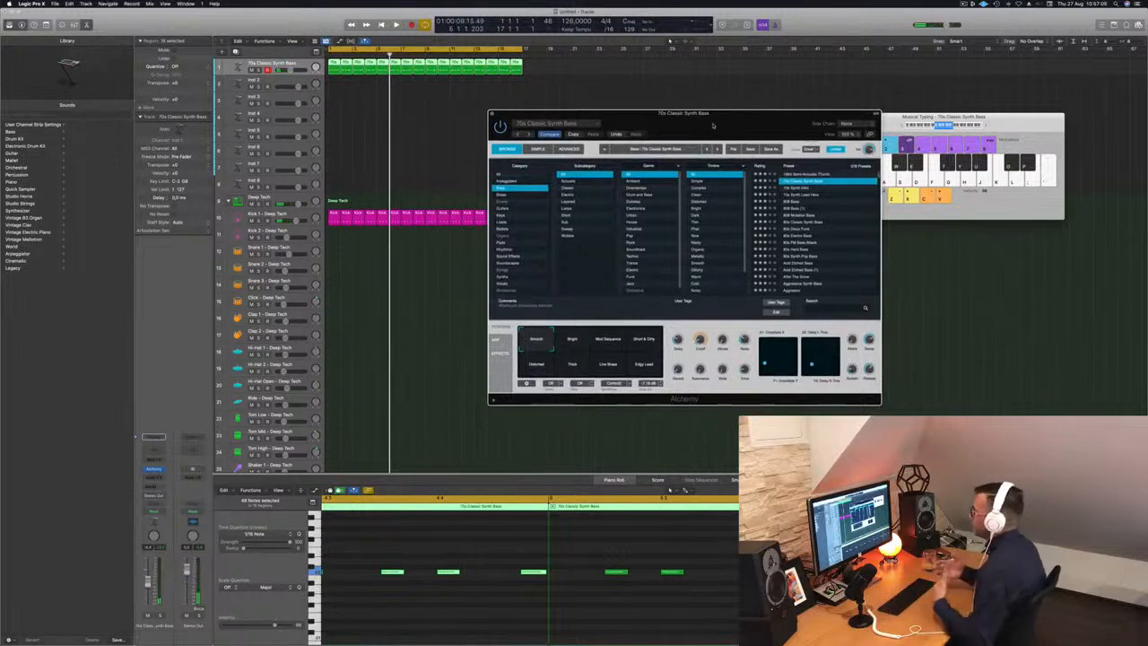
{"action": "key", "text": "space"}
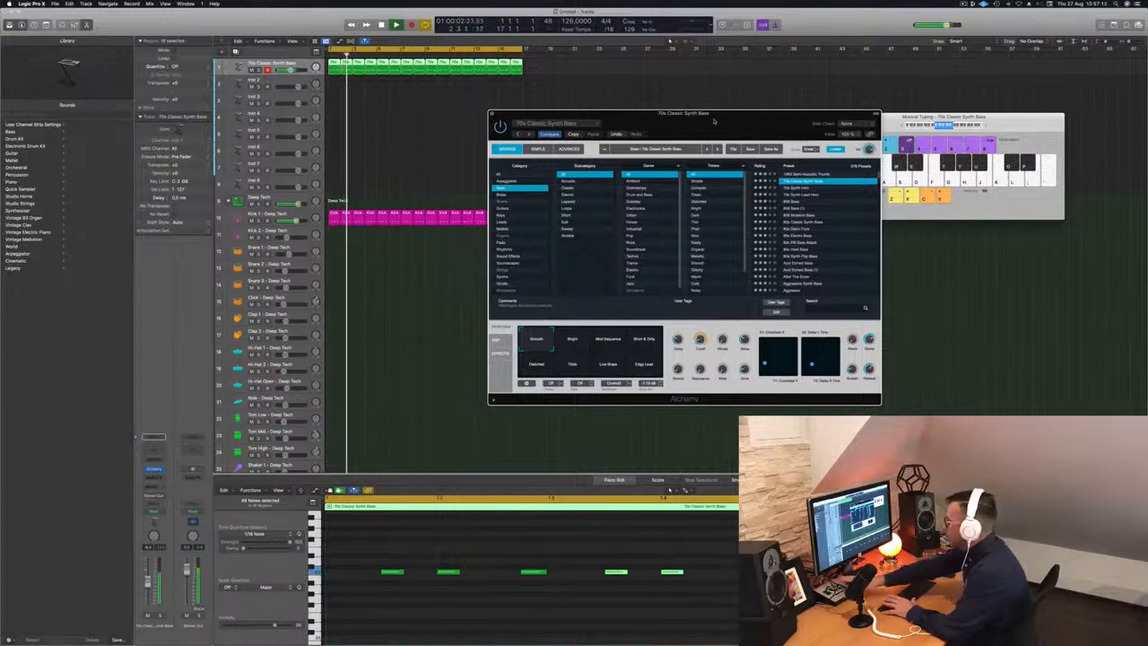
{"action": "left_click_drag", "start_coordinate": [714, 120], "coordinate": [828, 124]}
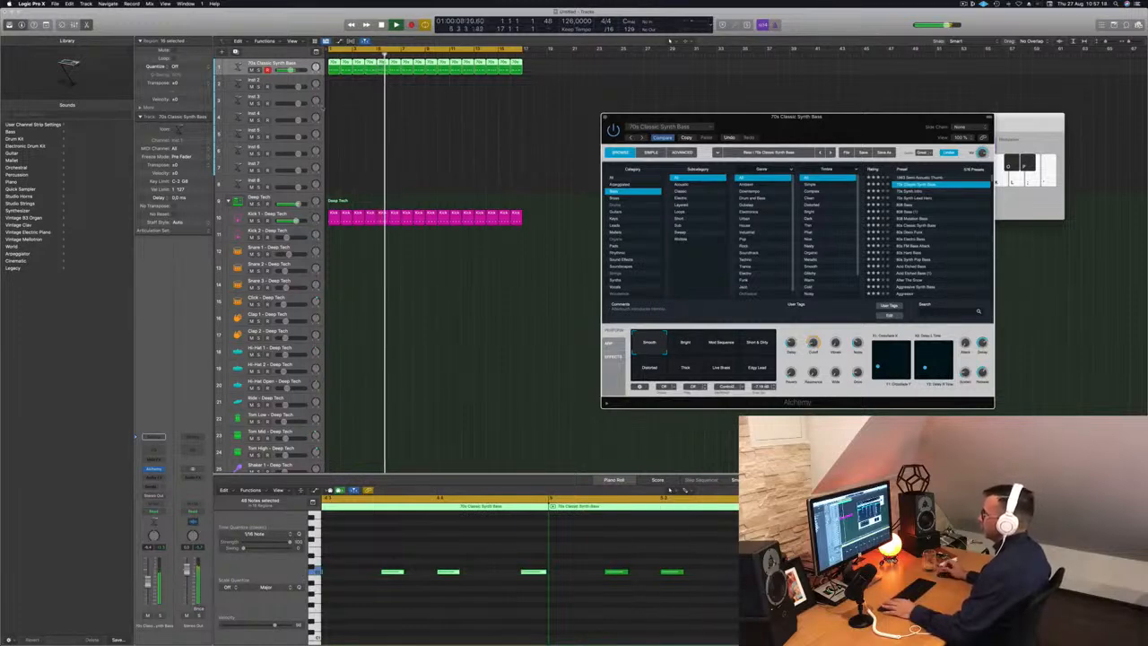
{"action": "left_click", "coordinate": [330, 108]}
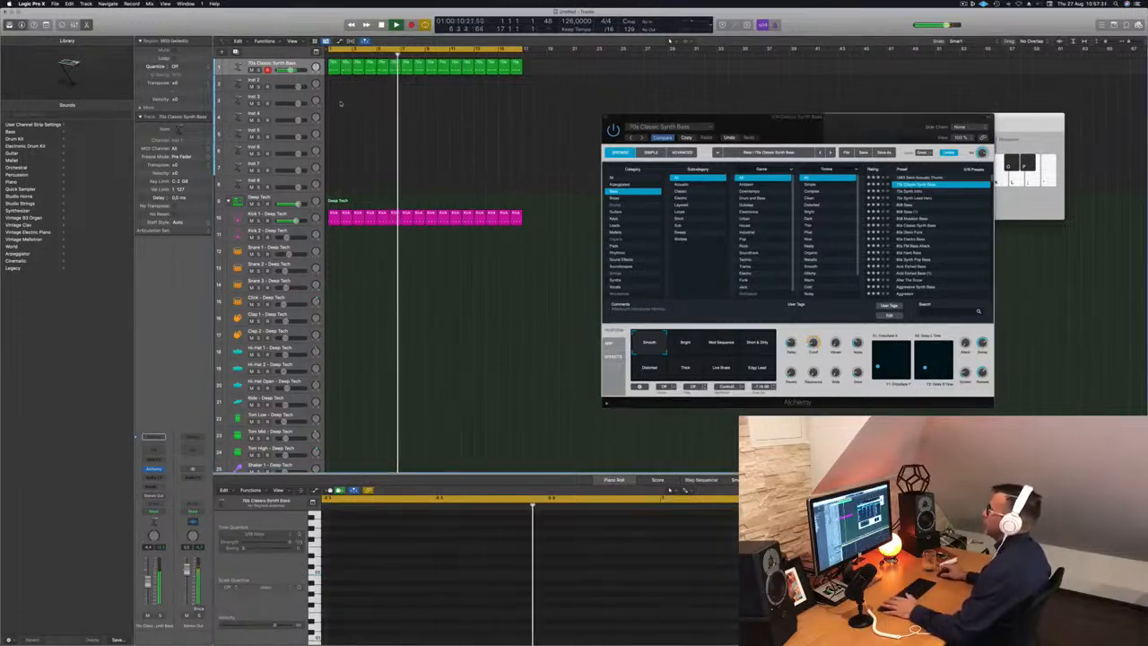
{"action": "left_click", "coordinate": [302, 66]}
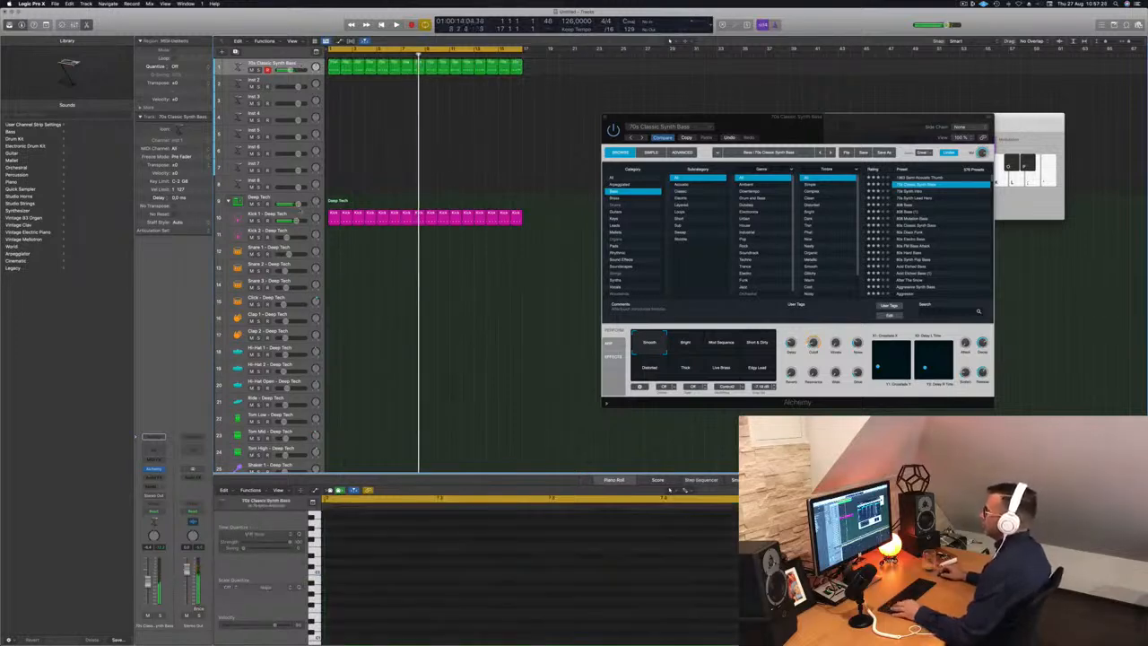
- Copy the first one-bar Kick 1 region to the start of the Snare 1 track and try its four notes at other pitches
{"action": "left_click", "coordinate": [334, 215]}
{"action": "left_click_drag", "start_coordinate": [334, 214], "coordinate": [333, 255]}
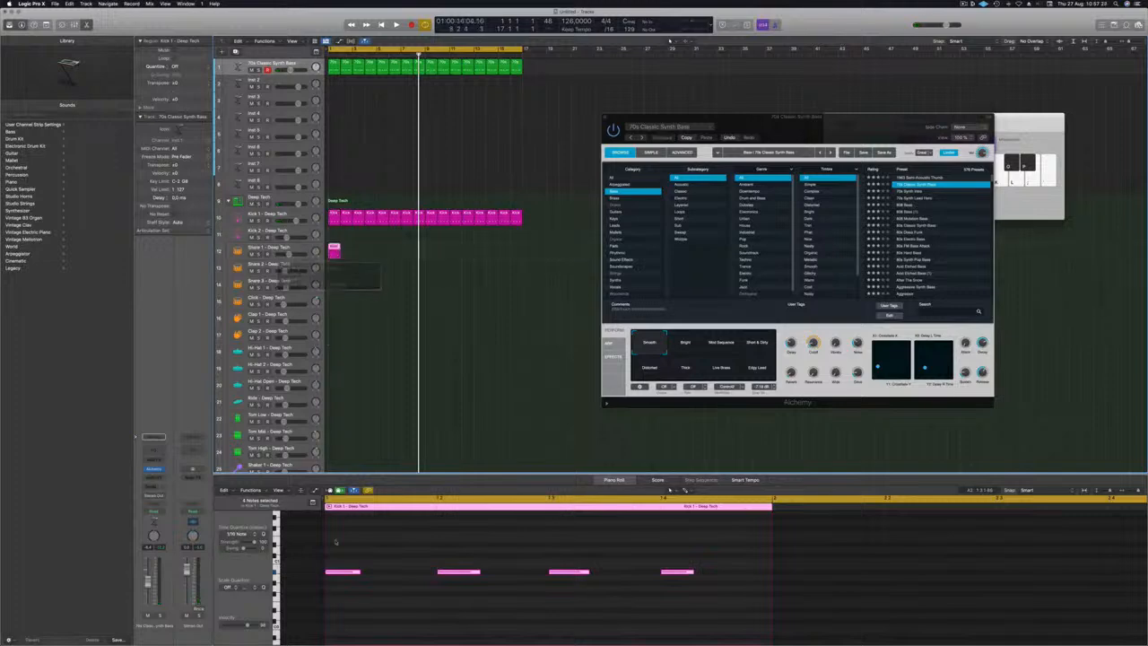
{"action": "left_click_drag", "start_coordinate": [350, 563], "coordinate": [695, 590]}
{"action": "scroll", "coordinate": [592, 610], "scroll_direction": "up", "scroll_amount": 5}
{"action": "scroll", "coordinate": [591, 610], "scroll_direction": "down", "scroll_amount": 5}
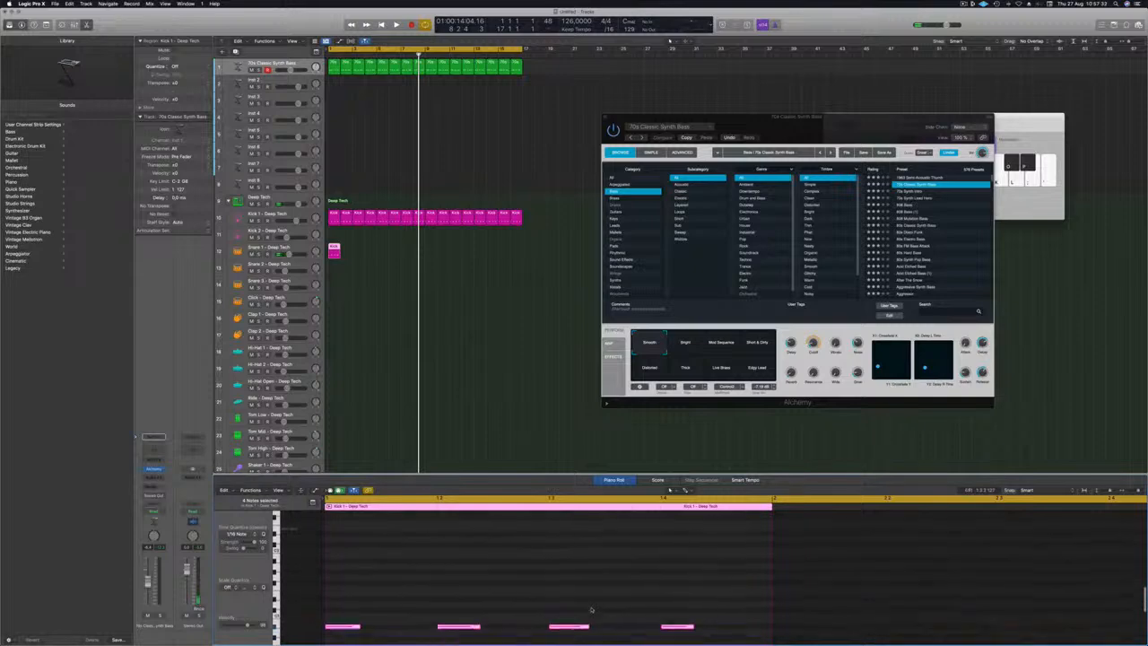
{"action": "scroll", "coordinate": [592, 609], "scroll_direction": "down", "scroll_amount": 5}
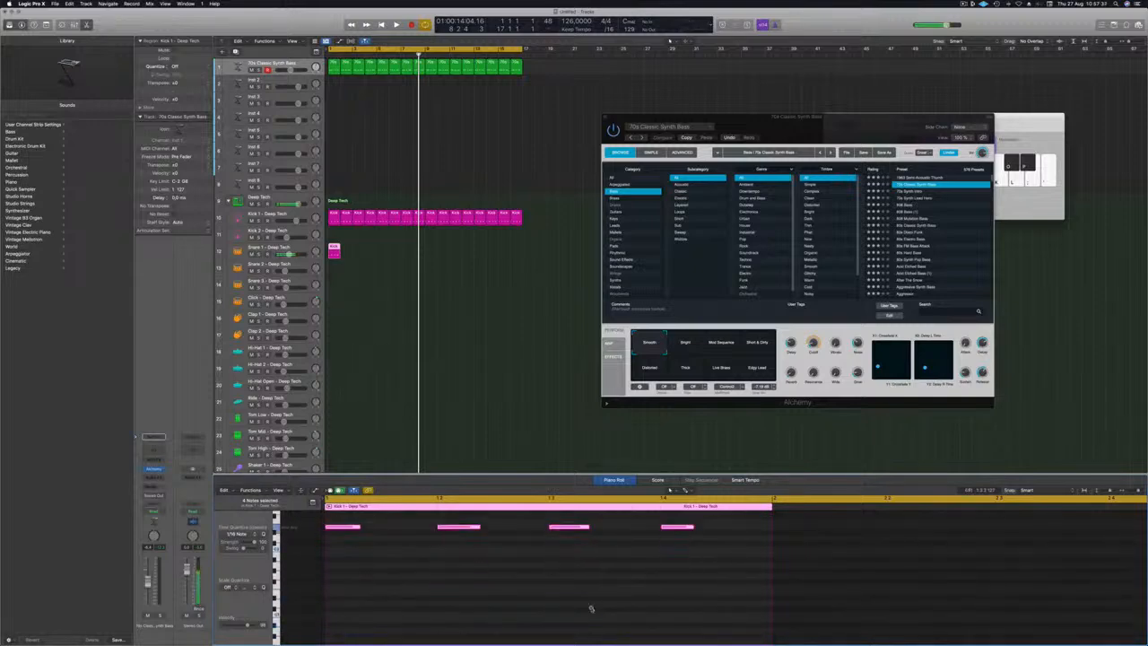
- Delete the first and third notes of the snare region, keeping the hits on beats 2 and 4
{"action": "left_click_drag", "start_coordinate": [399, 617], "coordinate": [325, 518]}
{"action": "key", "text": "Delete"}
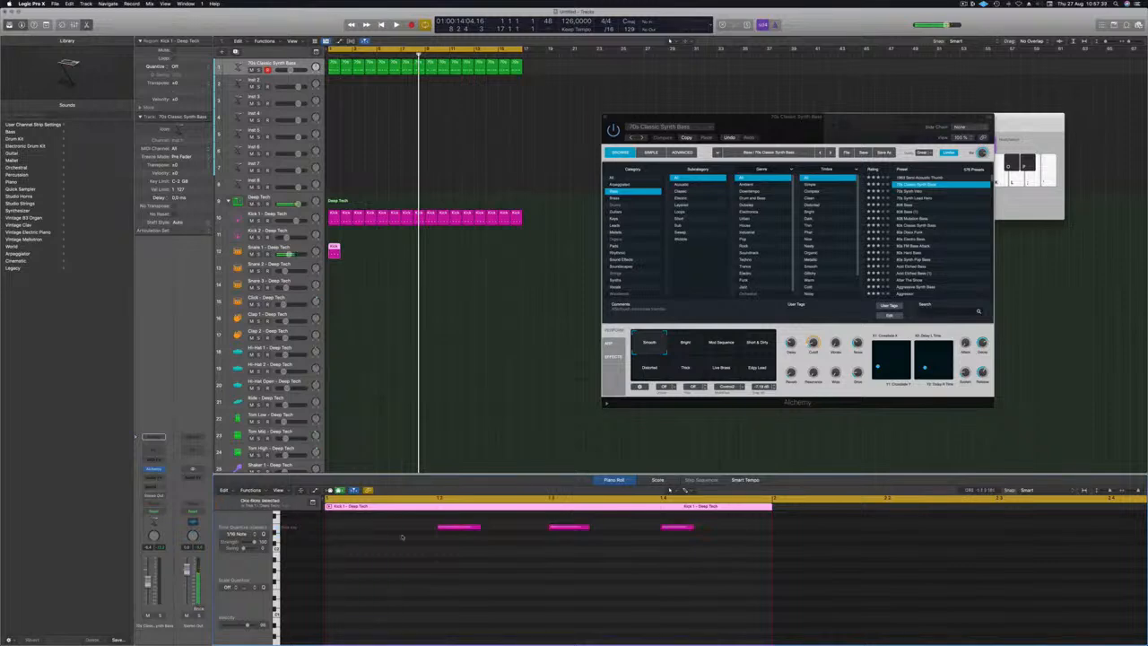
{"action": "left_click_drag", "start_coordinate": [535, 552], "coordinate": [598, 519]}
{"action": "key", "text": "Delete"}
- Duplicate the one-bar snare region to fill the 16-bar cycle range and play the result
{"action": "left_click_drag", "start_coordinate": [335, 246], "coordinate": [347, 249]}
{"action": "left_click_drag", "start_coordinate": [341, 252], "coordinate": [378, 253]}
{"action": "mouse_move", "coordinate": [452, 251]}
{"action": "left_mouse_down"}
{"action": "mouse_move", "coordinate": [356, 253]}
{"action": "mouse_move", "coordinate": [429, 253]}
{"action": "left_mouse_up"}
{"action": "key", "text": "space"}
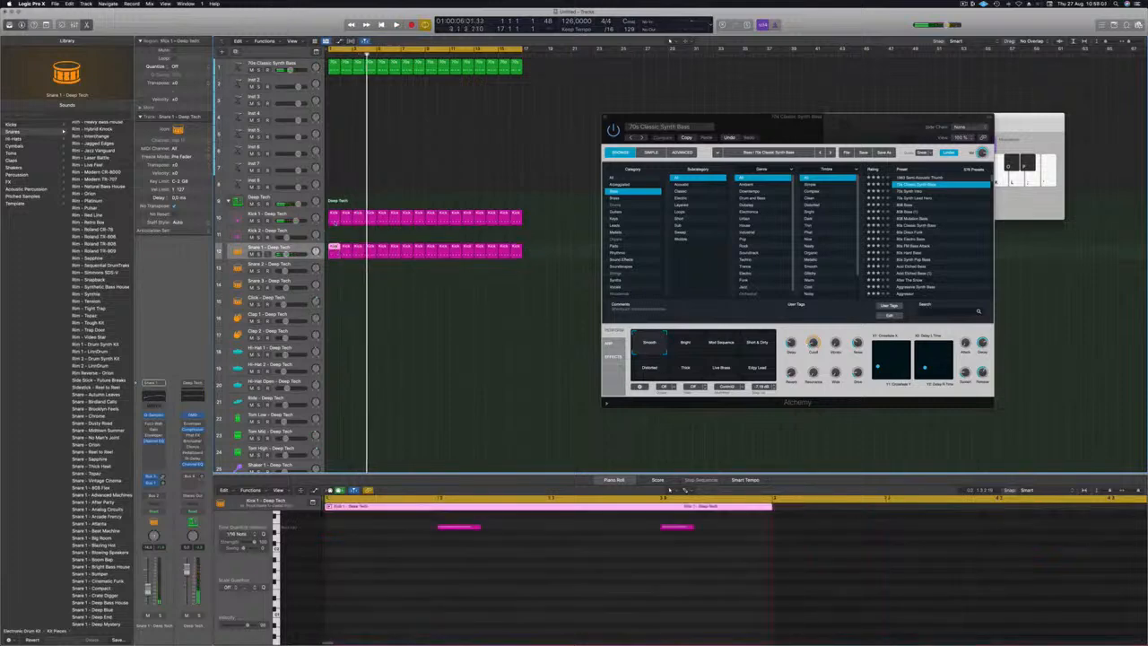
- Copy the first Kick 1 region to the Hi-Hat Open track, select its four notes to audition their pitch, and start playback
{"action": "left_click_drag", "start_coordinate": [333, 215], "coordinate": [334, 387]}
{"action": "scroll", "coordinate": [358, 606], "scroll_direction": "down", "scroll_amount": 10}
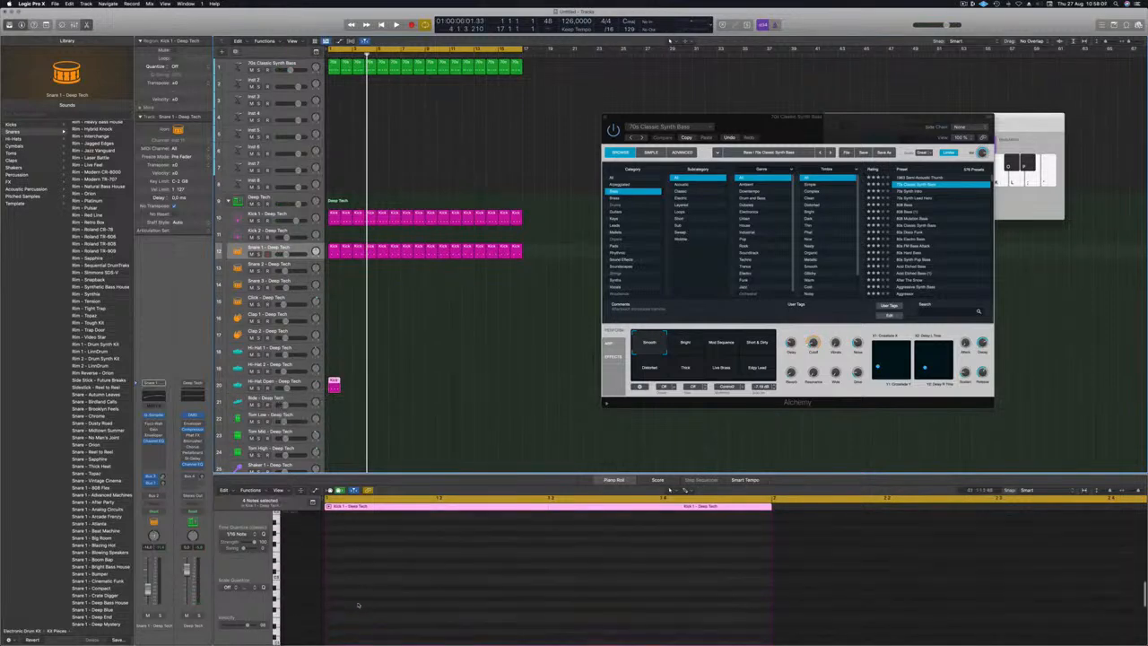
{"action": "scroll", "coordinate": [340, 611], "scroll_direction": "down", "scroll_amount": 3}
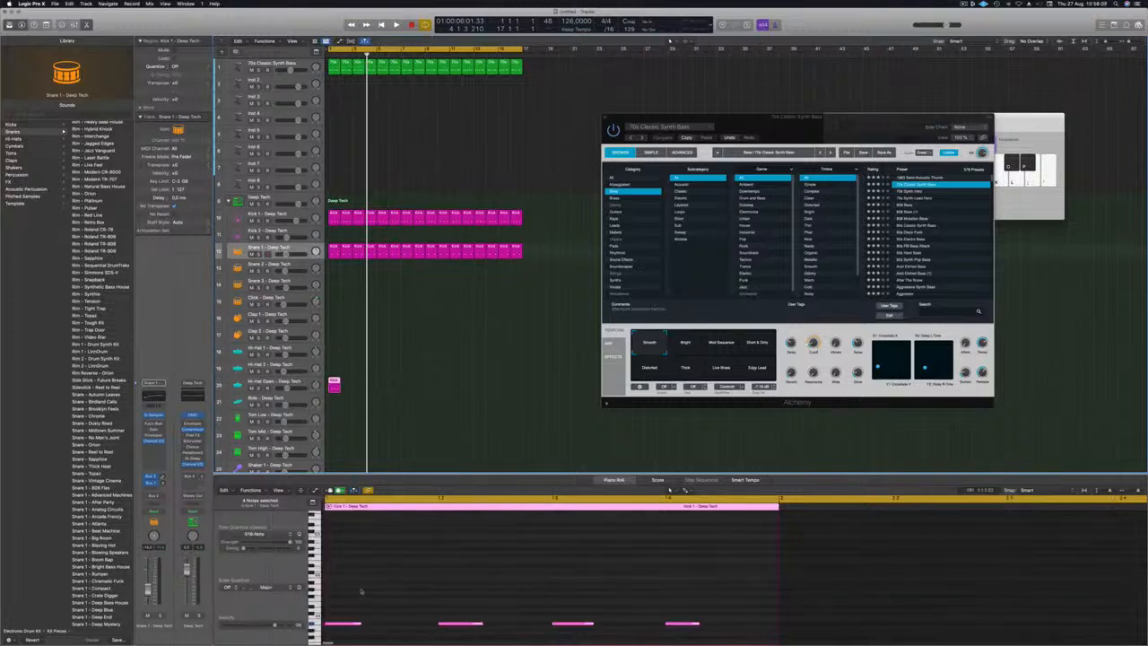
{"action": "scroll", "coordinate": [362, 591], "scroll_direction": "up", "scroll_amount": 2}
{"action": "scroll", "coordinate": [362, 592], "scroll_direction": "left", "scroll_amount": 1}
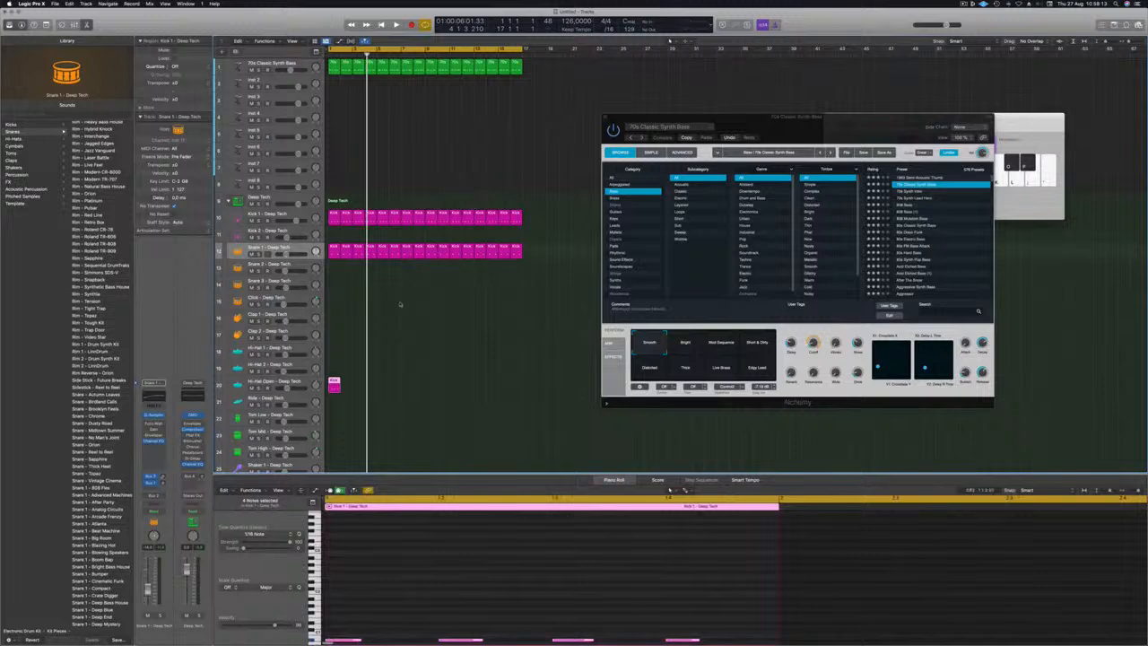
{"action": "scroll", "coordinate": [628, 565], "scroll_direction": "down", "scroll_amount": 3}
{"action": "scroll", "coordinate": [349, 513], "scroll_direction": "left", "scroll_amount": 1}
{"action": "scroll", "coordinate": [338, 530], "scroll_direction": "up", "scroll_amount": 5}
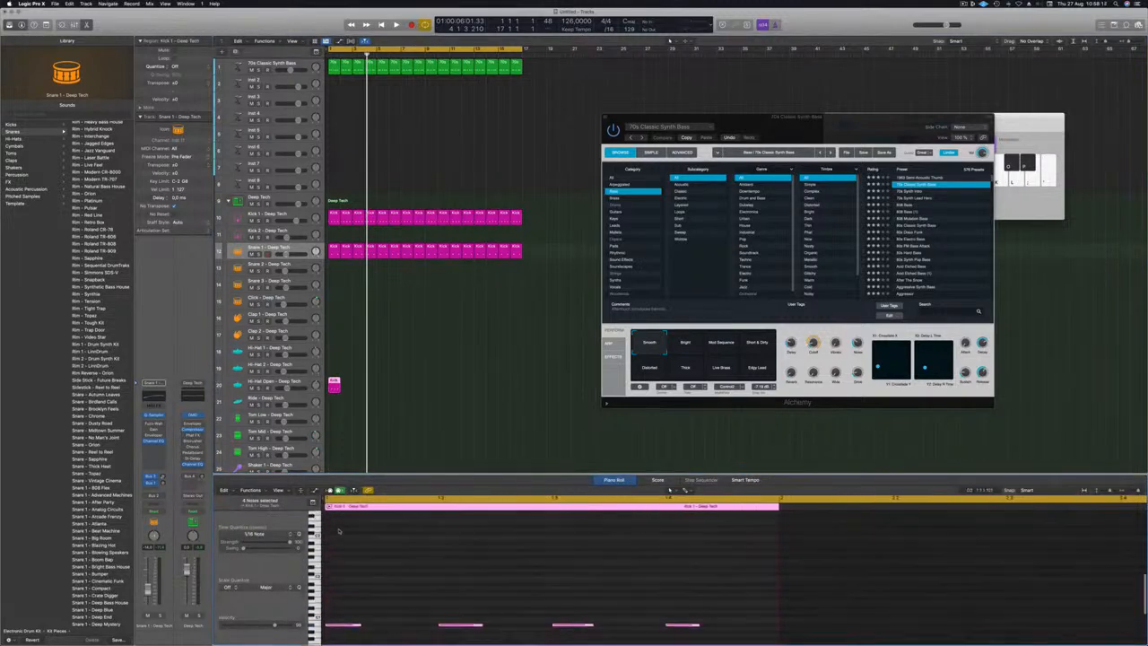
{"action": "scroll", "coordinate": [339, 530], "scroll_direction": "down", "scroll_amount": 2}
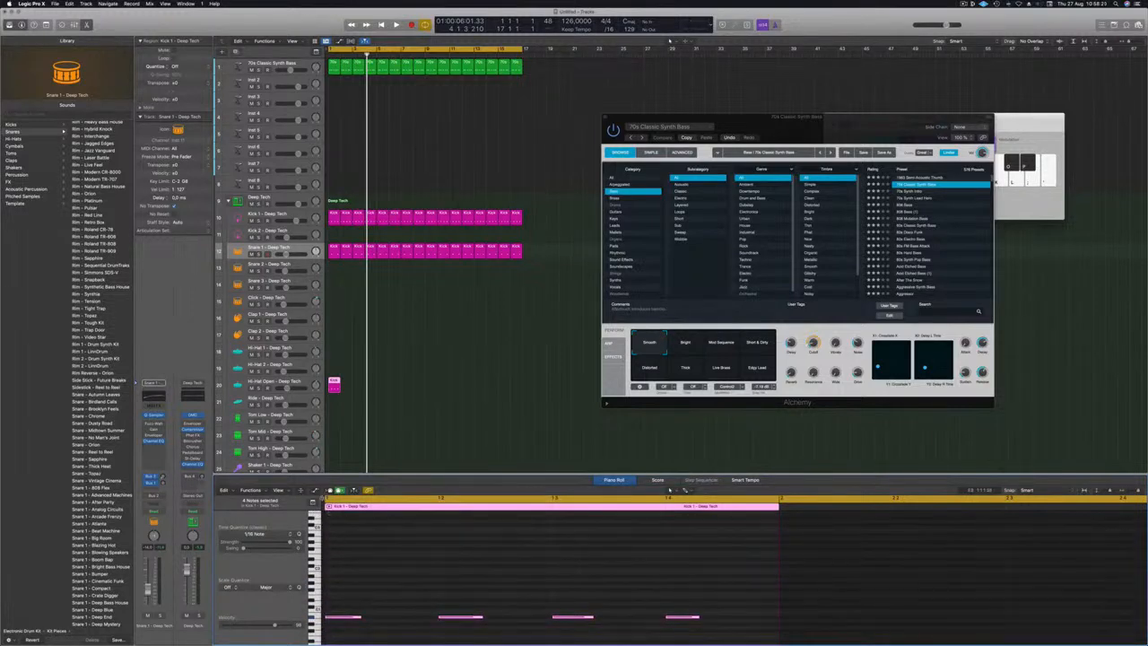
{"action": "mouse_move", "coordinate": [322, 499]}
{"action": "left_mouse_down"}
{"action": "mouse_move", "coordinate": [344, 499]}
{"action": "mouse_move", "coordinate": [312, 499]}
{"action": "left_mouse_up"}
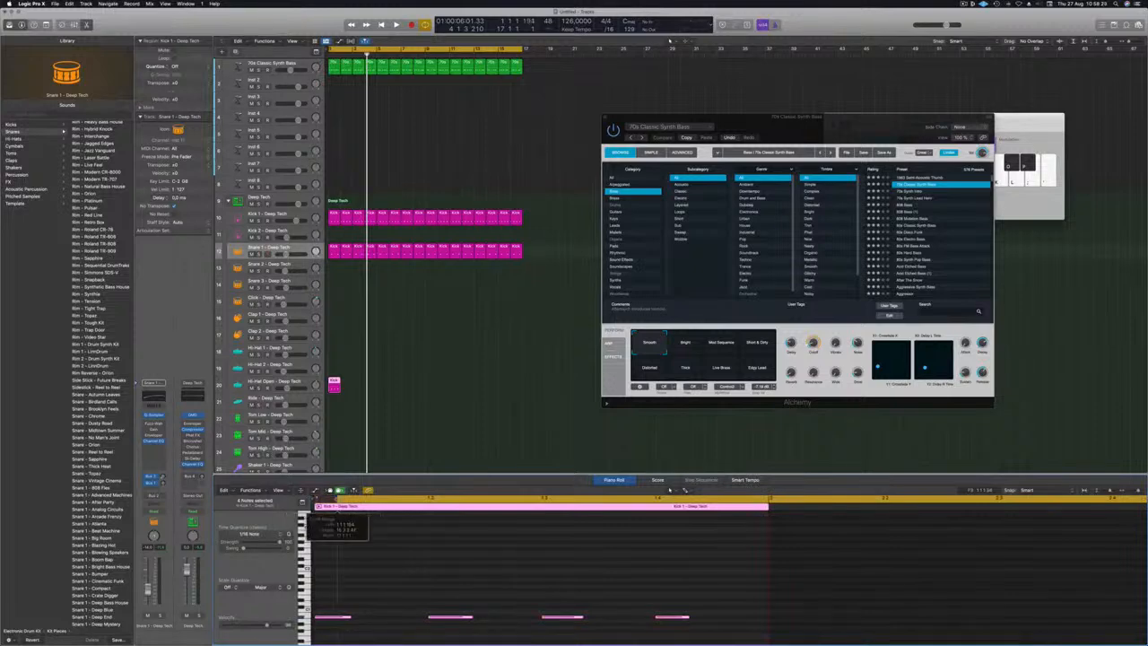
{"action": "left_click_drag", "start_coordinate": [335, 586], "coordinate": [715, 634]}
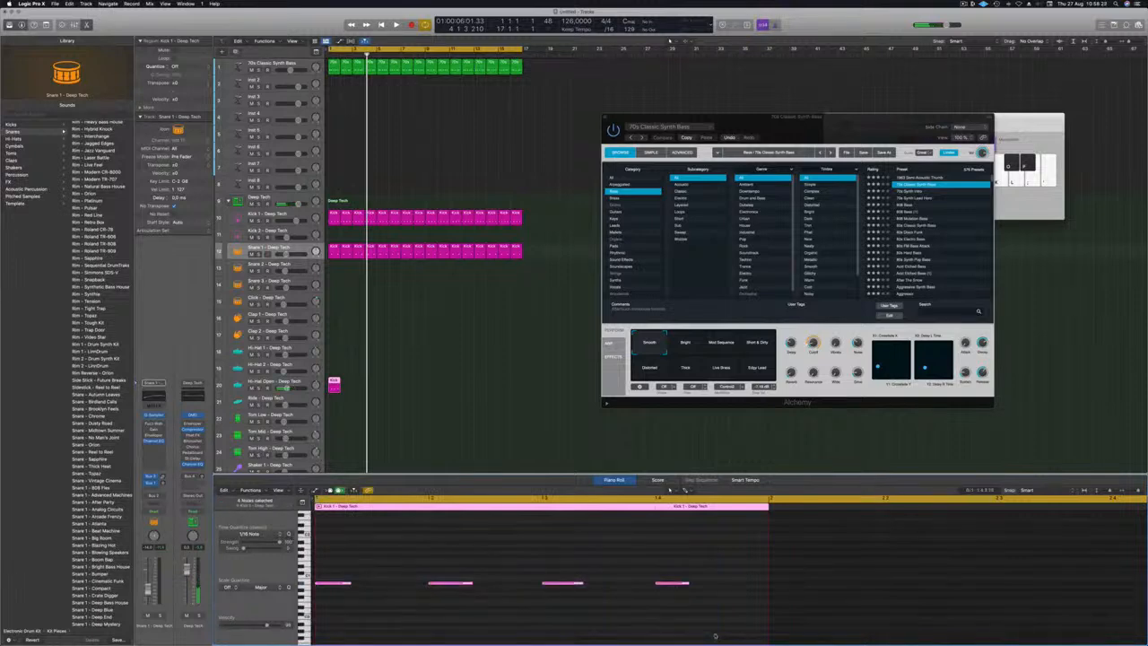
{"action": "key", "text": "space"}
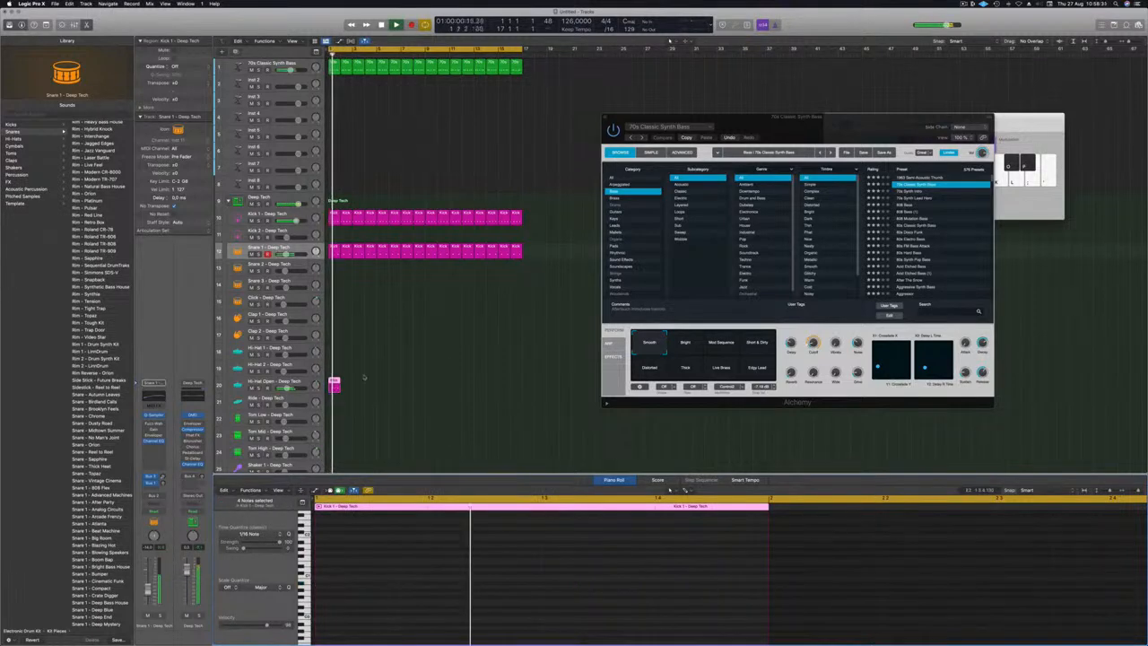
- Move all four hi-hat notes half a beat later so they fall on the off-beats
{"action": "key", "text": "e"}
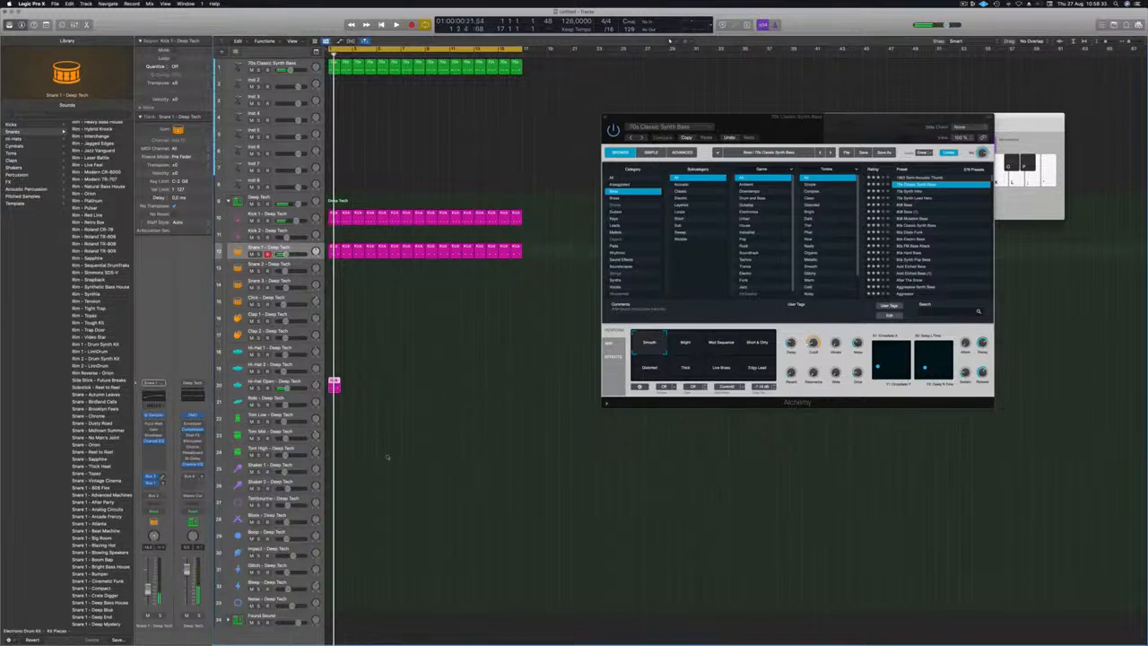
{"action": "key", "text": "e"}
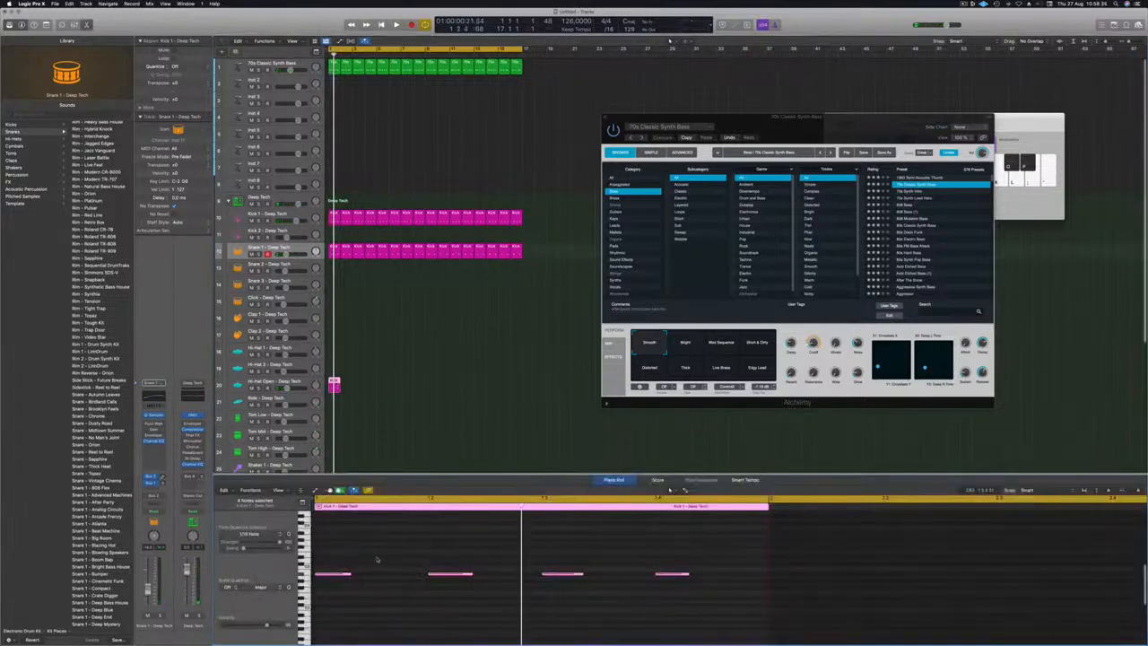
{"action": "left_click_drag", "start_coordinate": [381, 601], "coordinate": [684, 597]}
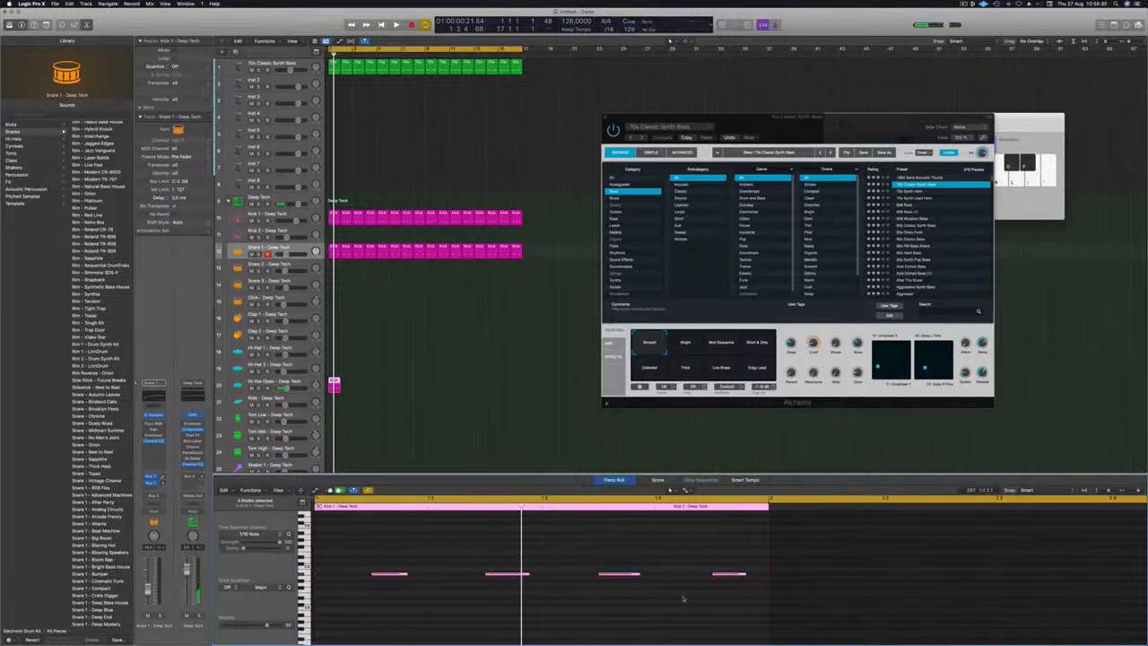
- Transpose the four off-beat hi-hat notes up and down during playback to choose their pitch
{"action": "key", "text": "alt+Up"}
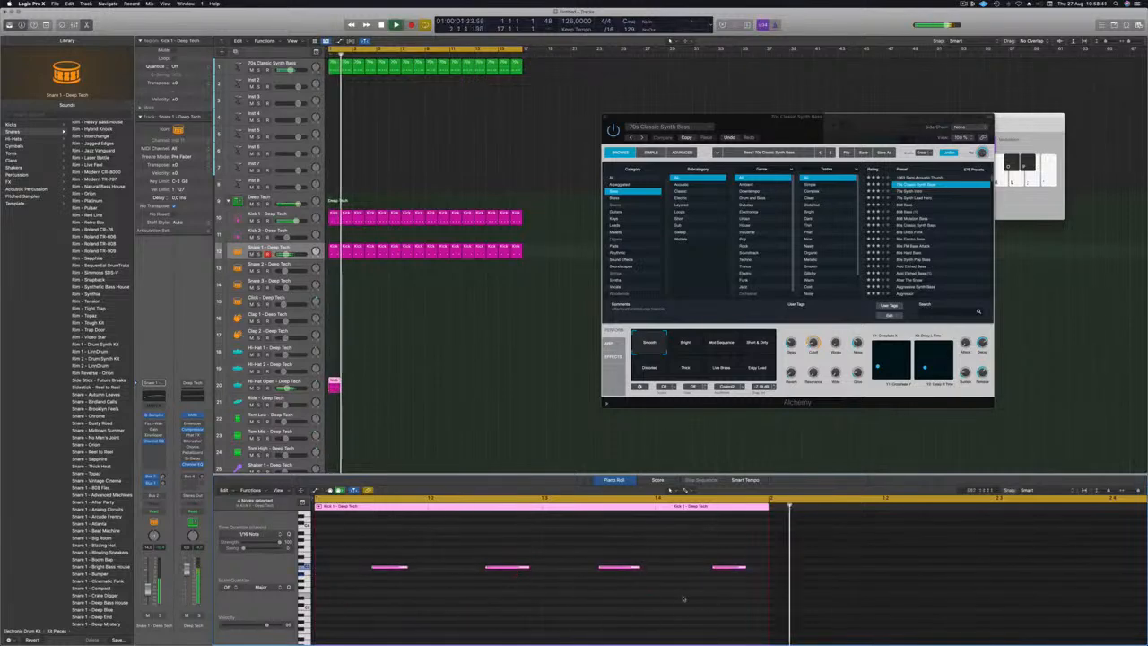
{"action": "key", "text": "alt+Down"}
{"action": "key", "text": "alt+Down"}
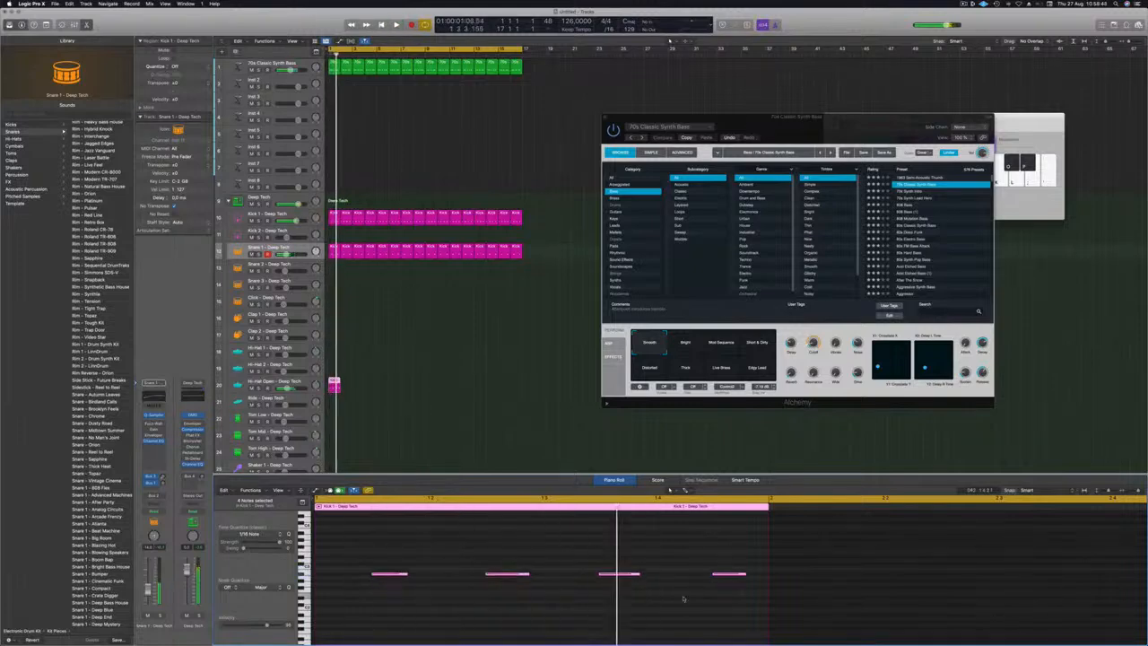
{"action": "key", "text": "Up"}
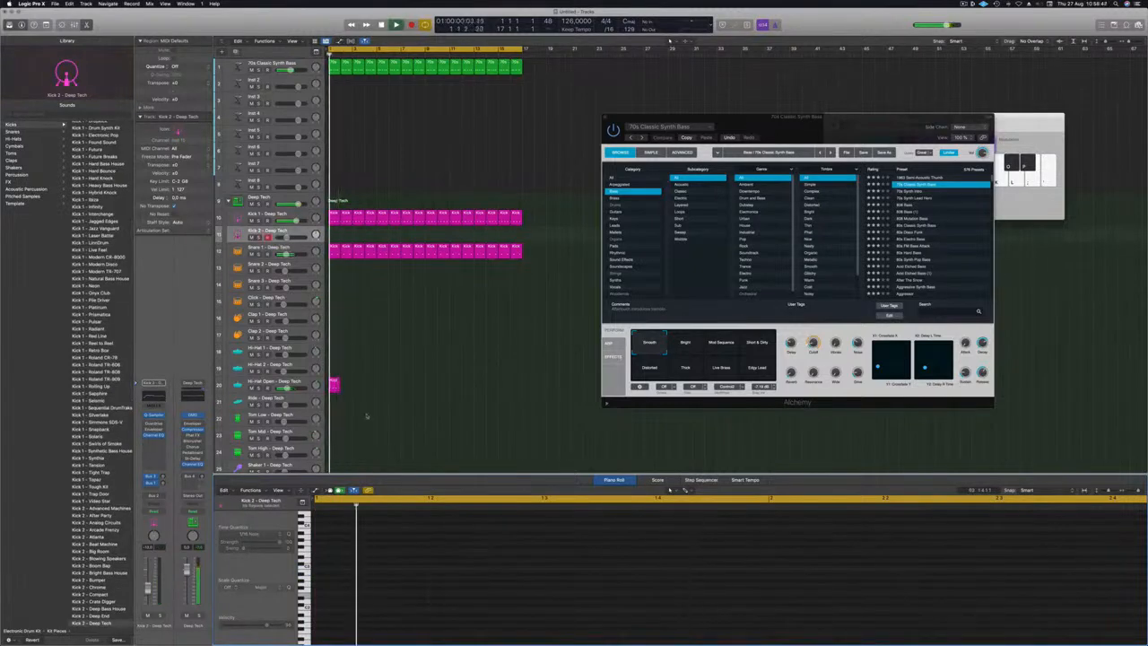
{"action": "left_click", "coordinate": [336, 387]}
{"action": "left_click_drag", "start_coordinate": [367, 536], "coordinate": [752, 637]}
{"action": "scroll", "coordinate": [451, 584], "scroll_direction": "up", "scroll_amount": 5}
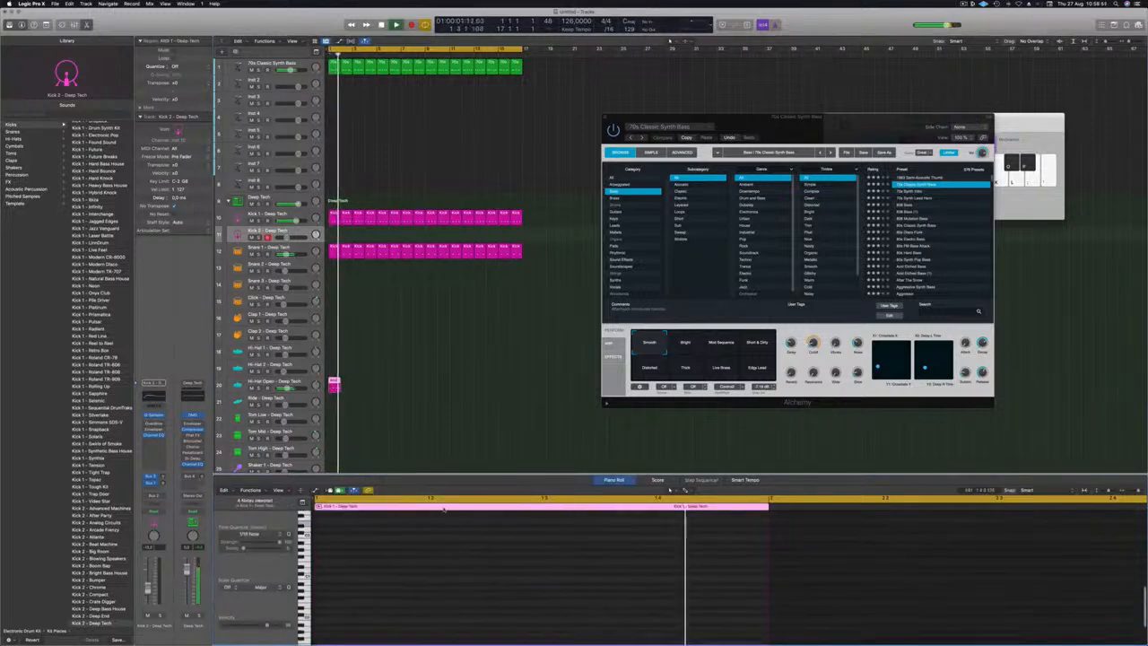
- Stop playback and duplicate the one-bar Hi-Hat Open region to fill the 16-bar cycle range
{"action": "key", "text": "space"}
{"action": "left_click_drag", "start_coordinate": [333, 383], "coordinate": [347, 384]}
{"action": "left_click_drag", "start_coordinate": [362, 402], "coordinate": [382, 387]}
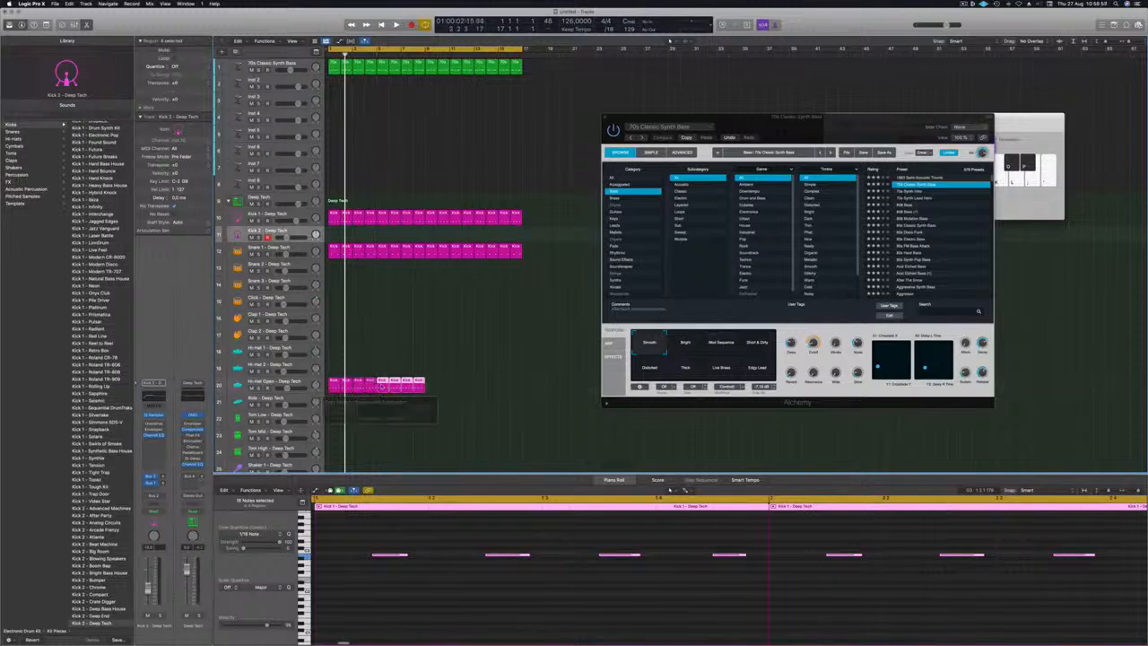
{"action": "left_click", "coordinate": [439, 389]}
{"action": "left_click_drag", "start_coordinate": [426, 384], "coordinate": [522, 387]}
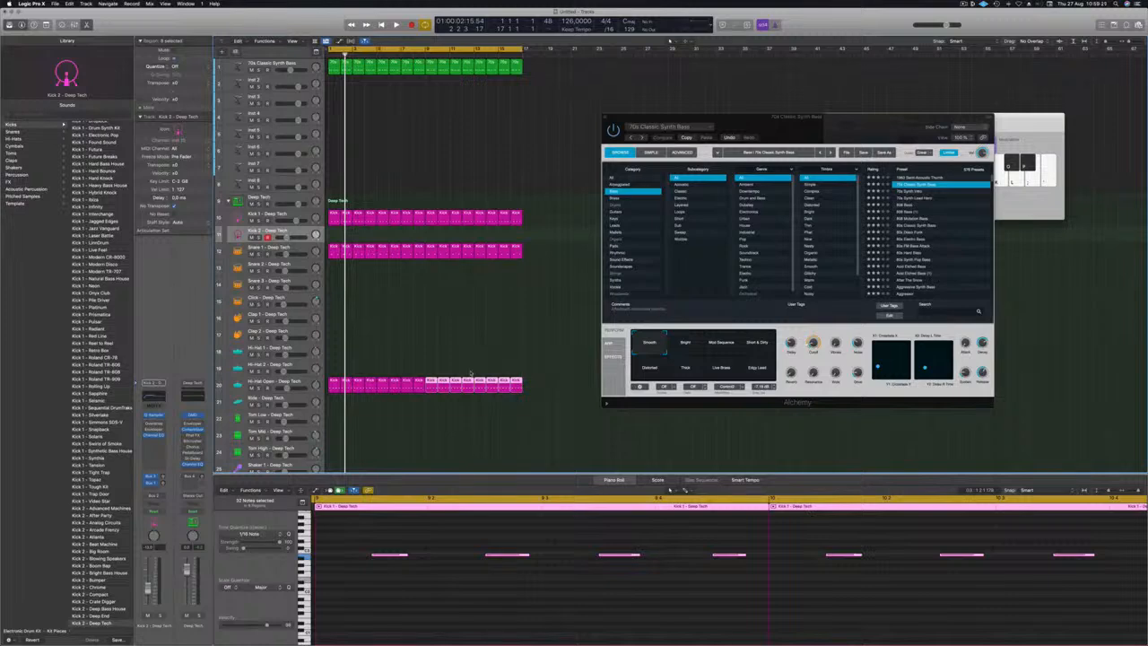
- Play the arrangement and lower the Hi-Hat Open track's volume slightly to balance it
{"action": "key", "text": "space"}
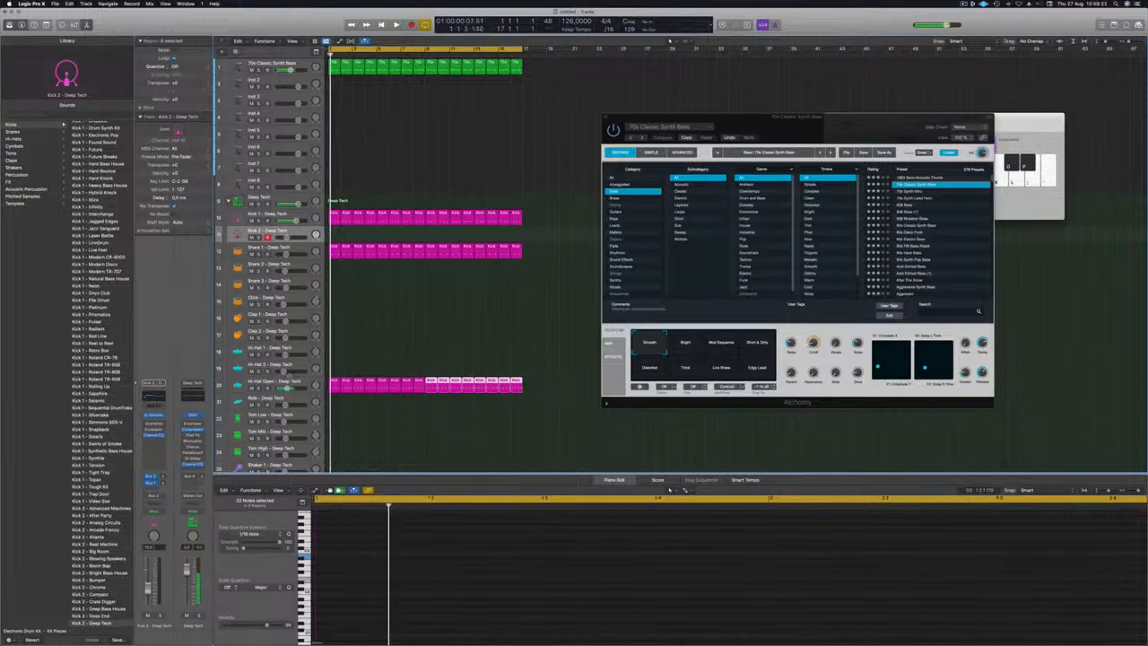
{"action": "left_click", "coordinate": [276, 381]}
{"action": "key", "text": "space"}
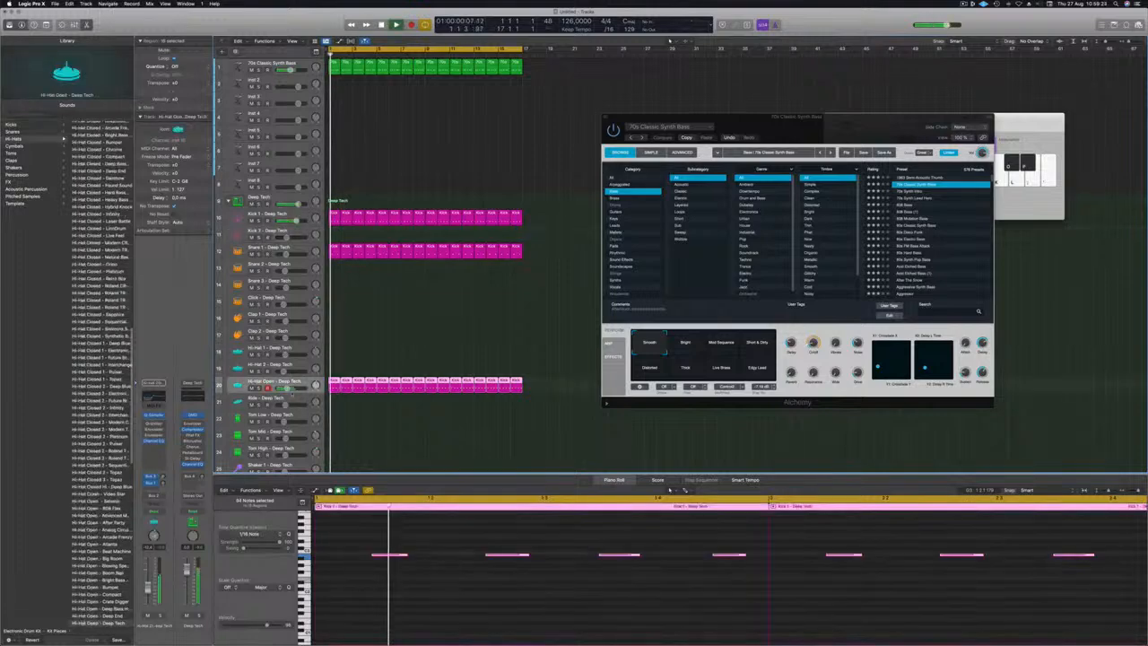
{"action": "left_click_drag", "start_coordinate": [286, 388], "coordinate": [283, 389]}
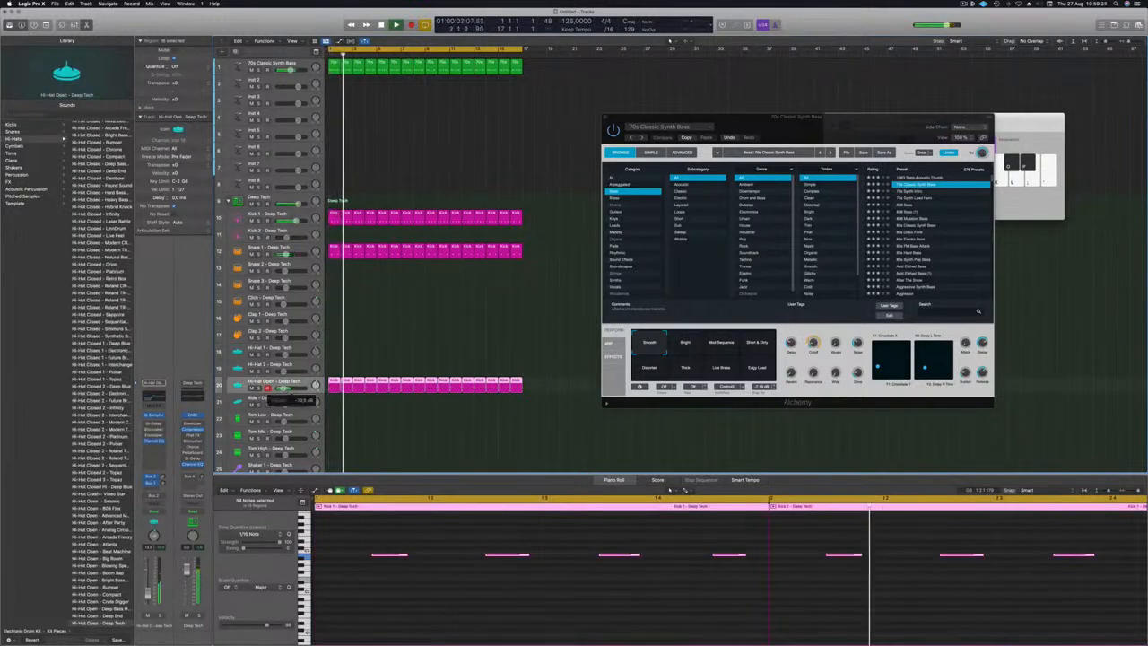
{"action": "scroll", "coordinate": [361, 336], "scroll_direction": "down", "scroll_amount": 5}
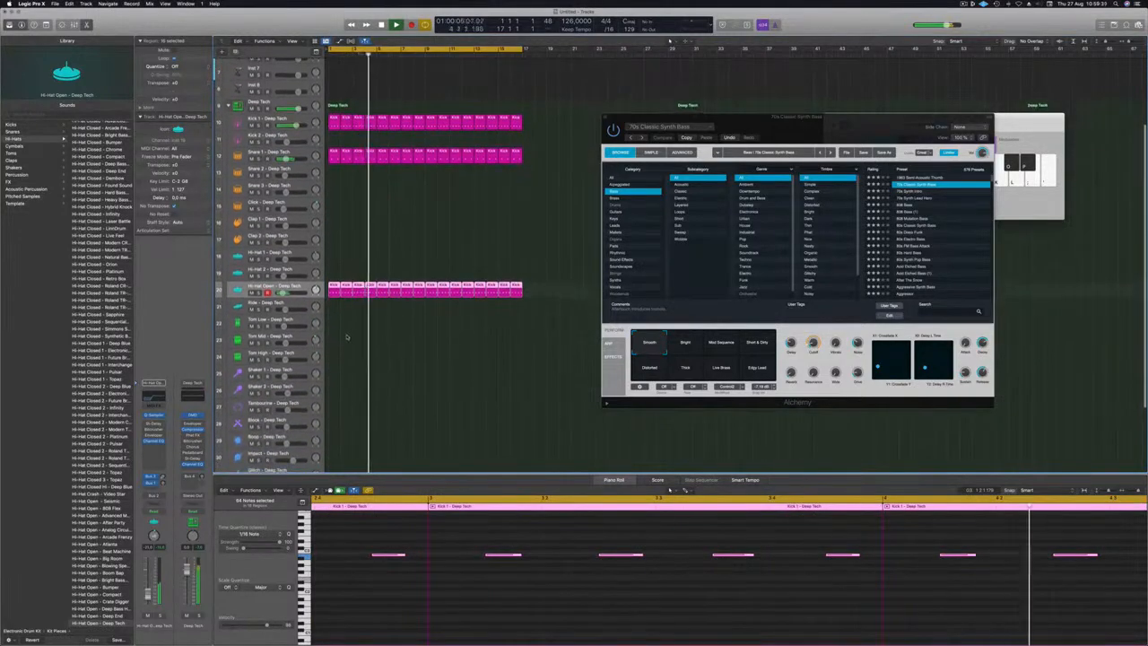
{"action": "key", "text": "space"}
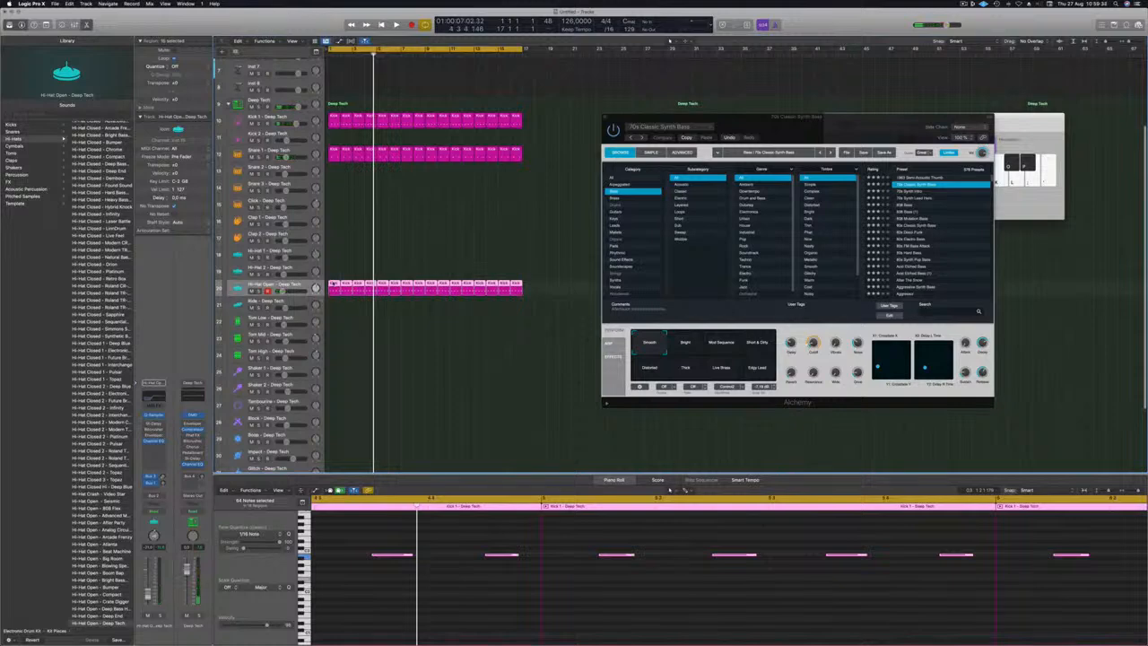
- Place a one-bar copy of the hi-hat region on the Tom Low track and delete all its notes except the last
{"action": "left_click_drag", "start_coordinate": [333, 295], "coordinate": [336, 325]}
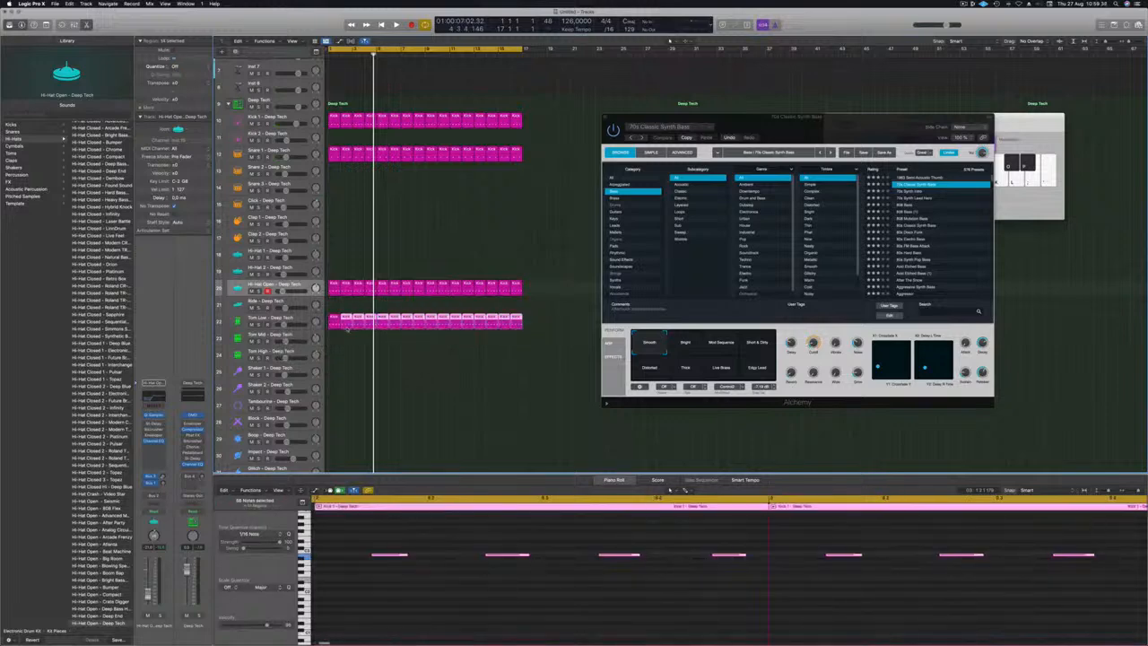
{"action": "key", "text": "Delete"}
{"action": "left_click", "coordinate": [331, 327]}
{"action": "left_click_drag", "start_coordinate": [381, 550], "coordinate": [779, 585]}
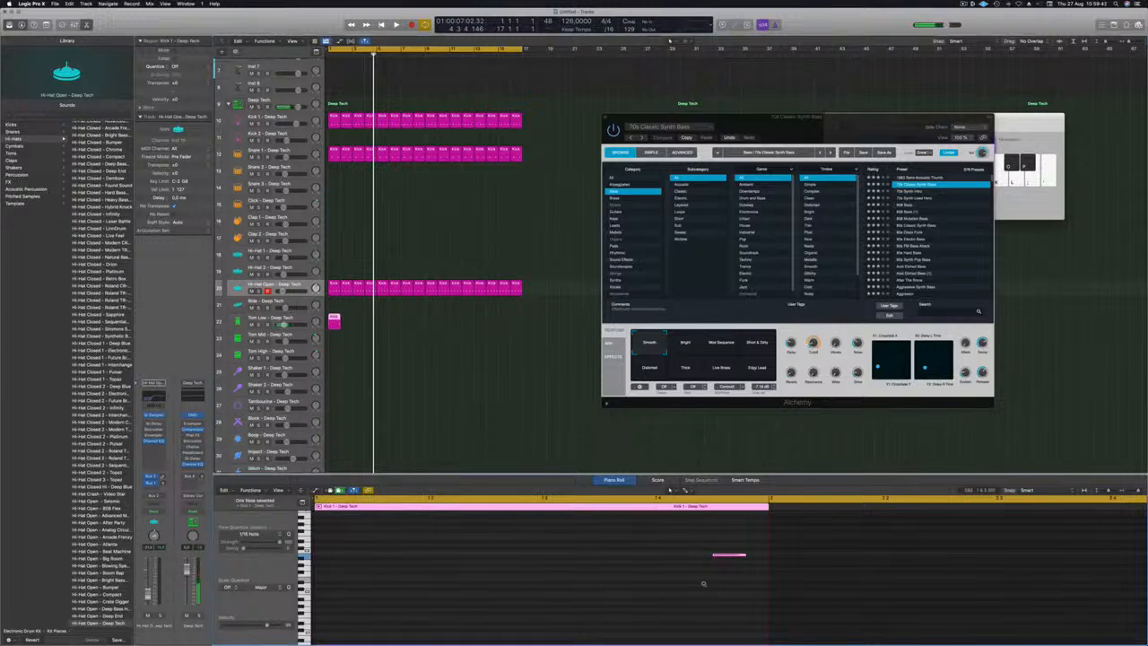
- Play from the start and transpose the single Tom Low note down by octaves
{"action": "key", "text": "space"}
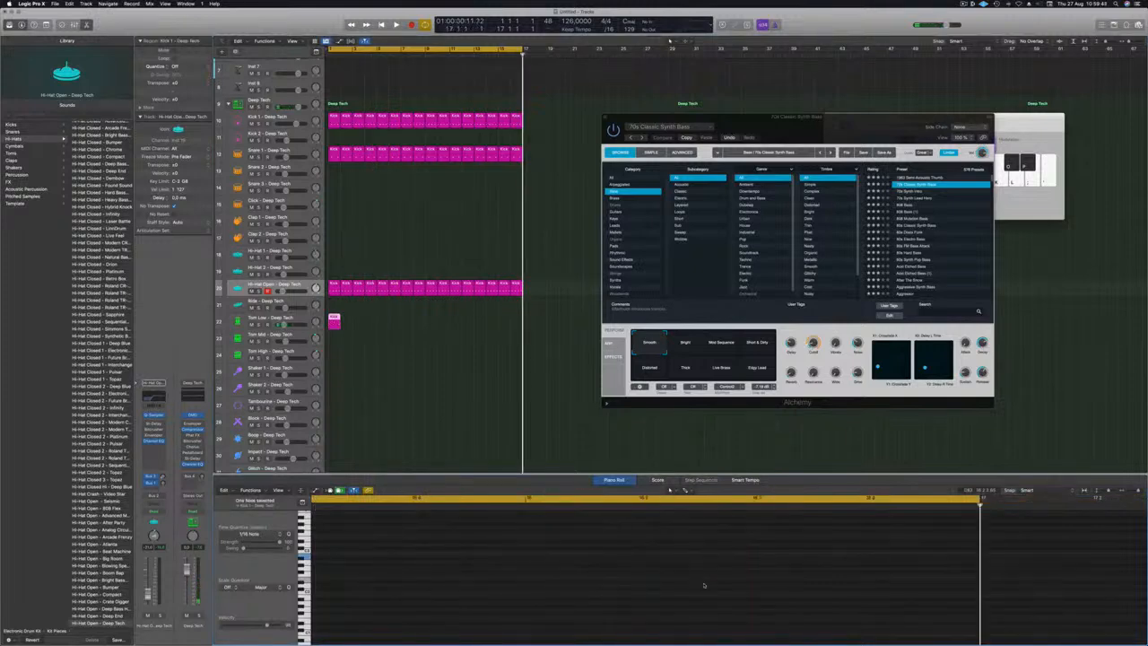
{"action": "key", "text": "space"}
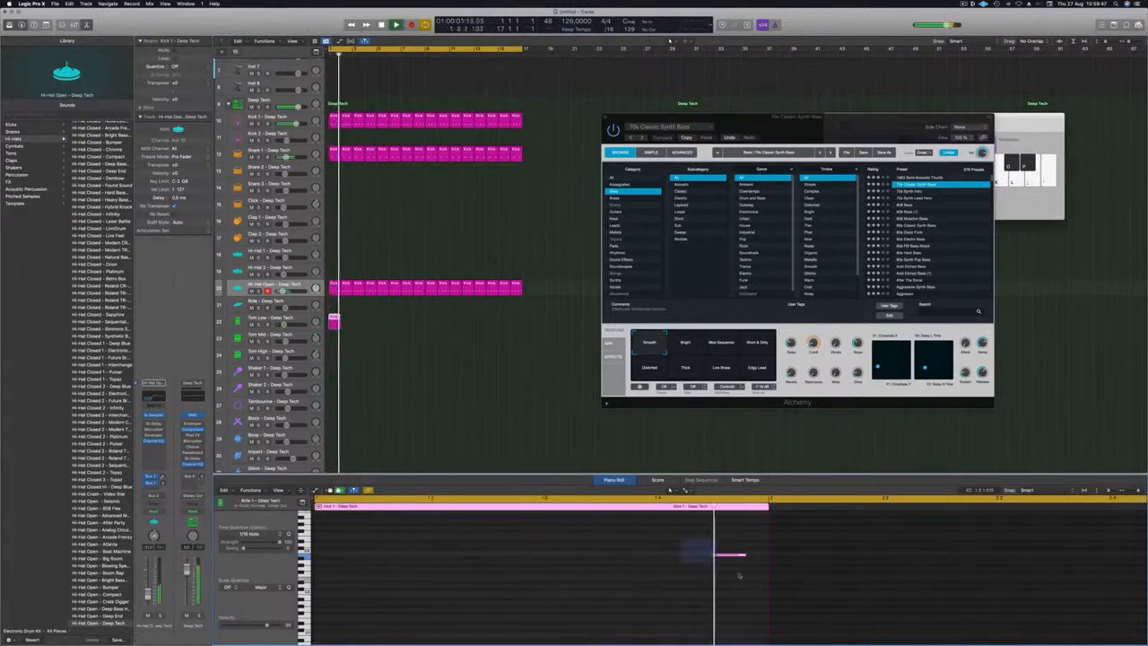
{"action": "key", "text": "alt+shift+Down"}
{"action": "key", "text": "alt+shift+Down"}
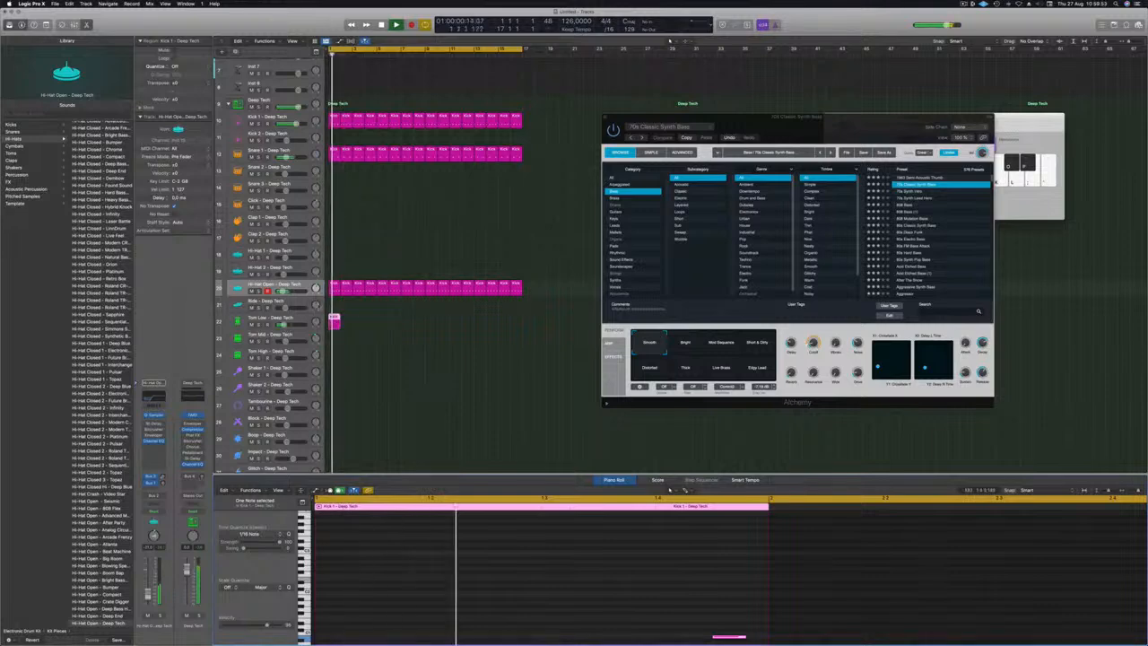
- Duplicate the one-bar Tom Low region to fill the 16-bar cycle range, play it, and select all the tom regions
{"action": "left_click_drag", "start_coordinate": [338, 320], "coordinate": [353, 321]}
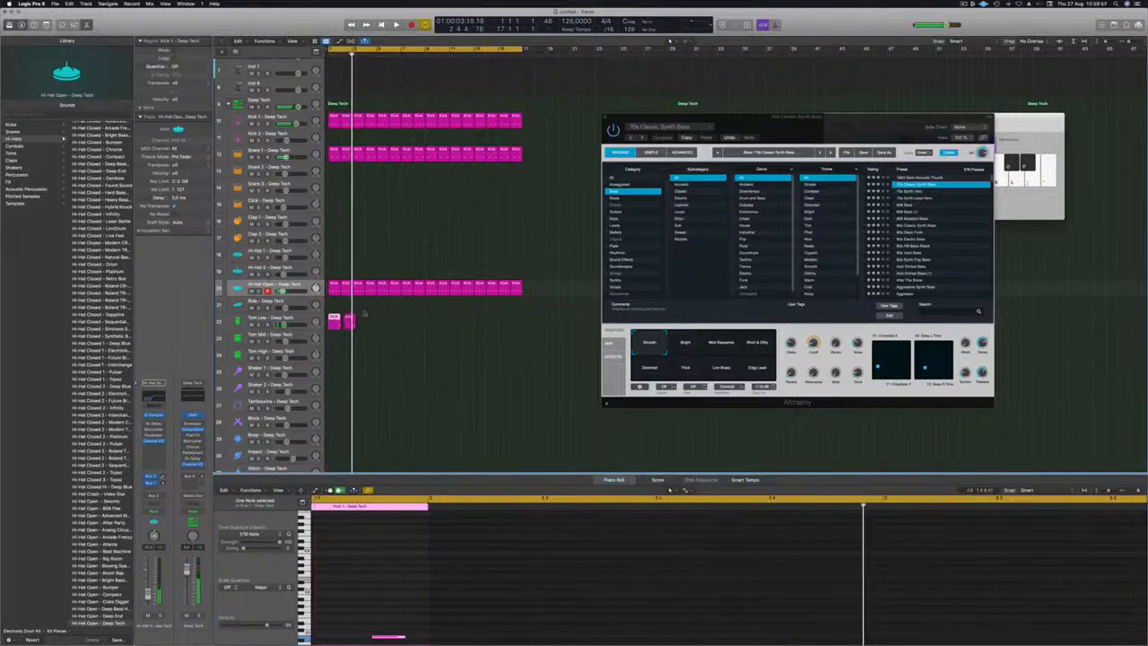
{"action": "left_click_drag", "start_coordinate": [350, 318], "coordinate": [429, 319]}
{"action": "key", "text": "space"}
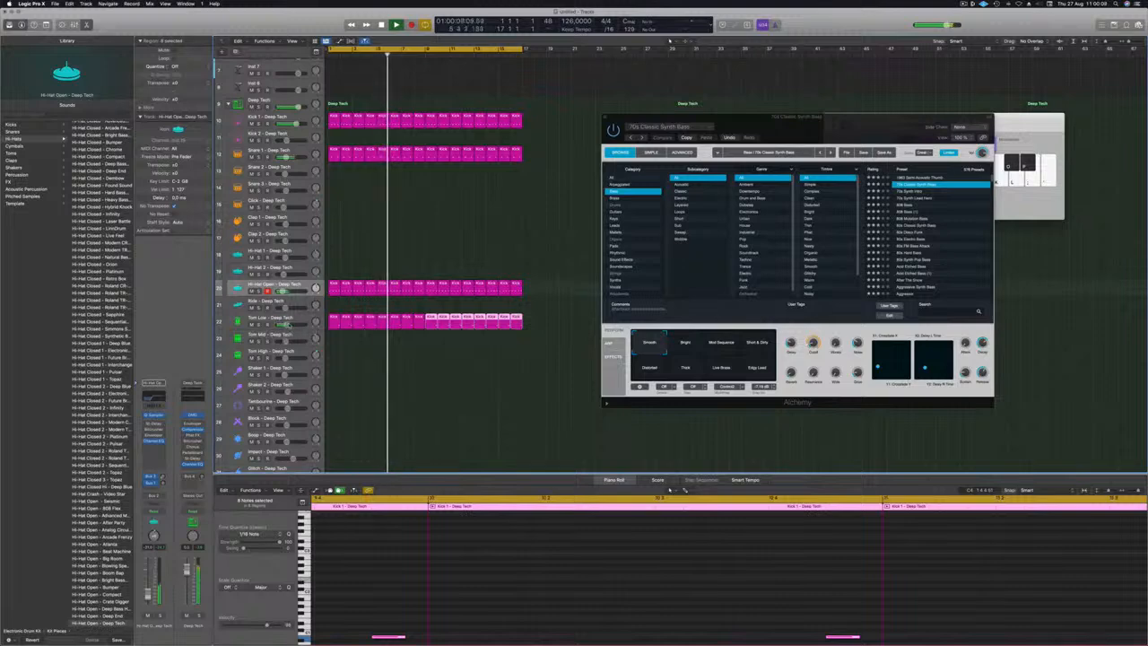
{"action": "left_click_drag", "start_coordinate": [526, 322], "coordinate": [333, 326]}
{"action": "scroll", "coordinate": [444, 598], "scroll_direction": "down", "scroll_amount": 10}
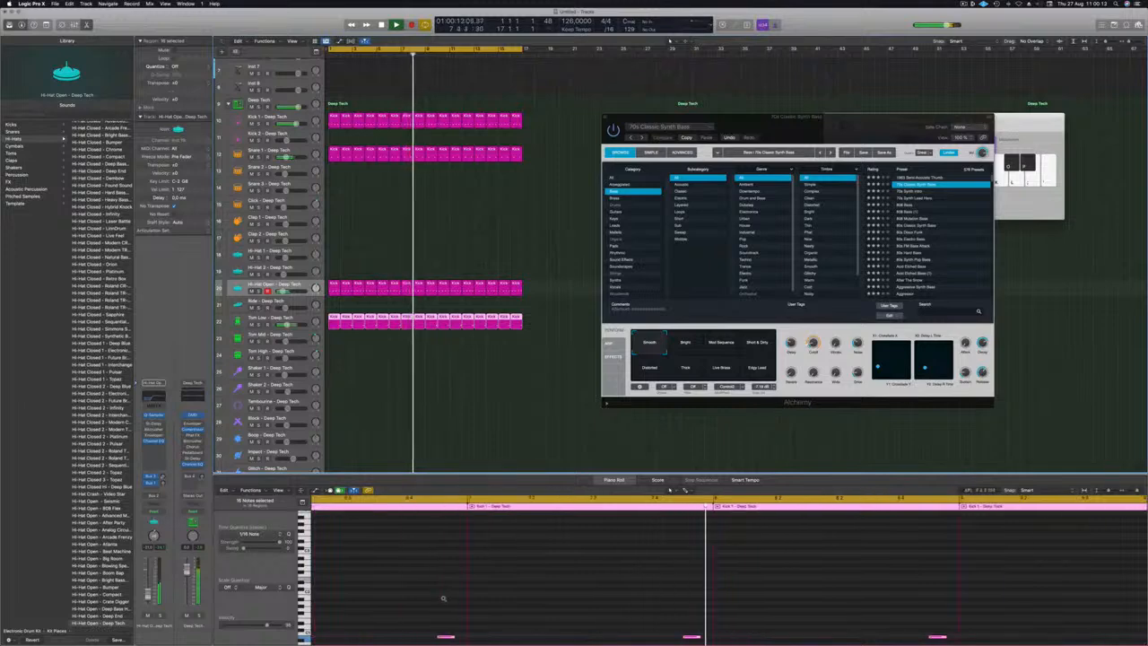
- Select all notes in the Tom Low regions and transpose them up a semitone
{"action": "scroll", "coordinate": [465, 599], "scroll_direction": "down", "scroll_amount": 4}
{"action": "scroll", "coordinate": [557, 592], "scroll_direction": "up", "scroll_amount": 2}
{"action": "left_click", "coordinate": [558, 593]}
{"action": "key", "text": "super+a"}
{"action": "key", "text": "alt+Up"}
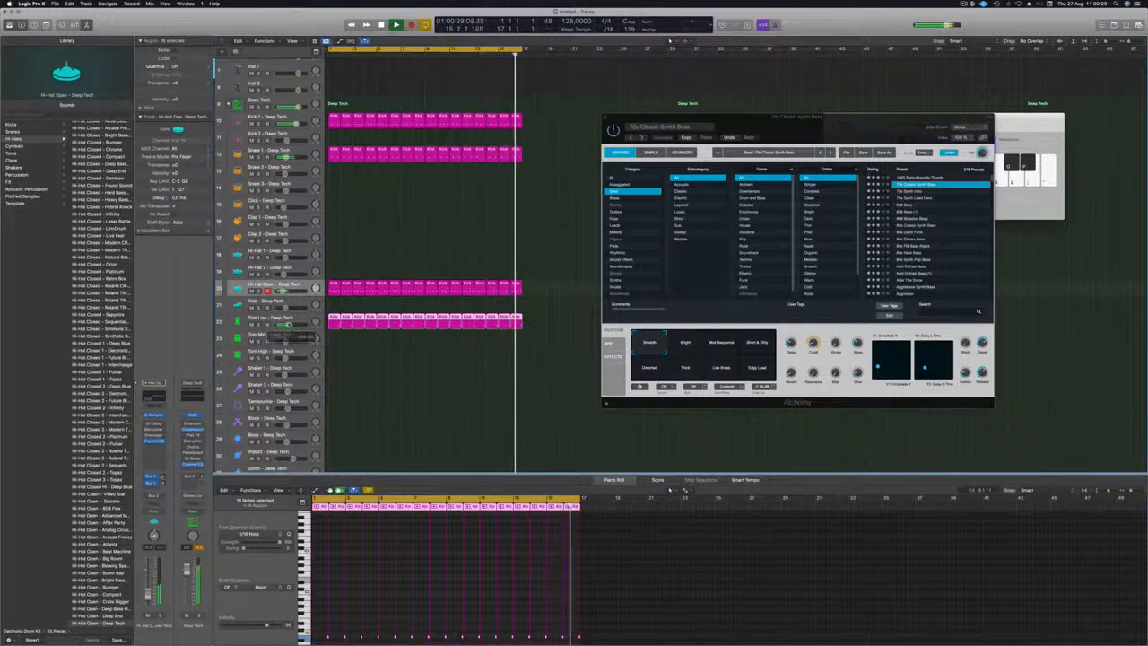
- Replace the Tom Low track's sound with the Tom Low - Atlanta library patch
{"action": "left_click", "coordinate": [289, 318]}
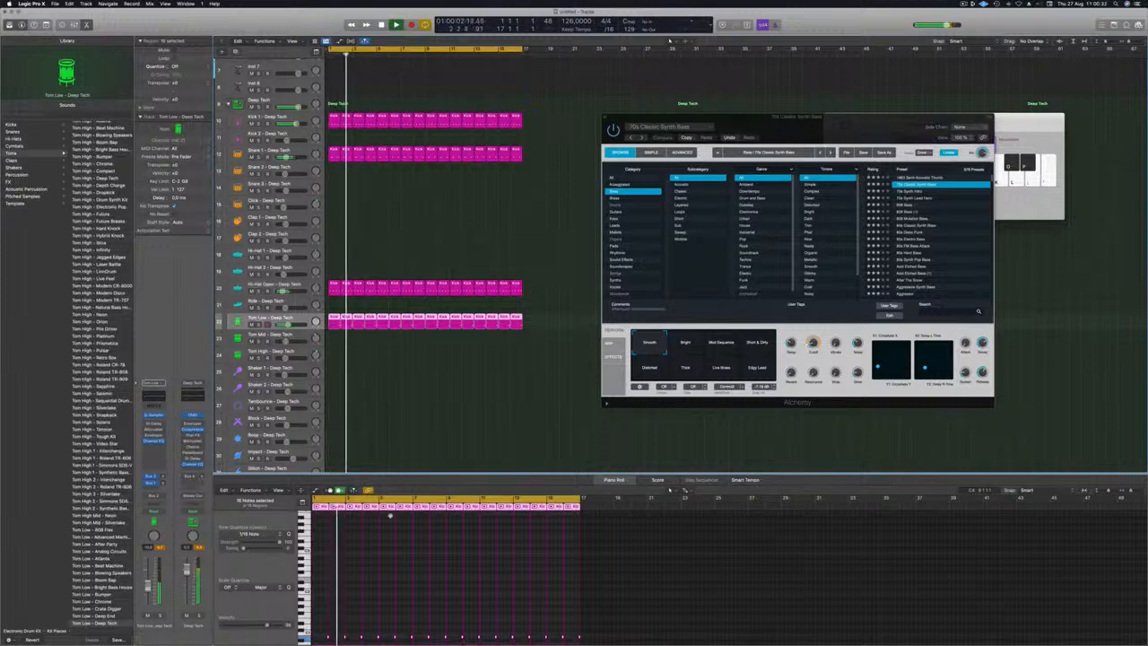
{"action": "scroll", "coordinate": [98, 403], "scroll_direction": "down", "scroll_amount": 10}
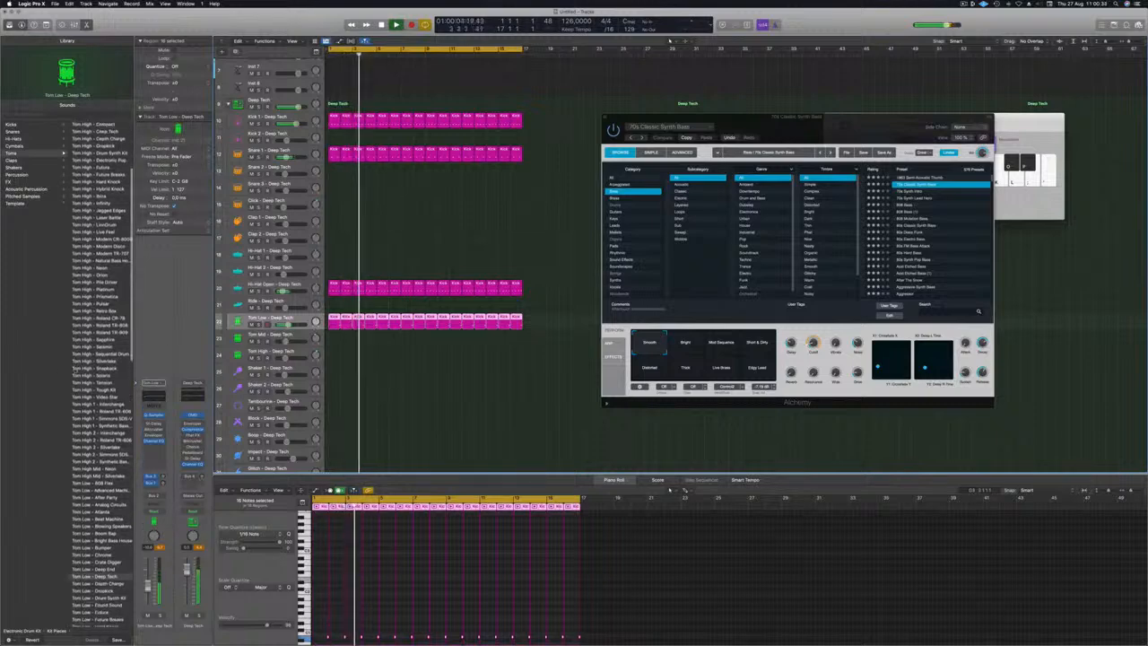
{"action": "left_click", "coordinate": [93, 403]}
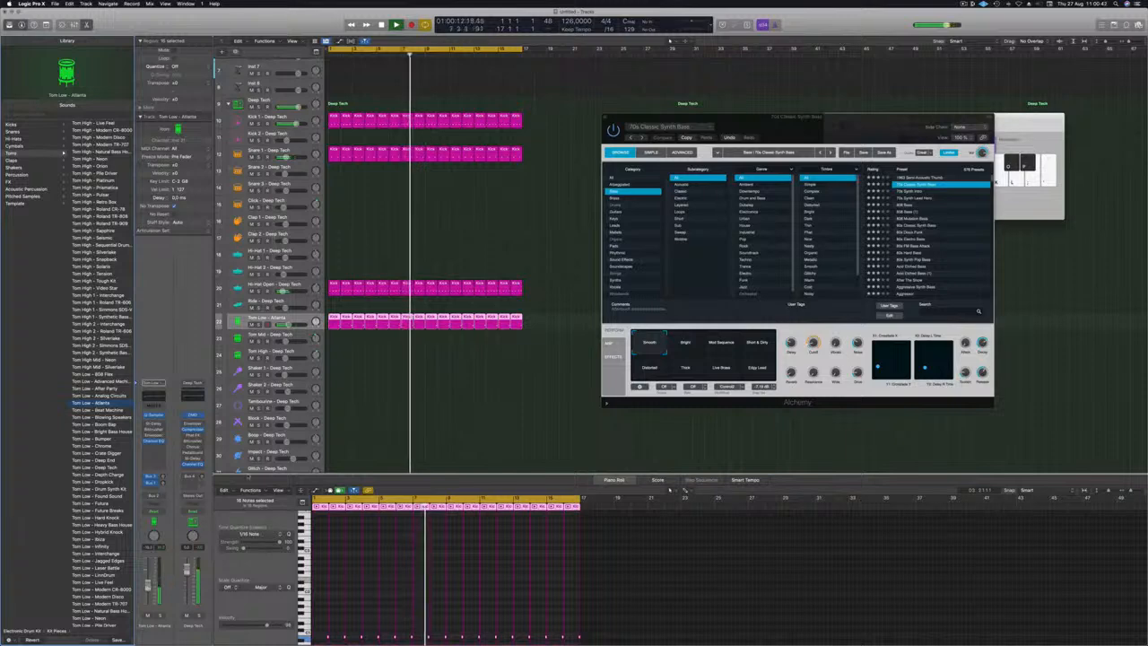
- Copy the first one-bar Hi-Hat Open region to the start of the Shaker 2 track
{"action": "key", "text": "Up"}
{"action": "key", "text": "Up"}
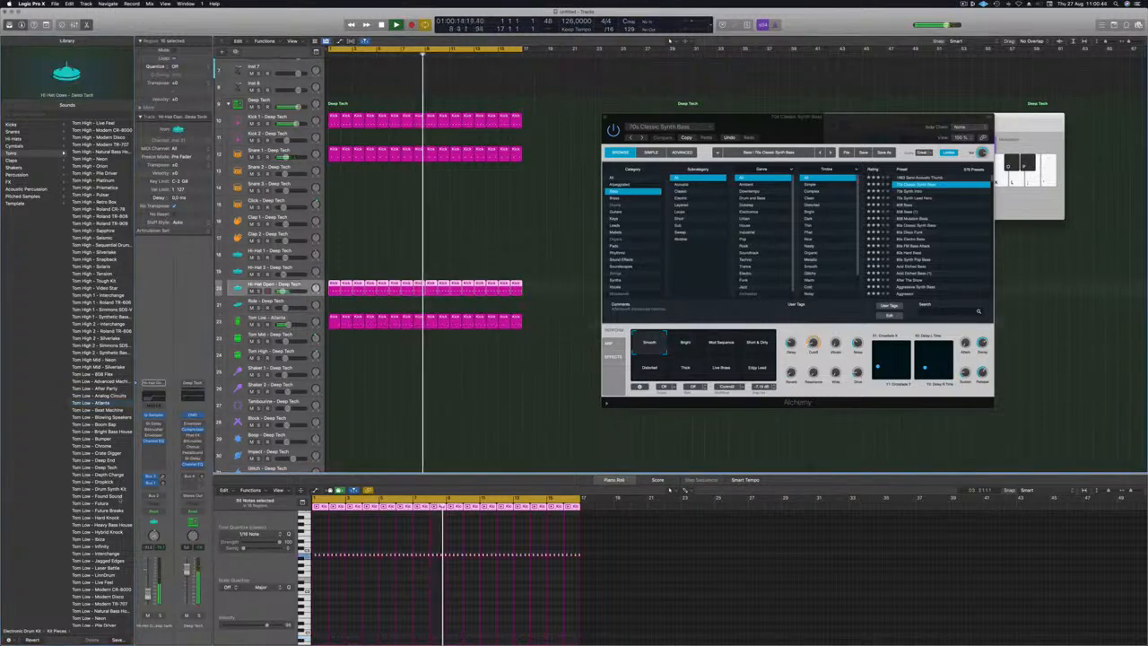
{"action": "scroll", "coordinate": [371, 225], "scroll_direction": "down", "scroll_amount": 1}
{"action": "left_click", "coordinate": [371, 225]}
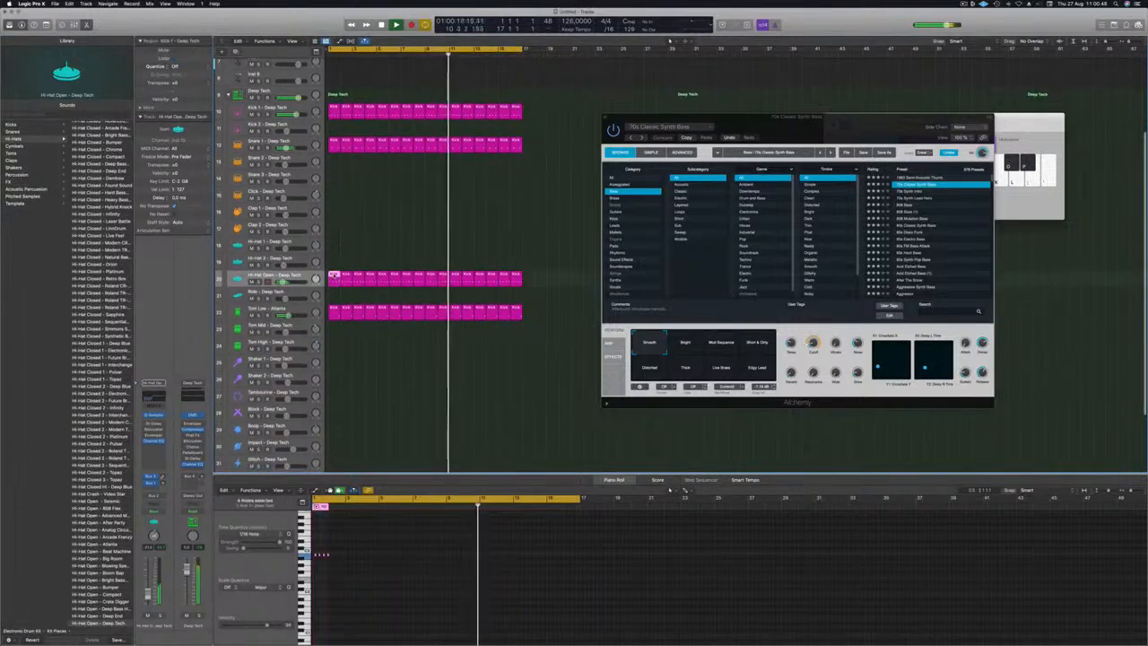
{"action": "left_click_drag", "start_coordinate": [334, 279], "coordinate": [334, 379]}
- Duplicate the four notes in the Shaker 2 region half a beat earlier to make a steady eighth-note pattern
{"action": "scroll", "coordinate": [342, 556], "scroll_direction": "up", "scroll_amount": 5}
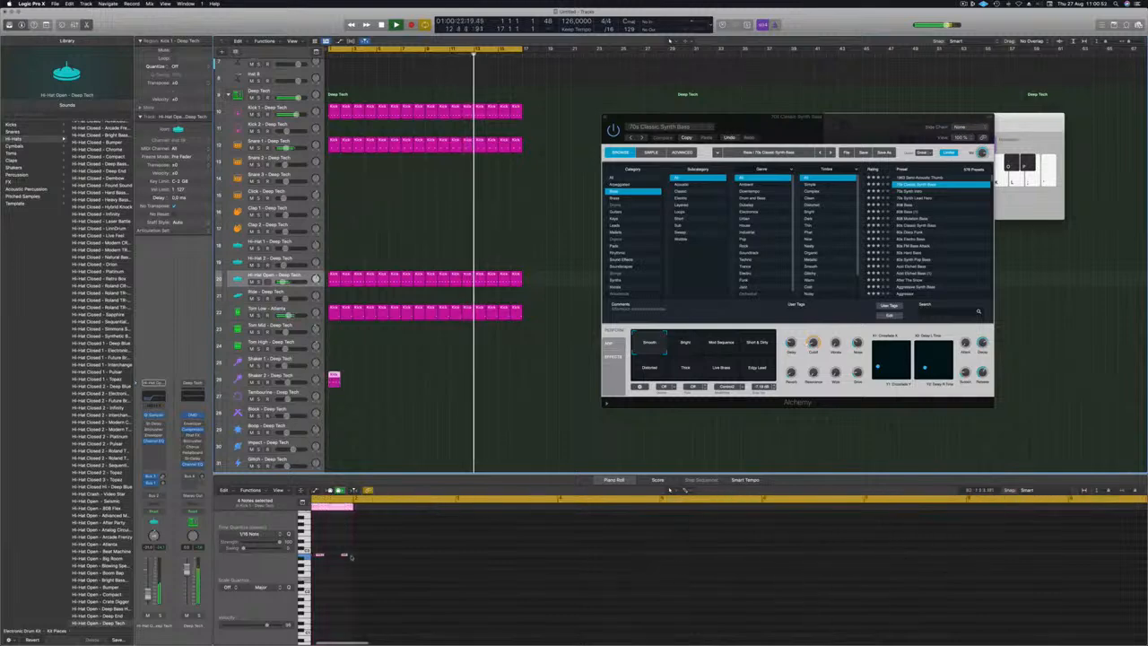
{"action": "left_click_drag", "start_coordinate": [326, 548], "coordinate": [414, 564]}
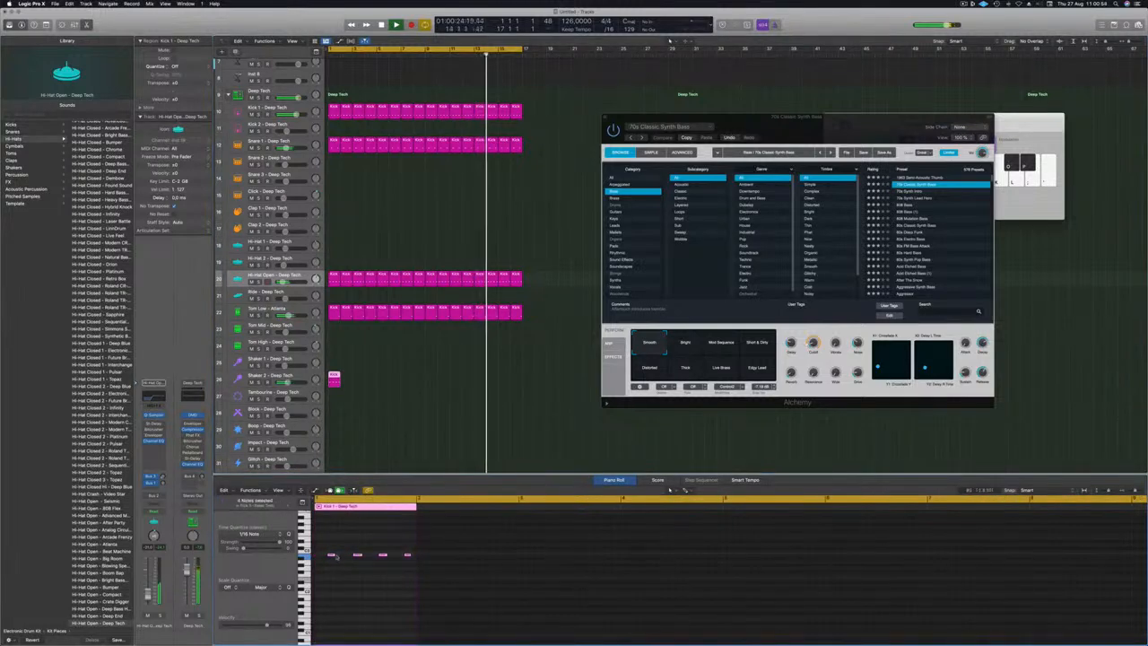
{"action": "left_click_drag", "start_coordinate": [331, 555], "coordinate": [319, 556]}
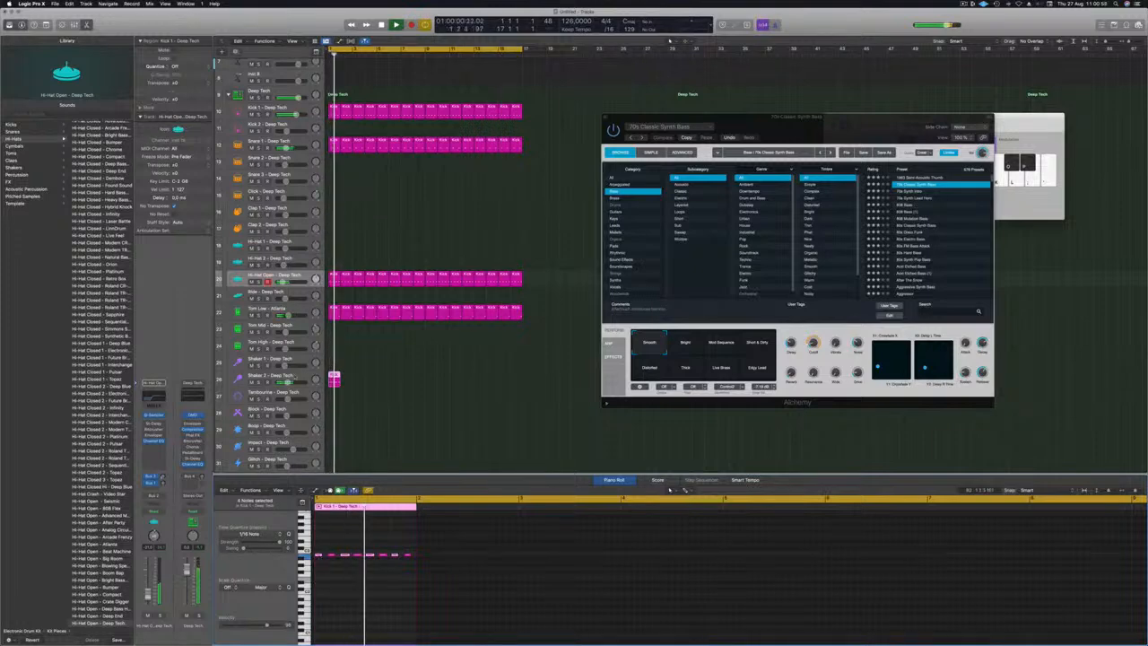
- Lower the Shaker 2 volume slightly and duplicate its one-bar region to fill the 16-bar cycle range
{"action": "left_click_drag", "start_coordinate": [288, 383], "coordinate": [283, 383]}
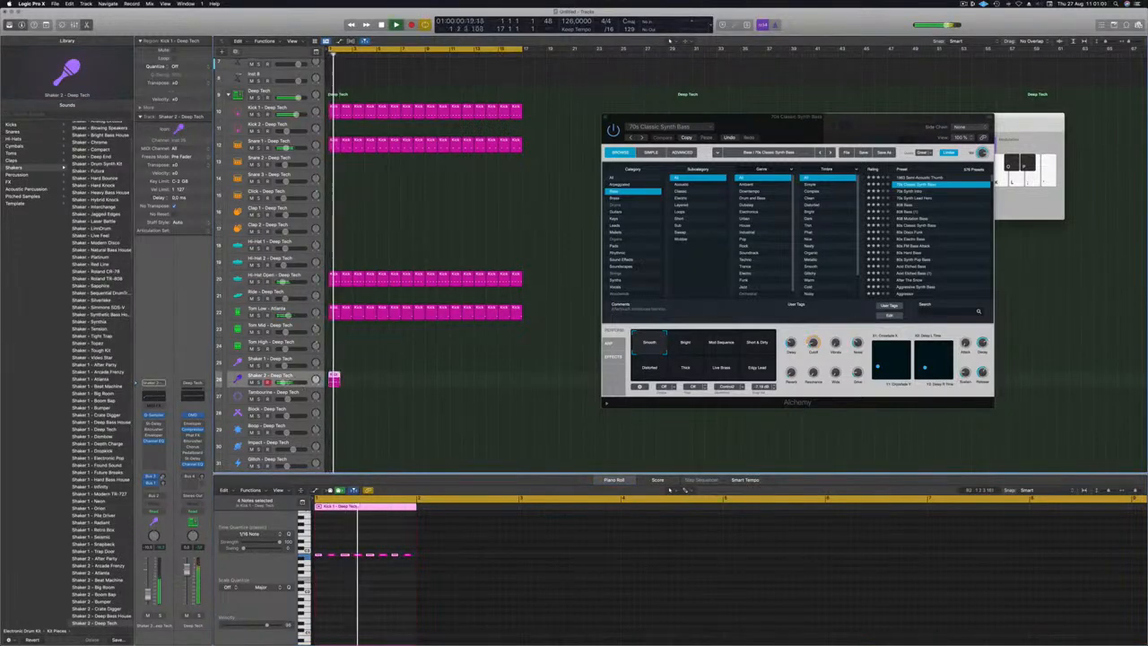
{"action": "left_click_drag", "start_coordinate": [334, 378], "coordinate": [438, 386]}
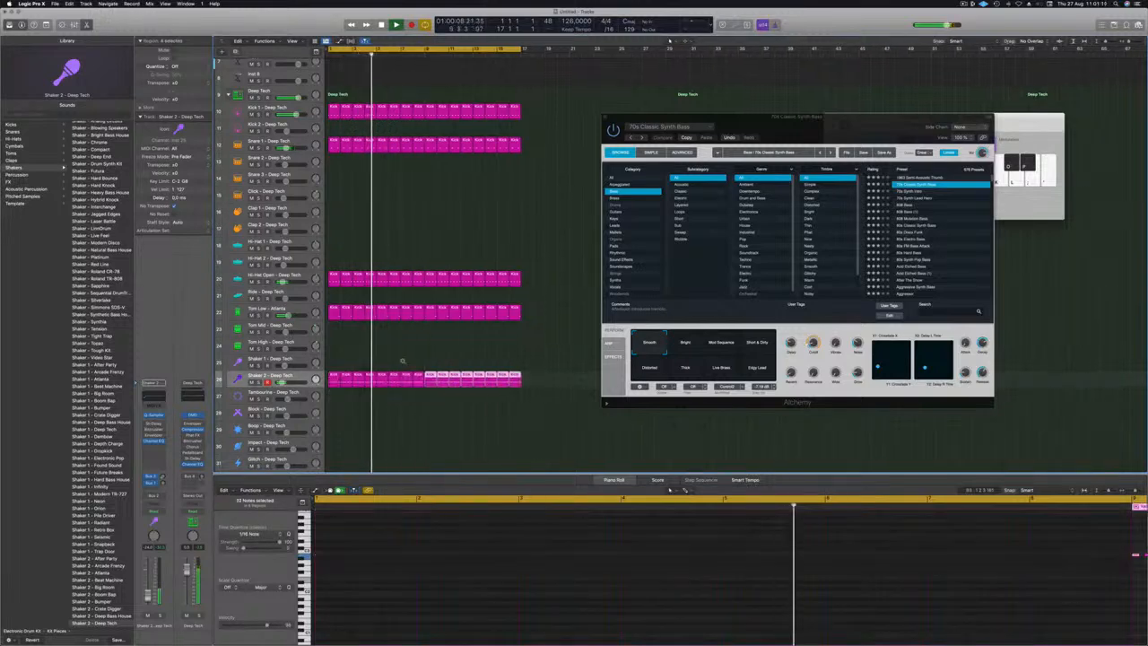
{"action": "scroll", "coordinate": [391, 357], "scroll_direction": "down", "scroll_amount": 5}
{"action": "scroll", "coordinate": [391, 357], "scroll_direction": "up", "scroll_amount": 2}
{"action": "left_click", "coordinate": [276, 376]}
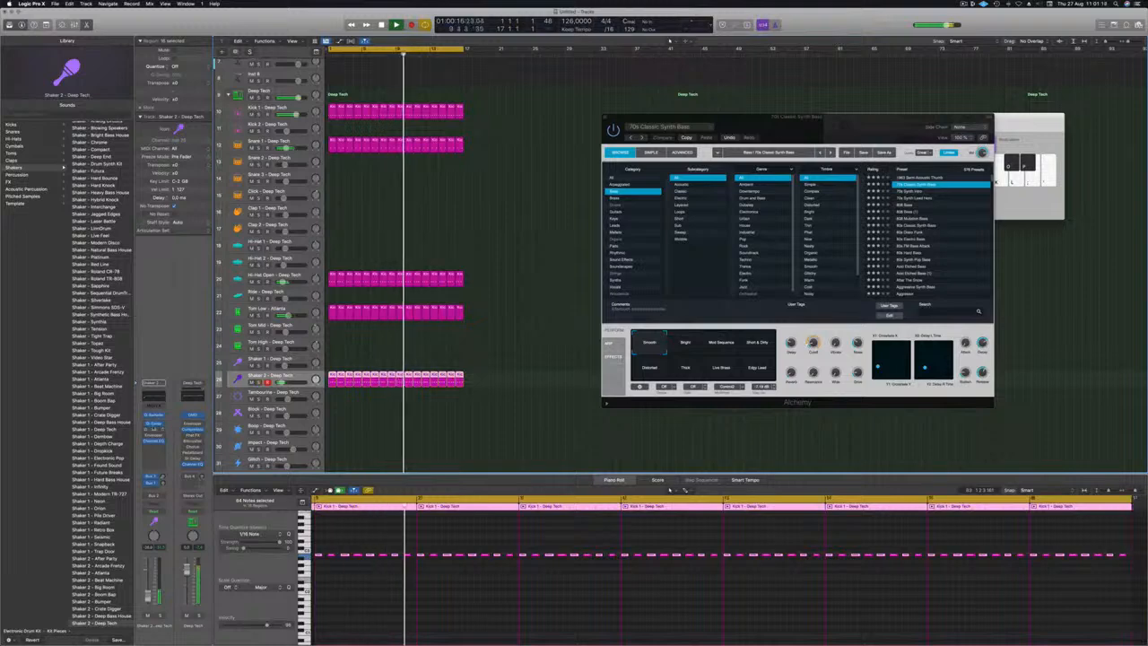
- Adjust the left and right output mix of the Shaker 2 track's Stereo Delay and close the plug-in
{"action": "left_click", "coordinate": [153, 423]}
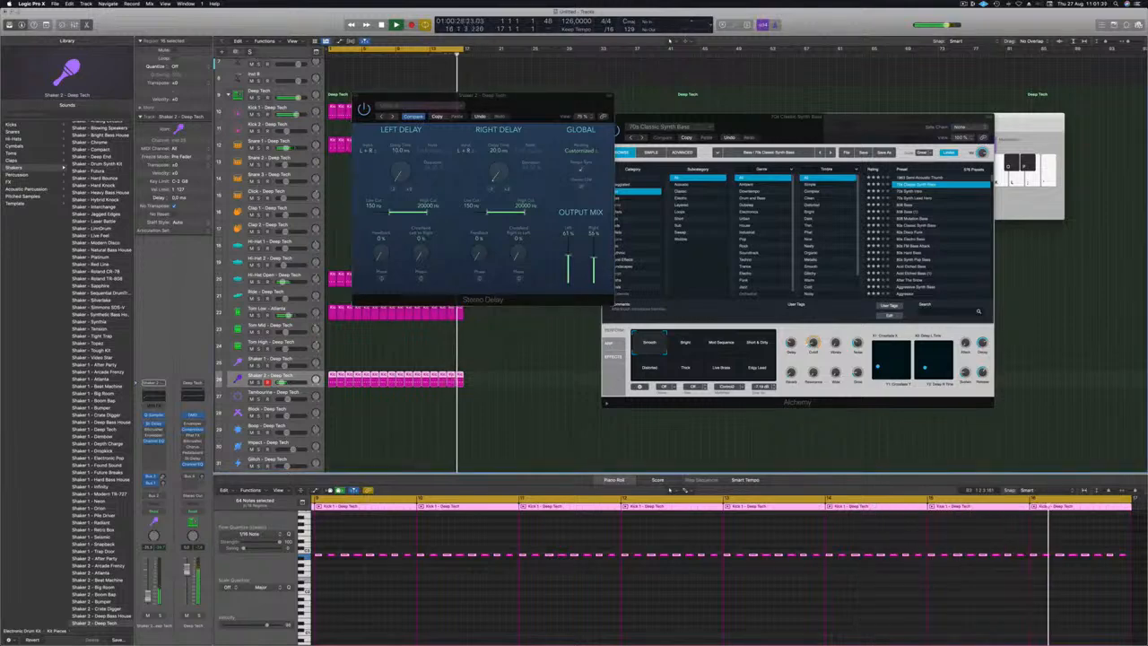
{"action": "mouse_move", "coordinate": [538, 101]}
{"action": "left_mouse_down"}
{"action": "mouse_move", "coordinate": [557, 108]}
{"action": "mouse_move", "coordinate": [531, 116]}
{"action": "left_mouse_up"}
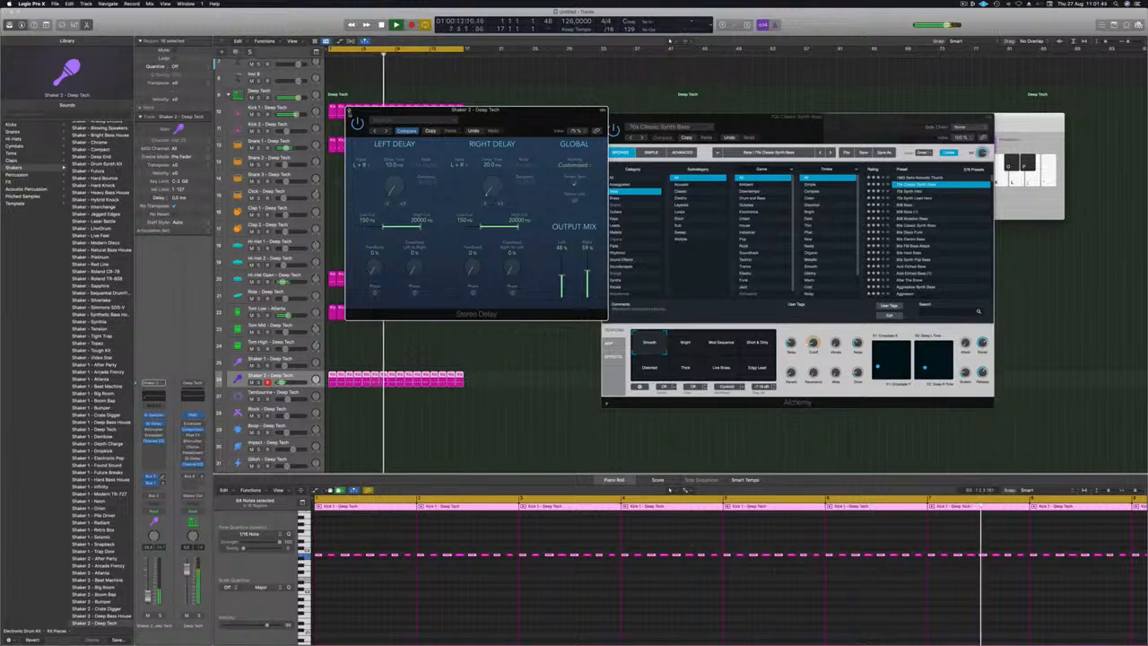
{"action": "left_click", "coordinate": [350, 111]}
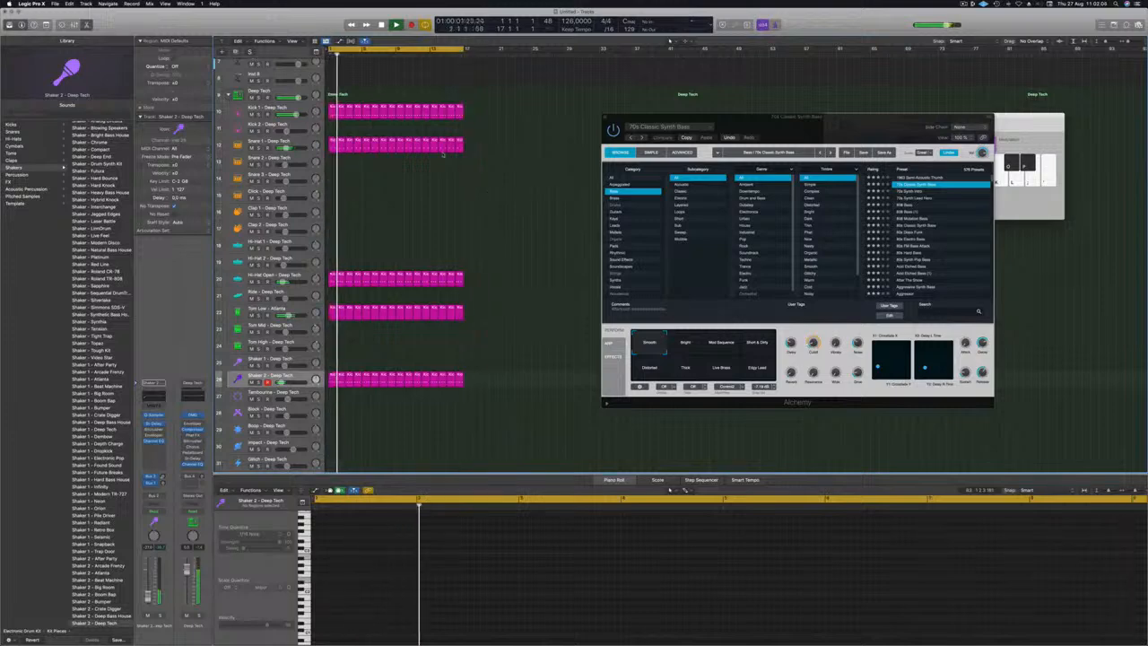
- Select the 70s Classic Synth Bass track, restart playback and move its Alchemy window aside
{"action": "scroll", "coordinate": [443, 151], "scroll_direction": "up", "scroll_amount": 5}
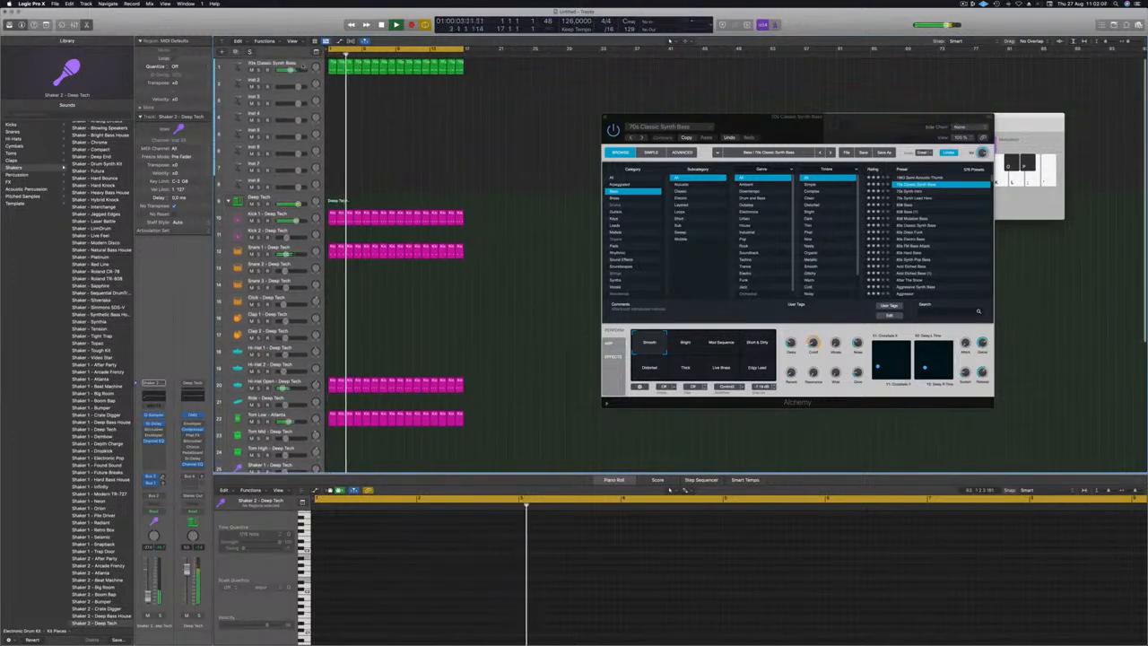
{"action": "left_click", "coordinate": [304, 66]}
{"action": "key", "text": "space"}
{"action": "key", "text": "space"}
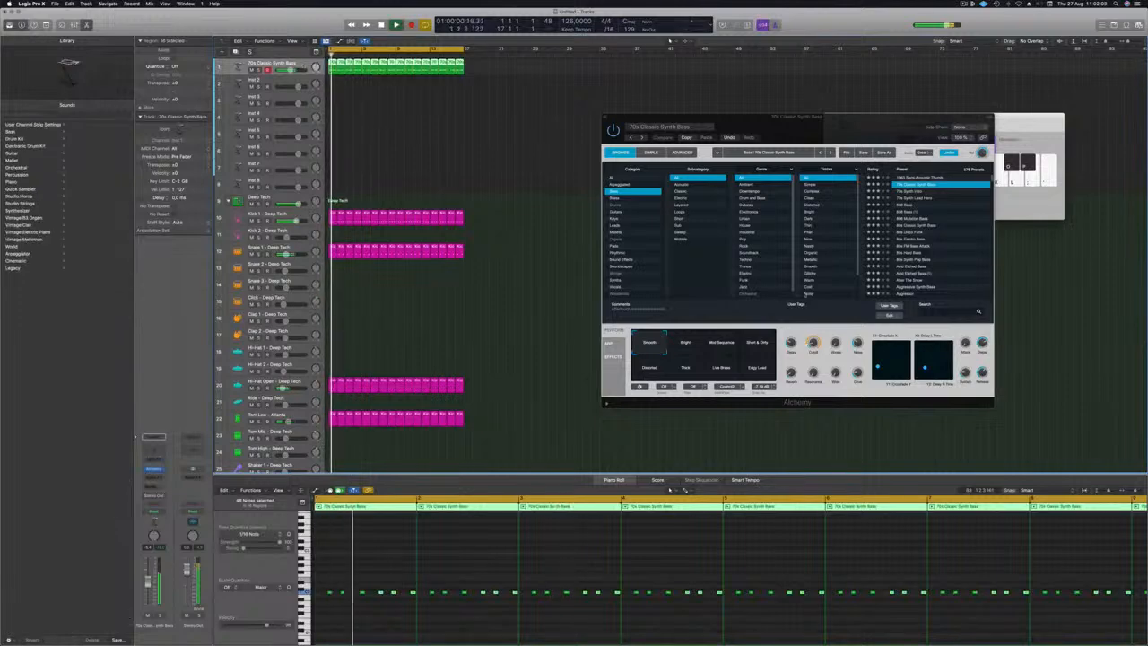
{"action": "left_click_drag", "start_coordinate": [834, 122], "coordinate": [767, 118]}
{"action": "key", "text": "space"}
{"action": "key", "text": "space"}
{"action": "left_click_drag", "start_coordinate": [682, 112], "coordinate": [650, 118]}
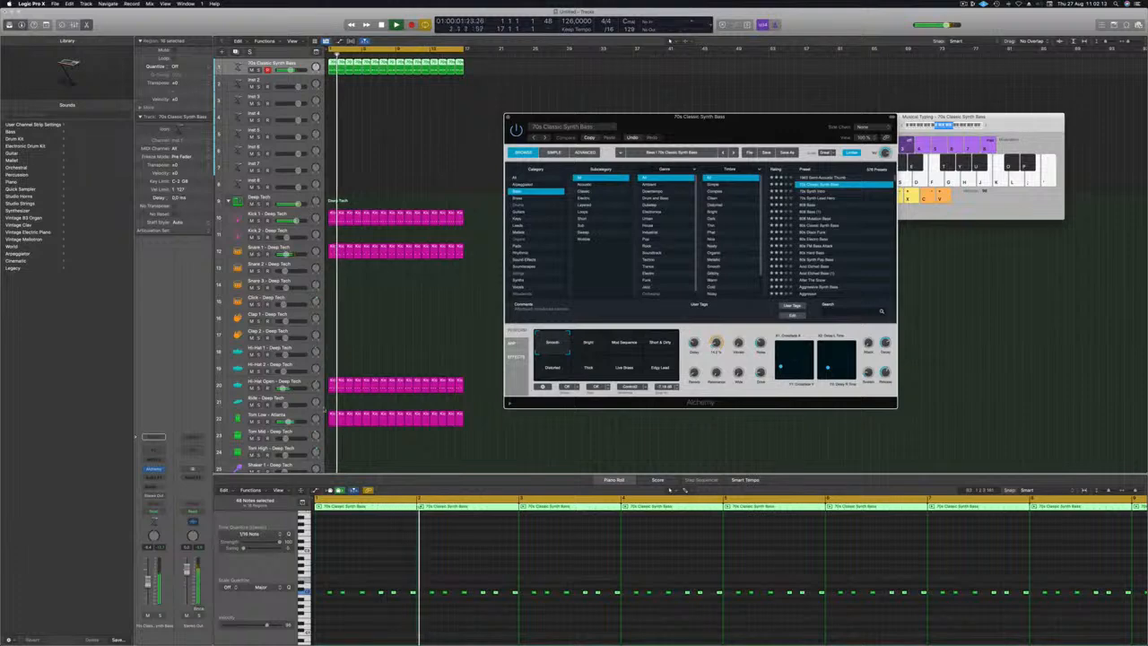
- Select the Hi-Hat Open track and close the synth bass's Alchemy window
{"action": "scroll", "coordinate": [326, 410], "scroll_direction": "down", "scroll_amount": 2}
{"action": "left_click", "coordinate": [303, 364]}
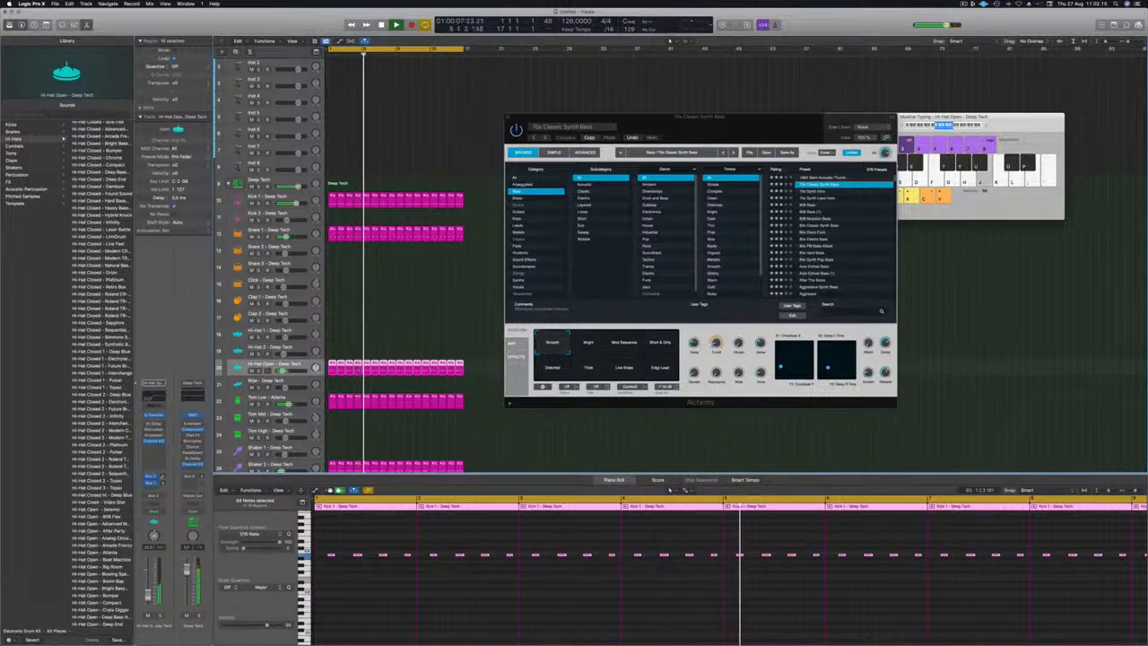
{"action": "left_click_drag", "start_coordinate": [621, 118], "coordinate": [595, 119]}
{"action": "left_click", "coordinate": [482, 116]}
{"action": "scroll", "coordinate": [438, 133], "scroll_direction": "up", "scroll_amount": 3}
{"action": "scroll", "coordinate": [342, 80], "scroll_direction": "down", "scroll_amount": 1}
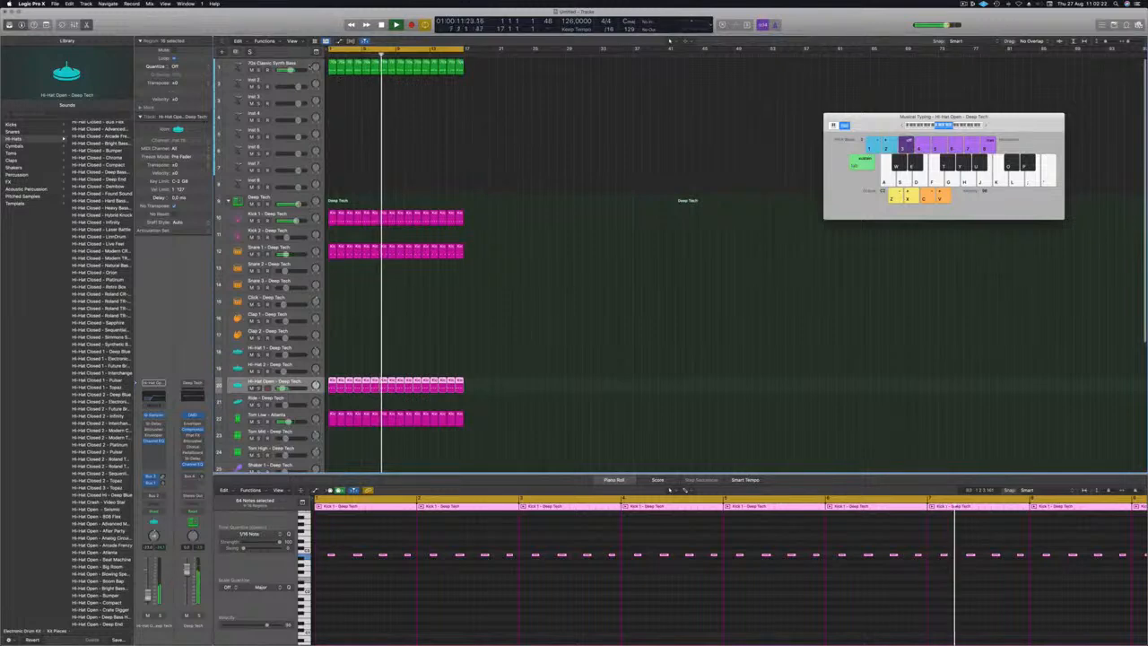
- Adjust the cutoff of the 70s Classic Synth Bass track's sound in Alchemy and close the instrument window
{"action": "left_click", "coordinate": [310, 67]}
{"action": "left_click", "coordinate": [153, 470]}
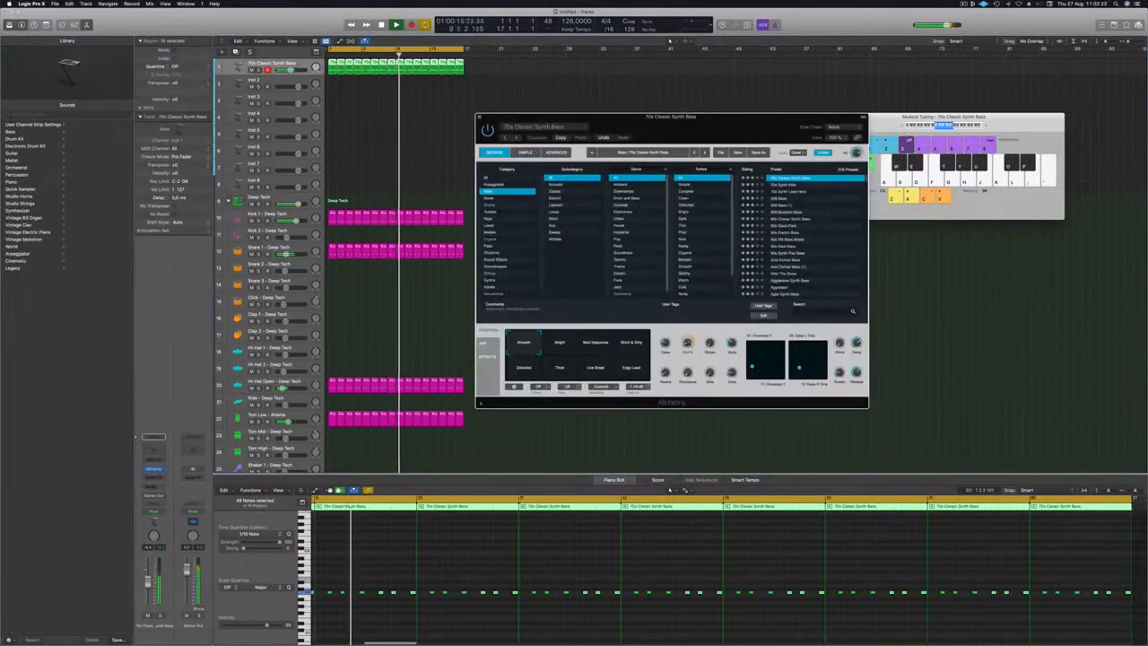
{"action": "left_click_drag", "start_coordinate": [688, 342], "coordinate": [691, 332]}
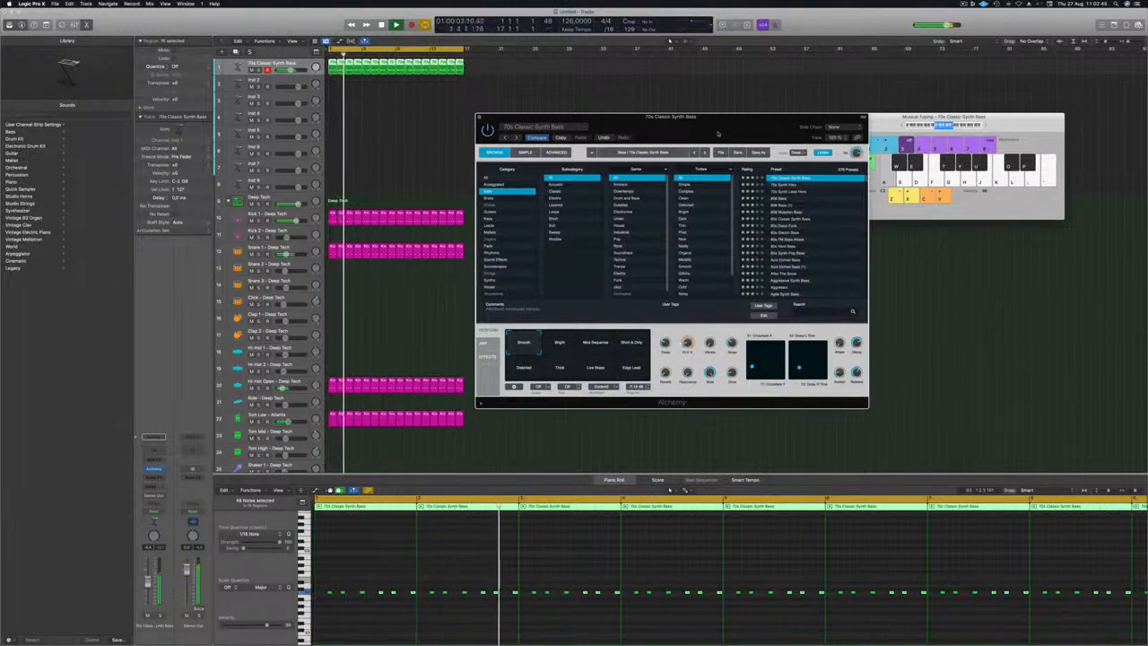
{"action": "left_click_drag", "start_coordinate": [508, 115], "coordinate": [472, 137]}
{"action": "left_click", "coordinate": [444, 139]}
- Duplicate the 70s Classic Synth Bass track with its instrument settings
{"action": "key", "text": "Return"}
{"action": "key", "text": "super+d"}
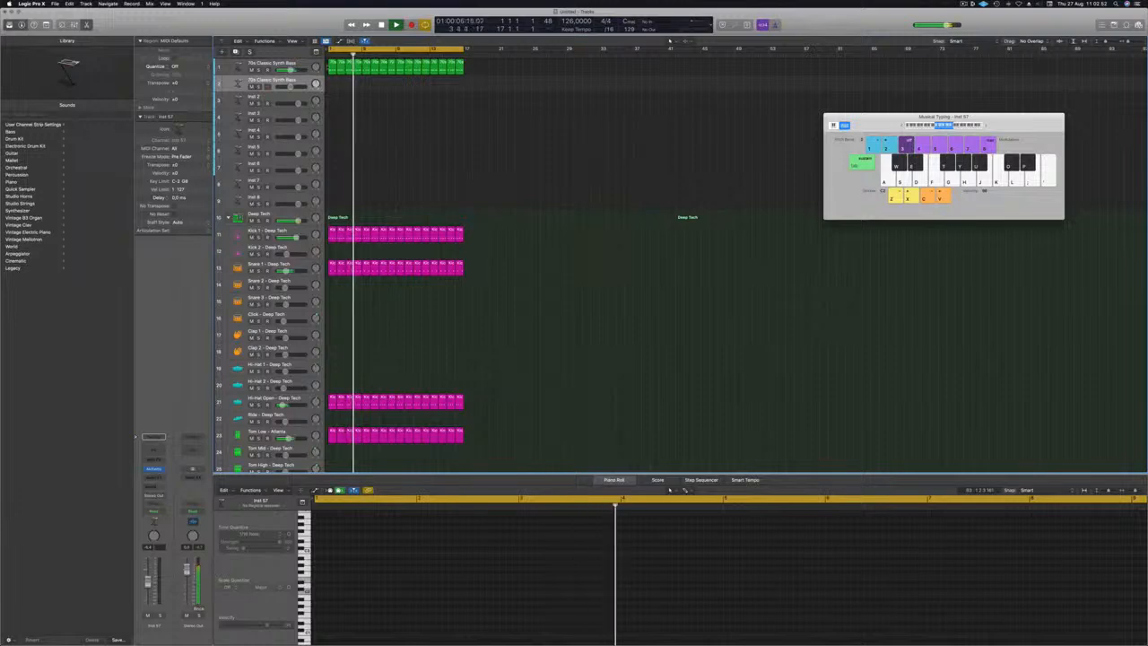
{"action": "left_click", "coordinate": [331, 68]}
{"action": "left_click_drag", "start_coordinate": [331, 69], "coordinate": [331, 83]}
{"action": "left_click", "coordinate": [342, 84]}
{"action": "left_click", "coordinate": [332, 82]}
{"action": "key", "text": "Delete"}
- Copy all the synth bass regions onto the duplicated track and transpose all their notes down
{"action": "left_click_drag", "start_coordinate": [467, 69], "coordinate": [332, 85]}
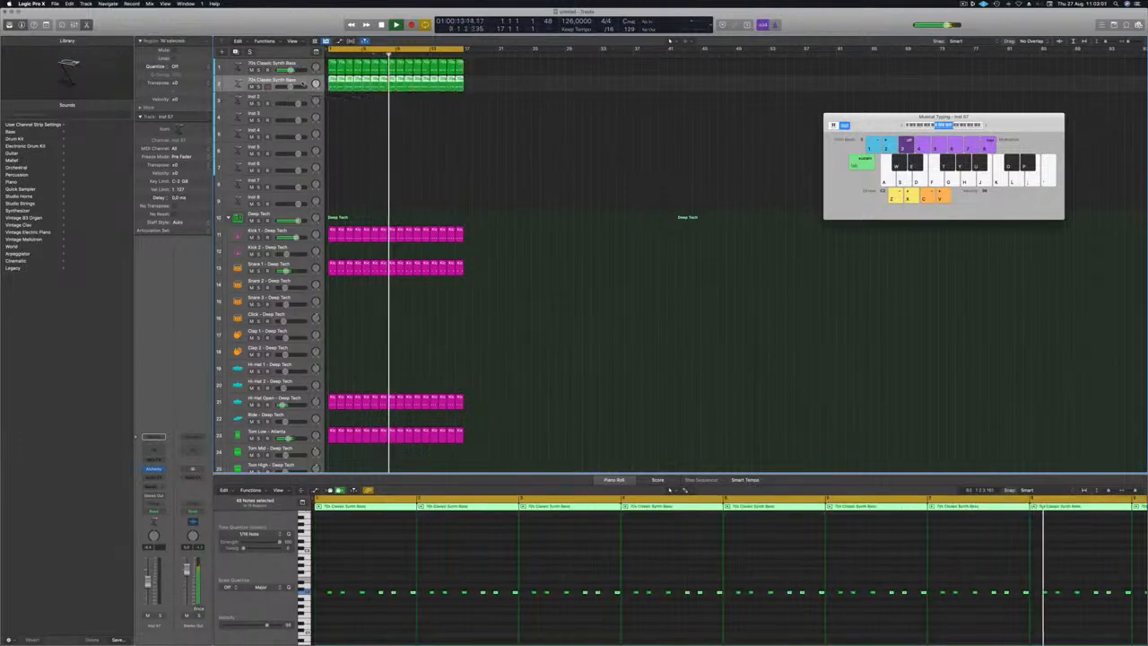
{"action": "key", "text": "space"}
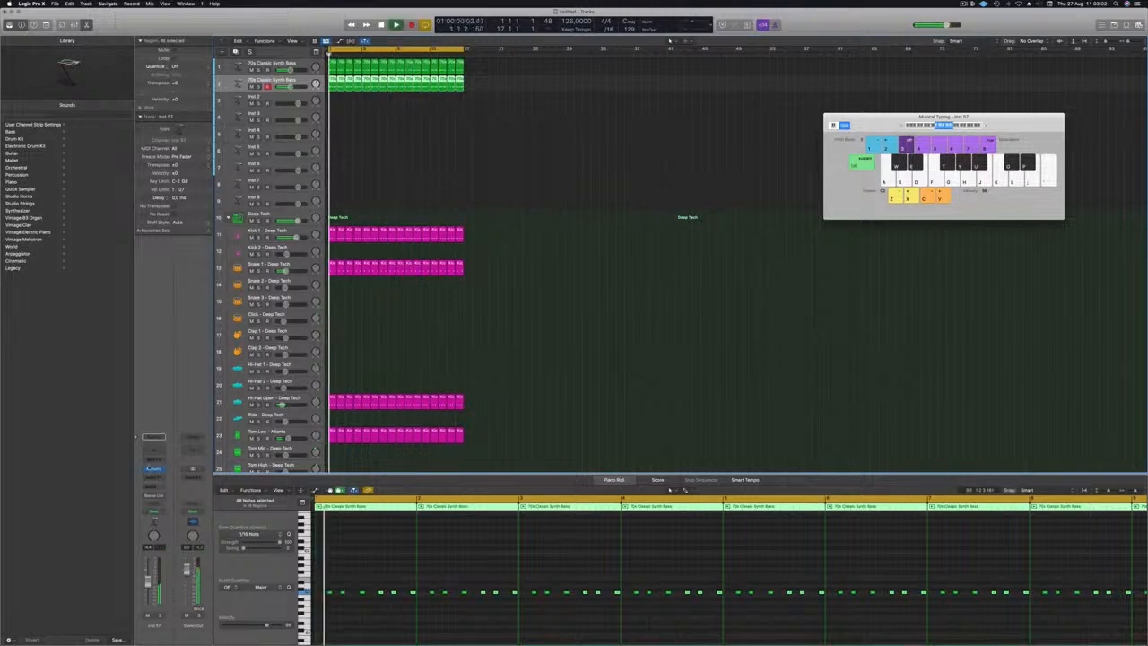
{"action": "left_click", "coordinate": [154, 468]}
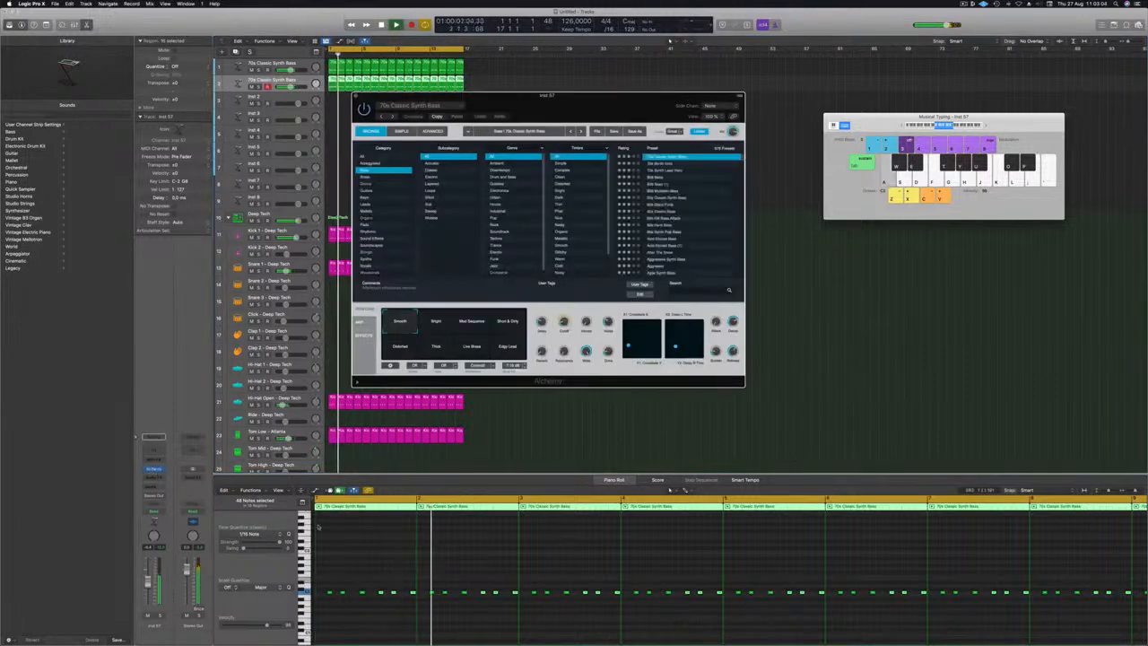
{"action": "left_click", "coordinate": [379, 553]}
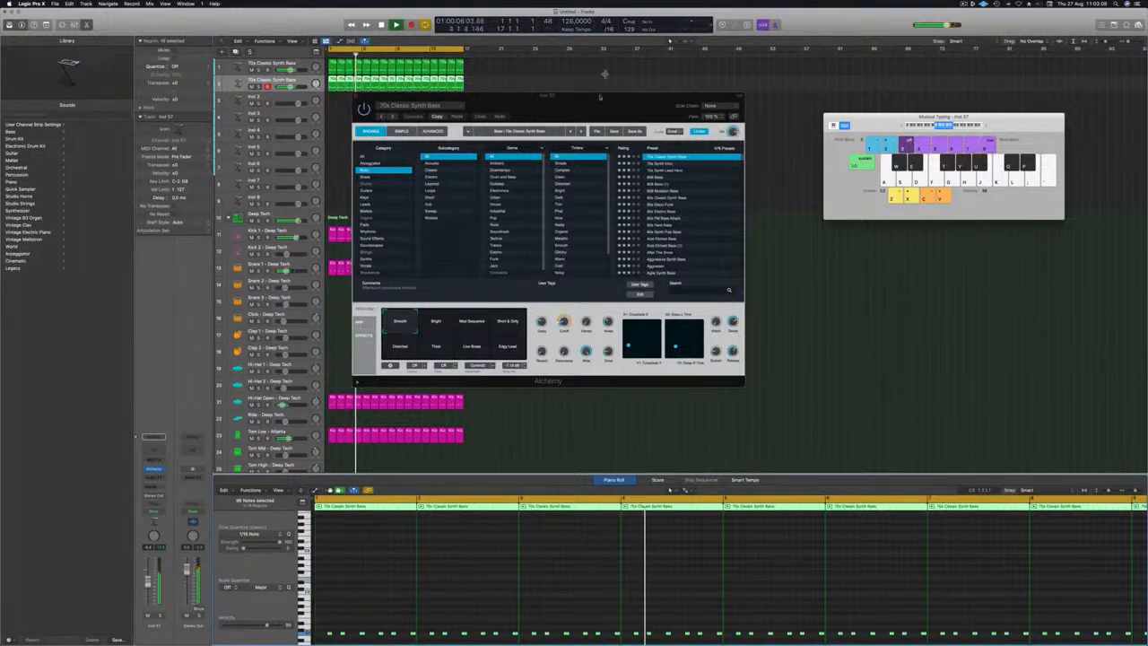
- Lower the duplicated bass track's volume and load the 808 Bass preset in its Alchemy instrument
{"action": "left_click_drag", "start_coordinate": [596, 104], "coordinate": [653, 134]}
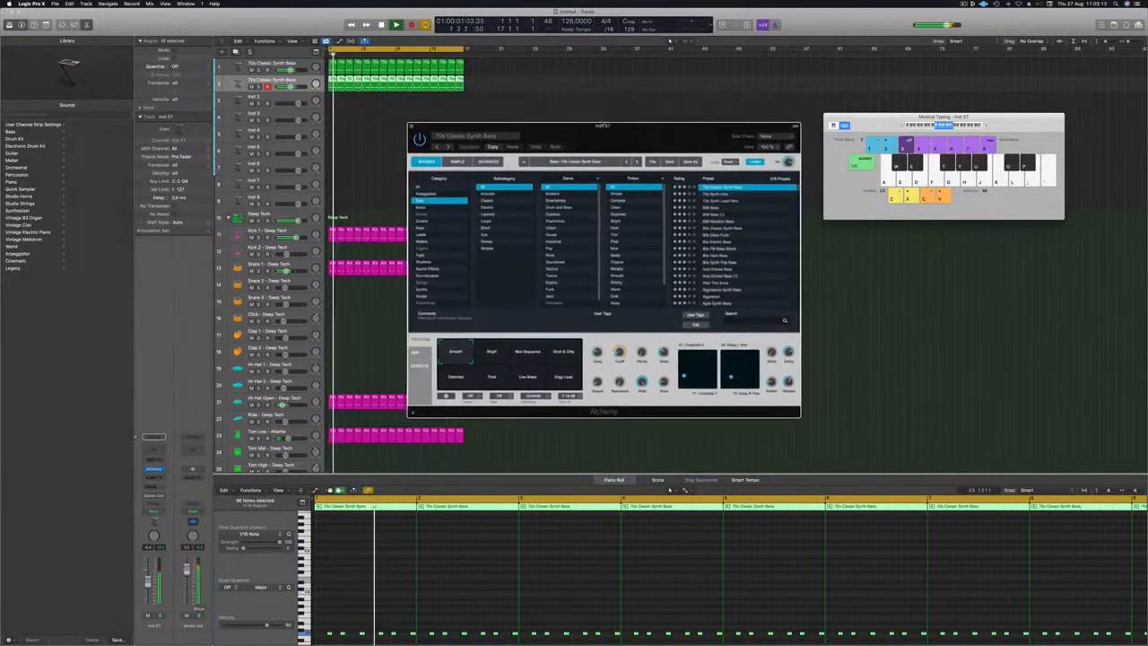
{"action": "left_click", "coordinate": [291, 88]}
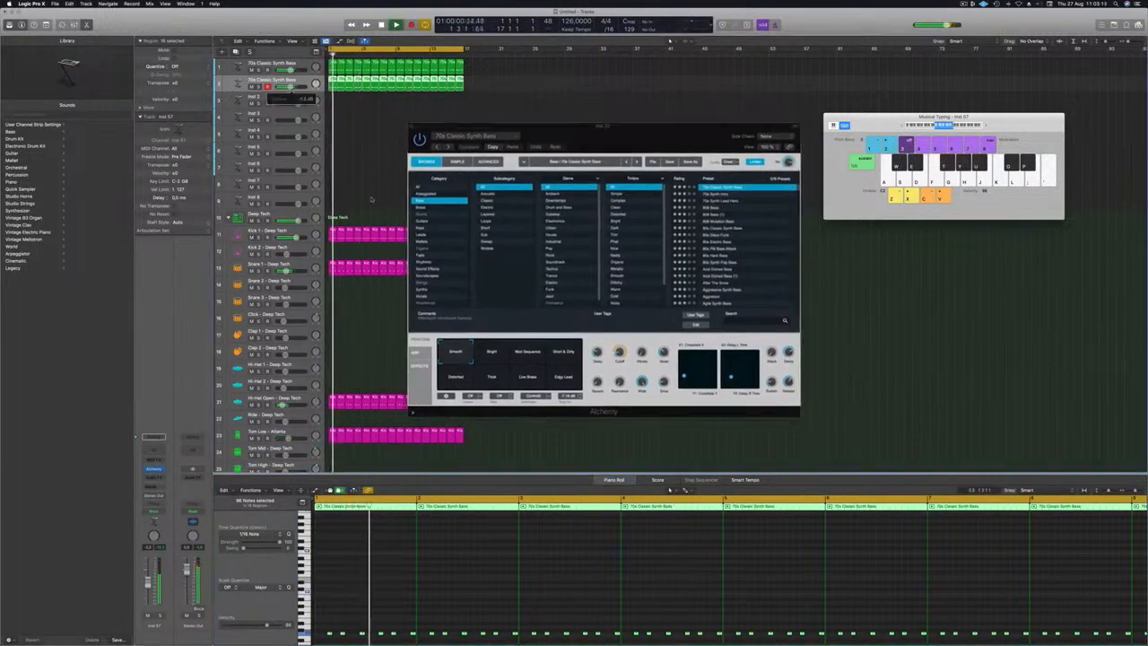
{"action": "left_click", "coordinate": [737, 208]}
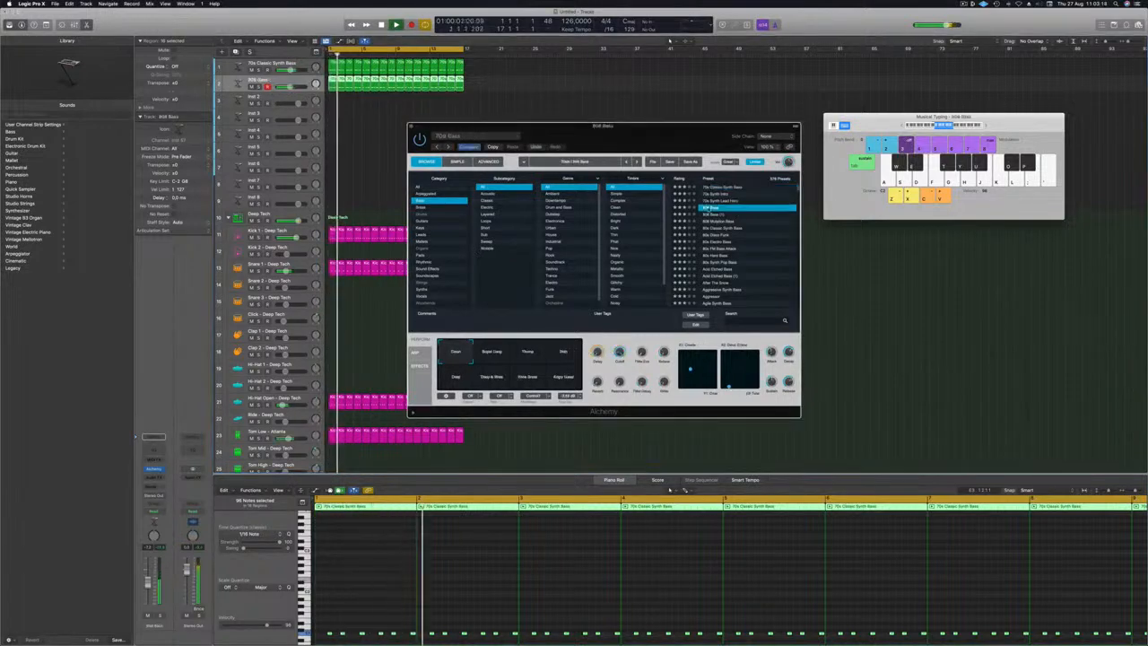
- Lengthen all the notes in the 808 Bass track's regions
{"action": "left_click", "coordinate": [437, 588]}
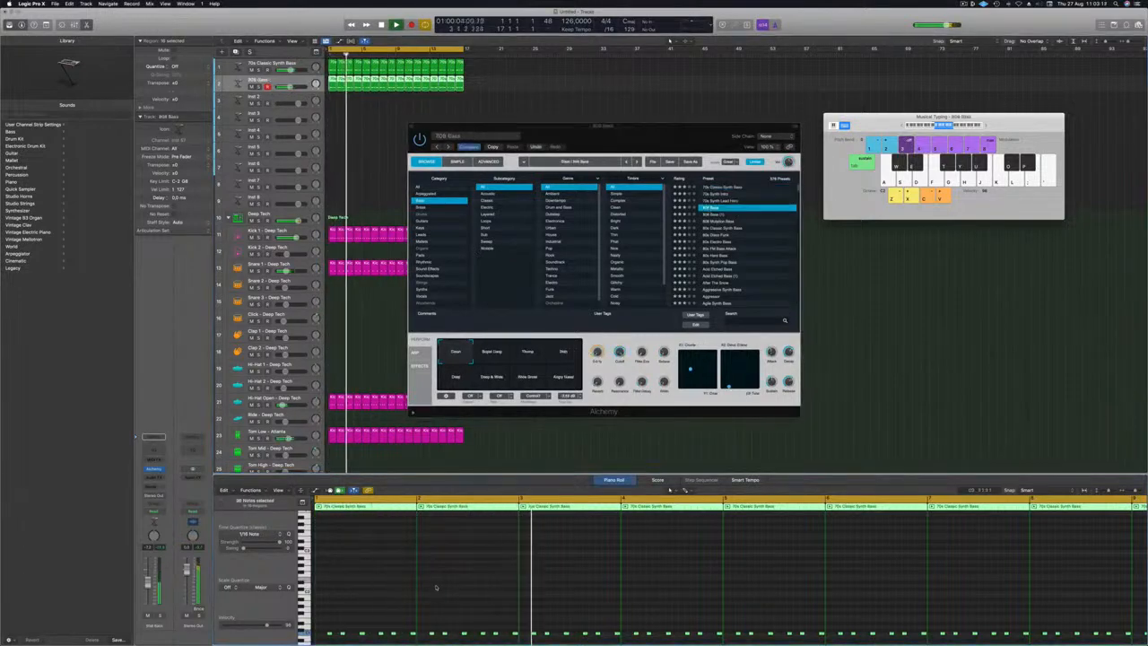
{"action": "key", "text": "super+Right"}
{"action": "key", "text": "super+Right"}
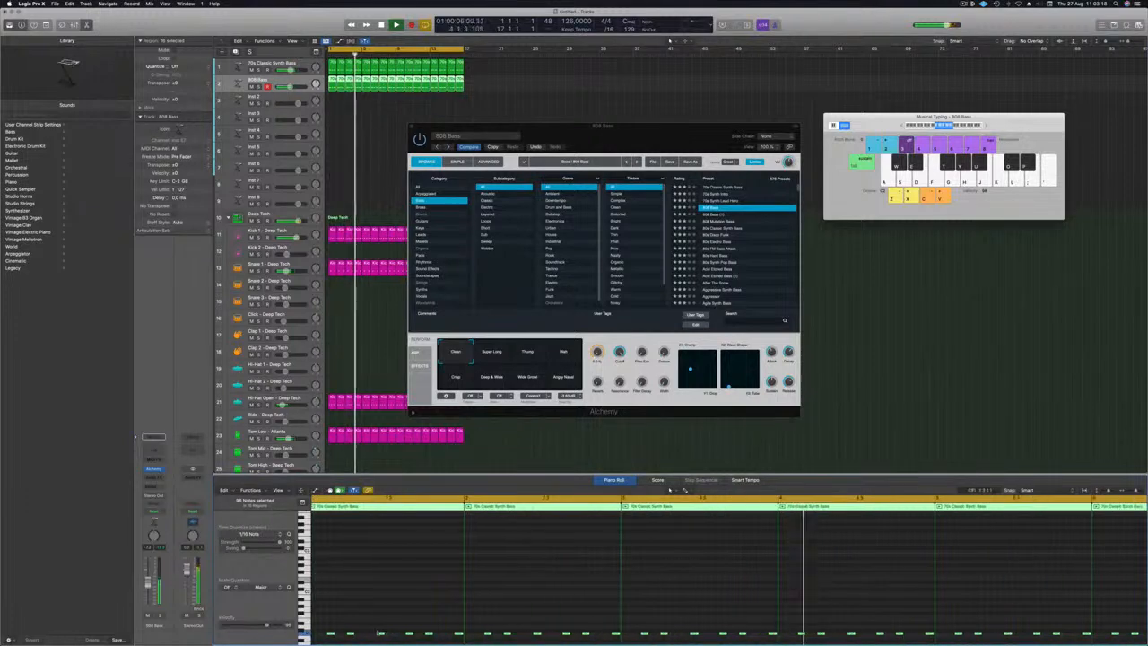
{"action": "scroll", "coordinate": [354, 619], "scroll_direction": "down", "scroll_amount": 3}
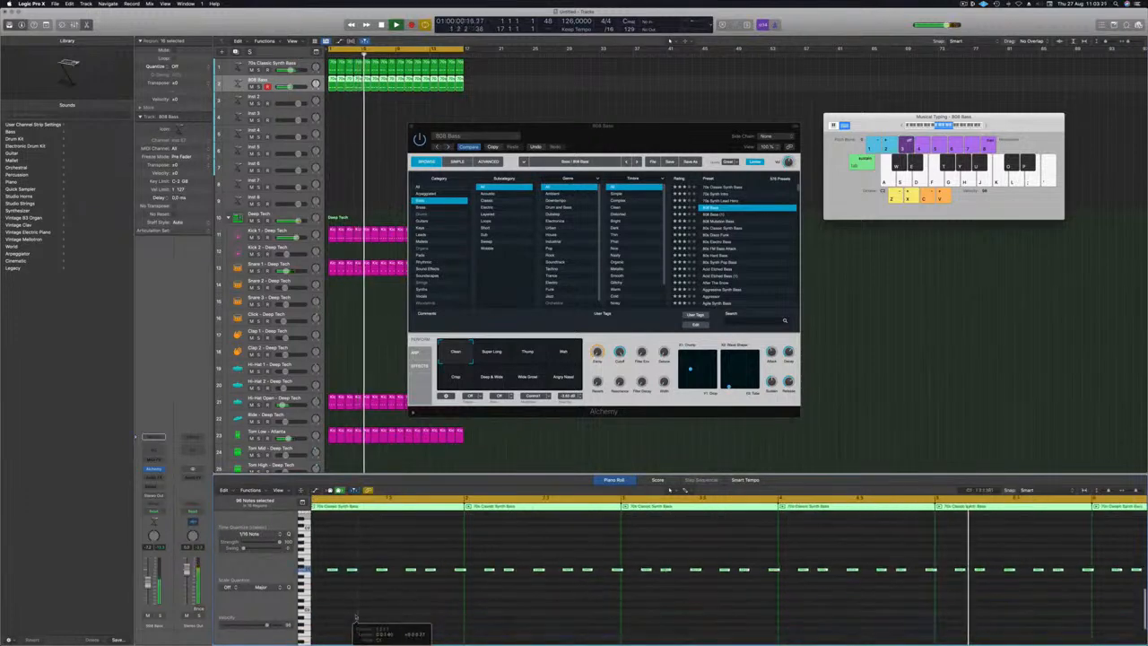
- Restart playback from the beginning and solo the 808 Bass track
{"action": "key", "text": "Return"}
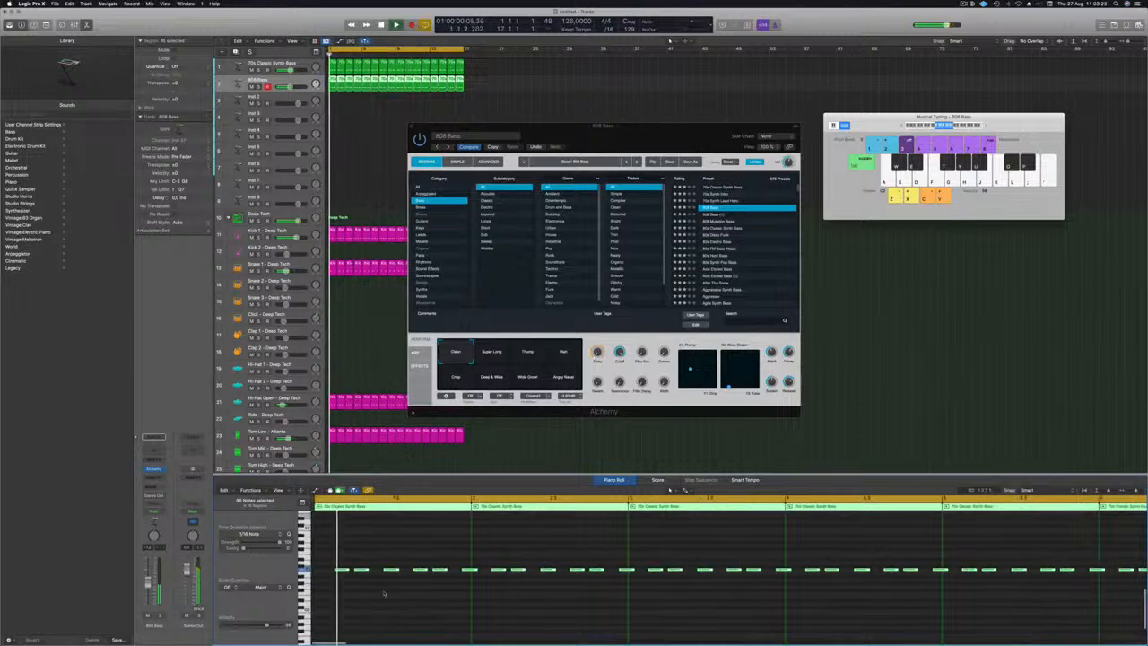
{"action": "key", "text": "ctrl+s"}
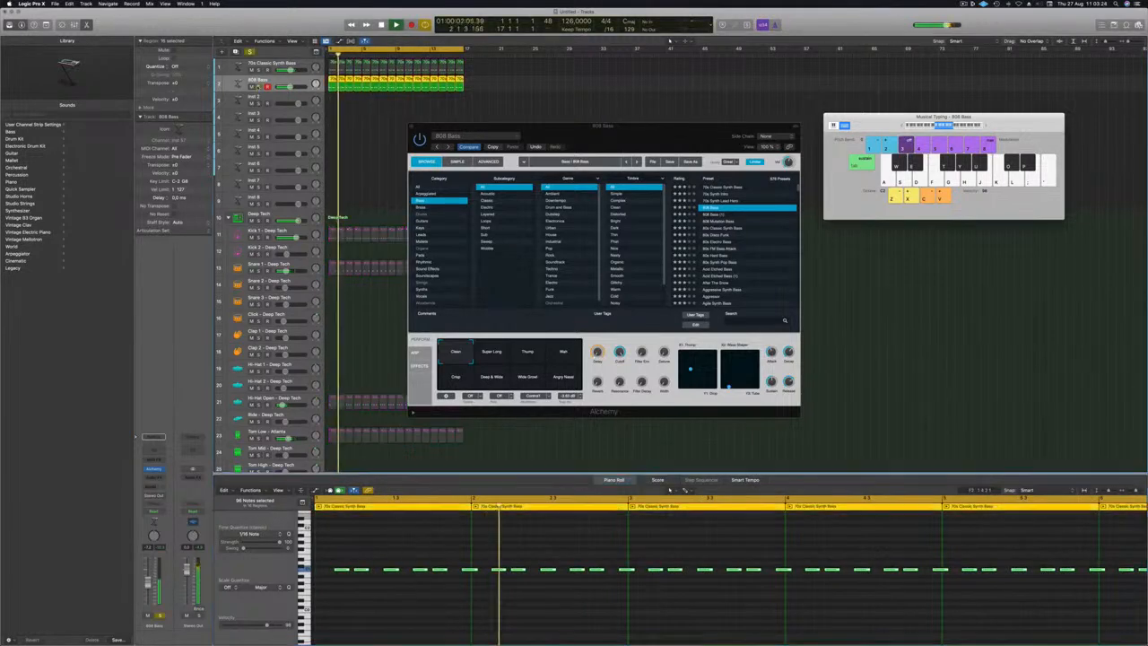
- Try the 808 Mutation Bass preset on the 808 Bass track, comparing it soloed and in the full mix
{"action": "key", "text": "ctrl+s"}
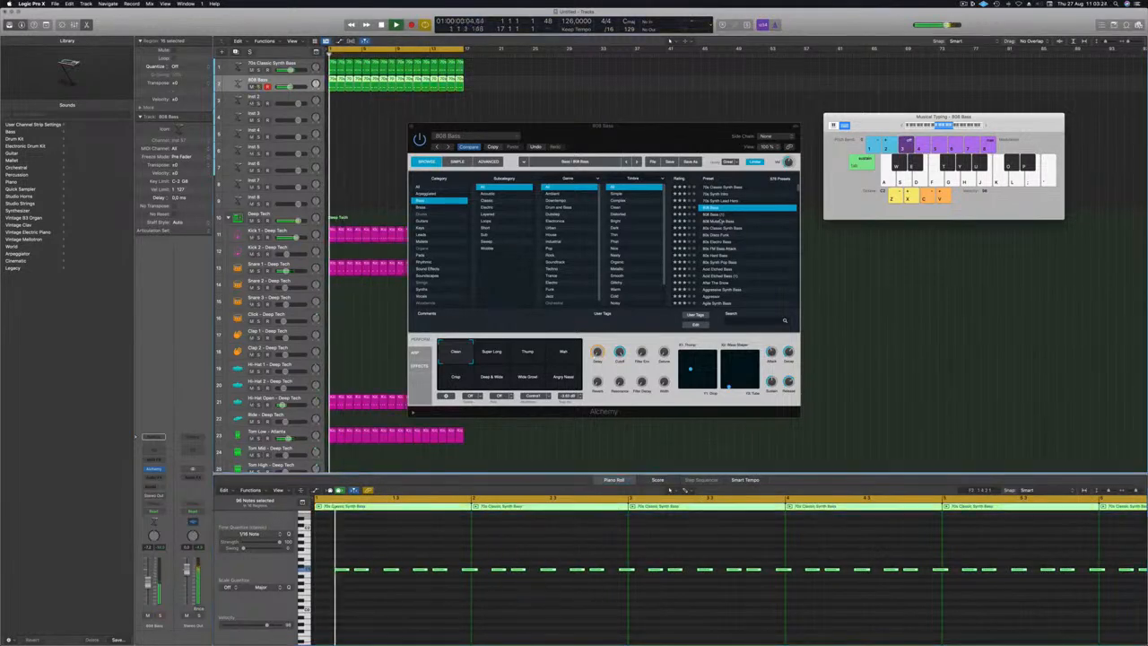
{"action": "left_click", "coordinate": [720, 220]}
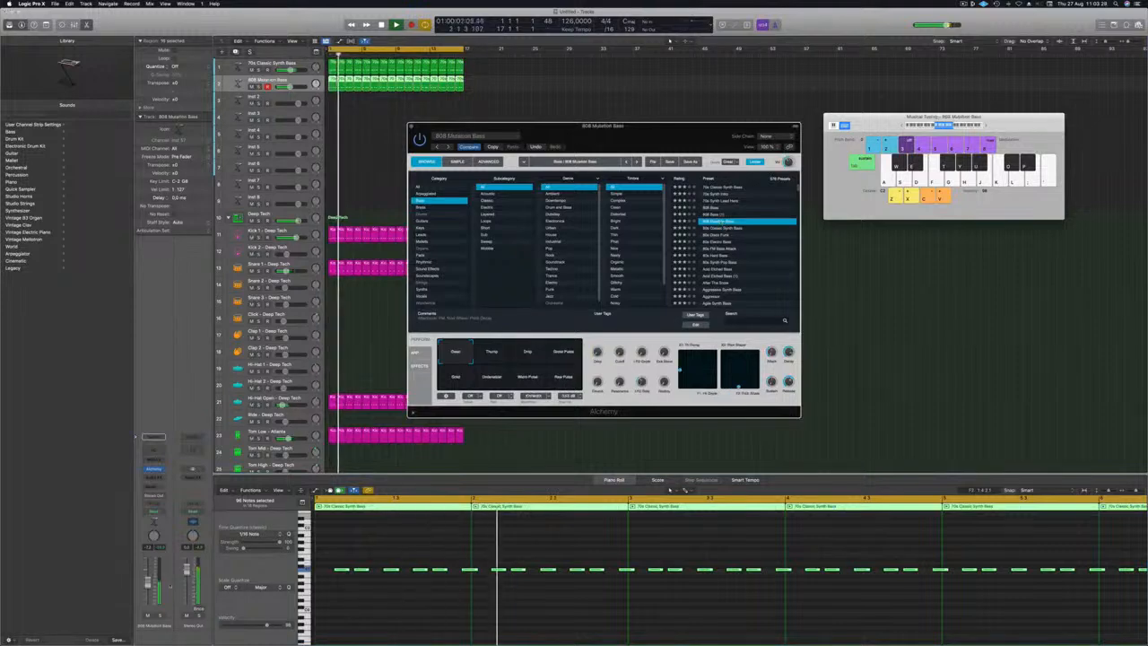
{"action": "key", "text": "ctrl+s"}
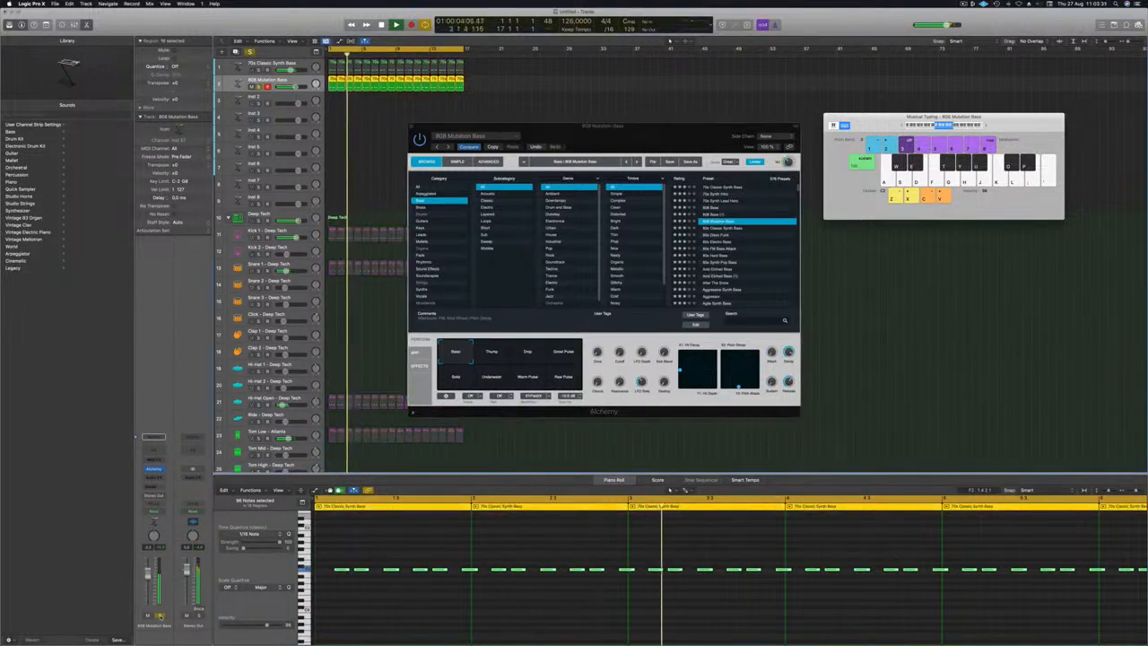
{"action": "key", "text": "ctrl+s"}
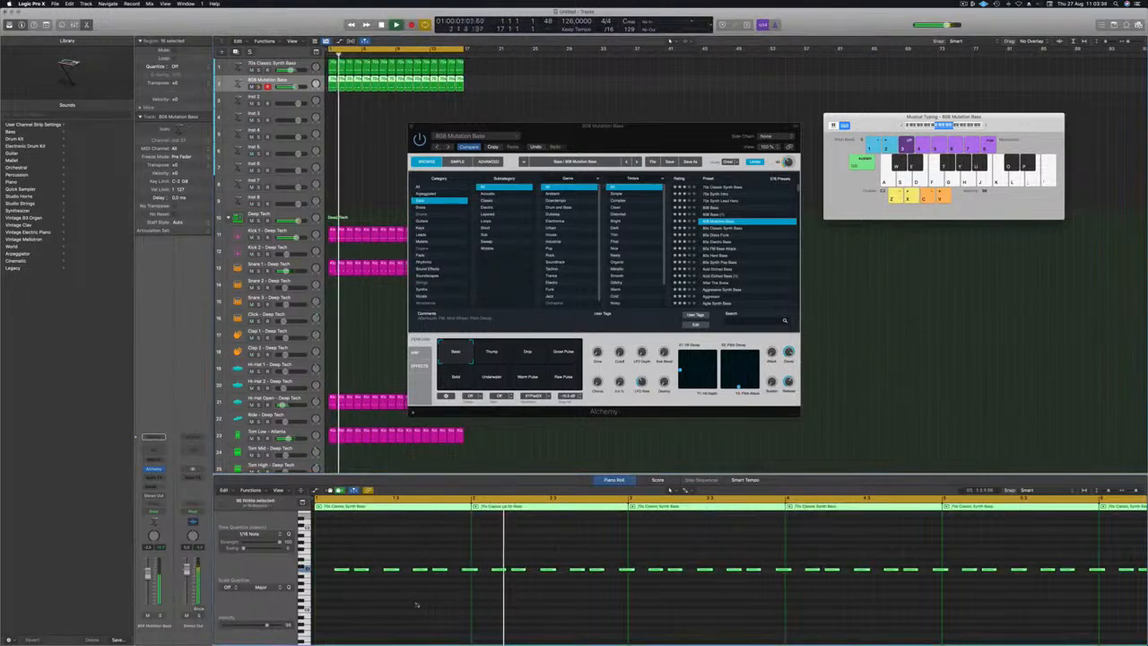
{"action": "scroll", "coordinate": [415, 604], "scroll_direction": "down", "scroll_amount": 3}
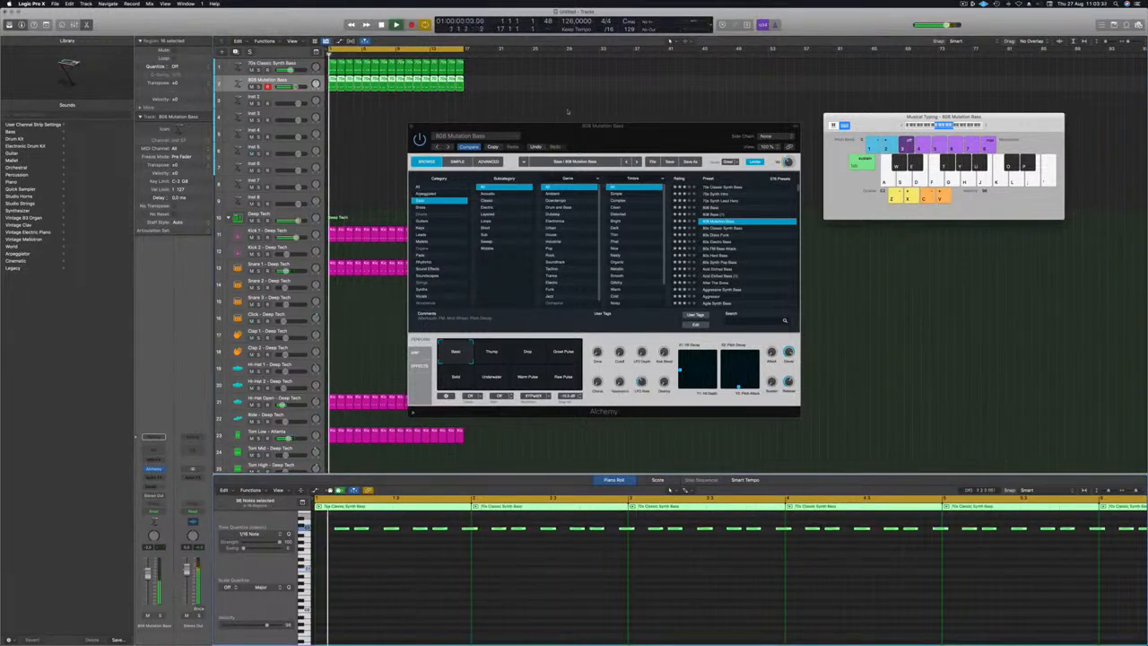
- Reload the 808 Bass preset and audition its Thump and Wah performance variations, checking the track with solo
{"action": "left_click", "coordinate": [714, 208]}
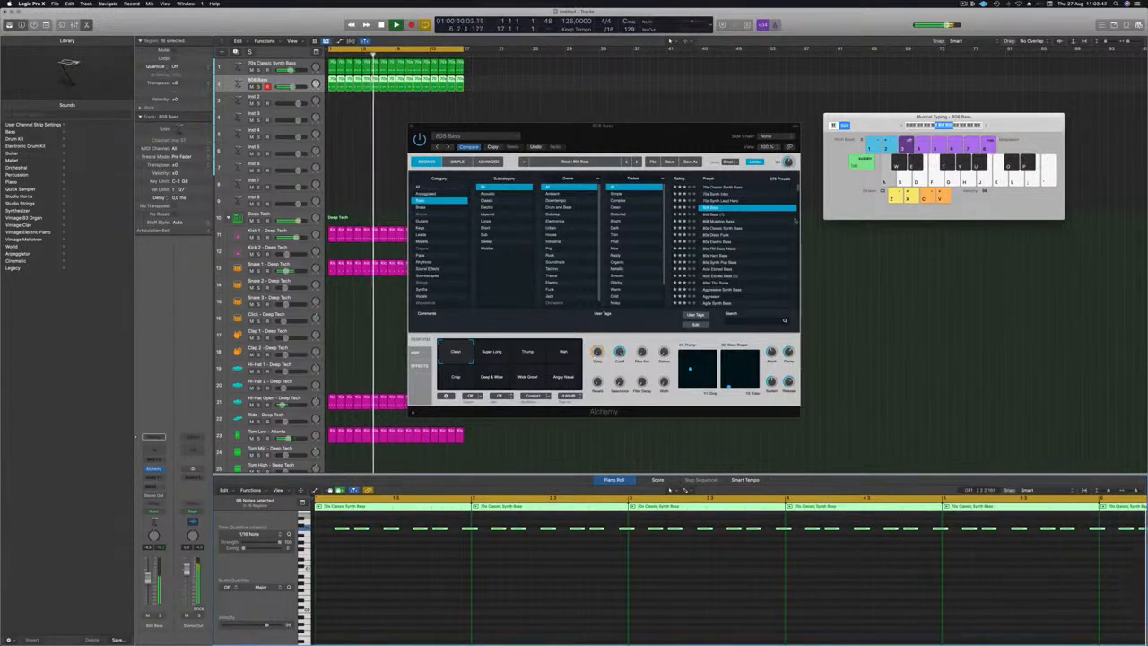
{"action": "left_click", "coordinate": [528, 353]}
{"action": "left_click", "coordinate": [528, 352]}
{"action": "left_click", "coordinate": [563, 353]}
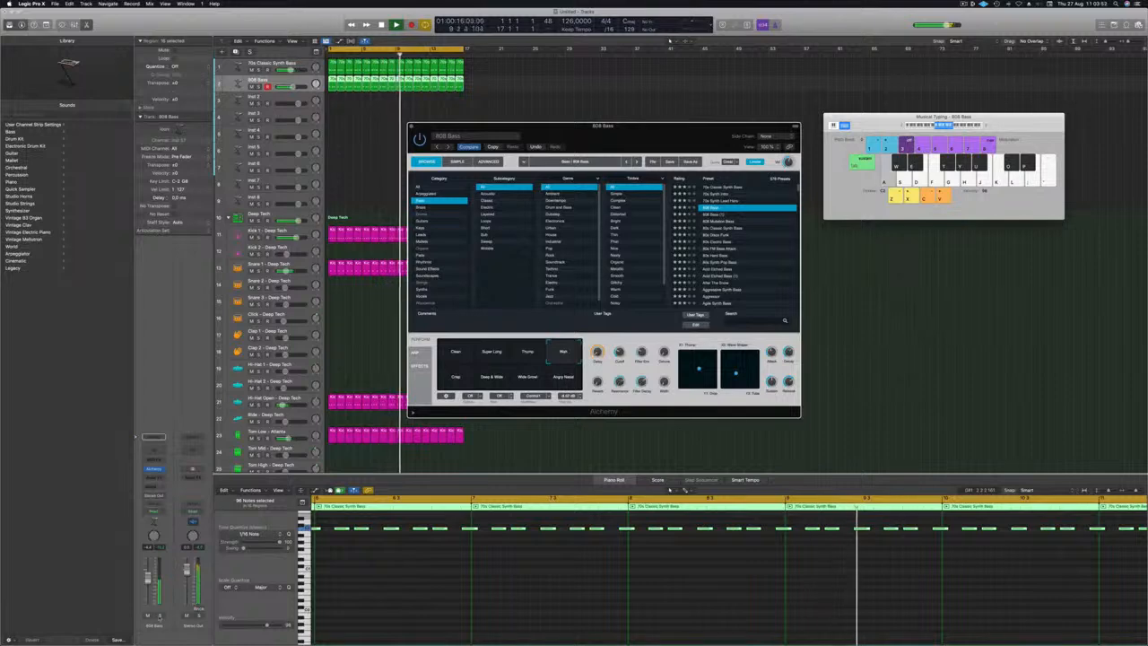
{"action": "left_click", "coordinate": [159, 615]}
{"action": "left_click", "coordinate": [159, 615]}
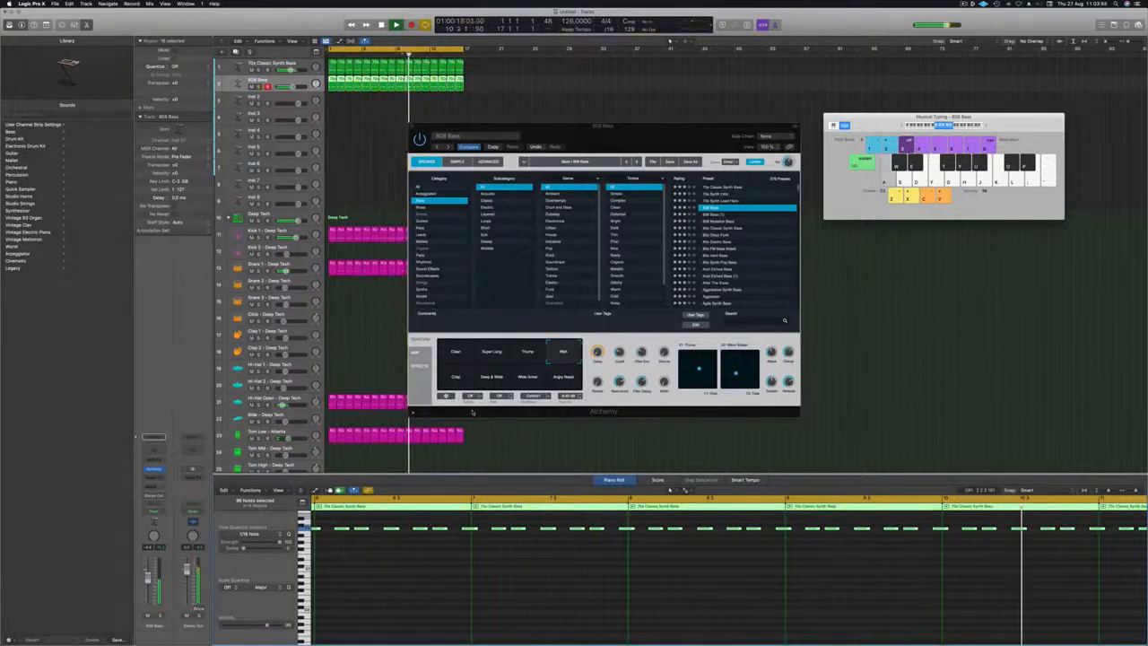
- Audition the remaining 808 Bass variations, settle on Wide Growl and lower the track's volume slightly
{"action": "left_click", "coordinate": [456, 378]}
{"action": "left_click", "coordinate": [485, 379]}
{"action": "left_click", "coordinate": [520, 377]}
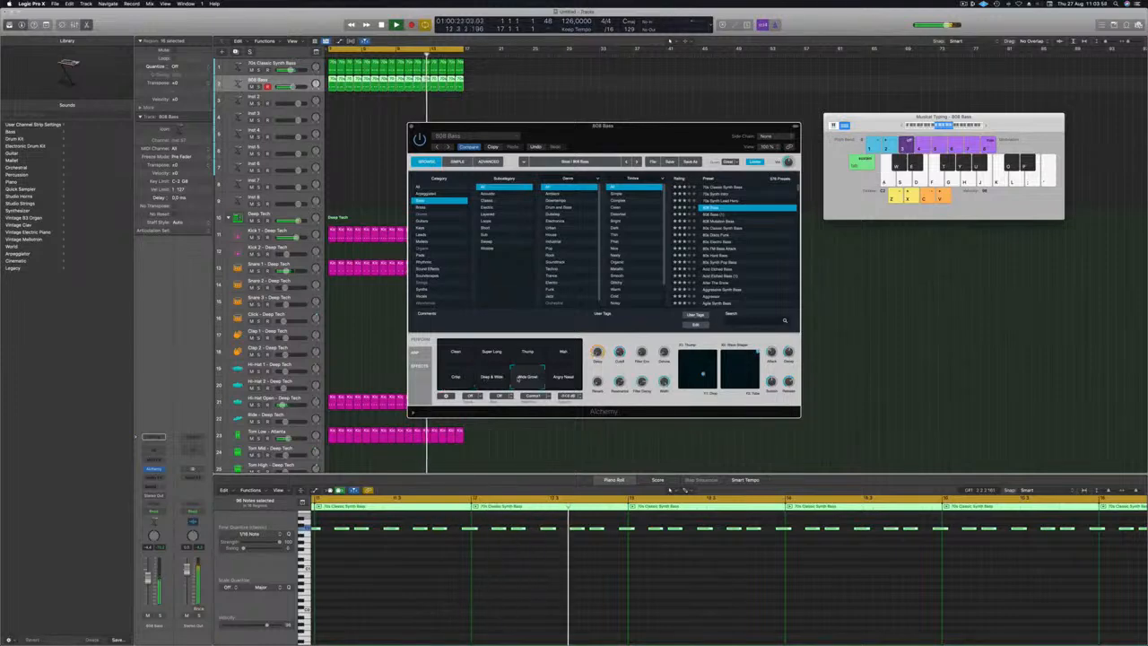
{"action": "left_click", "coordinate": [560, 378]}
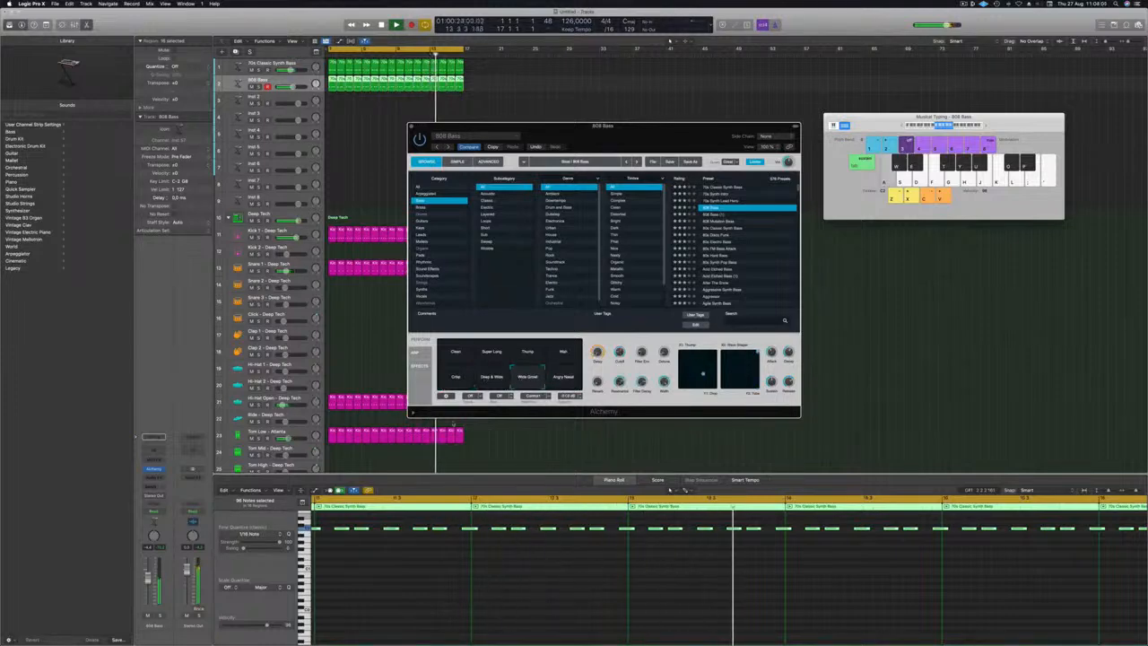
{"action": "left_click_drag", "start_coordinate": [148, 578], "coordinate": [148, 582]}
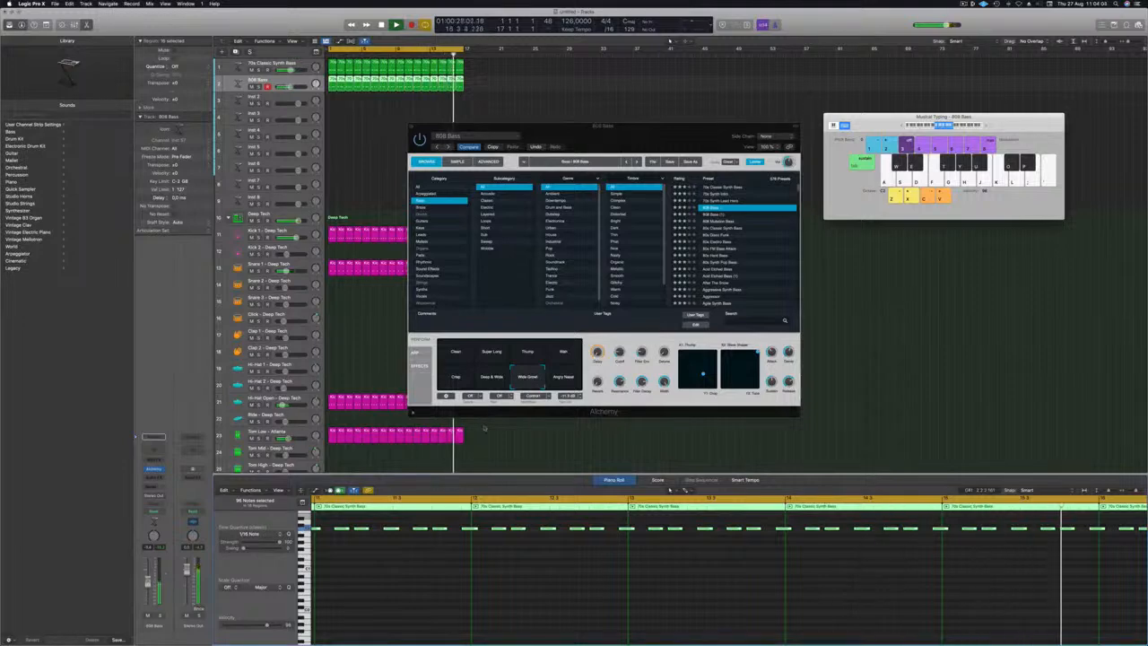
- Insert a Channel EQ with its default settings on the 808 Bass track and close its window
{"action": "left_click", "coordinate": [617, 356]}
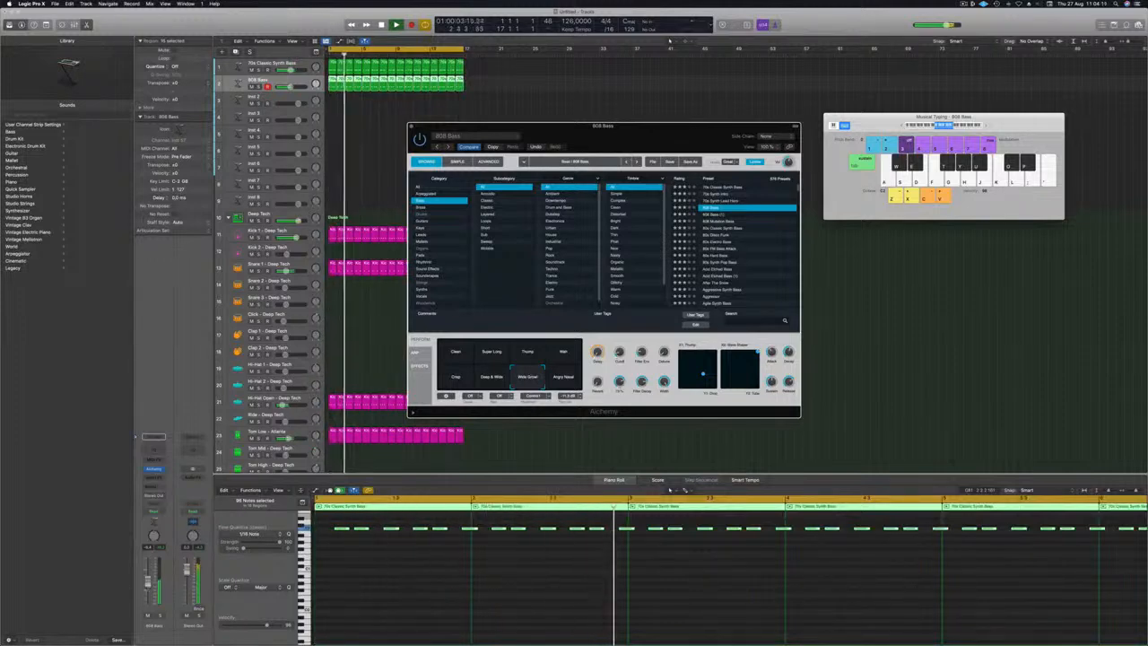
{"action": "left_click", "coordinate": [538, 491]}
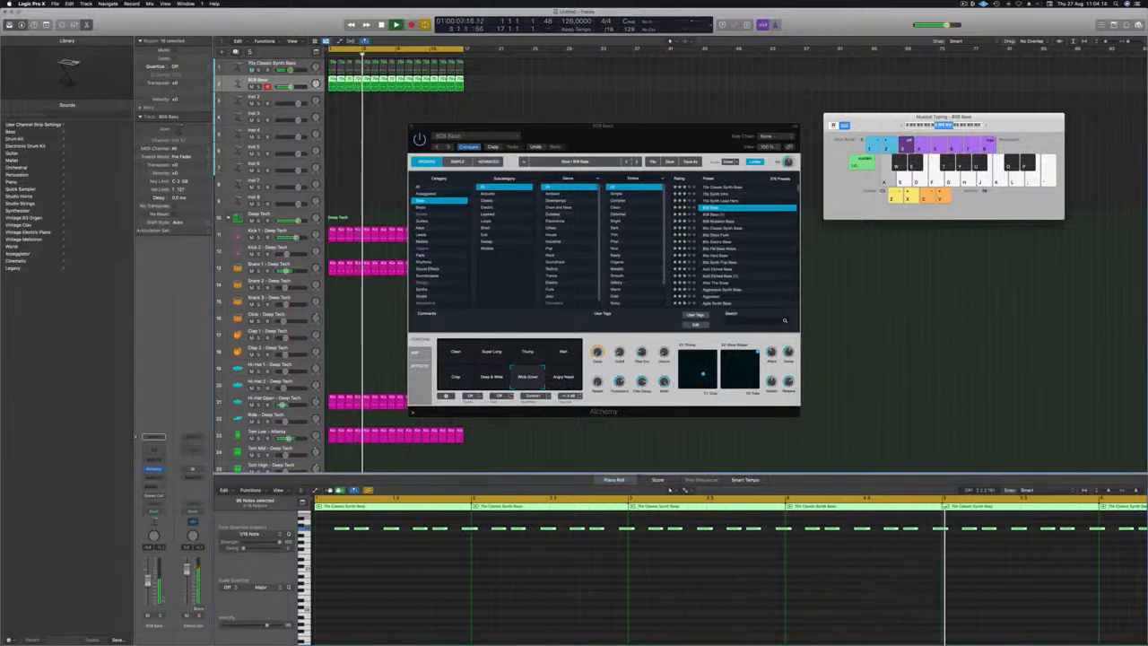
{"action": "left_click", "coordinate": [155, 449]}
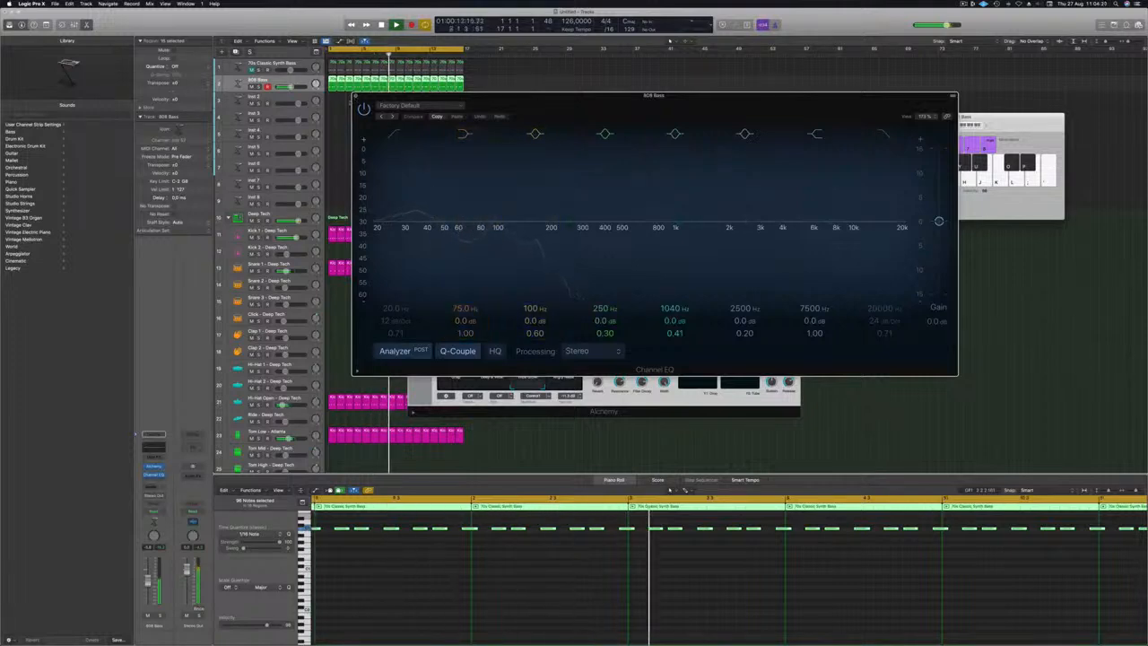
{"action": "left_click", "coordinate": [355, 96]}
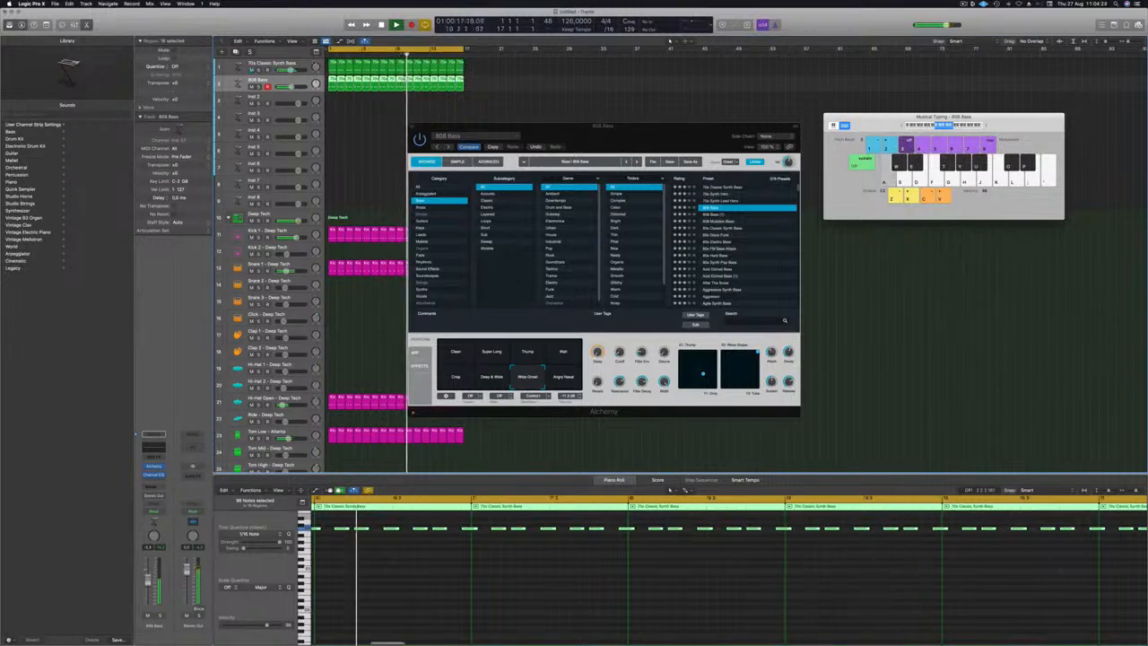
- Inspect the Alchemy instrument on the 70s Classic Synth Bass track and close both Alchemy windows
{"action": "key", "text": "Up"}
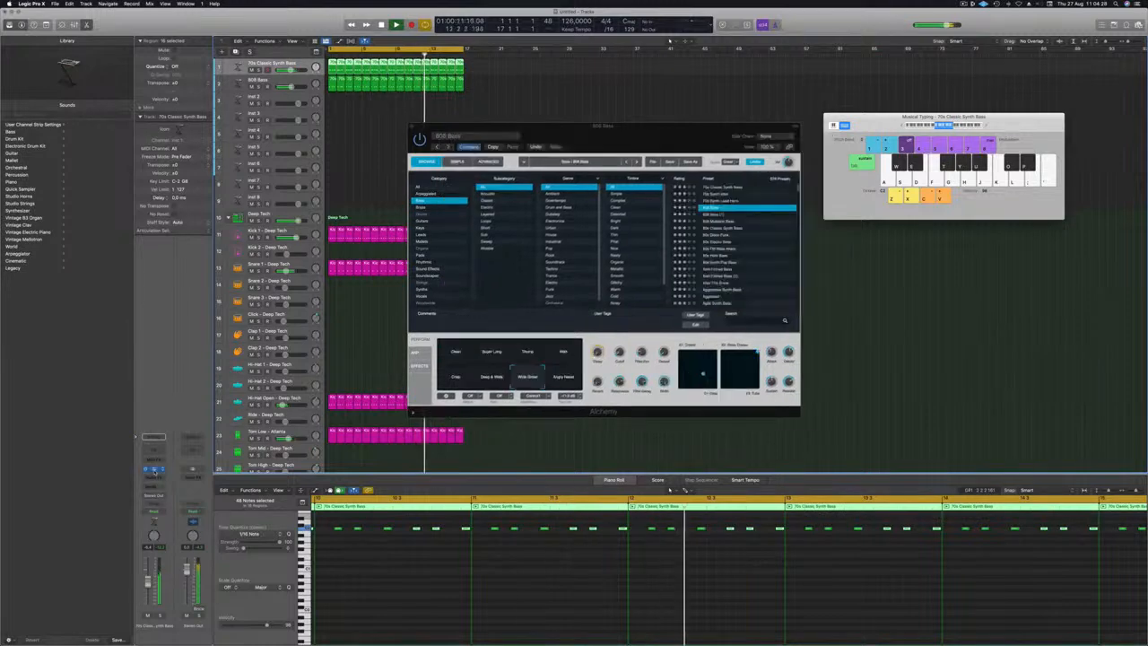
{"action": "left_click", "coordinate": [154, 470]}
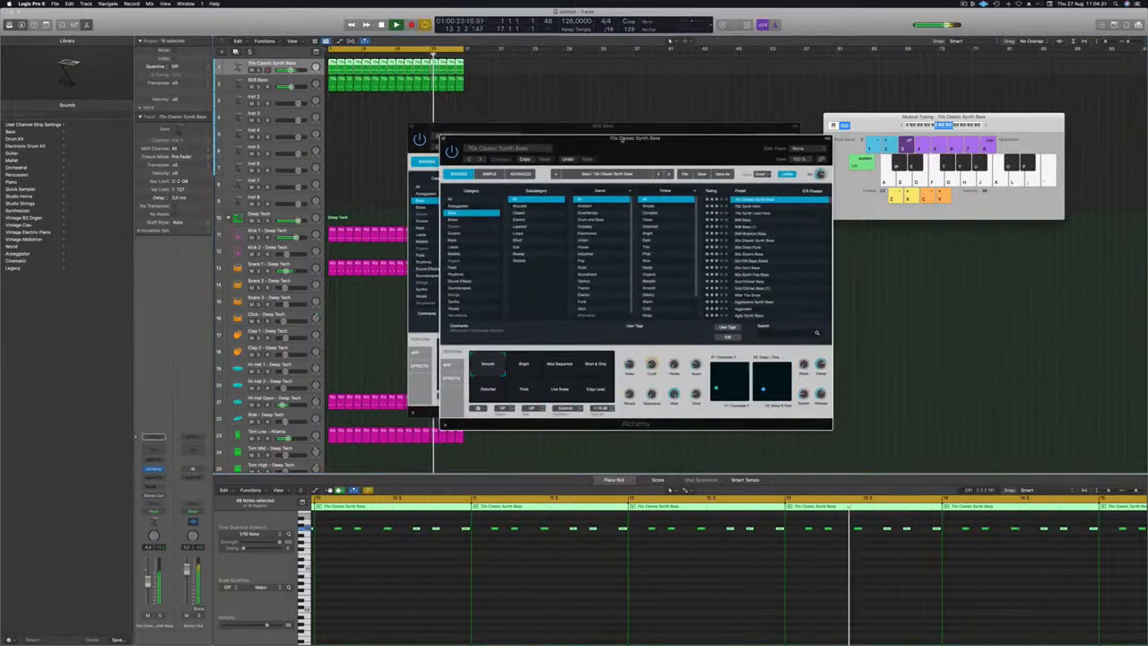
{"action": "left_click_drag", "start_coordinate": [619, 138], "coordinate": [667, 105]}
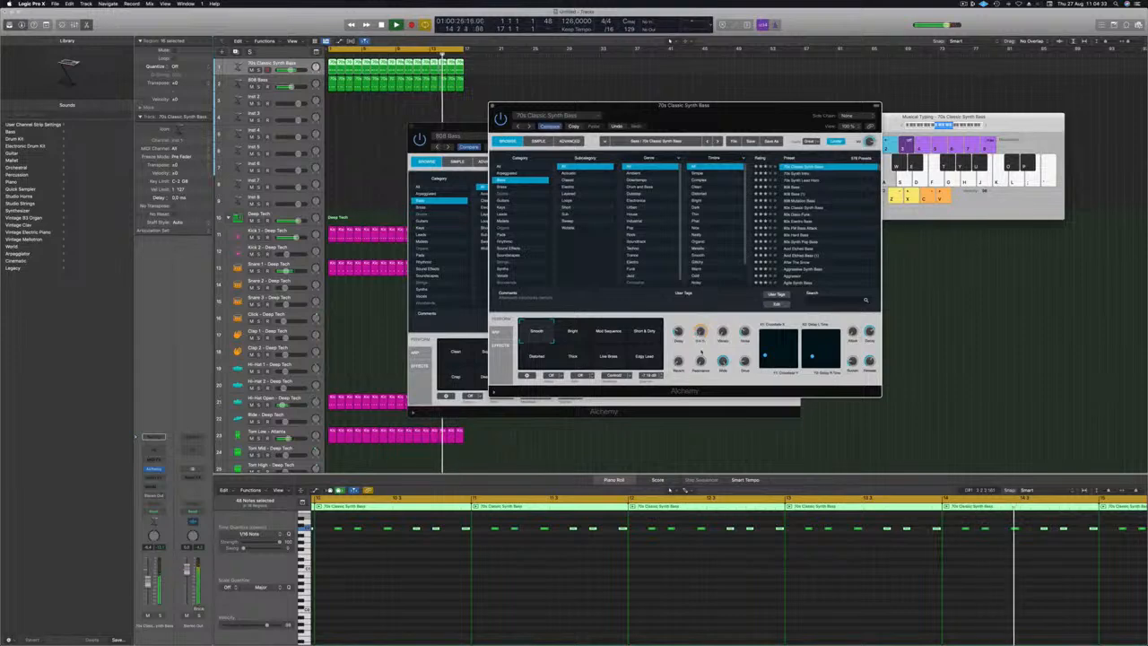
{"action": "left_click_drag", "start_coordinate": [759, 105], "coordinate": [589, 132]}
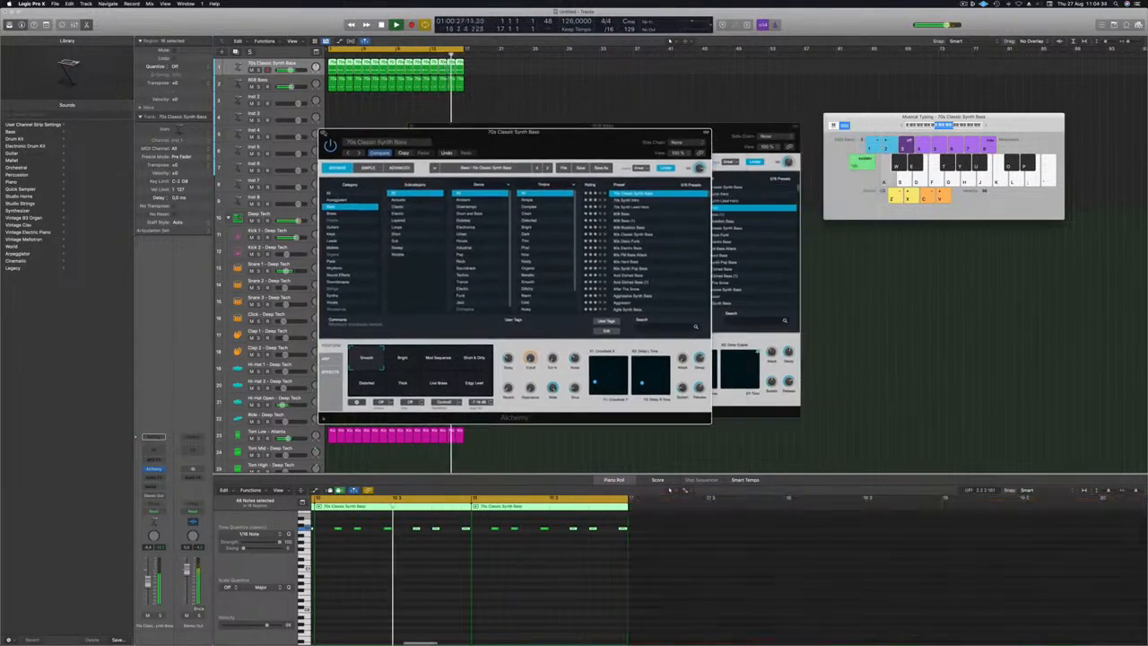
{"action": "left_click", "coordinate": [323, 133]}
{"action": "left_click_drag", "start_coordinate": [421, 127], "coordinate": [388, 133]}
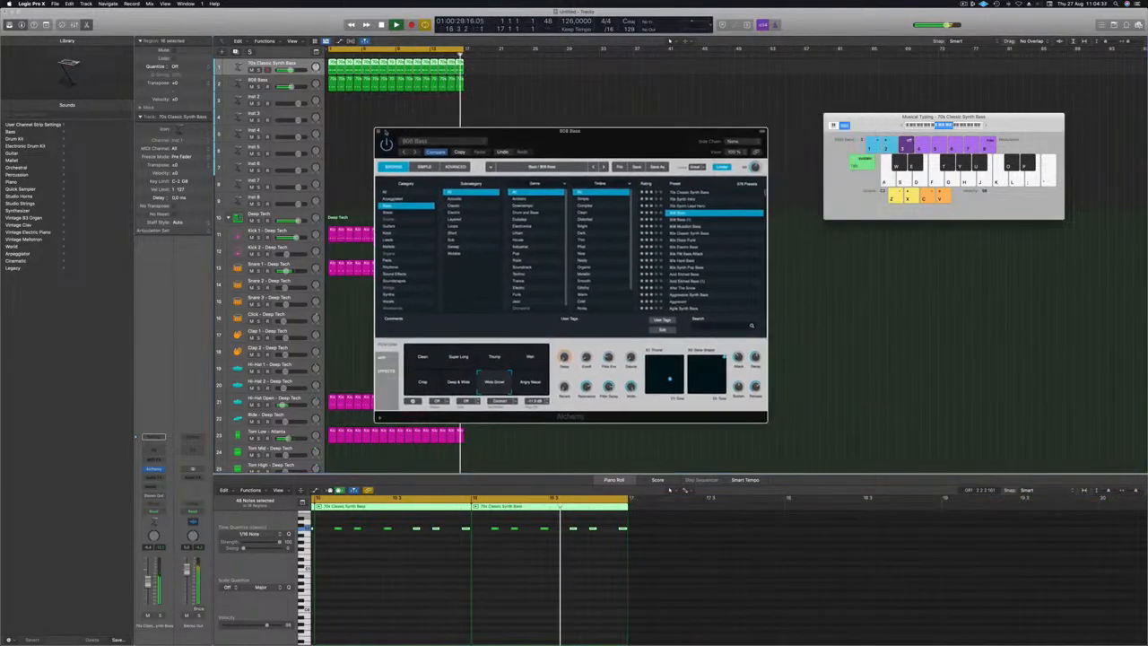
{"action": "key", "text": "super+w"}
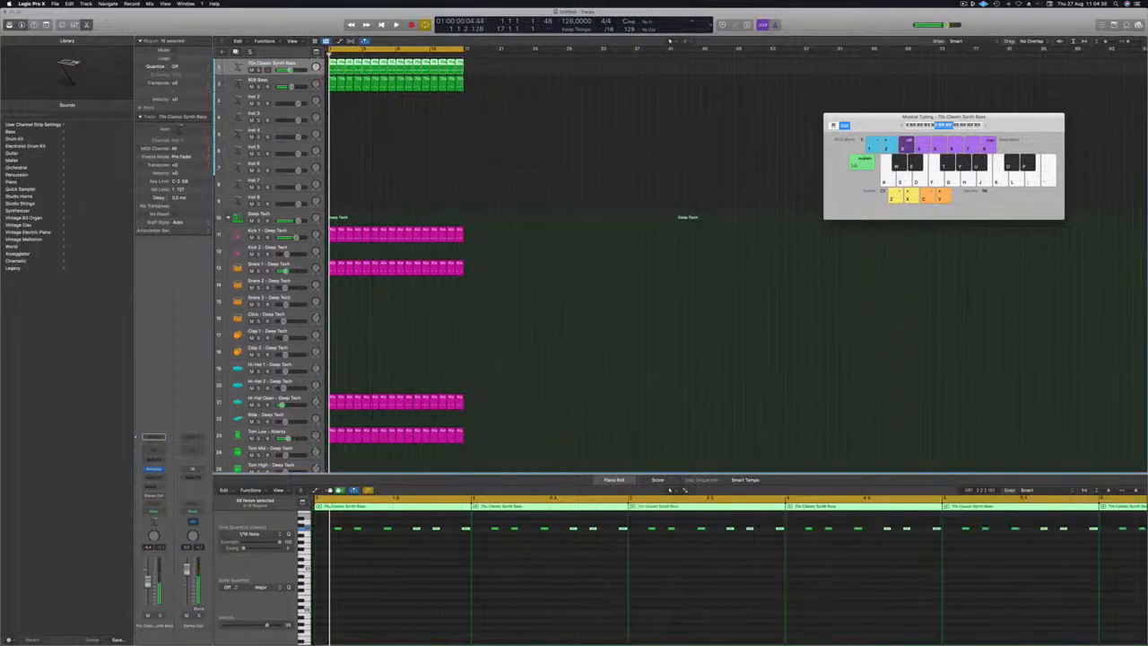
- Group the 808 Bass and 70s Classic Synth Bass tracks into a summing stack named BASS STACK
{"action": "right_click", "coordinate": [306, 61]}
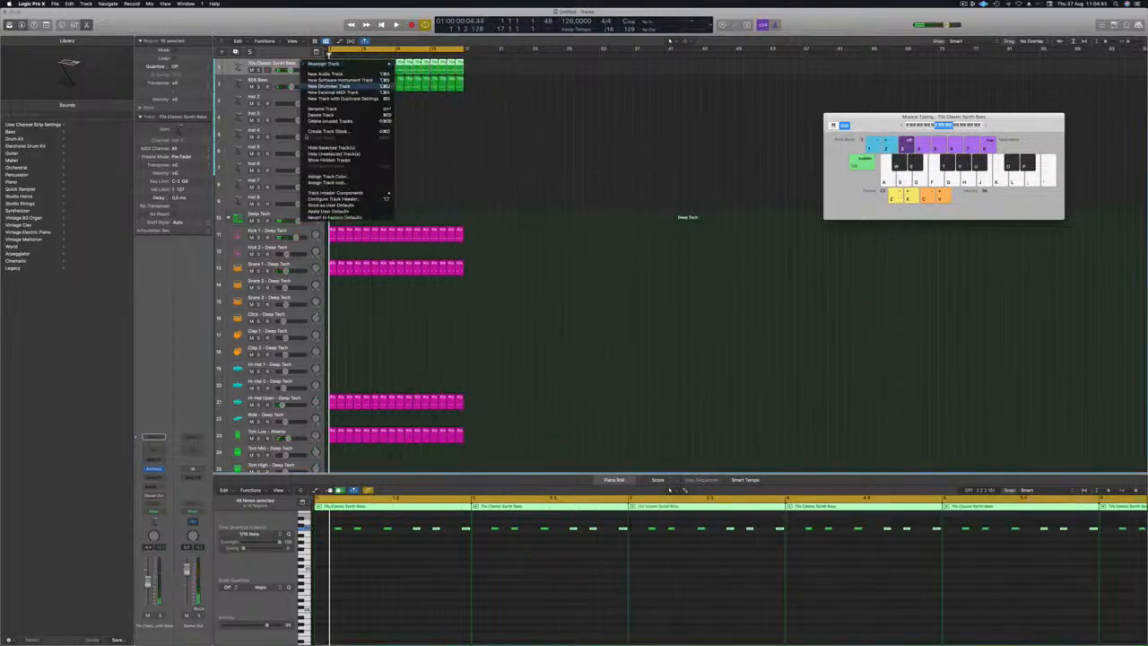
{"action": "left_click", "coordinate": [327, 132]}
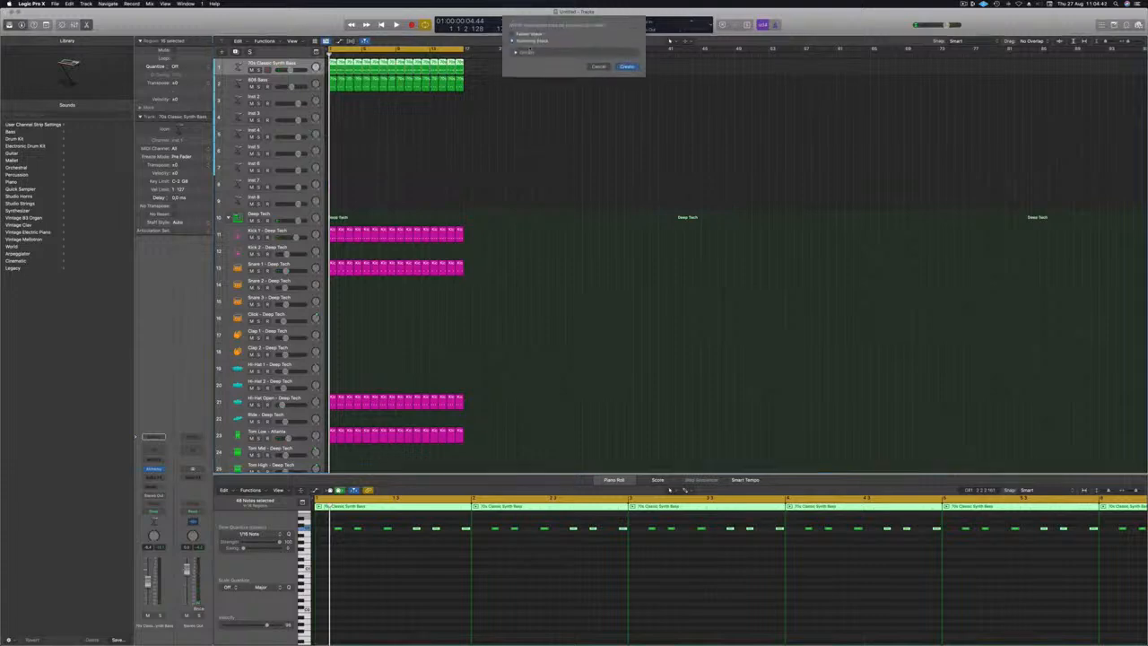
{"action": "left_click", "coordinate": [626, 66]}
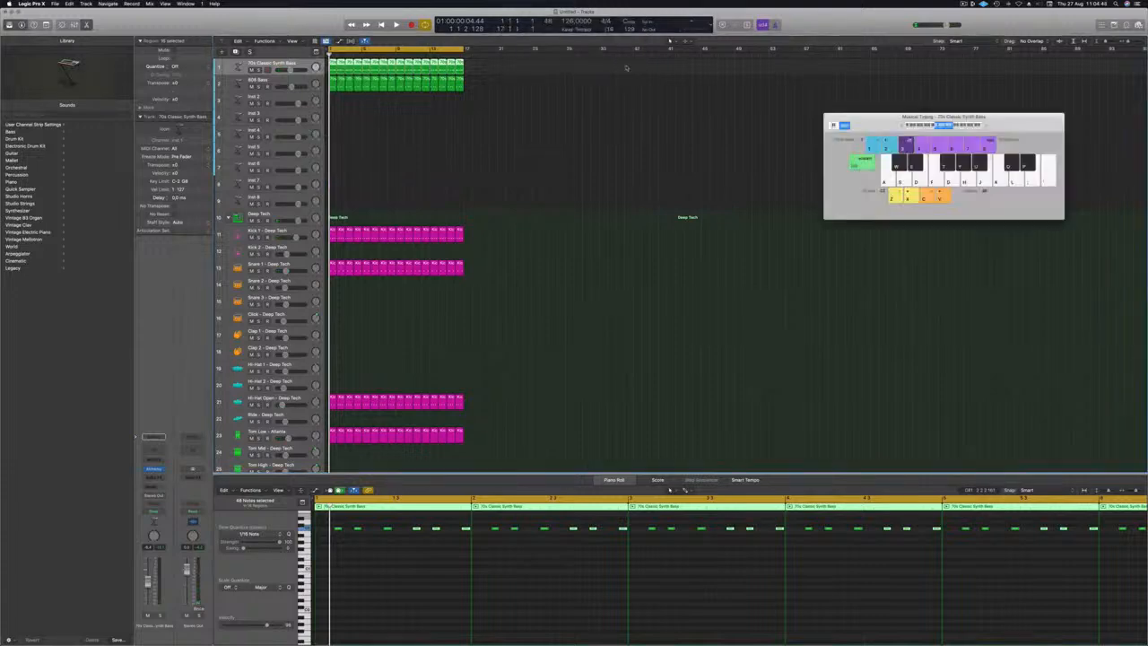
{"action": "left_click_drag", "start_coordinate": [278, 94], "coordinate": [281, 79]}
{"action": "left_click", "coordinate": [285, 68]}
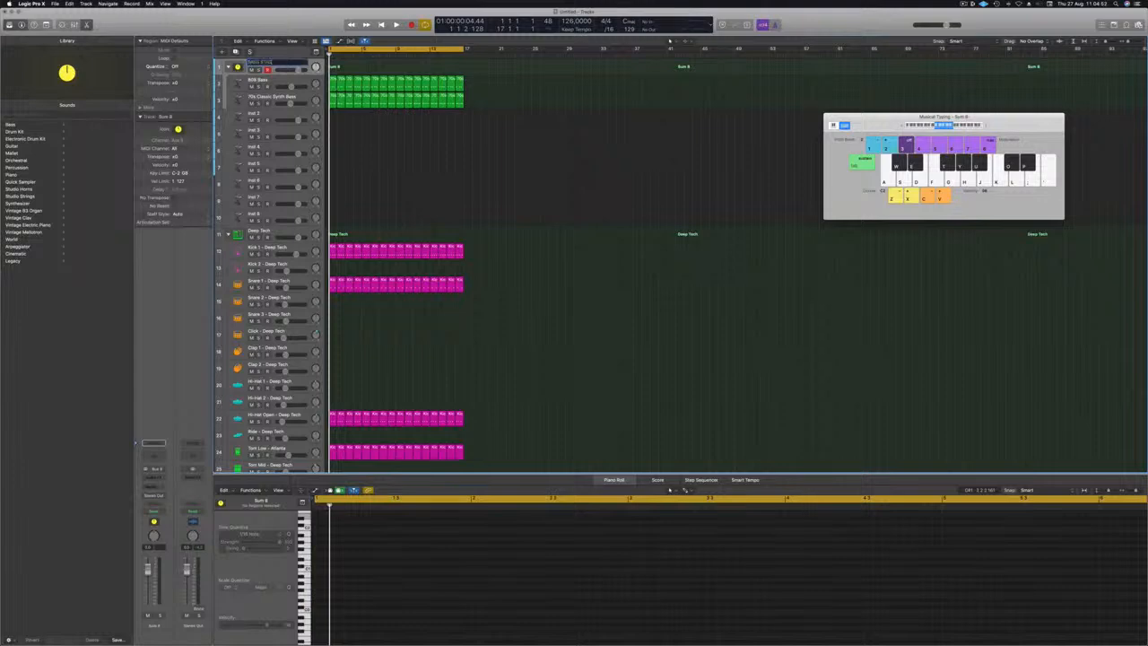
{"action": "key", "text": "space"}
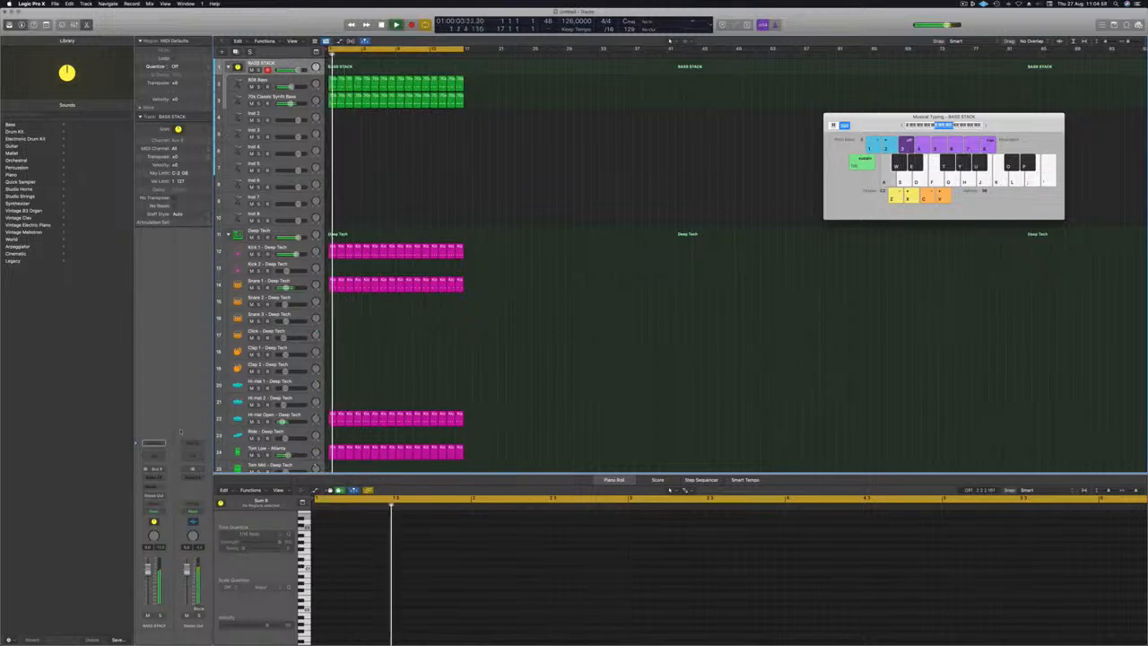
- Insert a Channel EQ followed by a Compressor on the BASS STACK channel
{"action": "left_click", "coordinate": [156, 456]}
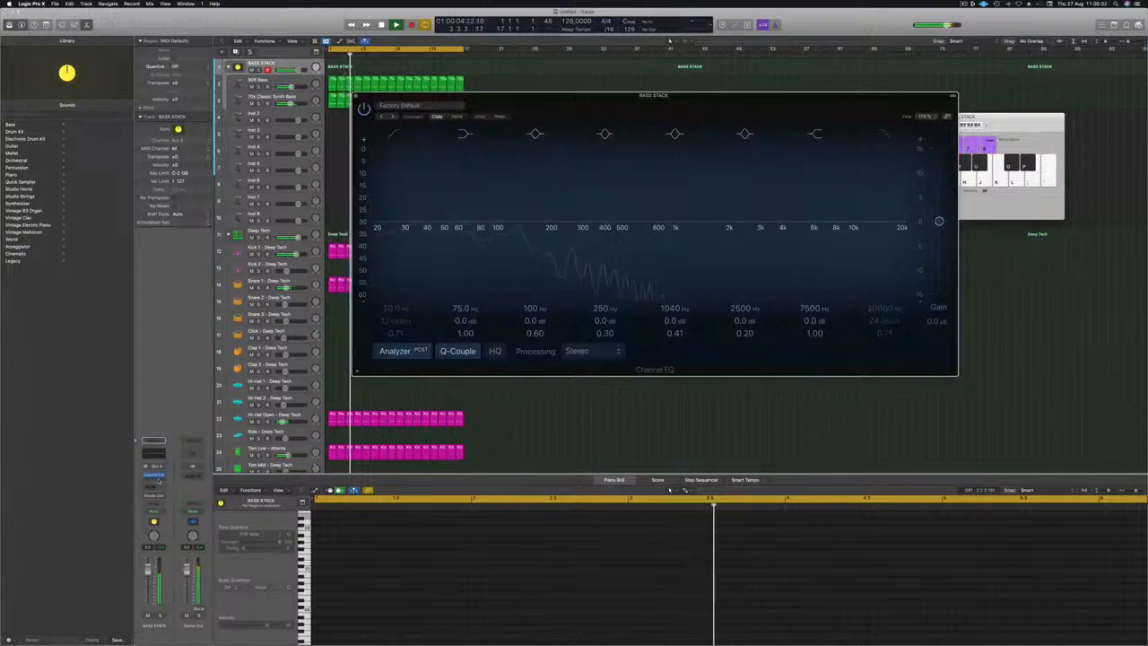
{"action": "left_click", "coordinate": [159, 455]}
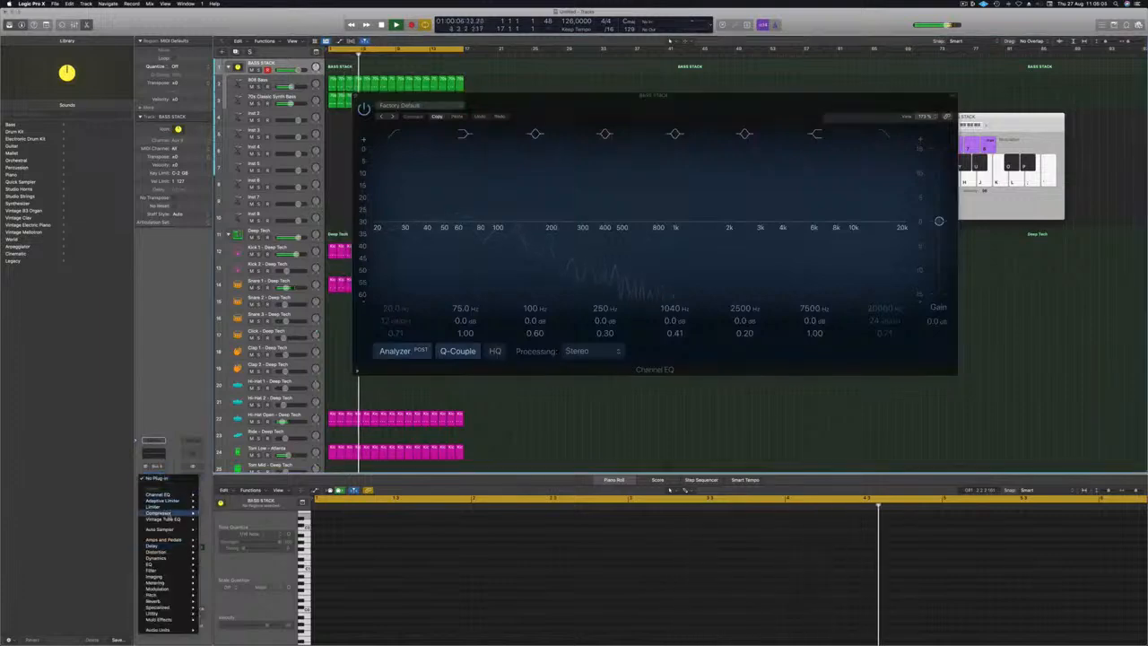
{"action": "left_click", "coordinate": [213, 513]}
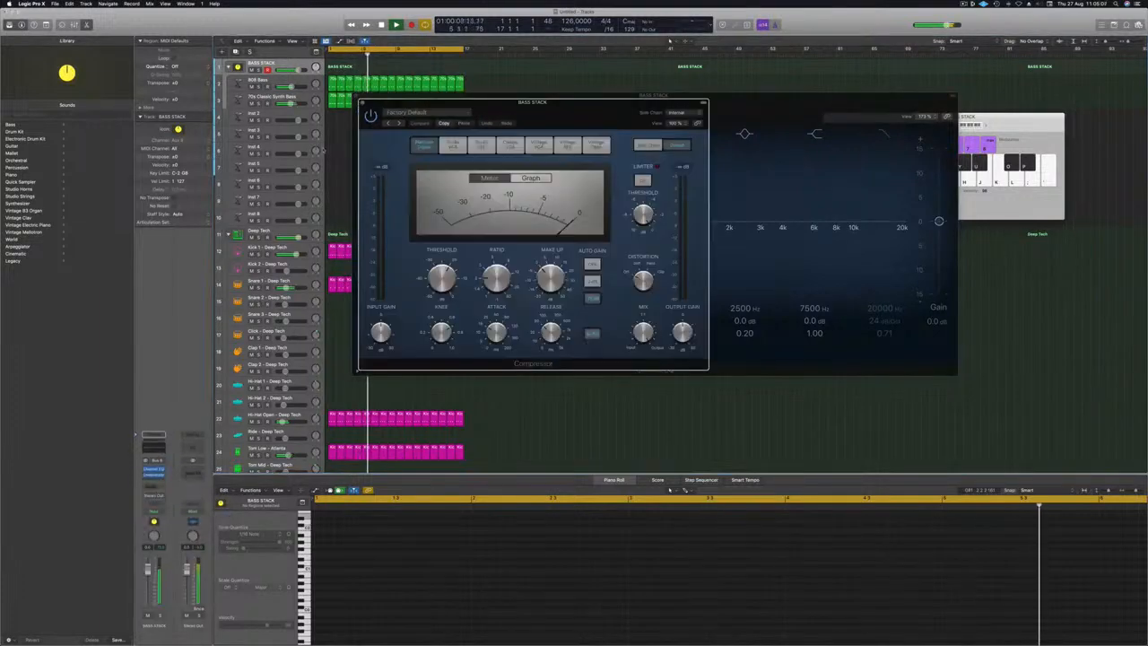
- Set the Compressor's side chain source to the Kick 1 - Deep Tech instrument and close both plug-in windows
{"action": "left_click", "coordinate": [682, 113]}
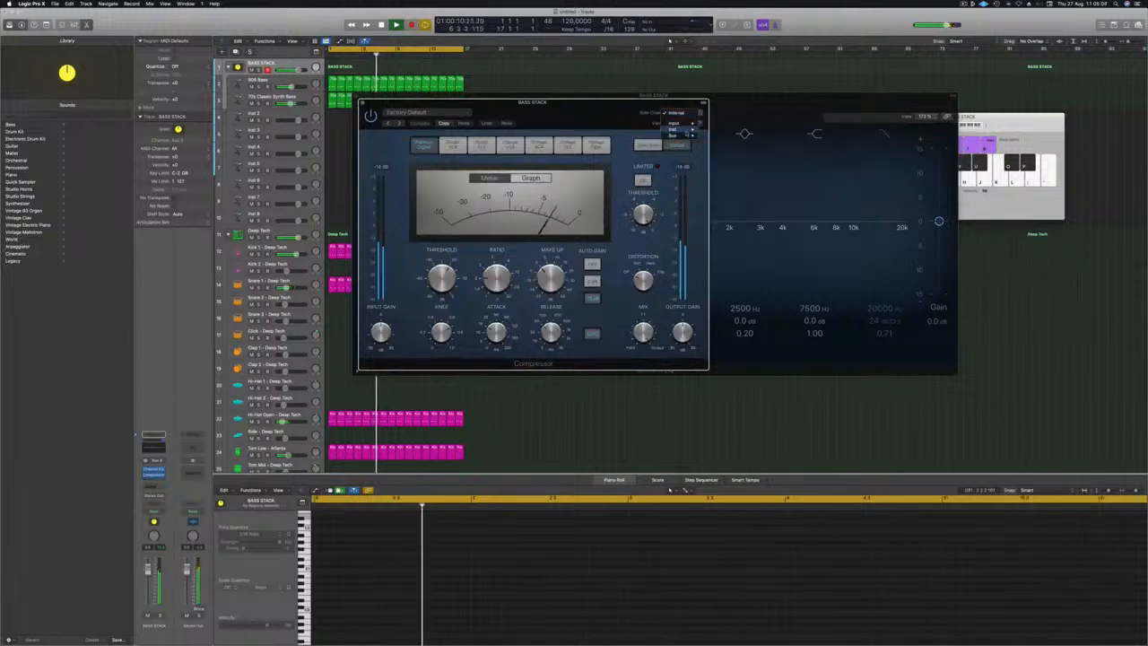
{"action": "mouse_move", "coordinate": [677, 130]}
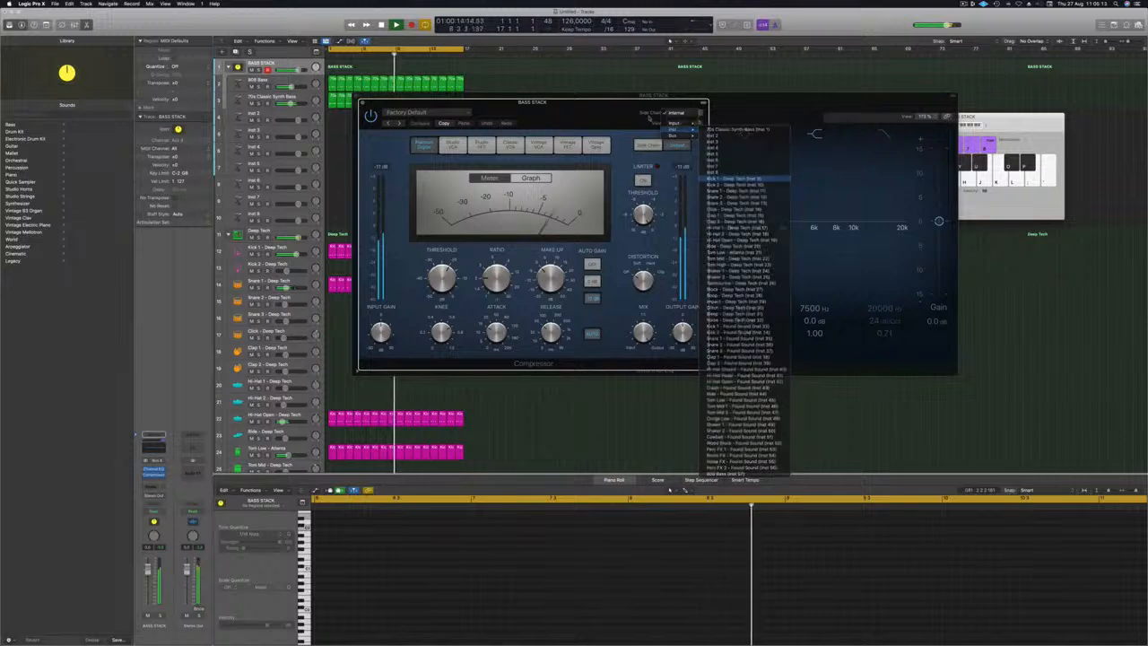
{"action": "left_click", "coordinate": [736, 178]}
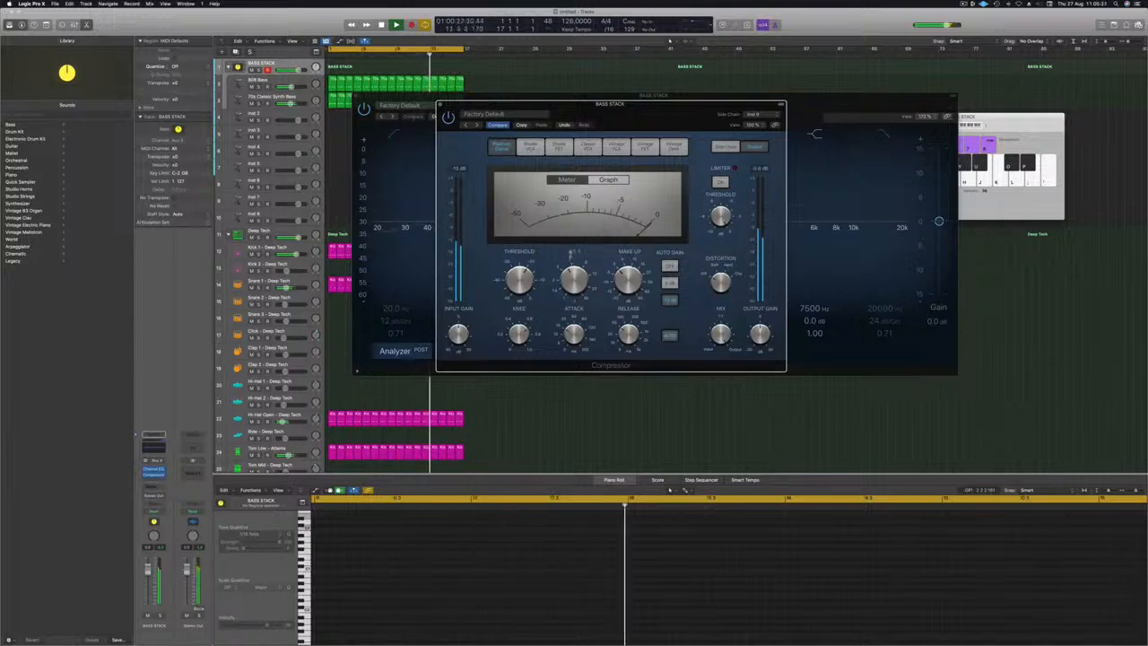
{"action": "left_click_drag", "start_coordinate": [652, 119], "coordinate": [659, 201]}
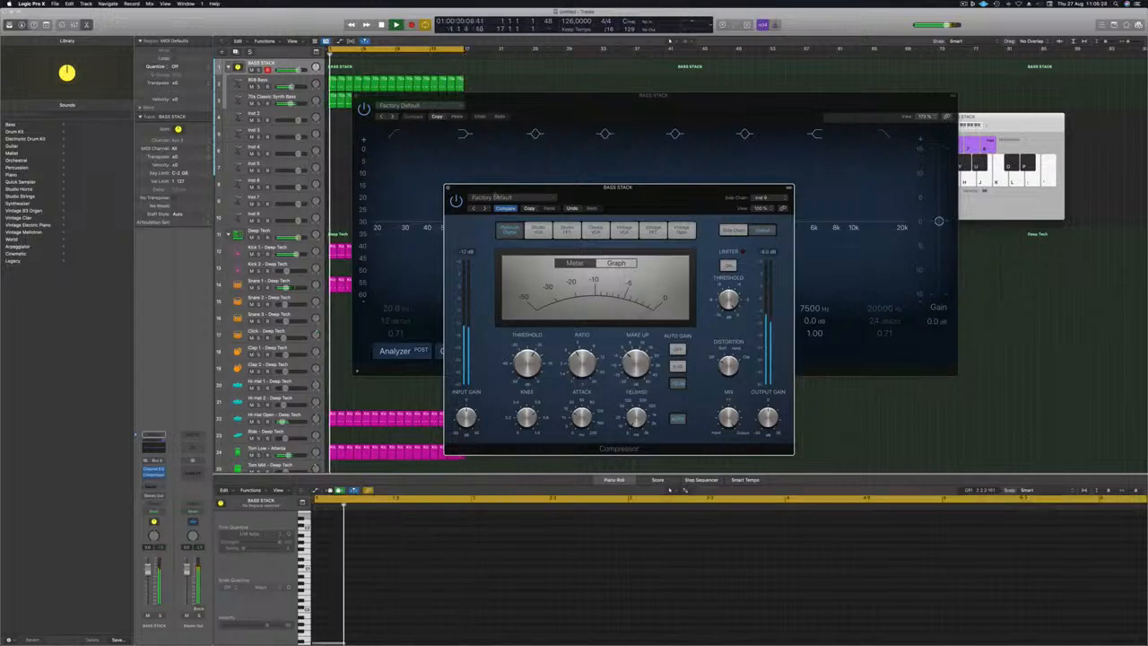
{"action": "key", "text": "super+w"}
{"action": "left_click_drag", "start_coordinate": [537, 95], "coordinate": [505, 158]}
{"action": "key", "text": "super+w"}
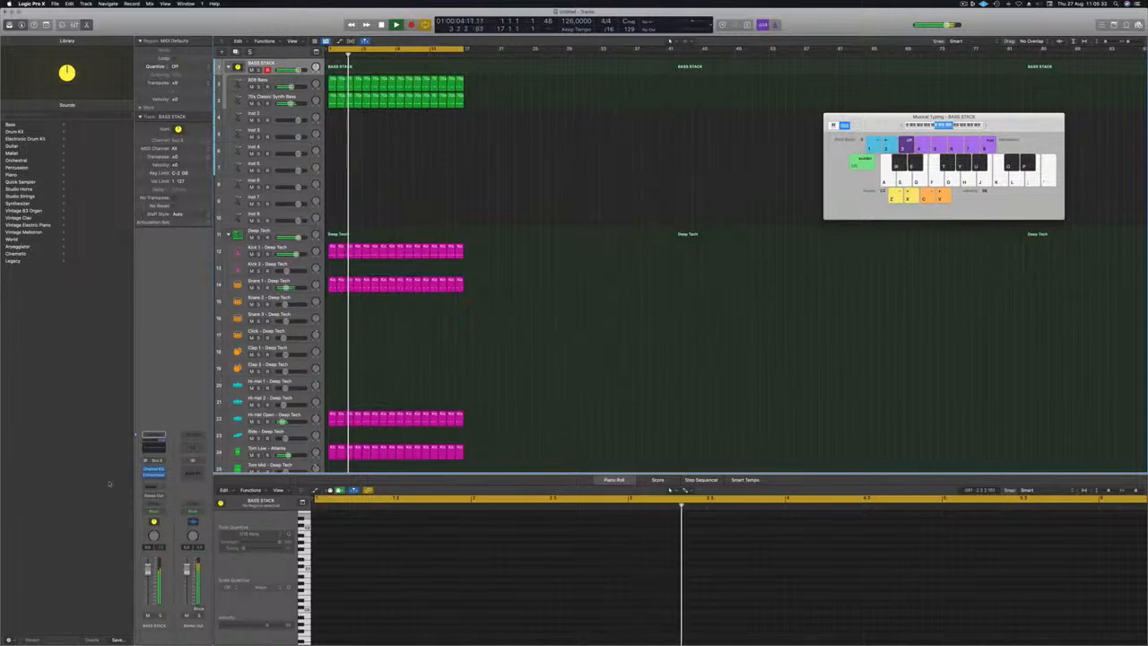
- Insert a second Compressor in the next free effect slot of BASS STACK
{"action": "left_click", "coordinate": [153, 481]}
{"action": "mouse_move", "coordinate": [162, 494]}
{"action": "left_click", "coordinate": [215, 495]}
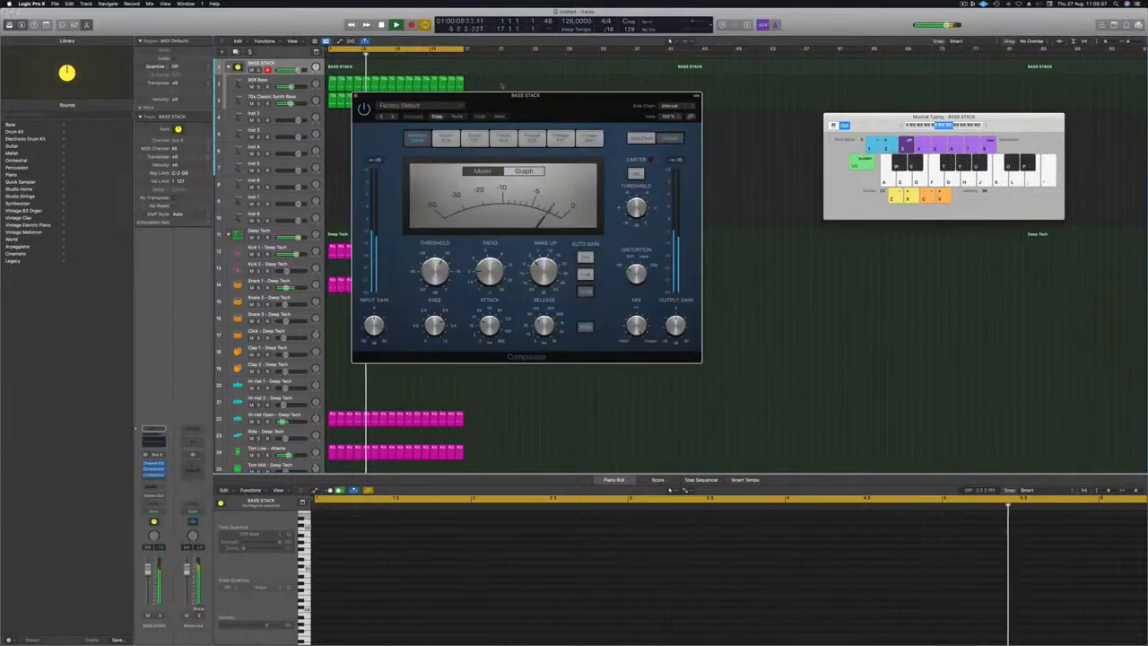
- Switch the second BASS STACK Compressor to the Vintage FET model and adjust its threshold and ratio
{"action": "left_click_drag", "start_coordinate": [543, 109], "coordinate": [578, 114]}
{"action": "left_click", "coordinate": [596, 144]}
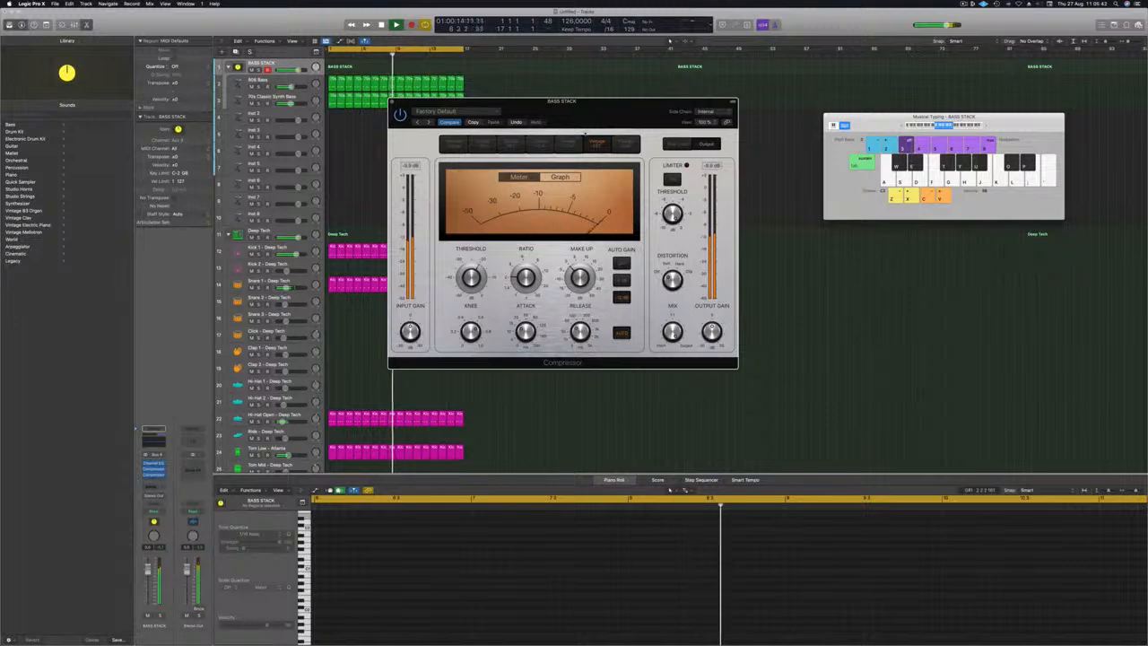
{"action": "mouse_move", "coordinate": [473, 278]}
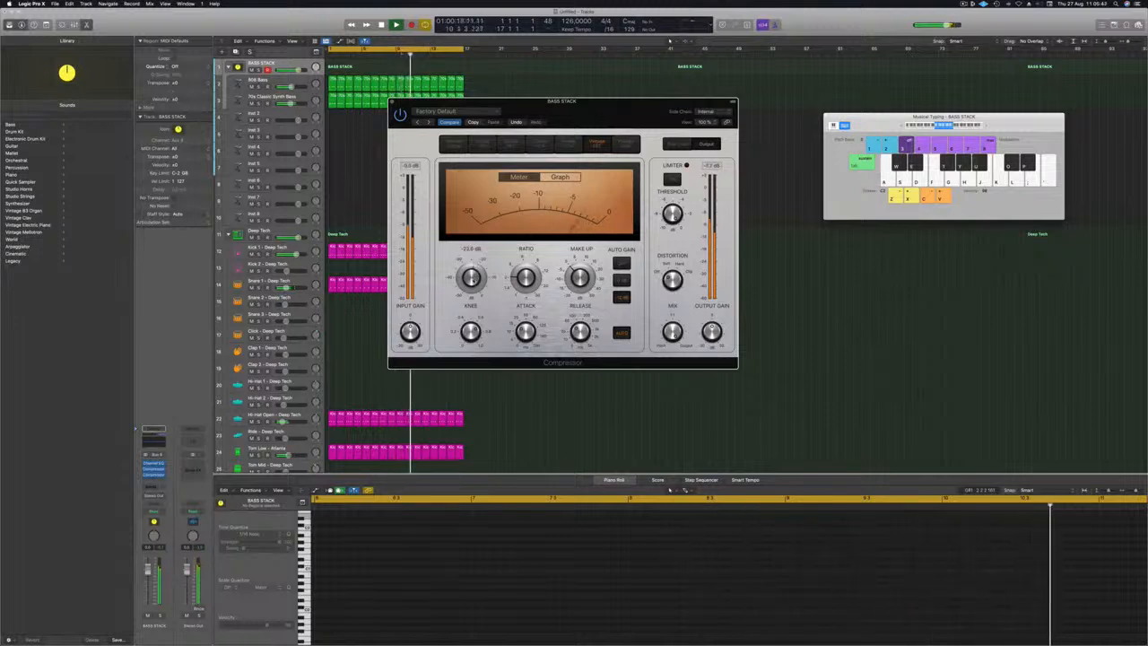
{"action": "left_click_drag", "start_coordinate": [524, 273], "coordinate": [523, 268]}
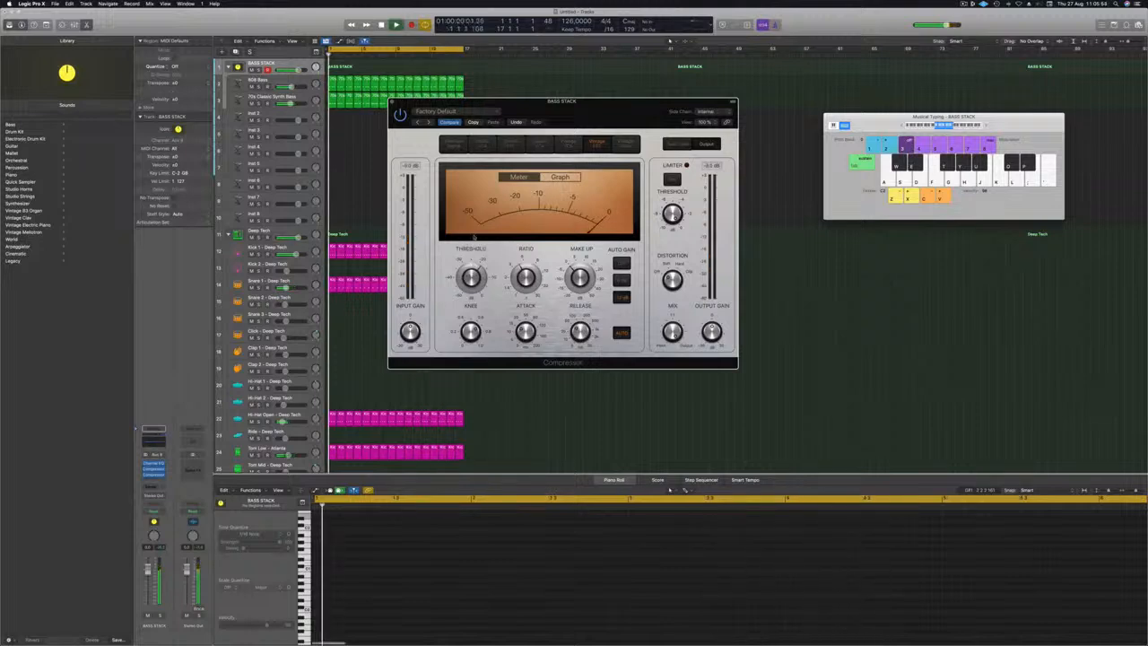
{"action": "left_click_drag", "start_coordinate": [649, 100], "coordinate": [673, 97]}
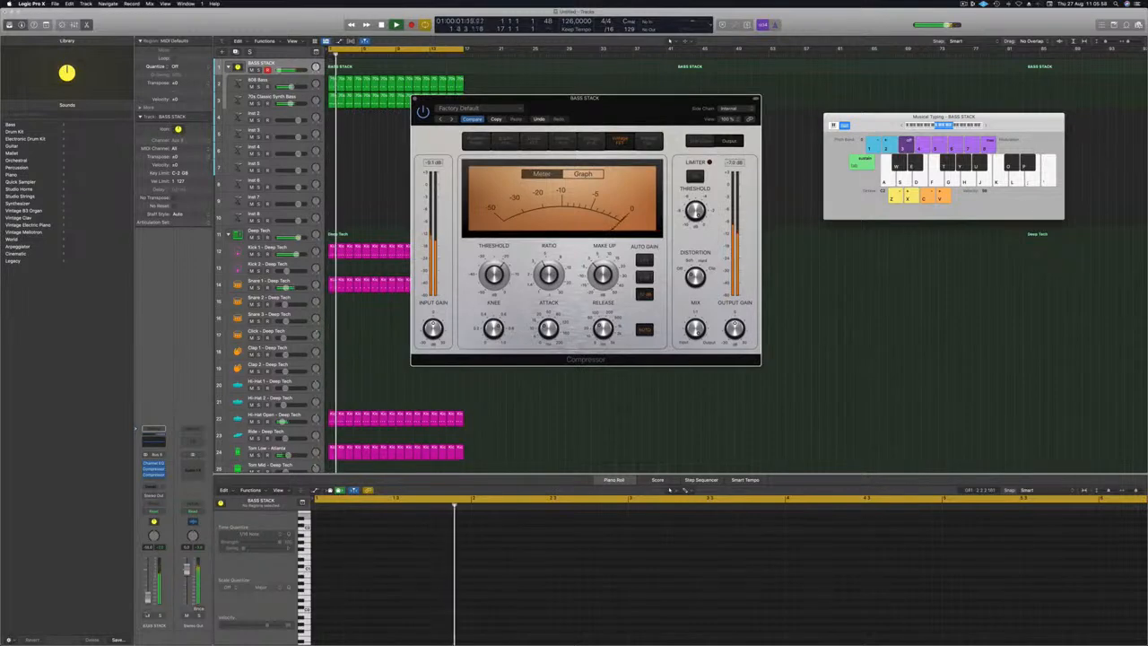
- Lower the BASS STACK channel volume slightly and briefly solo the stack to check its level
{"action": "left_click_drag", "start_coordinate": [148, 583], "coordinate": [148, 577]}
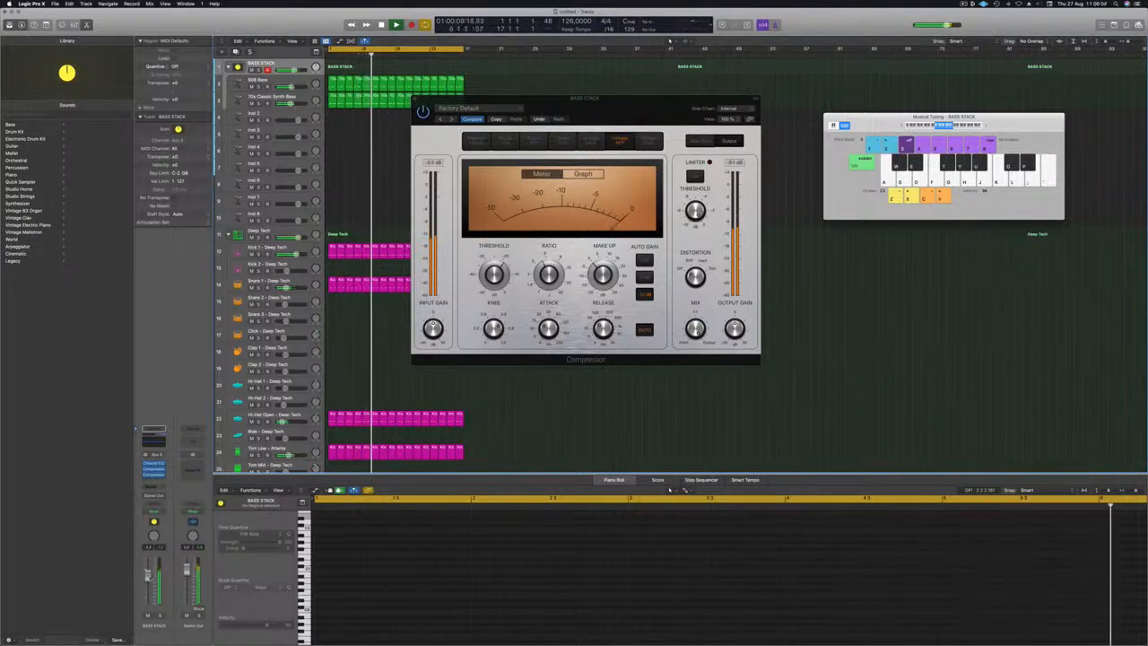
{"action": "left_click", "coordinate": [160, 616]}
{"action": "left_click", "coordinate": [161, 617]}
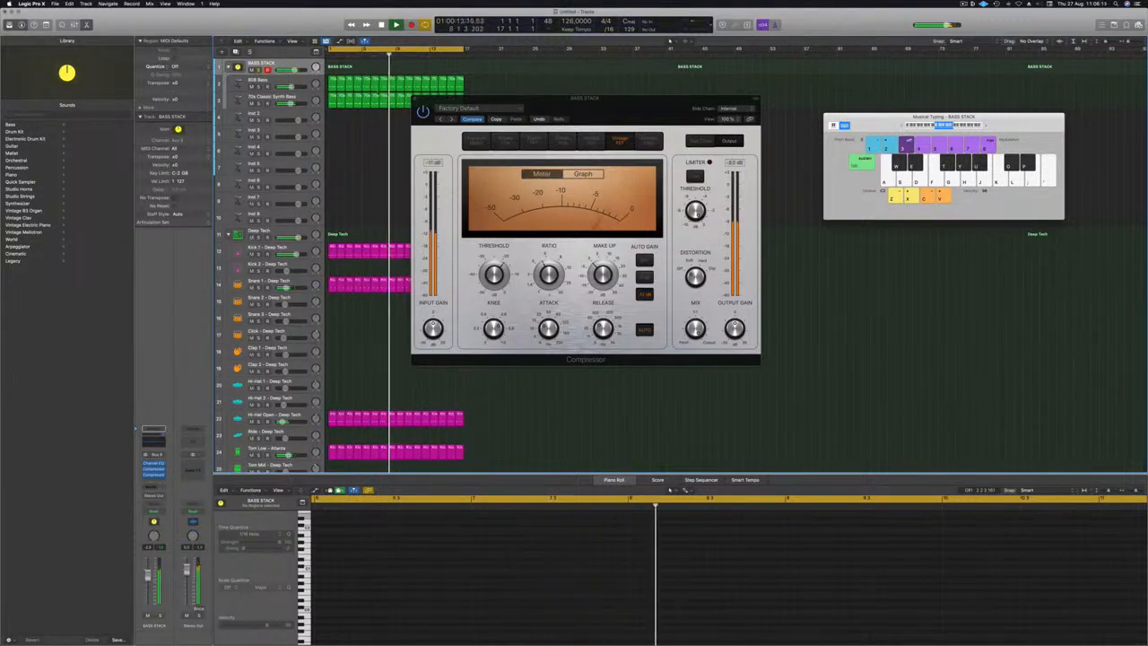
- Adjust the low shelf band in the 808 Bass channel's Channel EQ and close the open plug-in windows
{"action": "left_click", "coordinate": [280, 81]}
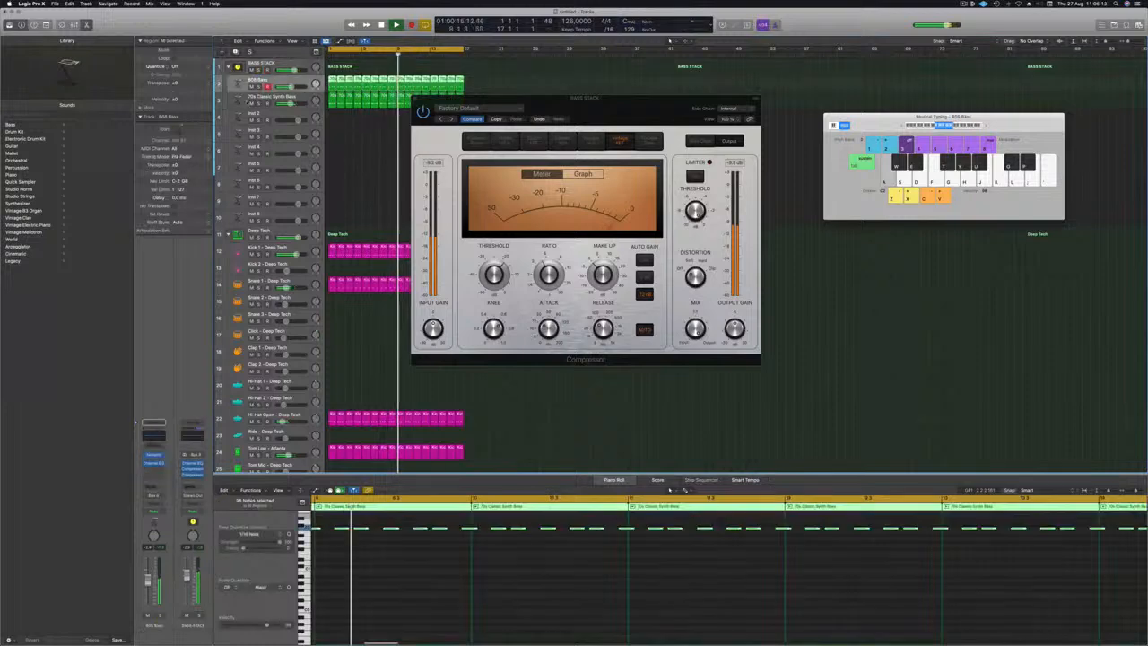
{"action": "left_click", "coordinate": [153, 437]}
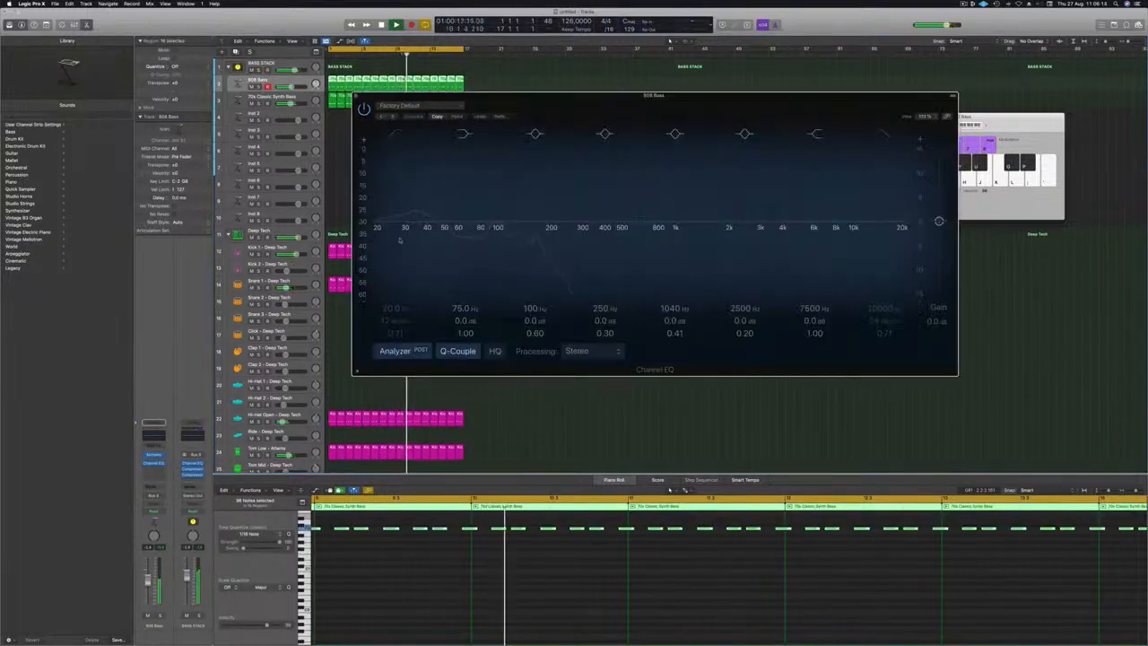
{"action": "mouse_move", "coordinate": [475, 222]}
{"action": "left_mouse_down"}
{"action": "mouse_move", "coordinate": [505, 215]}
{"action": "mouse_move", "coordinate": [491, 214]}
{"action": "left_mouse_up"}
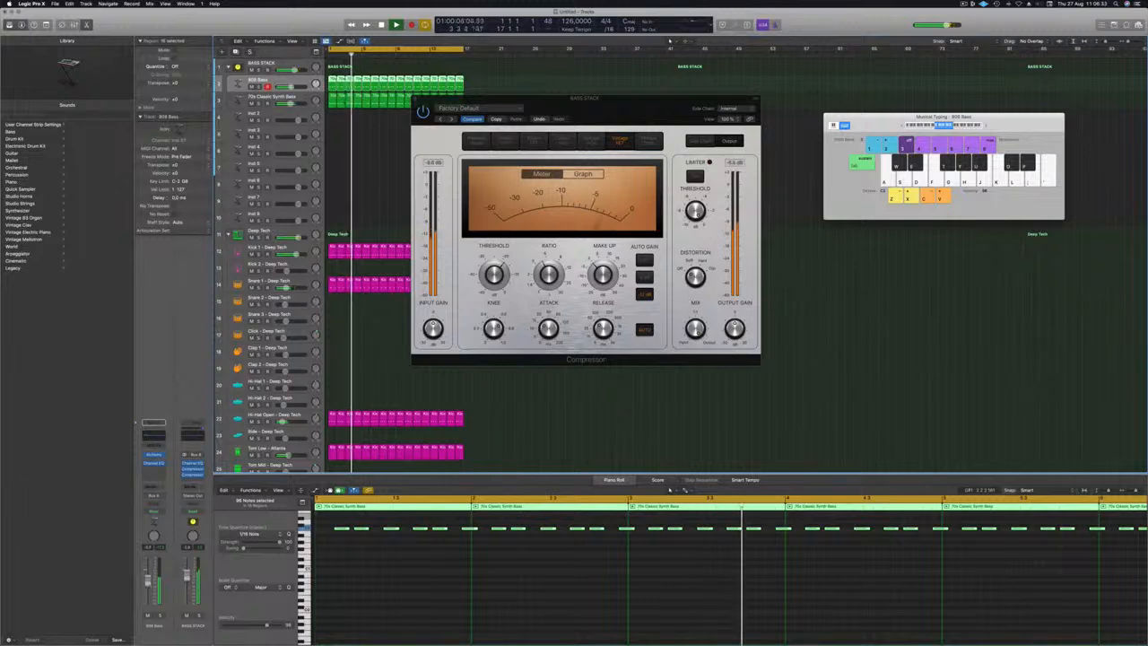
{"action": "left_click_drag", "start_coordinate": [547, 104], "coordinate": [537, 104]}
{"action": "left_click", "coordinate": [404, 98]}
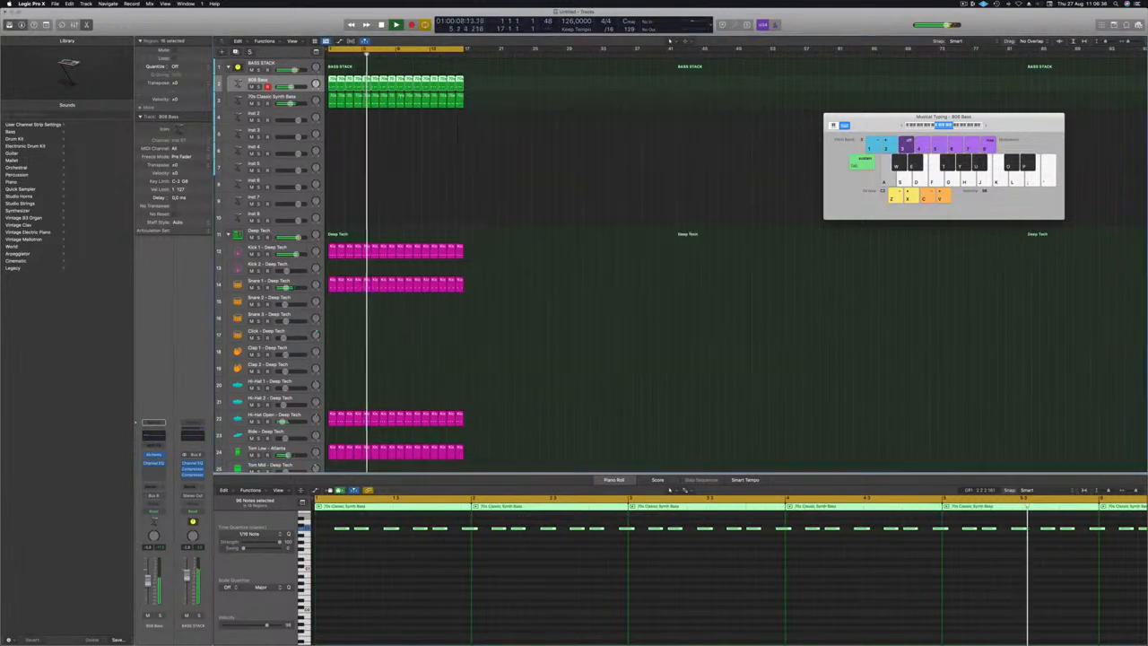
- Play the arrangement from the beginning and view the notes of the first 70s Classic Synth Bass region
{"action": "left_click", "coordinate": [395, 144]}
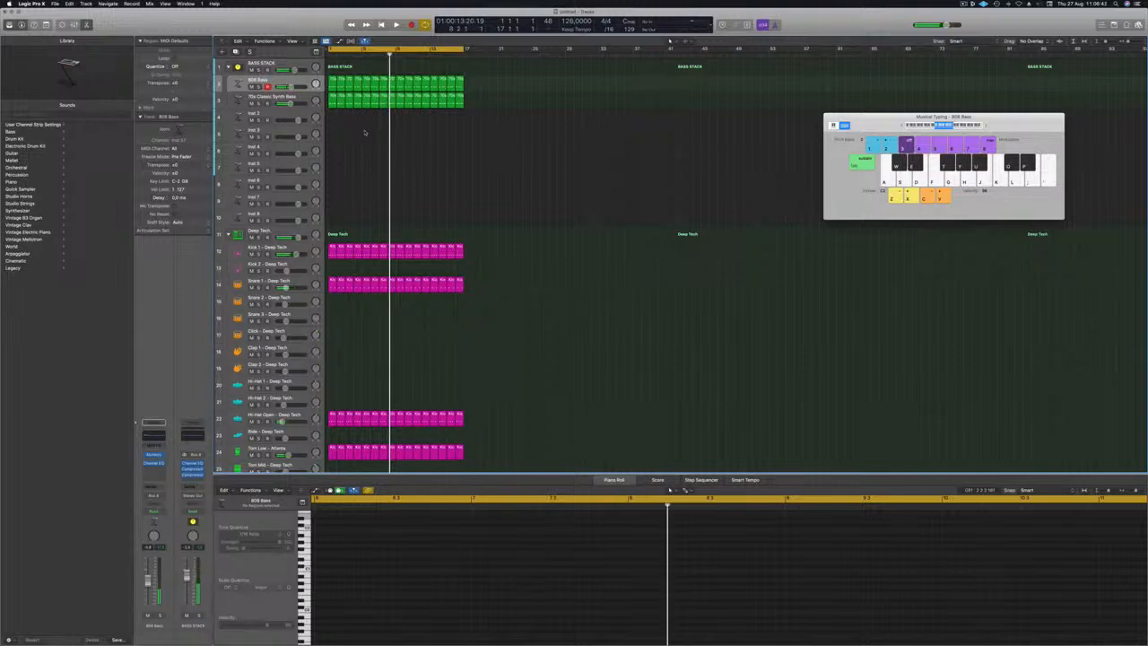
{"action": "key", "text": "Return"}
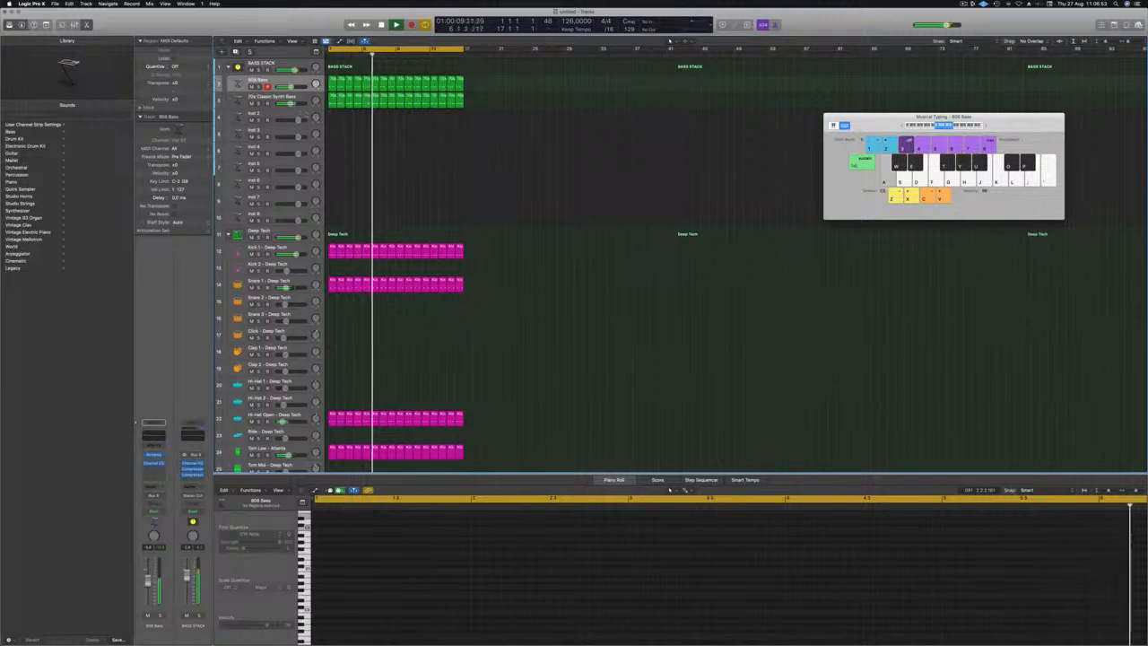
{"action": "left_click", "coordinate": [332, 99]}
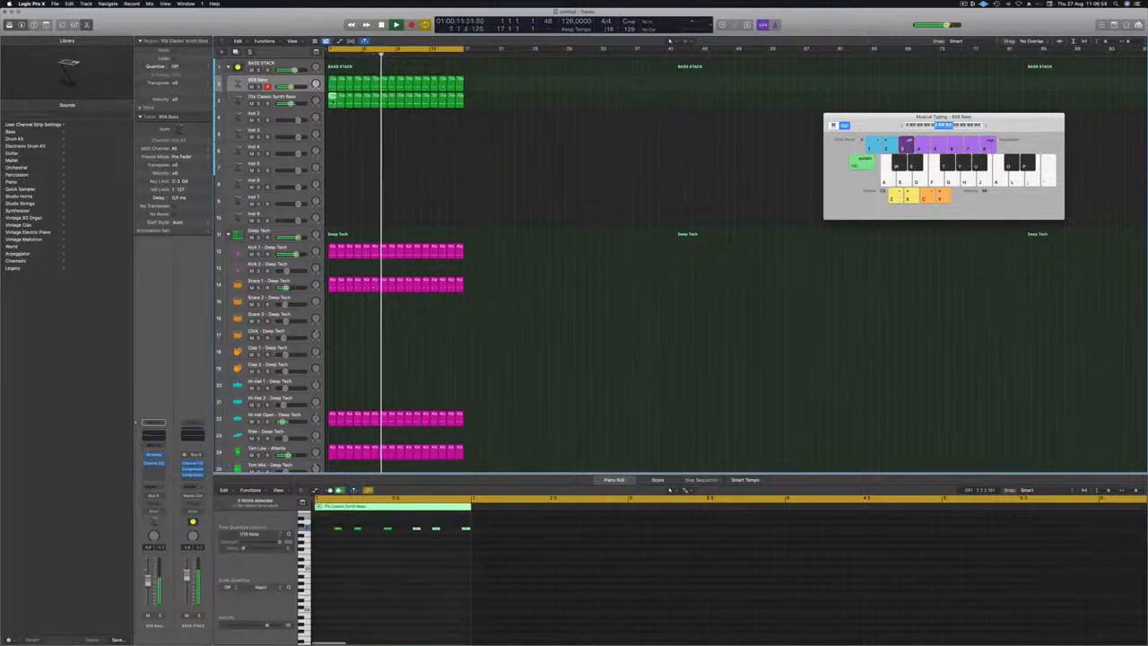
- Load Sculpture (Modeling Synth) in stereo as the instrument on the Inst 2 track
{"action": "left_click", "coordinate": [265, 115]}
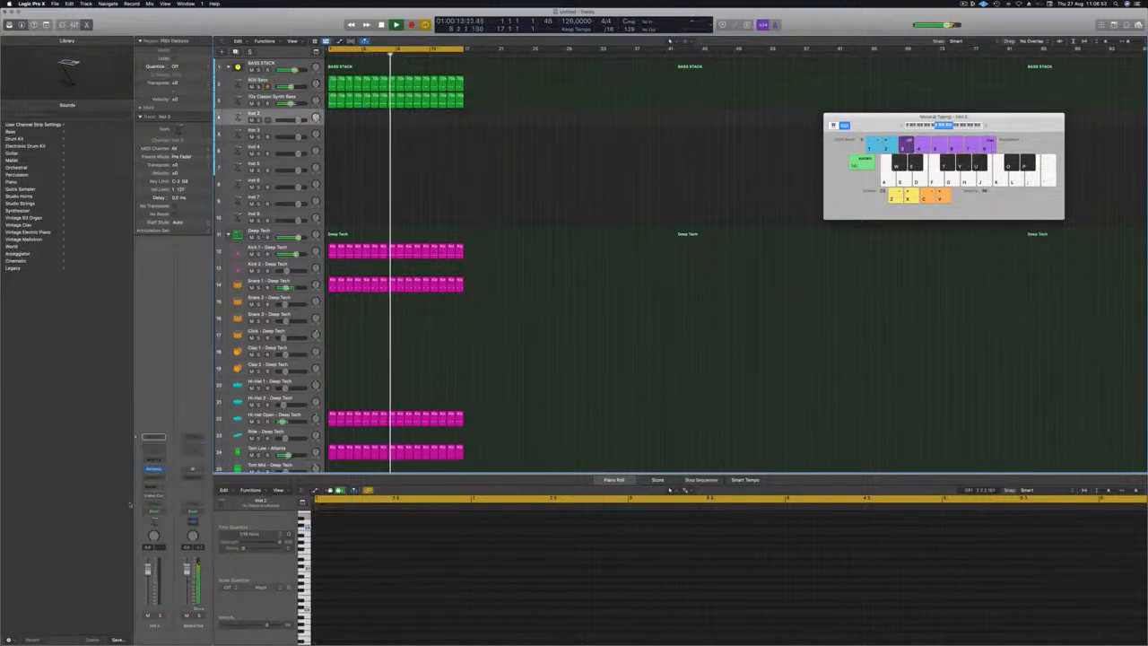
{"action": "left_click", "coordinate": [157, 470]}
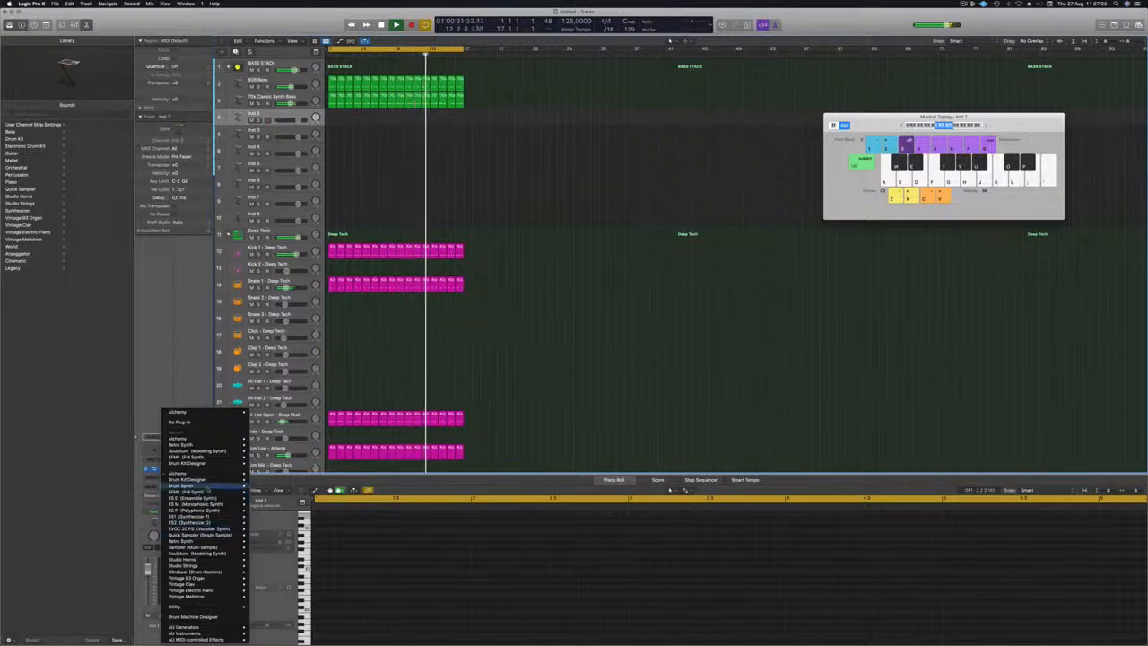
{"action": "mouse_move", "coordinate": [206, 493]}
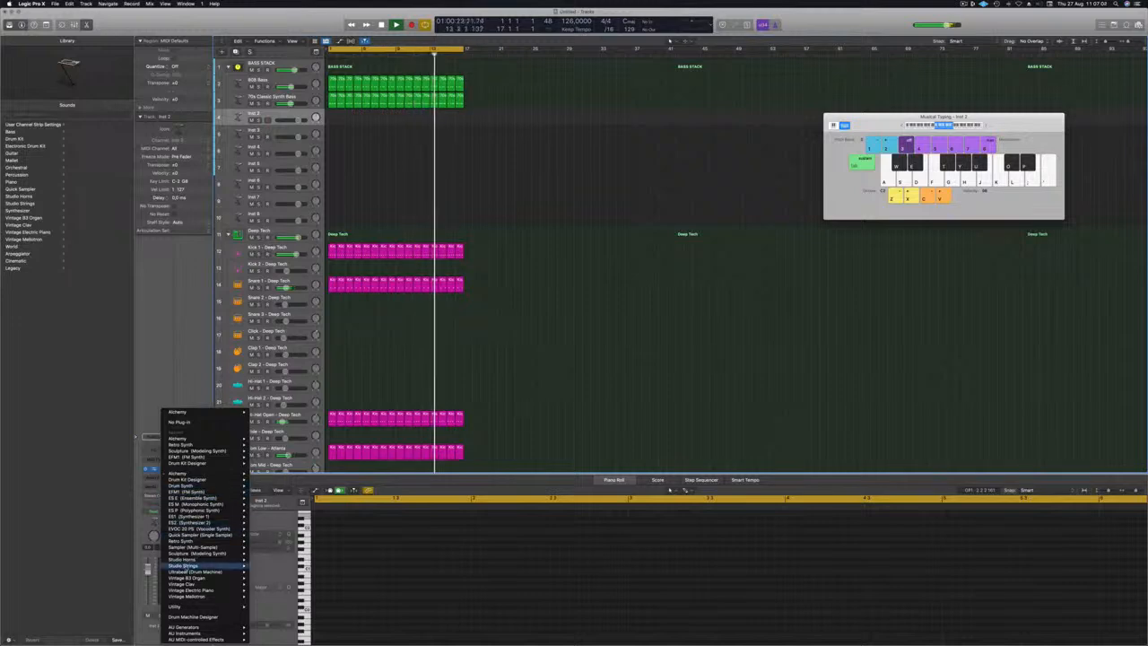
{"action": "mouse_move", "coordinate": [204, 554]}
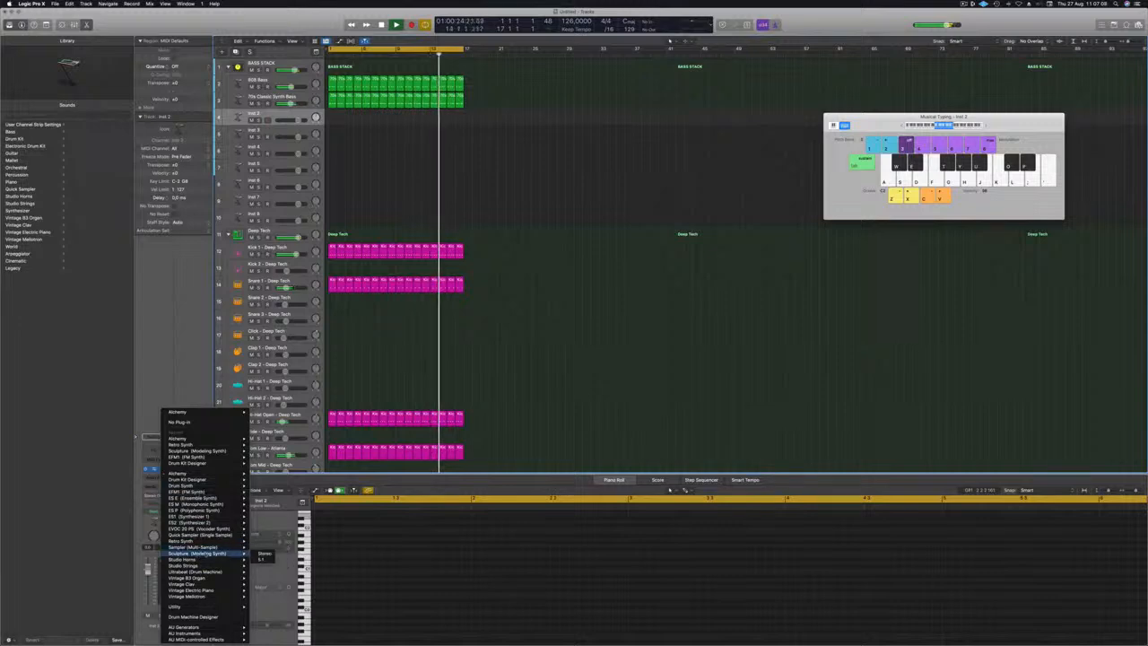
{"action": "left_click", "coordinate": [262, 555]}
{"action": "left_click_drag", "start_coordinate": [493, 93], "coordinate": [652, 81]}
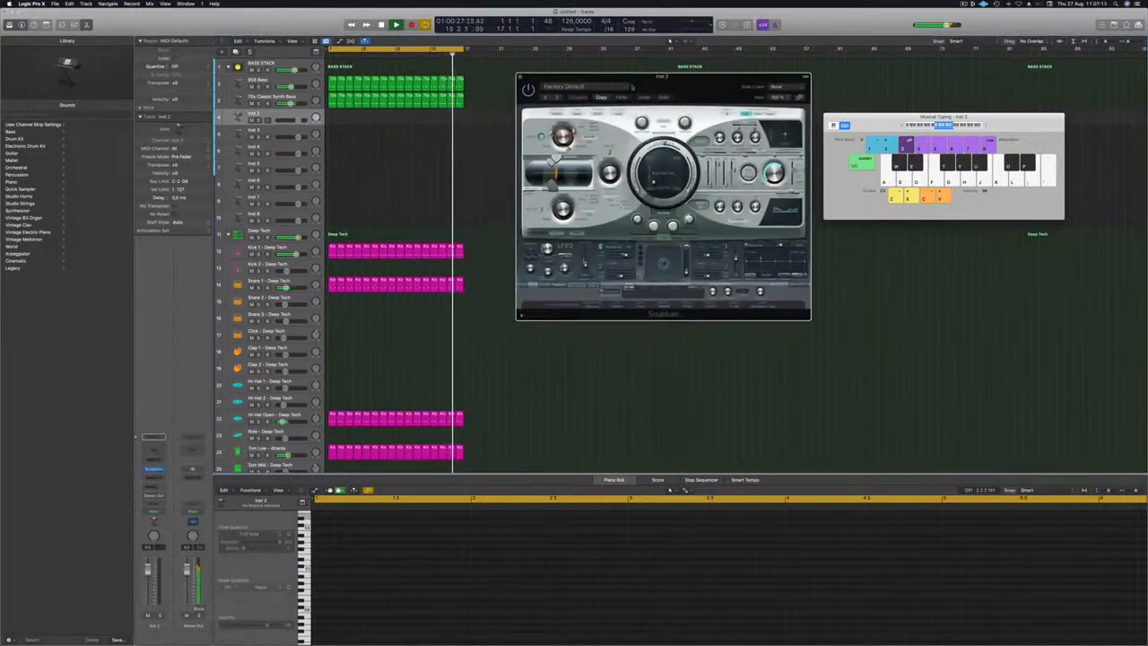
- Copy the first 70s Classic Synth Bass region onto the Inst 2 track and load Sculpture's Lean on 2 preset
{"action": "left_click_drag", "start_coordinate": [334, 103], "coordinate": [331, 120]}
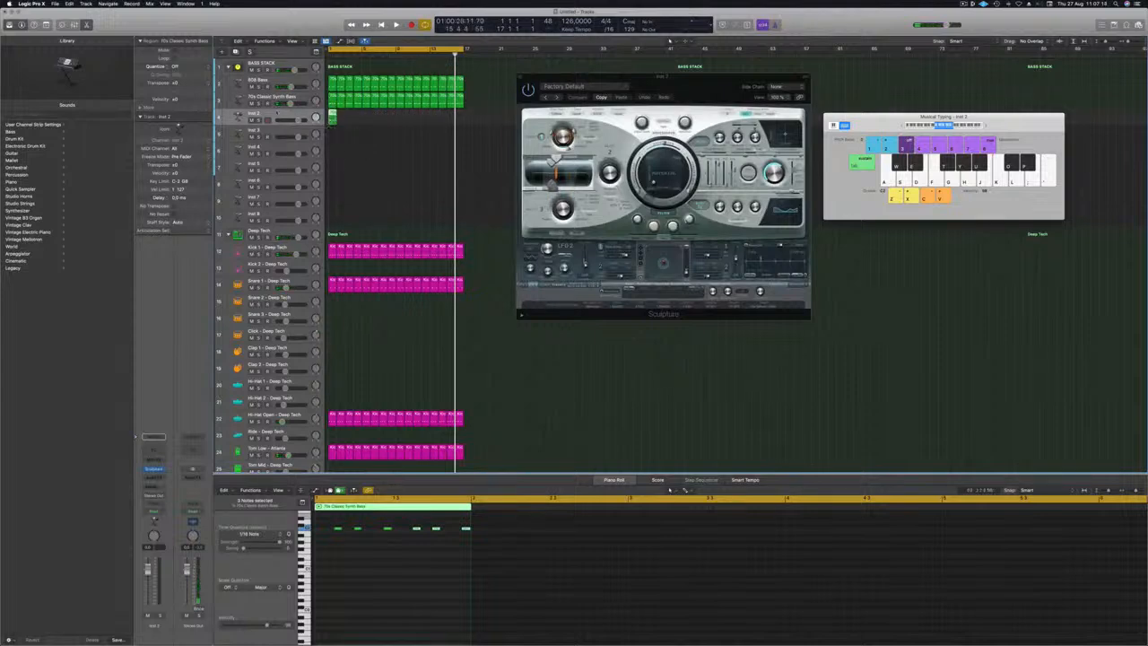
{"action": "left_click", "coordinate": [557, 97]}
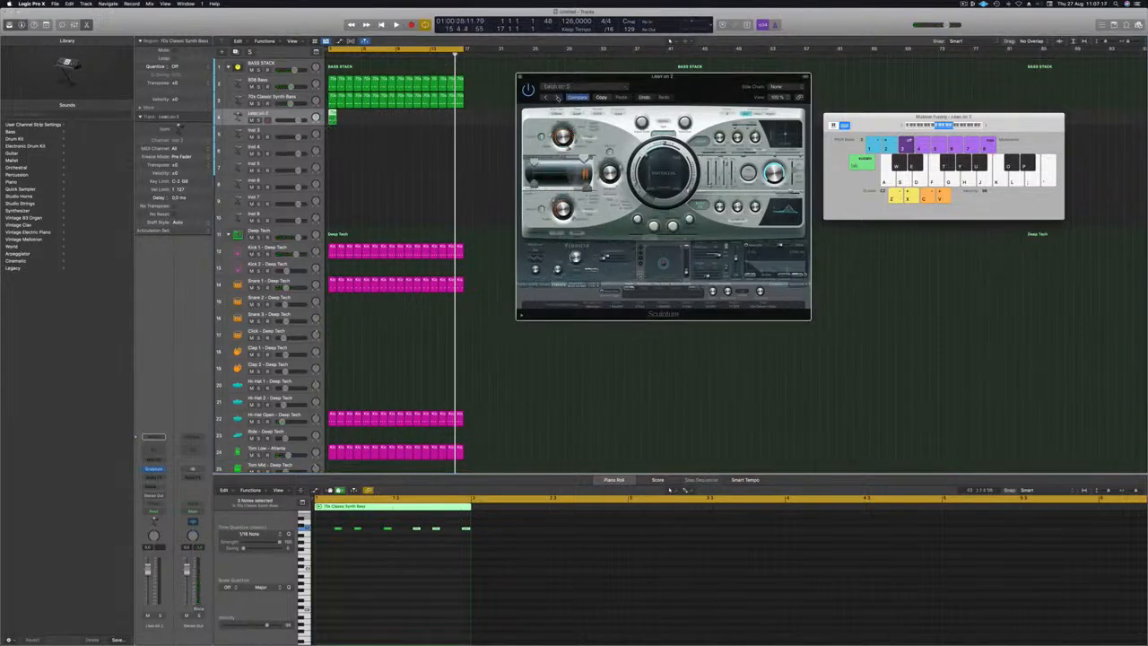
- Repeat the copied region on the Lean on 2 track across all 16 bars and play it back
{"action": "left_click_drag", "start_coordinate": [332, 117], "coordinate": [368, 120]}
{"action": "mouse_move", "coordinate": [403, 124]}
{"action": "left_mouse_down"}
{"action": "mouse_move", "coordinate": [334, 115]}
{"action": "mouse_move", "coordinate": [401, 117]}
{"action": "left_mouse_up"}
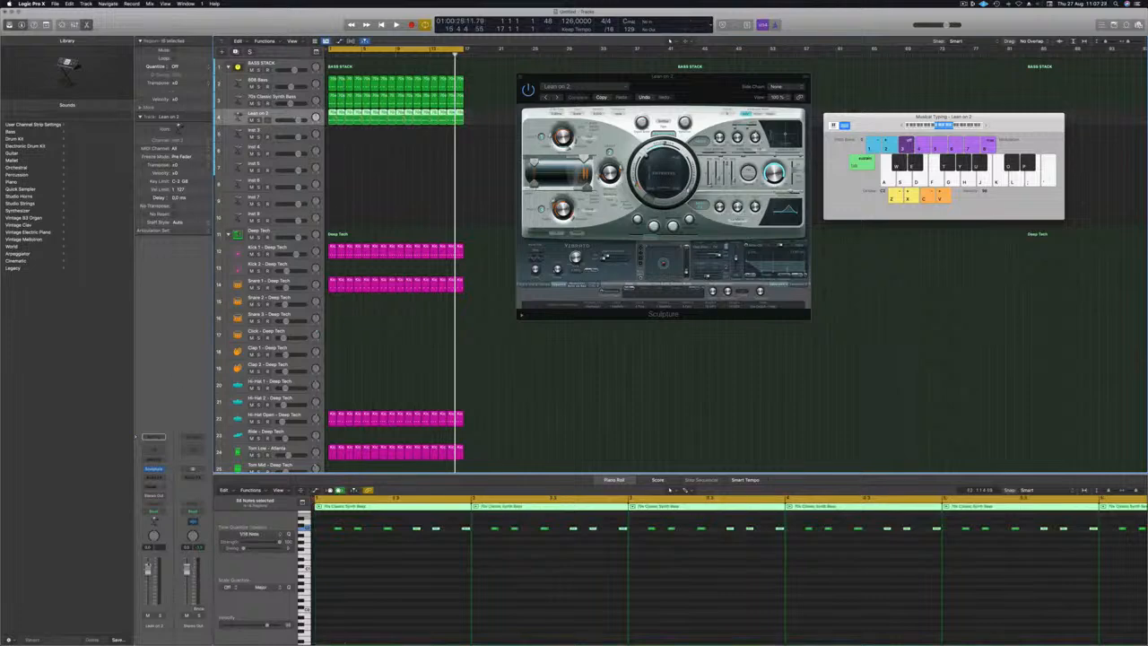
{"action": "key", "text": "space"}
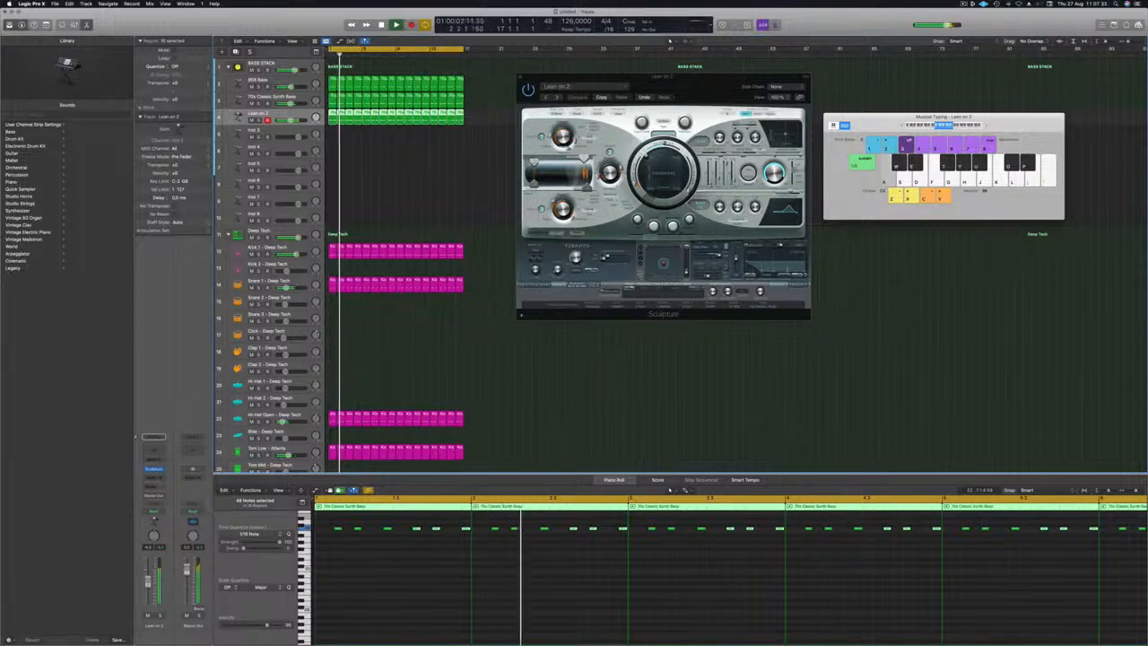
- Duplicate all notes of the Lean on 2 regions at a higher pitch in the Piano Roll and start playback
{"action": "scroll", "coordinate": [377, 583], "scroll_direction": "up", "scroll_amount": 5}
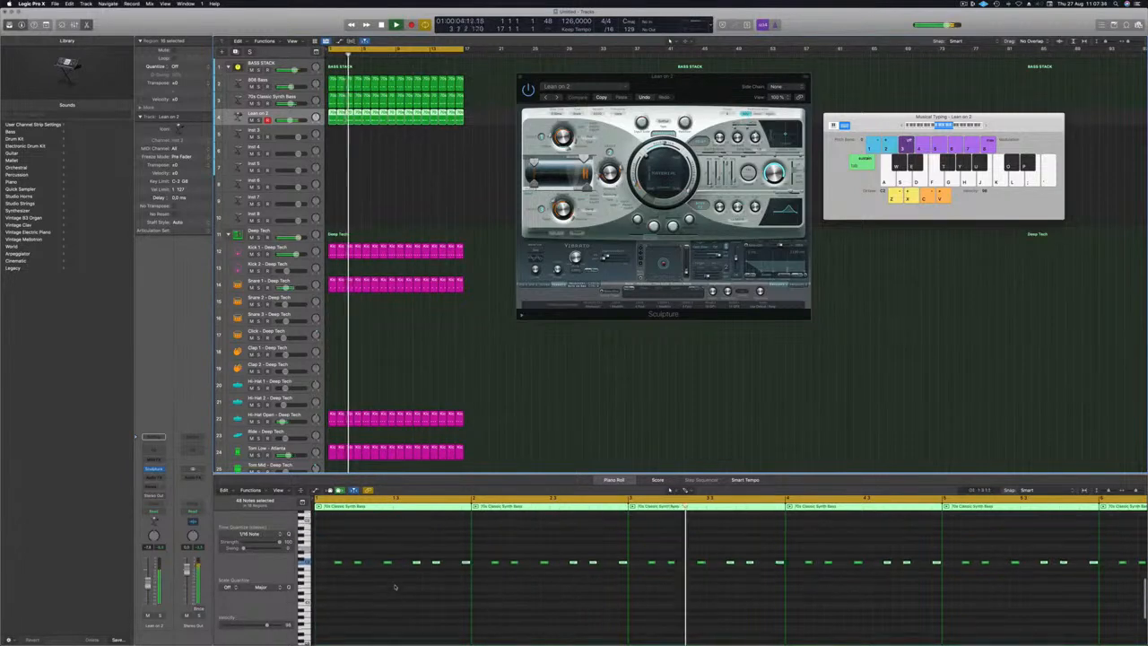
{"action": "key", "text": "super+a"}
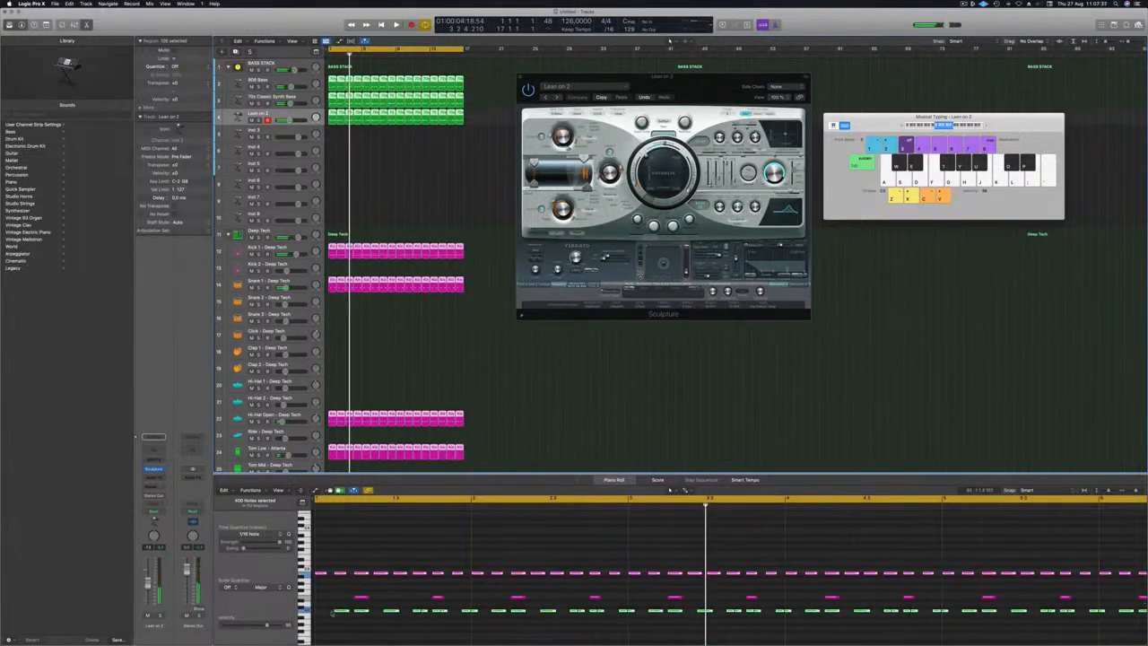
{"action": "left_click", "coordinate": [418, 159]}
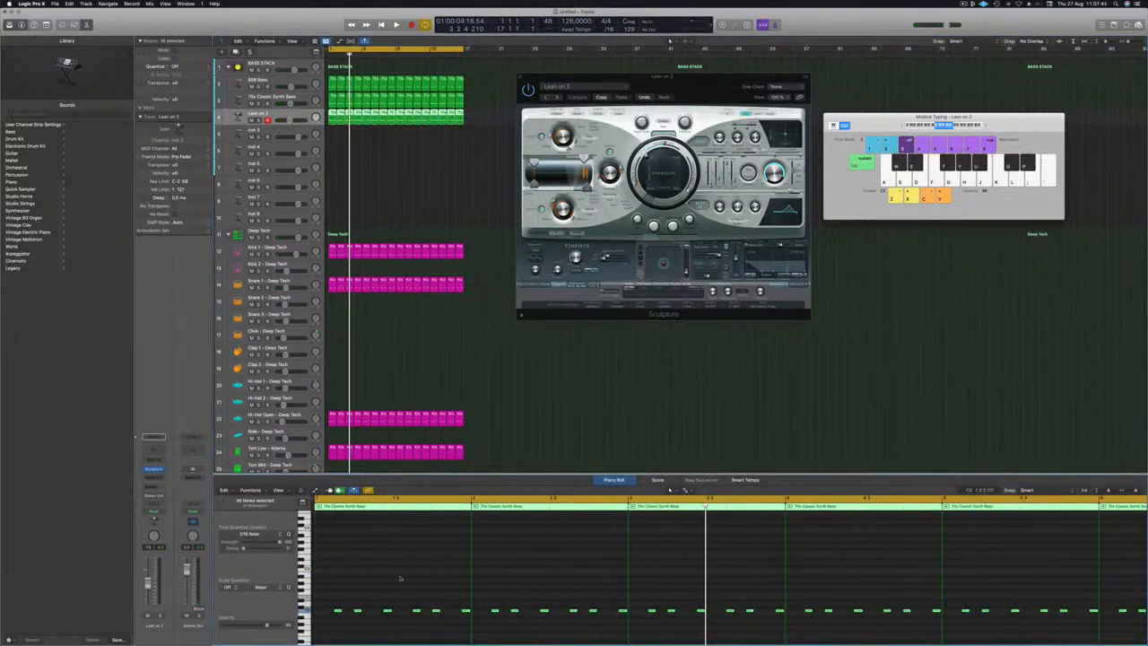
{"action": "left_click_drag", "start_coordinate": [338, 611], "coordinate": [337, 596]}
{"action": "key", "text": "space"}
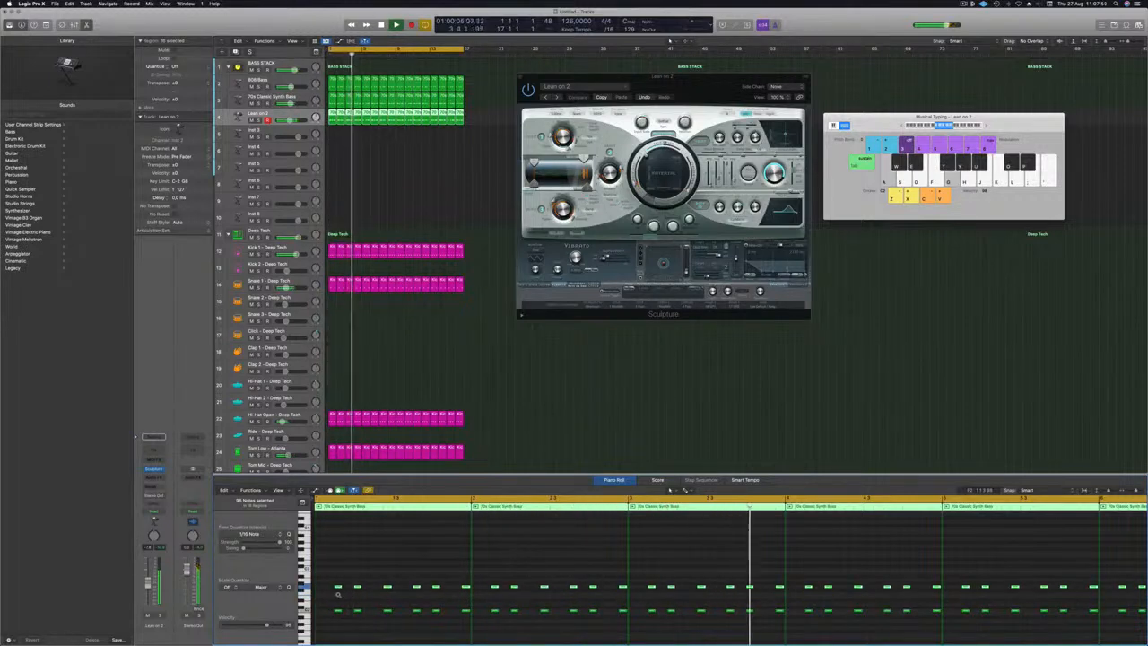
- Transpose the duplicated upper notes of Lean on 2 up and down during playback to find a fitting harmony
{"action": "key", "text": "alt+Up"}
{"action": "key", "text": "alt+Up"}
{"action": "key", "text": "alt+Up"}
{"action": "key", "text": "alt+Up"}
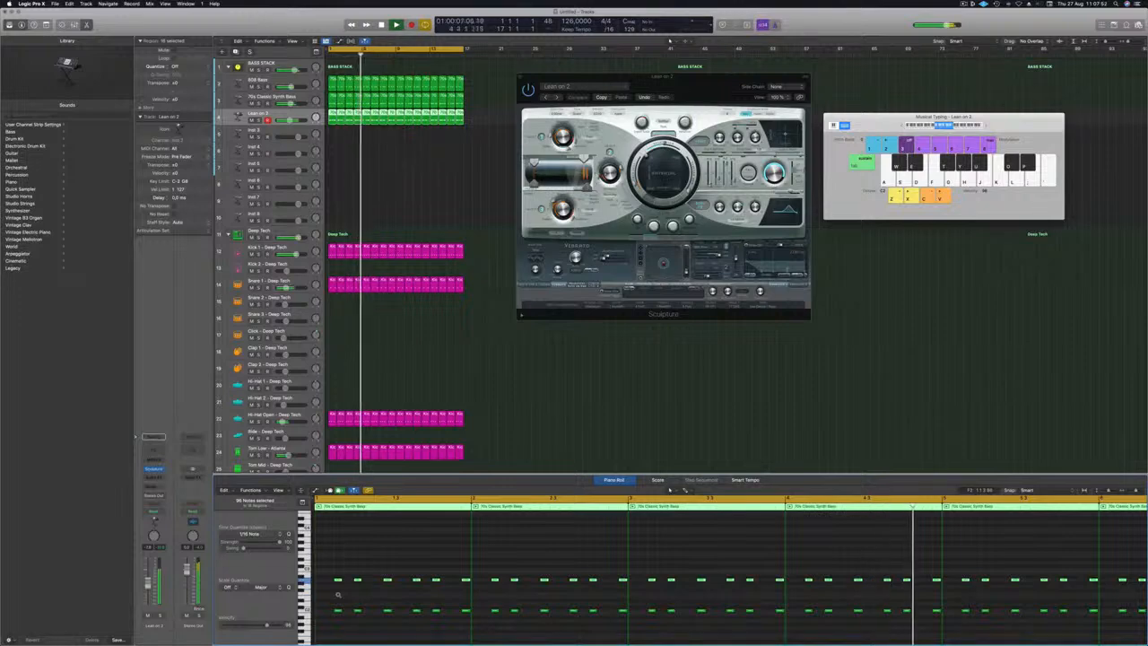
{"action": "key", "text": "alt+Down"}
{"action": "key", "text": "alt+Down"}
{"action": "key", "text": "alt+Down"}
{"action": "key", "text": "alt+Down"}
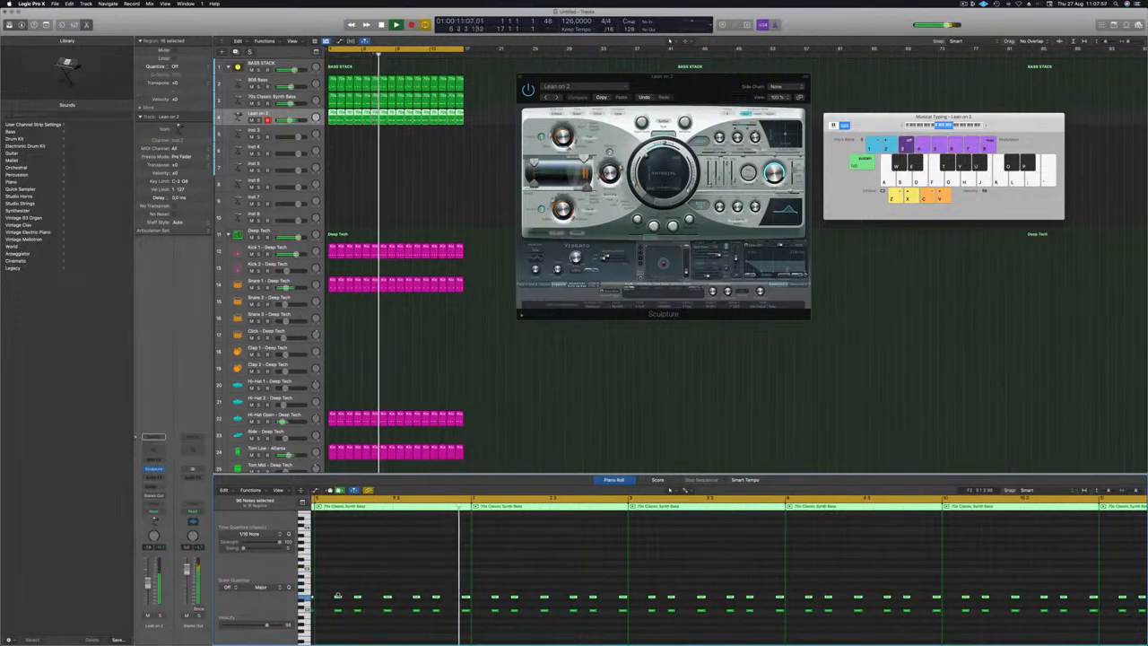
{"action": "key", "text": "alt+Down"}
{"action": "key", "text": "alt+Down"}
{"action": "key", "text": "alt+Down"}
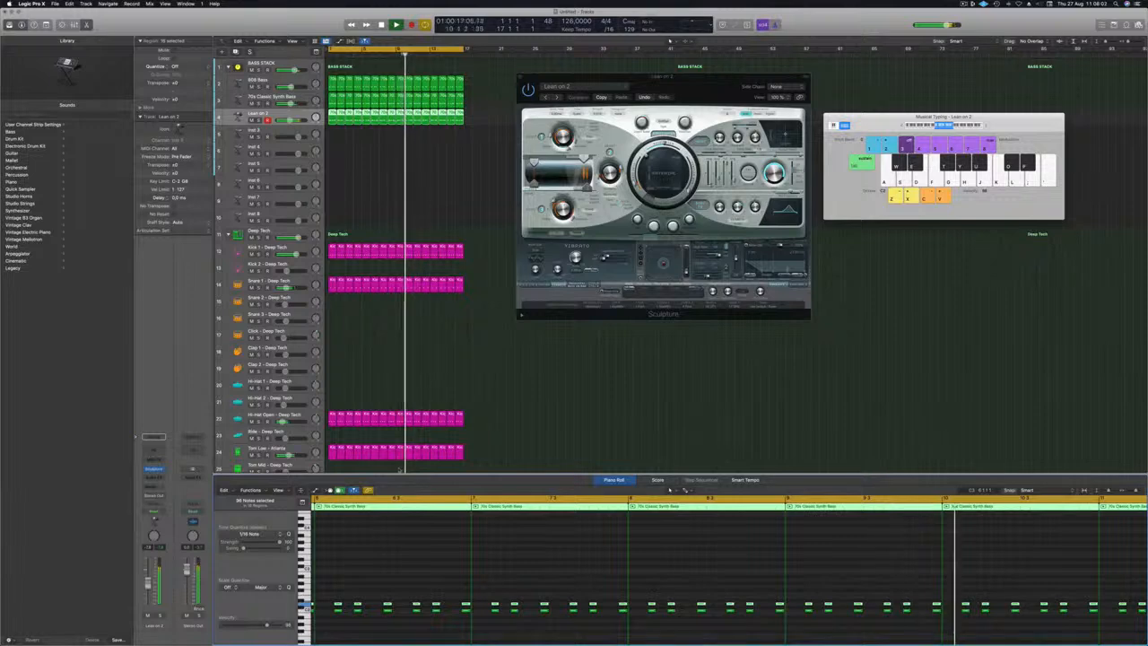
- Solo the Lean on 2 track to check its harmony, unsolo it, and close the Sculpture window
{"action": "key", "text": "s"}
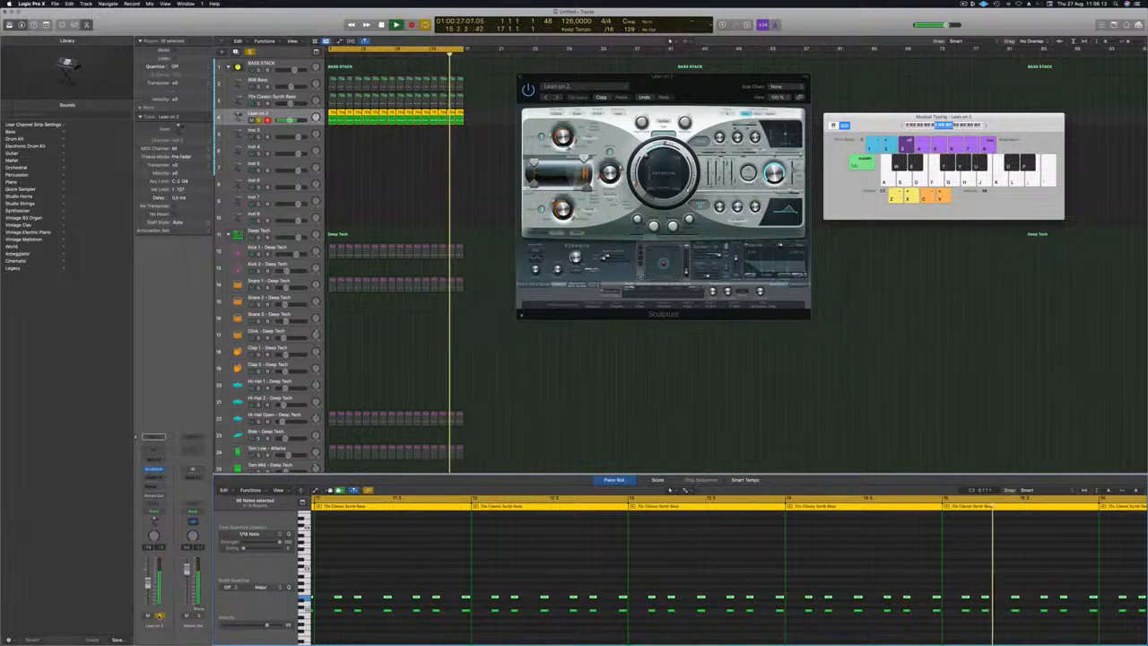
{"action": "left_click", "coordinate": [258, 120]}
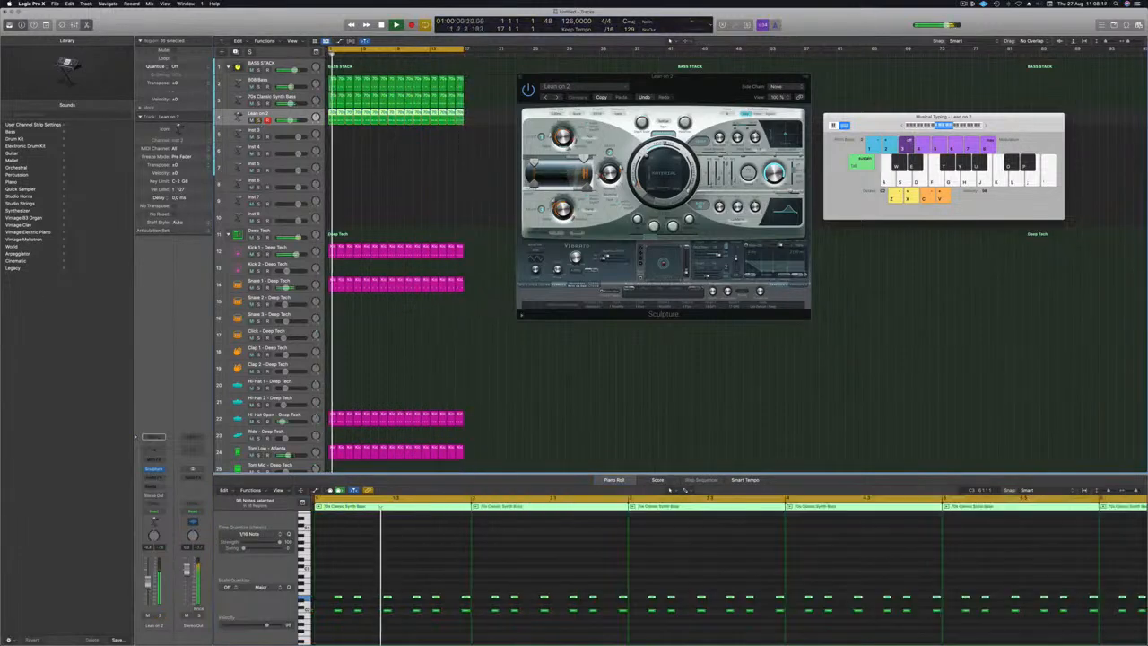
{"action": "left_click_drag", "start_coordinate": [536, 76], "coordinate": [407, 103]}
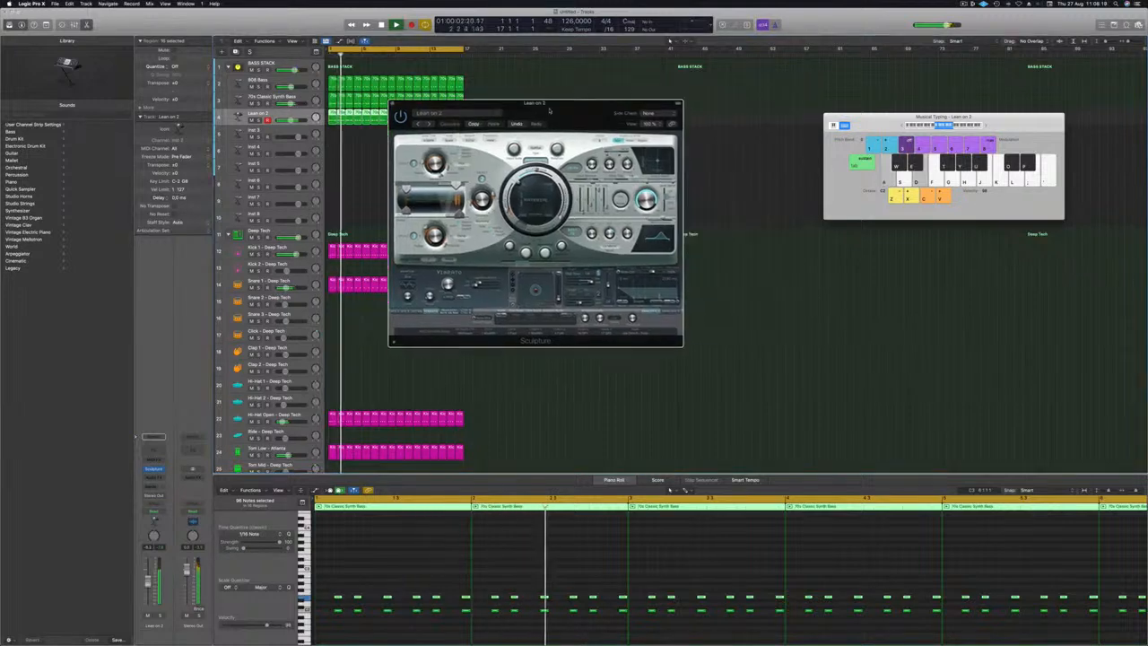
{"action": "left_click", "coordinate": [392, 103]}
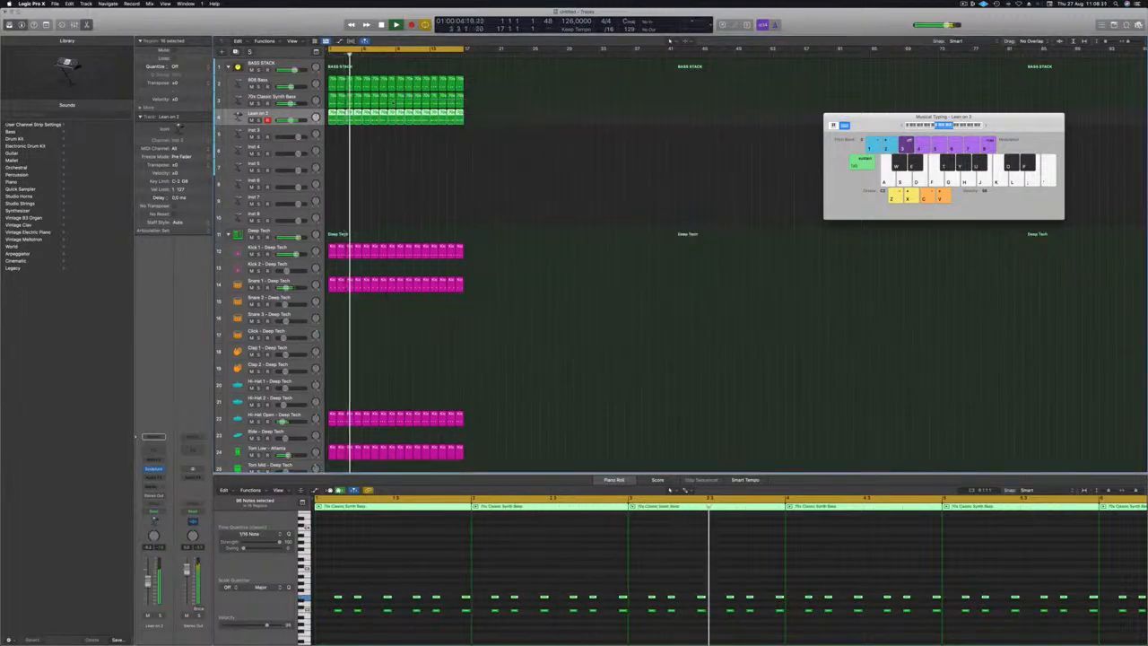
- Add a Channel EQ to Lean on 2 with a low cut at about 138 Hz and 18 dB/Oct, and restart playback
{"action": "left_click", "coordinate": [153, 449]}
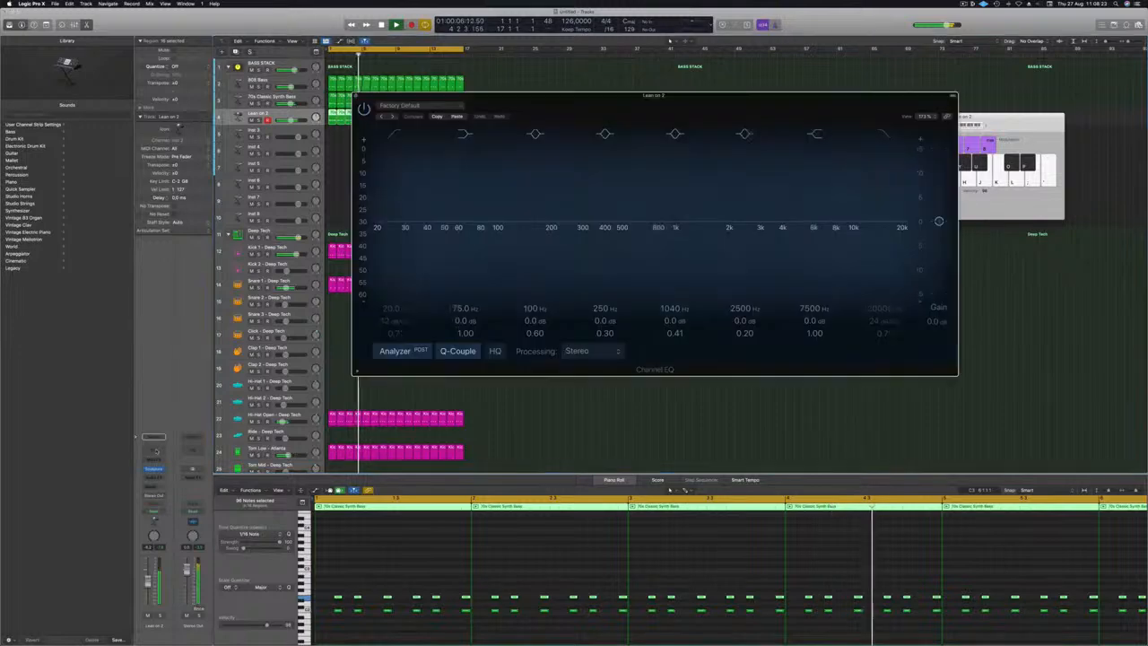
{"action": "left_click_drag", "start_coordinate": [669, 96], "coordinate": [625, 82]}
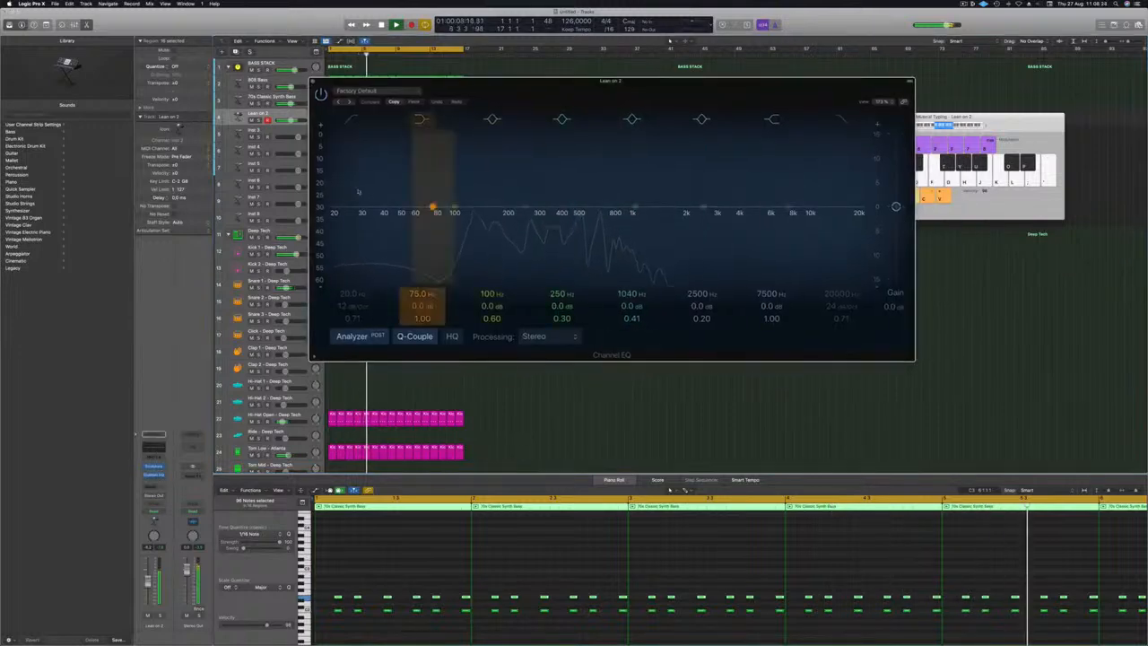
{"action": "left_click", "coordinate": [354, 120]}
{"action": "left_click_drag", "start_coordinate": [346, 206], "coordinate": [489, 200]}
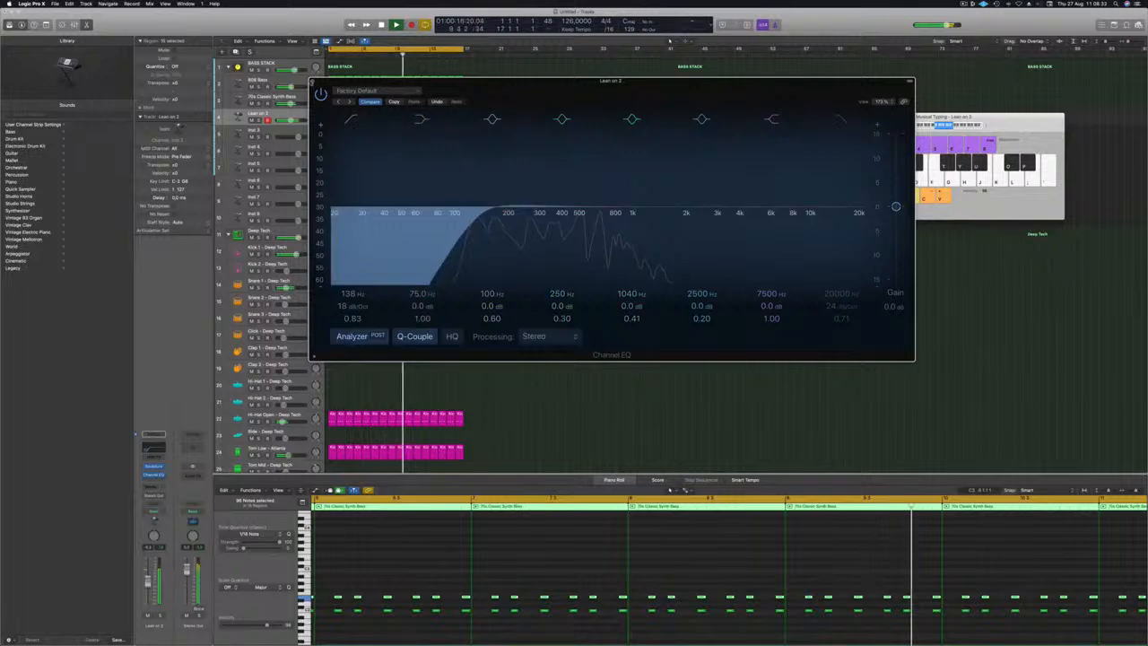
{"action": "key", "text": "super+w"}
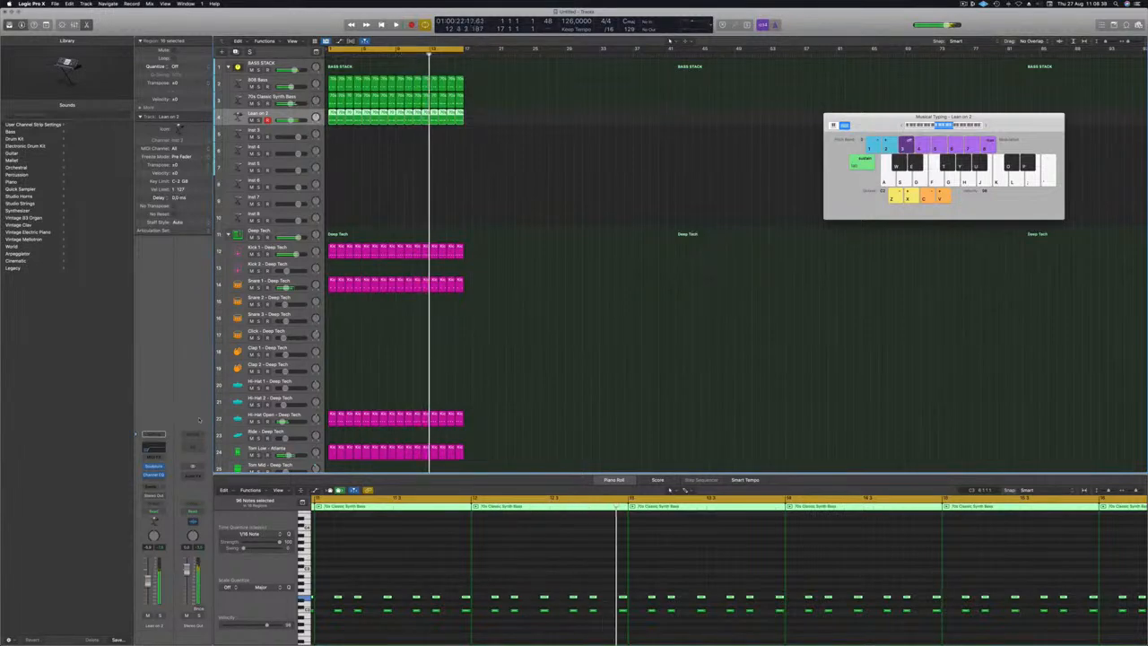
{"action": "key", "text": "Return"}
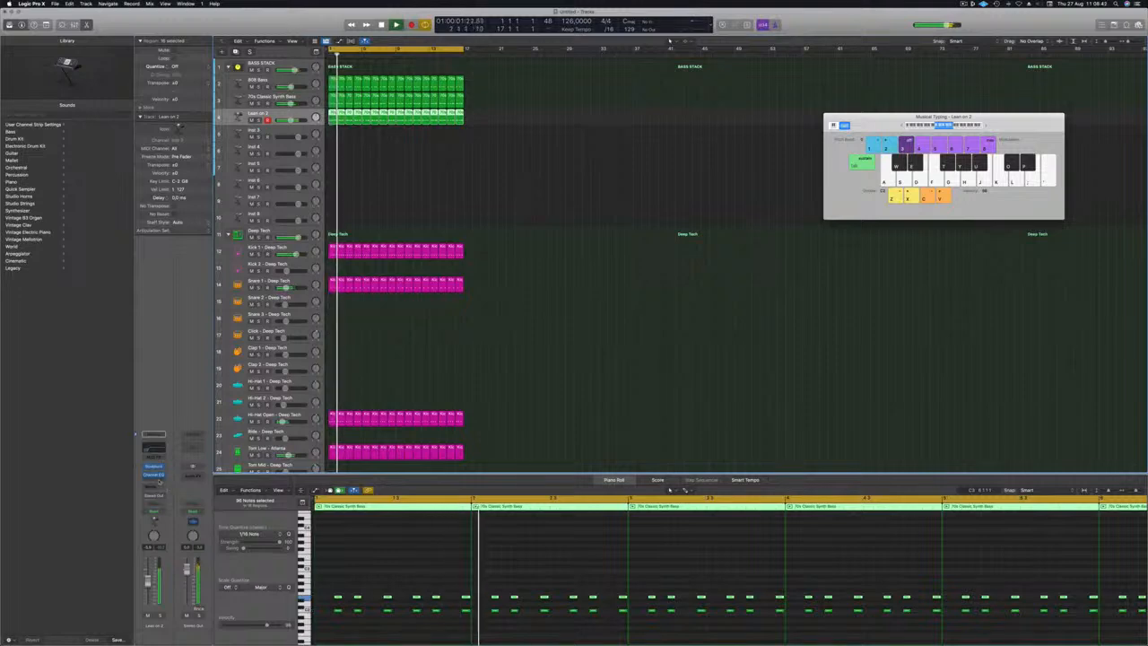
- Insert a stereo Delay Designer after the Channel EQ on the Lean on 2 track
{"action": "left_click", "coordinate": [159, 481]}
{"action": "mouse_move", "coordinate": [172, 508]}
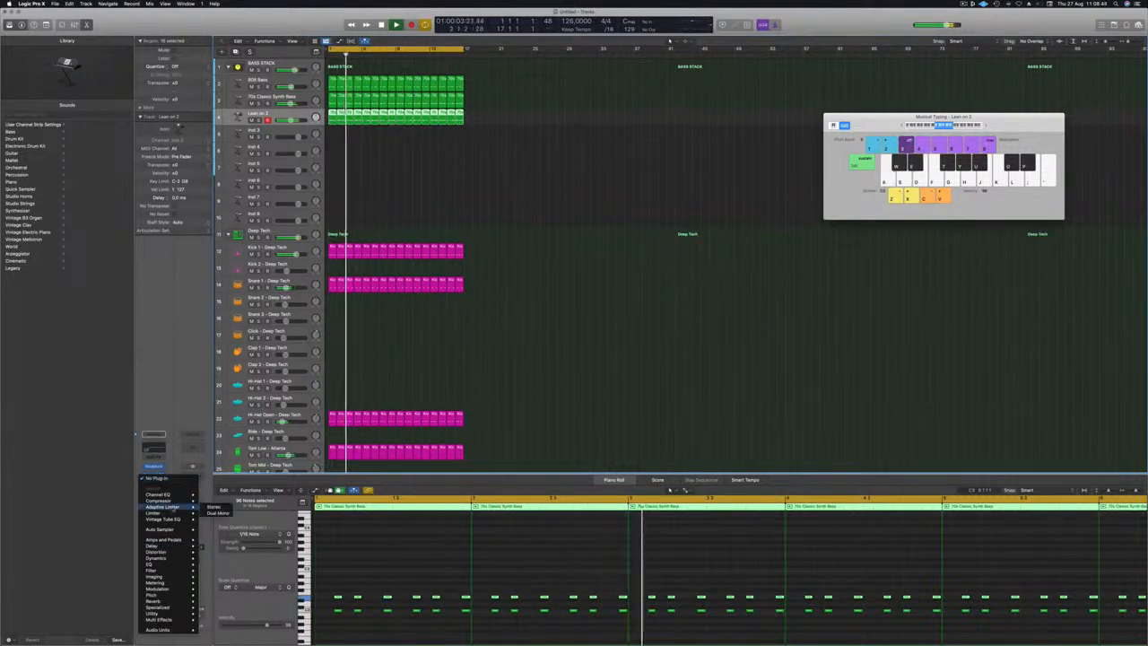
{"action": "mouse_move", "coordinate": [158, 558]}
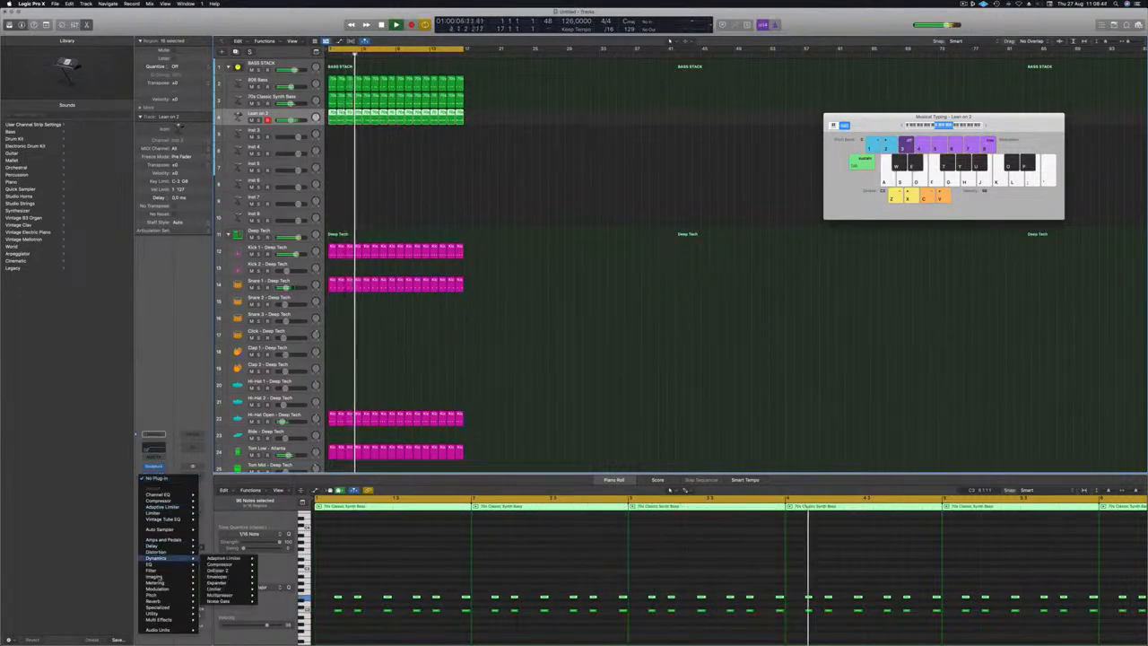
{"action": "mouse_move", "coordinate": [224, 546]}
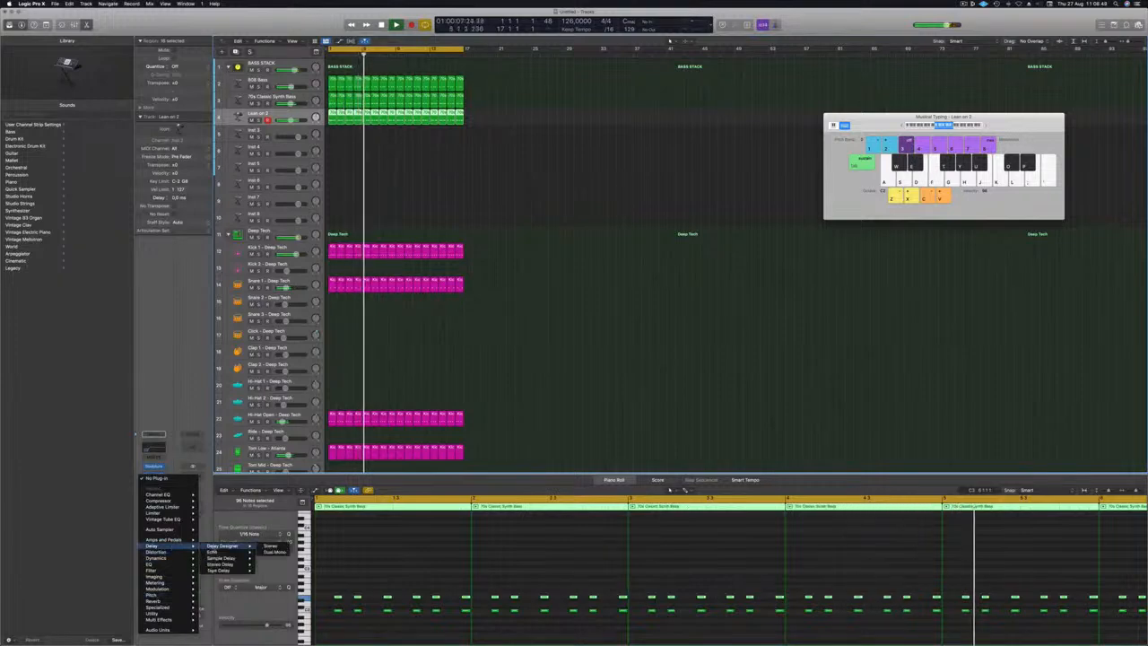
{"action": "left_click", "coordinate": [269, 545]}
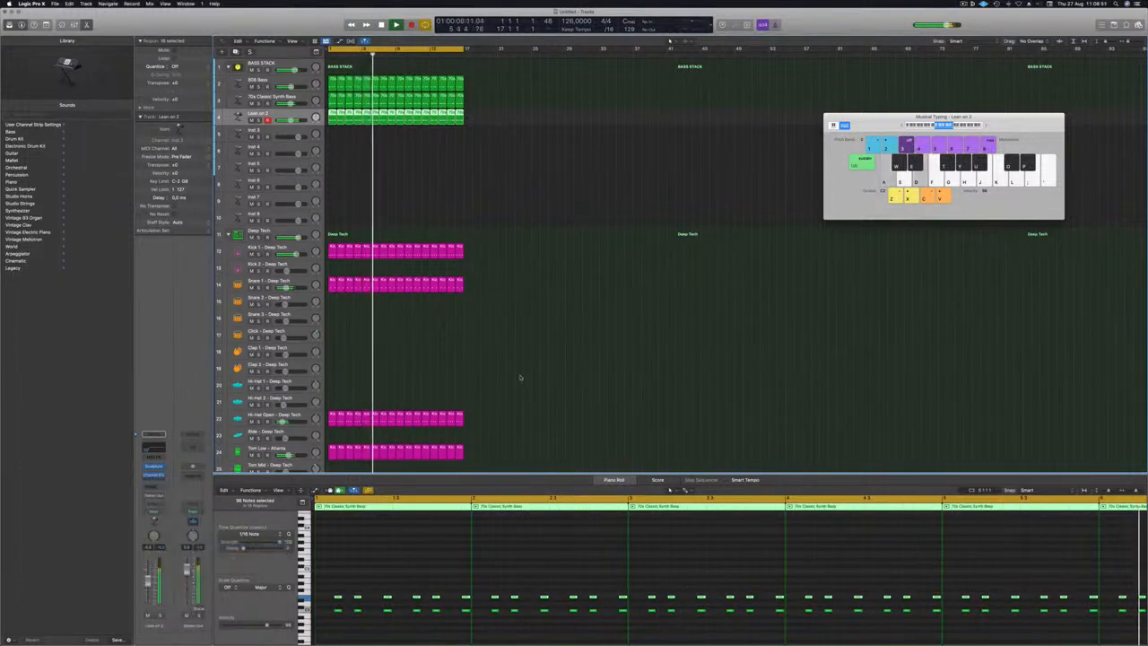
{"action": "left_click_drag", "start_coordinate": [521, 105], "coordinate": [564, 145]}
- Audition the simple Delay Designer pan presets during playback, including 1/4 Simple Pan and 1/8 Alternating Pan, and adjust the mix level
{"action": "left_click", "coordinate": [440, 161]}
{"action": "left_click_drag", "start_coordinate": [532, 150], "coordinate": [533, 150]}
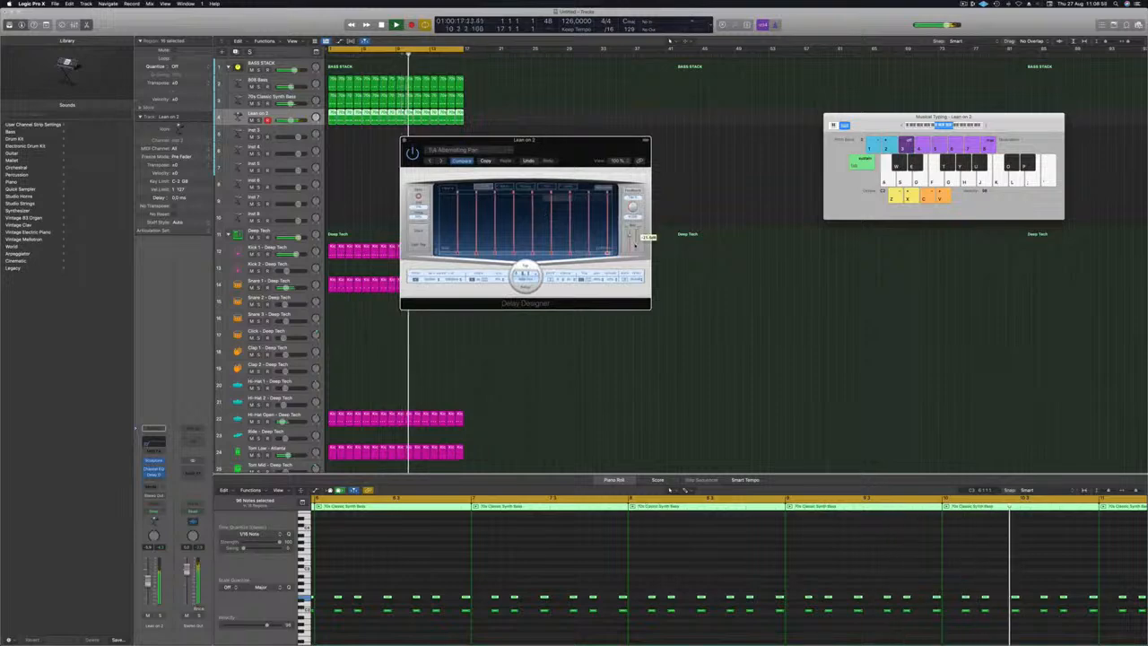
{"action": "left_click", "coordinate": [442, 162]}
{"action": "left_click_drag", "start_coordinate": [487, 150], "coordinate": [503, 140]}
{"action": "left_click", "coordinate": [457, 152]}
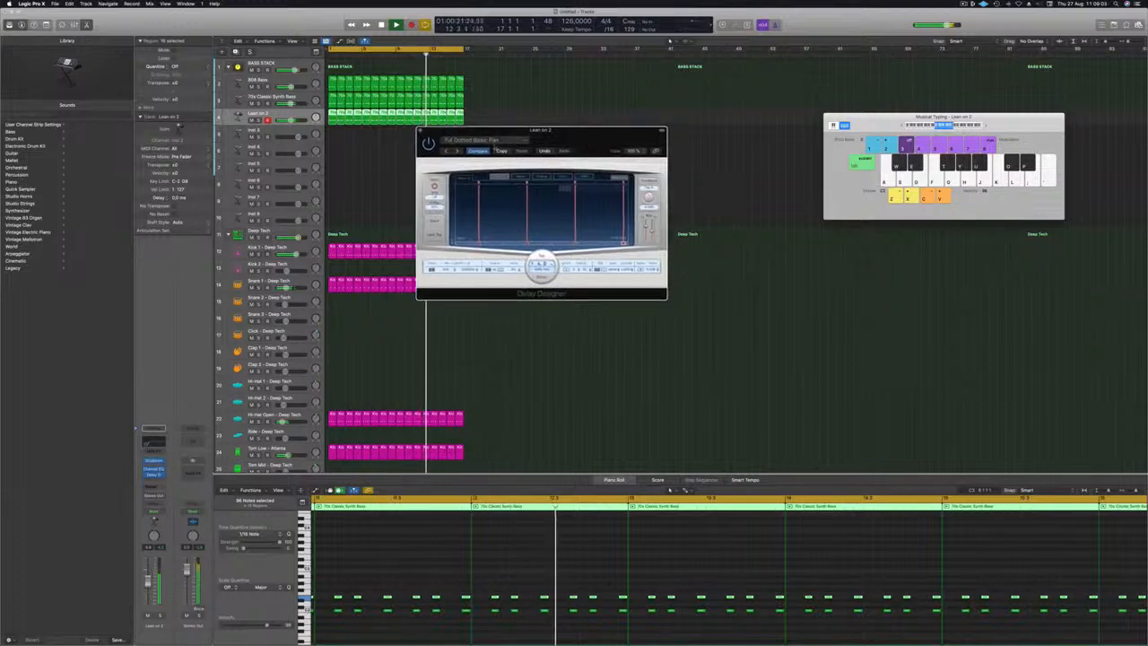
{"action": "left_click", "coordinate": [457, 151]}
{"action": "left_click_drag", "start_coordinate": [589, 142], "coordinate": [580, 143]}
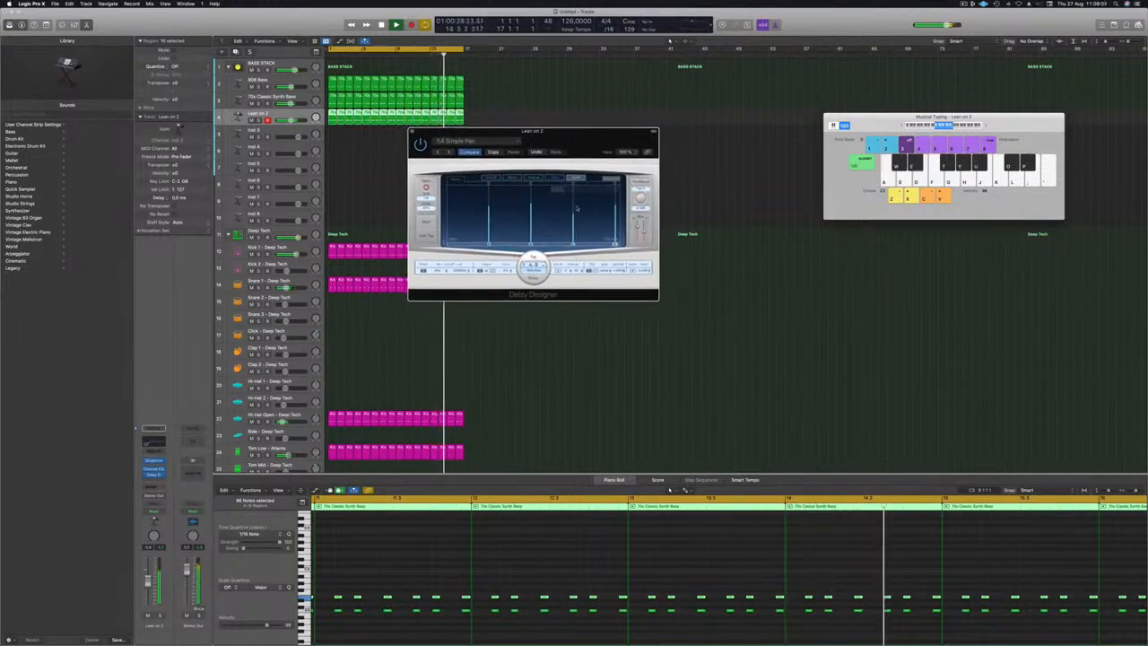
{"action": "left_click_drag", "start_coordinate": [640, 225], "coordinate": [637, 221]}
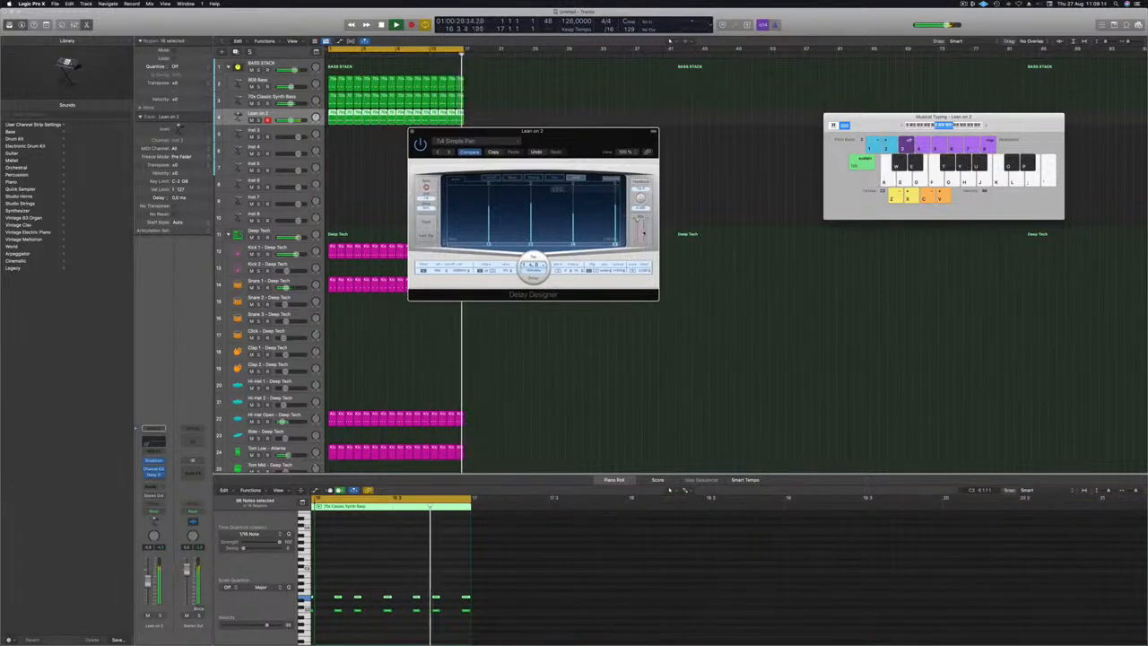
{"action": "left_click", "coordinate": [450, 151]}
{"action": "left_click_drag", "start_coordinate": [459, 155], "coordinate": [448, 152]}
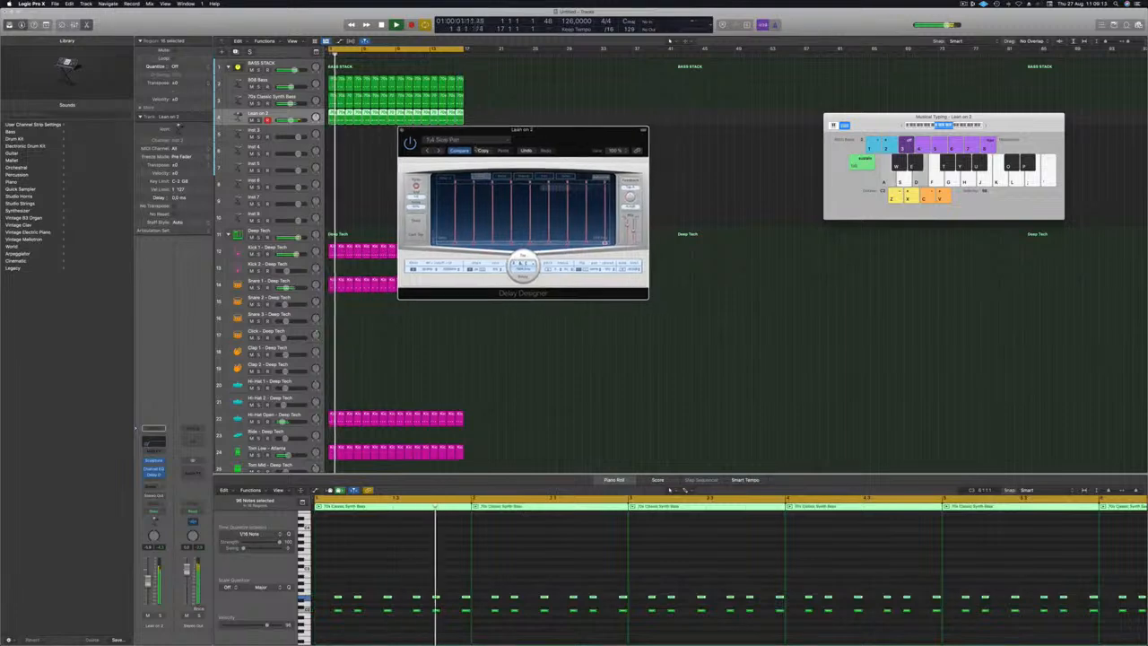
{"action": "left_click", "coordinate": [449, 151]}
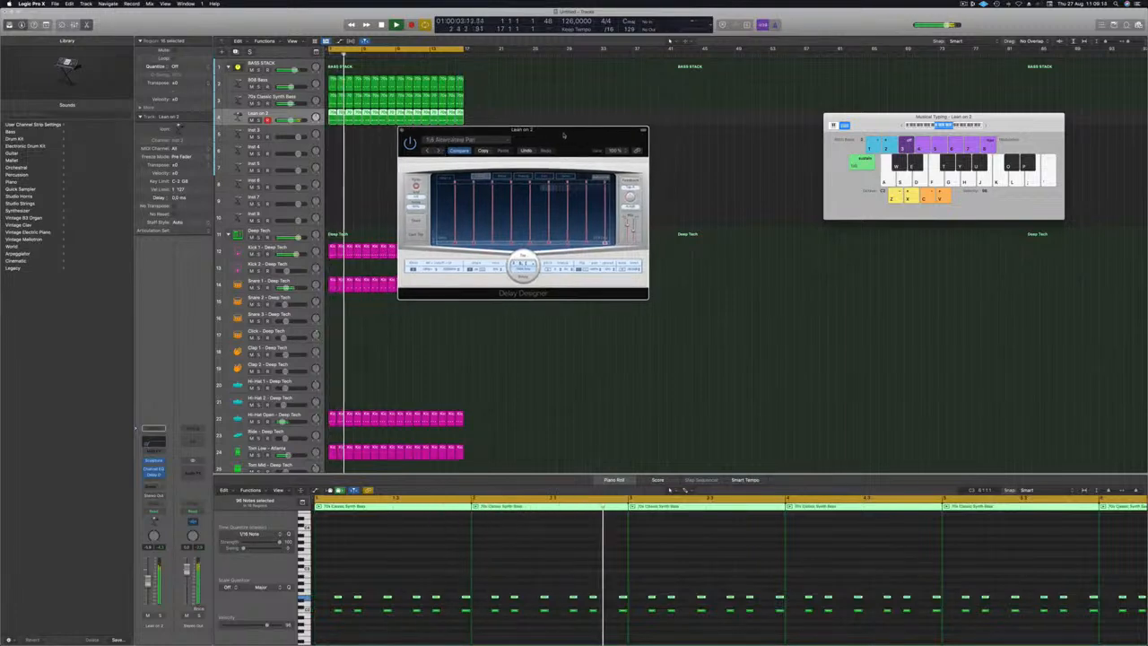
- Audition the complex Delay Designer presets from Beat Rumble through Ease Out during playback
{"action": "left_click", "coordinate": [467, 139]}
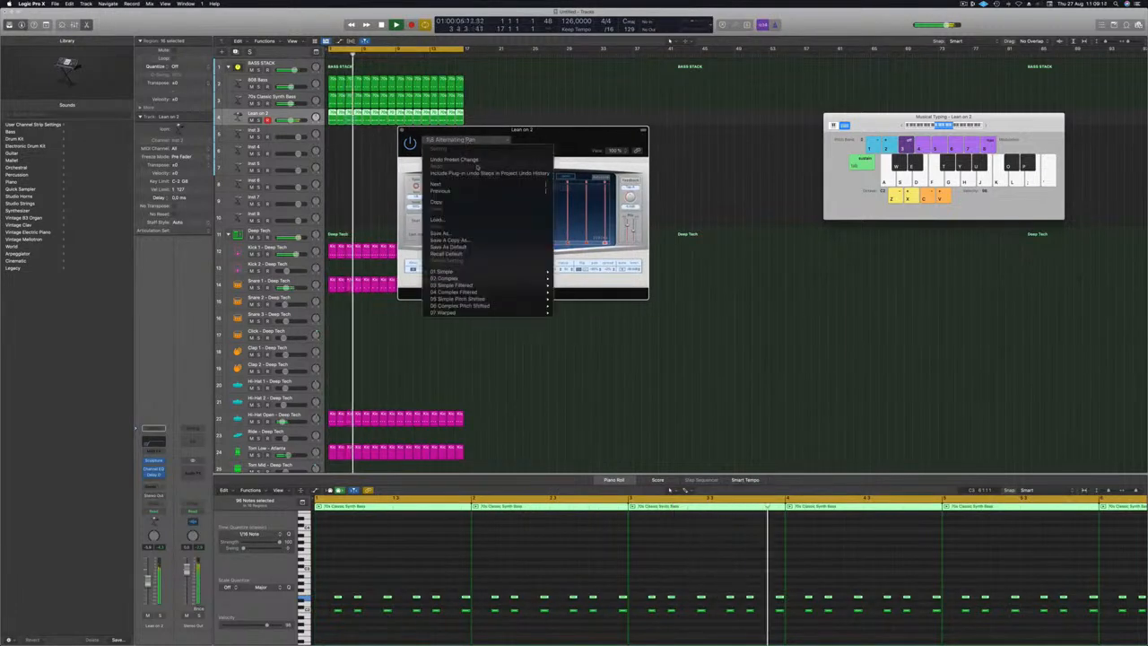
{"action": "mouse_move", "coordinate": [481, 280]}
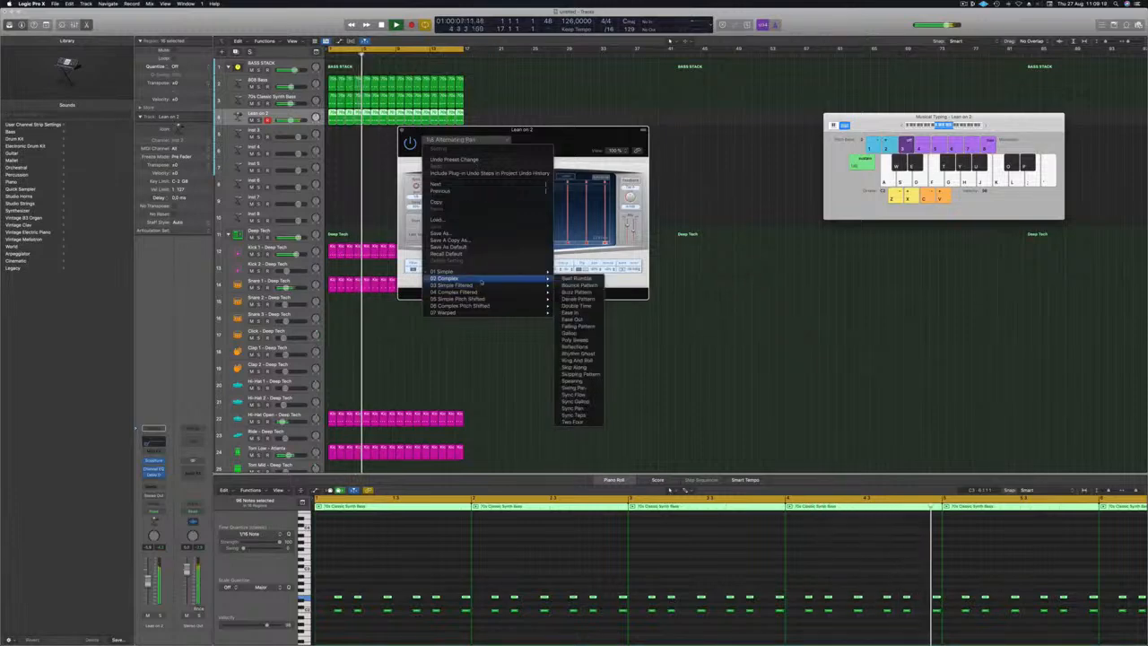
{"action": "left_click", "coordinate": [572, 278]}
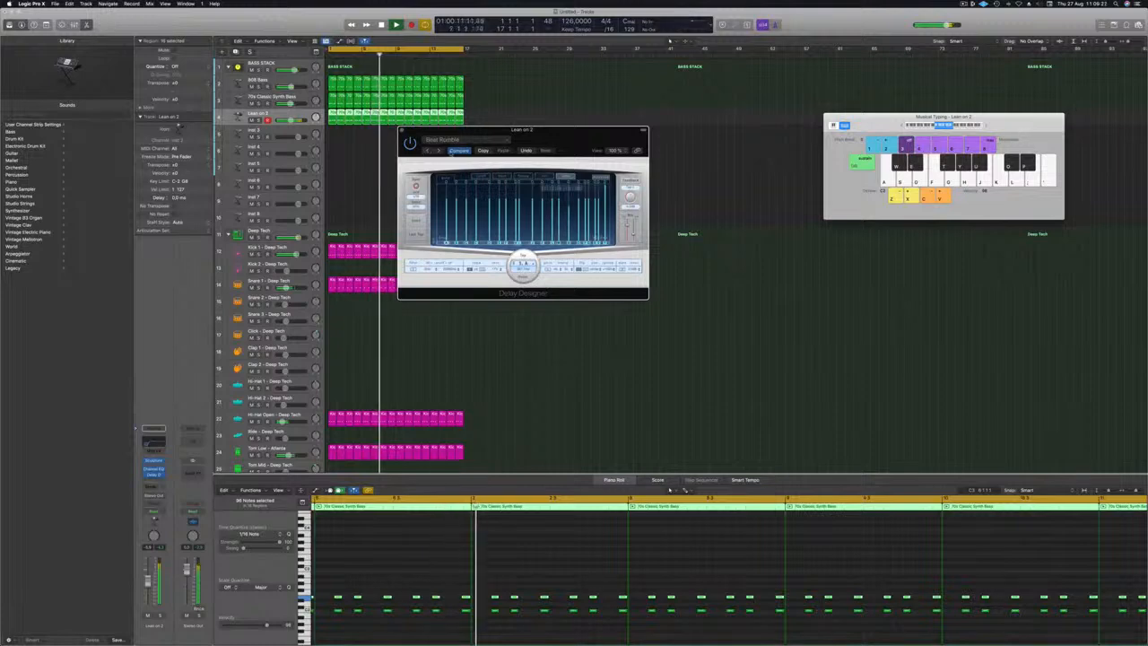
{"action": "left_click", "coordinate": [438, 151]}
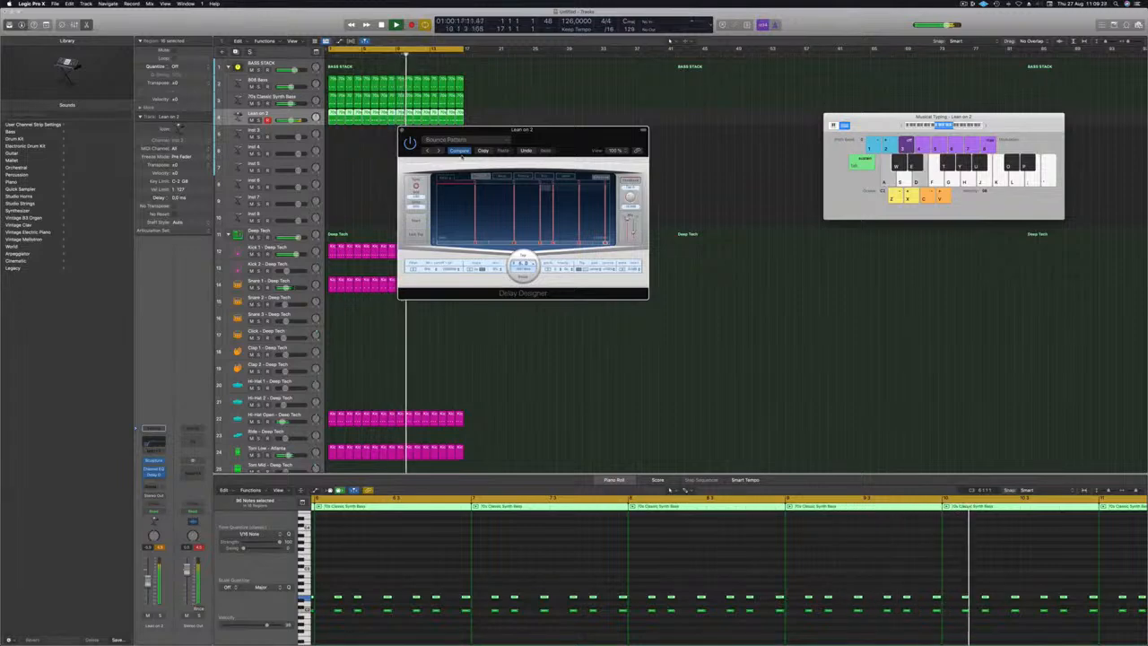
{"action": "left_click", "coordinate": [440, 151]}
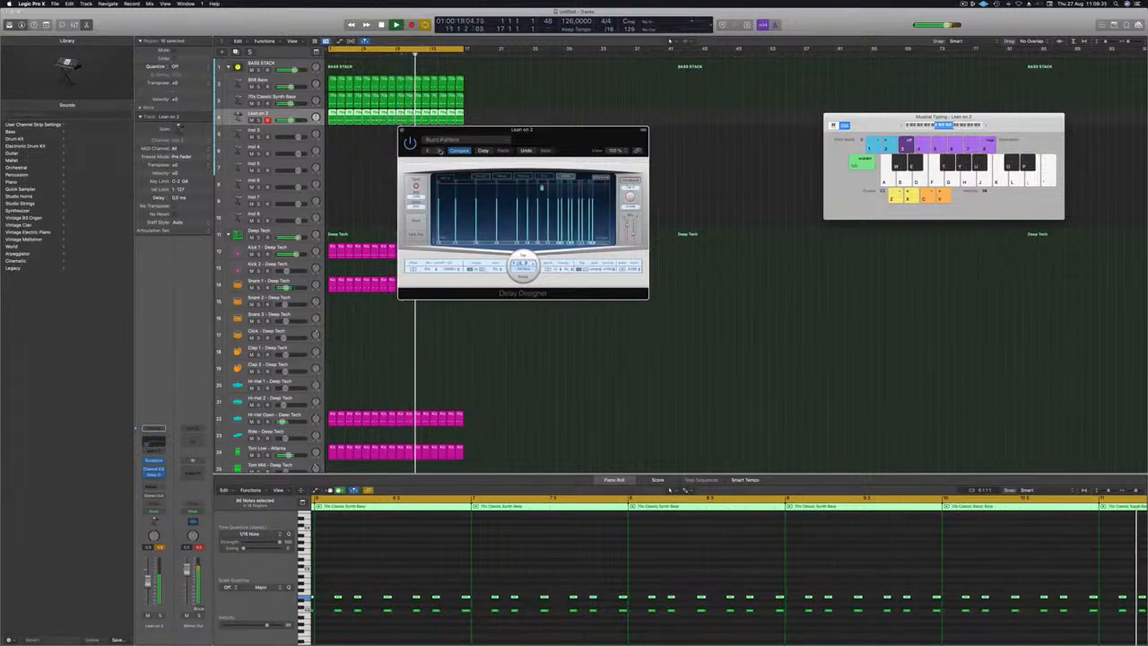
{"action": "left_click", "coordinate": [439, 151]}
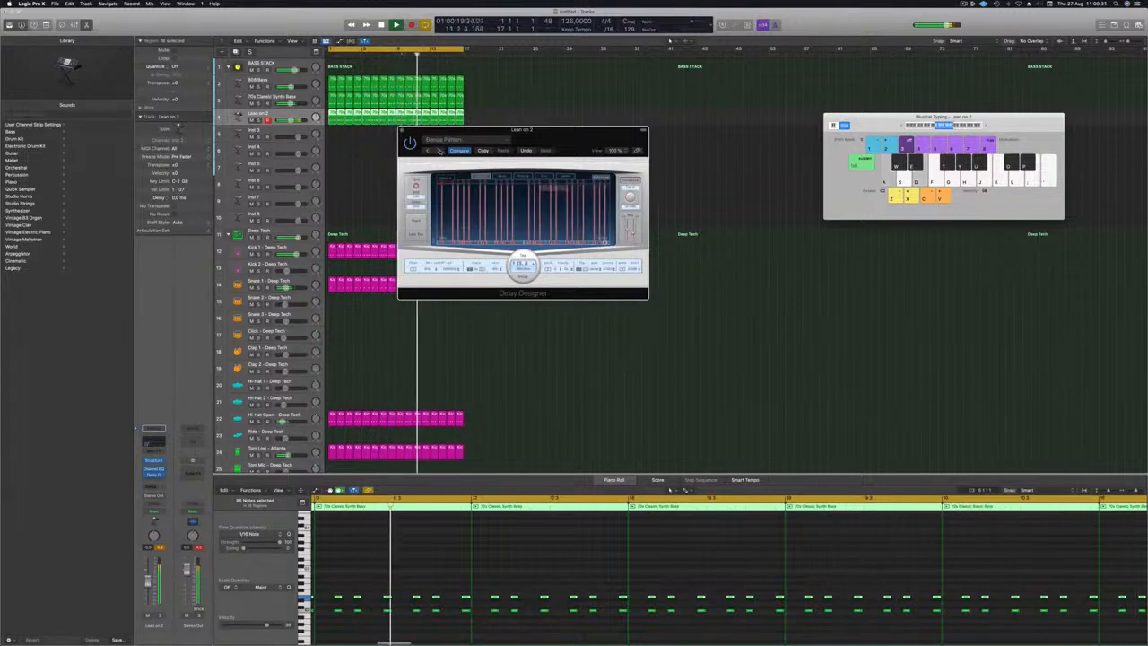
{"action": "left_click", "coordinate": [439, 151]}
{"action": "left_click_drag", "start_coordinate": [562, 140], "coordinate": [583, 146]}
{"action": "left_click", "coordinate": [466, 165]}
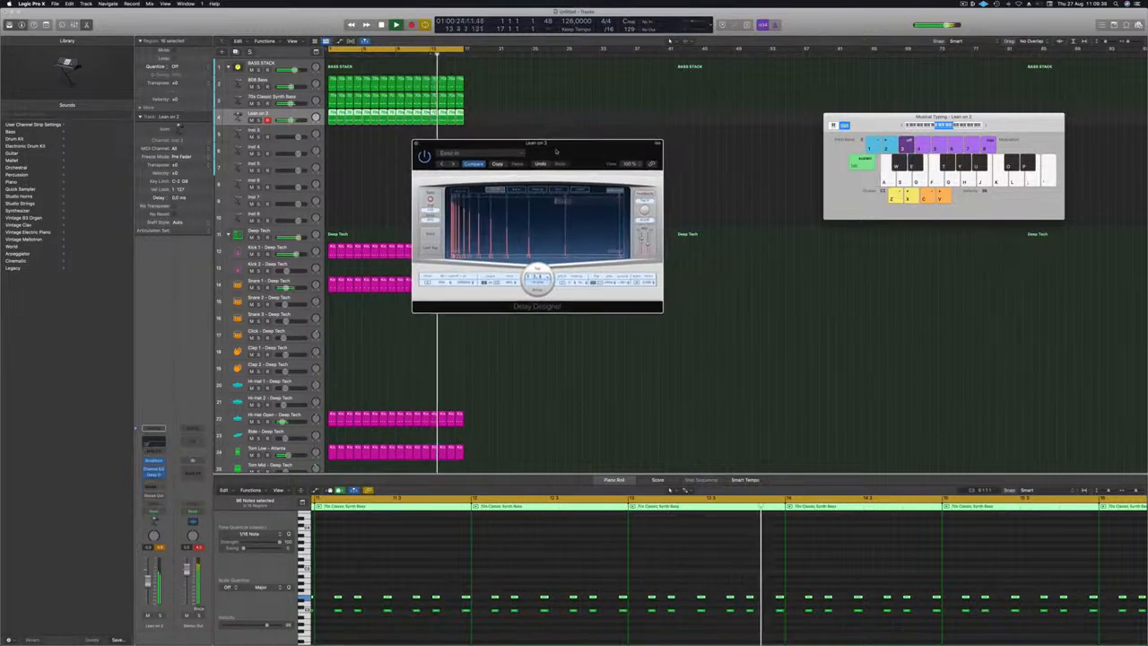
- Load the simple filtered preset 1/8 Dotted Filter Pan in Delay Designer and close the plug-in window
{"action": "left_click", "coordinate": [476, 153]}
{"action": "mouse_move", "coordinate": [510, 306]}
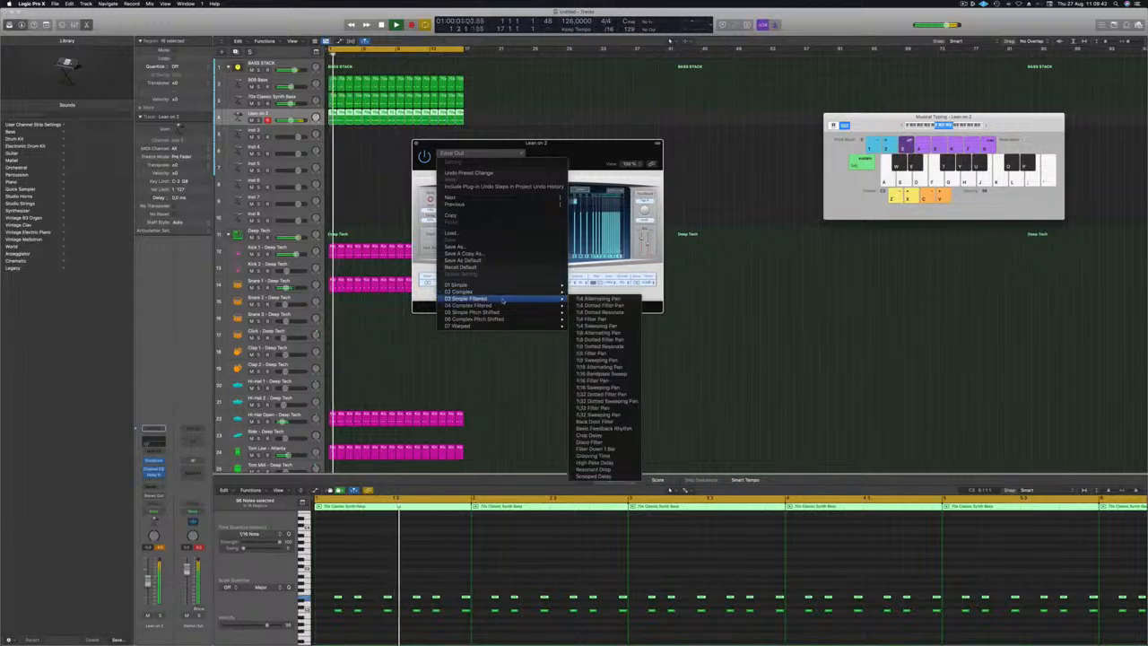
{"action": "left_click", "coordinate": [600, 339]}
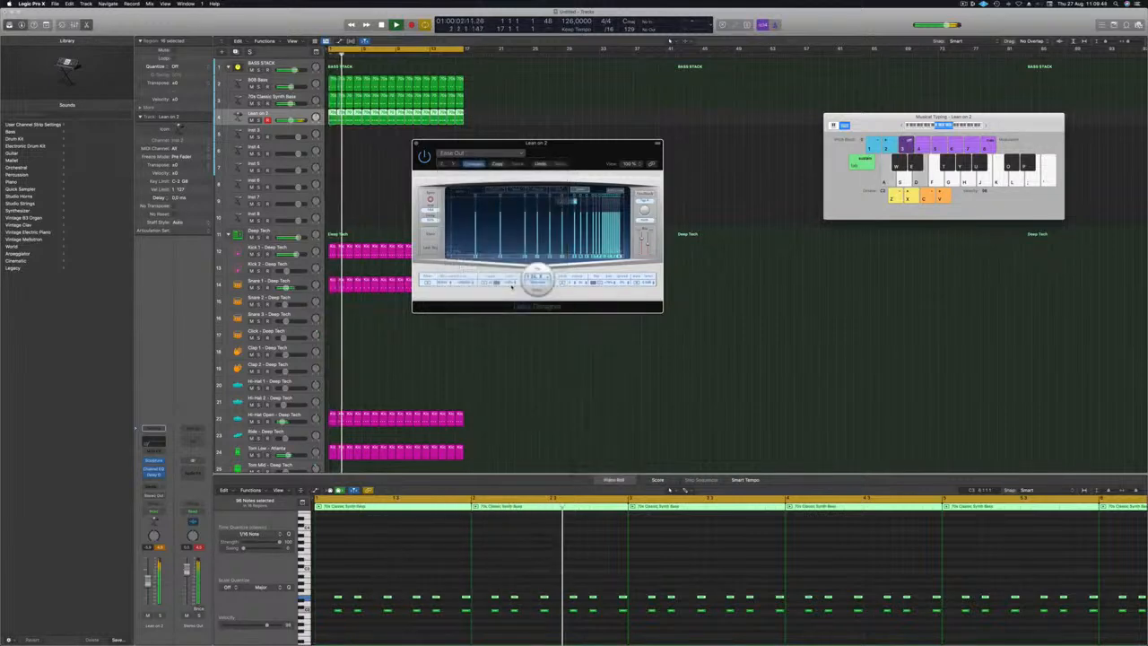
{"action": "left_click_drag", "start_coordinate": [566, 147], "coordinate": [581, 156]}
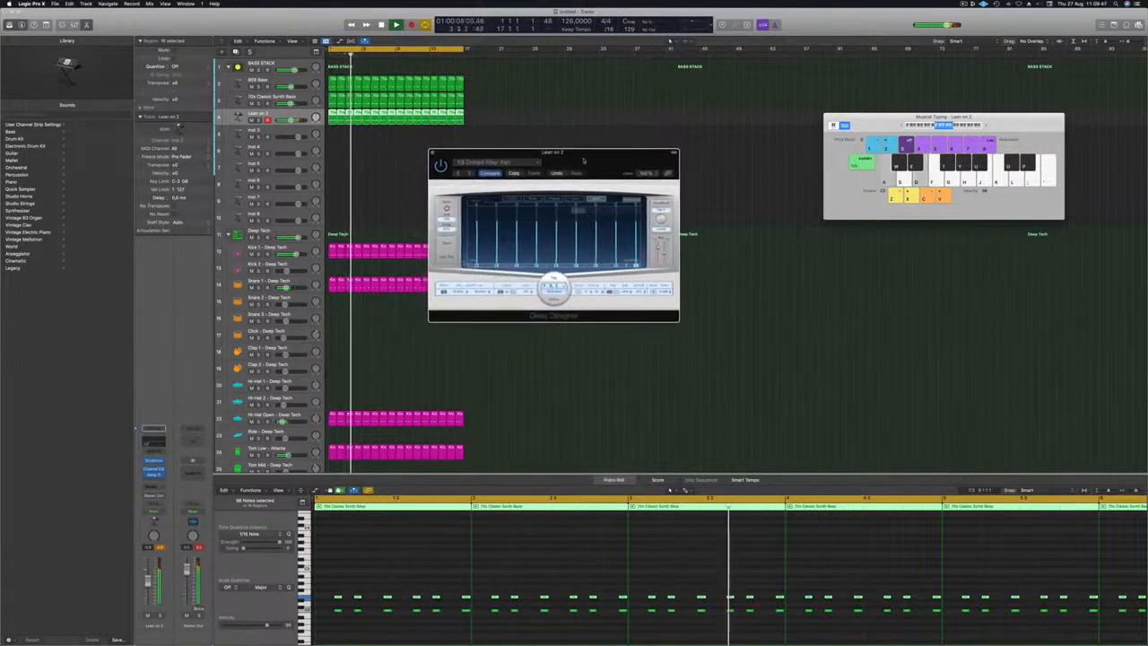
{"action": "left_click", "coordinate": [432, 152]}
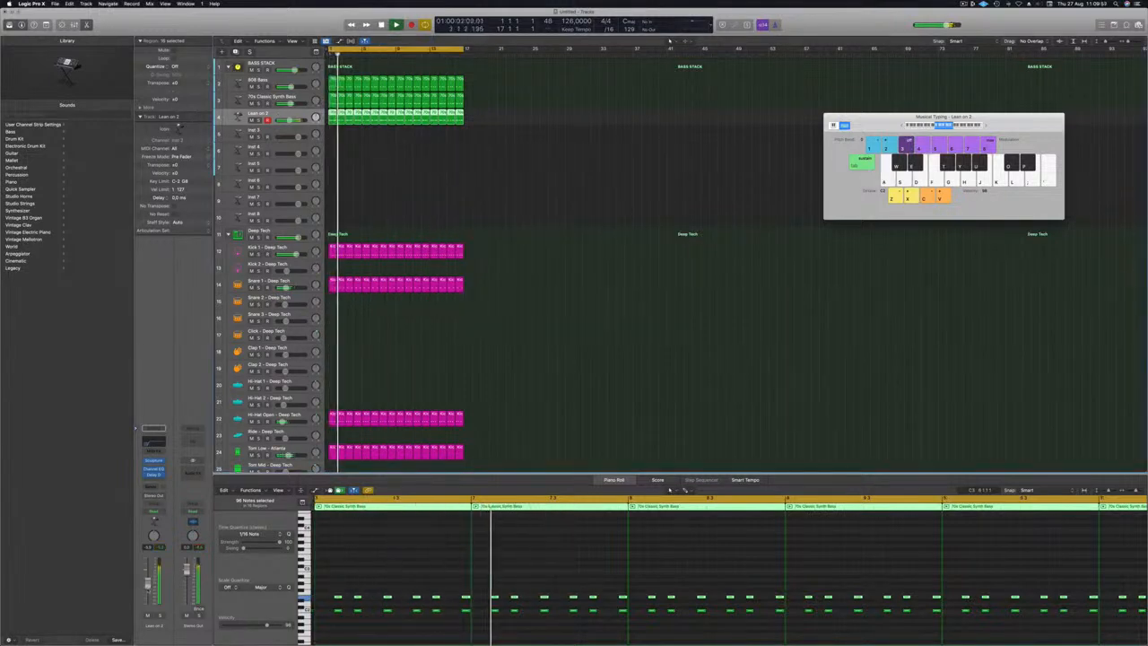
- Insert a Compressor on Lean on 2, place it first in the effects chain, and adjust its settings during playback
{"action": "left_click", "coordinate": [154, 479]}
{"action": "mouse_move", "coordinate": [160, 507]}
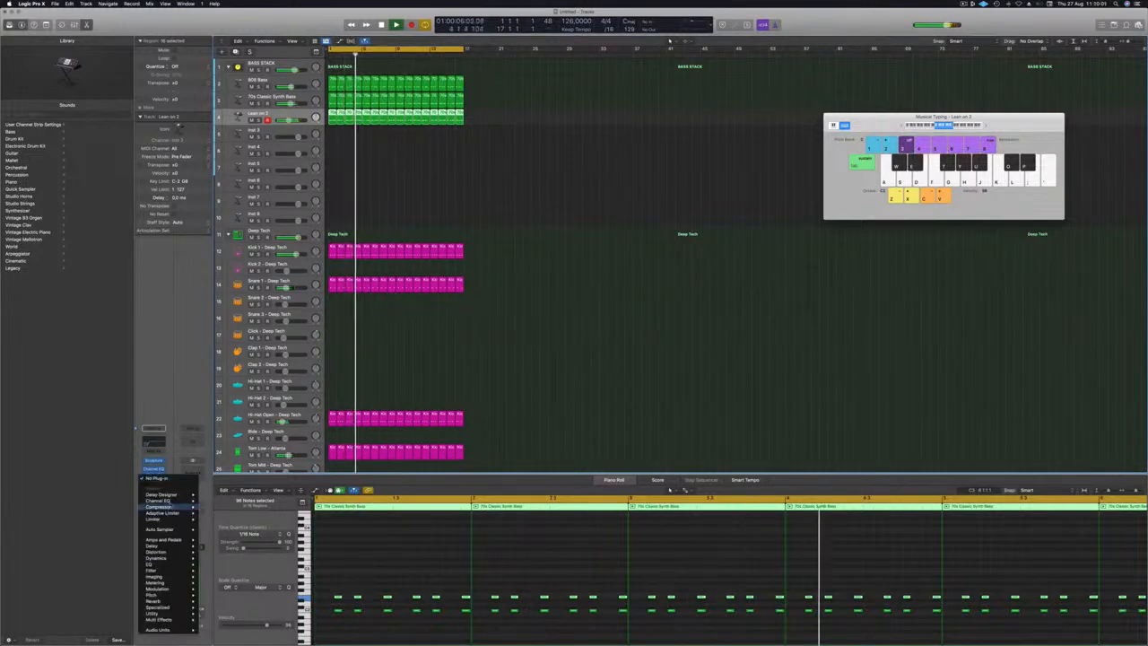
{"action": "left_click", "coordinate": [213, 508]}
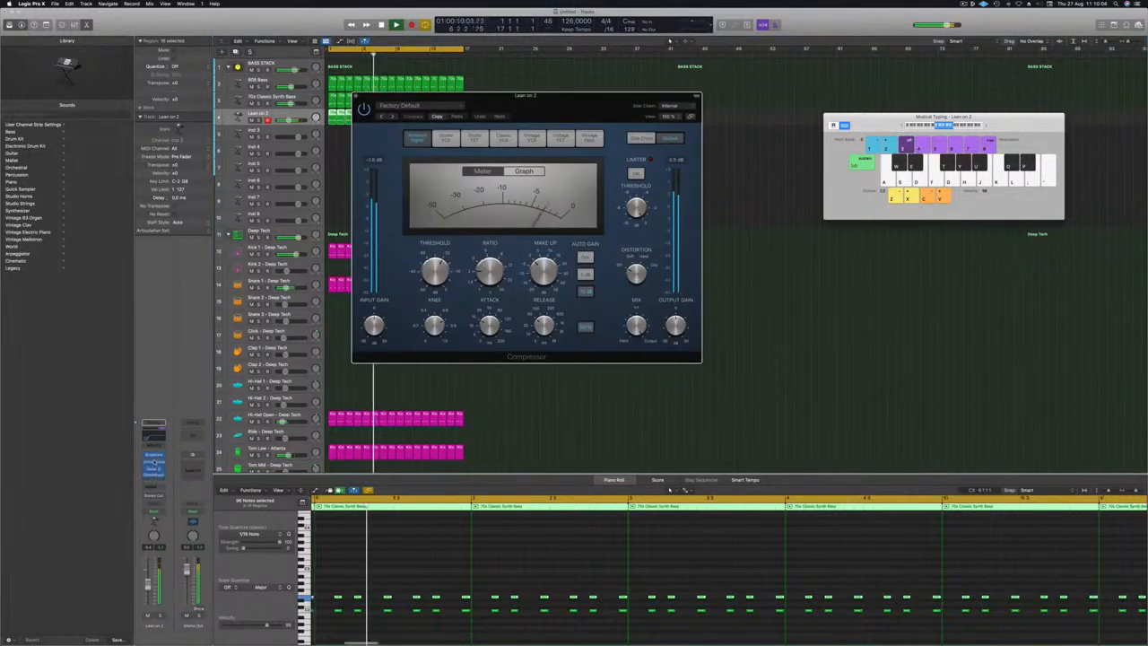
{"action": "left_click", "coordinate": [155, 462]}
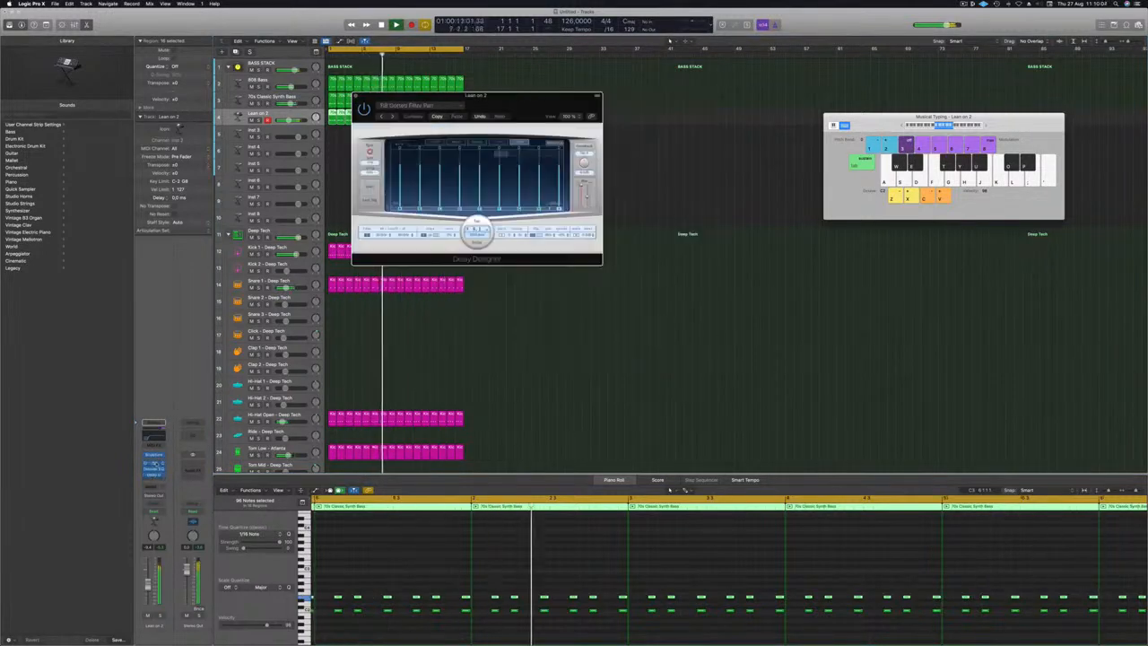
{"action": "left_click", "coordinate": [156, 464]}
{"action": "left_click_drag", "start_coordinate": [571, 115], "coordinate": [584, 115]}
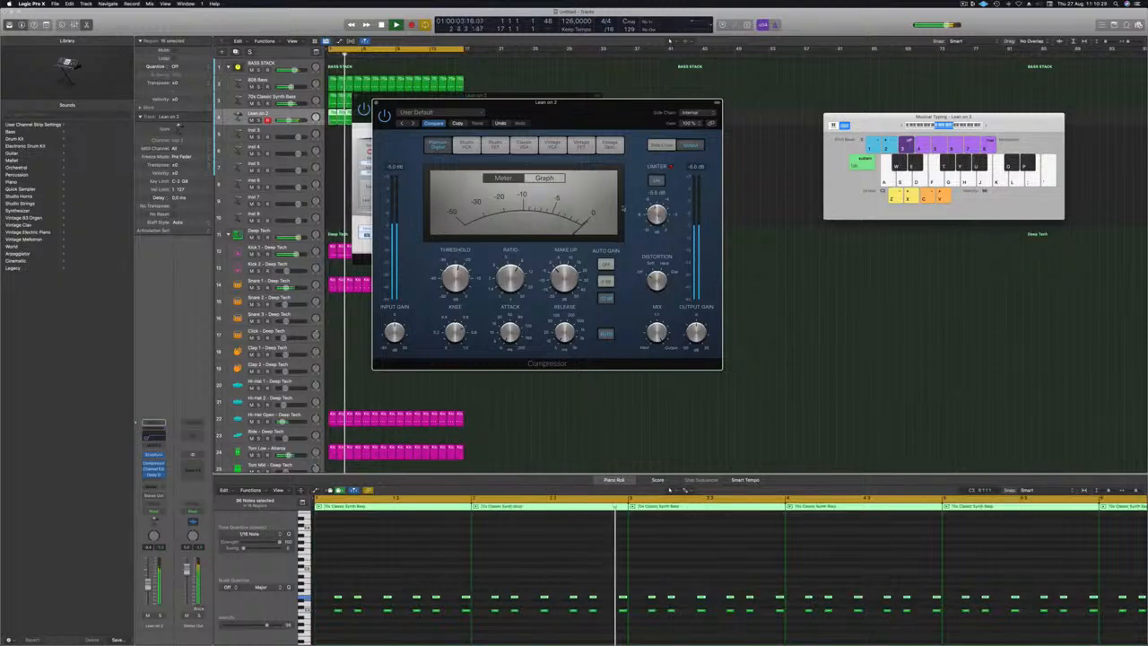
{"action": "left_click_drag", "start_coordinate": [603, 103], "coordinate": [652, 106]}
{"action": "key", "text": "space"}
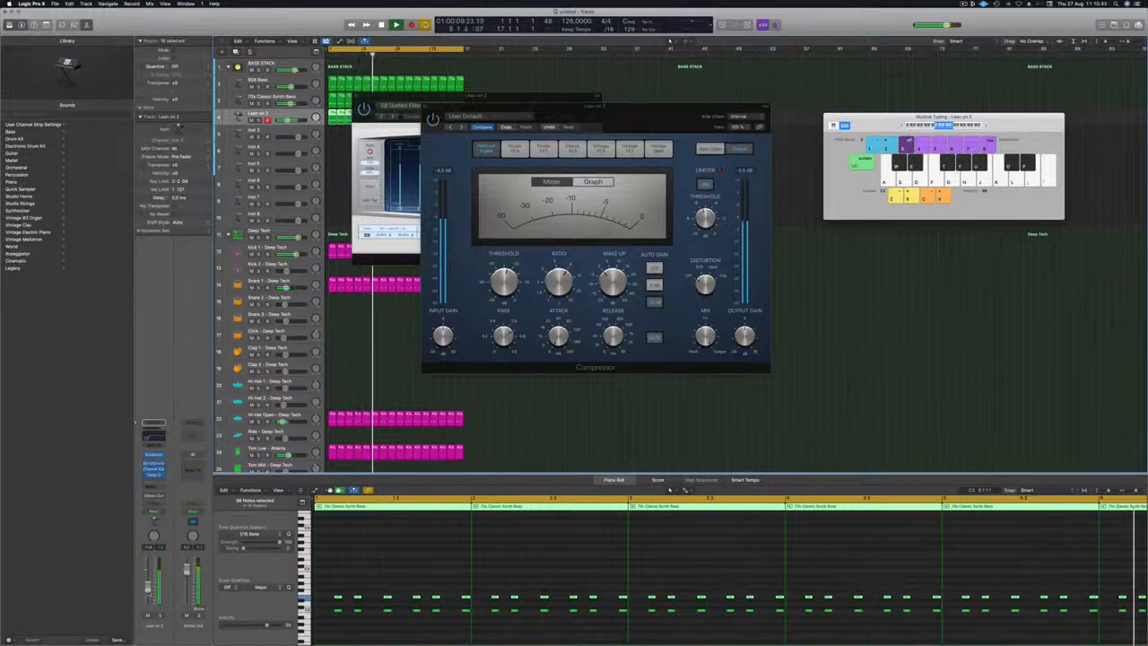
- Insert a second Compressor at the end of Lean on 2's effects chain and set its side chain to Inst 9
{"action": "left_click", "coordinate": [155, 464]}
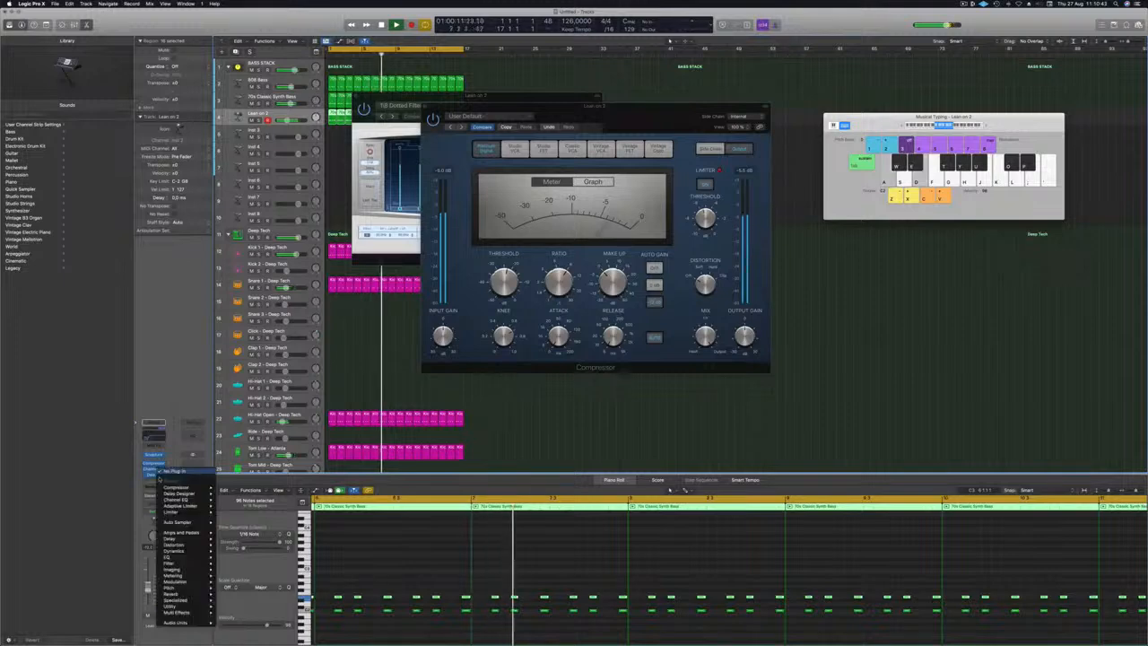
{"action": "mouse_move", "coordinate": [184, 487]}
{"action": "left_click", "coordinate": [235, 488]}
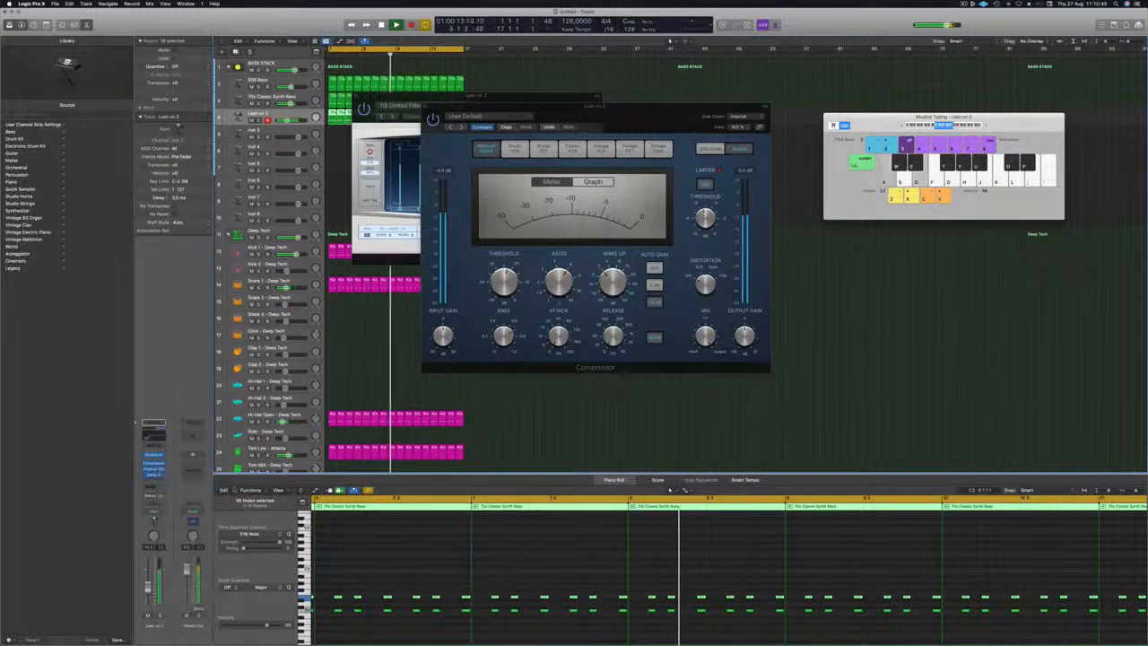
{"action": "left_click_drag", "start_coordinate": [563, 109], "coordinate": [599, 121]}
{"action": "left_click", "coordinate": [708, 121]}
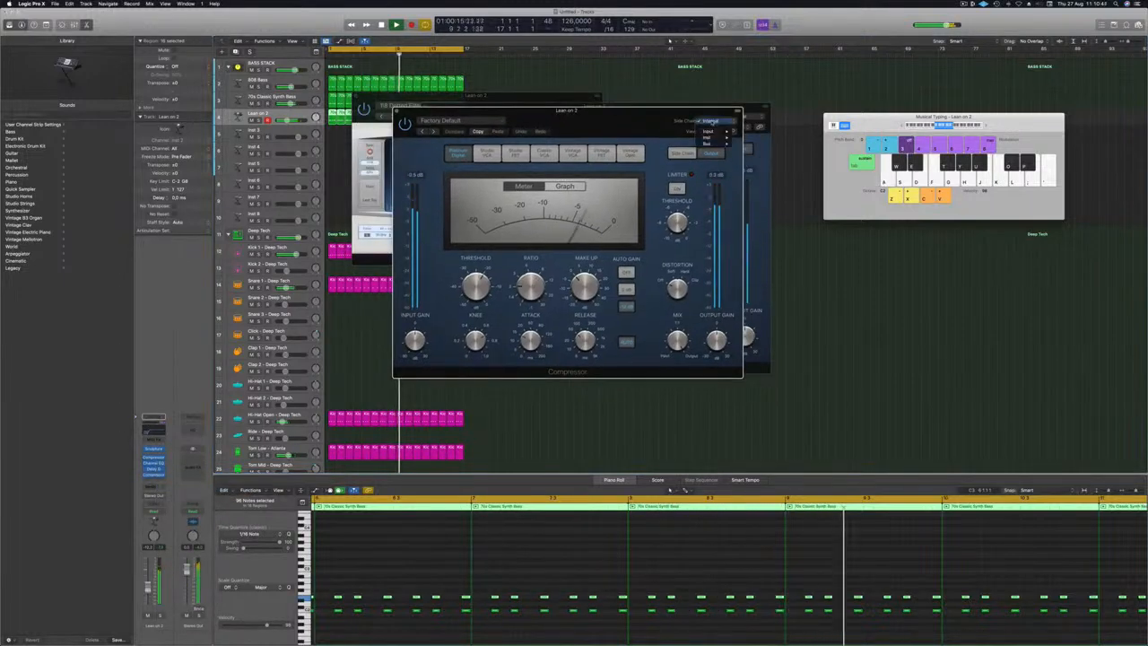
{"action": "mouse_move", "coordinate": [710, 137]}
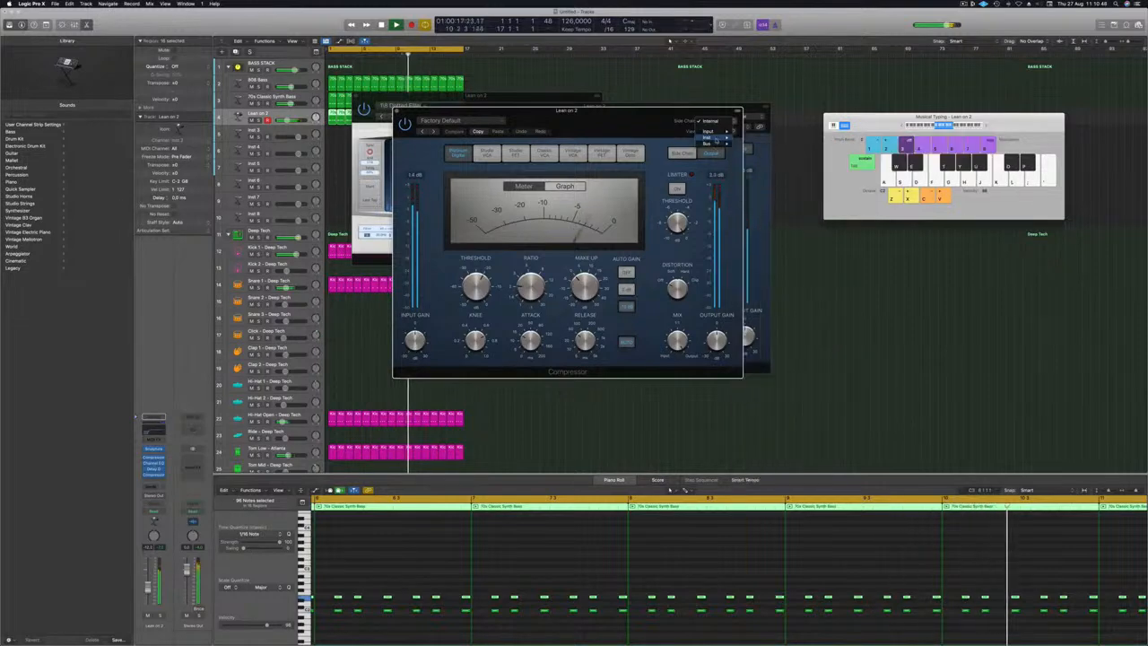
{"action": "left_click", "coordinate": [775, 182]}
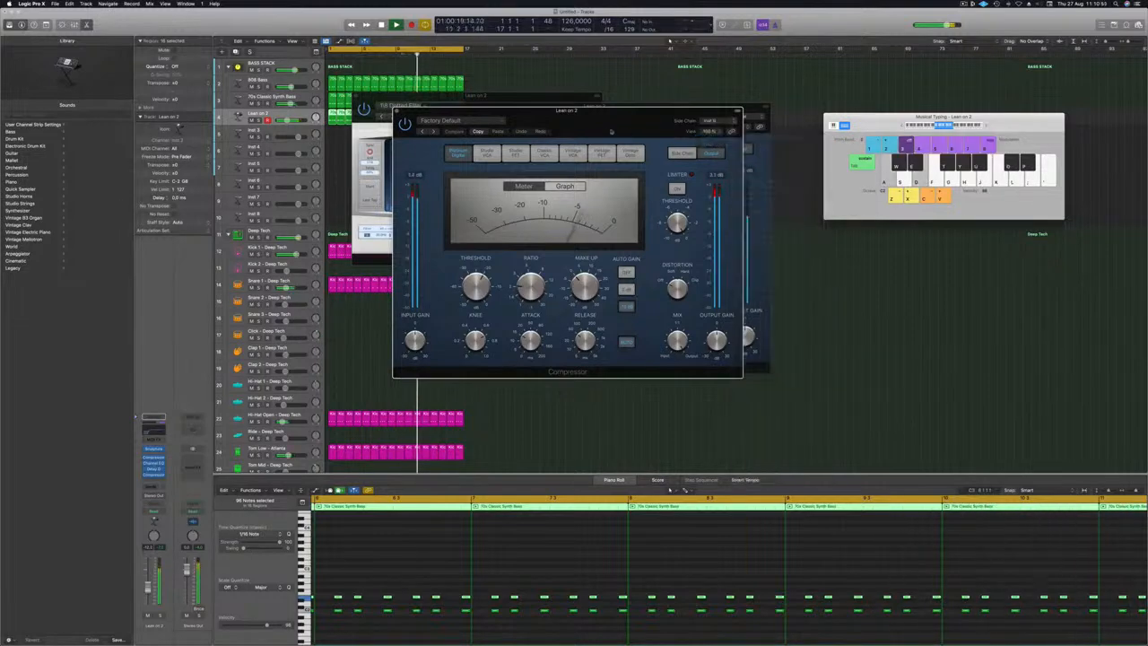
- Audition the side-chained Compressor's circuit types, settle on Vintage Opto, and set its threshold to about -25.5 dB
{"action": "left_click_drag", "start_coordinate": [691, 112], "coordinate": [726, 108]}
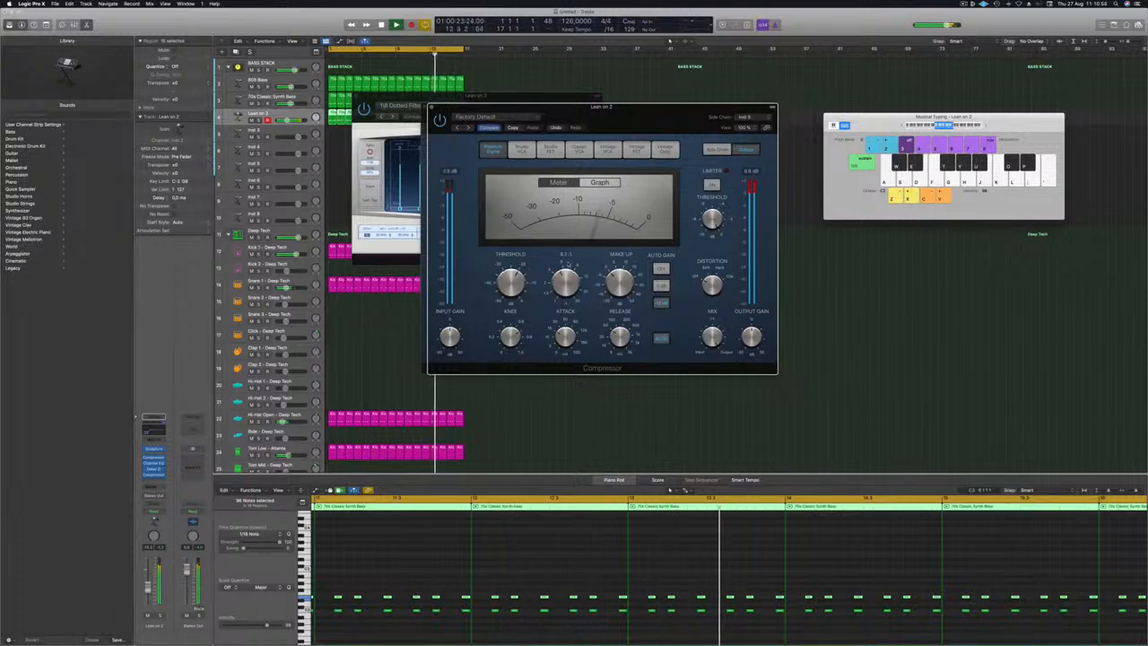
{"action": "left_click", "coordinate": [608, 150]}
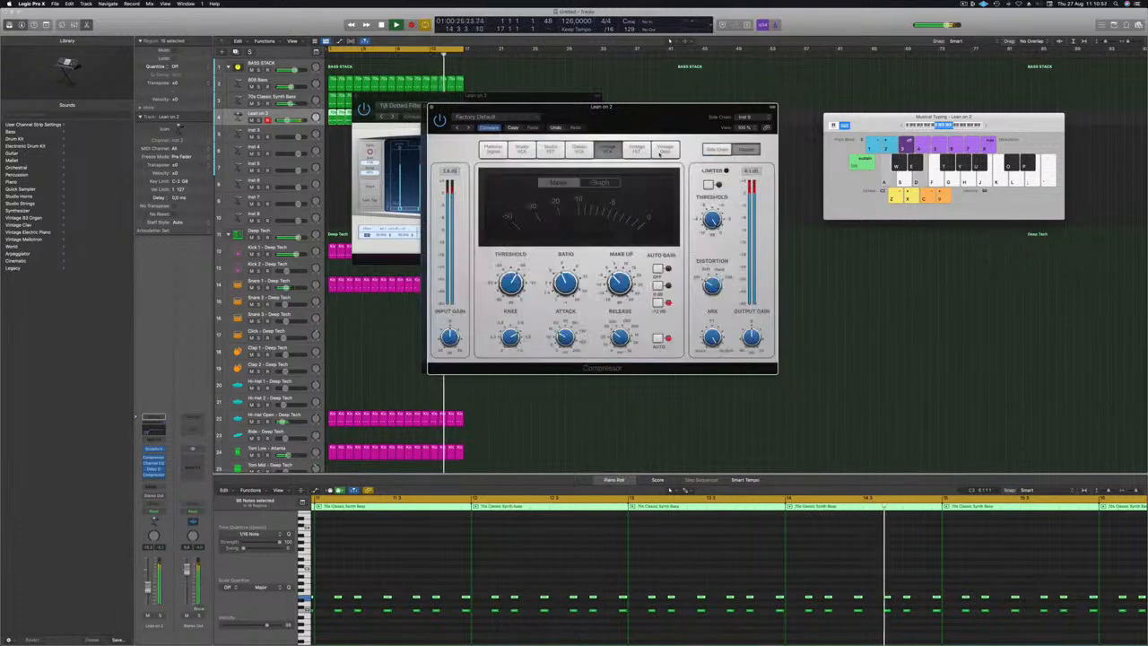
{"action": "left_click", "coordinate": [664, 150]}
{"action": "left_click", "coordinate": [635, 150]}
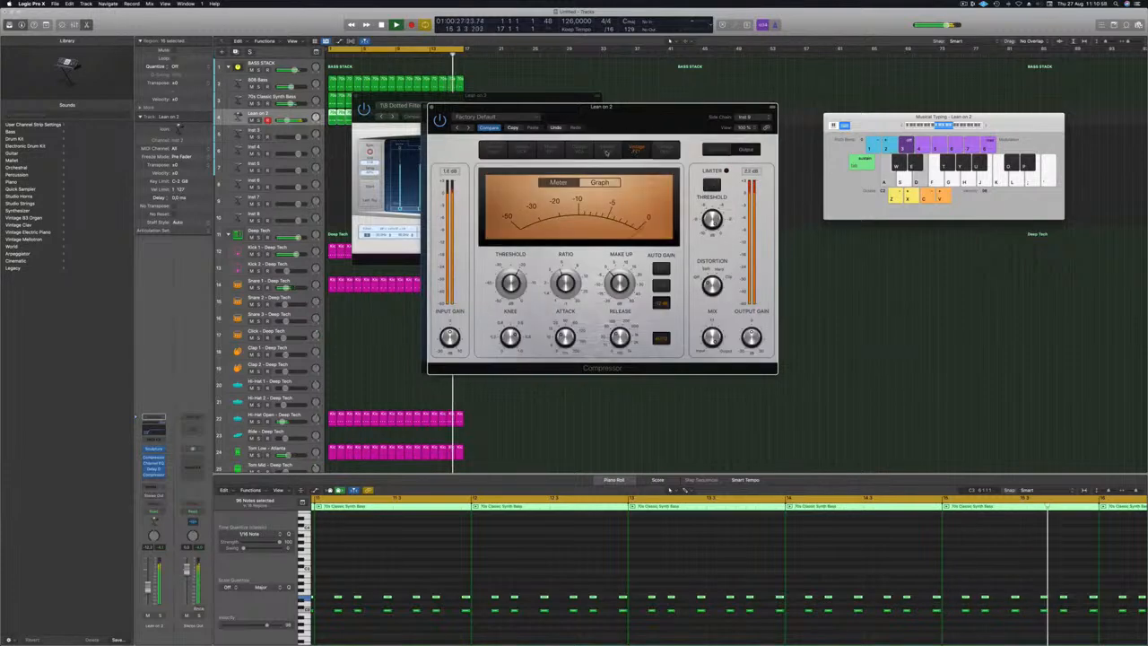
{"action": "left_click", "coordinate": [552, 152]}
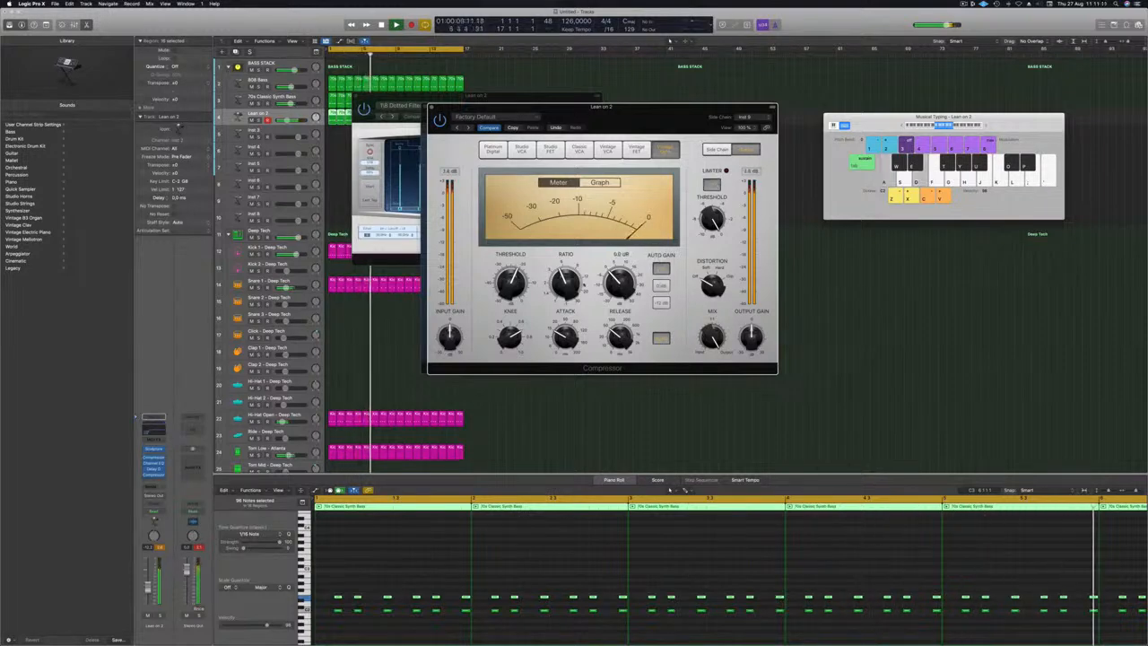
{"action": "left_click_drag", "start_coordinate": [513, 288], "coordinate": [511, 295]}
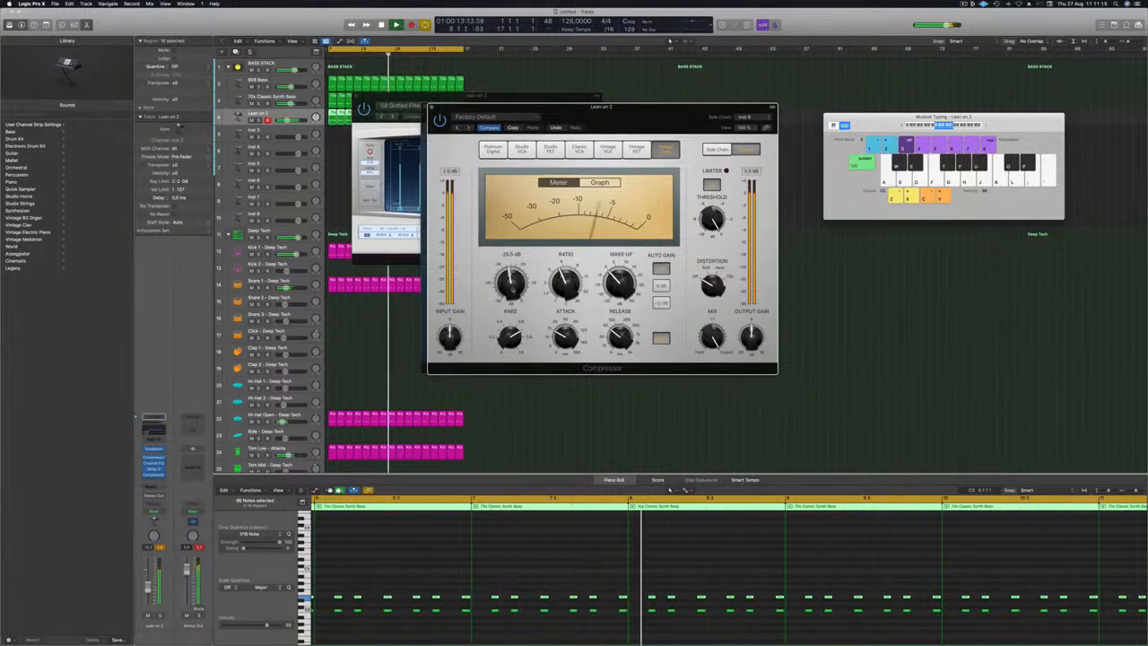
- Reset the Lean on 2 peak level display and briefly solo the track to check the compressed sound
{"action": "left_click", "coordinate": [161, 549]}
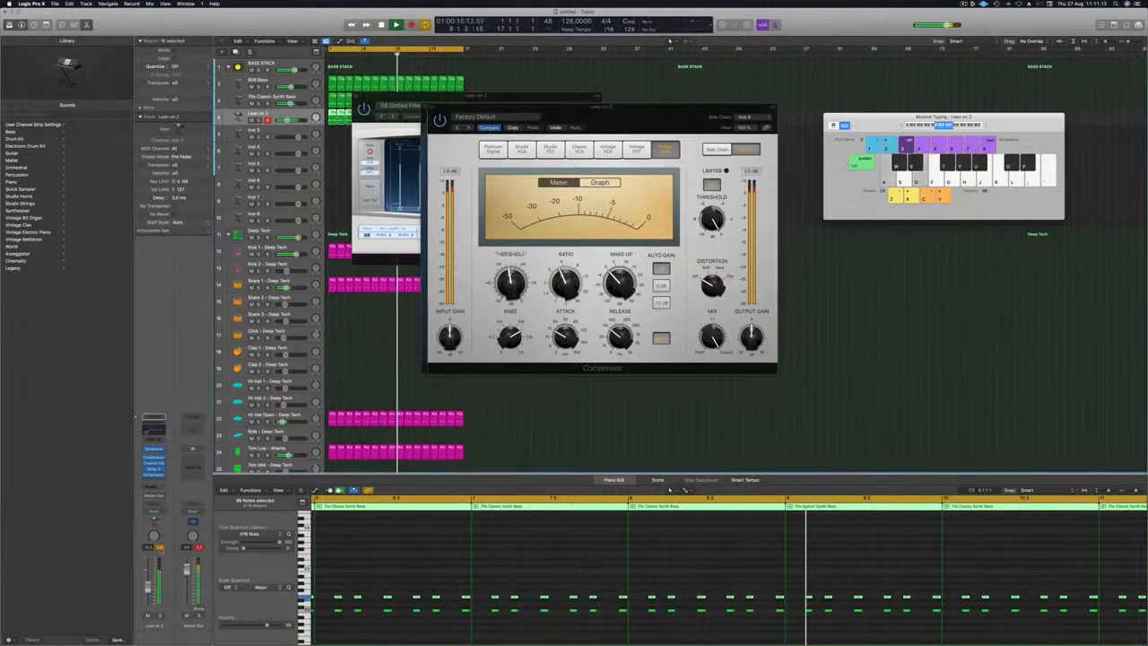
{"action": "left_click", "coordinate": [158, 616]}
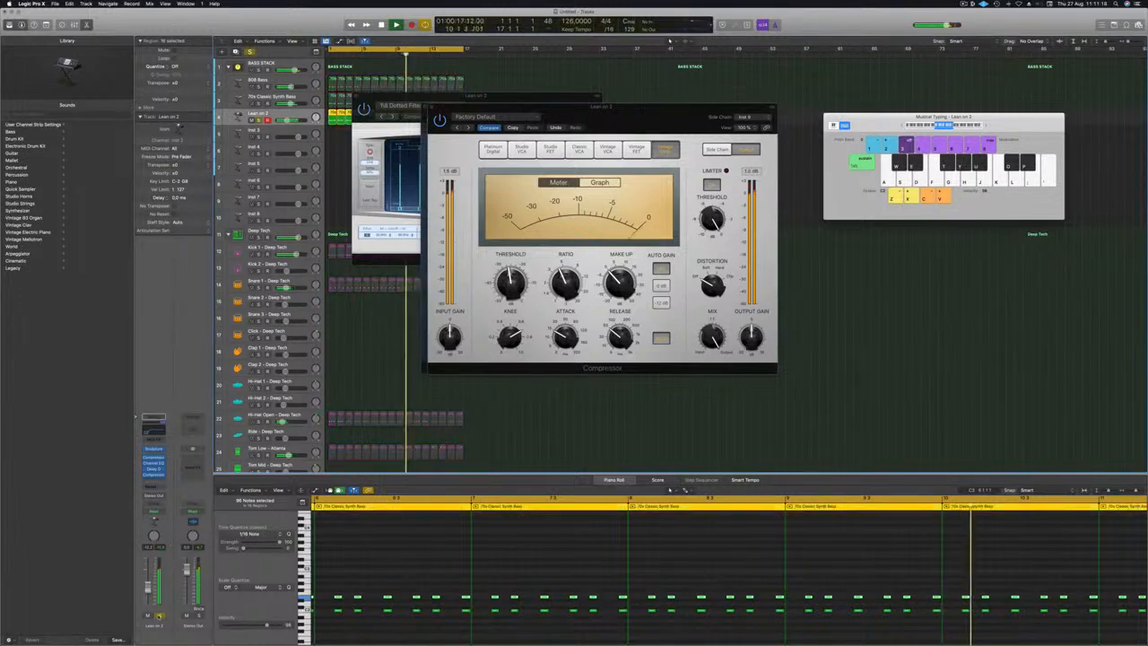
{"action": "left_click", "coordinate": [159, 616]}
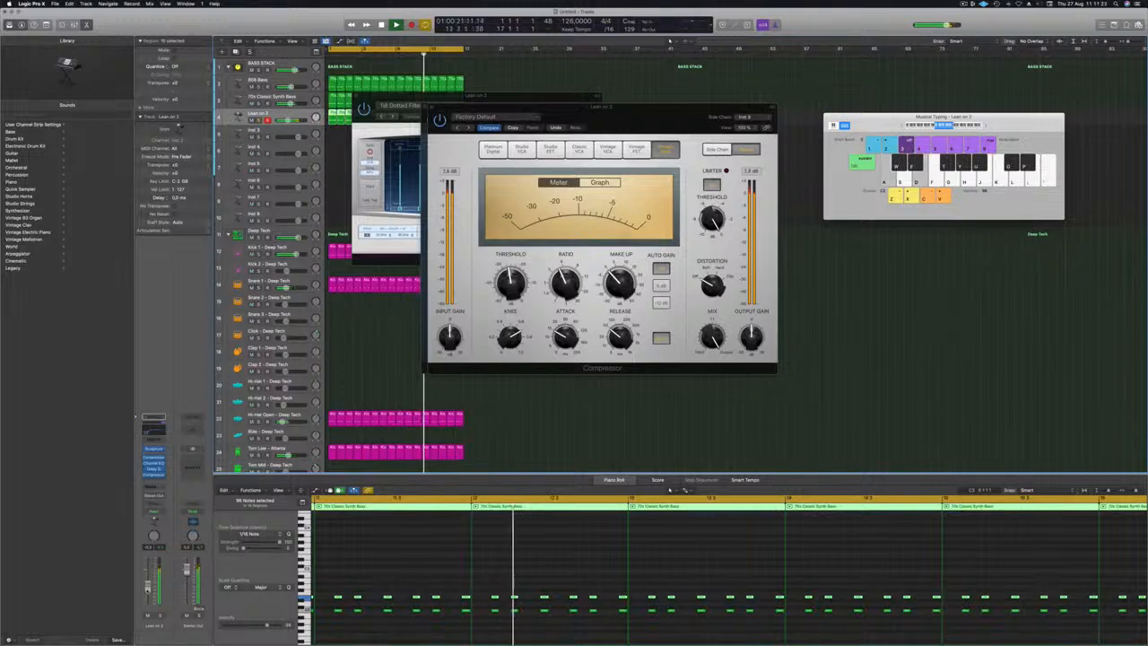
- Add a low-pass filter at 1910 Hz with a 48 dB/Oct slope in Lean on 2's Channel EQ and close the plug-in
{"action": "left_click", "coordinate": [157, 430]}
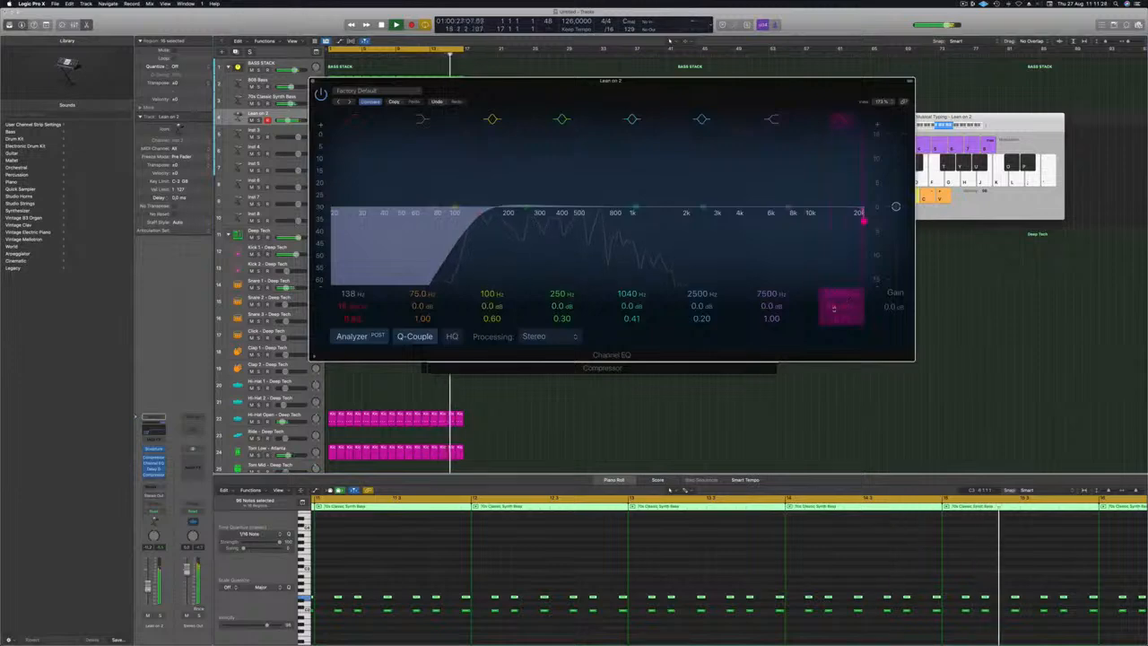
{"action": "mouse_move", "coordinate": [861, 219]}
{"action": "left_mouse_down"}
{"action": "mouse_move", "coordinate": [547, 220]}
{"action": "mouse_move", "coordinate": [678, 220]}
{"action": "left_mouse_up"}
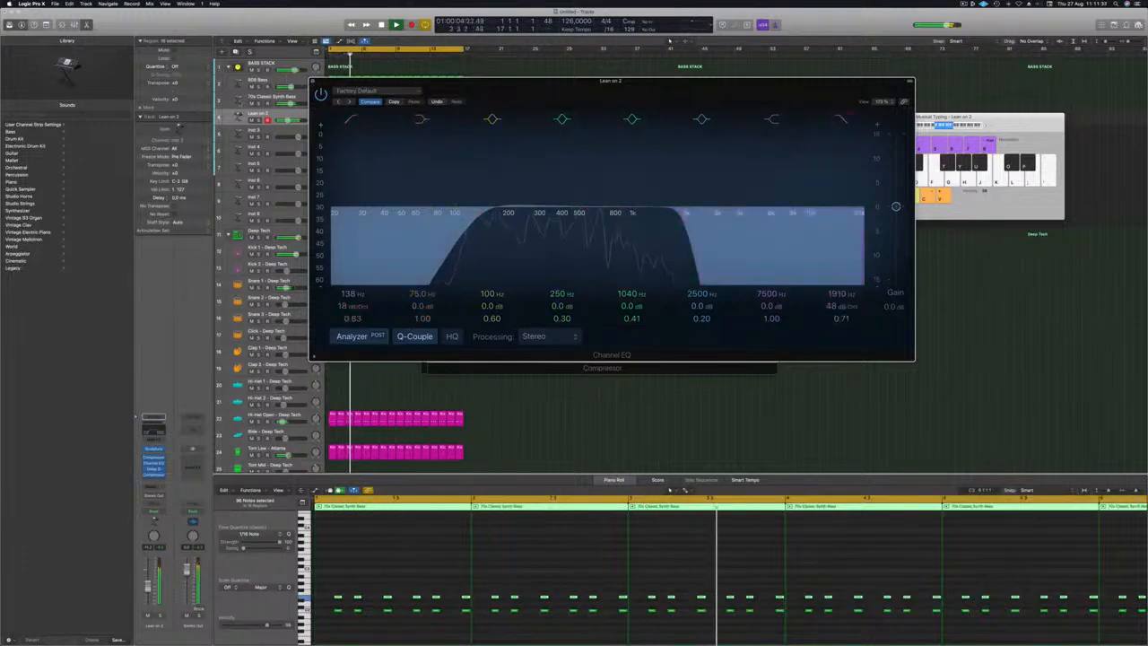
{"action": "left_click", "coordinate": [314, 82]}
- Close the two Compressor windows and the Delay Designer window
{"action": "left_click_drag", "start_coordinate": [668, 114], "coordinate": [740, 106]}
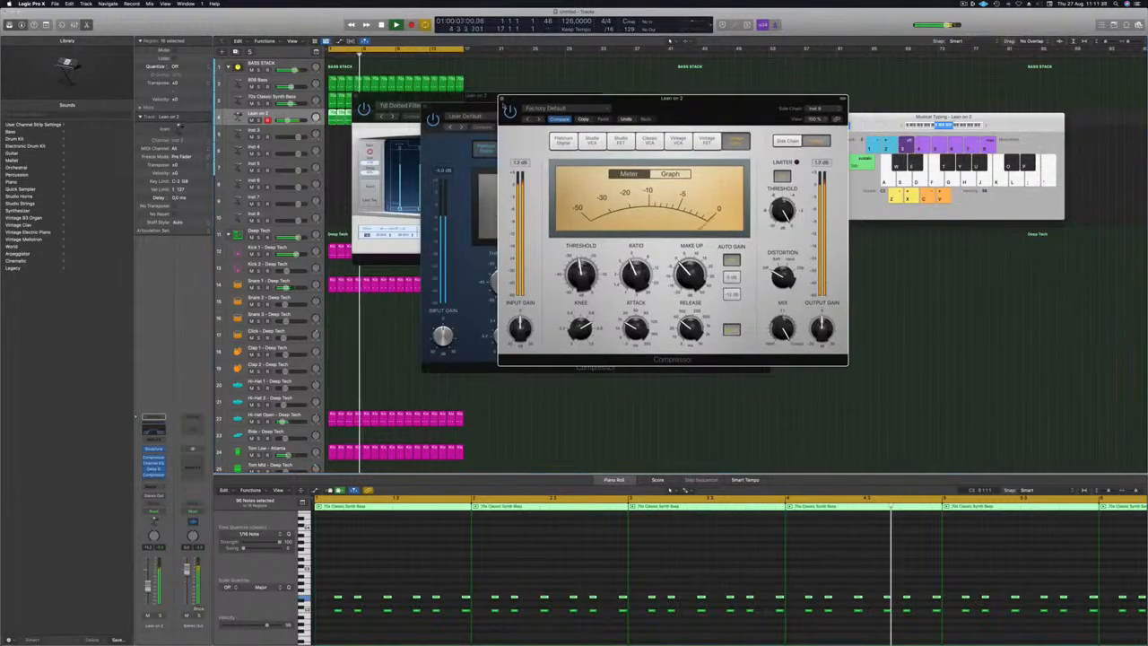
{"action": "left_click", "coordinate": [503, 98]}
{"action": "left_click_drag", "start_coordinate": [473, 108], "coordinate": [570, 96]}
{"action": "left_click", "coordinate": [461, 101]}
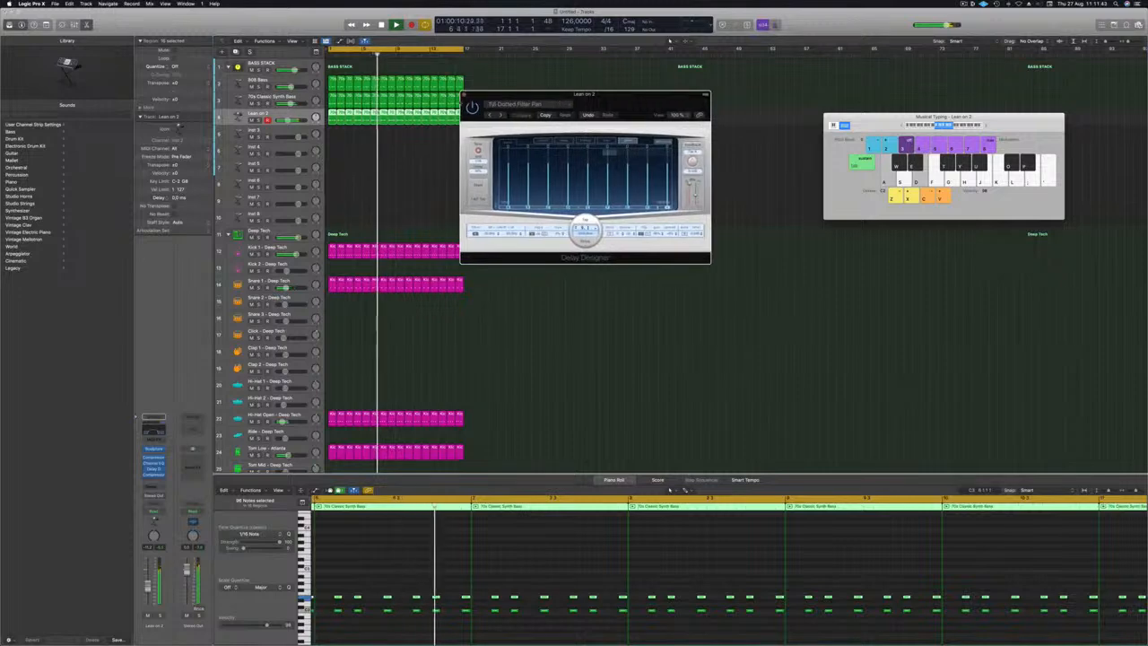
{"action": "key", "text": "super+w"}
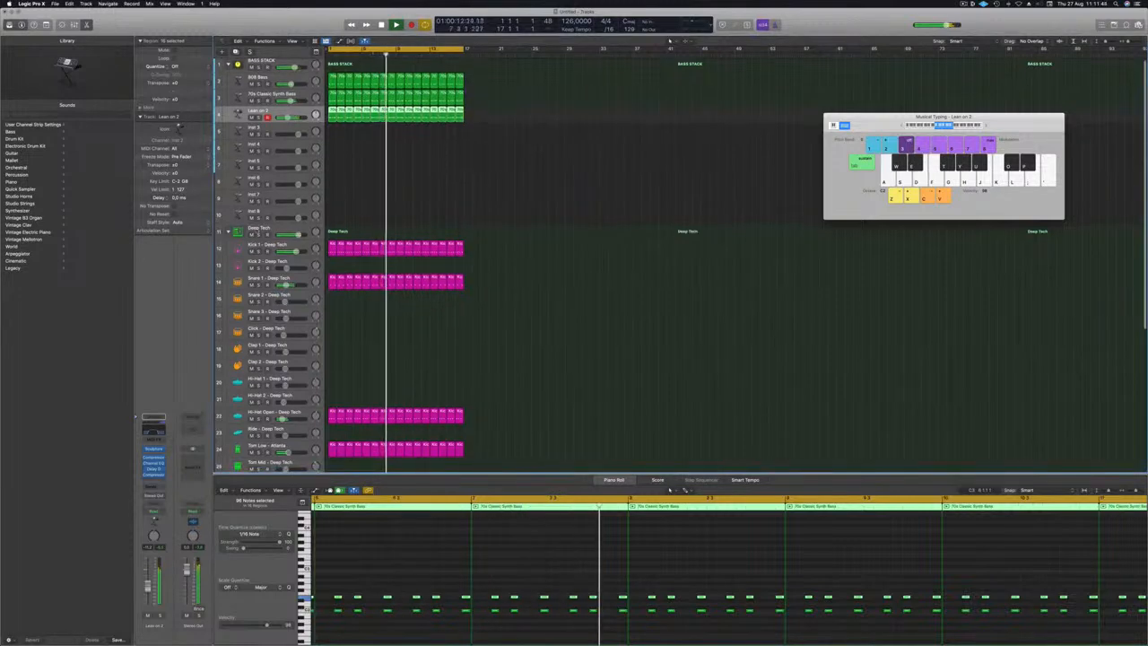
- Collapse the Deep Tech kit and expand the Found Sound kit to show its individual drum tracks
{"action": "left_click", "coordinate": [228, 233]}
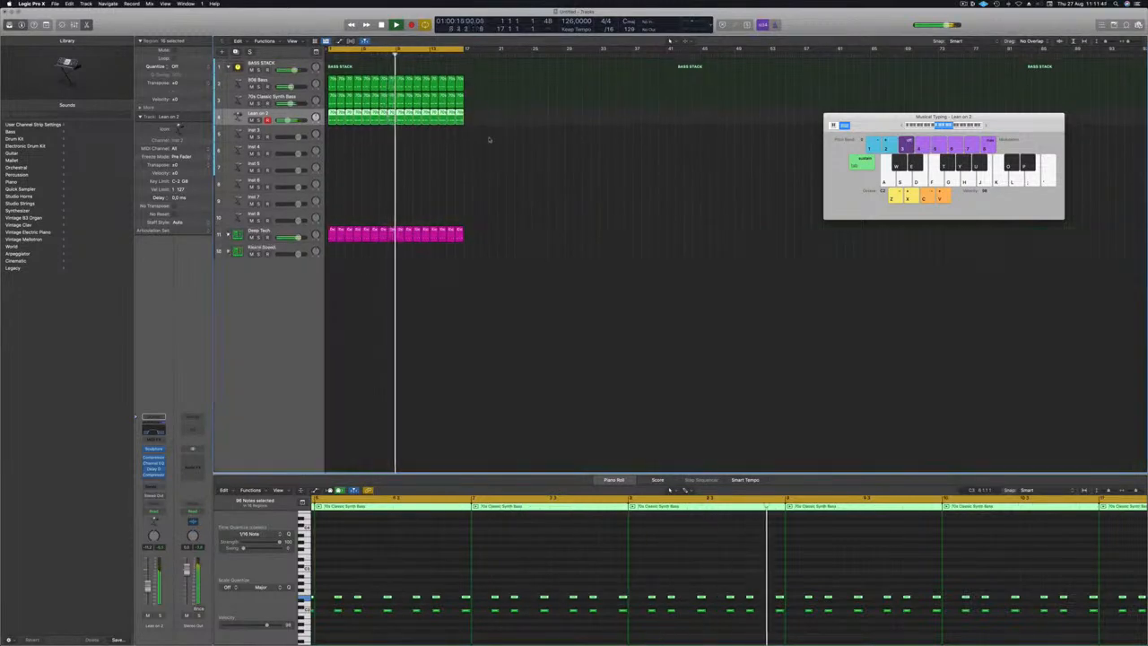
{"action": "left_click", "coordinate": [285, 249]}
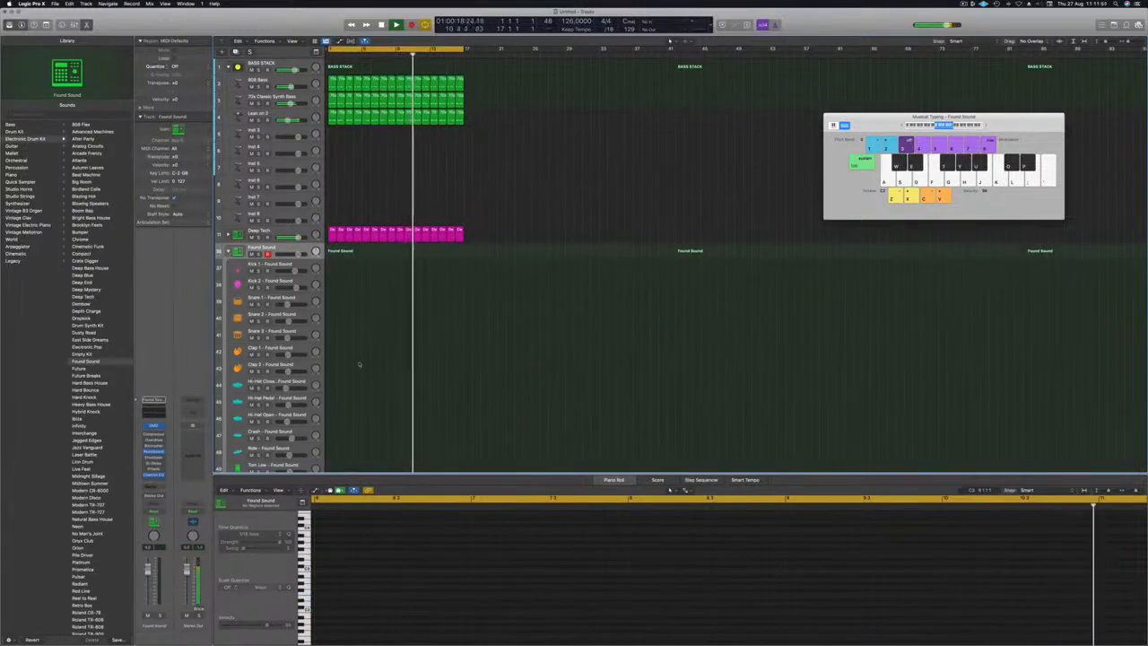
- Copy the first Lean on 2 region to bar 1 of the Tom Low - Found Sound track and select that track
{"action": "scroll", "coordinate": [359, 364], "scroll_direction": "down", "scroll_amount": 3}
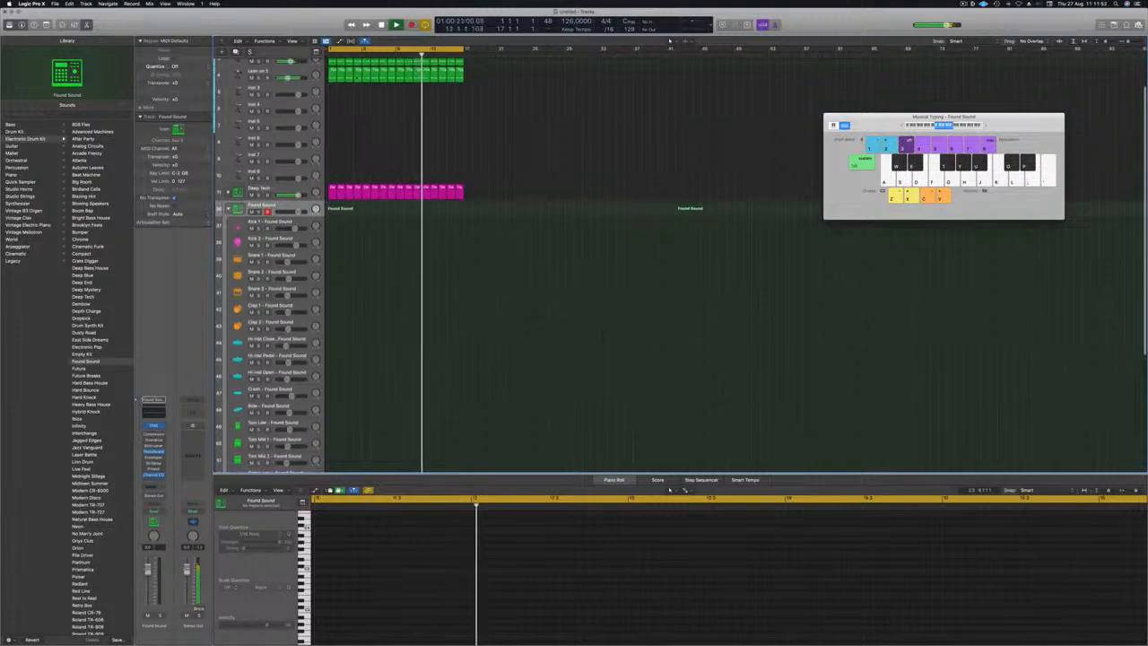
{"action": "left_click", "coordinate": [333, 76]}
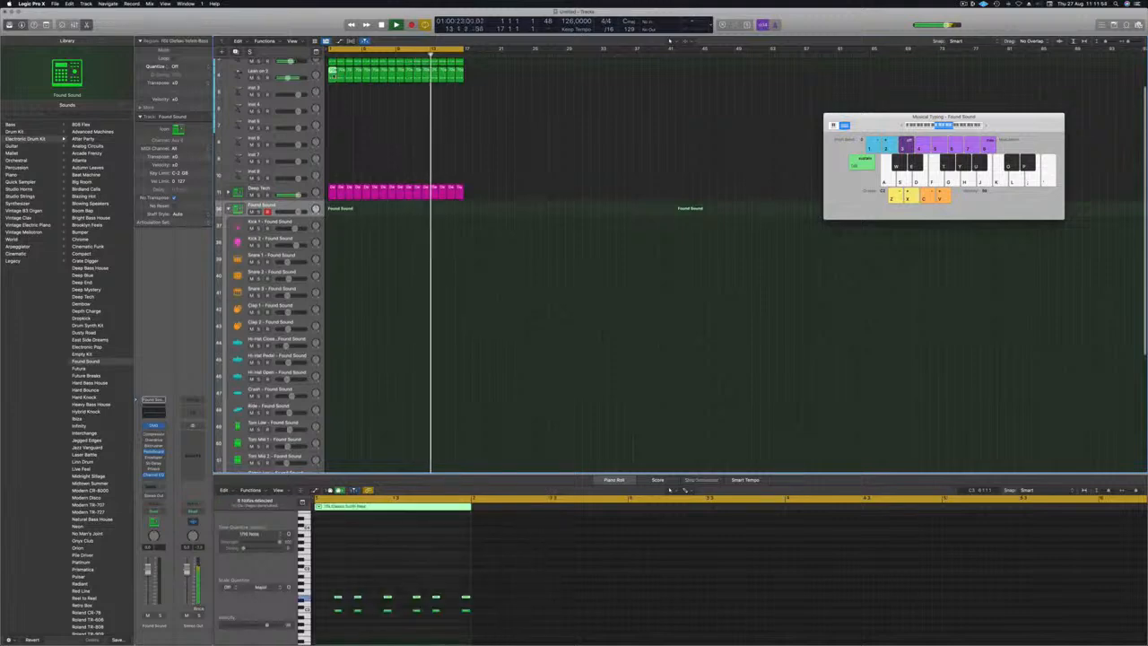
{"action": "left_click_drag", "start_coordinate": [333, 76], "coordinate": [333, 427]}
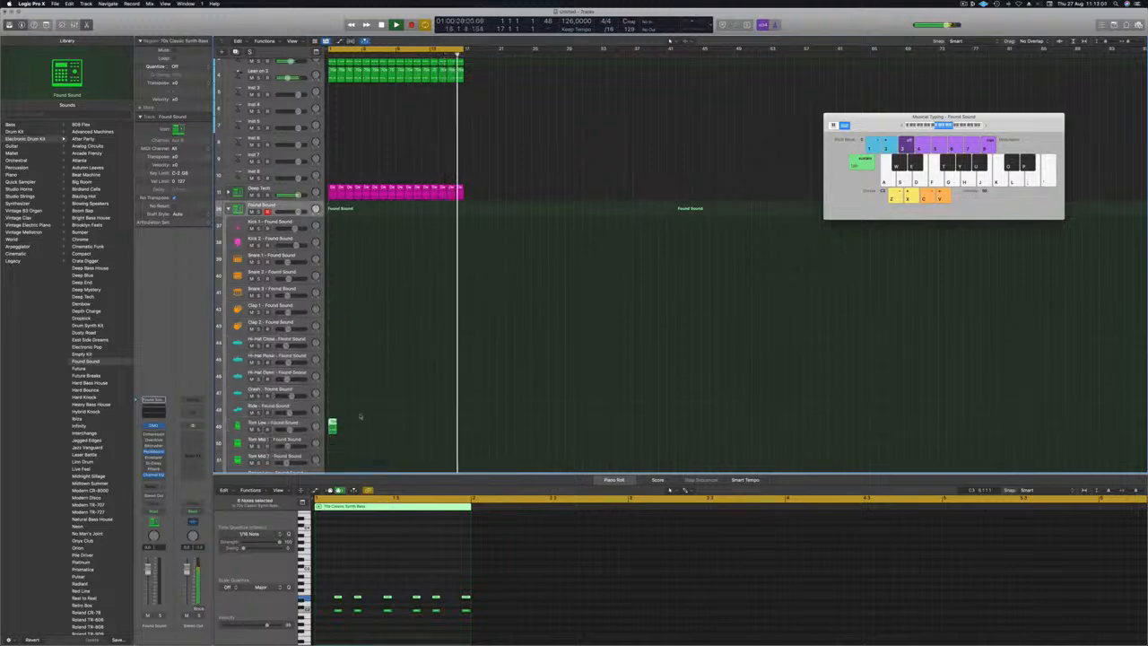
{"action": "left_click", "coordinate": [299, 426]}
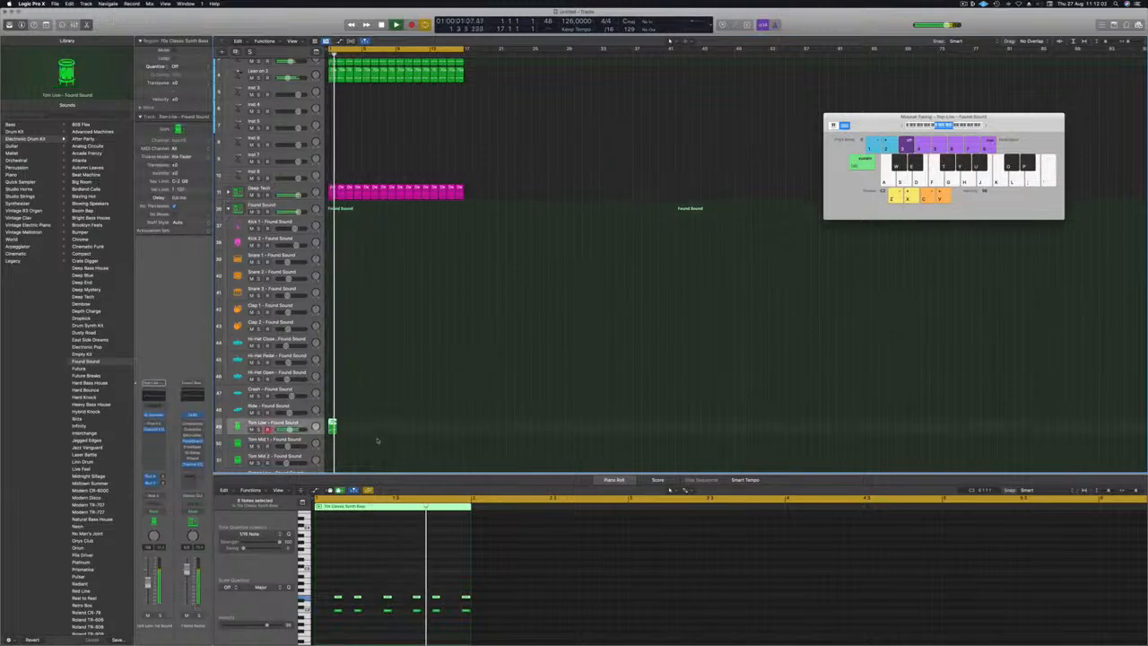
- Copy the Tom Low region to the Tom Mid 1 track at bar 1 and delete the Tom Low original
{"action": "key", "text": "space"}
{"action": "scroll", "coordinate": [381, 420], "scroll_direction": "up", "scroll_amount": 3}
{"action": "scroll", "coordinate": [381, 420], "scroll_direction": "up", "scroll_amount": 2}
{"action": "key", "text": "space"}
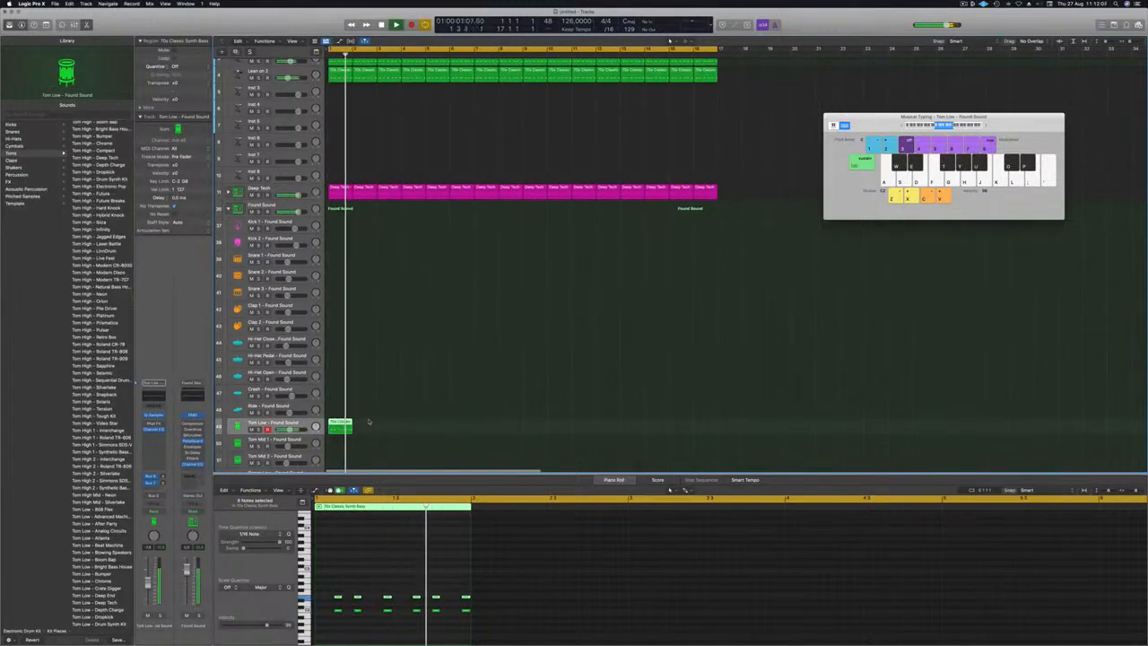
{"action": "left_click_drag", "start_coordinate": [341, 426], "coordinate": [339, 444]}
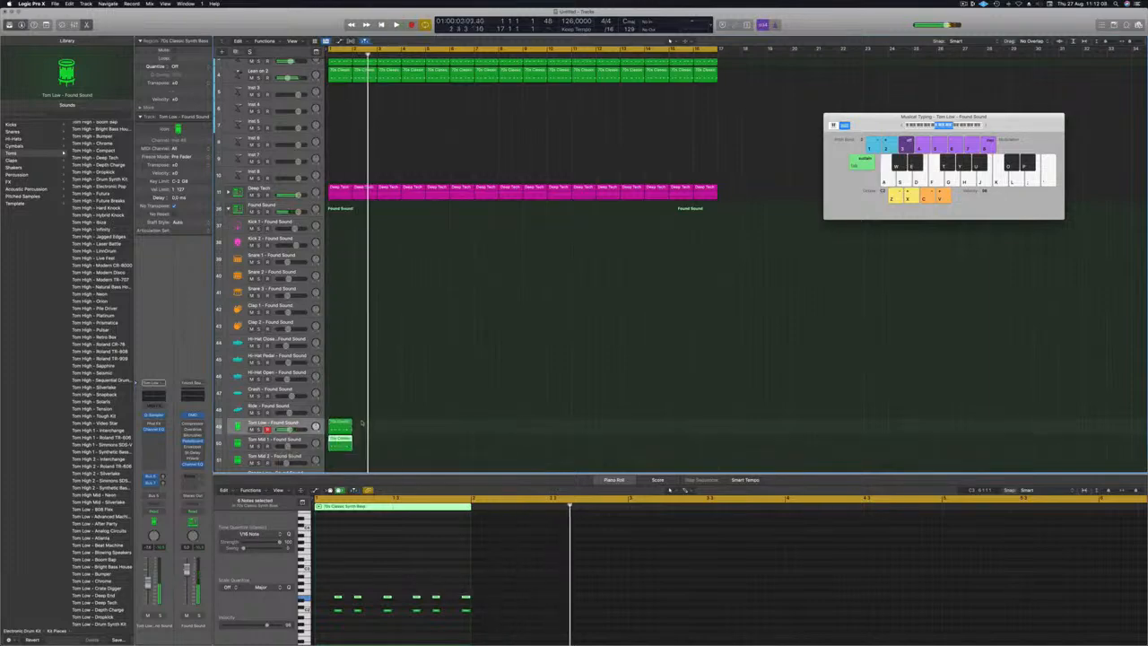
{"action": "key", "text": "Delete"}
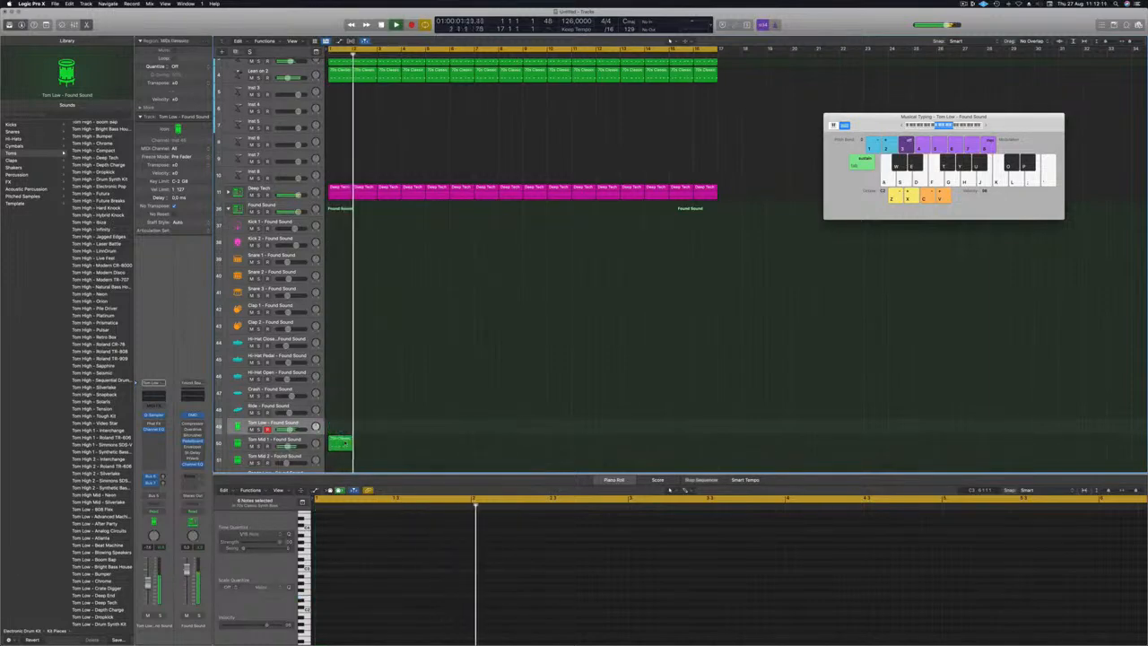
- Reduce the Tom Mid 1 region to a single row of notes and shift them in pitch
{"action": "left_click", "coordinate": [339, 442]}
{"action": "left_click_drag", "start_coordinate": [327, 589], "coordinate": [466, 600]}
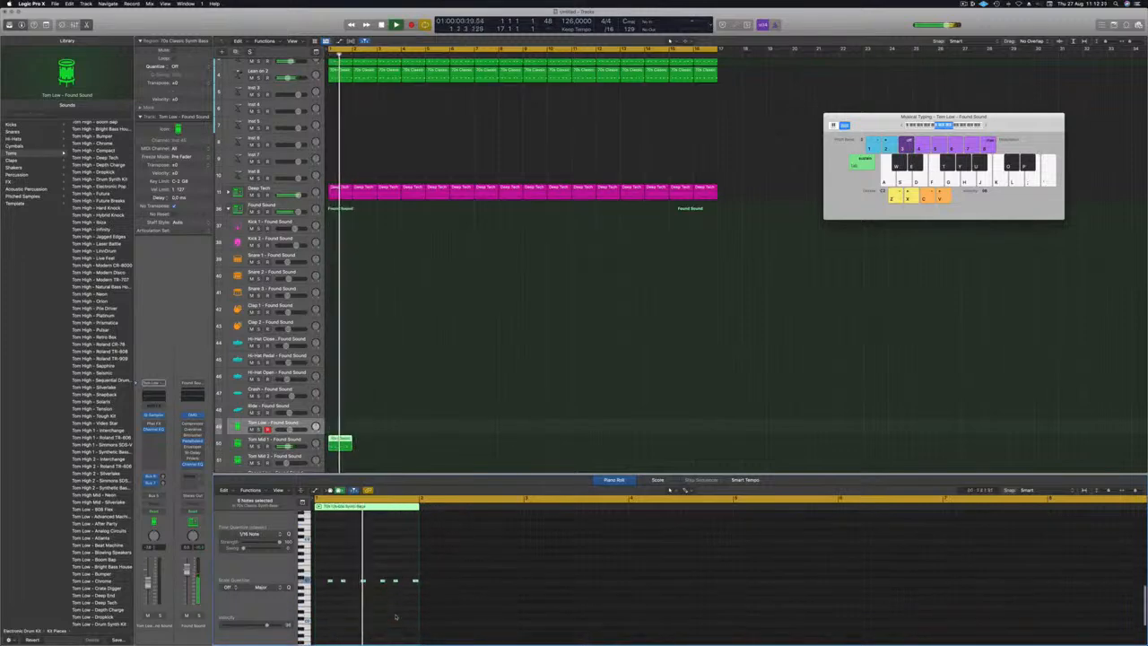
{"action": "left_click_drag", "start_coordinate": [415, 585], "coordinate": [416, 586]}
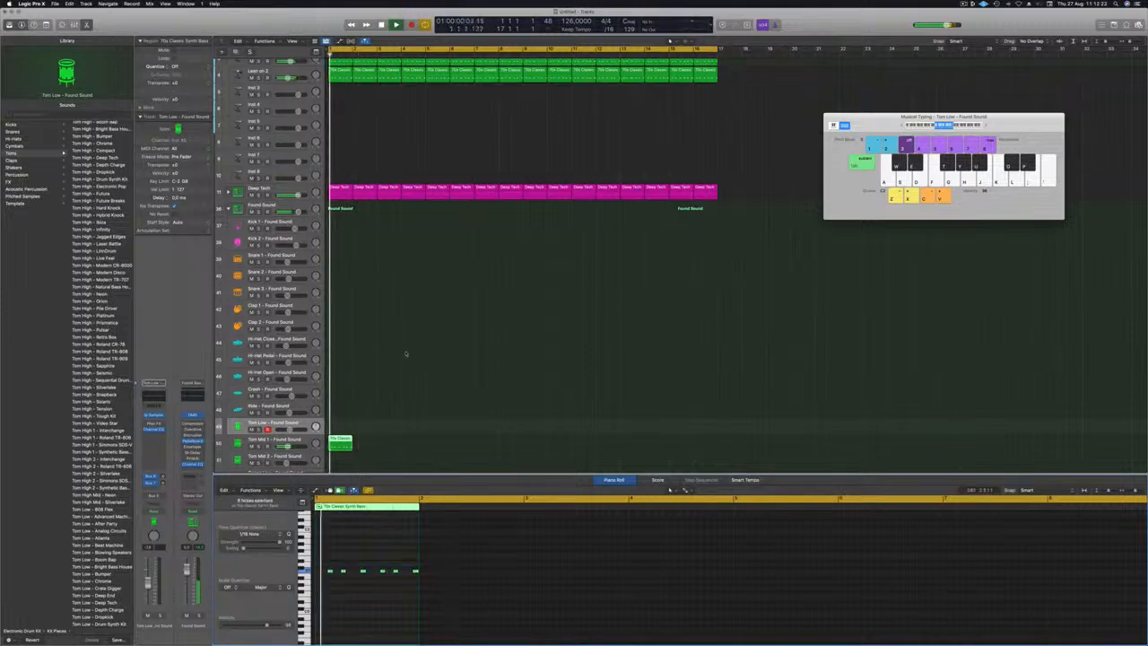
- Move the region from Tom Mid 1 to the Conga Low - Found Sound track and transpose its notes up by octave
{"action": "scroll", "coordinate": [379, 378], "scroll_direction": "down", "scroll_amount": 3}
{"action": "left_click", "coordinate": [341, 425]}
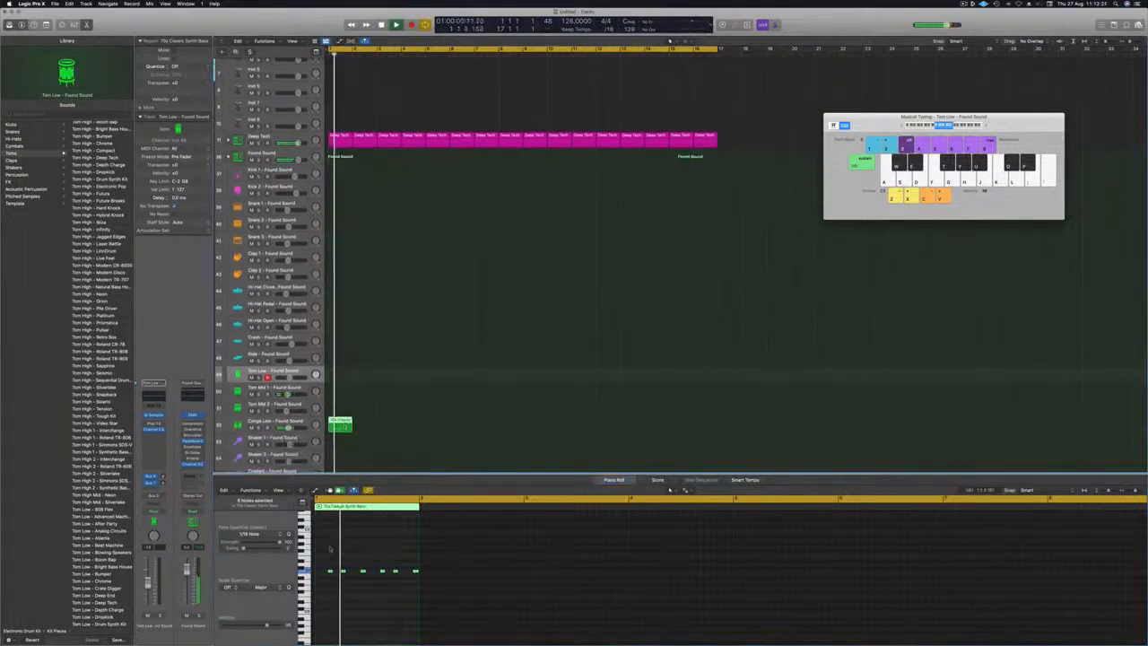
{"action": "left_click_drag", "start_coordinate": [321, 563], "coordinate": [414, 584]}
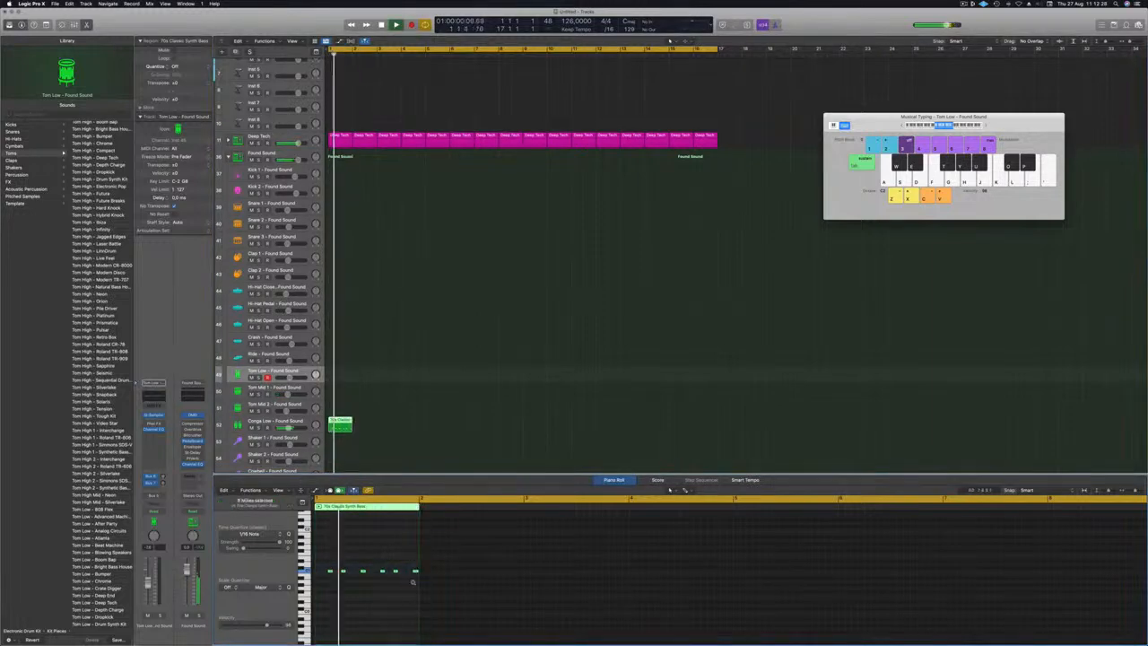
{"action": "key", "text": "alt+shift+Up"}
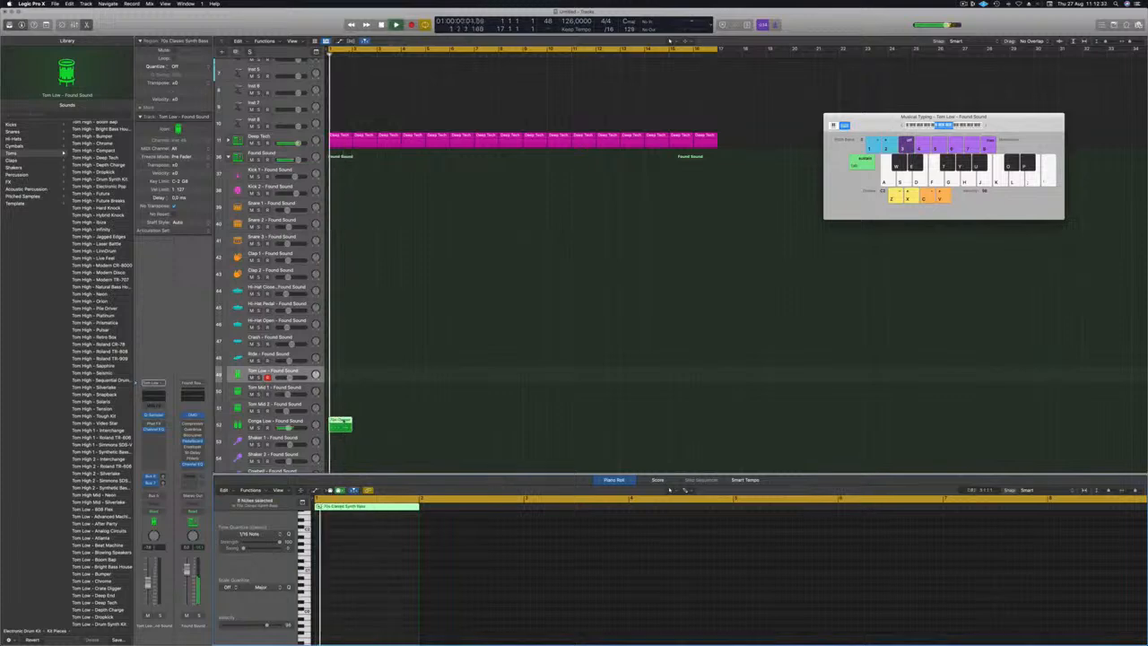
- Repeat the one-bar Conga Low region across all 16 bars and restart playback from the beginning
{"action": "left_click_drag", "start_coordinate": [343, 422], "coordinate": [535, 436]}
{"action": "key", "text": "Return"}
{"action": "left_click", "coordinate": [384, 450]}
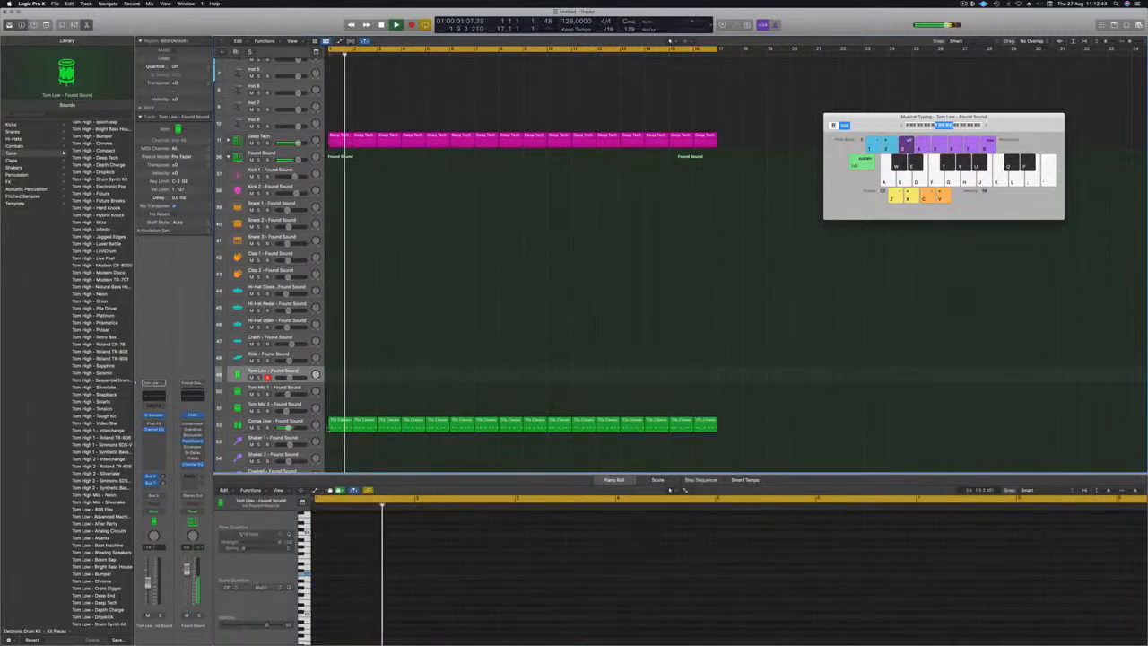
- Select all regions on the Conga Low track and transpose their notes up by octave during playback
{"action": "left_click", "coordinate": [303, 422]}
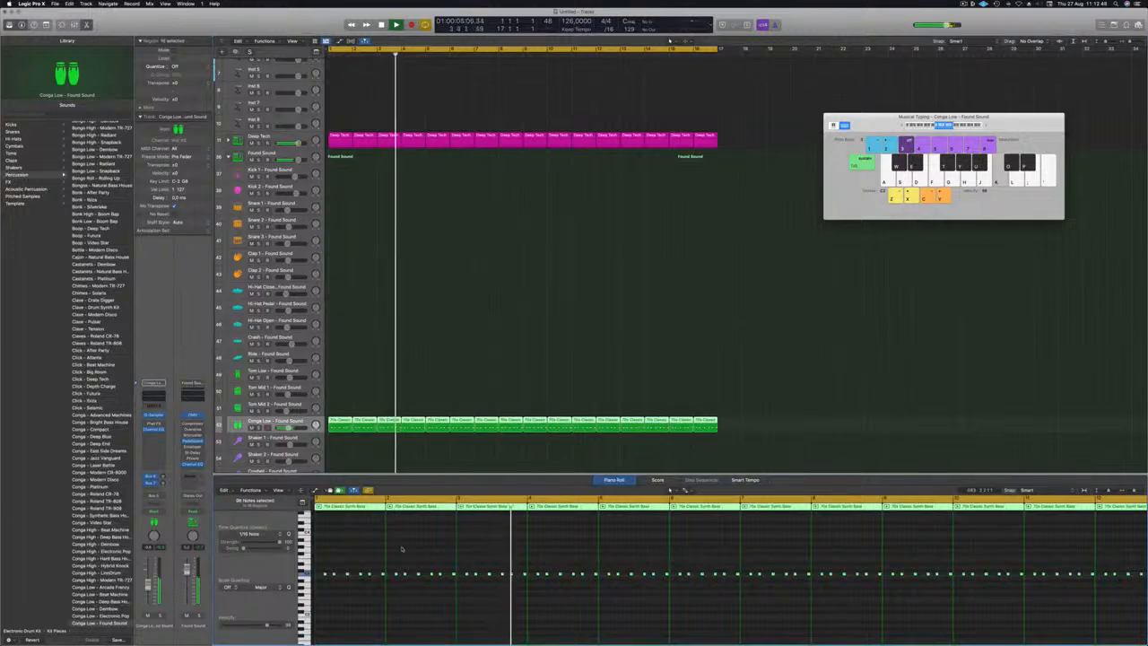
{"action": "key", "text": "alt+shift+Up"}
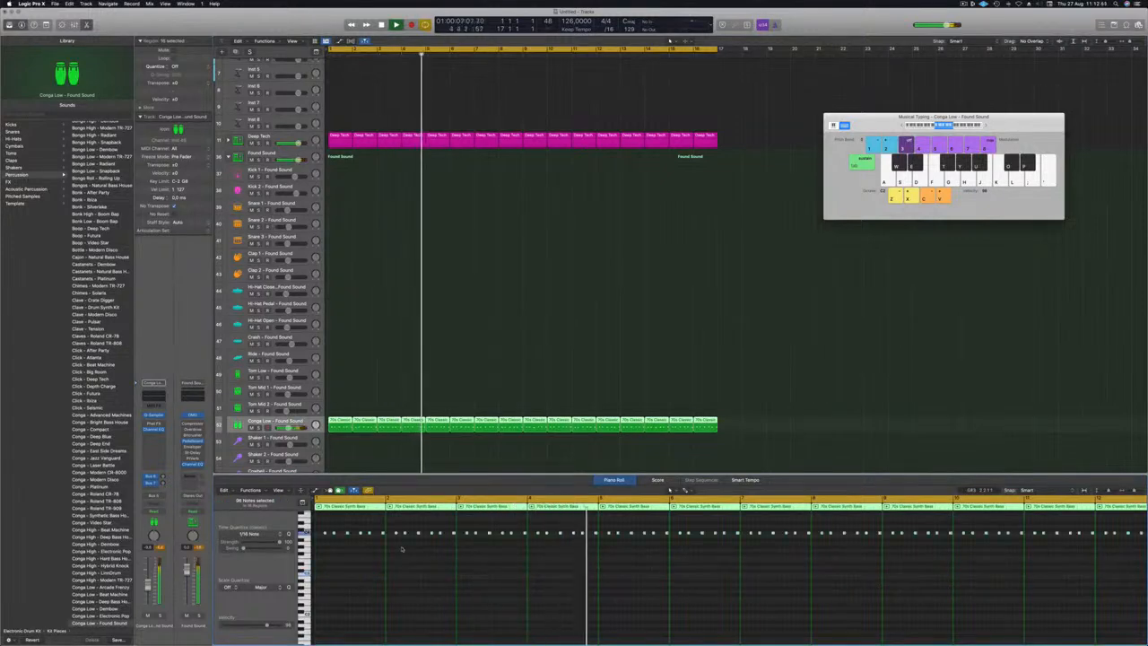
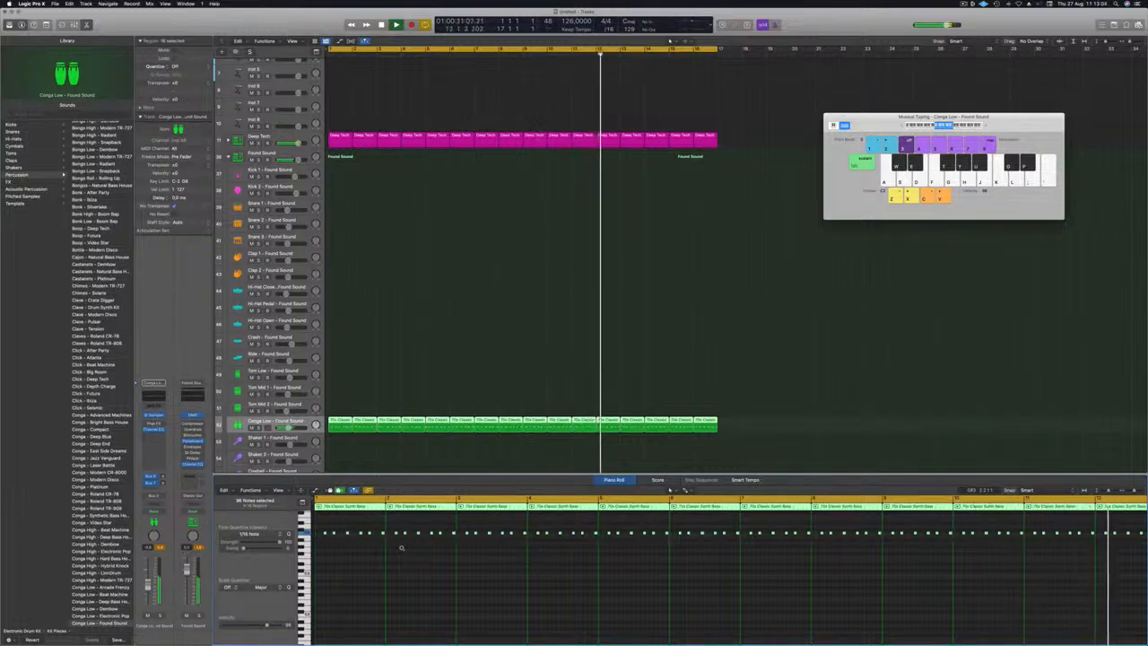
- Restart playback from the beginning and replace the Conga Low - Found Sound track's sound with the percussion sound Perc - 808 Flex
{"action": "key", "text": "Return"}
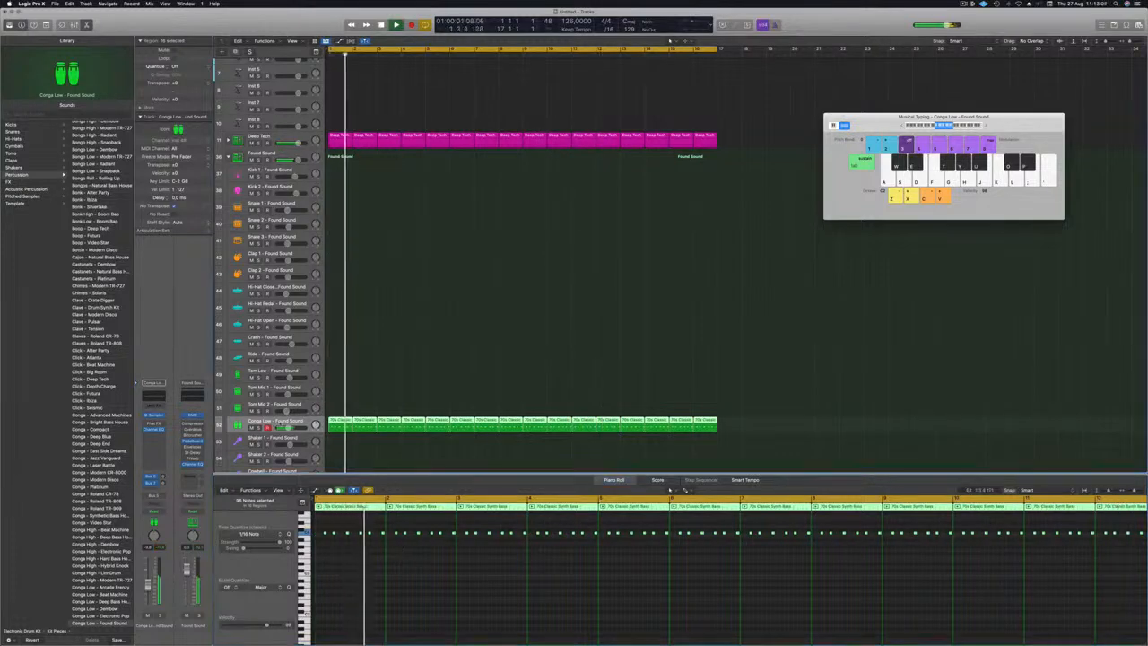
{"action": "scroll", "coordinate": [81, 441], "scroll_direction": "down", "scroll_amount": 5}
{"action": "scroll", "coordinate": [82, 440], "scroll_direction": "down", "scroll_amount": 5}
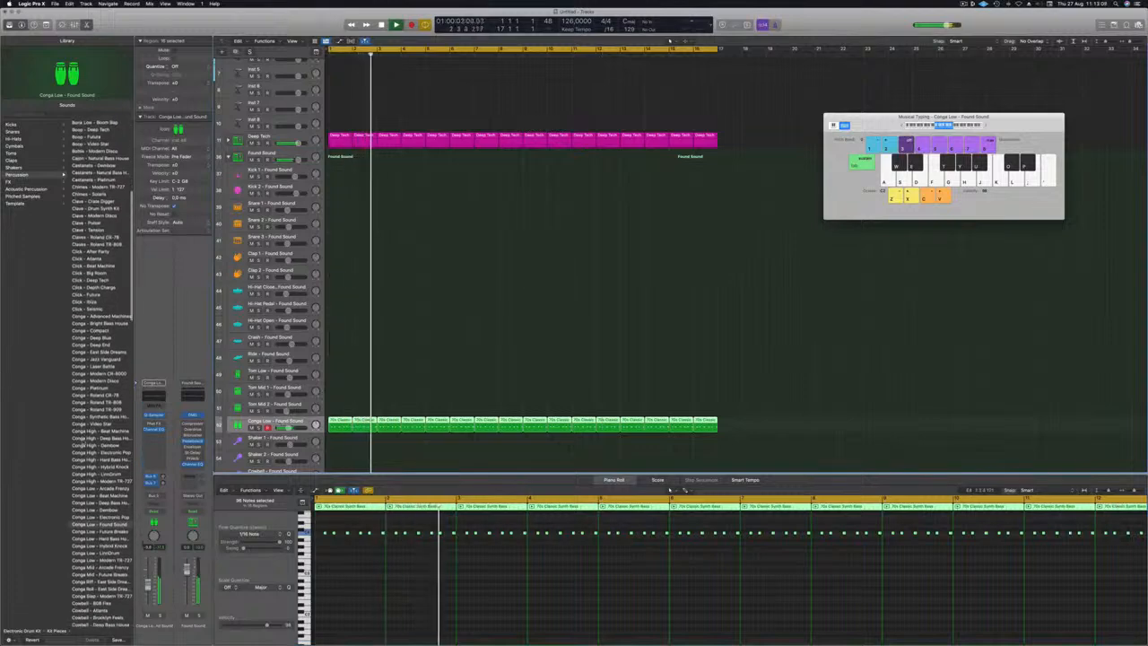
{"action": "scroll", "coordinate": [81, 439], "scroll_direction": "down", "scroll_amount": 20}
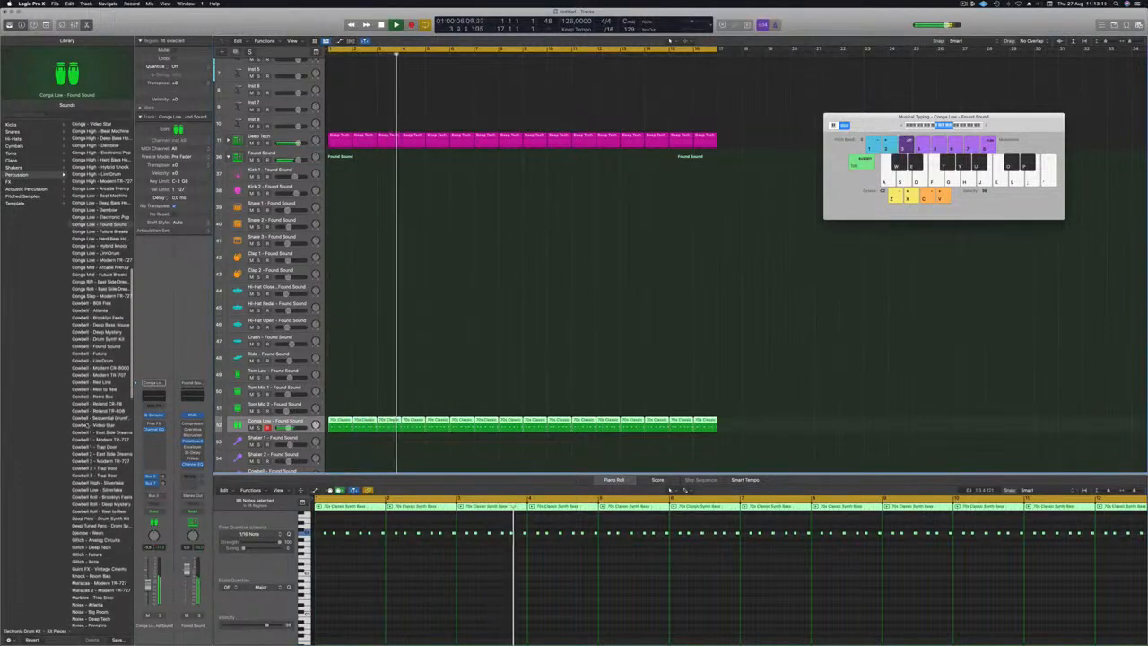
{"action": "scroll", "coordinate": [103, 374], "scroll_direction": "down", "scroll_amount": 10}
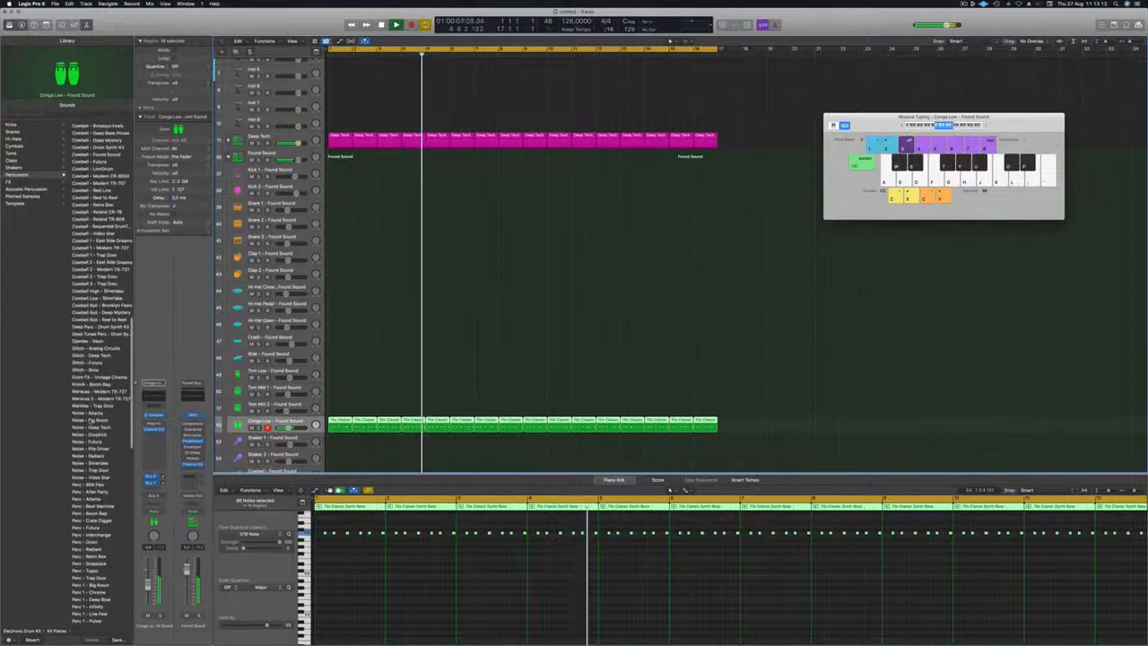
{"action": "left_click", "coordinate": [99, 328]}
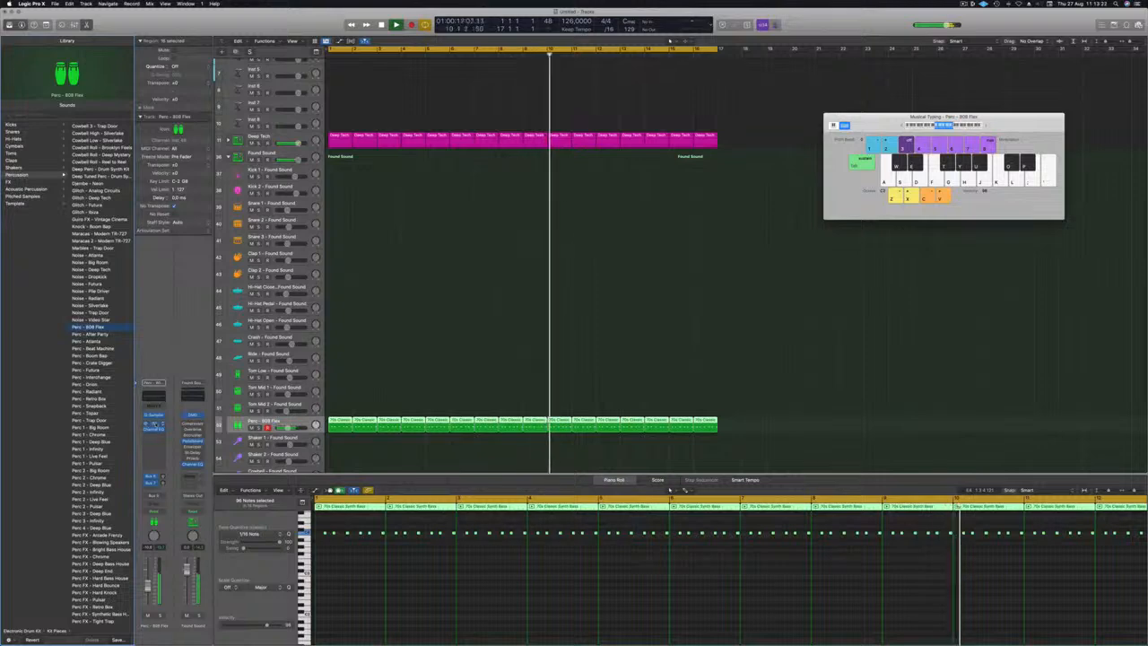
- Load the rhythmic preset Mechanical Crunch in the Phat FX plug-in on the Perc - 808 Flex track, then close the plug-in
{"action": "left_click", "coordinate": [154, 423]}
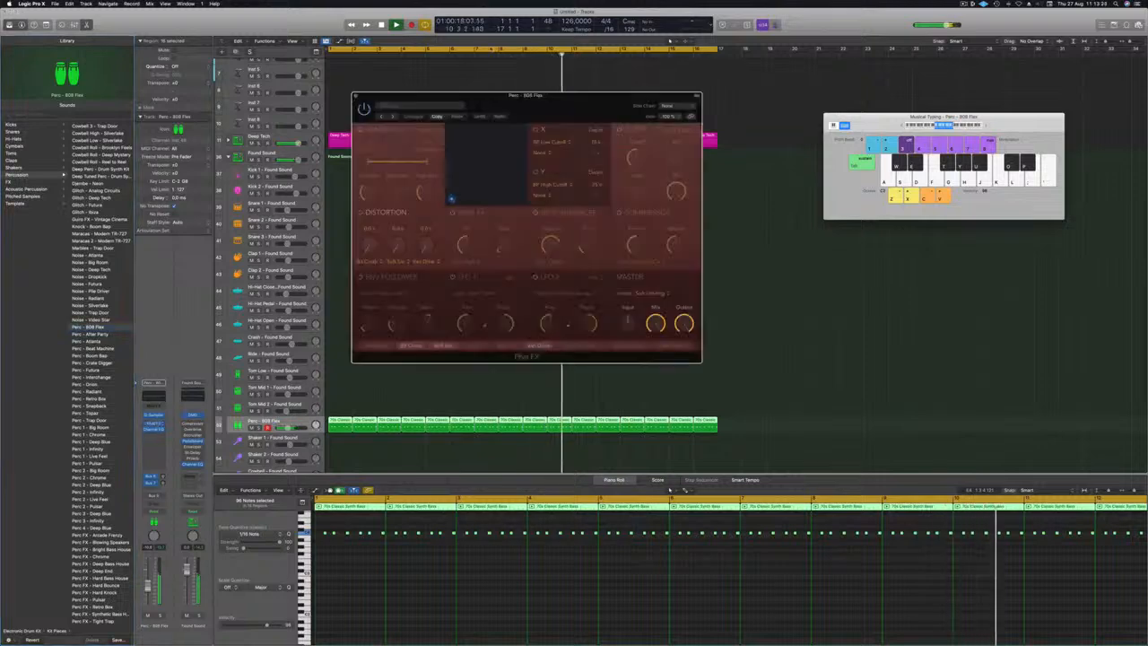
{"action": "left_click", "coordinate": [418, 109]}
{"action": "mouse_move", "coordinate": [416, 256]}
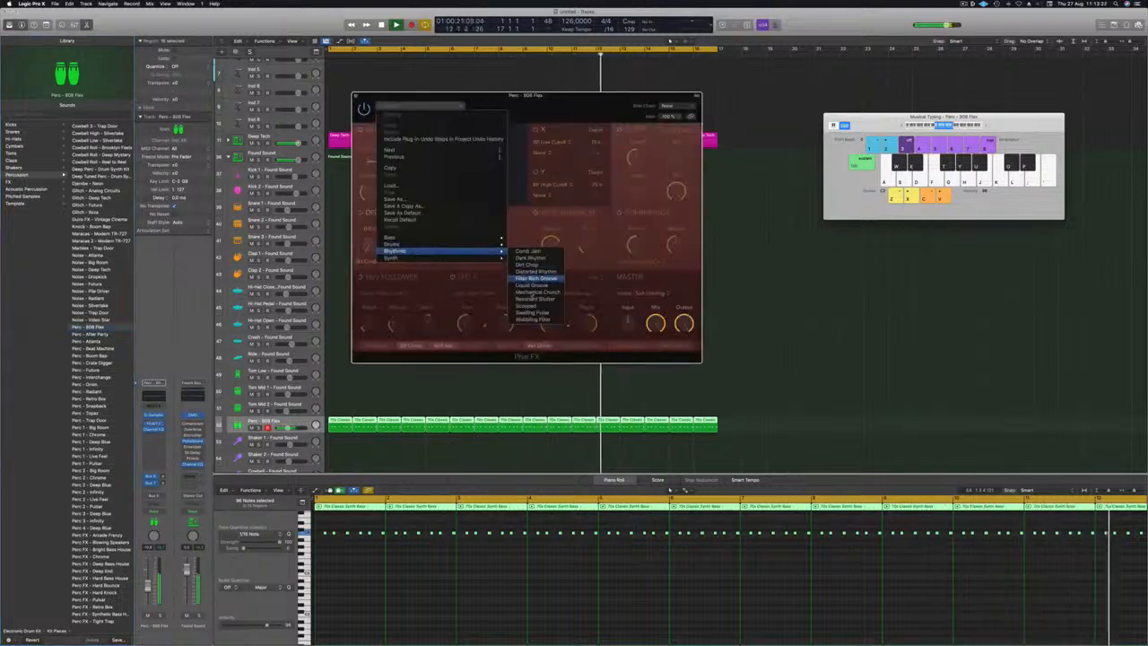
{"action": "left_click", "coordinate": [532, 285]}
{"action": "left_click_drag", "start_coordinate": [549, 106], "coordinate": [621, 108]}
{"action": "left_click", "coordinate": [463, 118]}
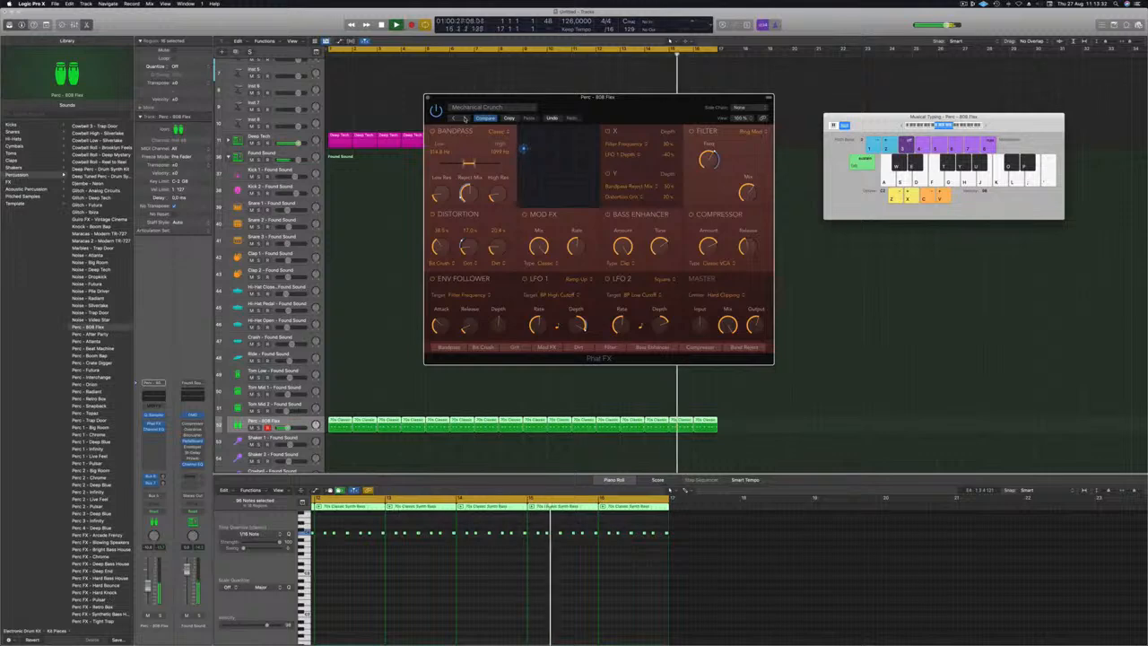
{"action": "left_click_drag", "start_coordinate": [597, 104], "coordinate": [635, 109]}
{"action": "left_click_drag", "start_coordinate": [449, 103], "coordinate": [440, 104]}
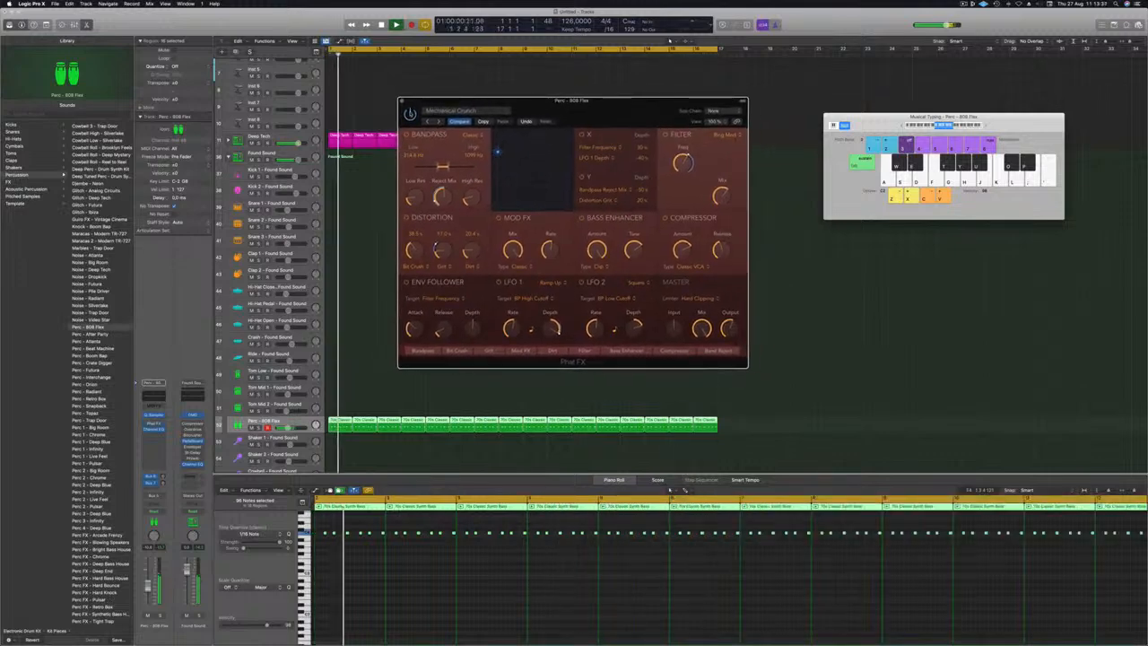
{"action": "left_click_drag", "start_coordinate": [593, 108], "coordinate": [577, 104]}
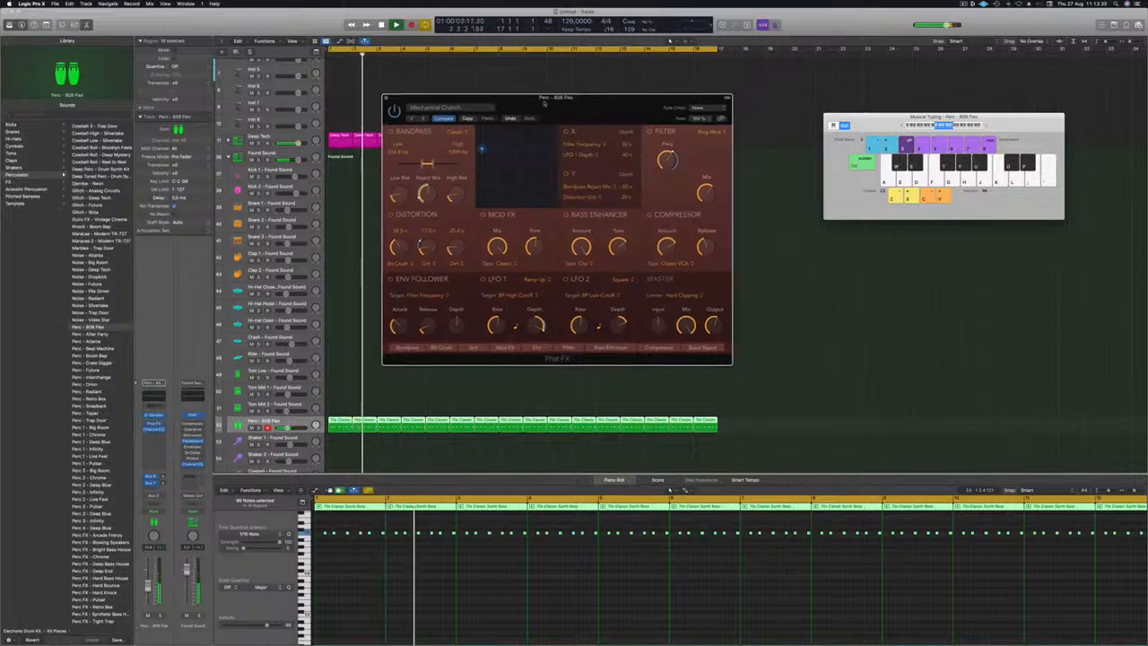
{"action": "left_click", "coordinate": [386, 97]}
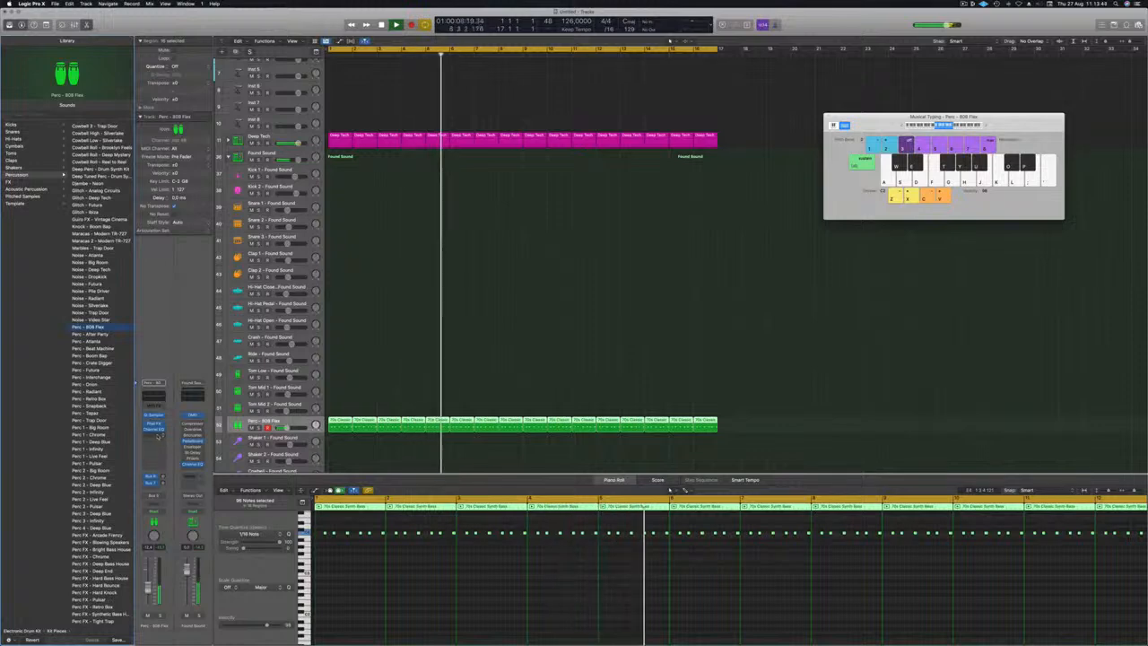
- Add a new send on the Perc - 808 Flex channel strip, routed to Bus 9
{"action": "left_click", "coordinate": [163, 439]}
{"action": "left_click", "coordinate": [184, 339]}
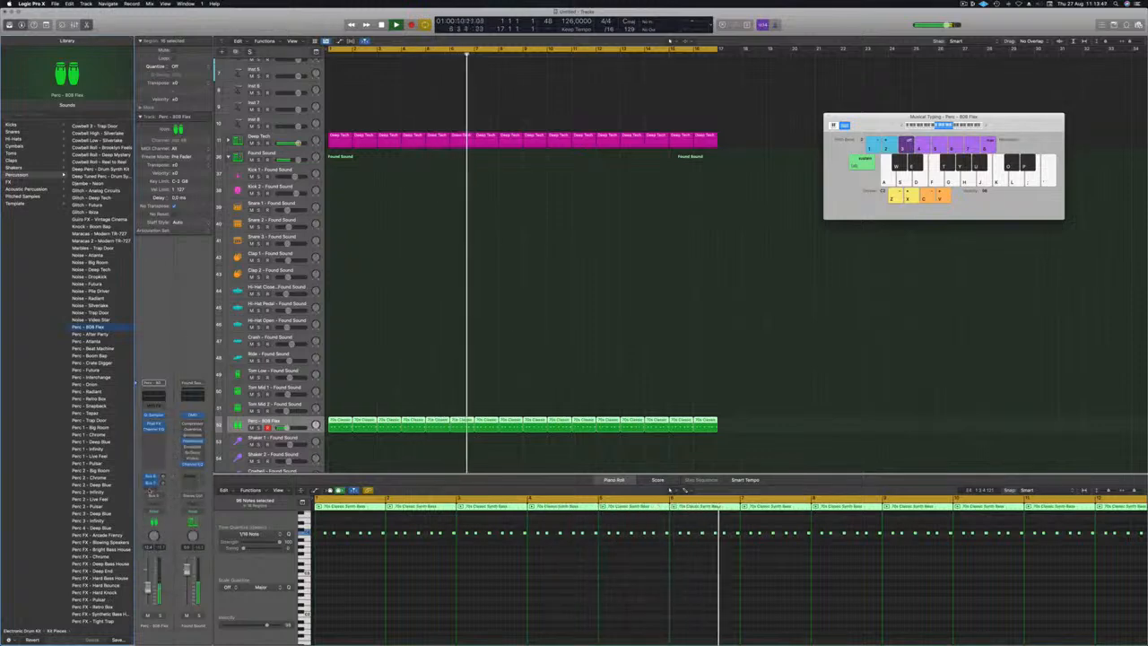
{"action": "left_click", "coordinate": [155, 487]}
{"action": "mouse_move", "coordinate": [183, 498]}
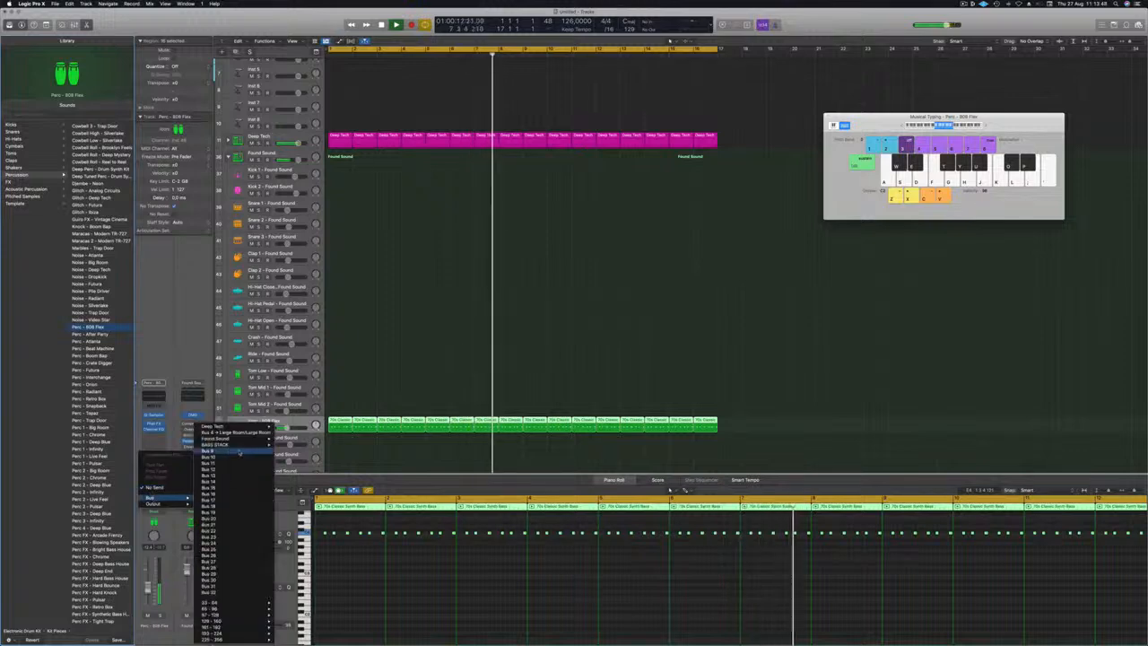
{"action": "left_click", "coordinate": [239, 452]}
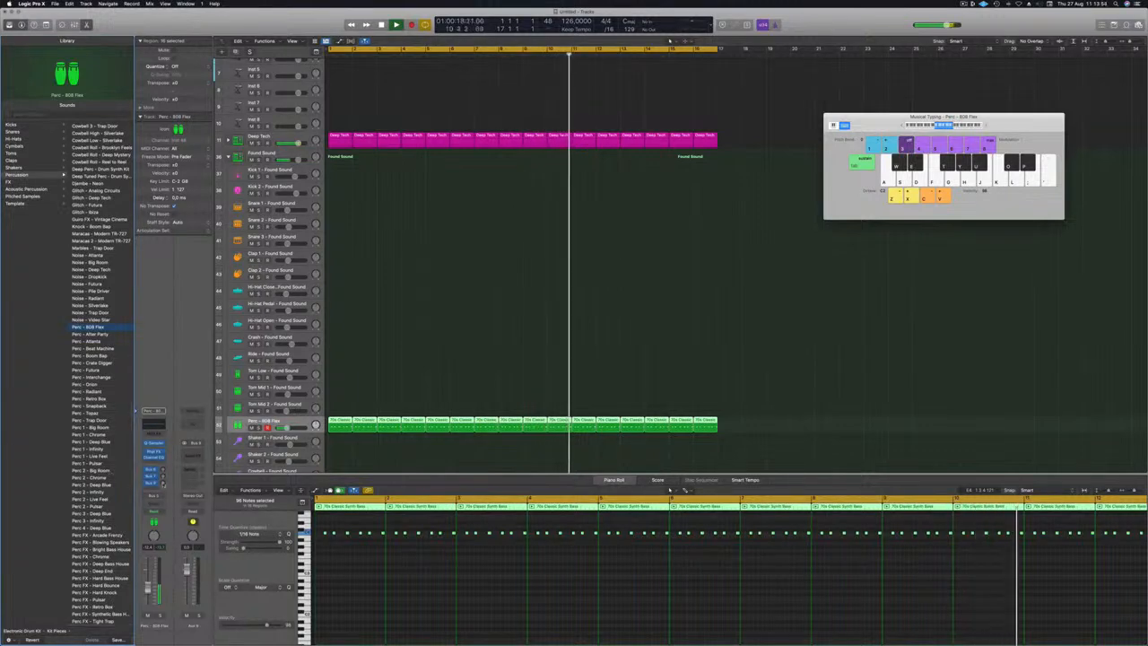
- Insert a Stereo Delay on the aux channel that receives the new Perc - 808 Flex send
{"action": "left_click", "coordinate": [193, 456]}
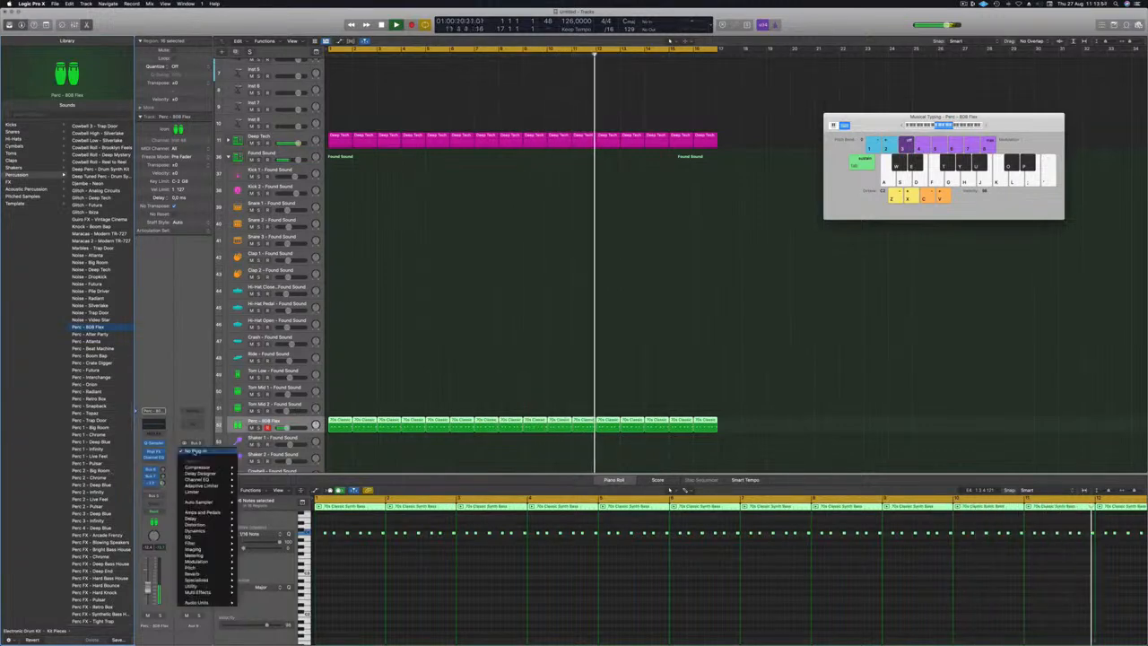
{"action": "mouse_move", "coordinate": [211, 475]}
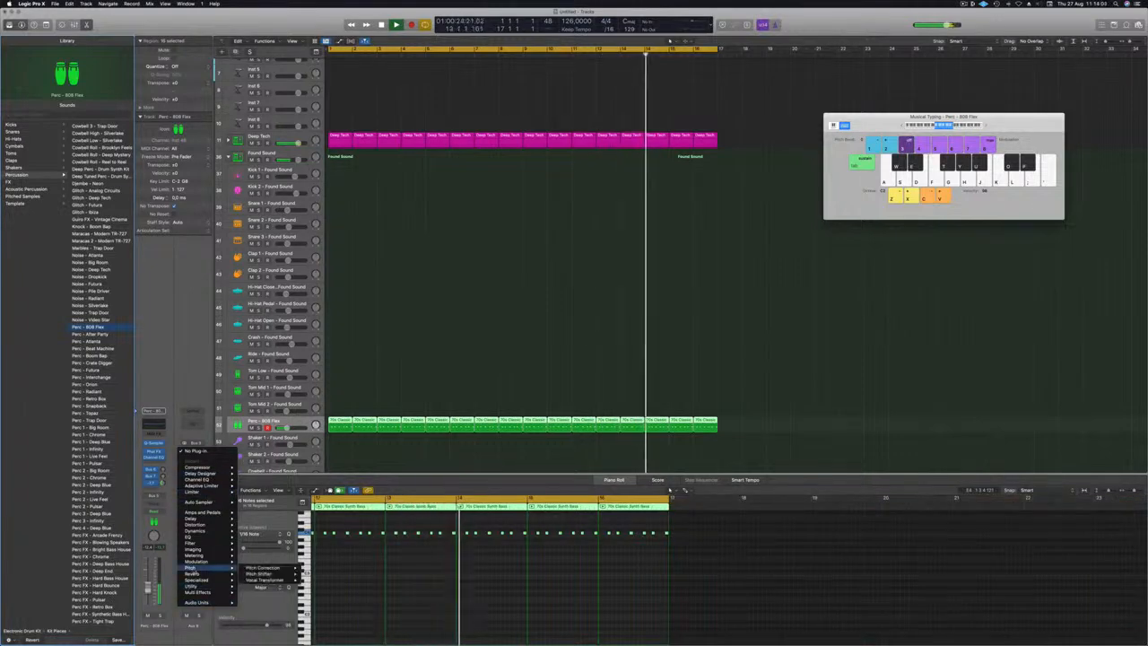
{"action": "mouse_move", "coordinate": [202, 518]}
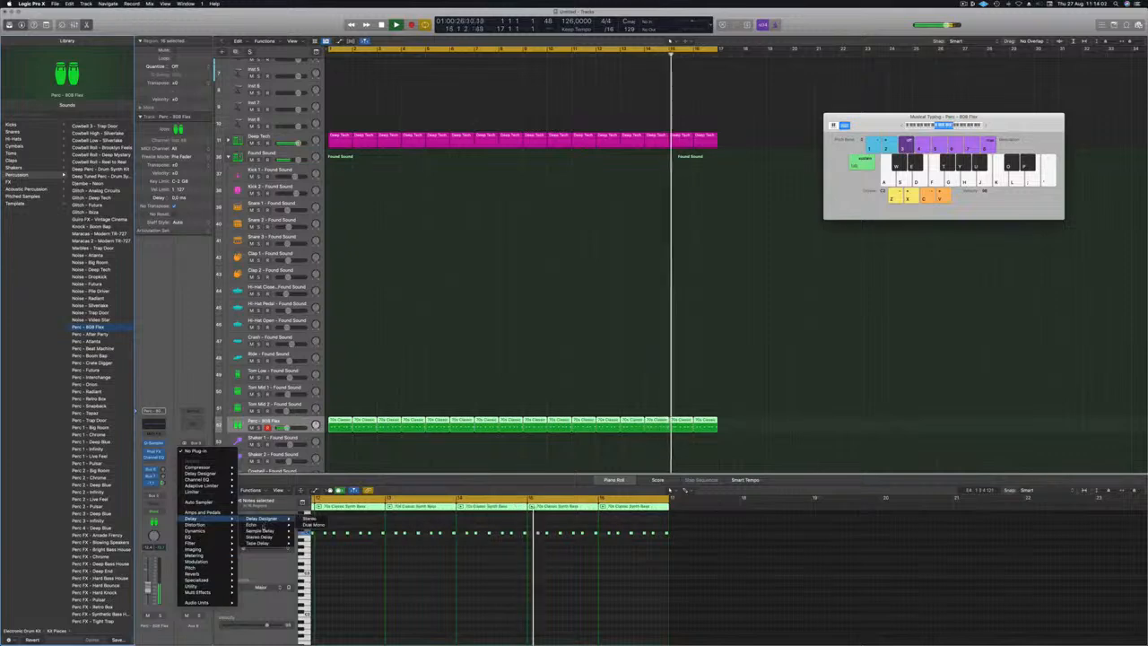
{"action": "mouse_move", "coordinate": [269, 536]}
{"action": "left_click", "coordinate": [309, 537]}
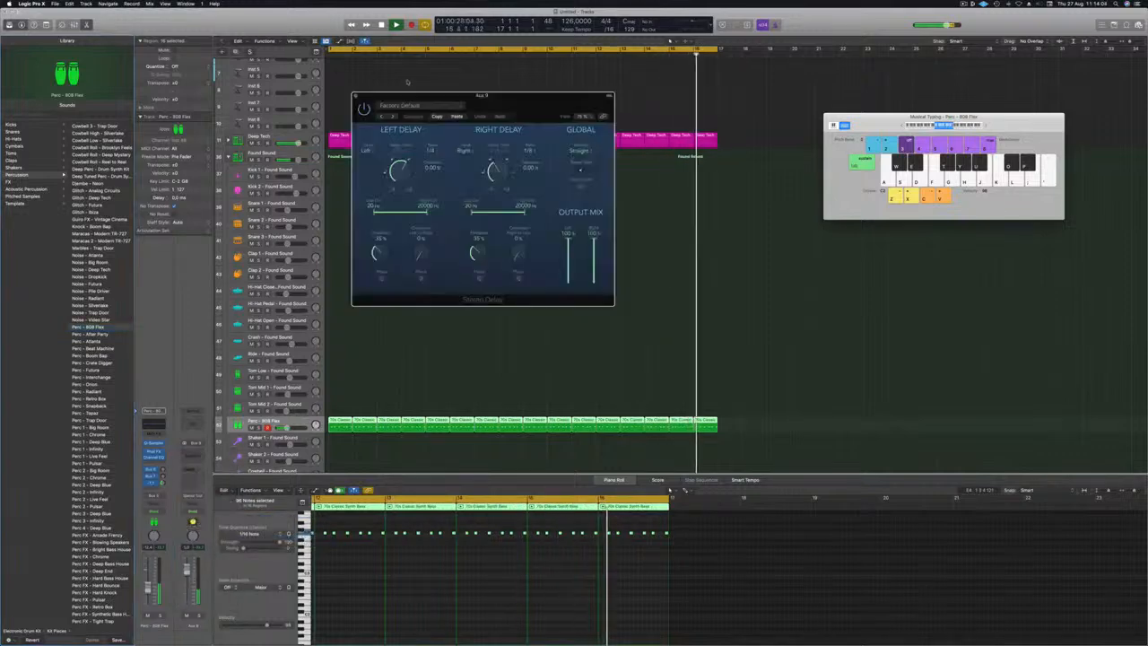
{"action": "left_click_drag", "start_coordinate": [429, 90], "coordinate": [532, 107]}
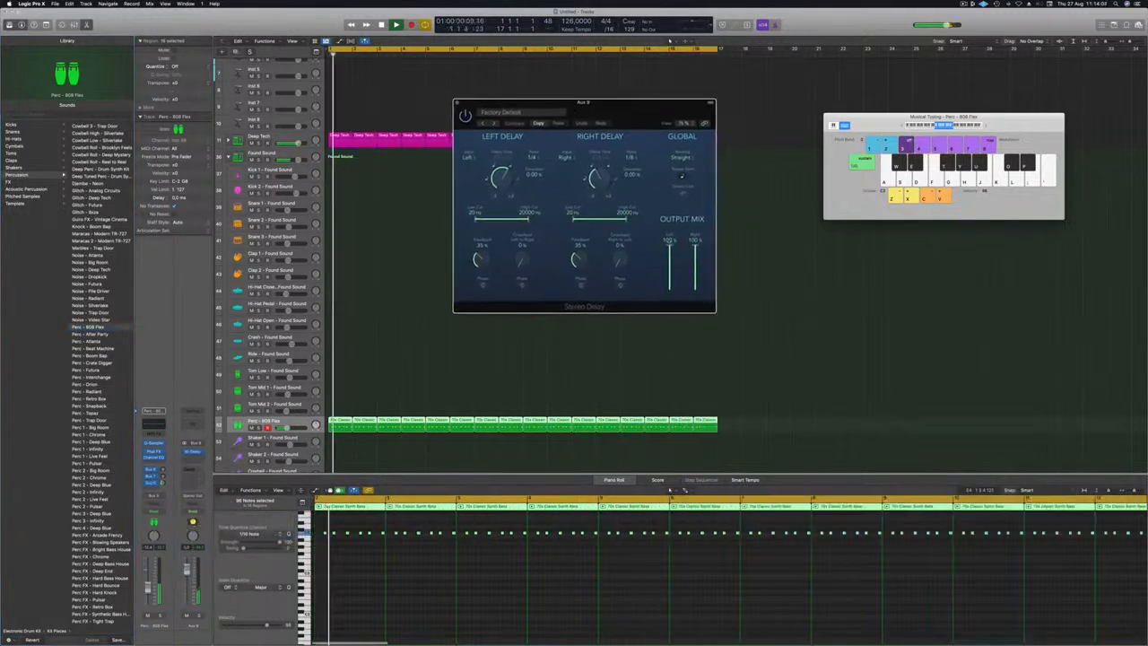
- Adjust the Perc - 808 Flex send level to the delay, raise the Stereo Delay feedback to about 45%, and close the plug-in
{"action": "left_click", "coordinate": [162, 484]}
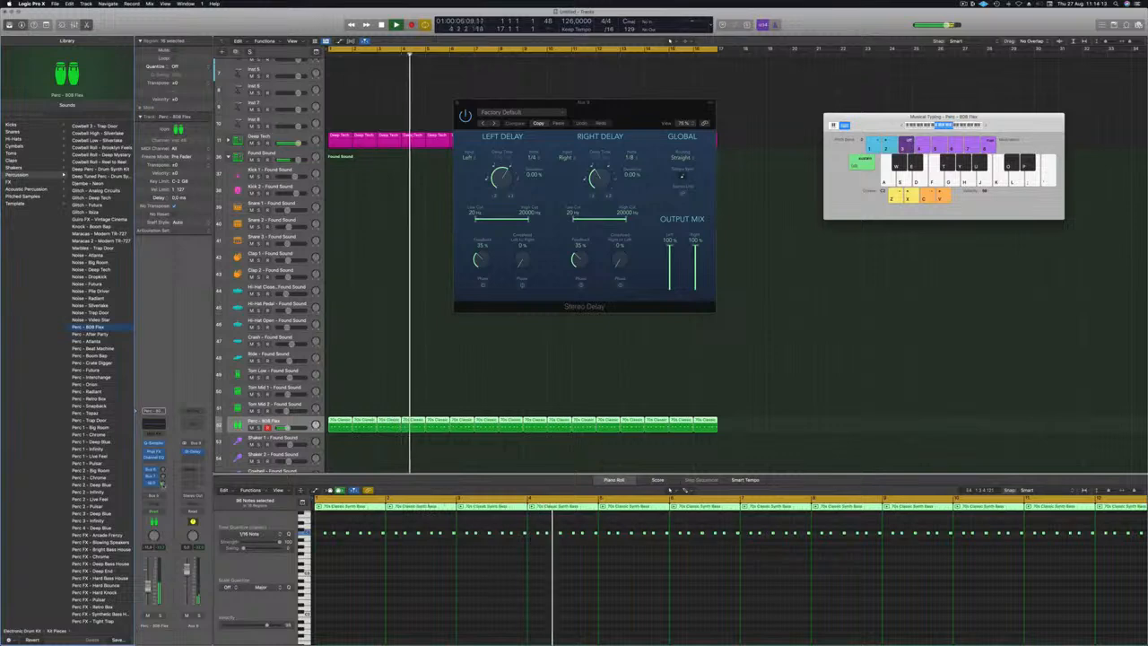
{"action": "left_click_drag", "start_coordinate": [580, 260], "coordinate": [579, 246]}
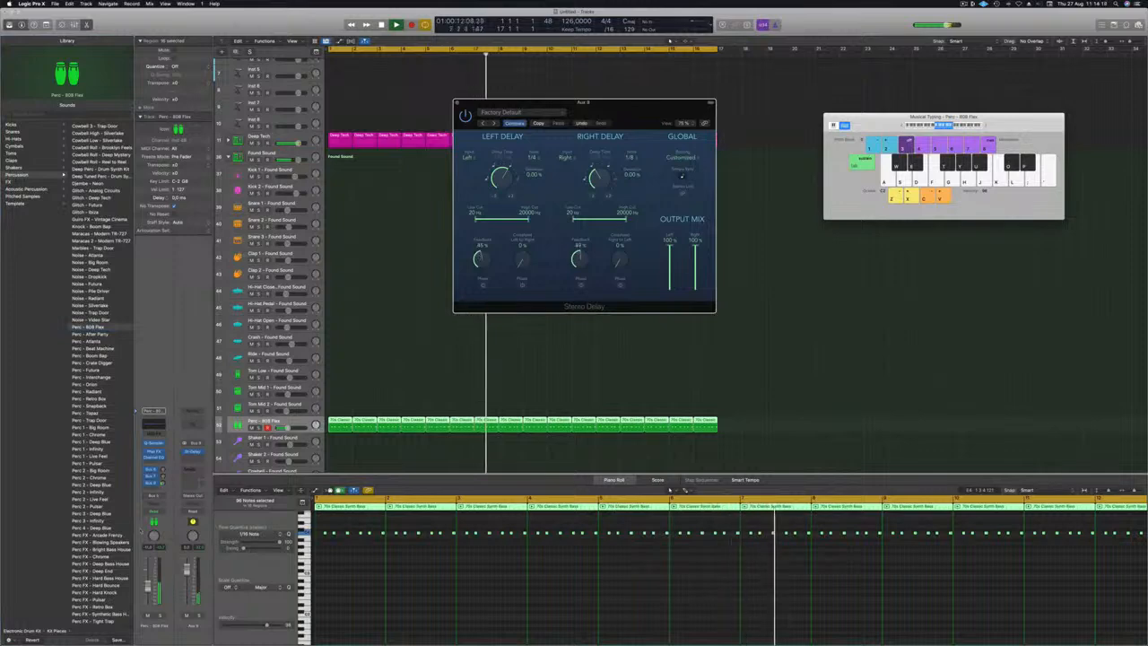
{"action": "left_click", "coordinate": [162, 484]}
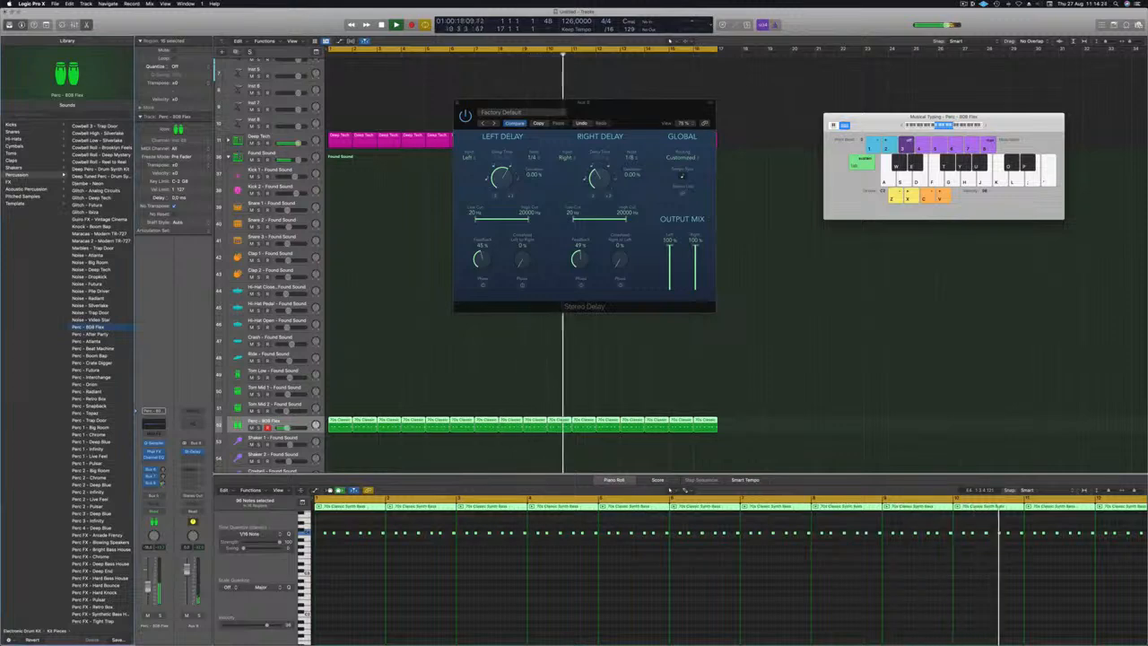
{"action": "left_click", "coordinate": [457, 105]}
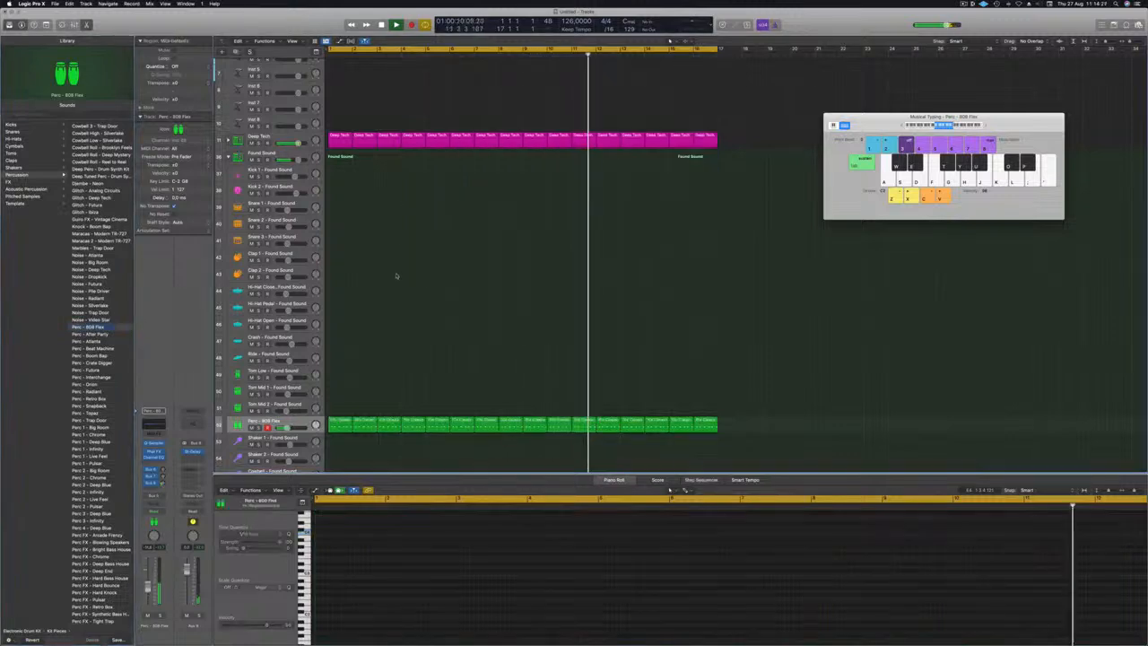
- Copy the first one-bar region from Perc - 808 Flex to the Tom Low - Found Sound track and transpose its notes down by octave
{"action": "scroll", "coordinate": [397, 274], "scroll_direction": "down", "scroll_amount": 5}
{"action": "scroll", "coordinate": [407, 238], "scroll_direction": "down", "scroll_amount": 1}
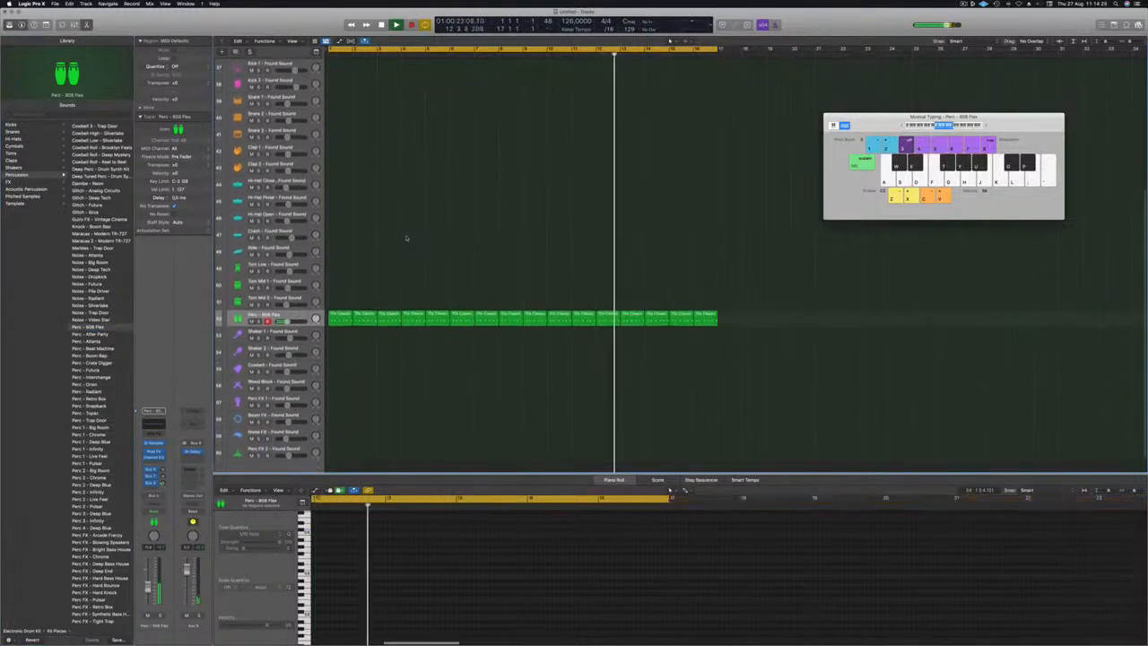
{"action": "scroll", "coordinate": [412, 249], "scroll_direction": "up", "scroll_amount": 1}
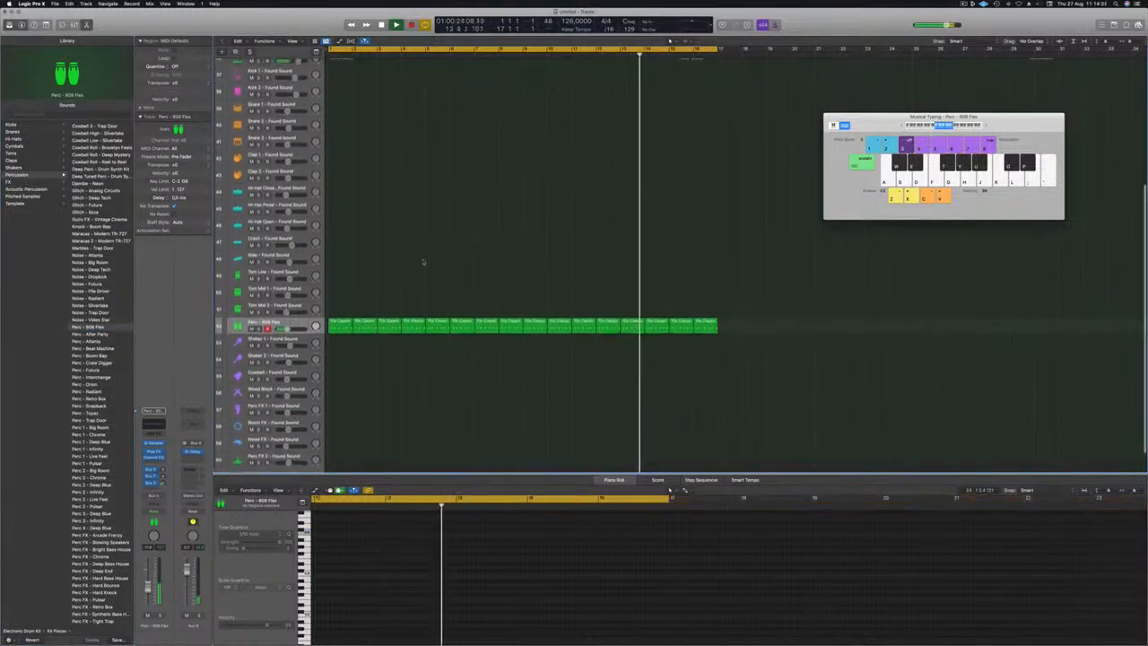
{"action": "scroll", "coordinate": [382, 242], "scroll_direction": "up", "scroll_amount": 4}
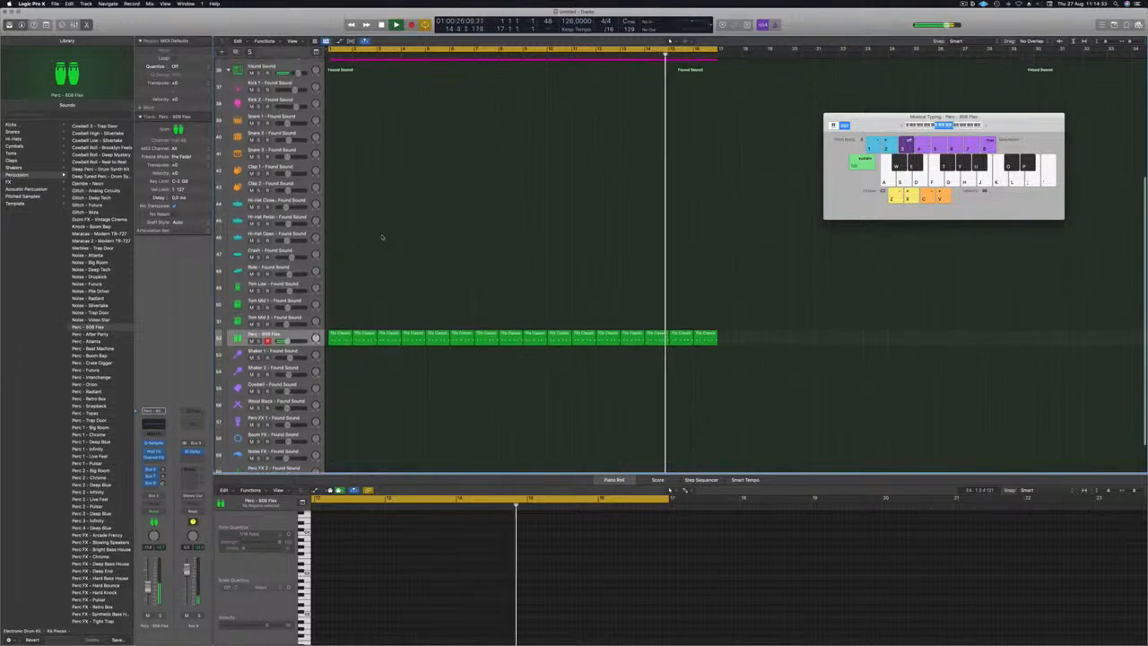
{"action": "left_click_drag", "start_coordinate": [343, 353], "coordinate": [344, 309]}
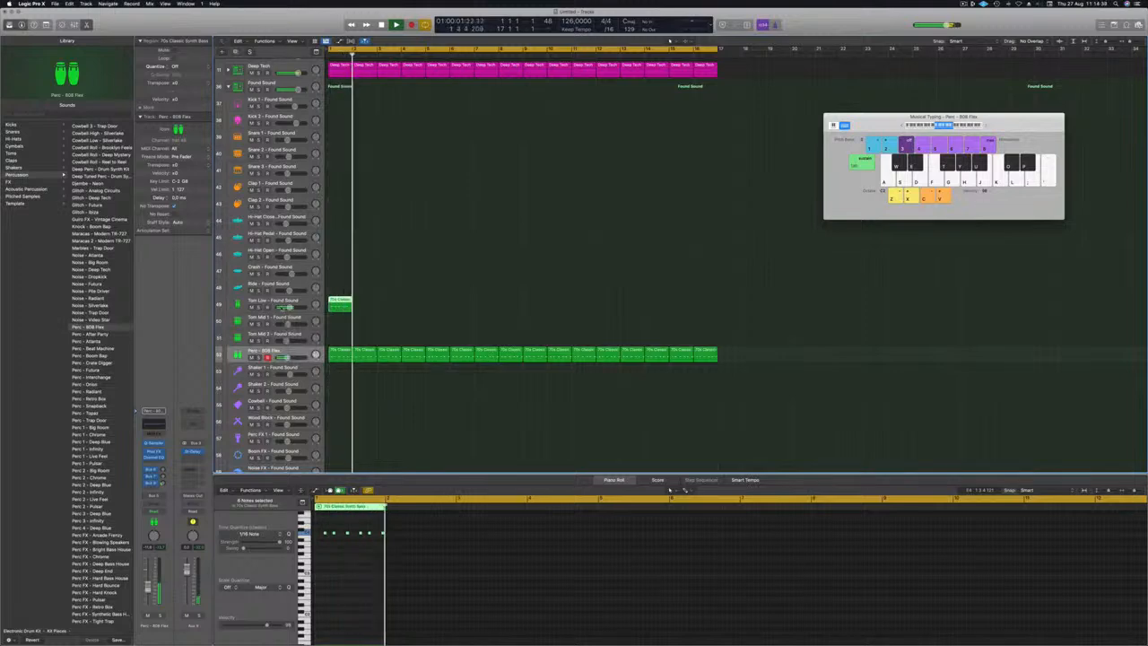
{"action": "left_click", "coordinate": [343, 310]}
{"action": "left_click_drag", "start_coordinate": [321, 530], "coordinate": [376, 548]}
{"action": "key", "text": "alt+shift+Down"}
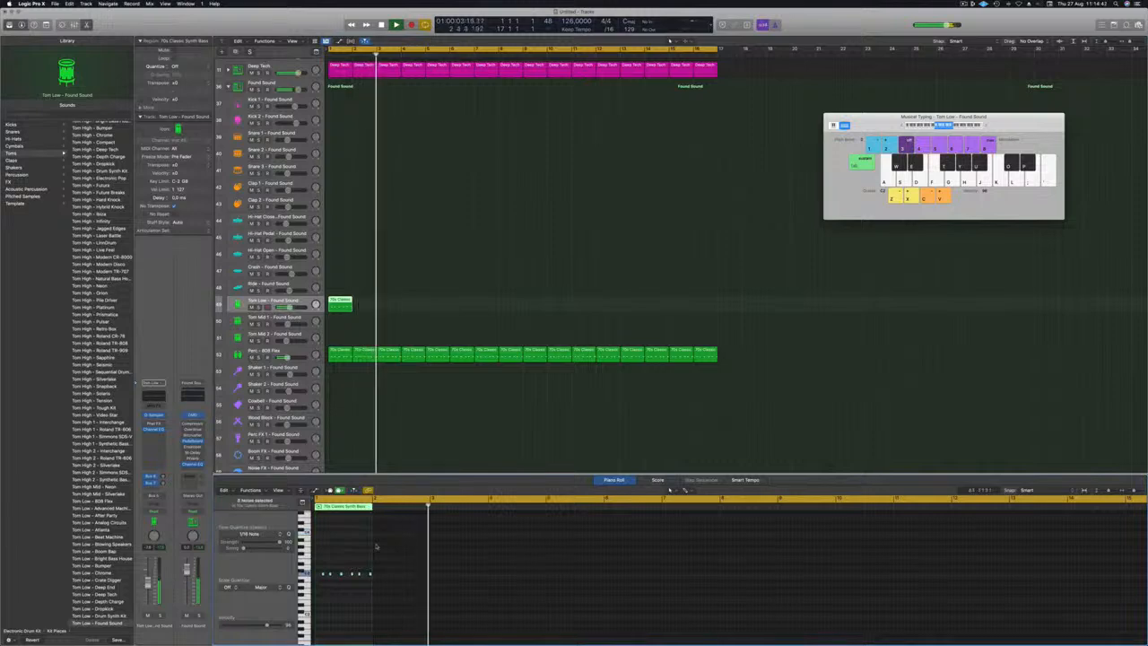
- Repeat the one-bar Tom Low region so that it fills all 16 bars
{"action": "key", "text": "Return"}
{"action": "left_click_drag", "start_coordinate": [342, 306], "coordinate": [390, 309]}
{"action": "left_click_drag", "start_coordinate": [466, 301], "coordinate": [536, 308]}
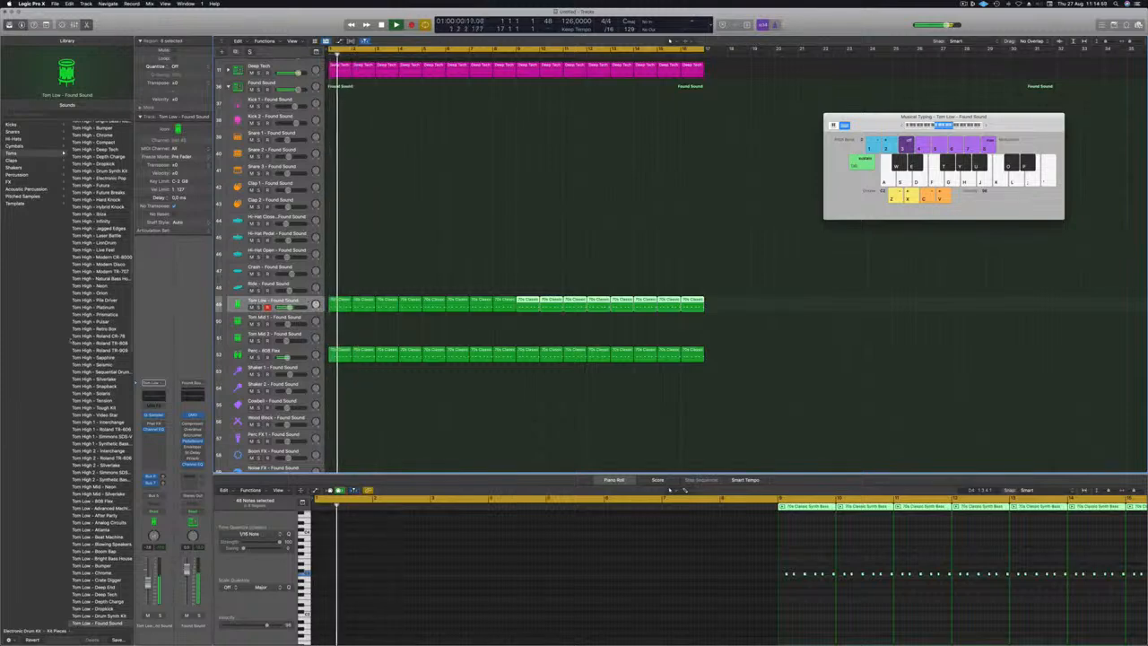
- Change the Tom Low track's sound to Tom Low 2 - Tough Kit, comparing it with the neighbouring sound, and restart playback
{"action": "scroll", "coordinate": [76, 430], "scroll_direction": "down", "scroll_amount": 4}
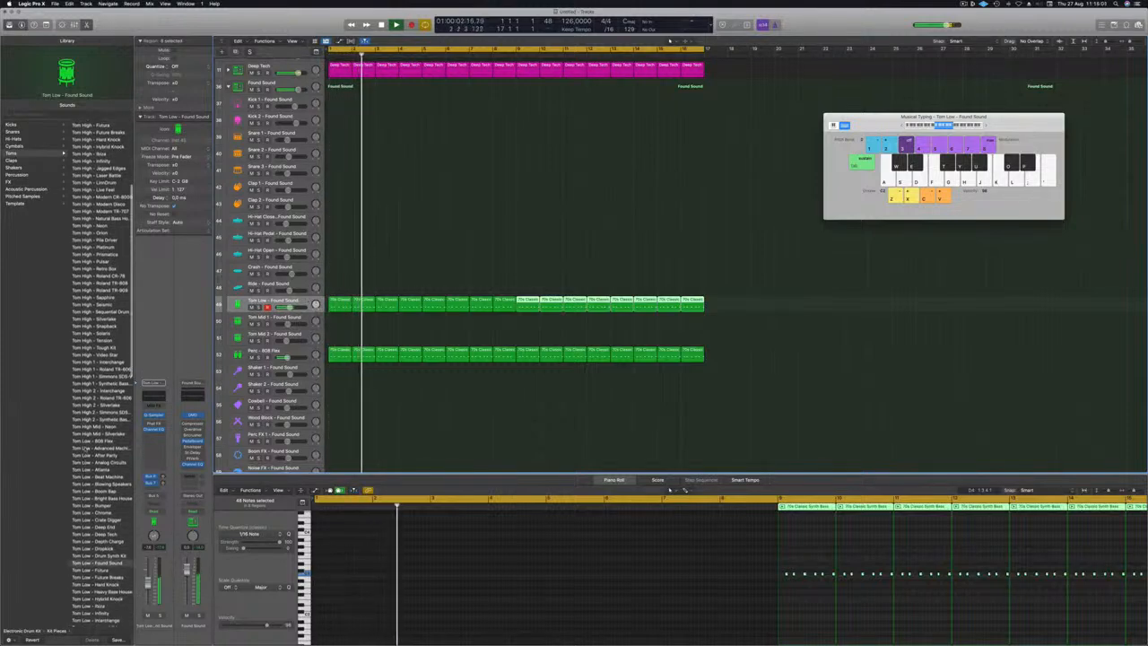
{"action": "scroll", "coordinate": [79, 454], "scroll_direction": "down", "scroll_amount": 8}
{"action": "scroll", "coordinate": [79, 454], "scroll_direction": "down", "scroll_amount": 7}
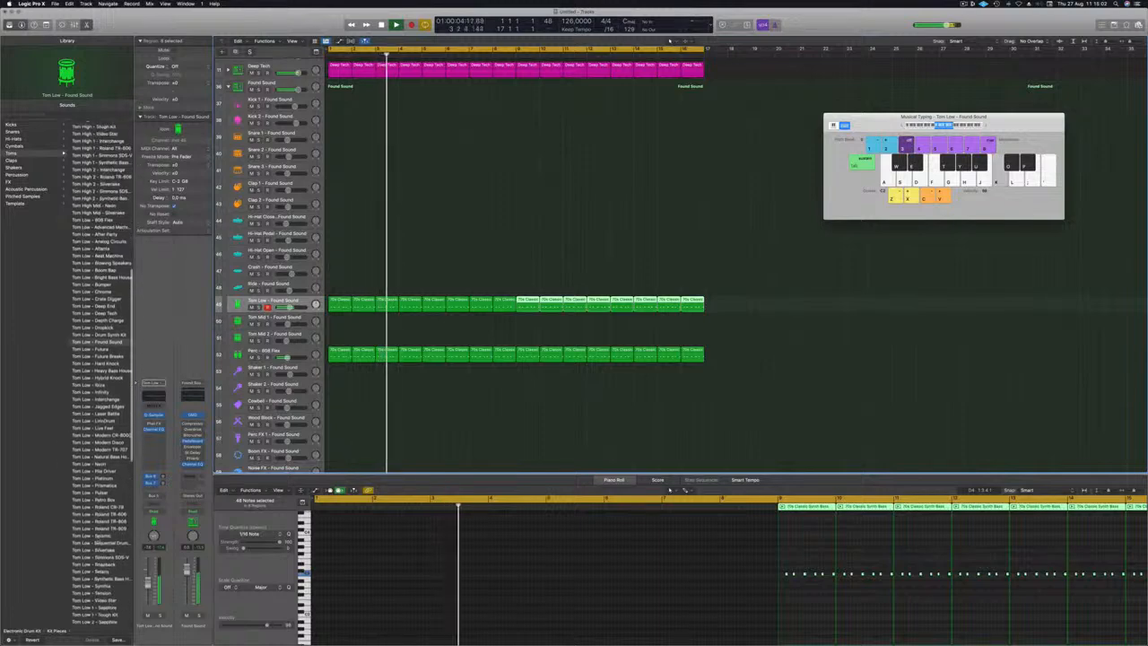
{"action": "scroll", "coordinate": [79, 454], "scroll_direction": "down", "scroll_amount": 3}
{"action": "left_click", "coordinate": [87, 562]}
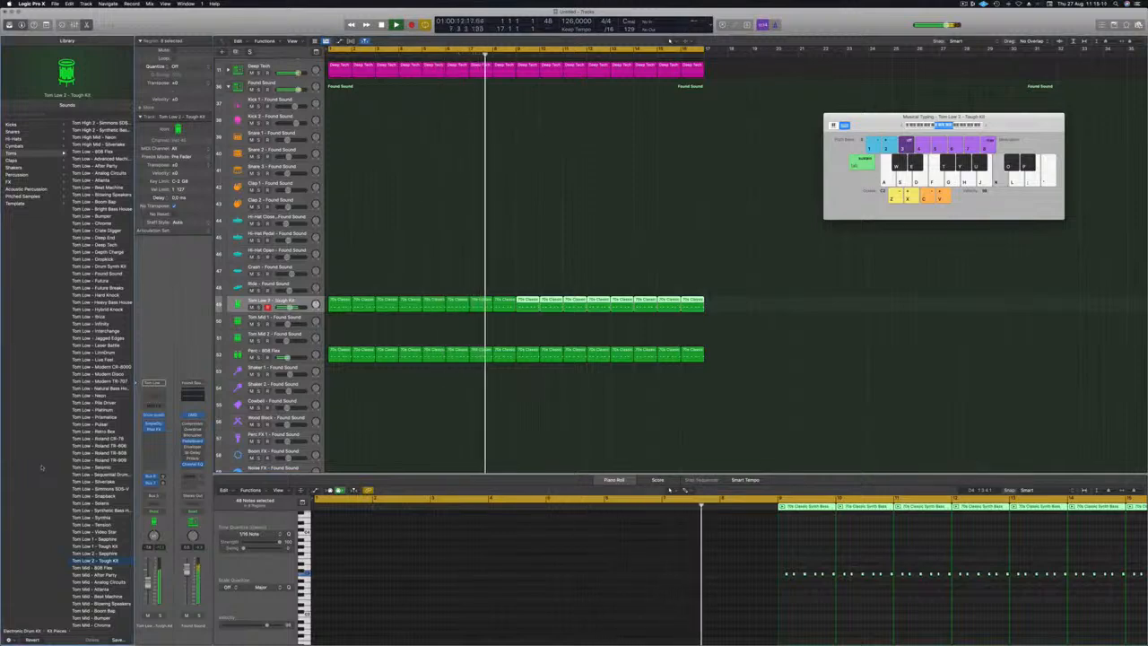
{"action": "key", "text": "Up"}
{"action": "key", "text": "Down"}
{"action": "key", "text": "Return"}
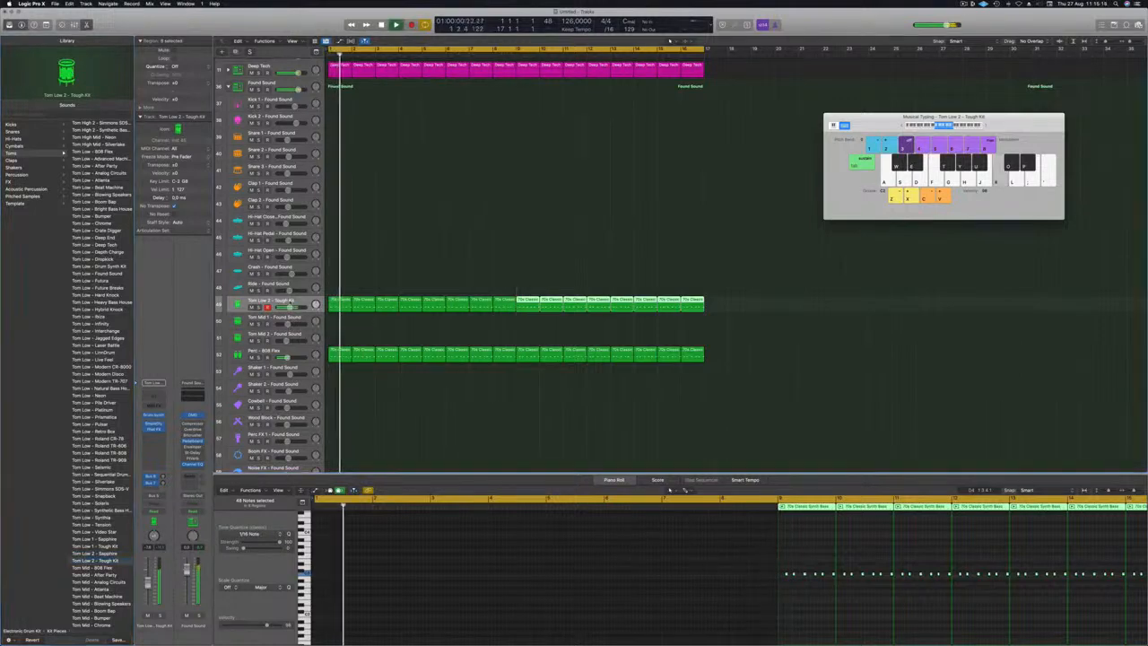
- Select the notes of all 16 Tom Low 2 regions in the Piano Roll, and audition them an octave lower and back up
{"action": "left_click", "coordinate": [286, 302]}
{"action": "scroll", "coordinate": [379, 555], "scroll_direction": "down", "scroll_amount": 3}
{"action": "left_click", "coordinate": [369, 559]}
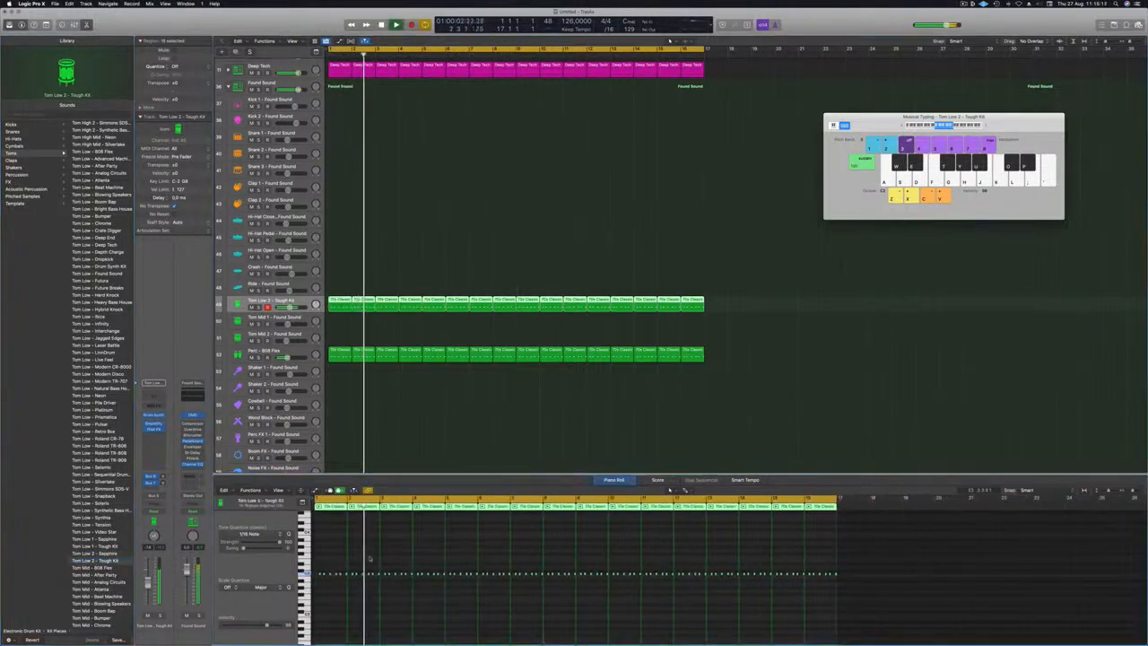
{"action": "key", "text": "super+a"}
{"action": "key", "text": "alt+shift+Down"}
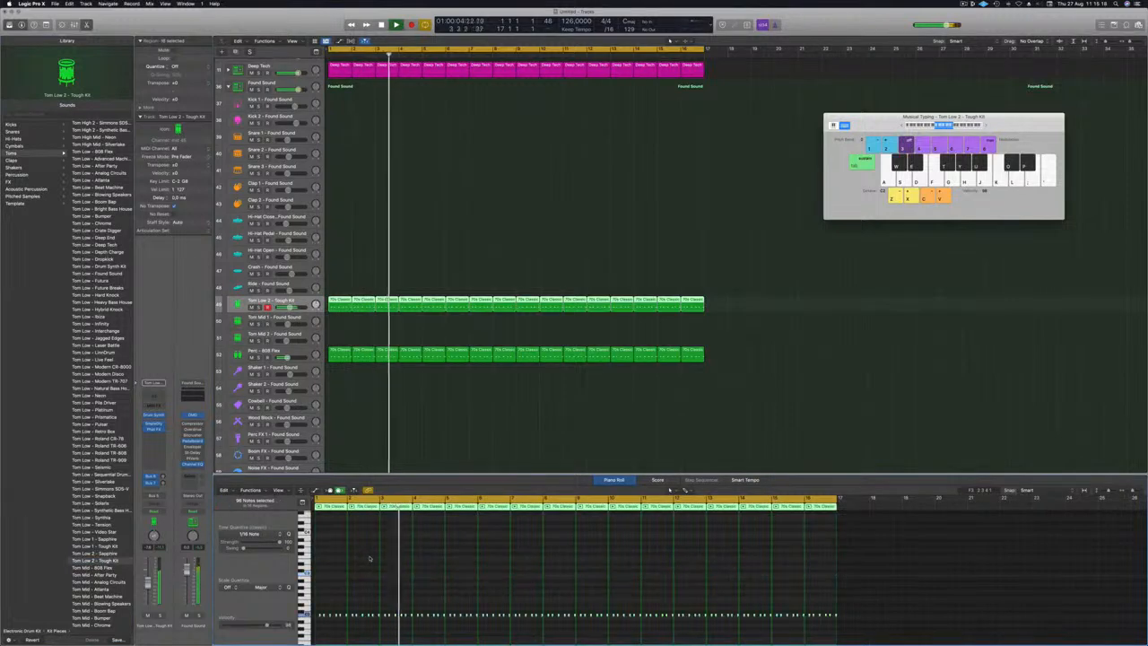
{"action": "key", "text": "alt+shift+Up"}
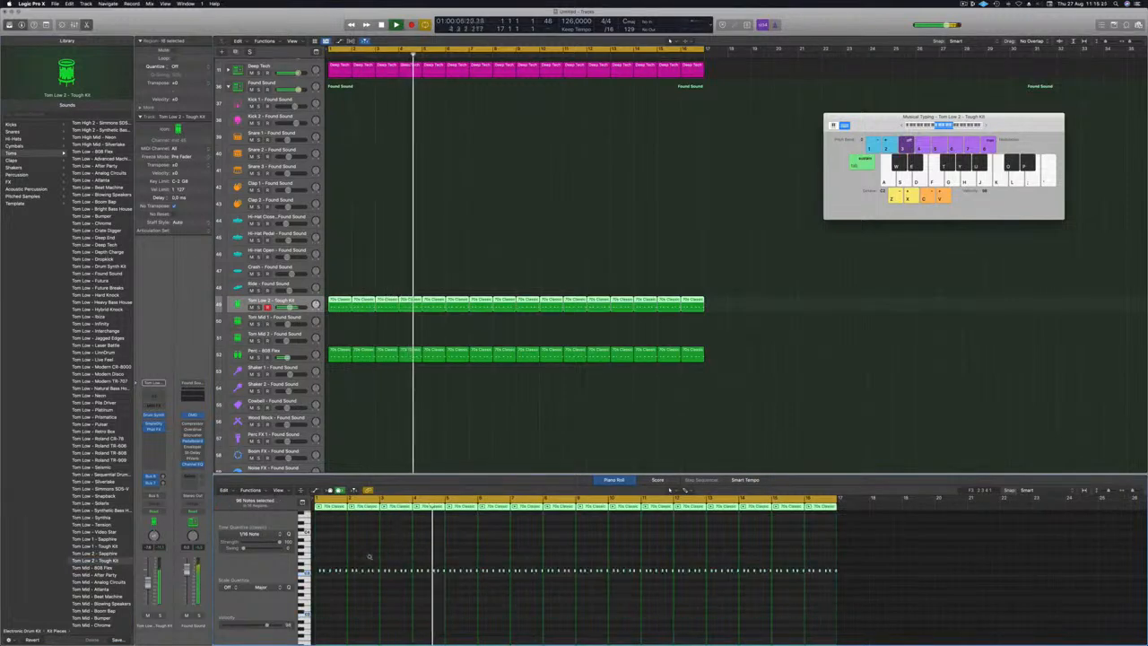
- Raise all the Tom Low 2 notes by several semitones to tune the part against the track, and restart playback
{"action": "key", "text": "alt+Up"}
{"action": "key", "text": "alt+Up"}
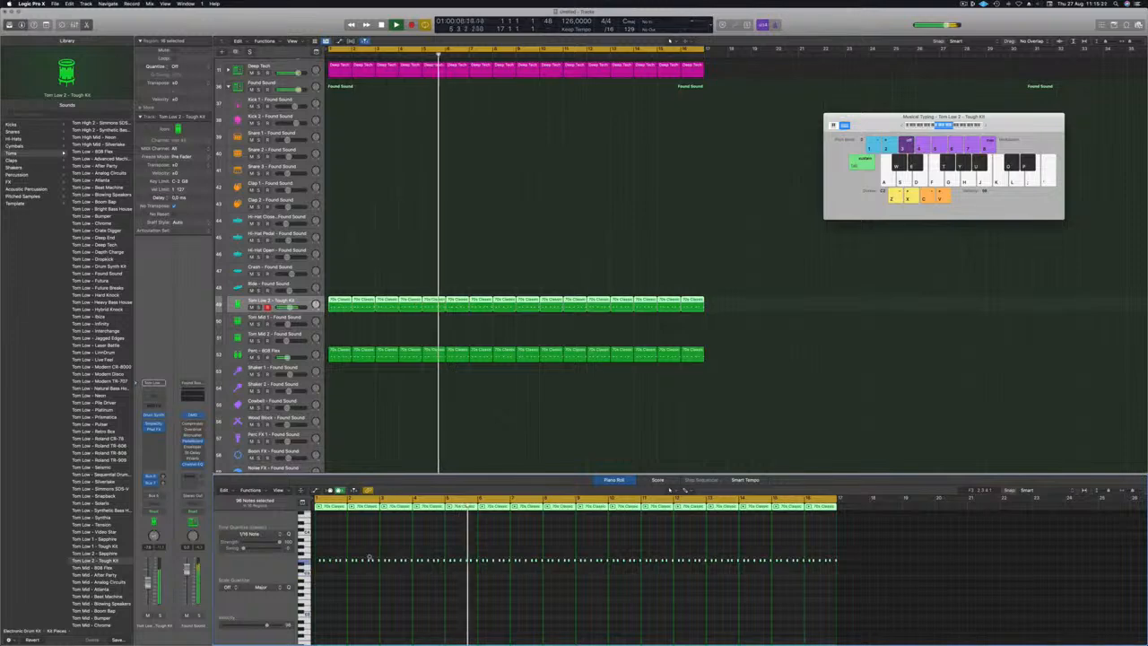
{"action": "key", "text": "alt+Up"}
{"action": "key", "text": "alt+Up"}
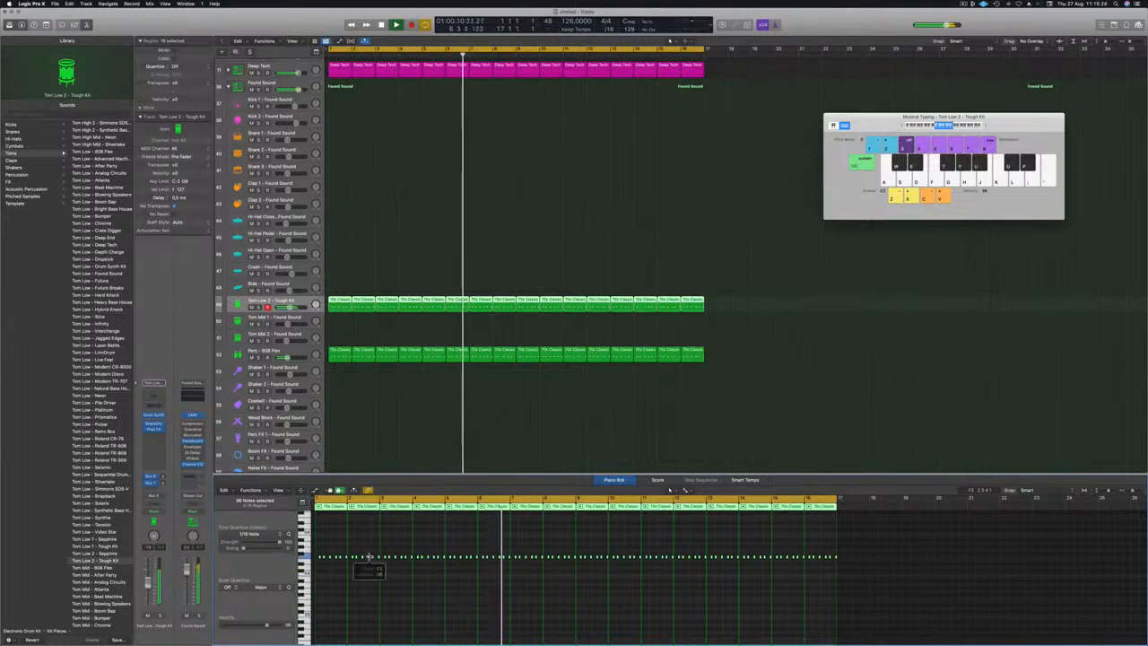
{"action": "key", "text": "alt+Up"}
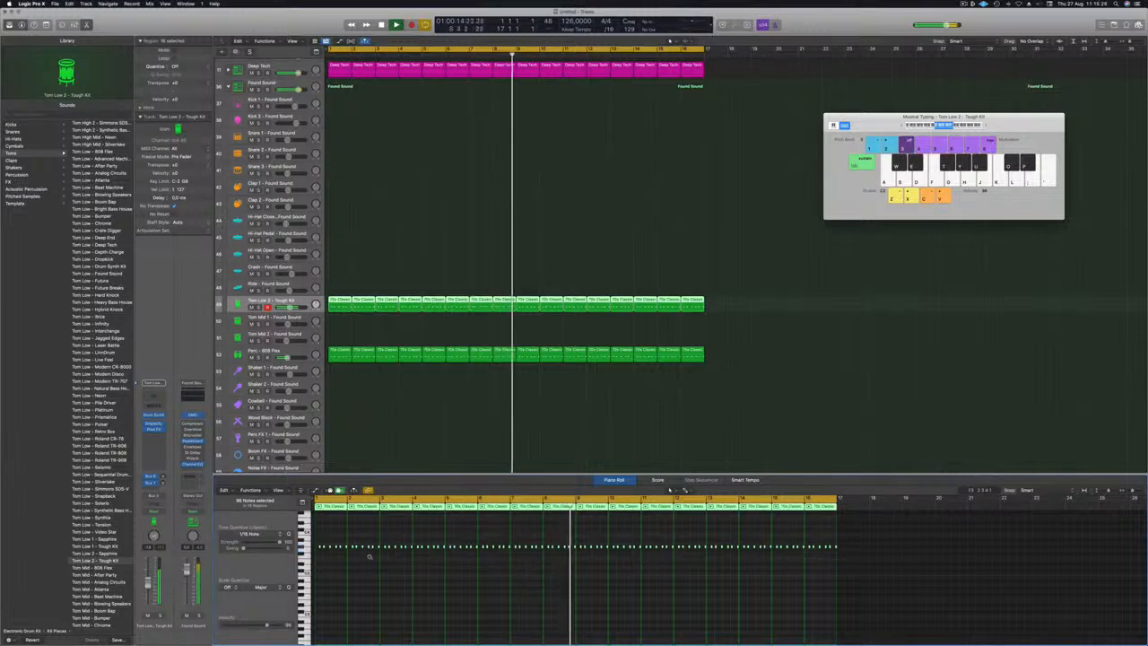
{"action": "key", "text": "Return"}
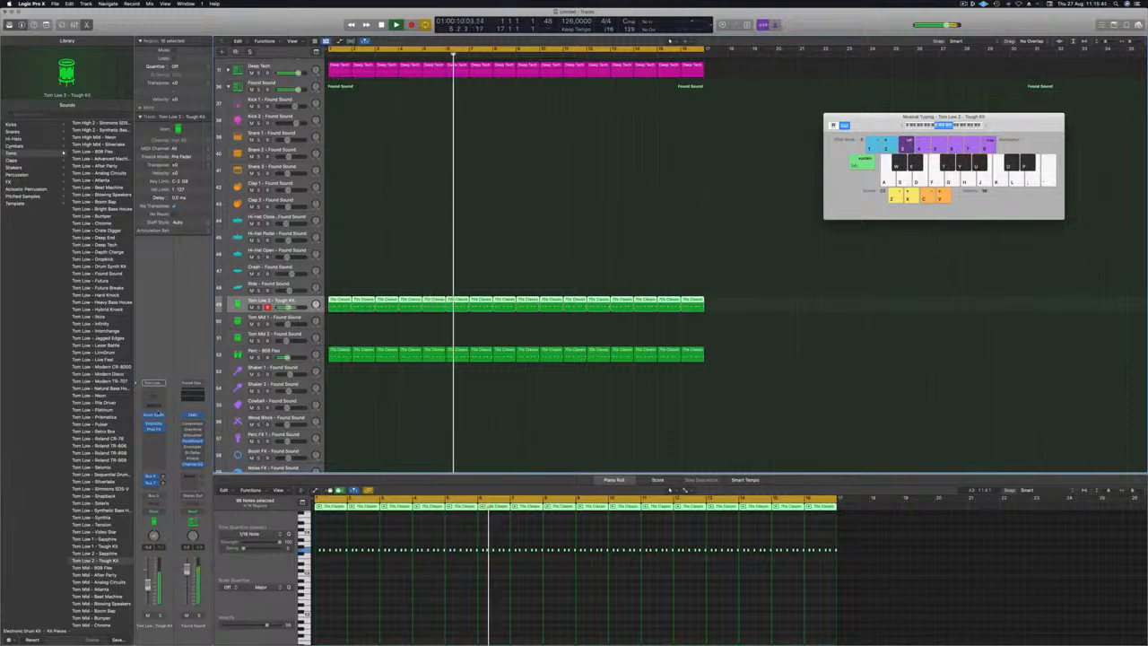
- Open Drum Synth on Tom Low 2 and set Tone to about 53% and Decay to about 46%, comparing with a minimal decay
{"action": "left_click", "coordinate": [155, 416]}
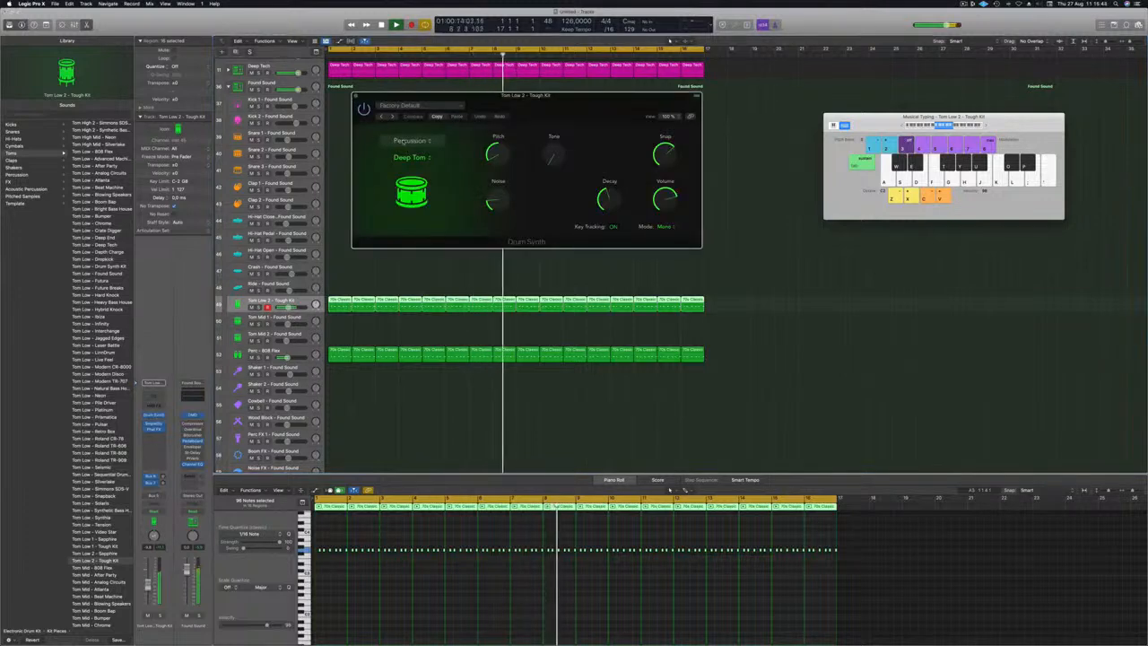
{"action": "left_click_drag", "start_coordinate": [555, 103], "coordinate": [648, 184]}
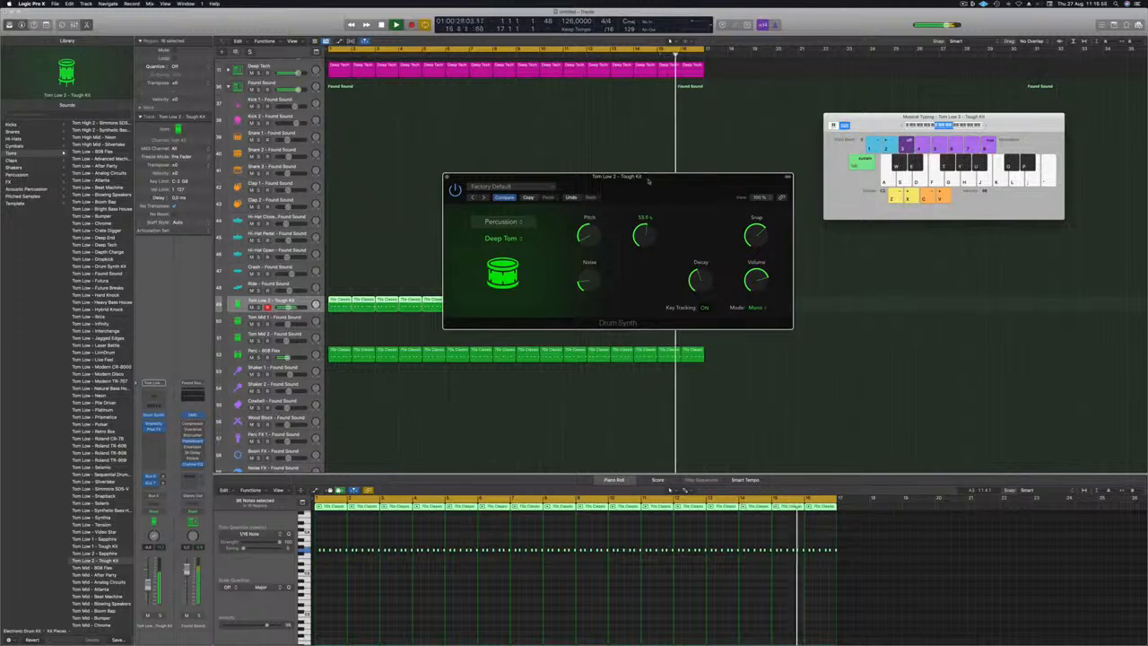
{"action": "left_click_drag", "start_coordinate": [700, 266], "coordinate": [701, 283]}
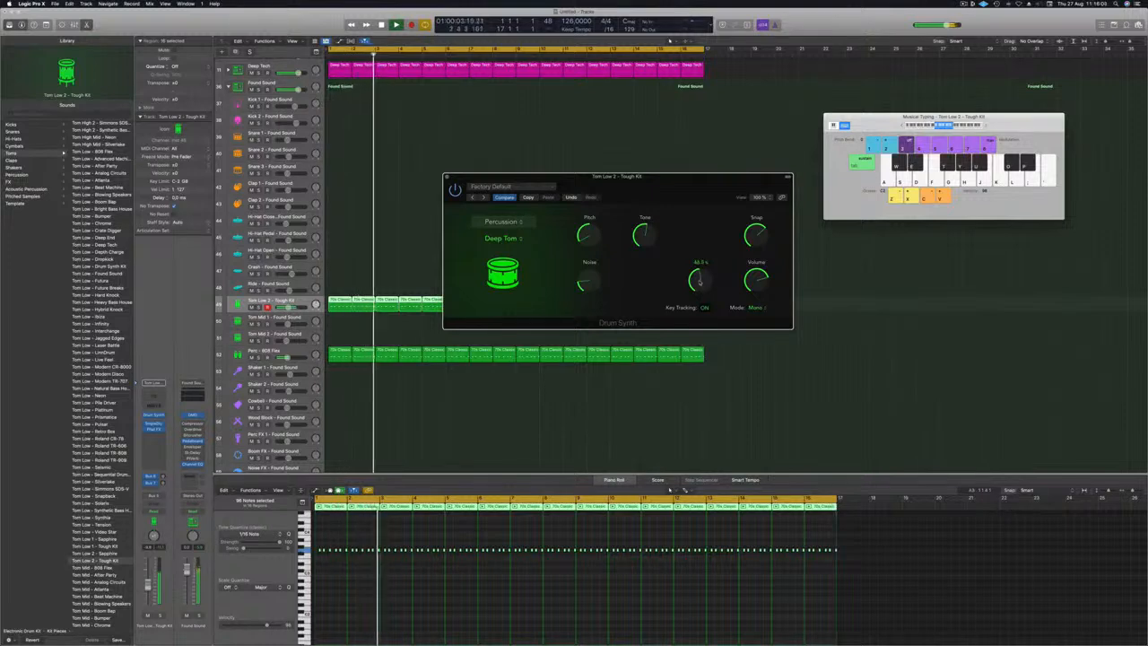
{"action": "left_click_drag", "start_coordinate": [700, 281], "coordinate": [700, 323]}
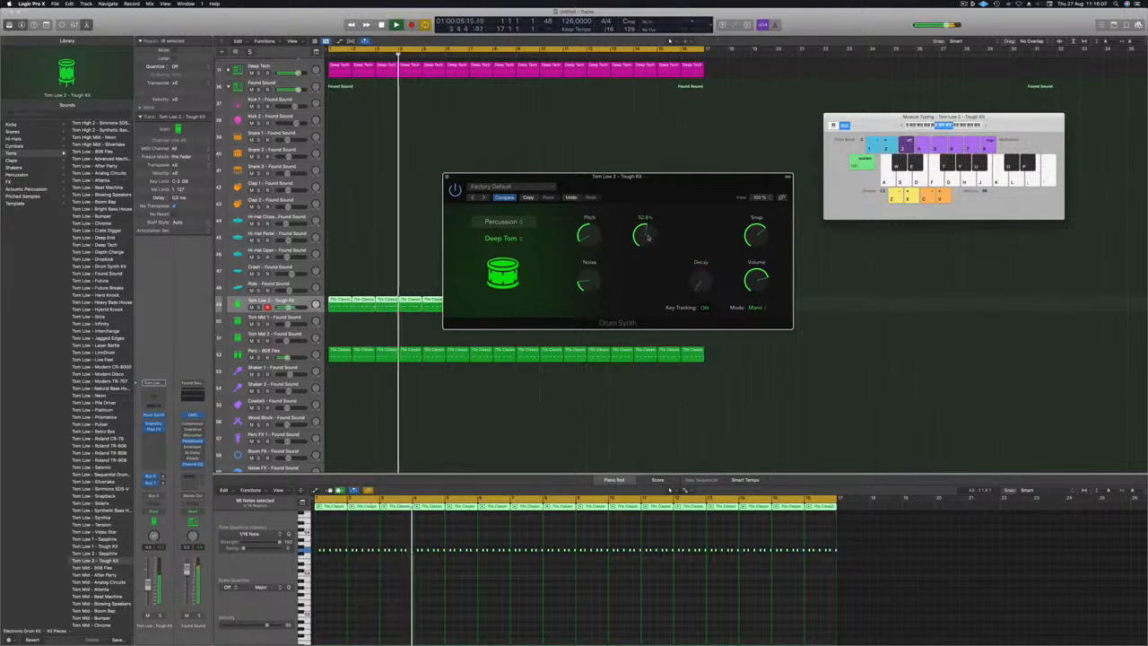
{"action": "key", "text": "space"}
{"action": "key", "text": "space"}
{"action": "left_click_drag", "start_coordinate": [699, 283], "coordinate": [703, 246]}
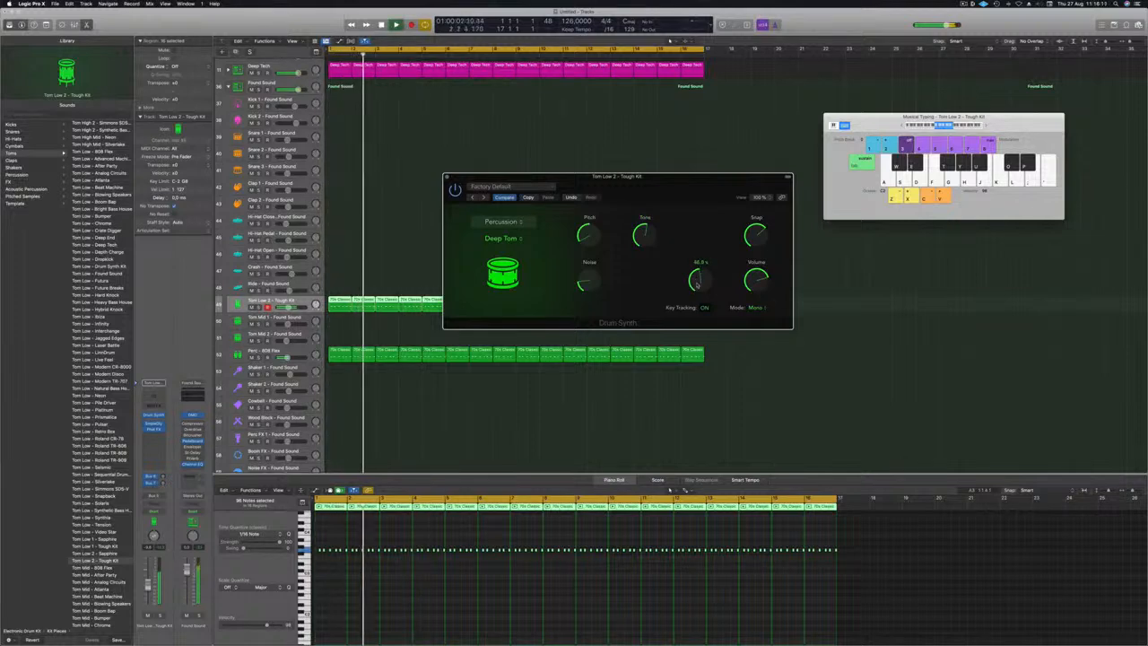
- Try Poly mode for the Drum Synth's Deep Tom sound and return it to Mono
{"action": "left_click", "coordinate": [756, 307]}
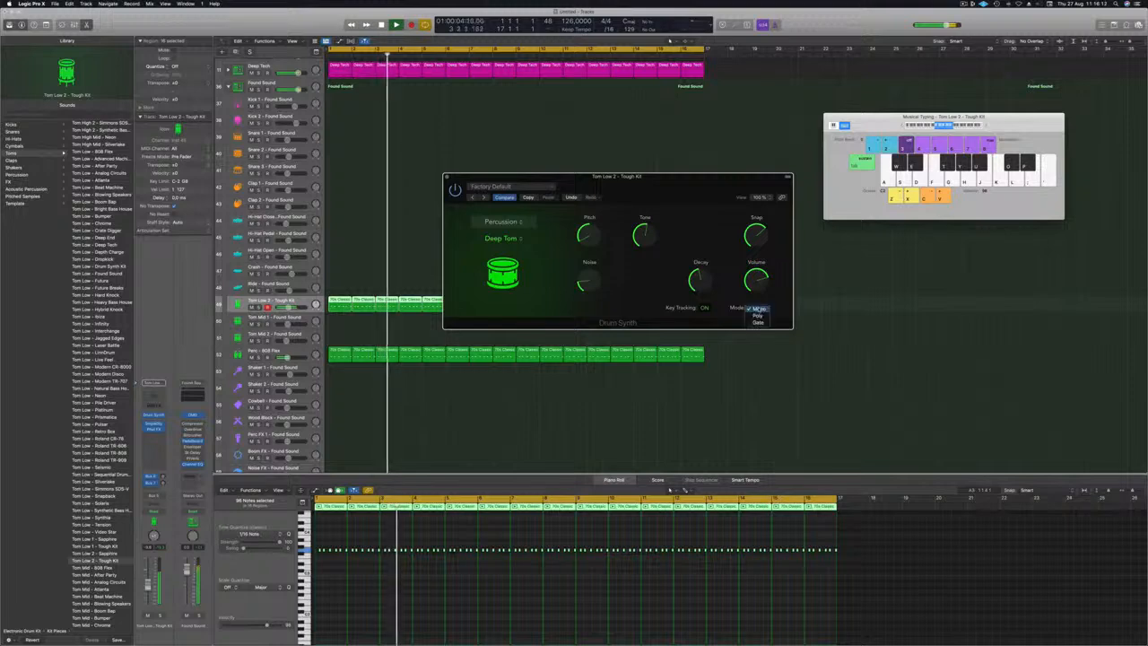
{"action": "left_click", "coordinate": [758, 316]}
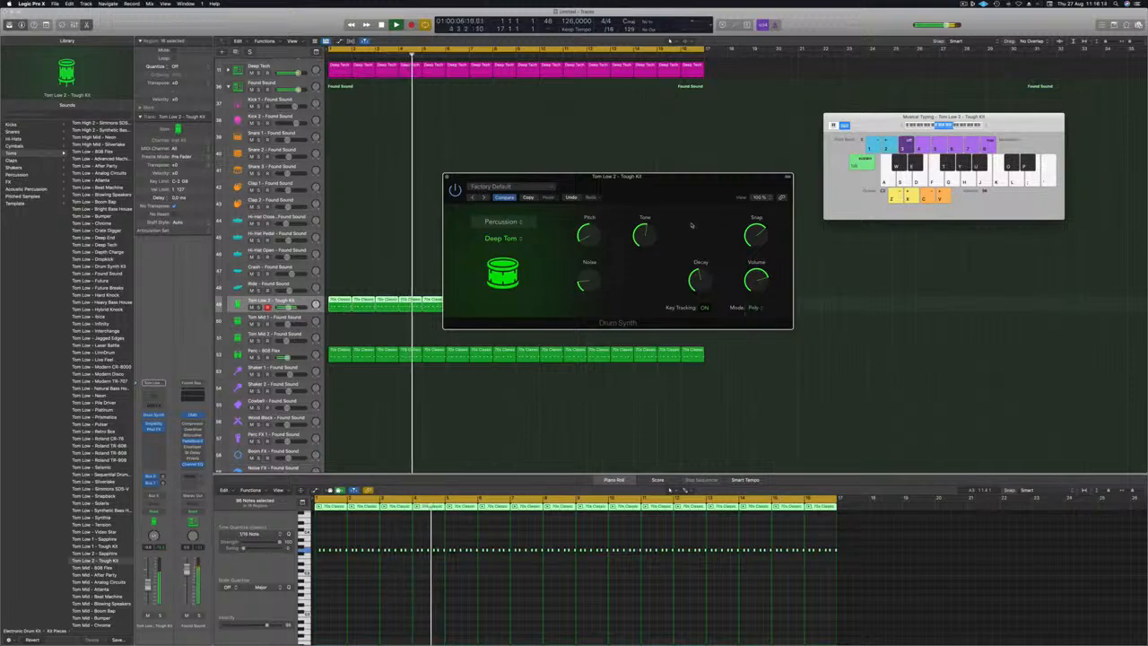
{"action": "left_click", "coordinate": [755, 308]}
{"action": "mouse_move", "coordinate": [667, 188]}
{"action": "left_mouse_down"}
{"action": "mouse_move", "coordinate": [681, 185]}
{"action": "mouse_move", "coordinate": [648, 183]}
{"action": "left_mouse_up"}
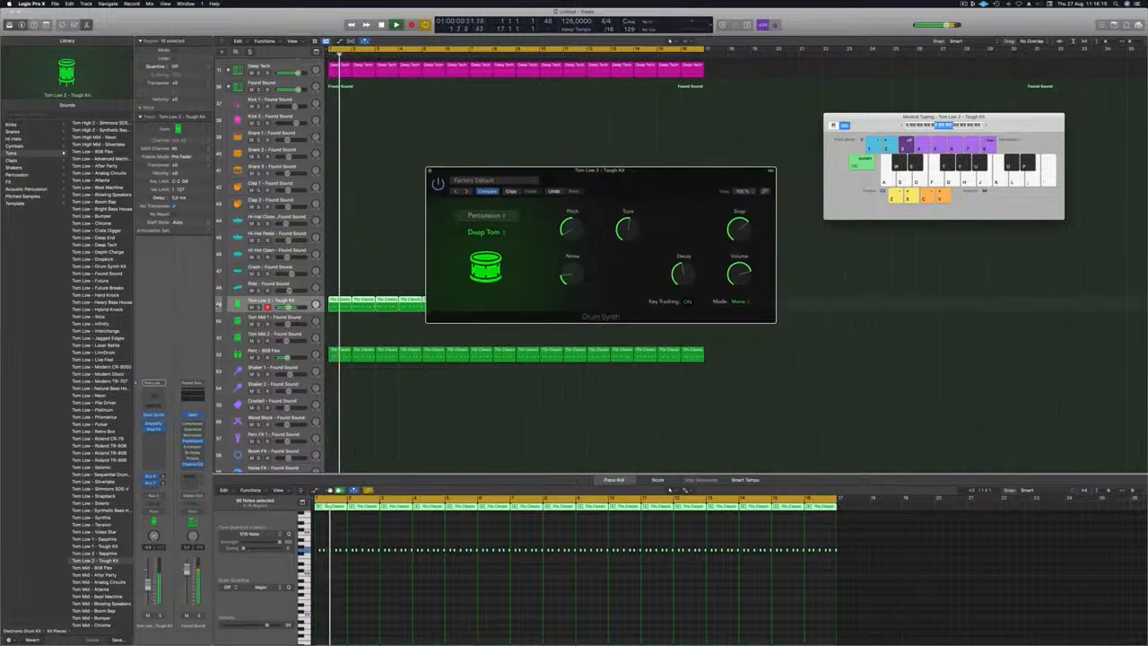
- Listen to Tom Low 2 soloed, turn its solo off again, and restart playback
{"action": "left_click", "coordinate": [258, 308]}
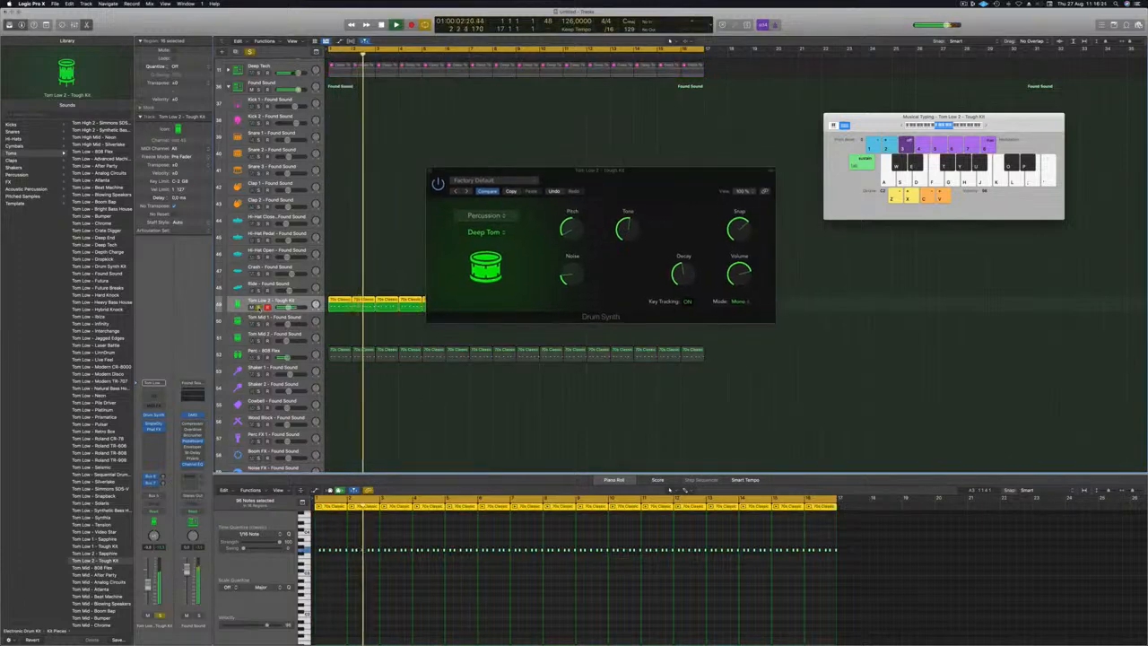
{"action": "left_click", "coordinate": [259, 308]}
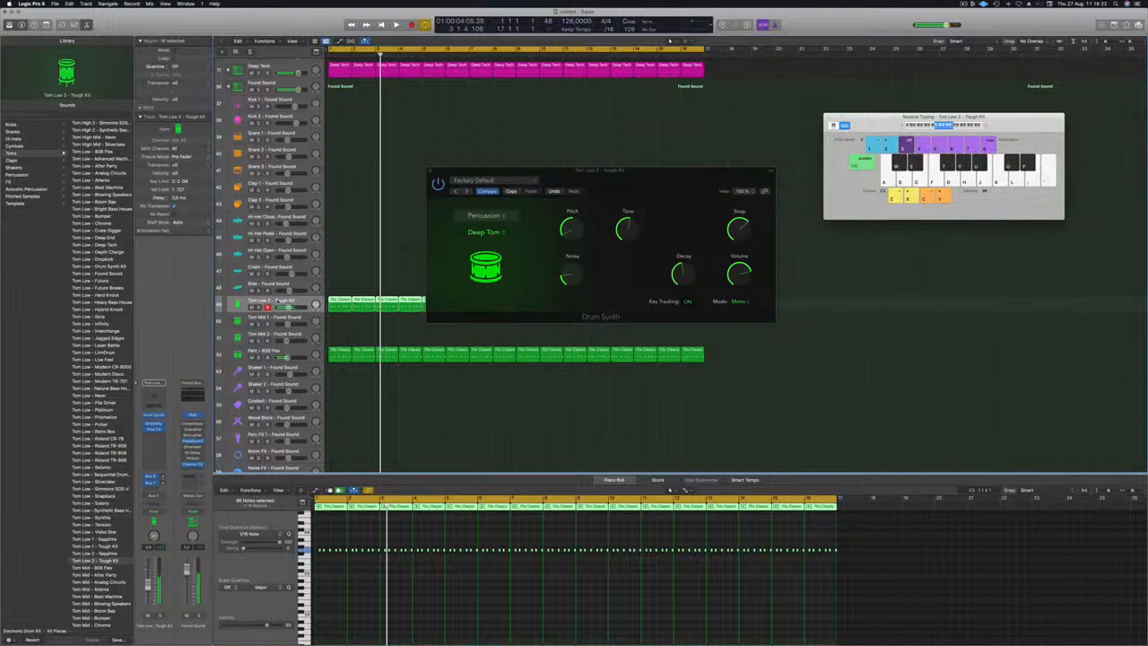
{"action": "key", "text": "space"}
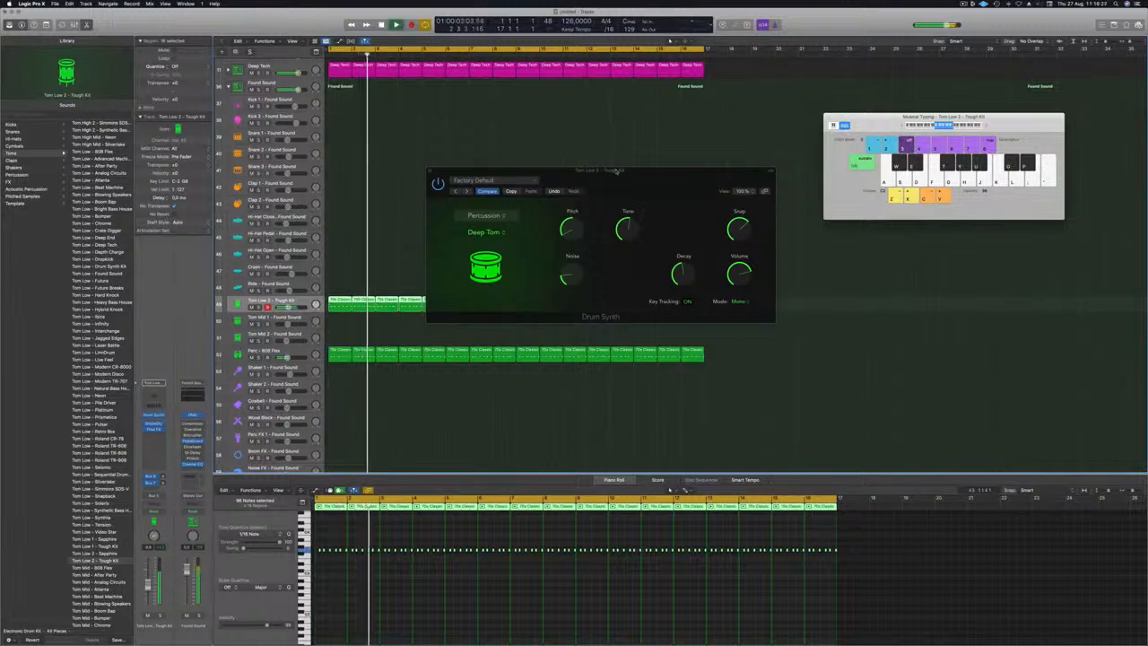
- Lower the Tom Low 2 channel volume slightly and close the Drum Synth plug-in
{"action": "left_click_drag", "start_coordinate": [621, 170], "coordinate": [594, 173]}
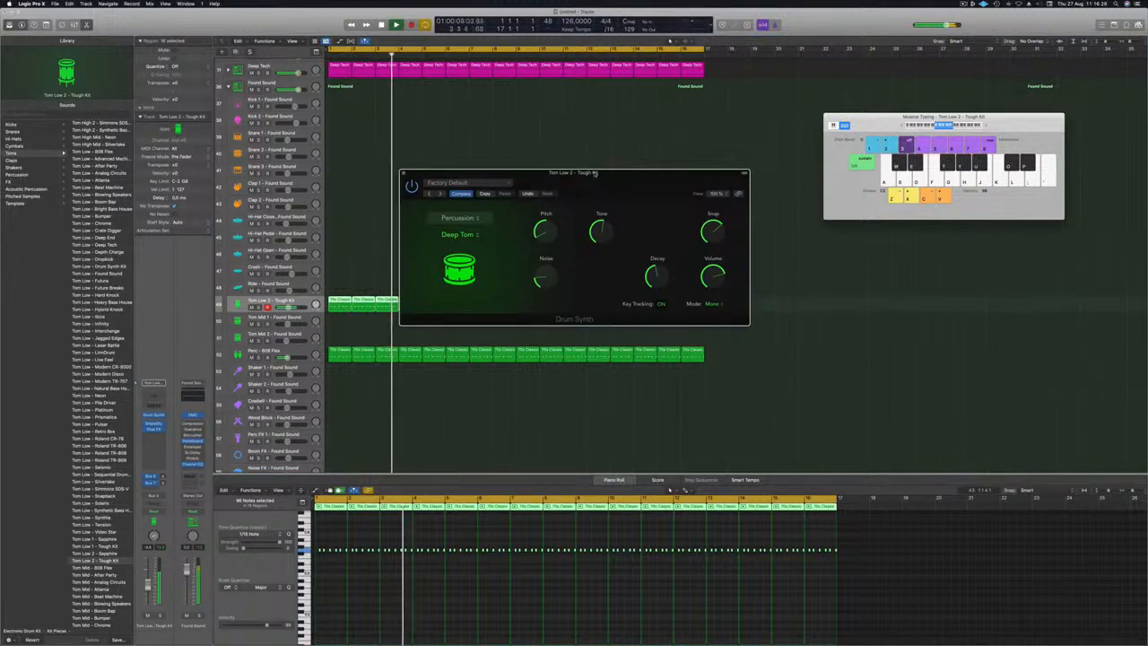
{"action": "left_click_drag", "start_coordinate": [148, 584], "coordinate": [148, 587]}
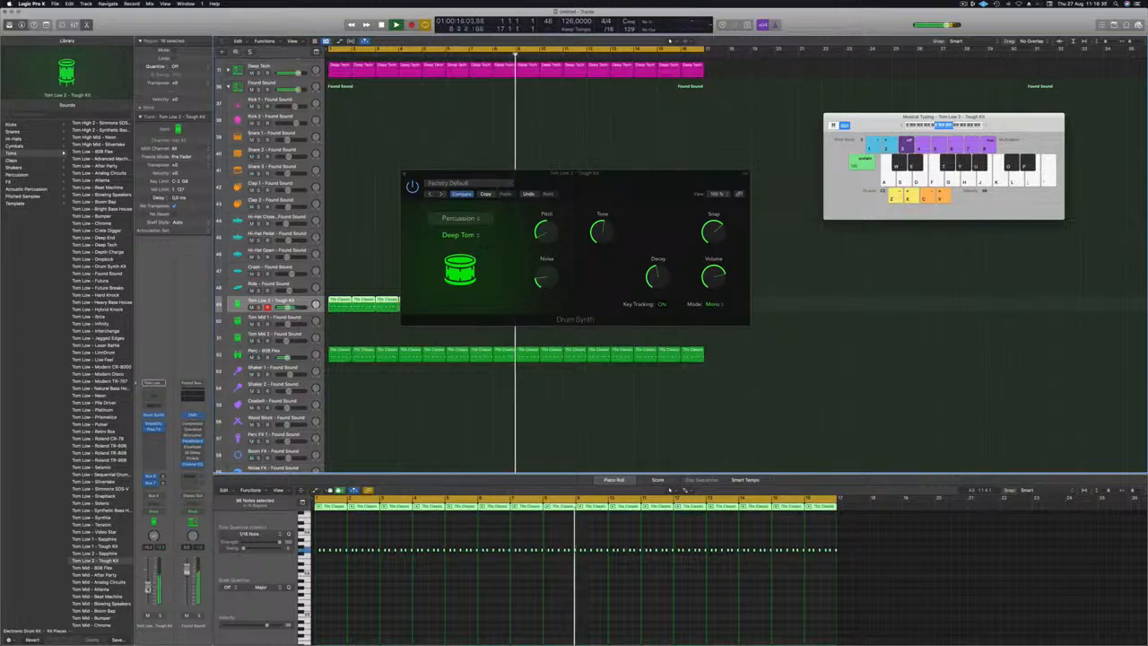
{"action": "left_click", "coordinate": [404, 173]}
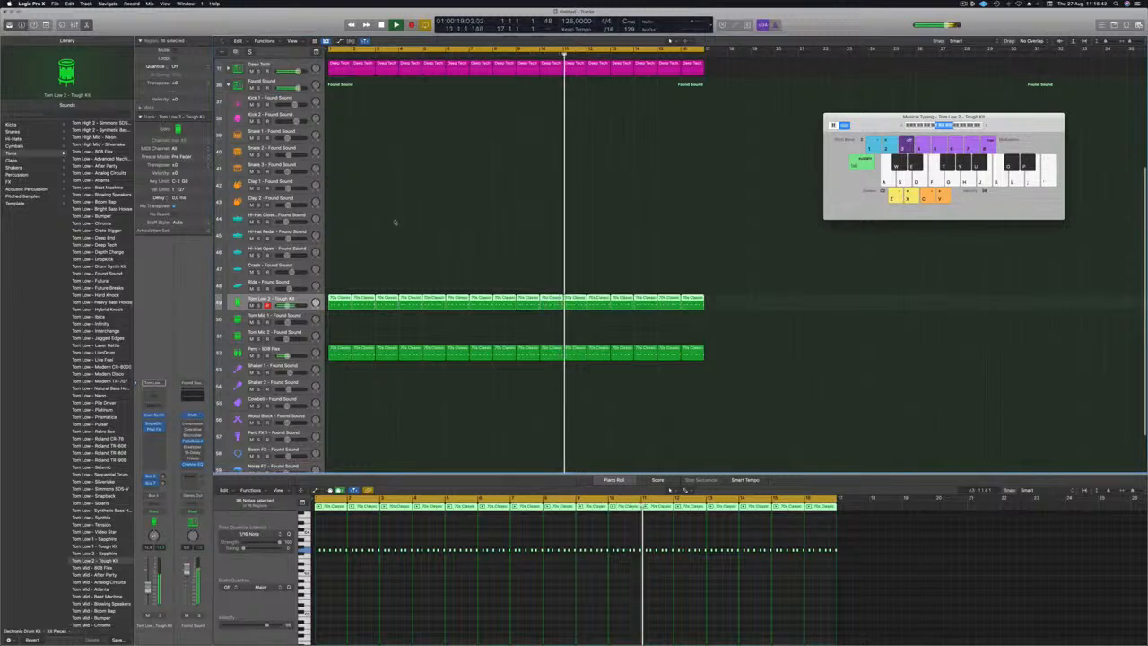
- Copy the first one-bar Tom Low 2 region to the Ride - Found Sound track and delete every note except the first
{"action": "left_click", "coordinate": [359, 267]}
{"action": "left_click", "coordinate": [340, 298]}
{"action": "left_click_drag", "start_coordinate": [340, 297], "coordinate": [341, 282]}
{"action": "scroll", "coordinate": [326, 564], "scroll_direction": "up", "scroll_amount": 5}
{"action": "left_click_drag", "start_coordinate": [343, 547], "coordinate": [413, 558]}
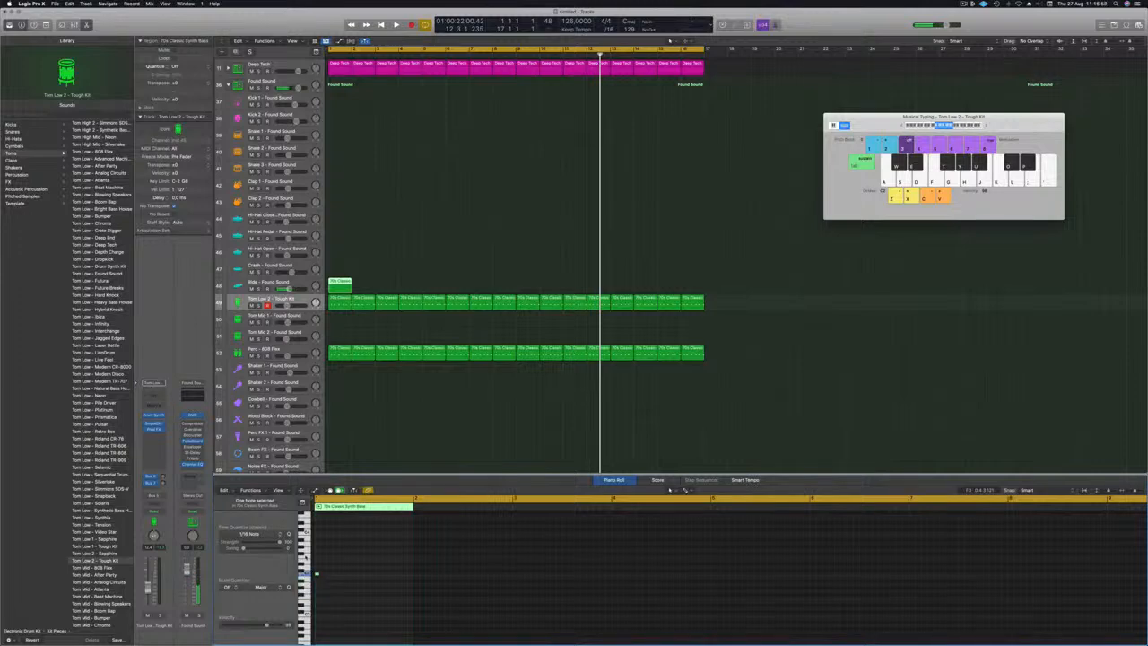
- Copy the one-bar region on the Ride - Found Sound track so it repeats every second bar through bar 15
{"action": "key", "text": "space"}
{"action": "left_click", "coordinate": [302, 286]}
{"action": "key", "text": "space"}
{"action": "key", "text": "space"}
{"action": "left_click_drag", "start_coordinate": [340, 283], "coordinate": [427, 281]}
{"action": "left_click", "coordinate": [342, 284], "text": "shift"}
{"action": "left_click", "coordinate": [302, 283]}
{"action": "left_click_drag", "start_coordinate": [340, 286], "coordinate": [529, 290]}
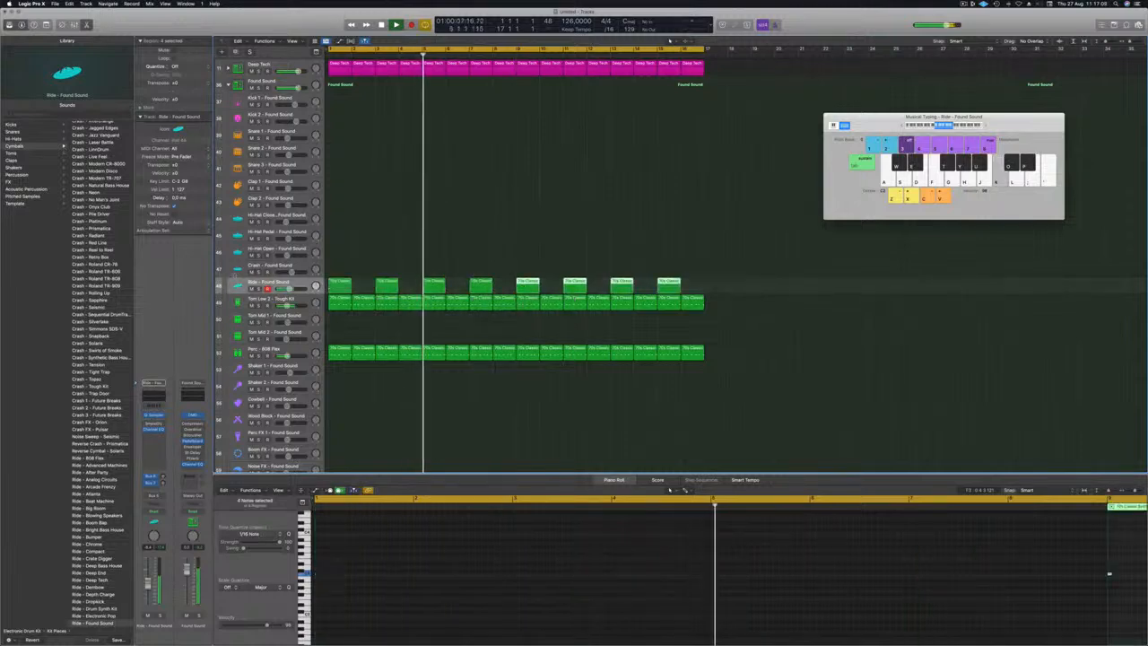
- Replace the ride track's sound with the Crash - Chrome cymbal and audition it from the start
{"action": "scroll", "coordinate": [85, 367], "scroll_direction": "down", "scroll_amount": 1}
{"action": "scroll", "coordinate": [83, 368], "scroll_direction": "down", "scroll_amount": 10}
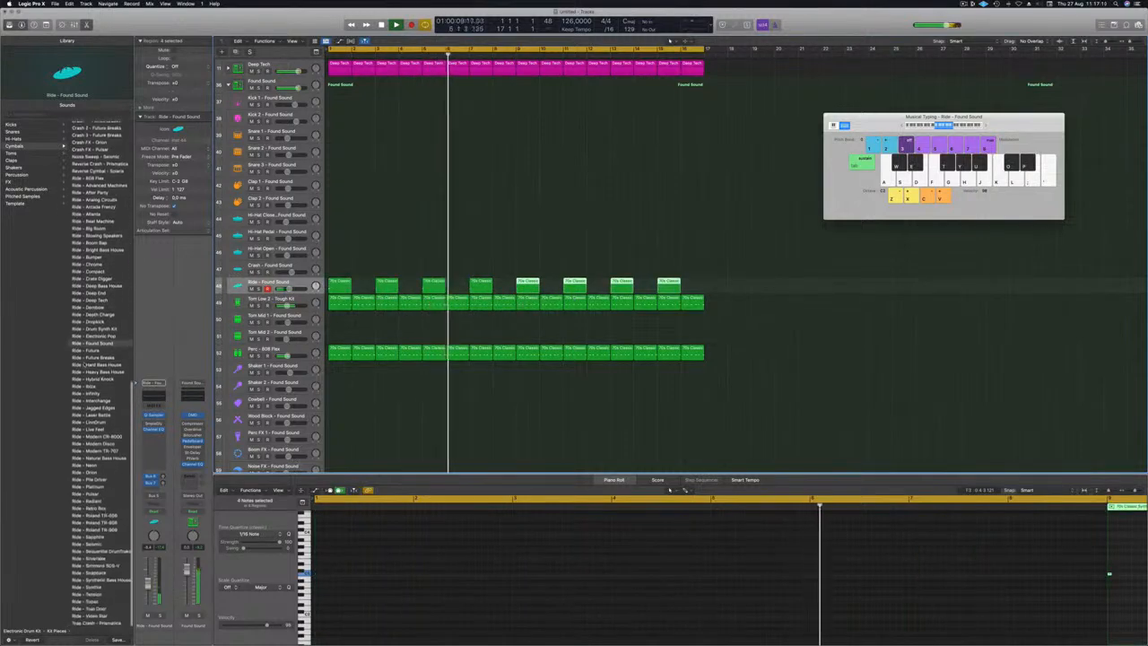
{"action": "scroll", "coordinate": [85, 367], "scroll_direction": "up", "scroll_amount": 10}
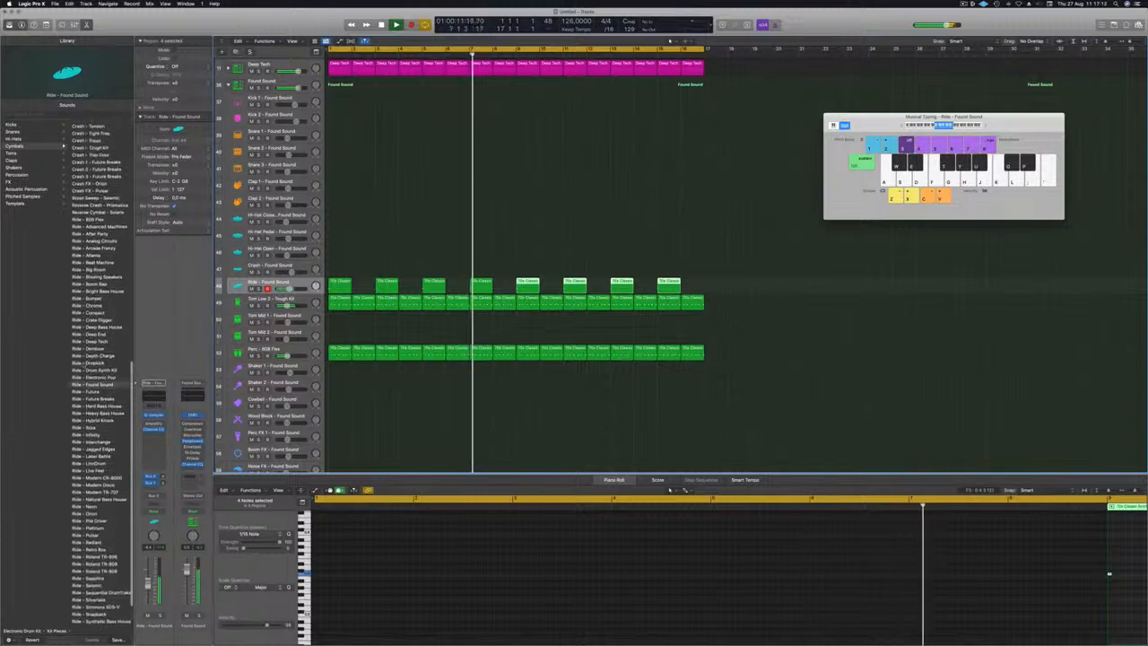
{"action": "scroll", "coordinate": [84, 368], "scroll_direction": "up", "scroll_amount": 10}
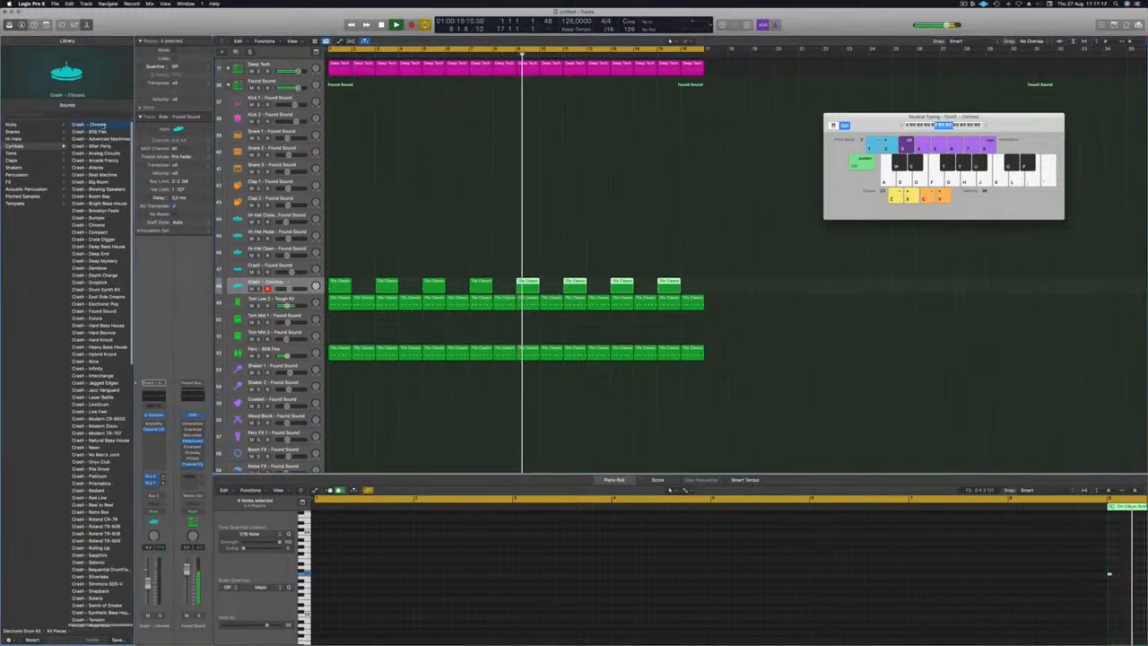
{"action": "left_click", "coordinate": [94, 124]}
{"action": "key", "text": "space"}
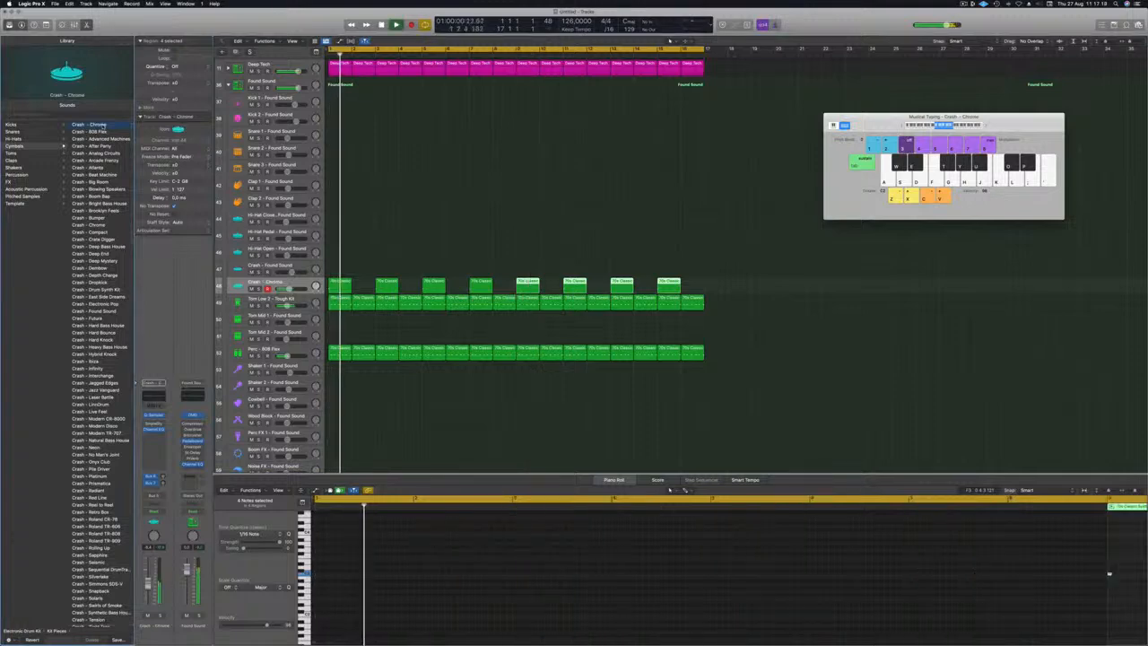
{"action": "key", "text": "Return"}
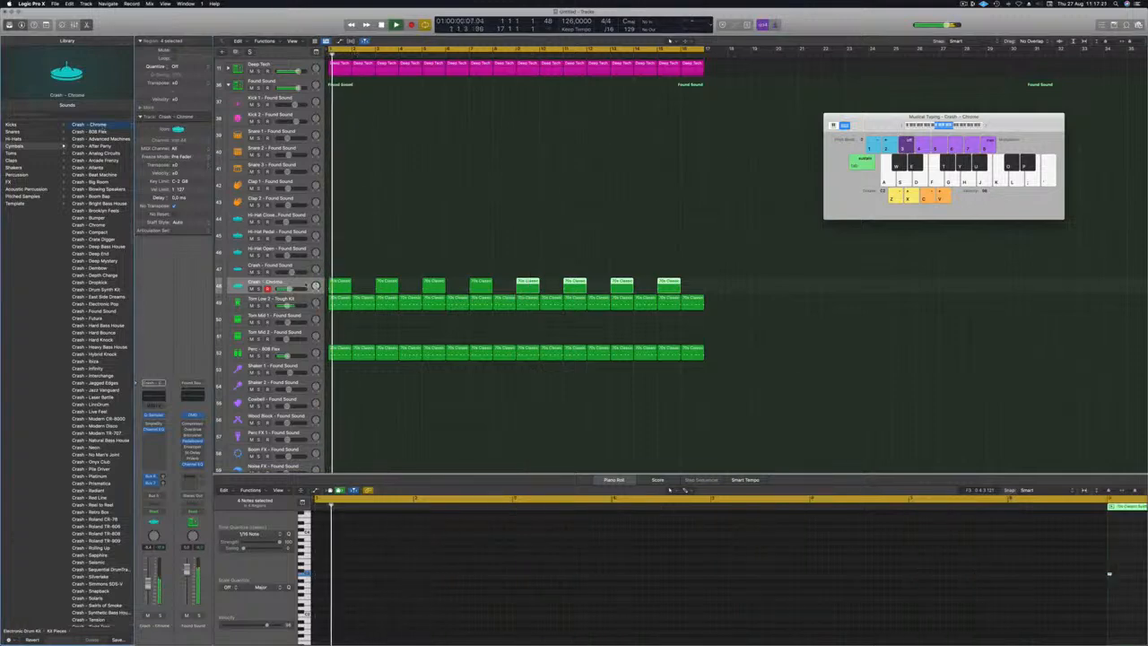
- Lower the crash track's volume and add a send to the existing Bus 9, replaying from the start
{"action": "left_click", "coordinate": [136, 553]}
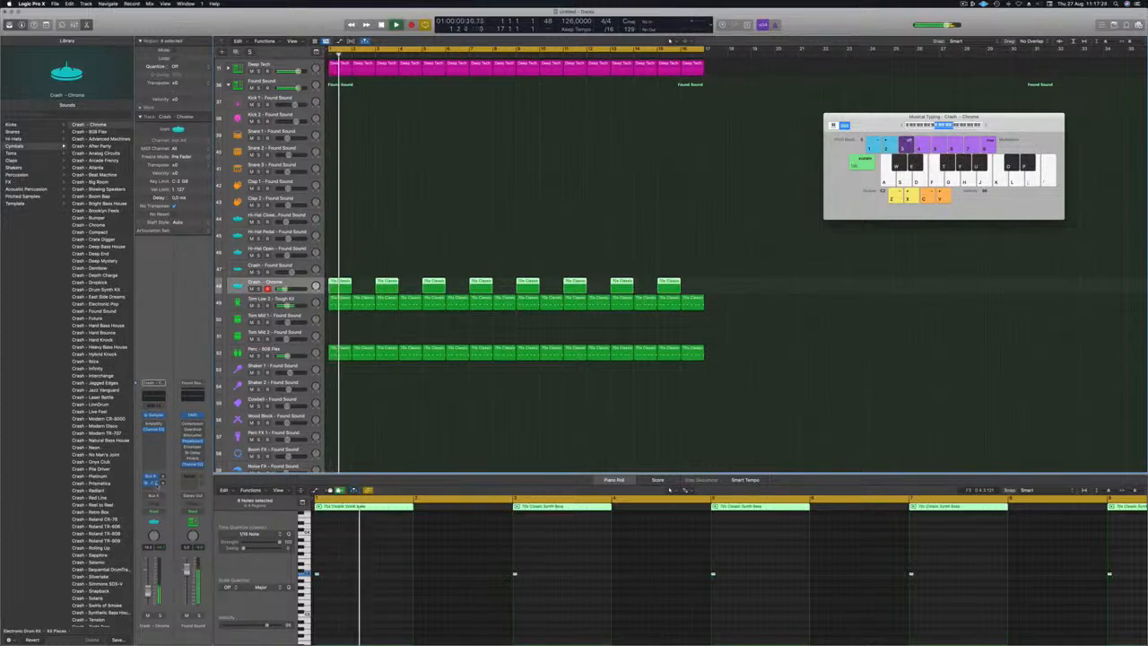
{"action": "left_click", "coordinate": [152, 488]}
{"action": "mouse_move", "coordinate": [151, 498]}
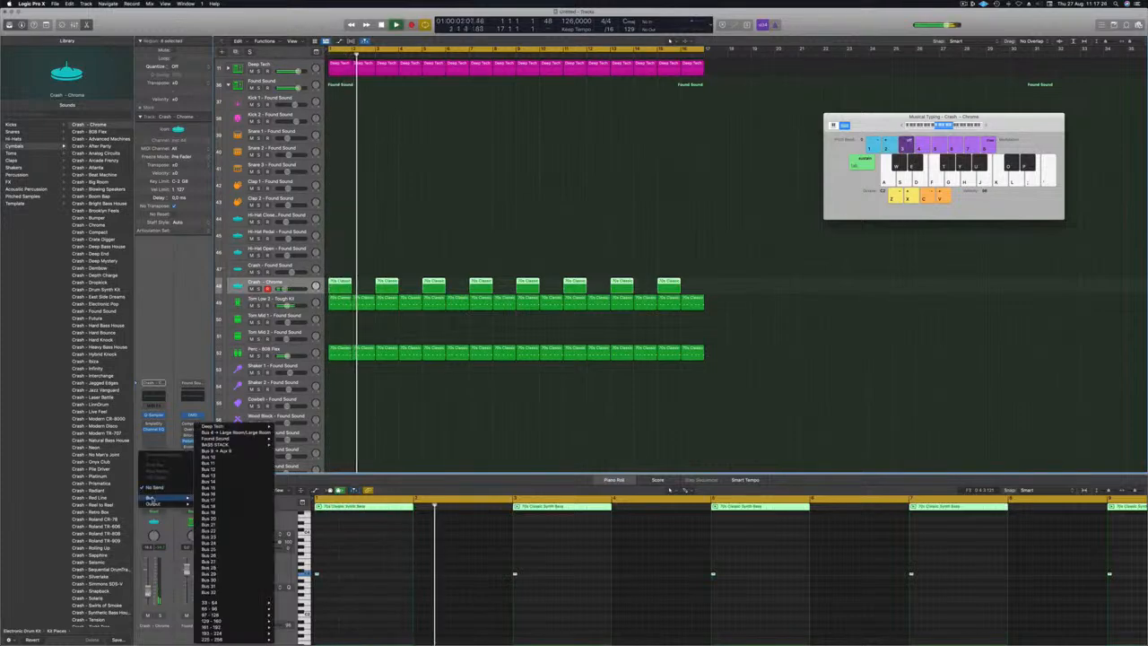
{"action": "left_click", "coordinate": [221, 452]}
{"action": "key", "text": "Return"}
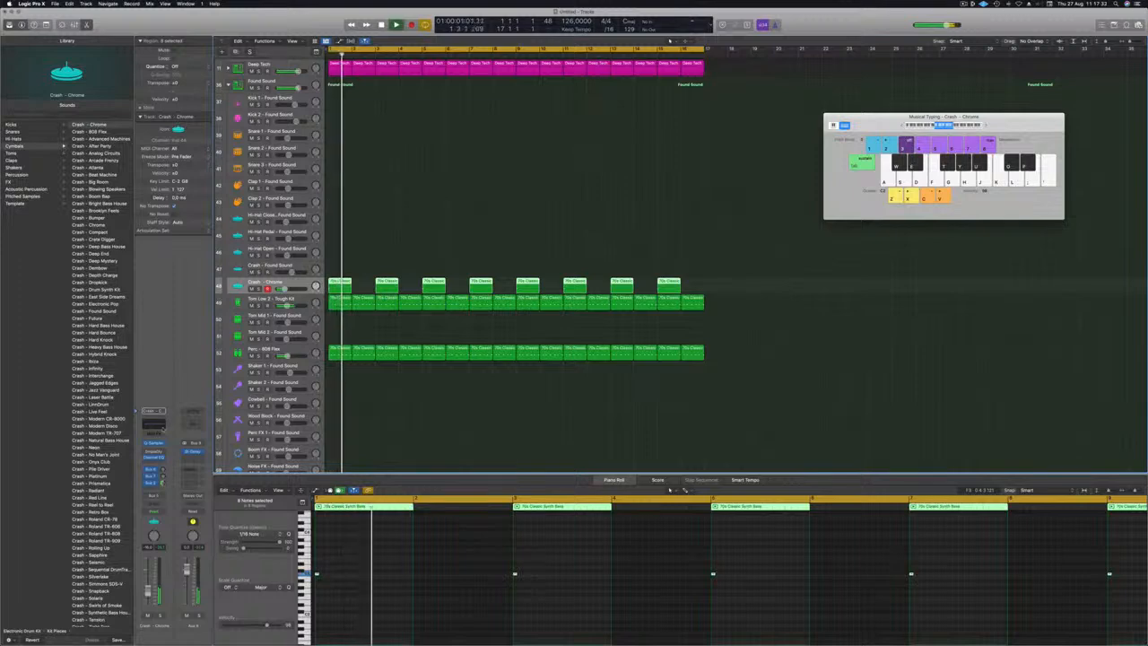
- Add a crash track send to Bus 10 and insert a stereo SilverVerb on the Aux 10 channel
{"action": "left_click", "coordinate": [153, 485]}
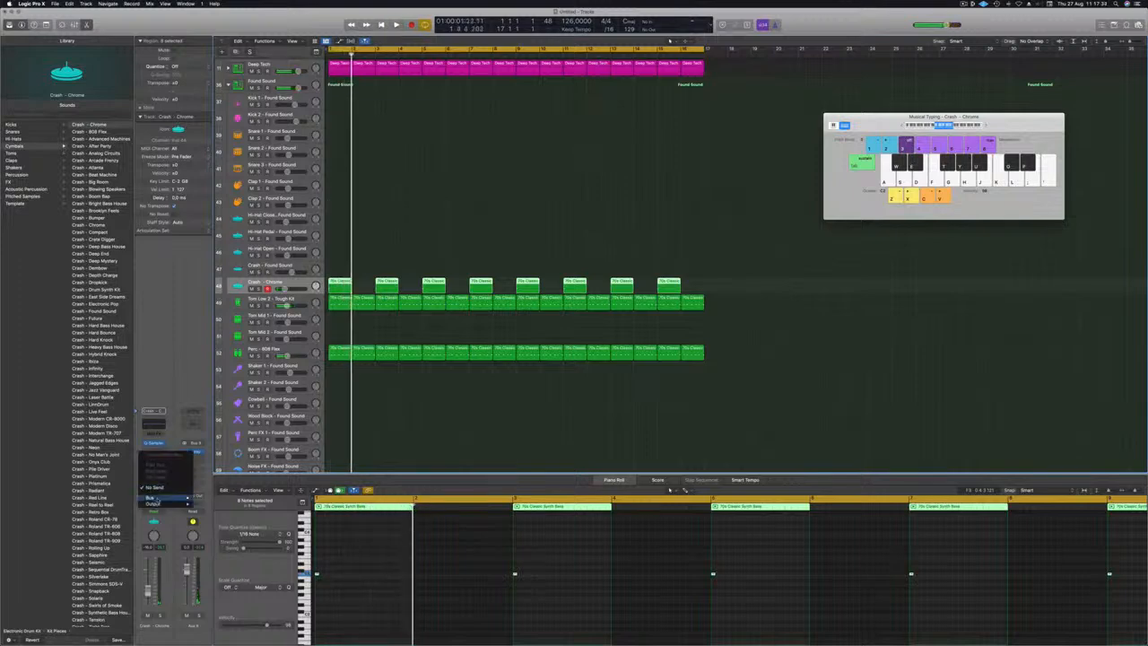
{"action": "mouse_move", "coordinate": [156, 497]}
{"action": "left_click", "coordinate": [209, 457]}
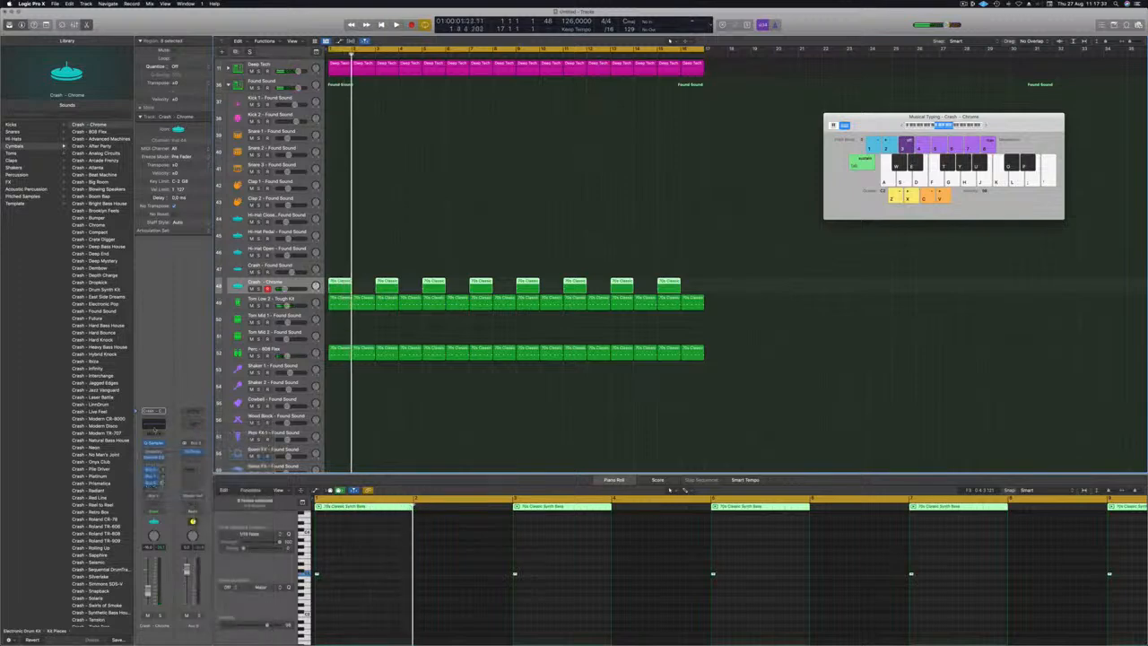
{"action": "left_click", "coordinate": [192, 443]}
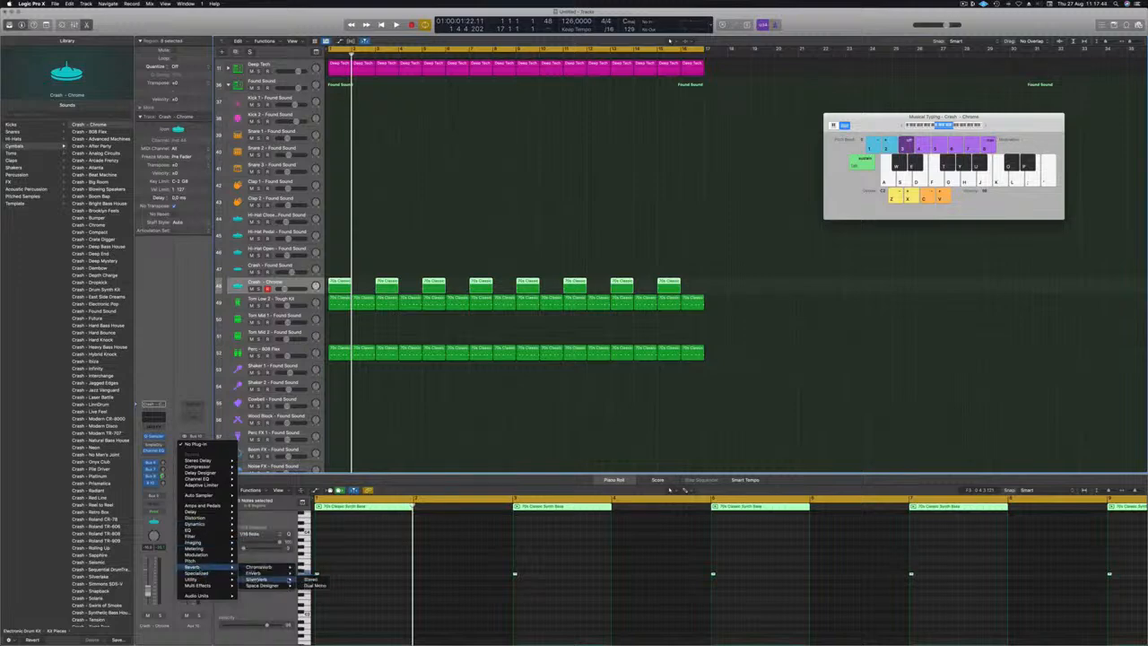
{"action": "left_click", "coordinate": [312, 580]}
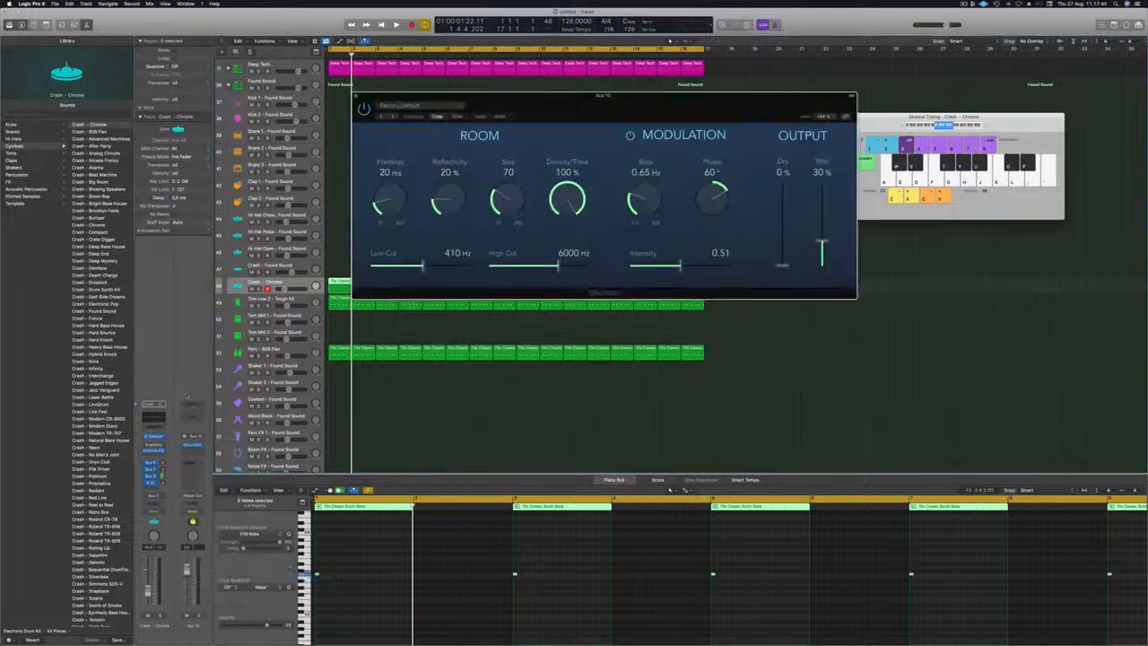
{"action": "key", "text": "space"}
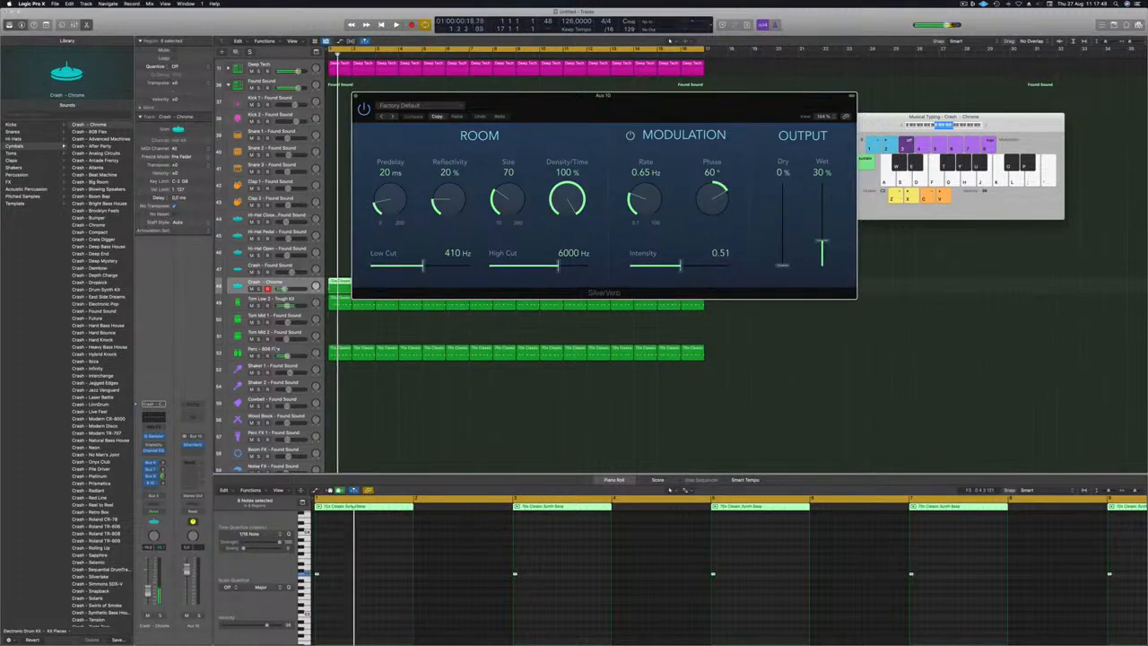
- Load the grandiose preset in SilverVerb, close the plug-in and play the loop
{"action": "left_click", "coordinate": [445, 106]}
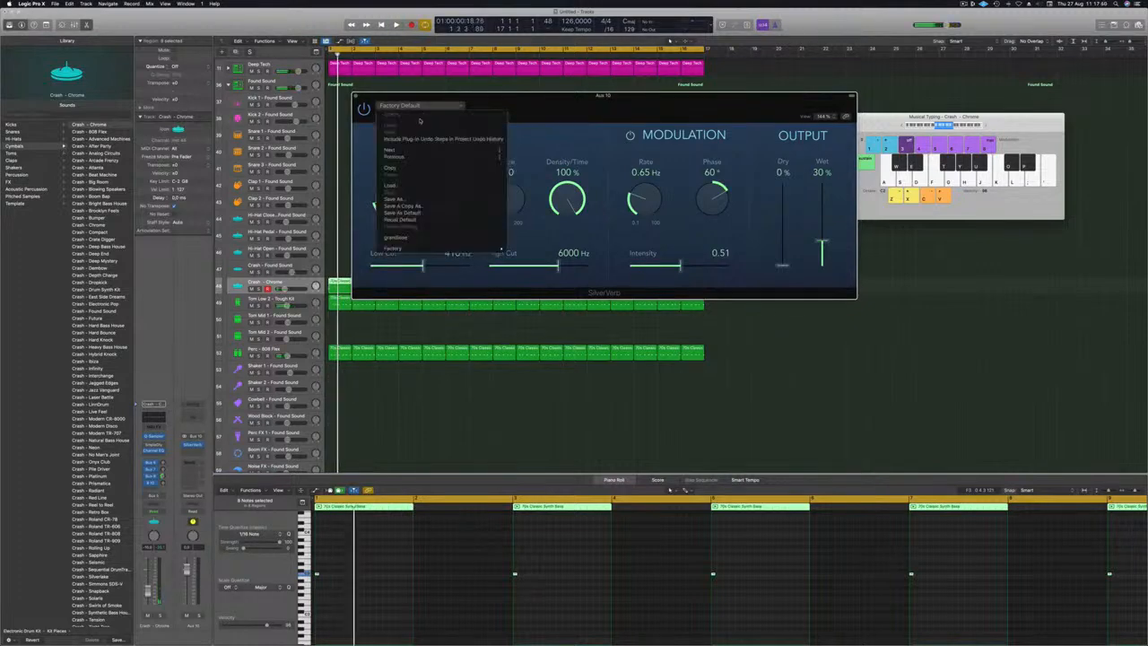
{"action": "left_click", "coordinate": [399, 237]}
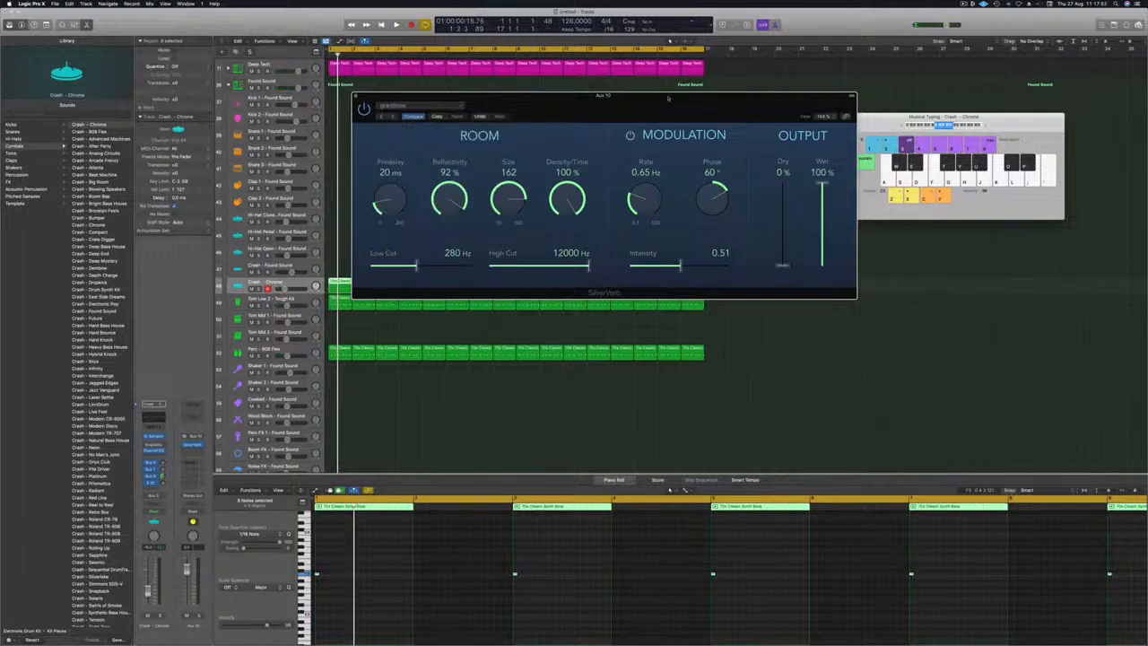
{"action": "left_click", "coordinate": [356, 96]}
{"action": "key", "text": "space"}
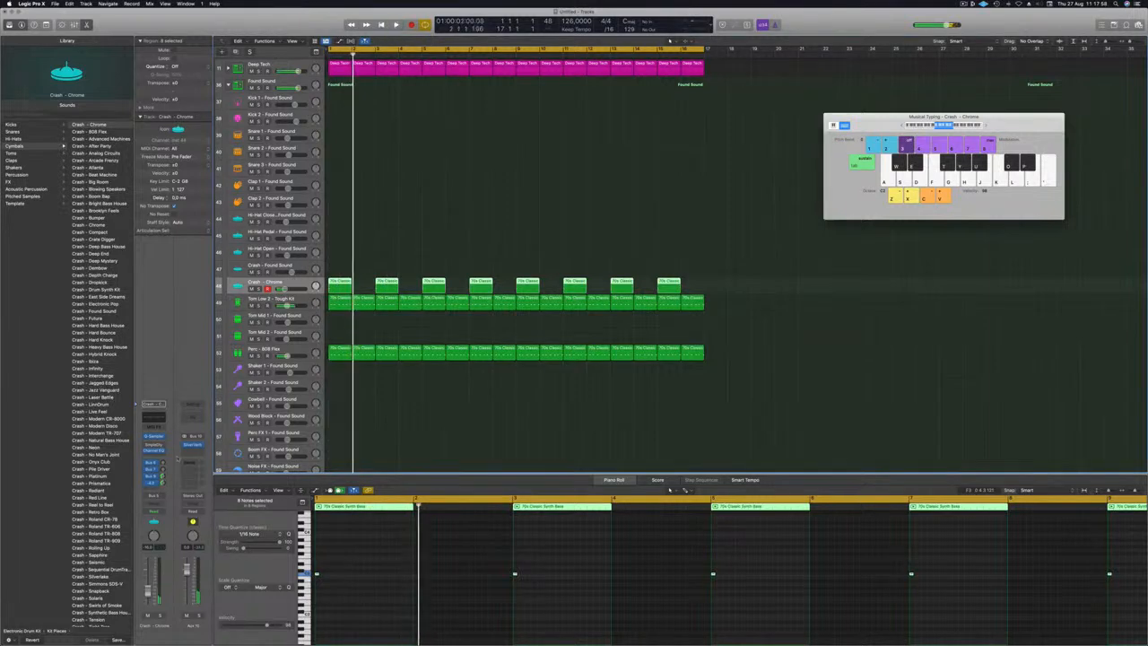
- Add a Channel EQ to Aux 10 with a low cut just below 300 Hz, and replay the loop
{"action": "left_click", "coordinate": [194, 418]}
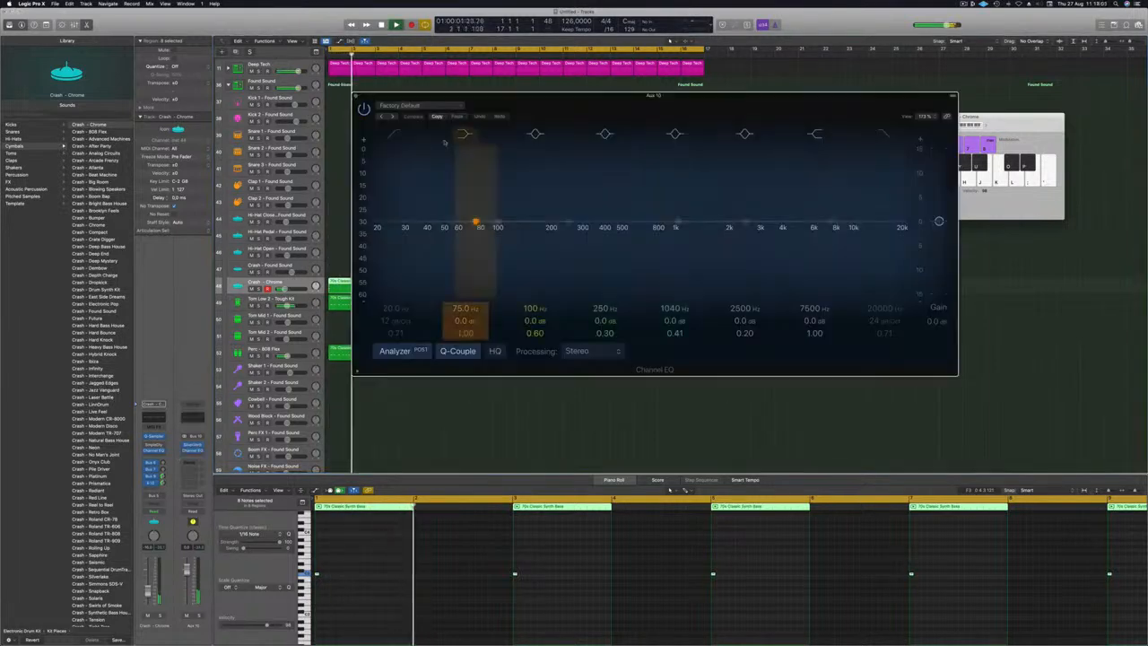
{"action": "left_click", "coordinate": [394, 134]}
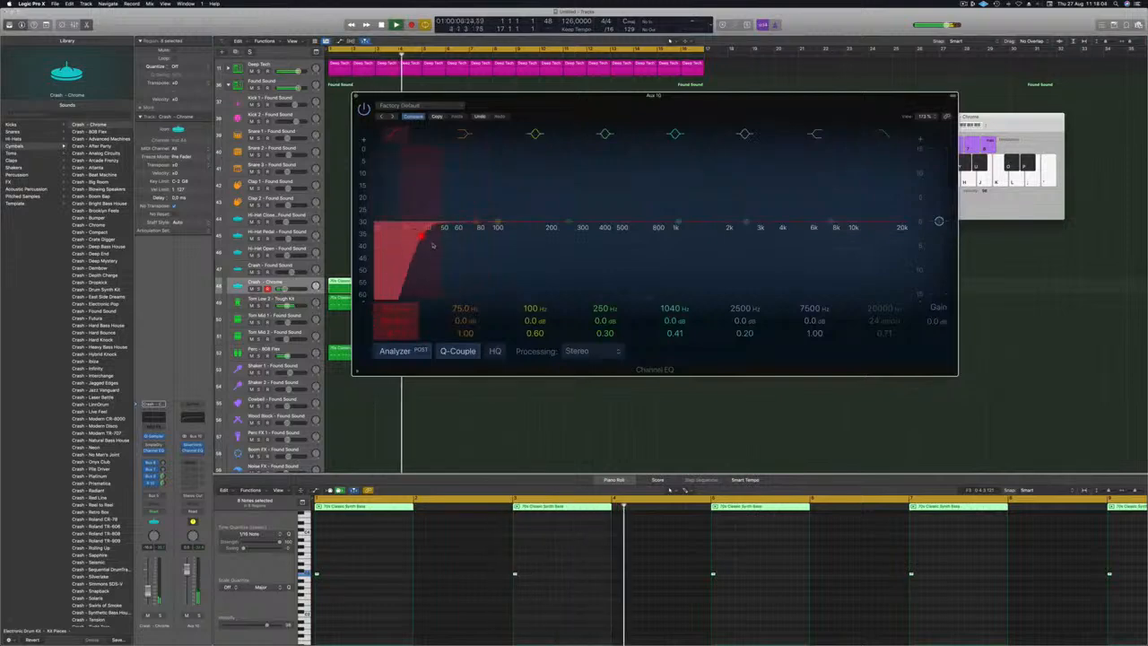
{"action": "left_click_drag", "start_coordinate": [424, 235], "coordinate": [575, 235]}
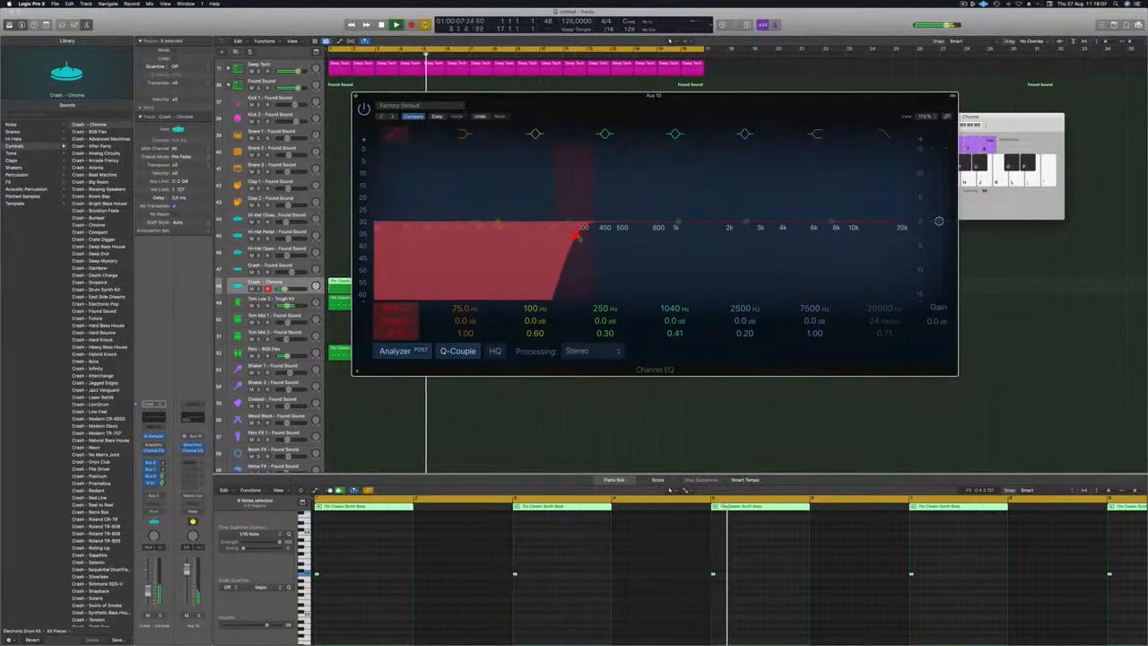
{"action": "left_click", "coordinate": [356, 96]}
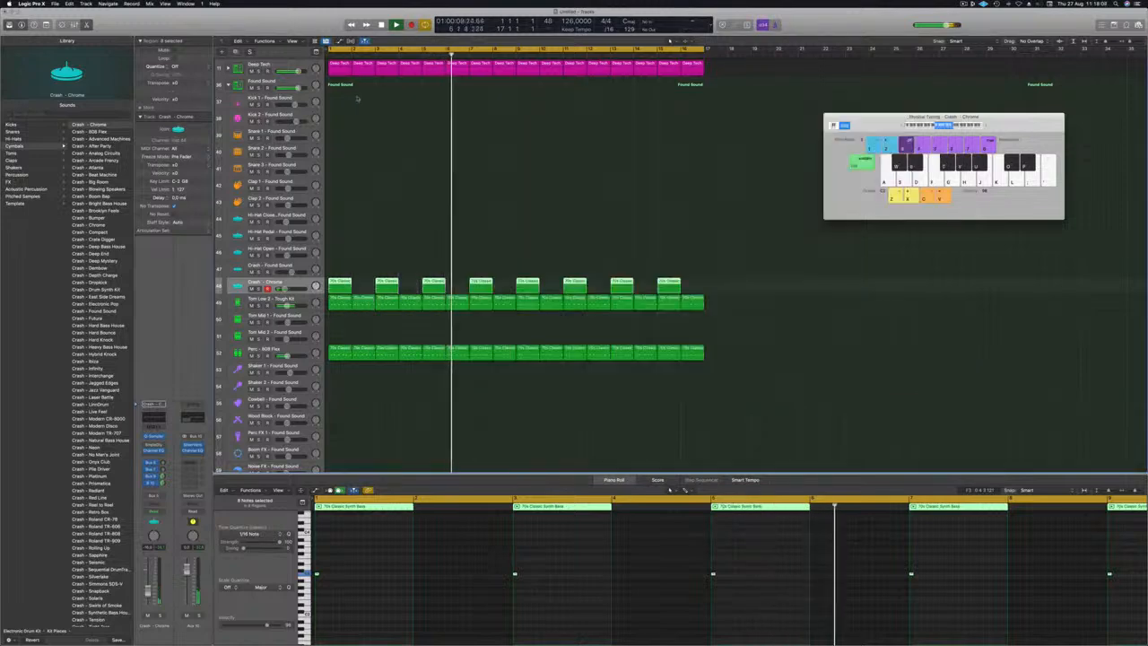
{"action": "key", "text": "Return"}
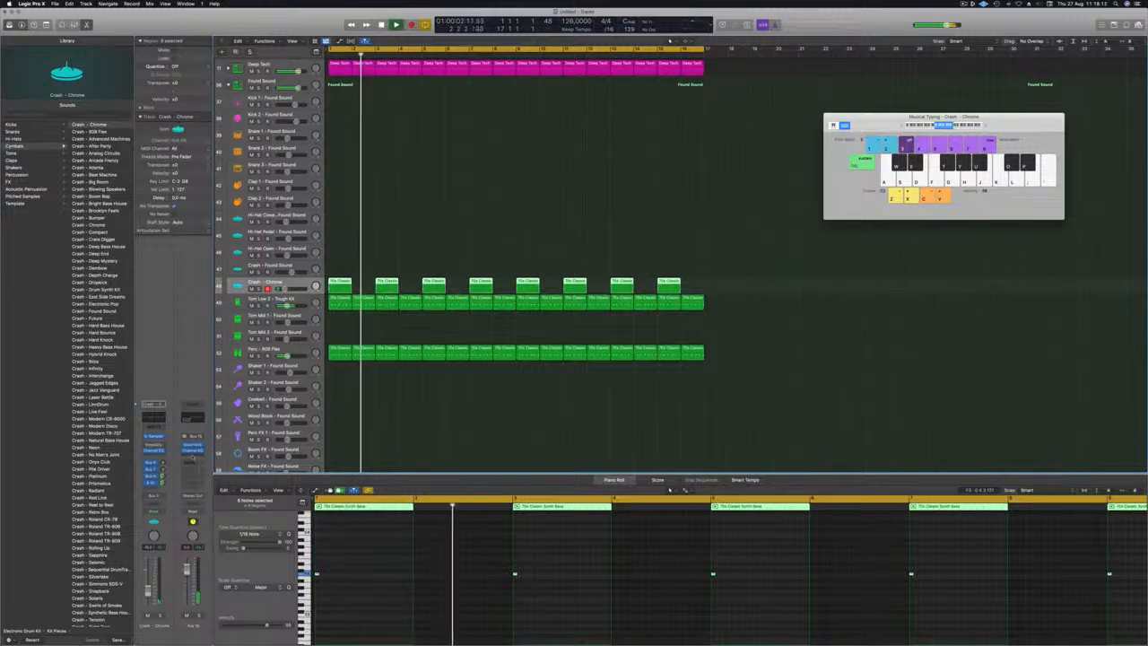
- Insert a stereo Compressor on Aux 10 and set its side chain to Kick 1 - Deep Tech (Inst 9)
{"action": "left_click", "coordinate": [192, 456]}
{"action": "mouse_move", "coordinate": [199, 489]}
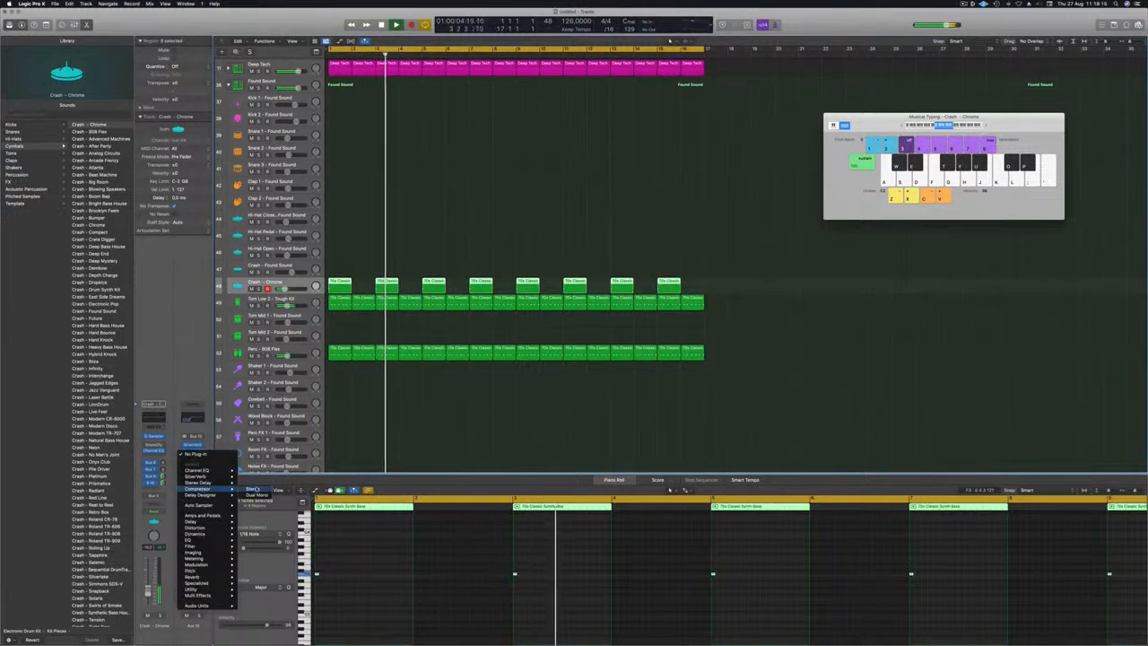
{"action": "left_click", "coordinate": [256, 492]}
{"action": "left_click_drag", "start_coordinate": [578, 109], "coordinate": [546, 119]}
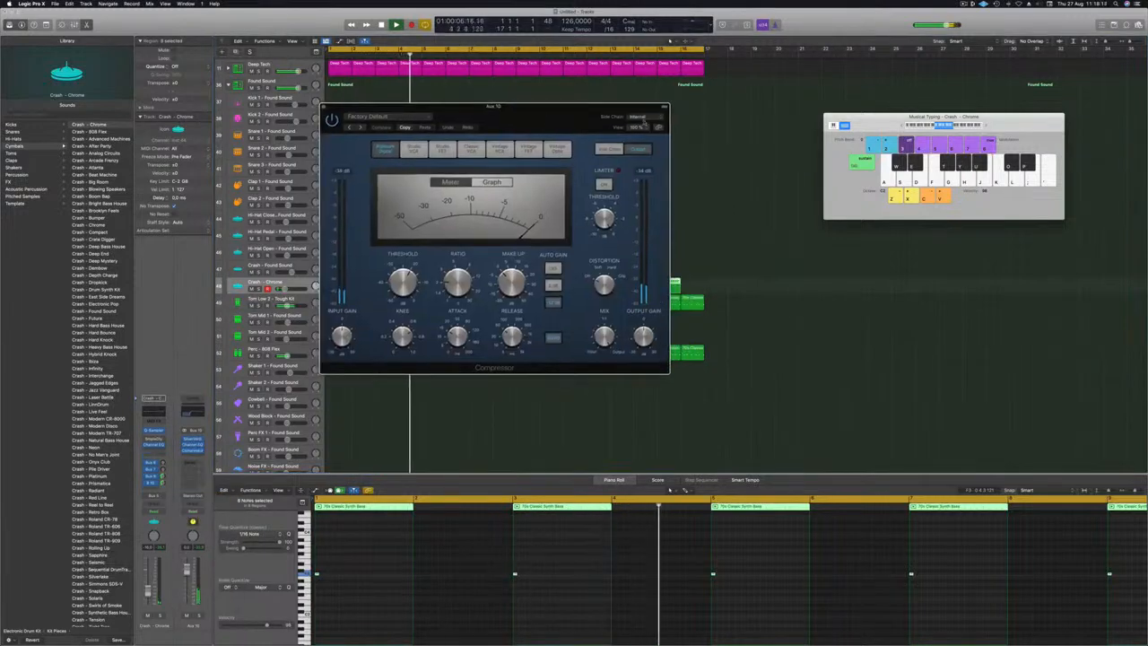
{"action": "mouse_move", "coordinate": [646, 139]}
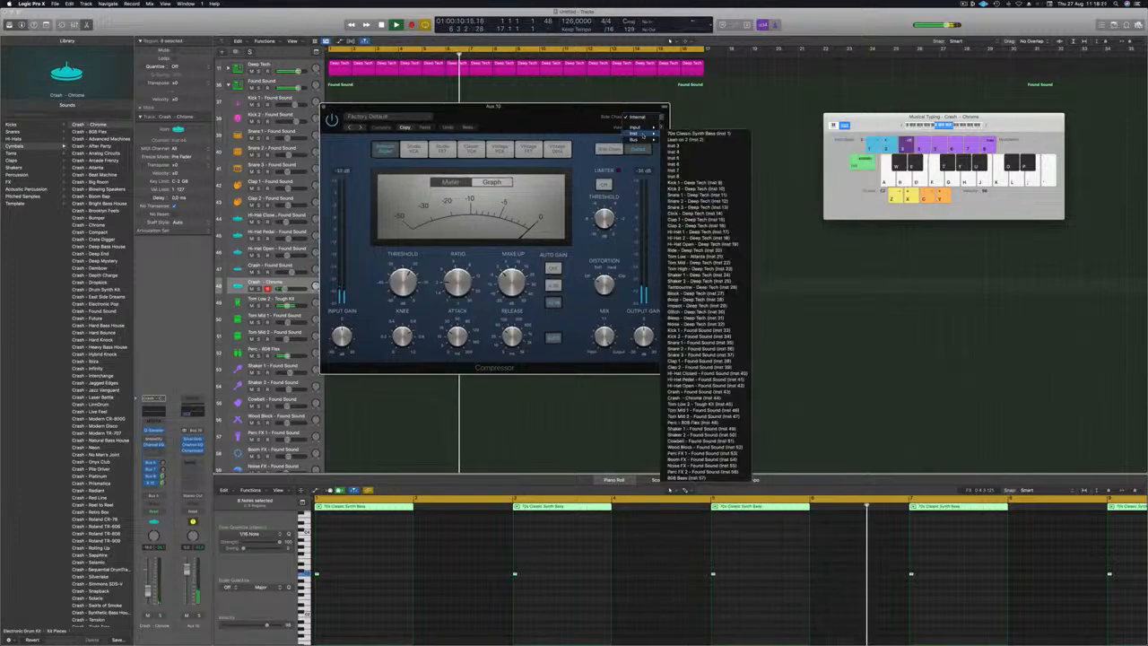
{"action": "left_click", "coordinate": [703, 183]}
- Adjust the Aux 10 compressor's ratio and threshold while listening from the start, and close the plug-in
{"action": "left_click_drag", "start_coordinate": [540, 121], "coordinate": [650, 120]}
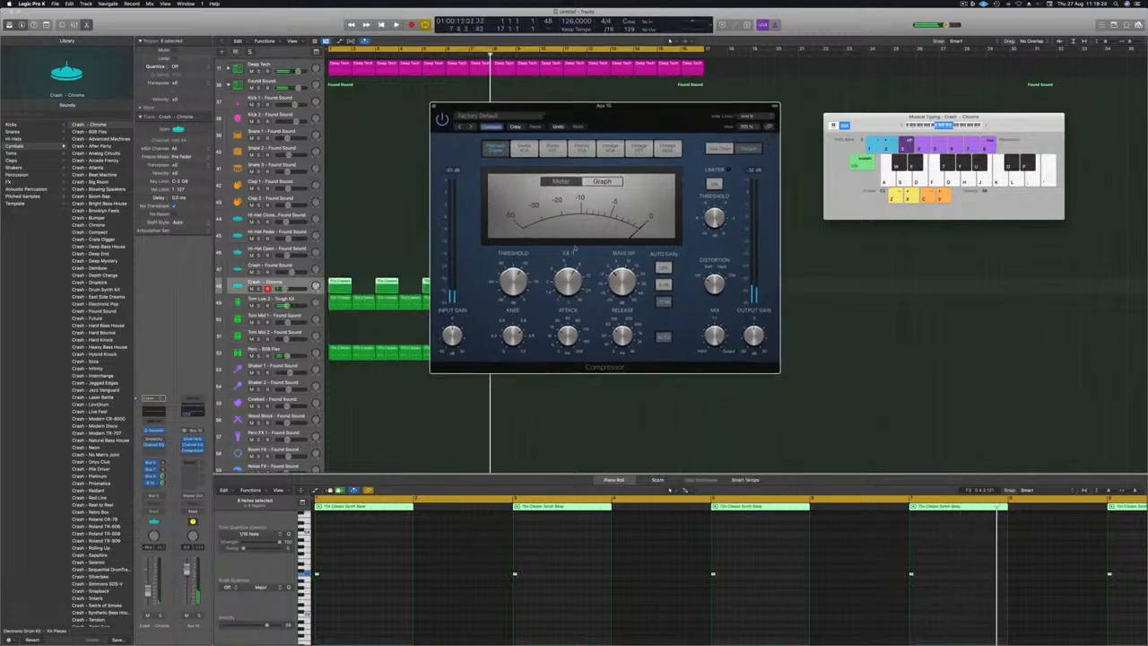
{"action": "key", "text": "Return"}
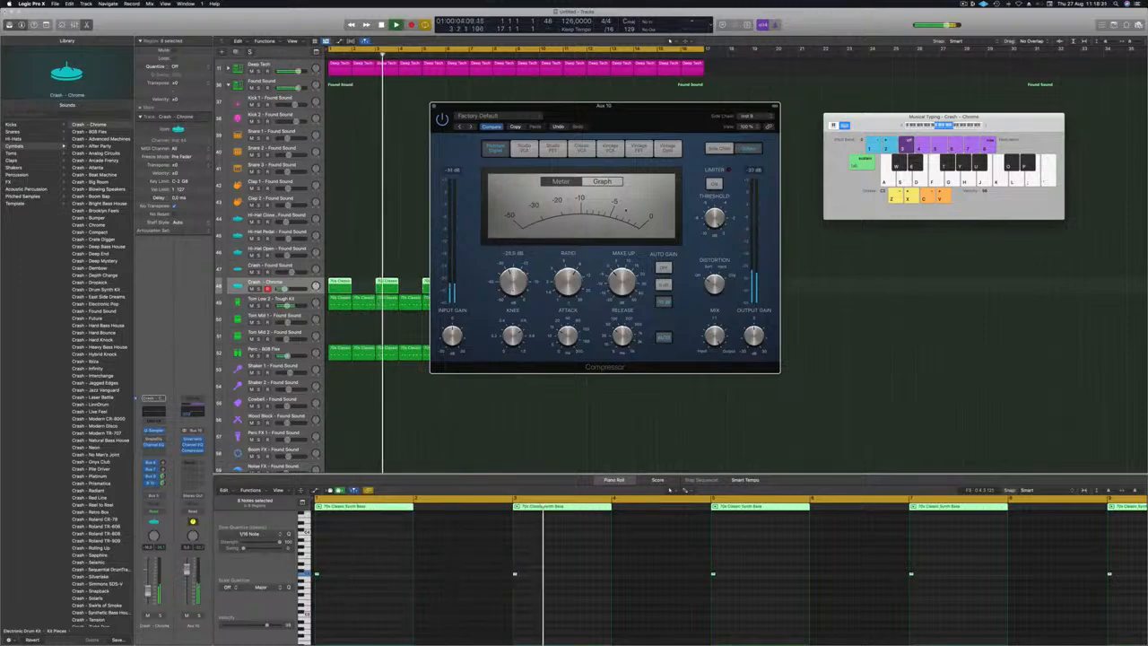
{"action": "left_click_drag", "start_coordinate": [453, 101], "coordinate": [471, 99]}
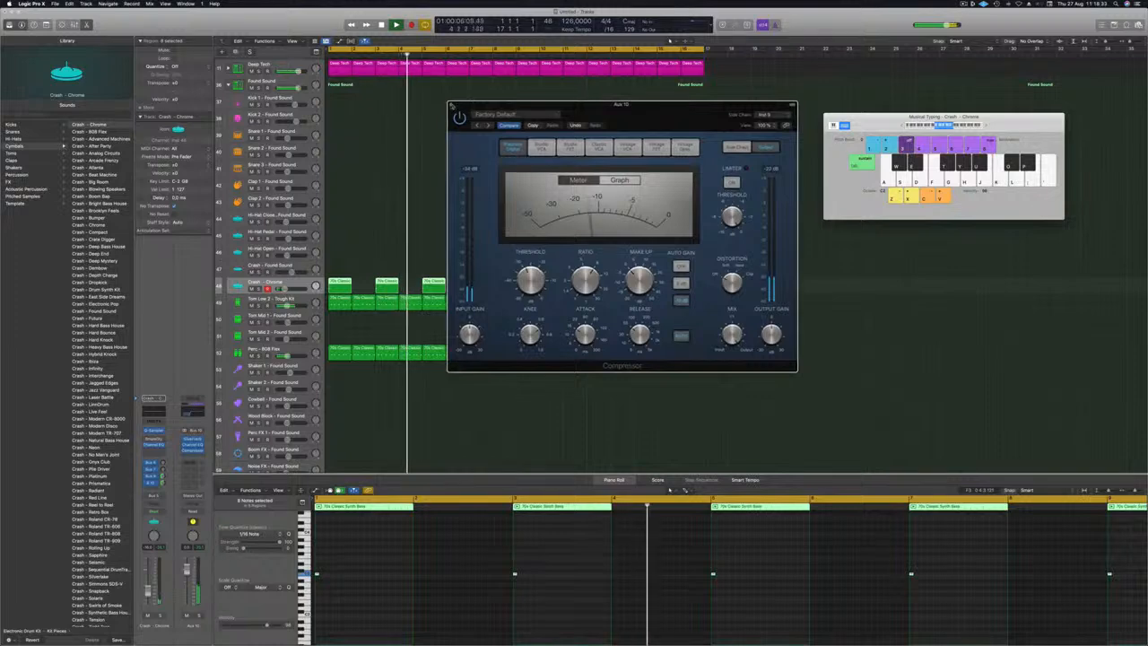
{"action": "left_click", "coordinate": [451, 104]}
{"action": "key", "text": "space"}
- Delete the crash regions at bars 1, 5, 9 and 13 and play the loop
{"action": "left_click", "coordinate": [421, 265]}
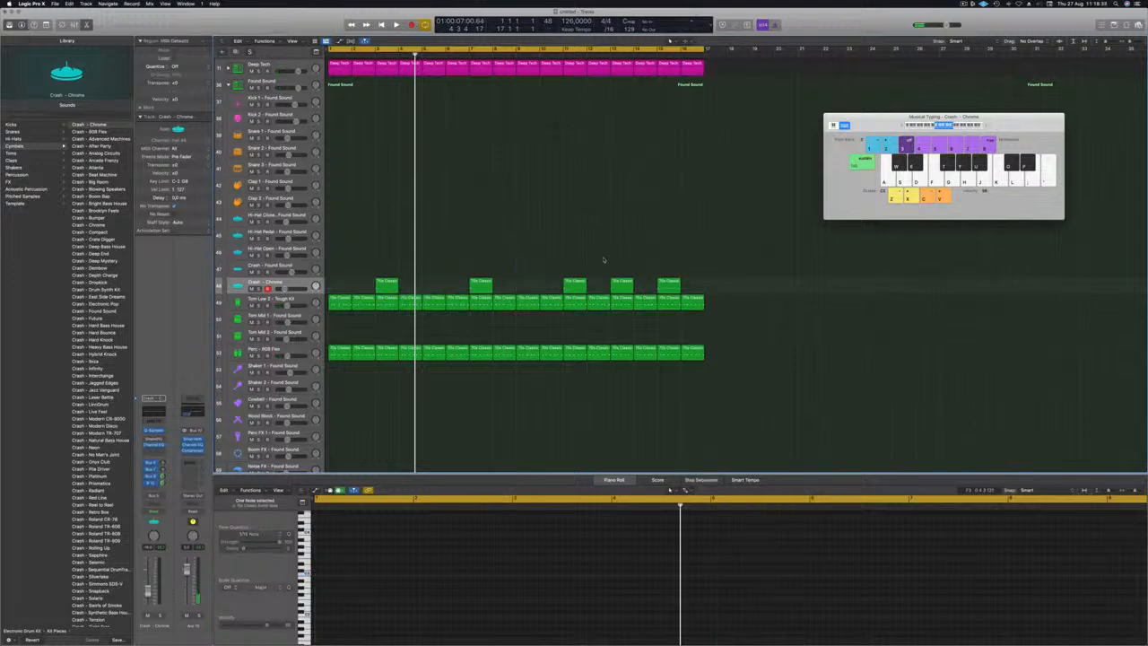
{"action": "left_click", "coordinate": [622, 281]}
{"action": "key", "text": "space"}
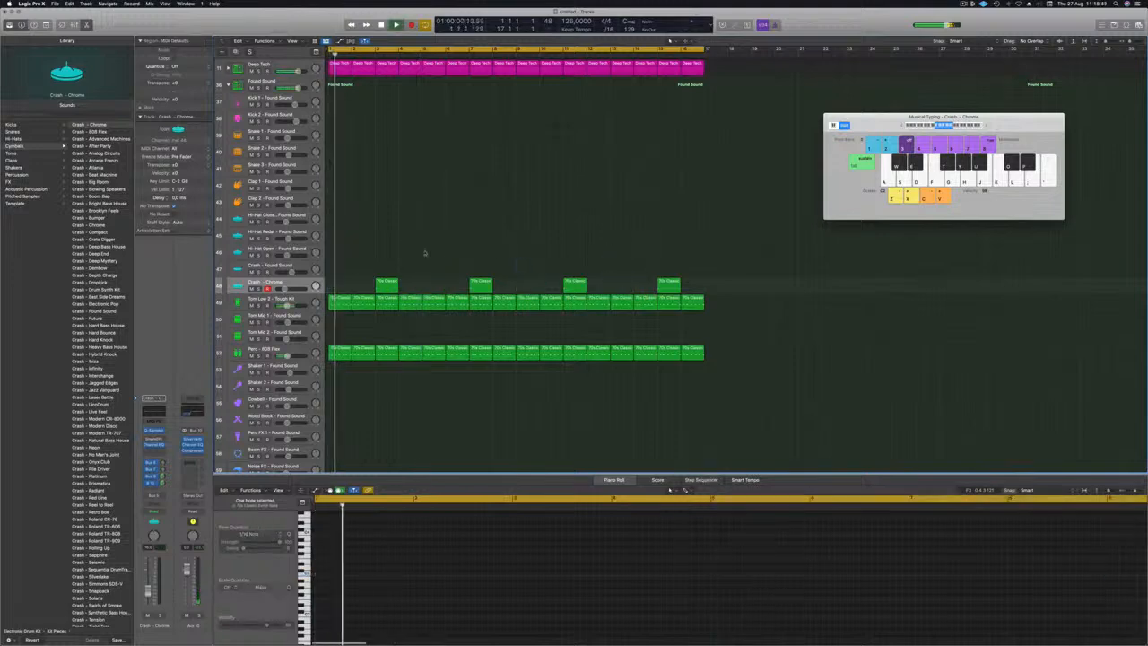
- Save the project as a package under its episode file name
{"action": "key", "text": "super+s"}
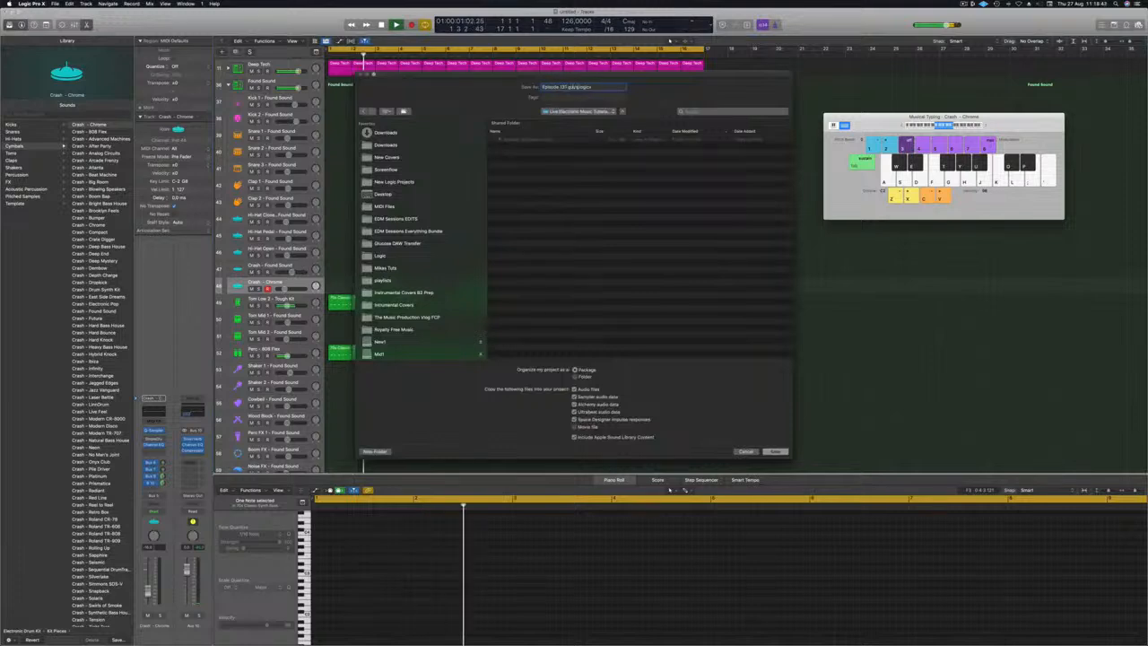
{"action": "key", "text": "Return"}
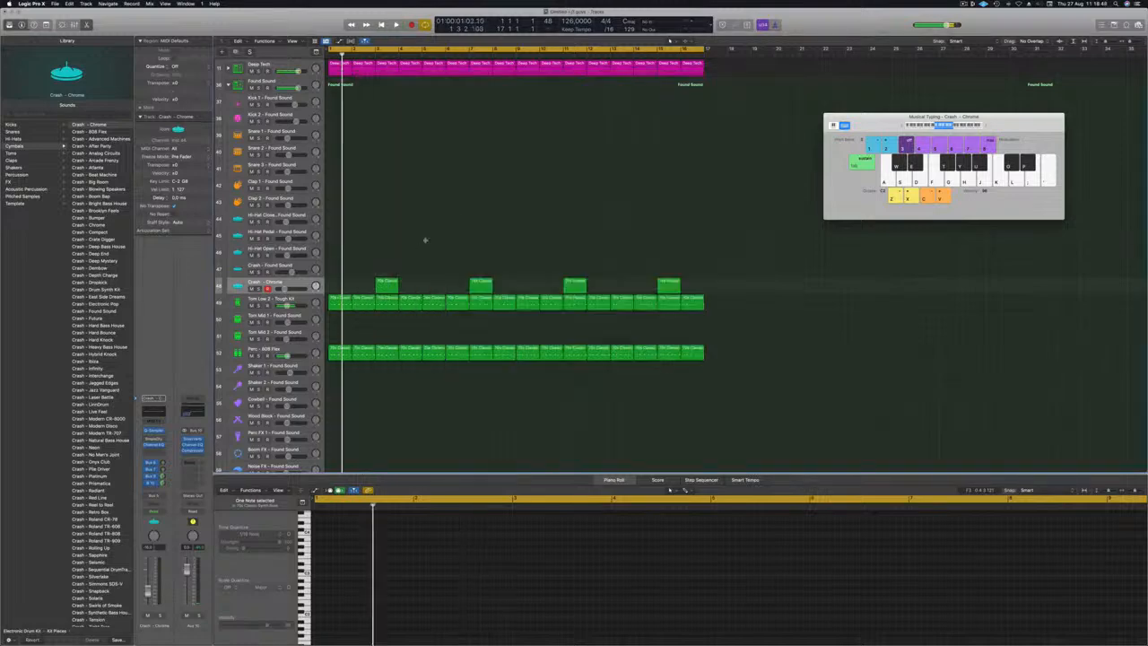
- Select all regions on the crash cymbal track and listen to the loop again from the start
{"action": "key", "text": "space"}
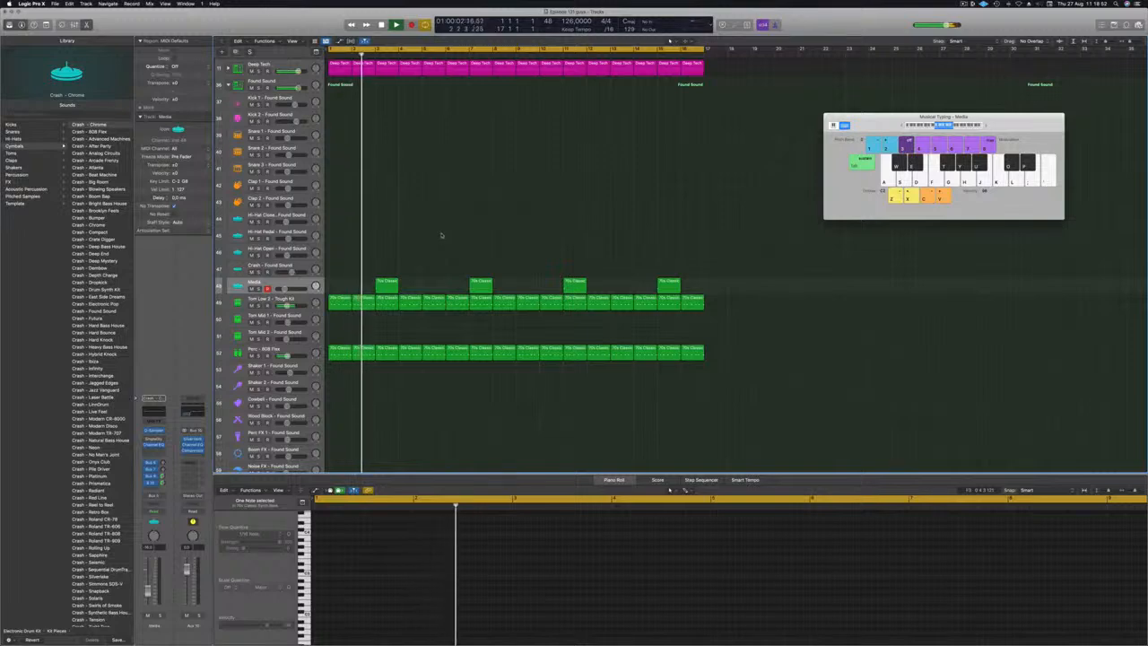
{"action": "left_click", "coordinate": [252, 283]}
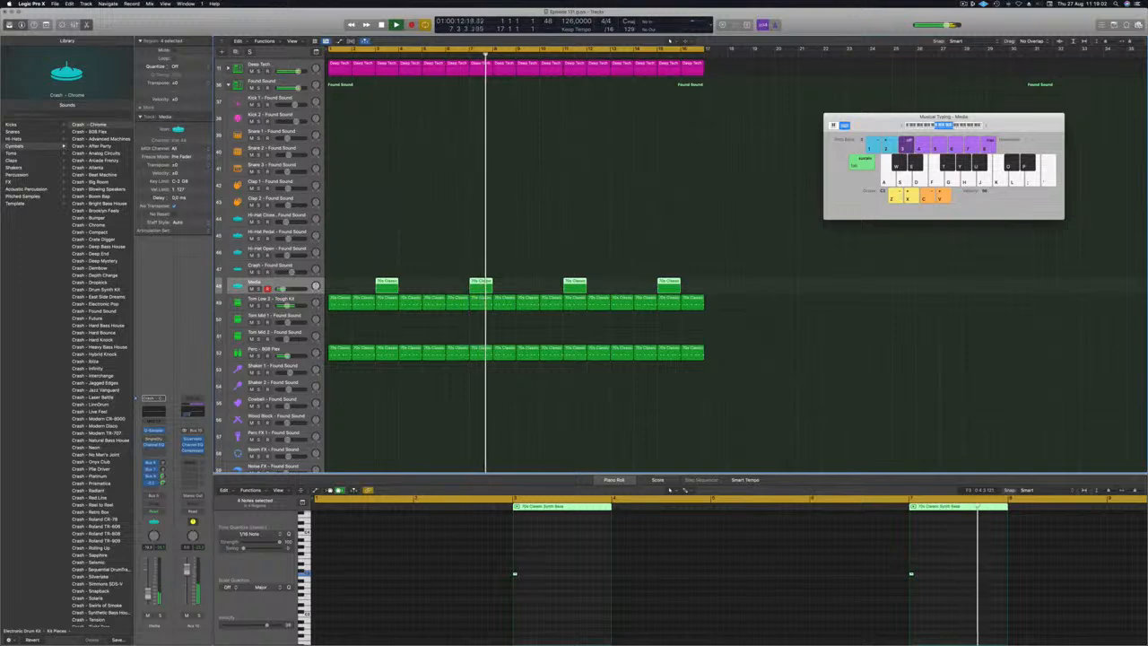
{"action": "key", "text": "Return"}
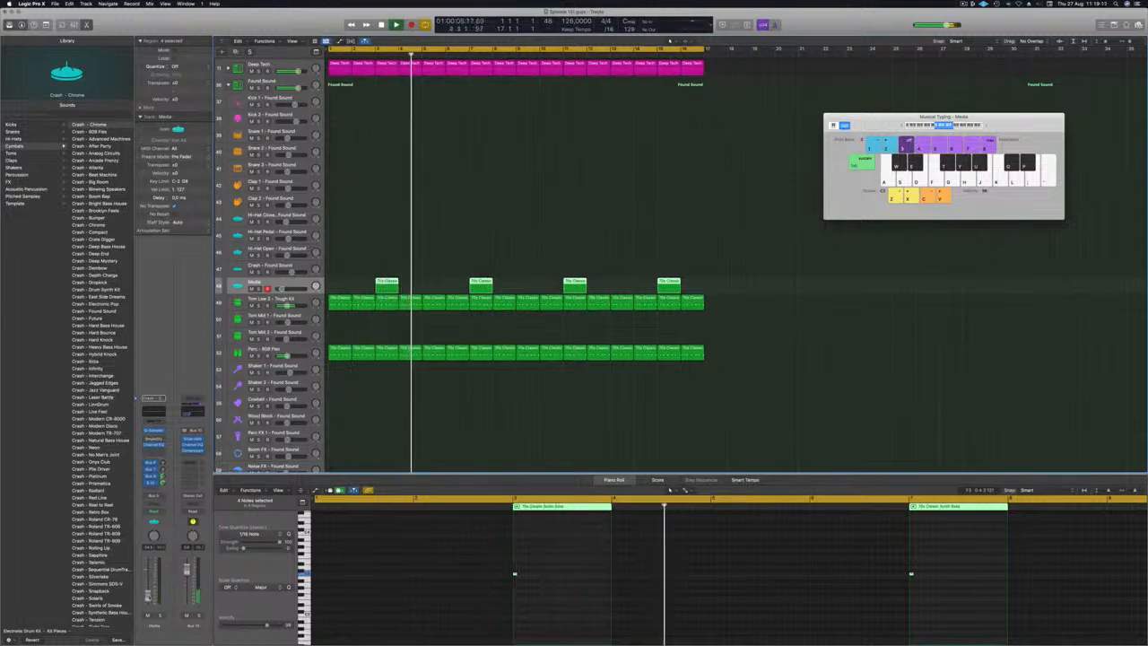
- Copy the first crash region from the Media track to bar 1 of the Noise FX track
{"action": "key", "text": "super+Left"}
{"action": "scroll", "coordinate": [455, 196], "scroll_direction": "down", "scroll_amount": 5}
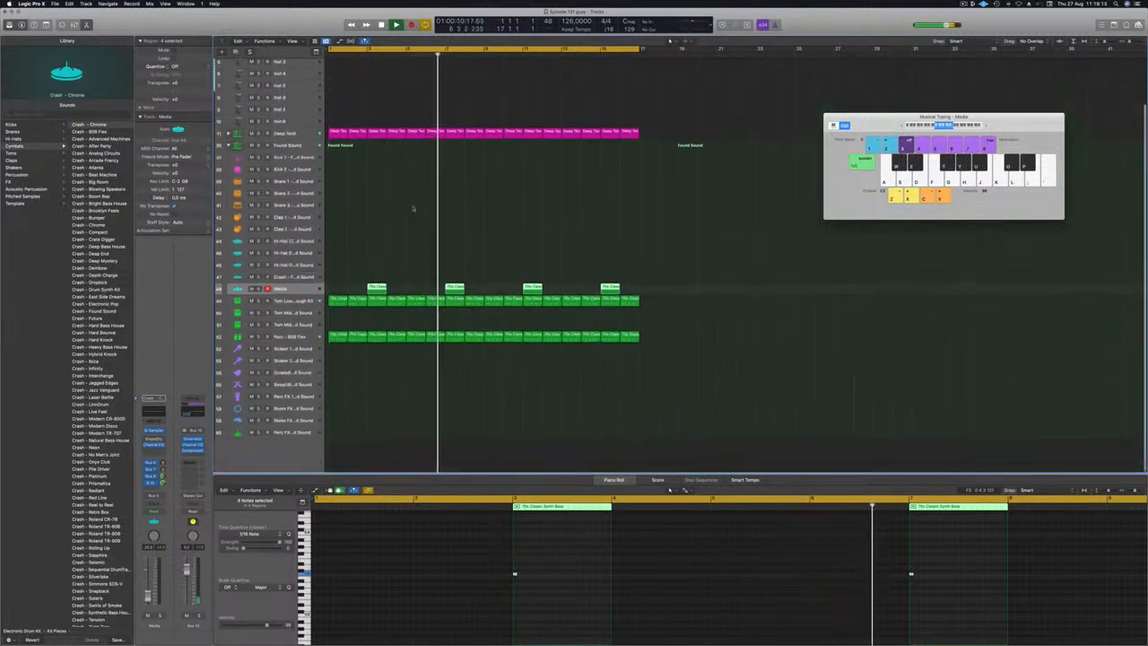
{"action": "left_click", "coordinate": [359, 409]}
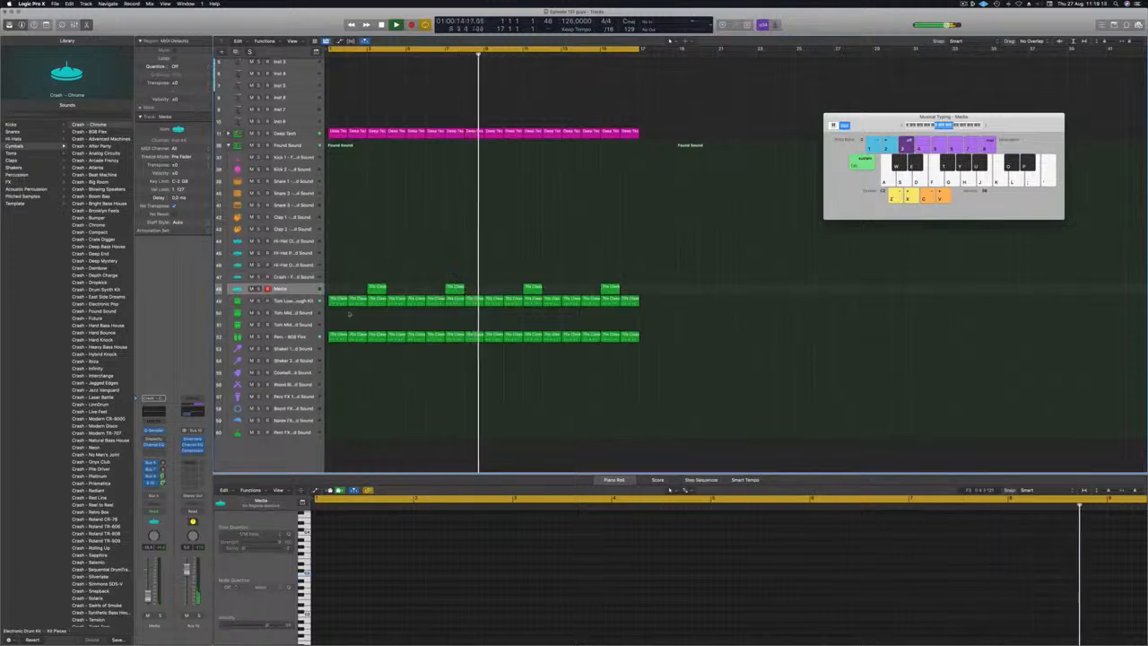
{"action": "left_click_drag", "start_coordinate": [376, 287], "coordinate": [334, 431]}
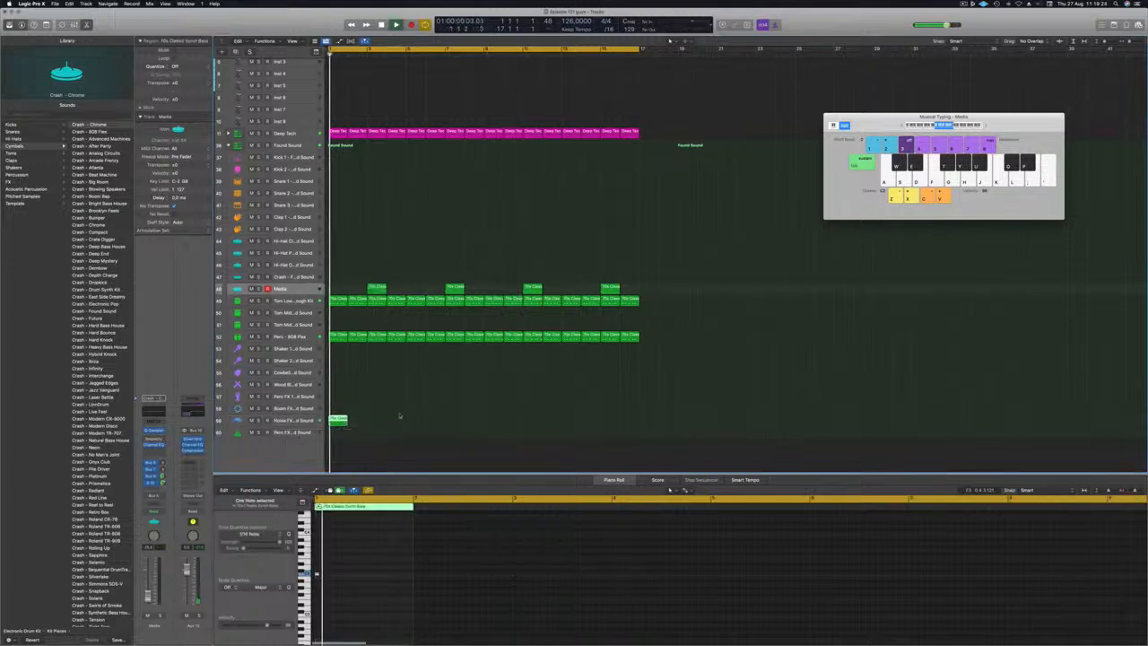
- Copy the note in the Noise FX region to a second position within bar 1 while playing from the start
{"action": "key", "text": "Return"}
{"action": "key", "text": "space"}
{"action": "key", "text": "super+Right"}
{"action": "left_click", "coordinate": [346, 571]}
{"action": "left_click_drag", "start_coordinate": [317, 574], "coordinate": [356, 580]}
{"action": "key", "text": "Return"}
{"action": "key", "text": "super+Right"}
{"action": "key", "text": "super+Right"}
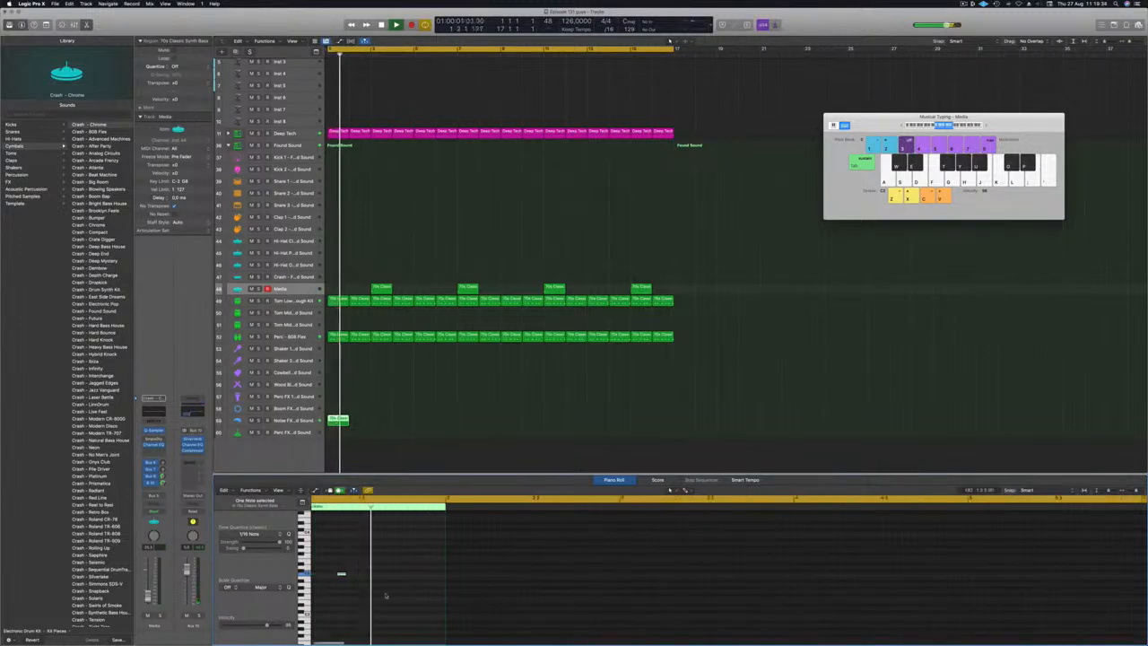
- Repeat the one-bar Noise FX region through bar 16 and select its first region to view the notes
{"action": "left_click", "coordinate": [341, 420]}
{"action": "left_click_drag", "start_coordinate": [341, 420], "coordinate": [429, 426]}
{"action": "mouse_move", "coordinate": [521, 414]}
{"action": "left_mouse_down"}
{"action": "mouse_move", "coordinate": [337, 422]}
{"action": "mouse_move", "coordinate": [512, 423]}
{"action": "left_mouse_up"}
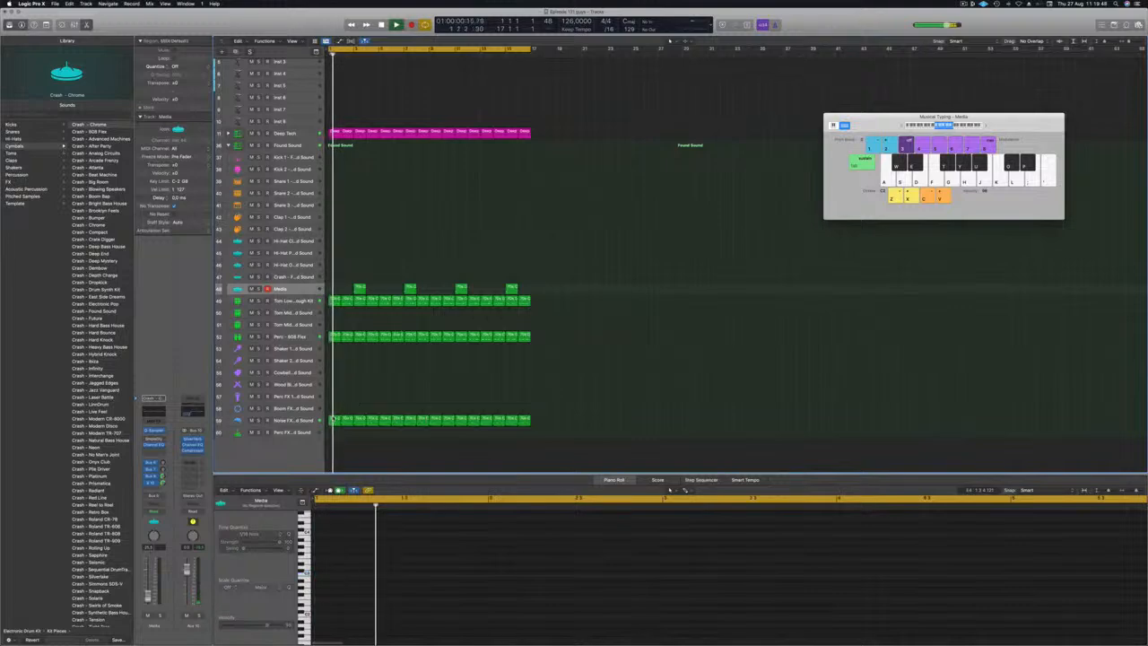
{"action": "left_click", "coordinate": [333, 419]}
{"action": "scroll", "coordinate": [392, 397], "scroll_direction": "up", "scroll_amount": 3}
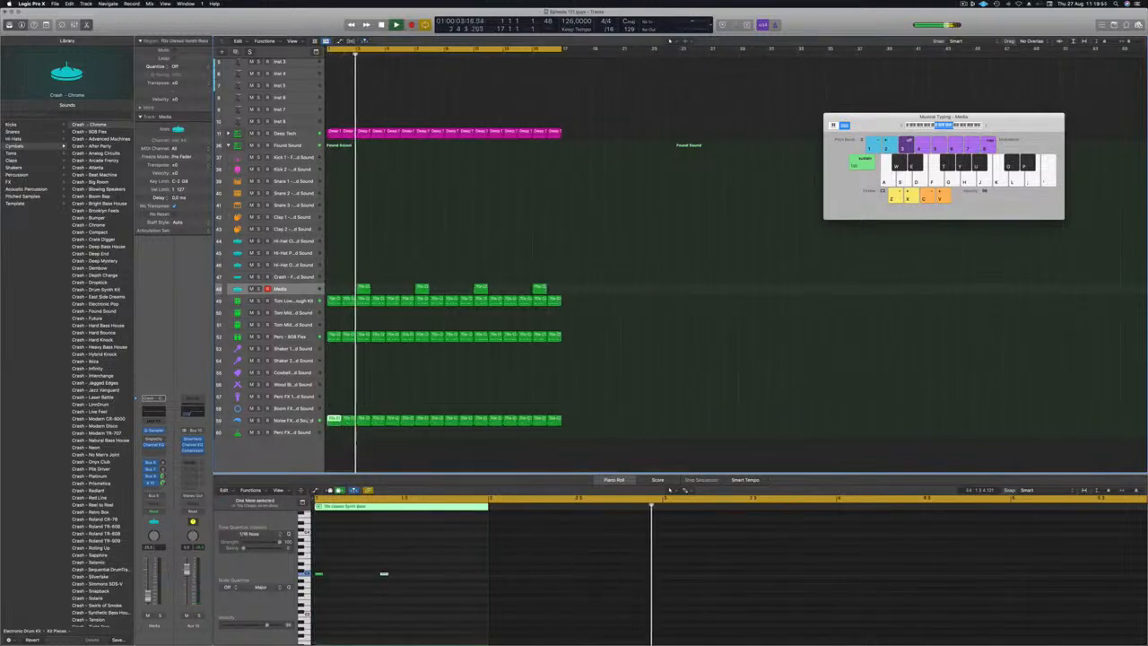
- Add a send to Bus 9 on the Noise FX track and deselect its regions
{"action": "left_click", "coordinate": [301, 420]}
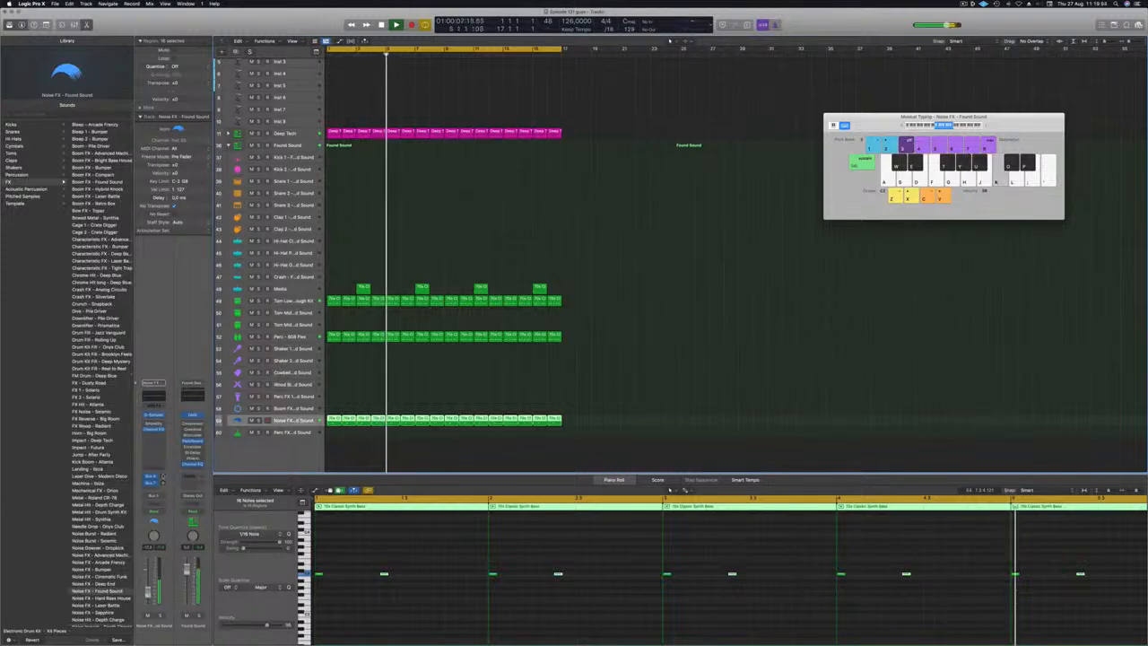
{"action": "left_click", "coordinate": [153, 484]}
{"action": "mouse_move", "coordinate": [153, 497]}
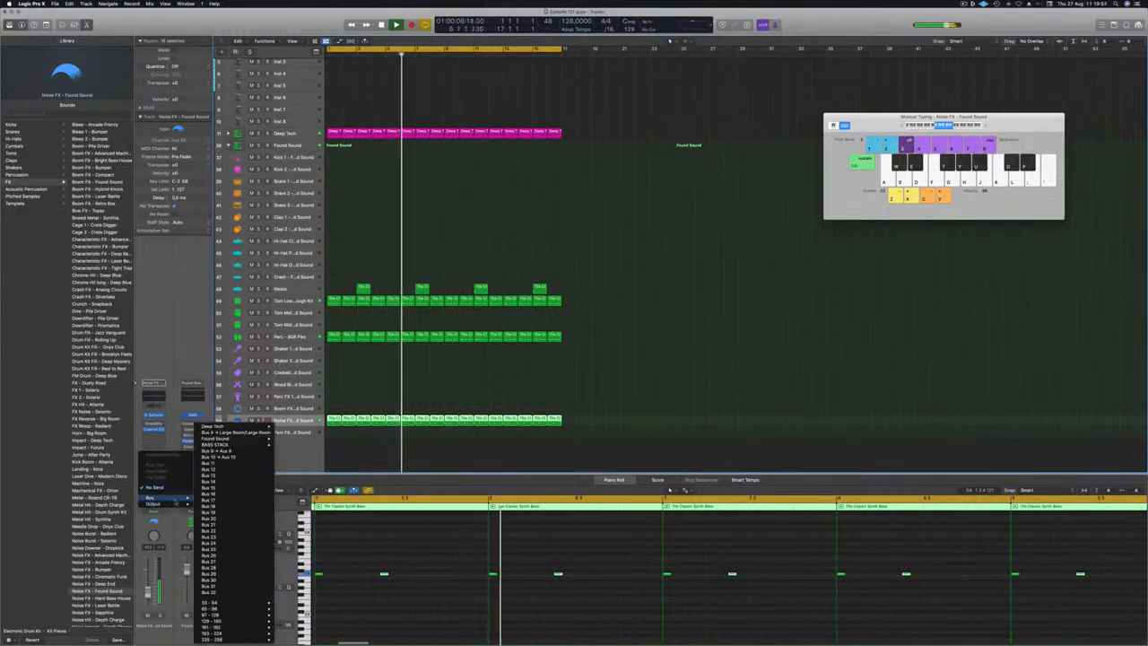
{"action": "left_click", "coordinate": [220, 452]}
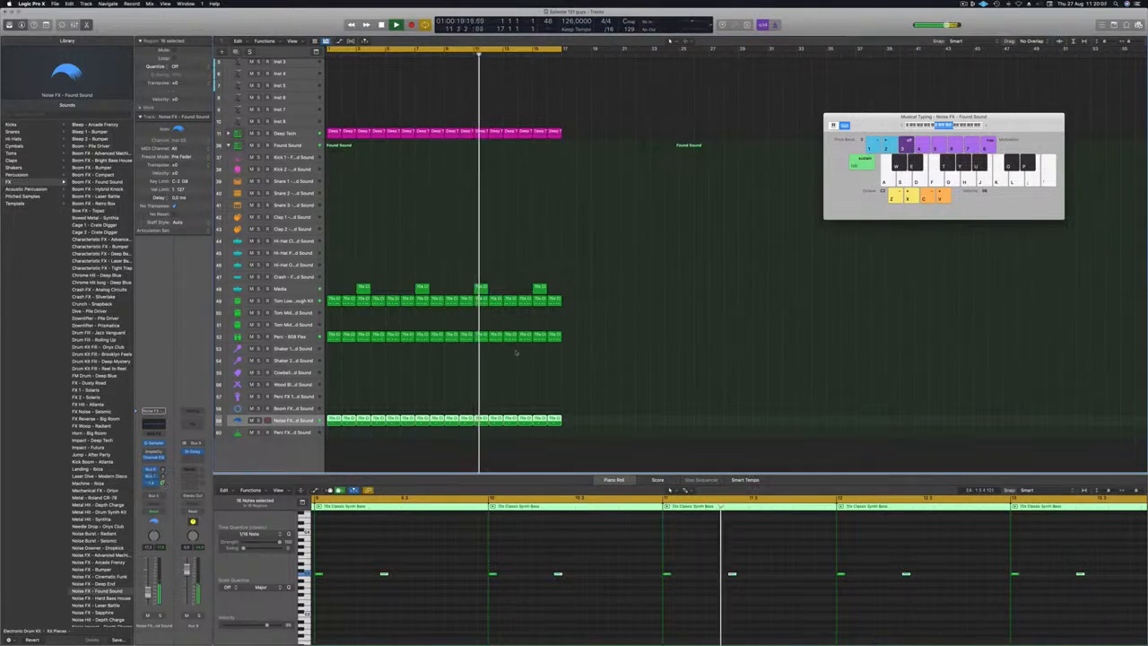
{"action": "left_click", "coordinate": [464, 380]}
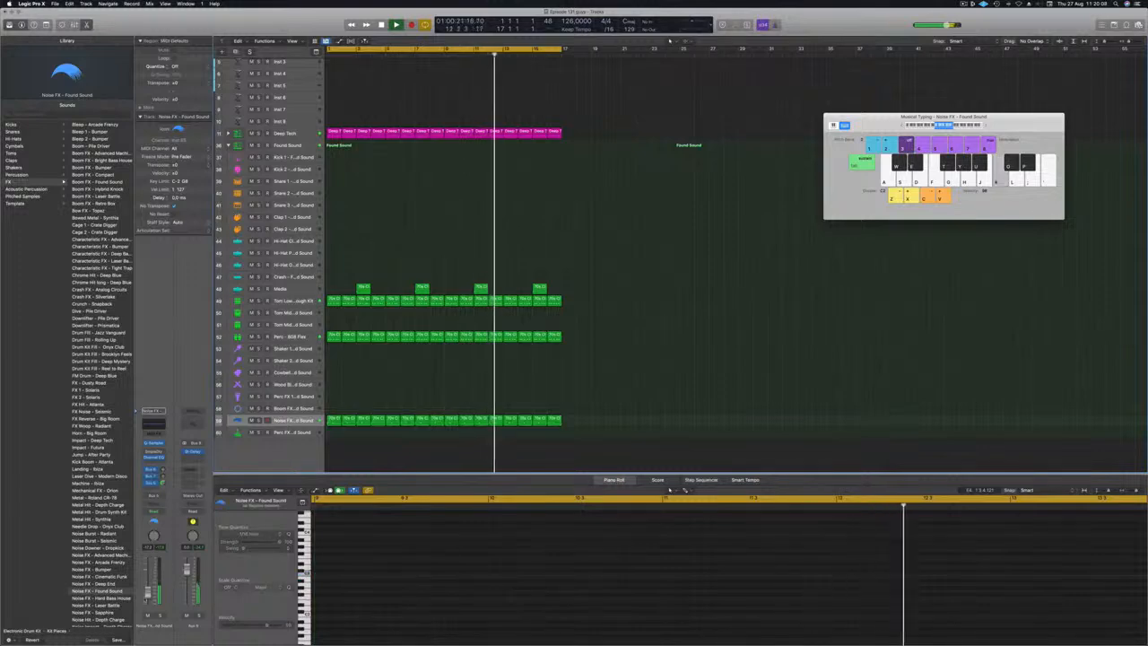
- Select the Inst 3 track below the bass stack, increase its track height and restart playback
{"action": "scroll", "coordinate": [419, 135], "scroll_direction": "up", "scroll_amount": 4}
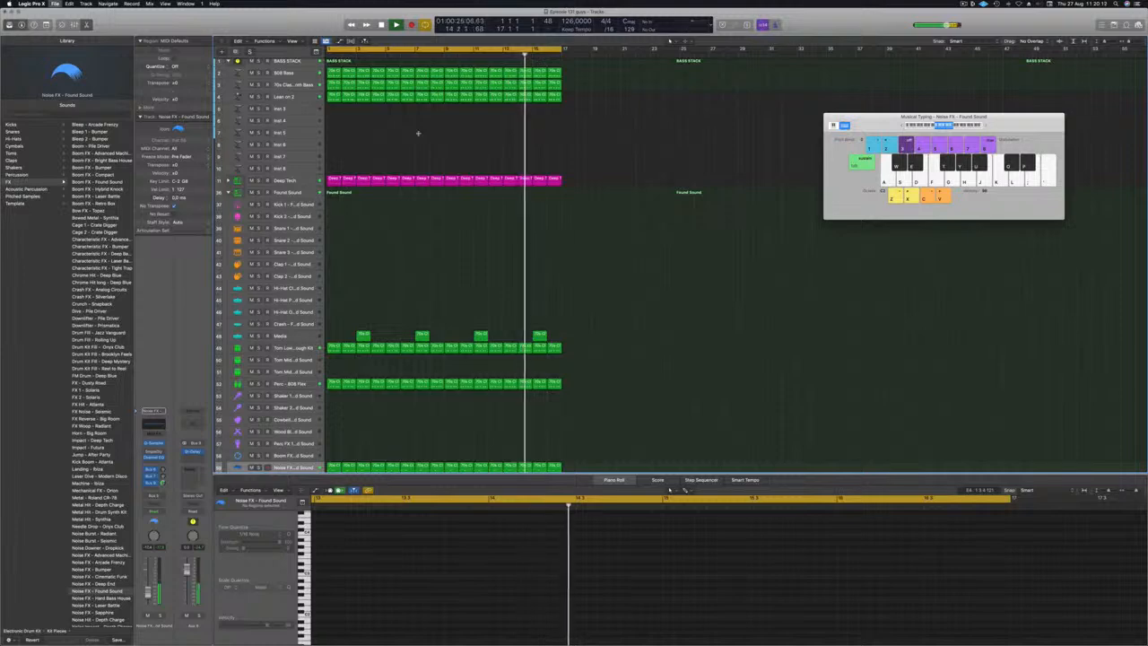
{"action": "scroll", "coordinate": [386, 139], "scroll_direction": "up", "scroll_amount": 1}
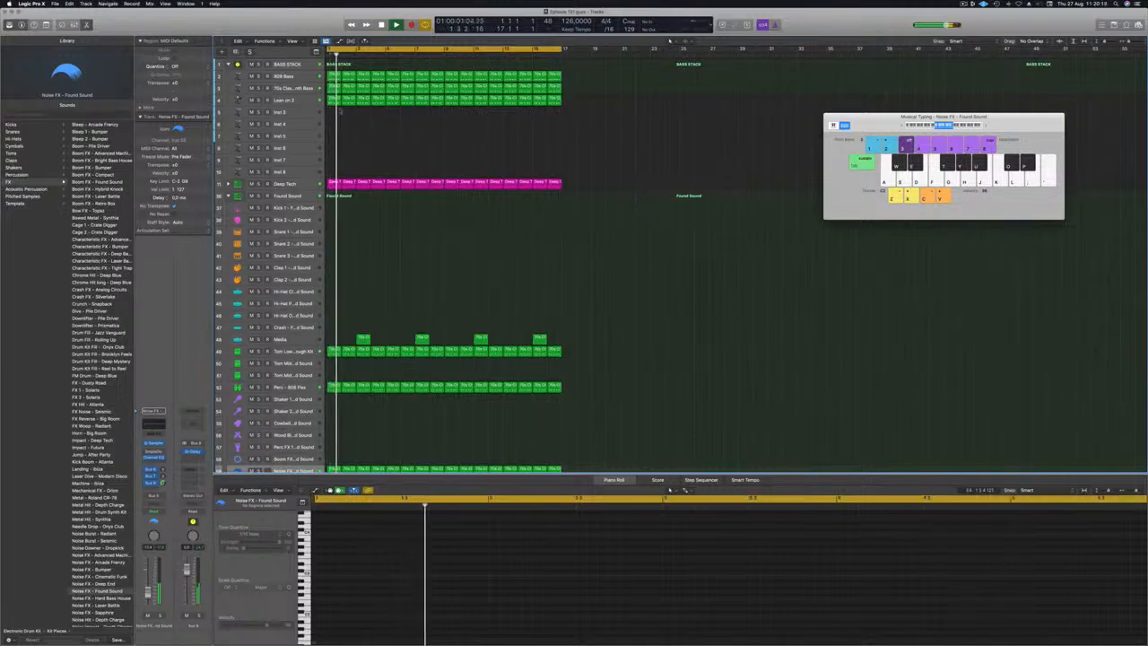
{"action": "left_click", "coordinate": [309, 112]}
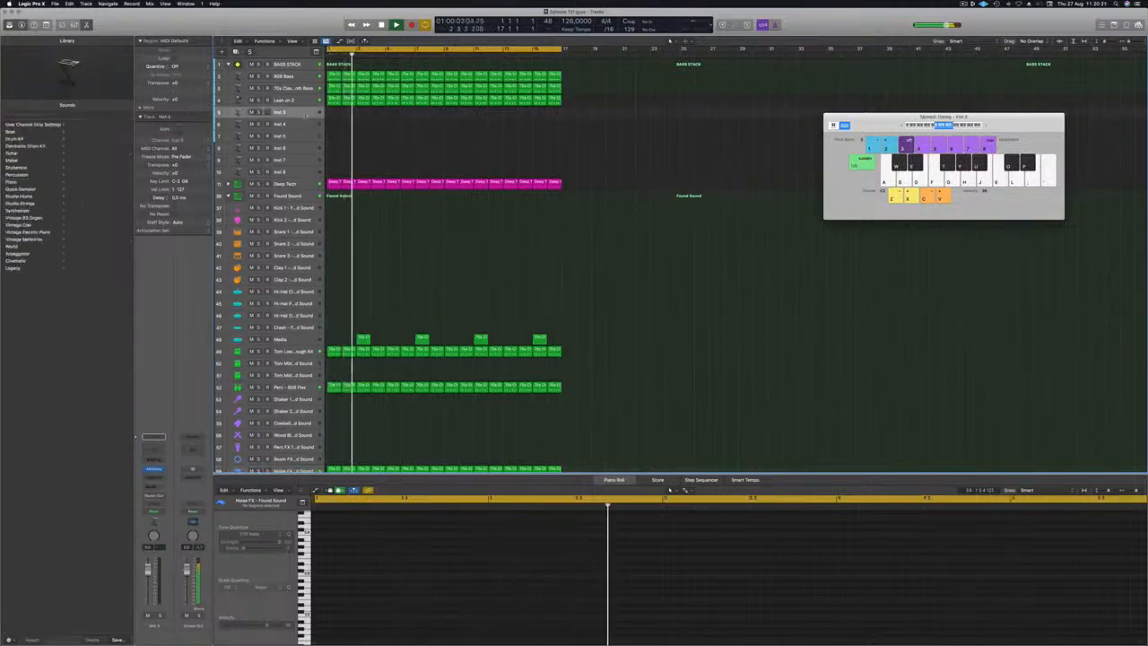
{"action": "left_click_drag", "start_coordinate": [306, 119], "coordinate": [301, 160]}
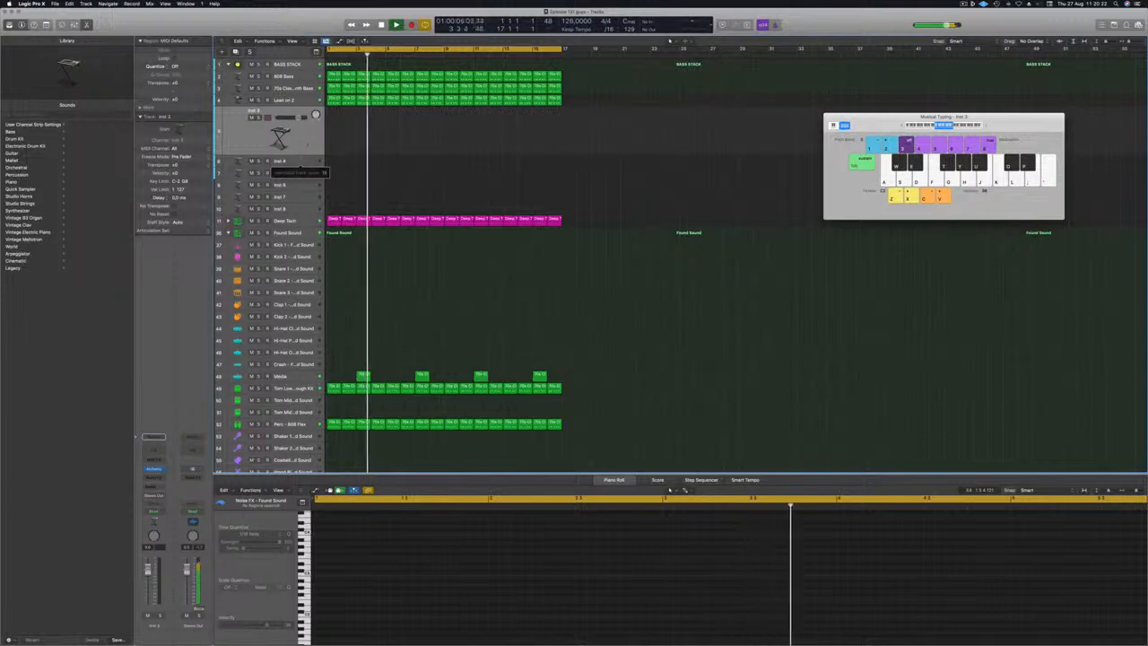
{"action": "key", "text": "space"}
{"action": "key", "text": "space"}
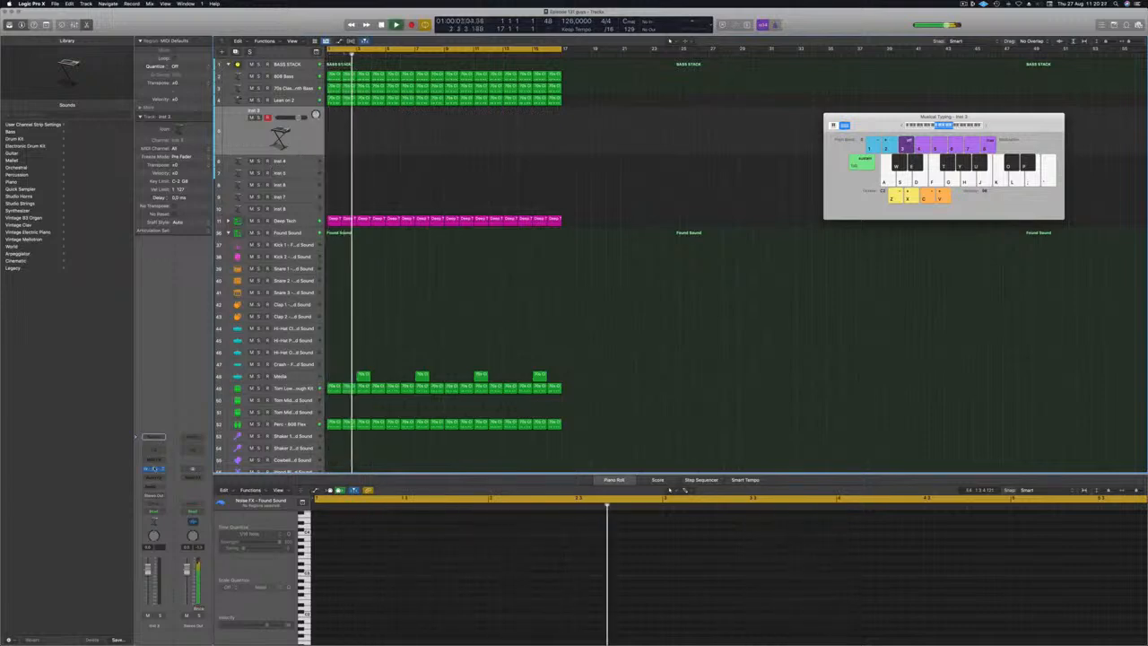
- Load the Perfect Pad 01 preset from the Pads category in the Inst 3 track's Alchemy instrument
{"action": "left_click_drag", "start_coordinate": [579, 101], "coordinate": [751, 154]}
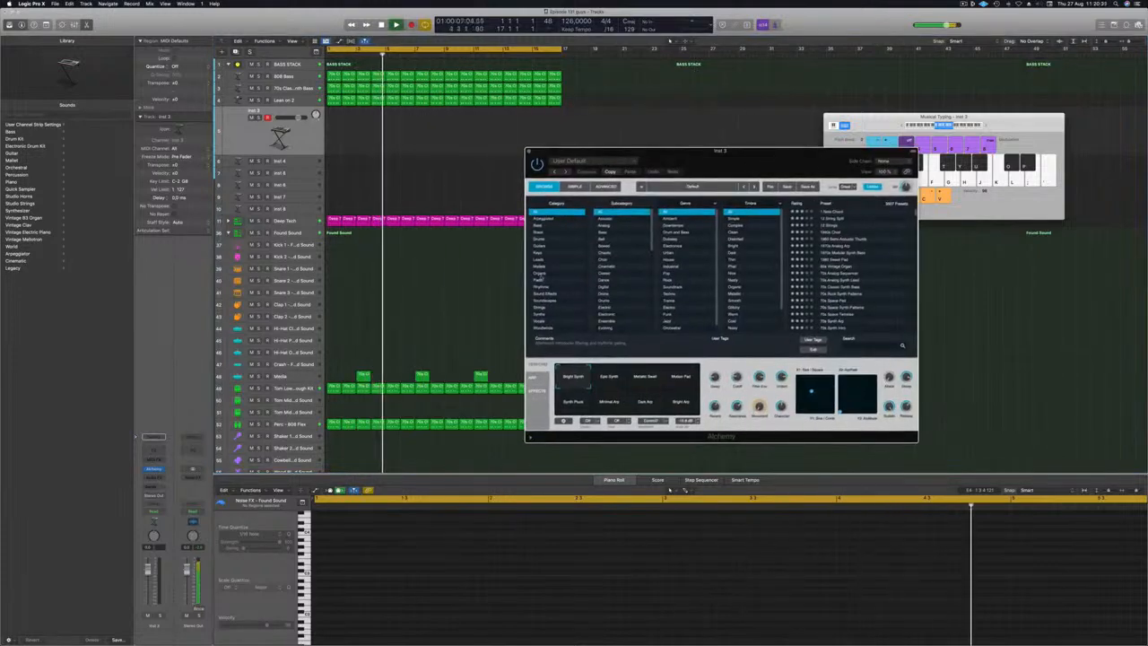
{"action": "left_click", "coordinate": [557, 281]}
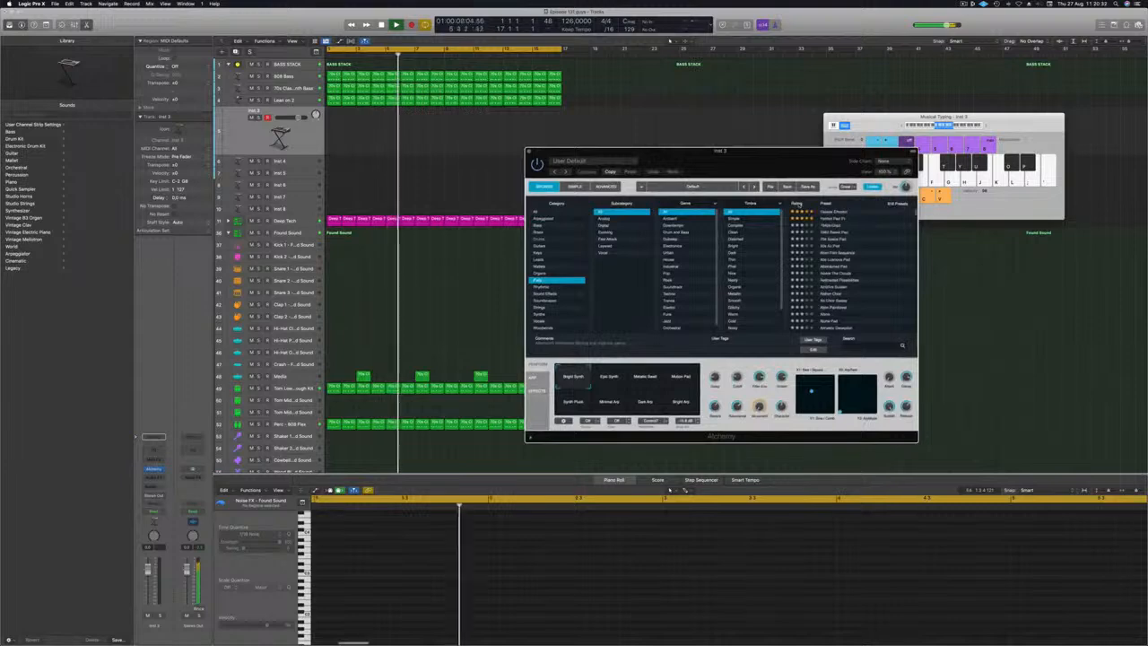
{"action": "left_click", "coordinate": [836, 219]}
{"action": "left_click_drag", "start_coordinate": [802, 160], "coordinate": [749, 174]}
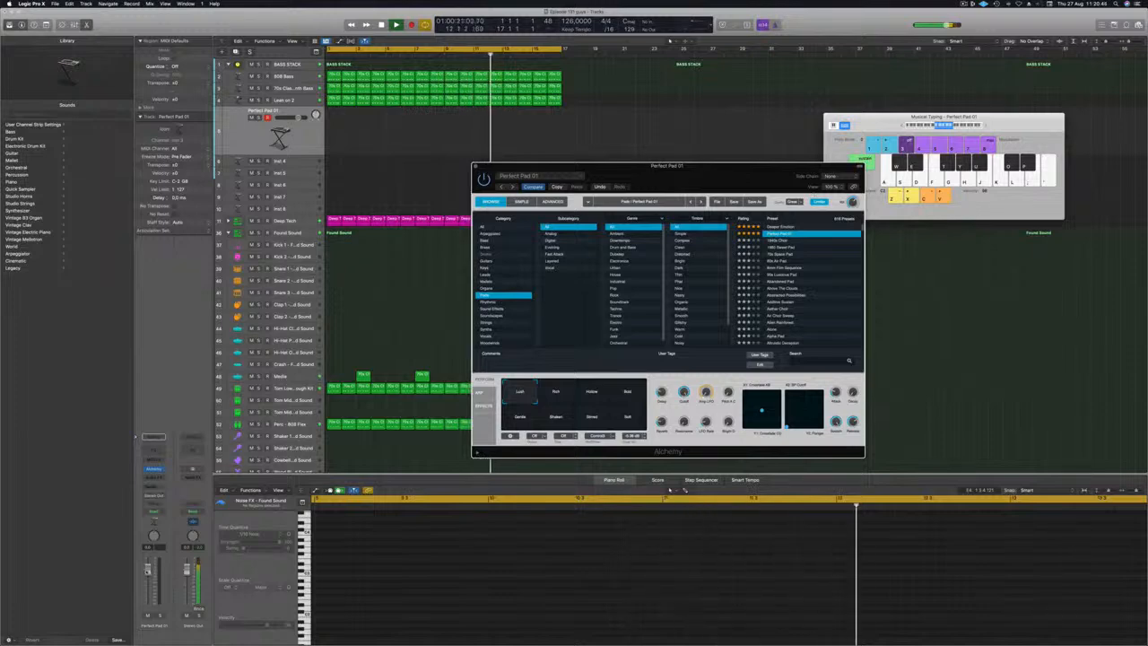
- Add sends to Bus 10 and Bus 9 on the Perfect Pad 01 track
{"action": "left_click", "coordinate": [150, 487]}
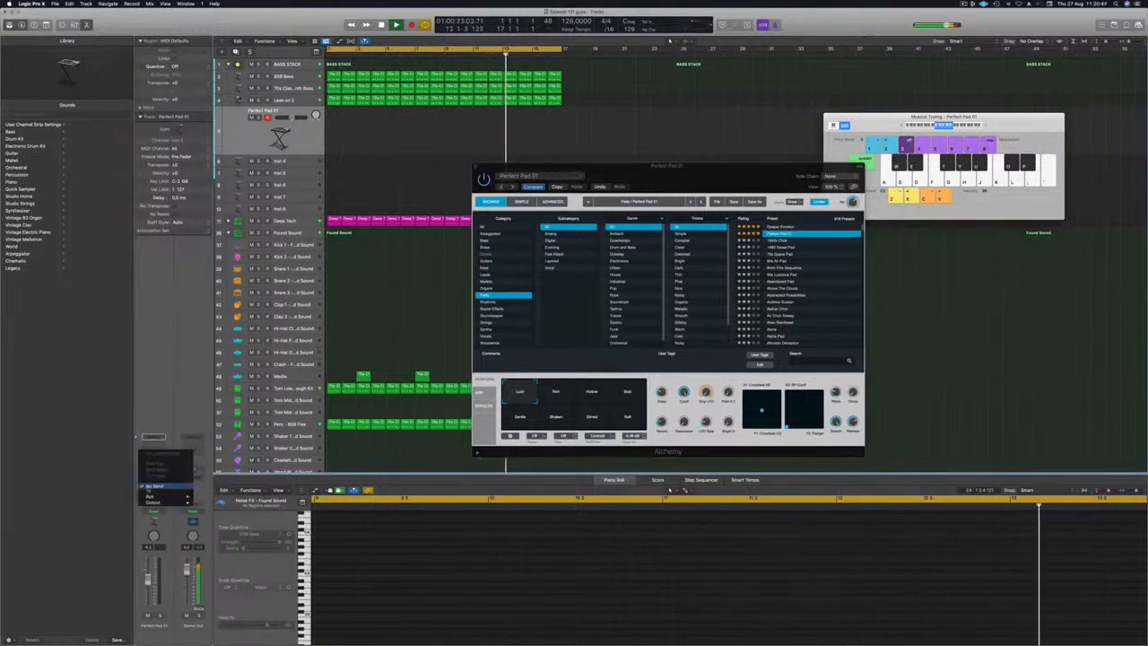
{"action": "mouse_move", "coordinate": [149, 497]}
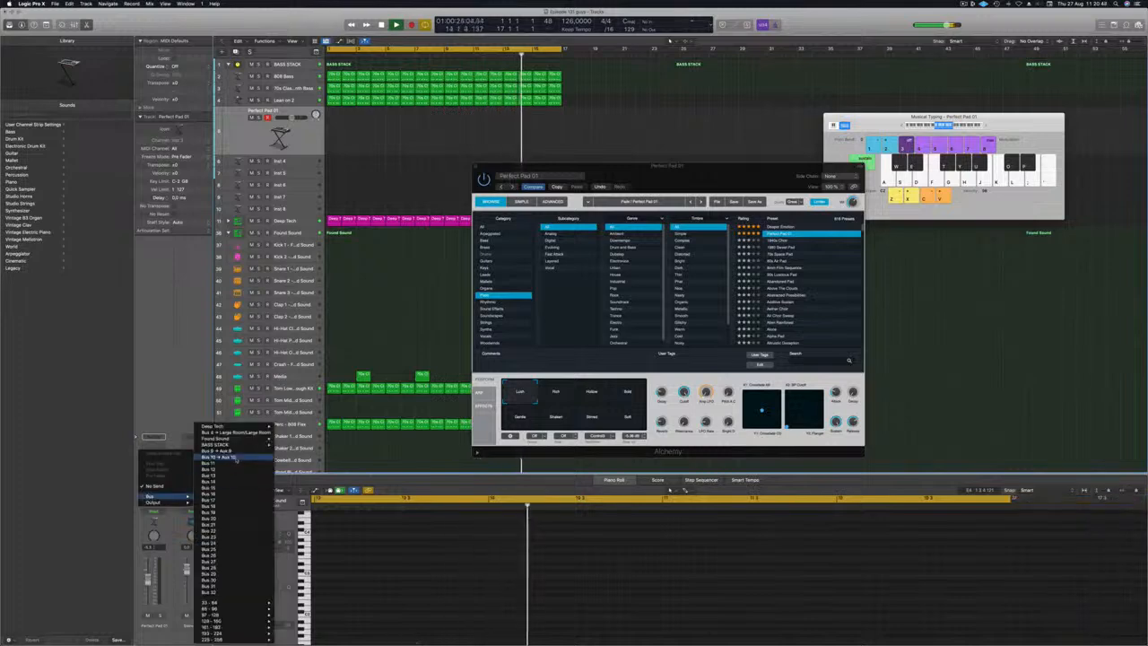
{"action": "left_click", "coordinate": [235, 457]}
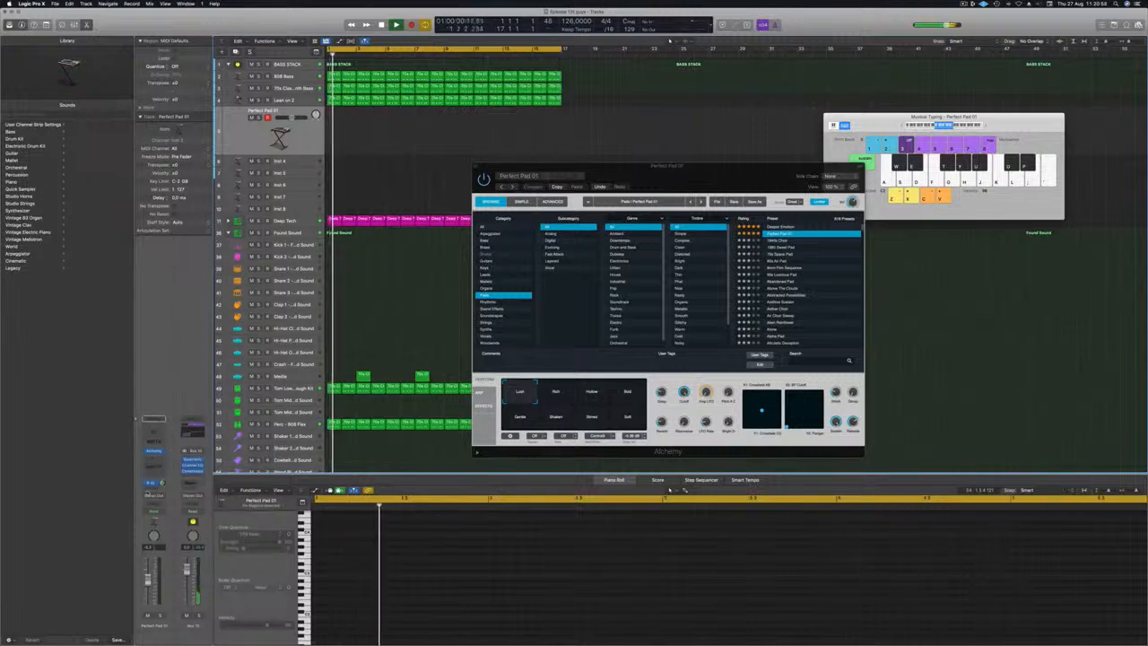
{"action": "left_click", "coordinate": [150, 492]}
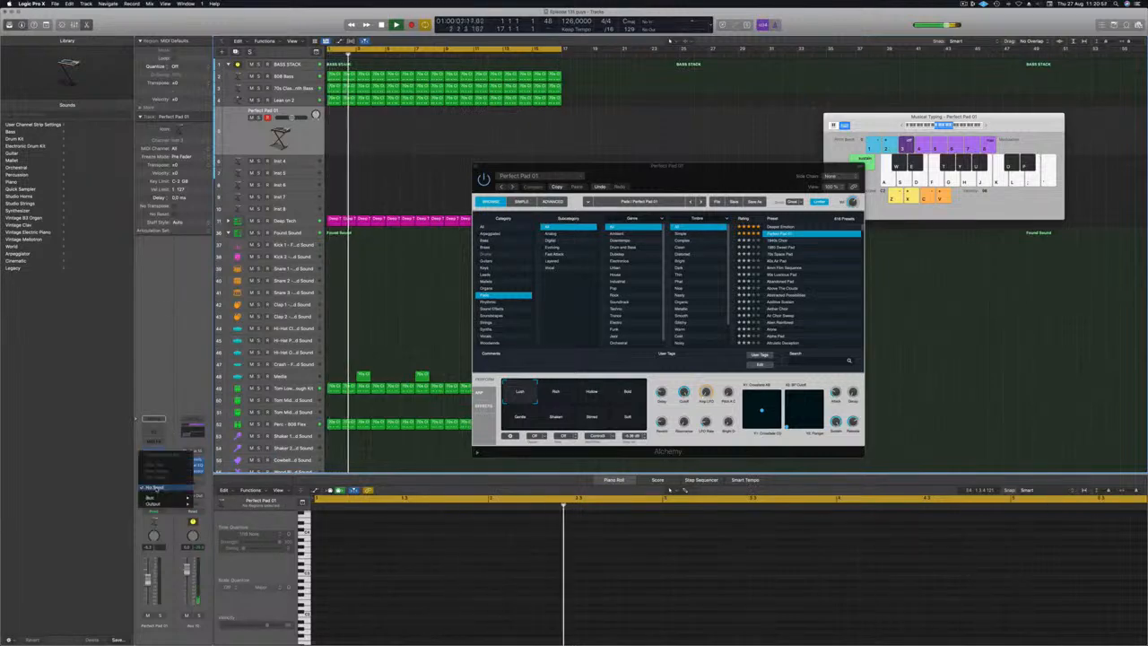
{"action": "mouse_move", "coordinate": [149, 497]}
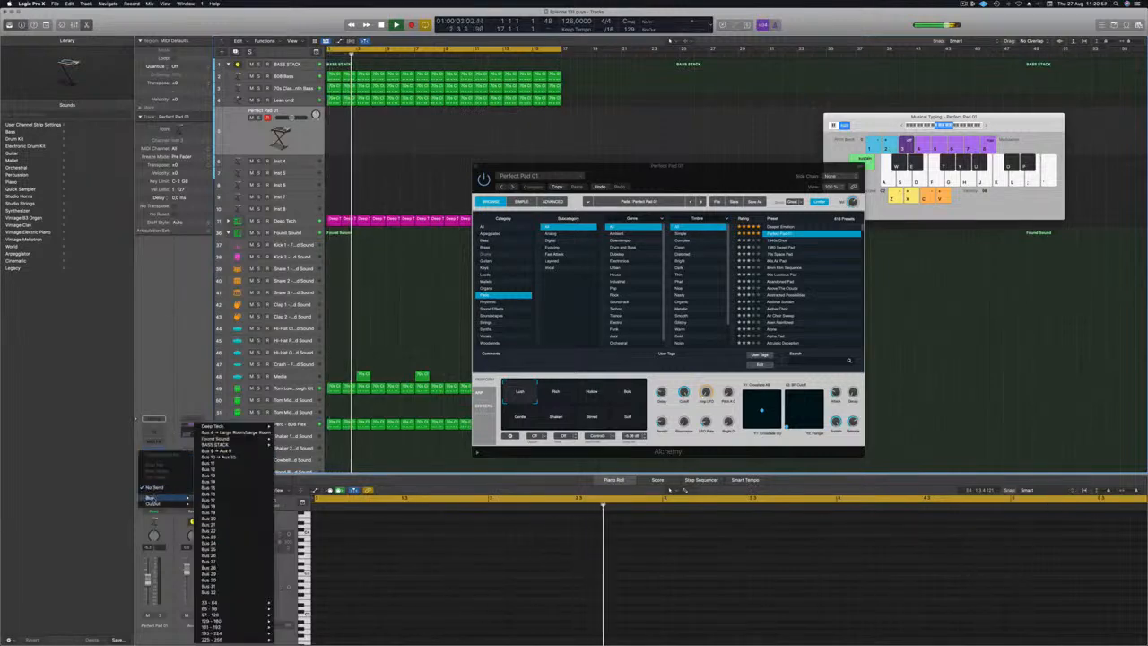
{"action": "left_click", "coordinate": [230, 451]}
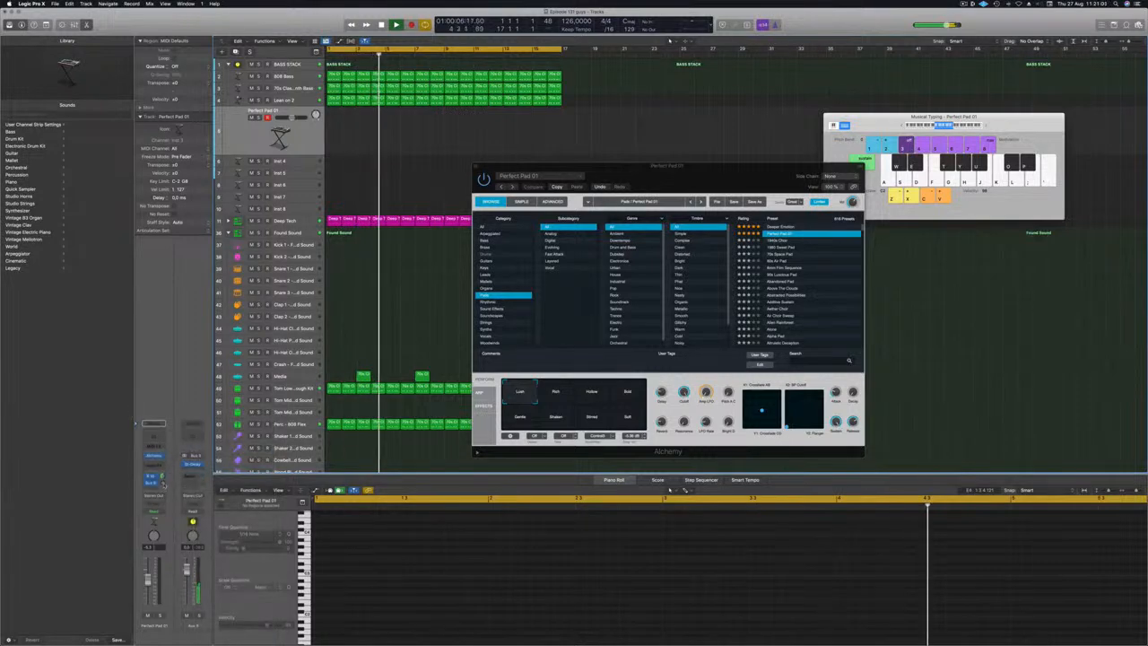
- Reposition the Alchemy and Musical Typing windows to clear the view of the arrangement
{"action": "left_click_drag", "start_coordinate": [782, 170], "coordinate": [718, 174]}
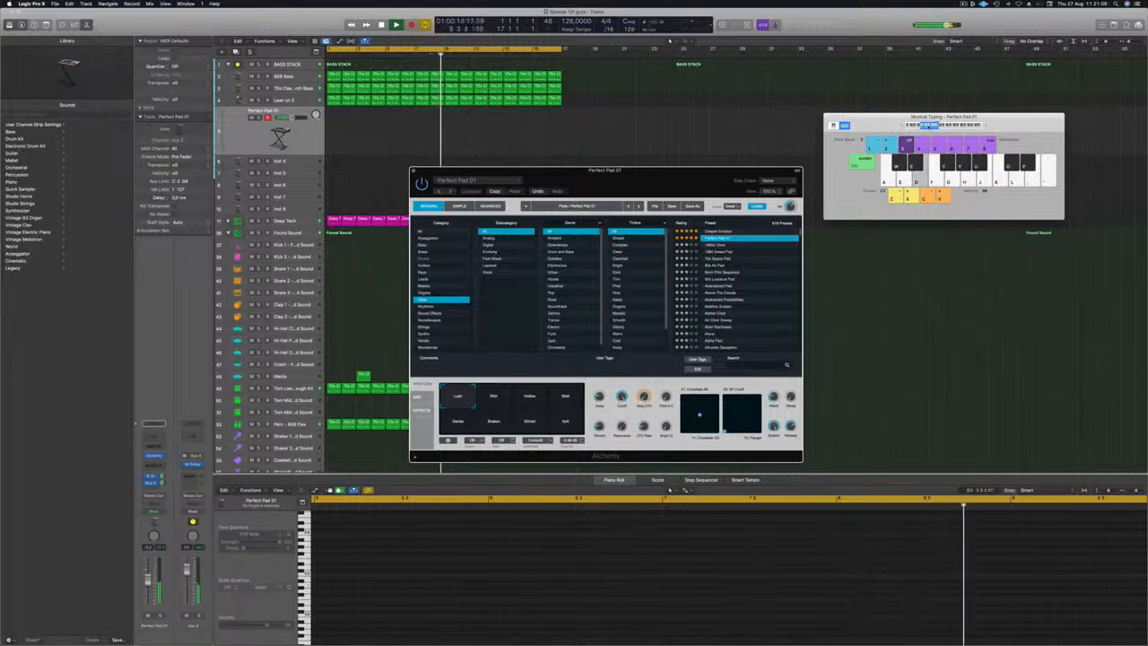
{"action": "left_click_drag", "start_coordinate": [1008, 117], "coordinate": [951, 92]}
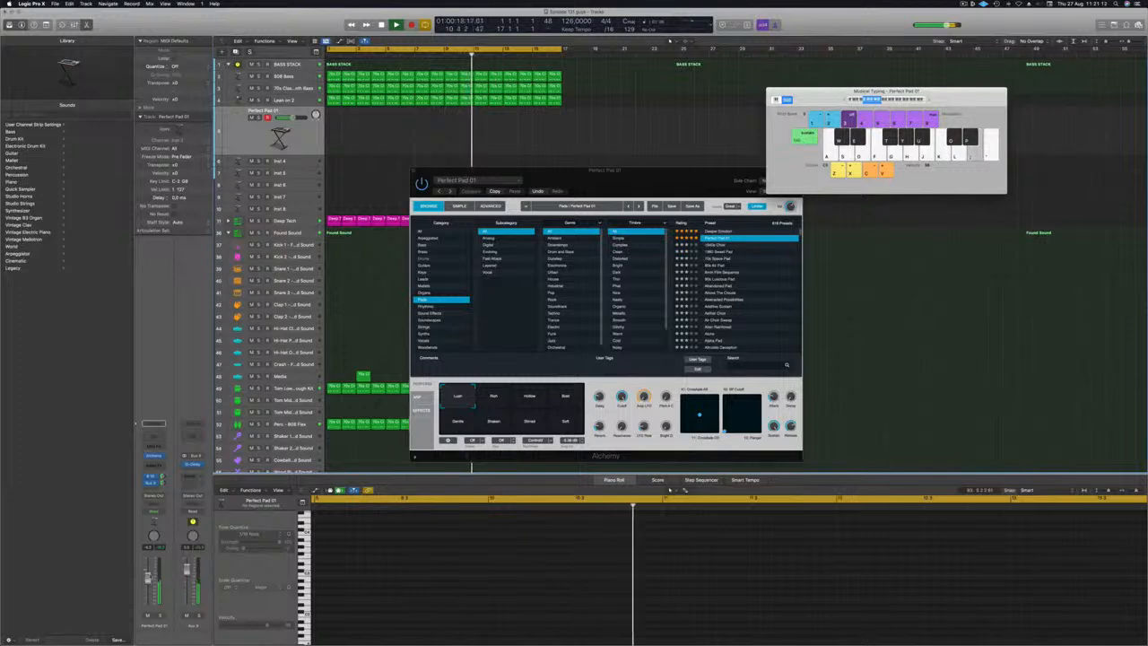
{"action": "left_click_drag", "start_coordinate": [673, 180], "coordinate": [878, 154]}
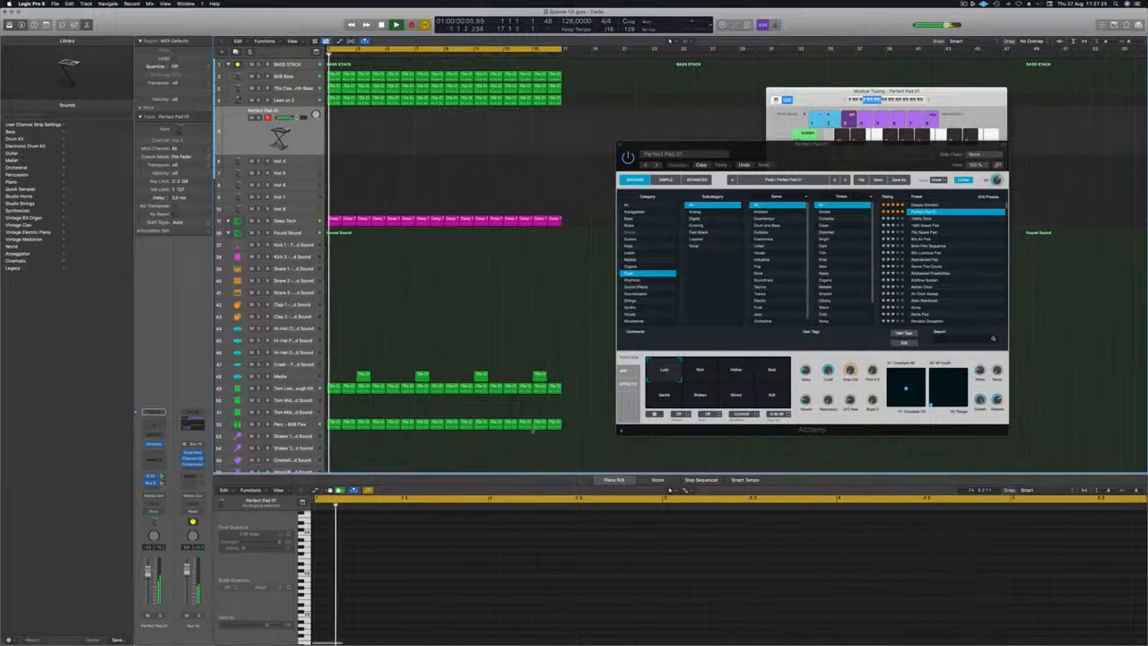
- Try the Rich and Bold performance variations of Perfect Pad 01 in Alchemy
{"action": "left_click", "coordinate": [707, 378]}
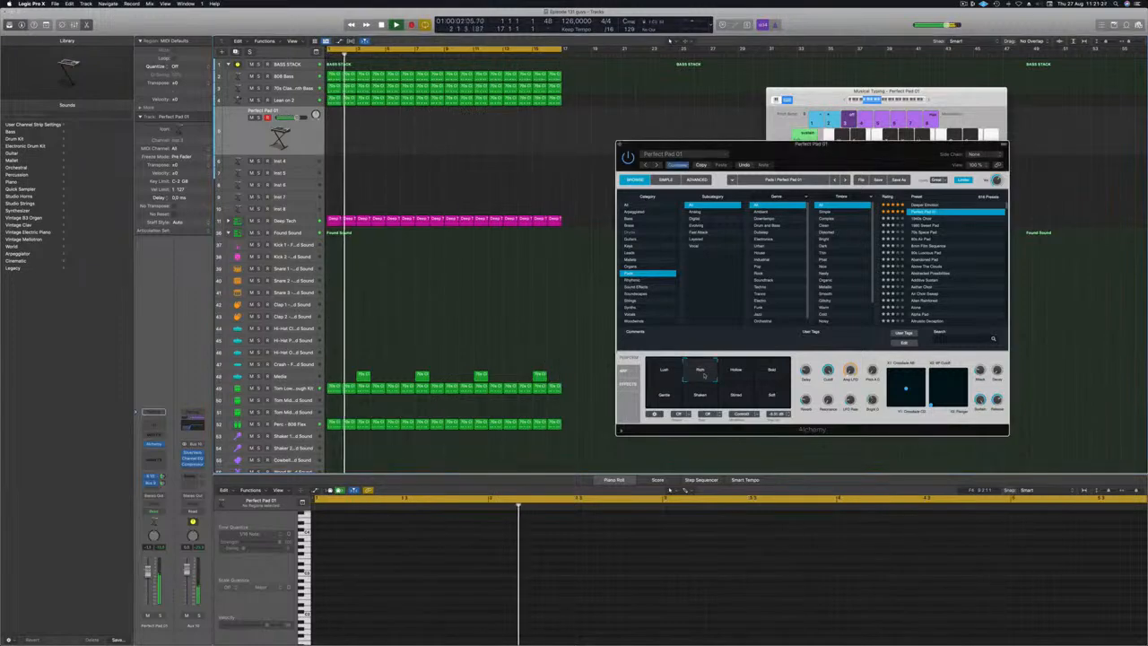
{"action": "left_click", "coordinate": [756, 372]}
{"action": "left_click", "coordinate": [770, 371]}
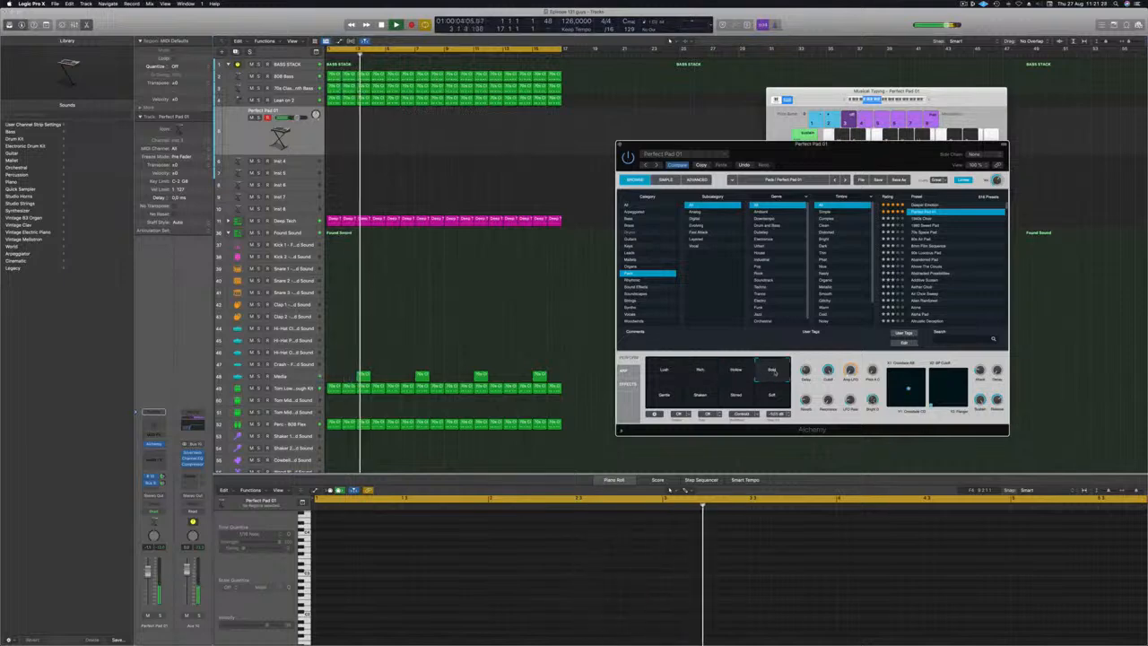
- Shift the Musical Typing range upward and reposition its window together with the Alchemy window
{"action": "left_click", "coordinate": [929, 100]}
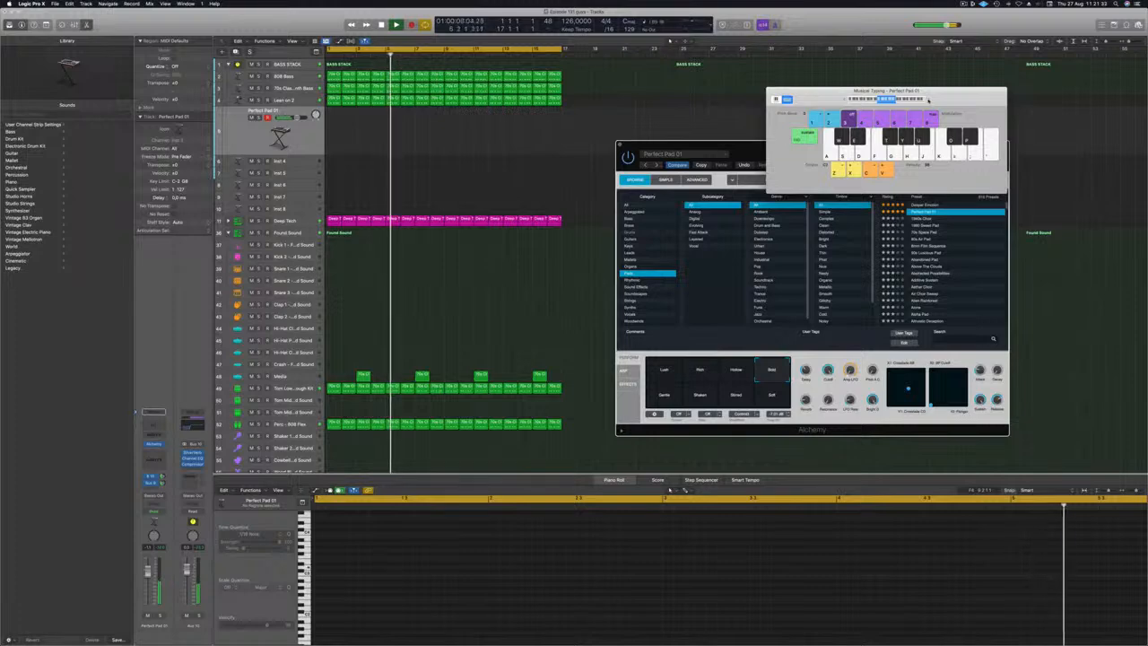
{"action": "mouse_move", "coordinate": [929, 100]}
{"action": "left_mouse_down"}
{"action": "mouse_move", "coordinate": [860, 64]}
{"action": "mouse_move", "coordinate": [922, 85]}
{"action": "left_mouse_up"}
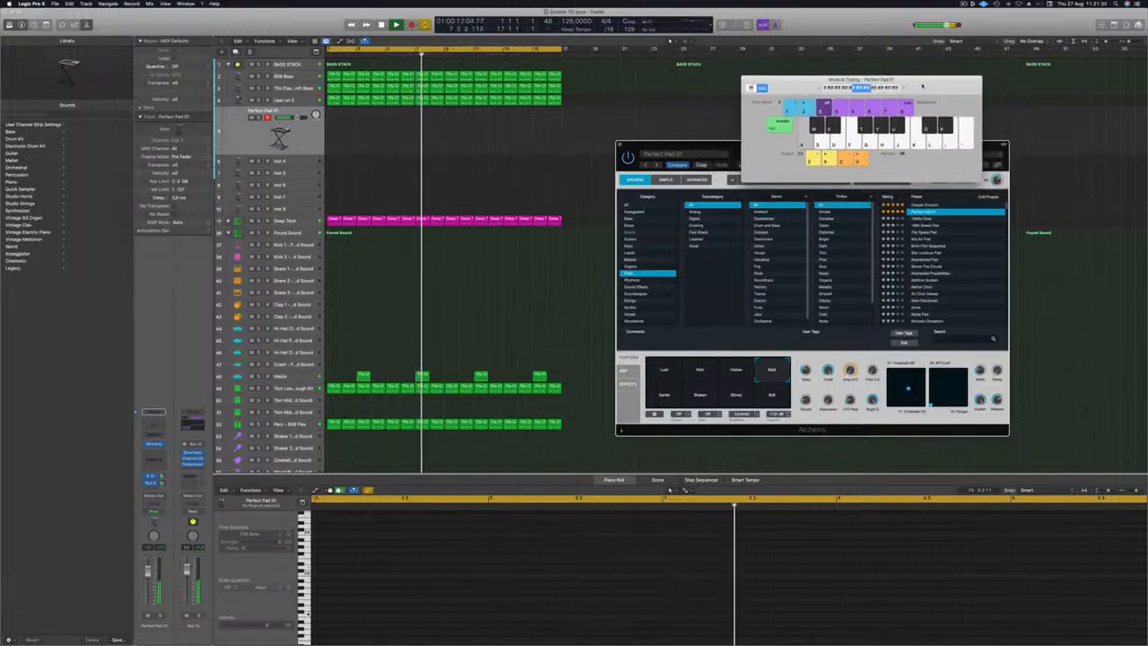
{"action": "left_click_drag", "start_coordinate": [709, 146], "coordinate": [659, 132]}
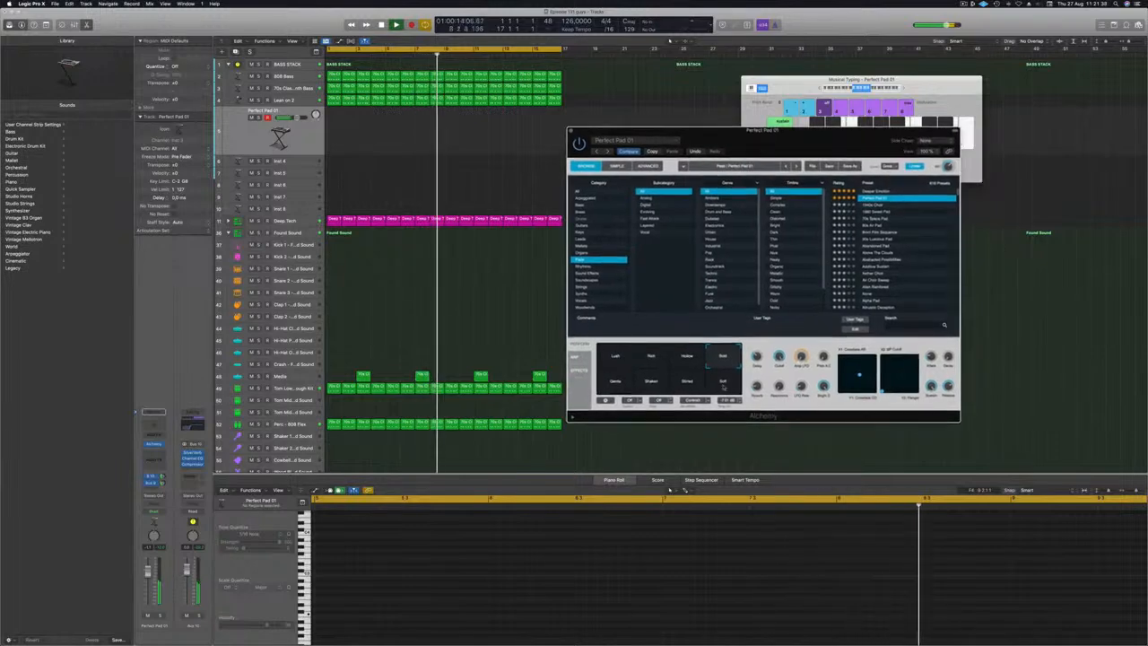
- Choose the Gentle variation, lower the pad track's volume slightly and play it with a lower Musical Typing range
{"action": "left_click", "coordinate": [609, 387]}
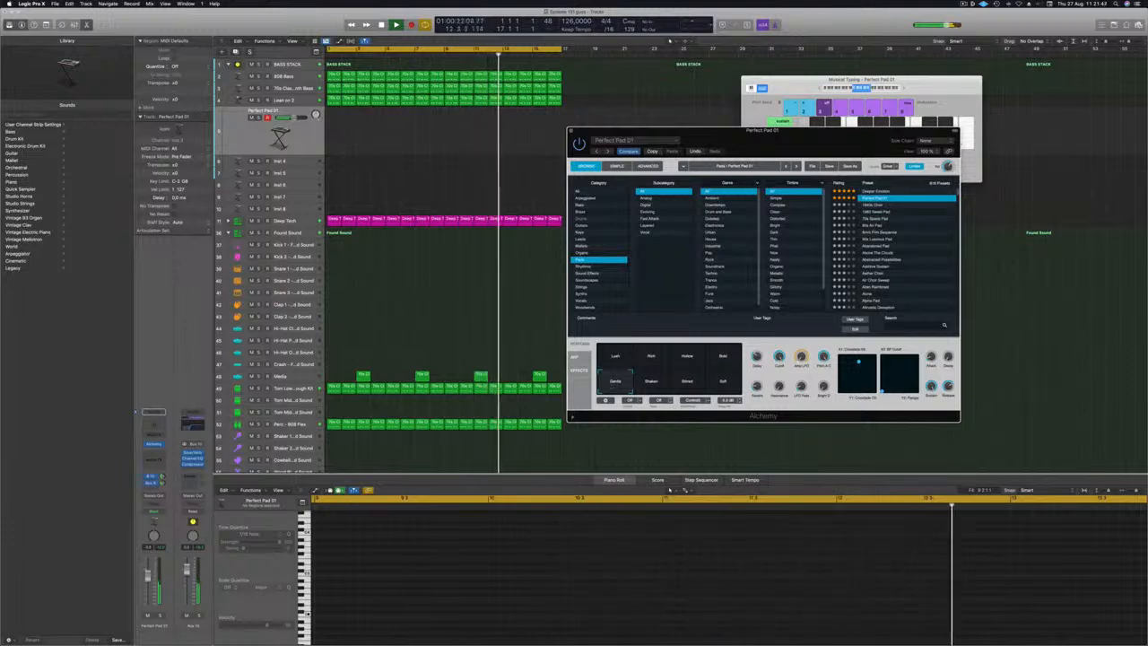
{"action": "left_click_drag", "start_coordinate": [148, 574], "coordinate": [148, 579]}
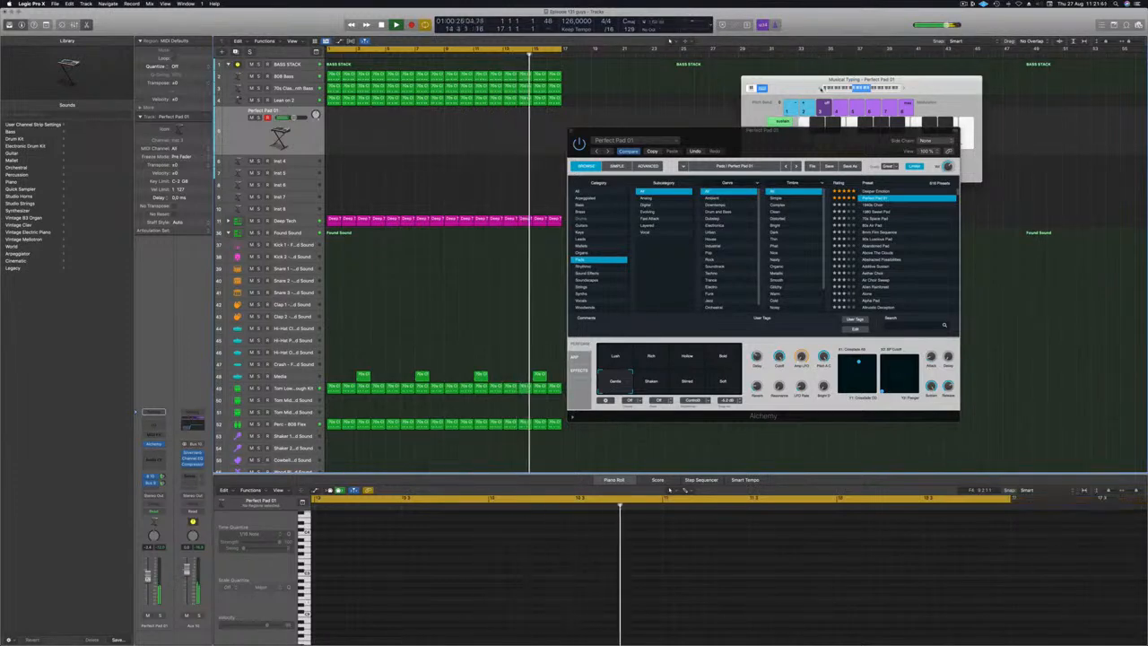
{"action": "left_click", "coordinate": [819, 88]}
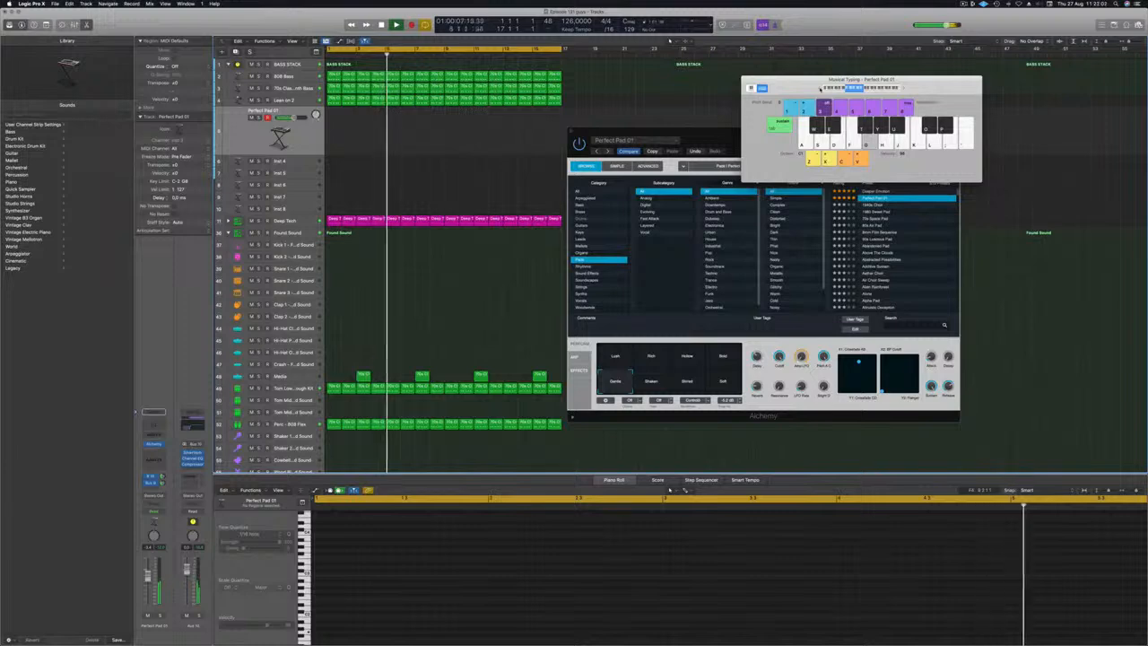
- Load the Deeper Emotion preset in Alchemy and record a two-note pad part with Musical Typing, keeping the plug-in windows clear of the arrangement
{"action": "left_click_drag", "start_coordinate": [820, 87], "coordinate": [922, 53]}
{"action": "left_click", "coordinate": [876, 191]}
{"action": "left_click", "coordinate": [875, 192]}
{"action": "left_click_drag", "start_coordinate": [833, 145], "coordinate": [778, 137]}
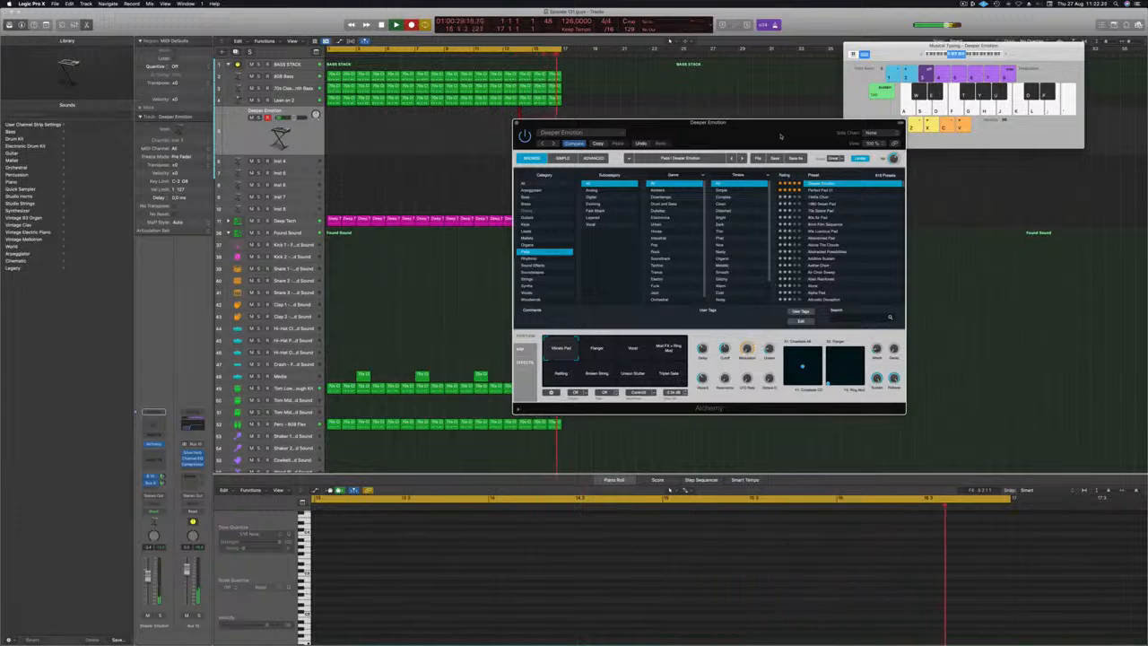
{"action": "key", "text": "apostrophe"}
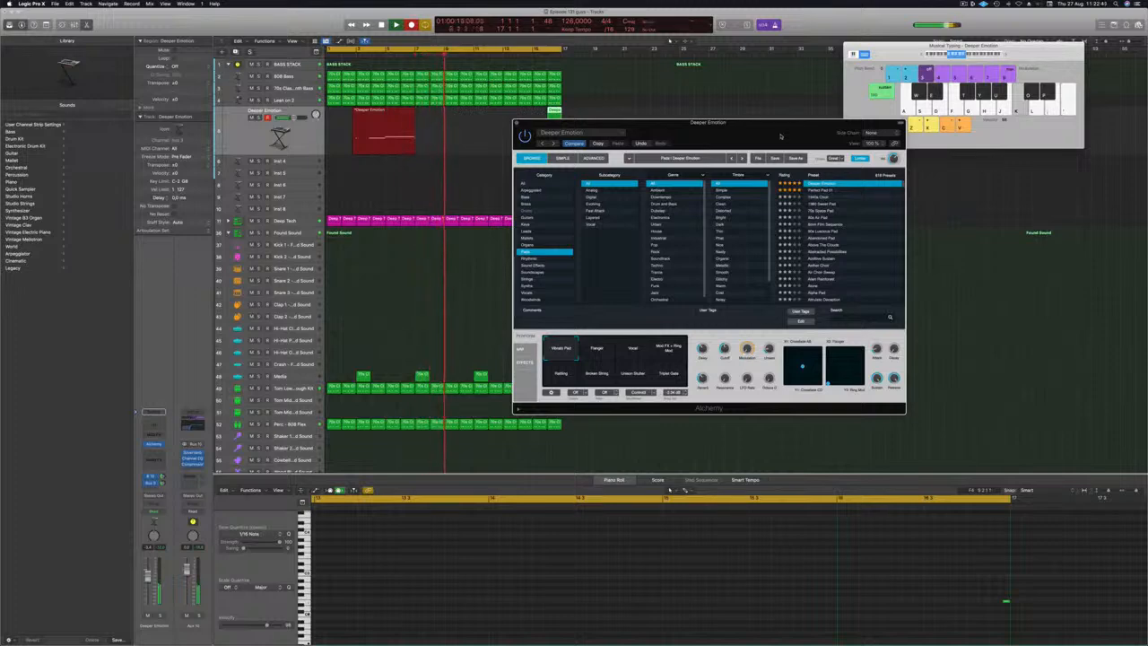
{"action": "key", "text": "space"}
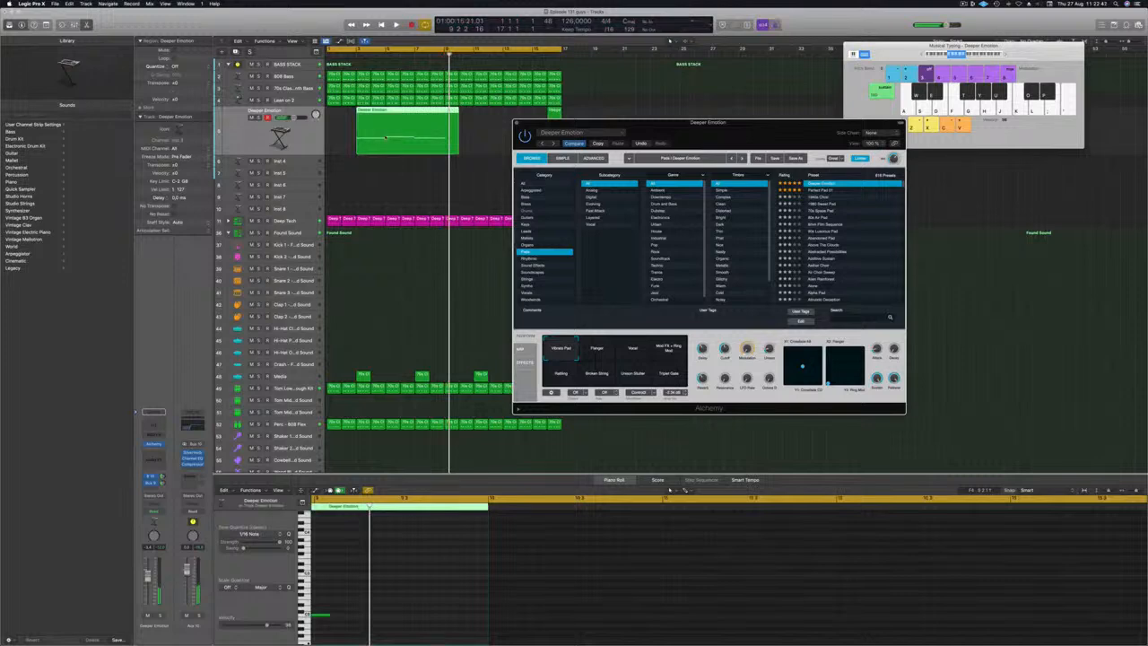
- Split the recorded Deeper Emotion region at bar 5, splitting the crossing notes, and delete the part before the cut
{"action": "left_click", "coordinate": [386, 137]}
{"action": "double_click", "coordinate": [386, 134]}
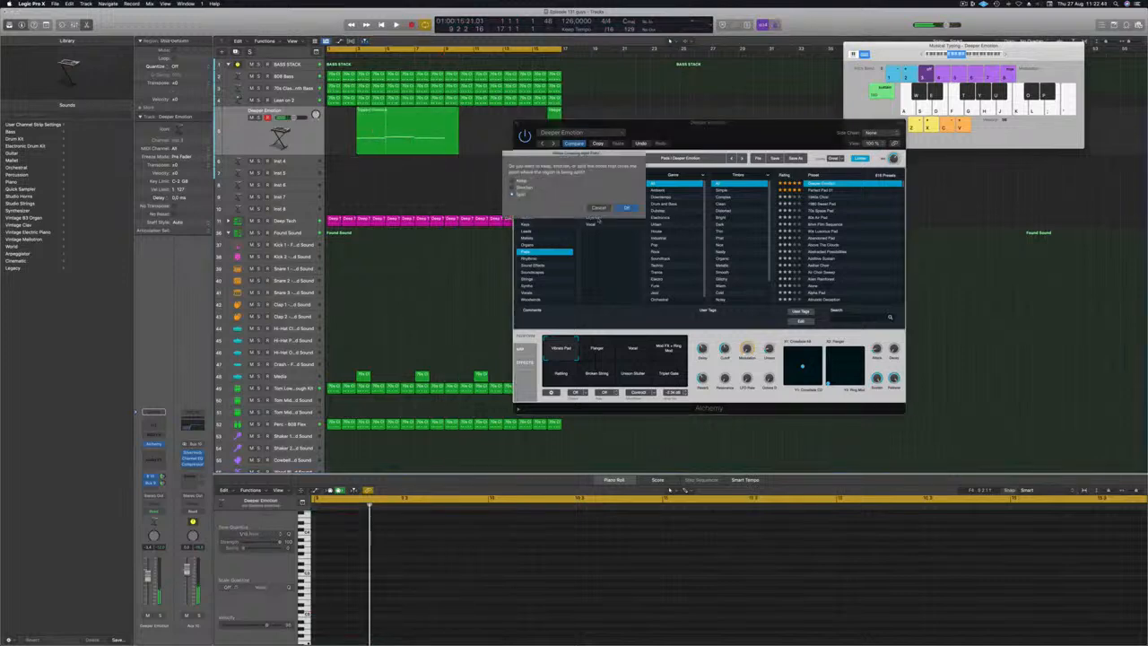
{"action": "left_click", "coordinate": [626, 208]}
{"action": "left_click", "coordinate": [372, 130]}
{"action": "key", "text": "Delete"}
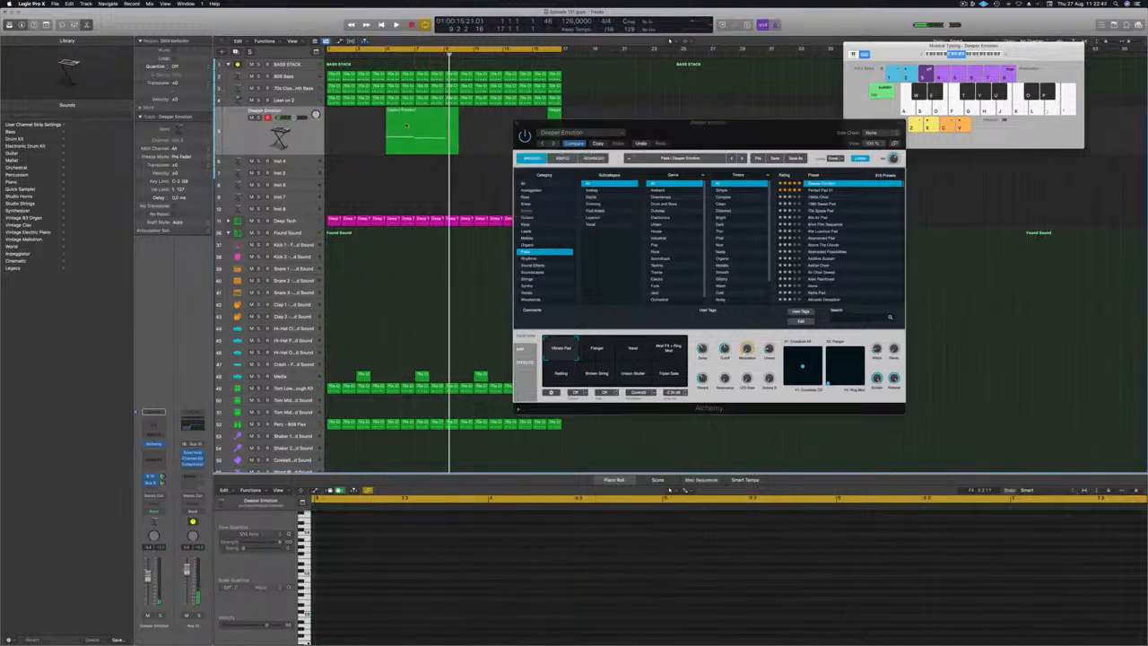
- Move the remaining pad region to bar 1, split it at bar 5 with its crossing notes, and delete the excess
{"action": "left_click", "coordinate": [417, 125]}
{"action": "left_click_drag", "start_coordinate": [417, 125], "coordinate": [388, 133]}
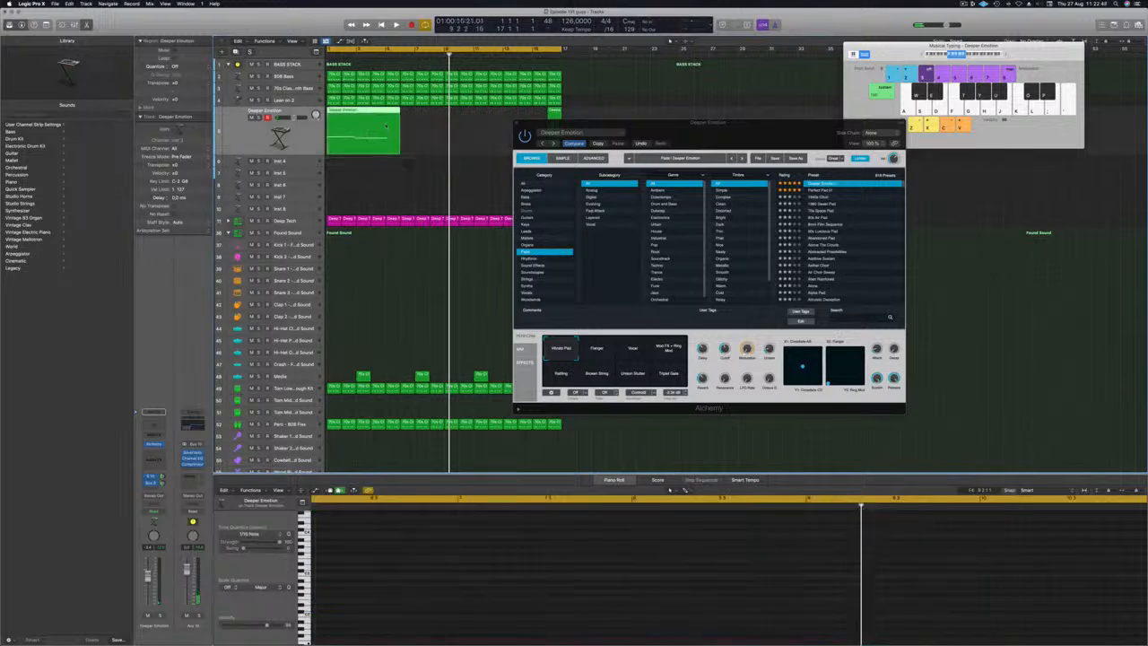
{"action": "left_click", "coordinate": [385, 126]}
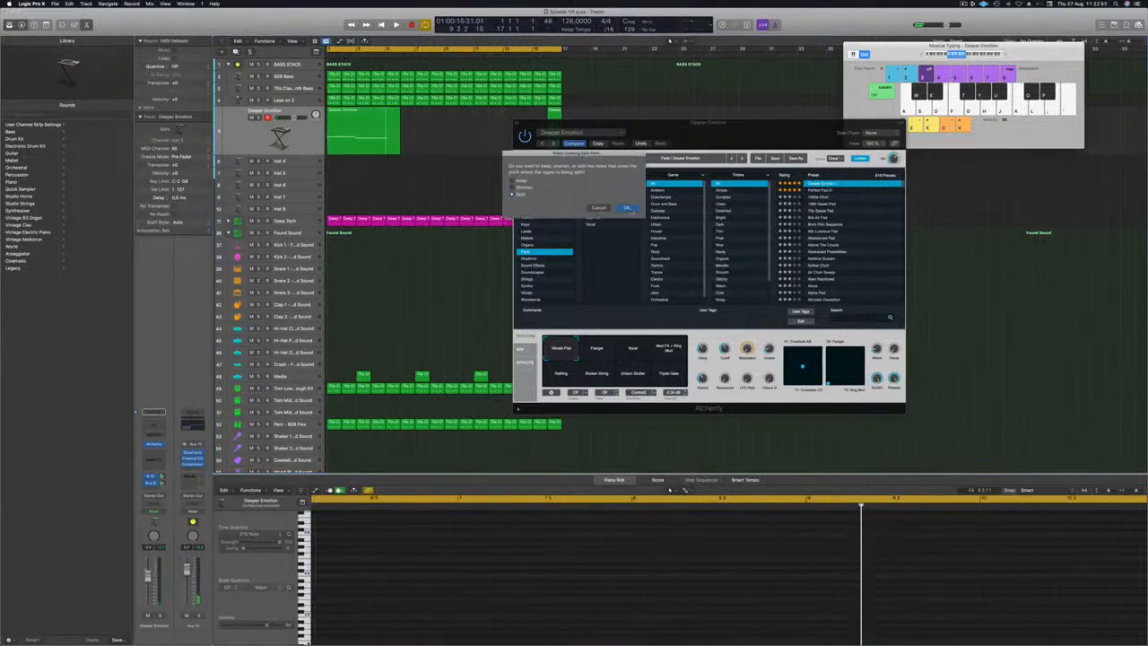
{"action": "left_click", "coordinate": [627, 208]}
{"action": "key", "text": "BackSpace"}
- Play the trimmed pad region from bar 1 and try the Flanger variation of Deeper Emotion
{"action": "key", "text": "space"}
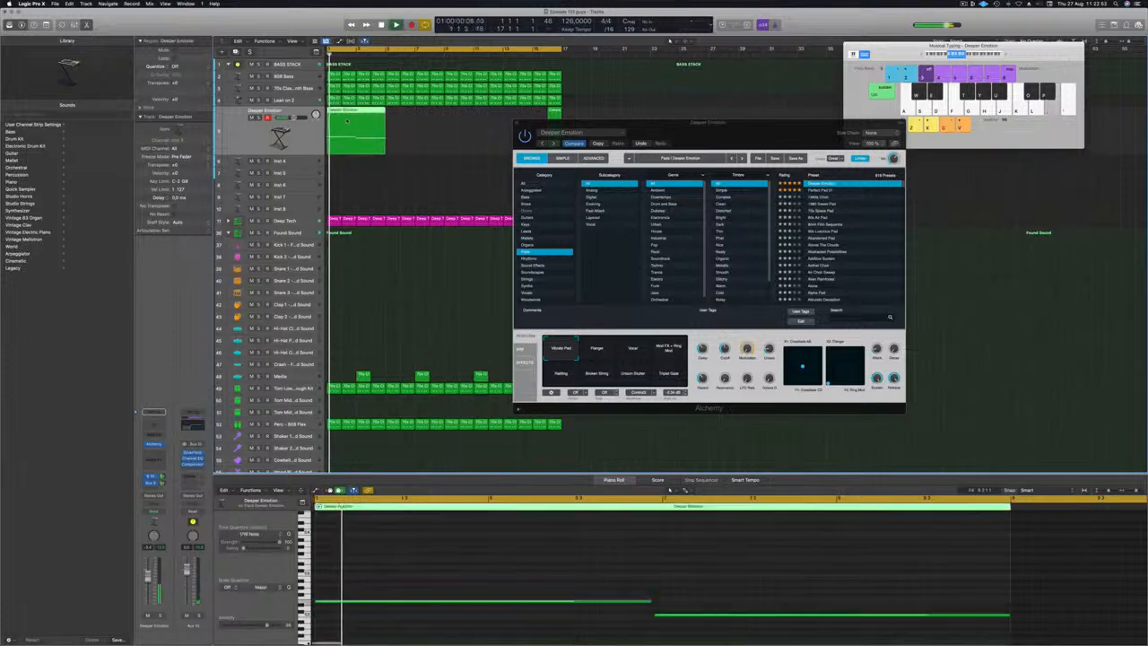
{"action": "key", "text": "Return"}
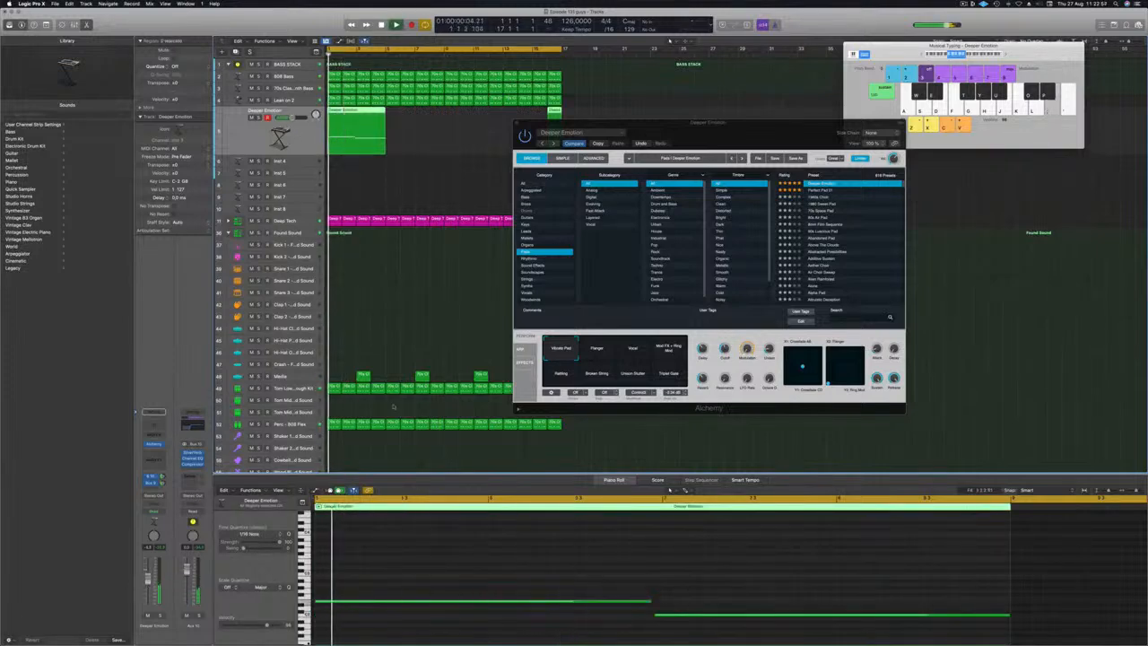
{"action": "left_click", "coordinate": [597, 349]}
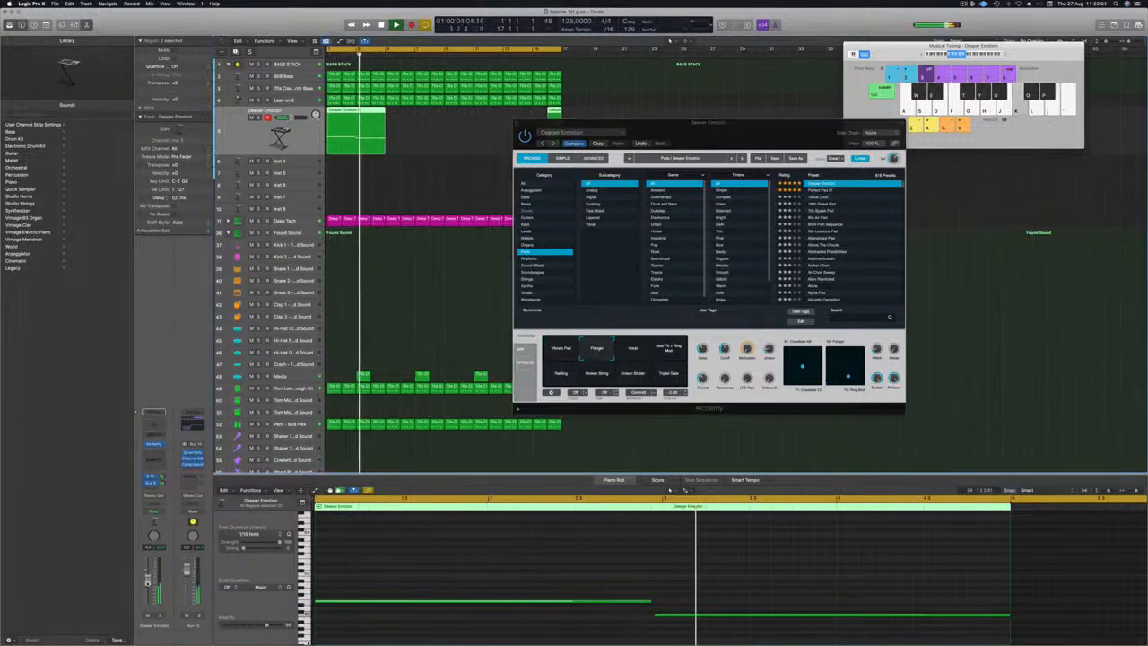
{"action": "key", "text": "Return"}
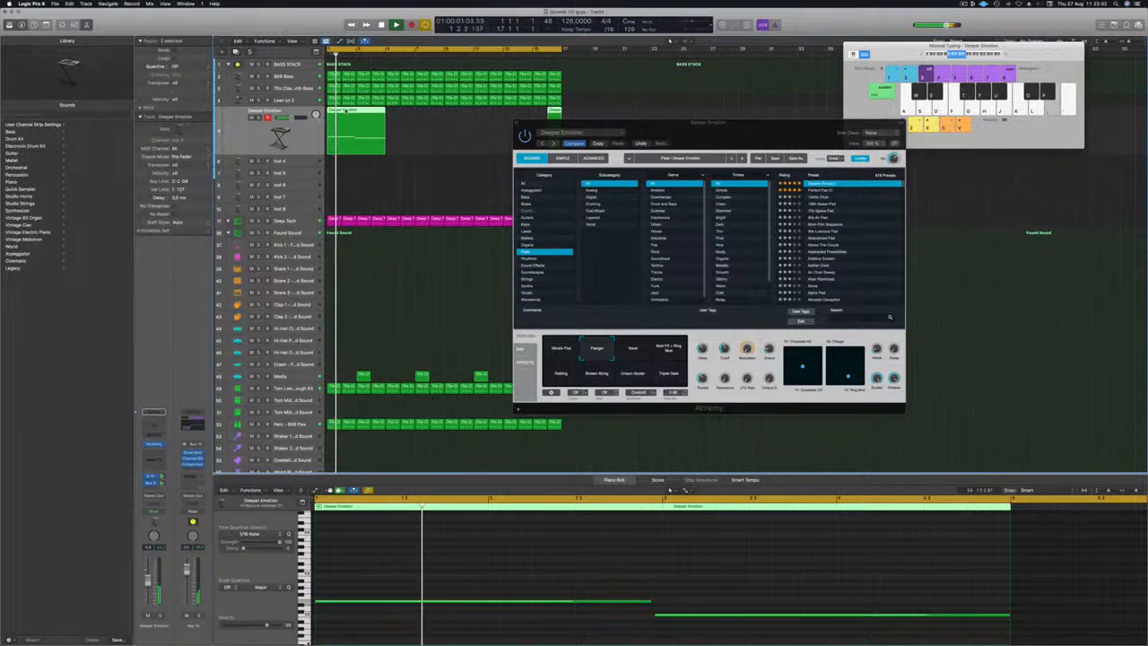
- Delete the short leftover pad region before bar 17 and repeat the four-bar region until it fills bars 1 to 17
{"action": "left_click_drag", "start_coordinate": [612, 122], "coordinate": [813, 154]}
{"action": "left_click", "coordinate": [555, 131]}
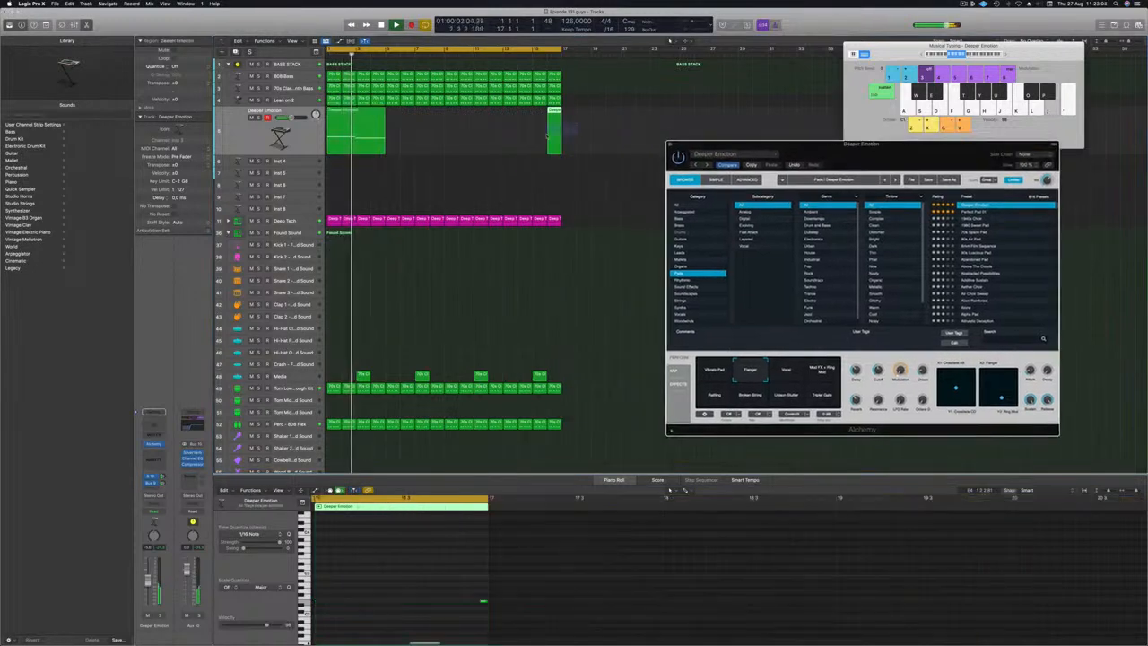
{"action": "key", "text": "Delete"}
{"action": "left_click", "coordinate": [339, 113]}
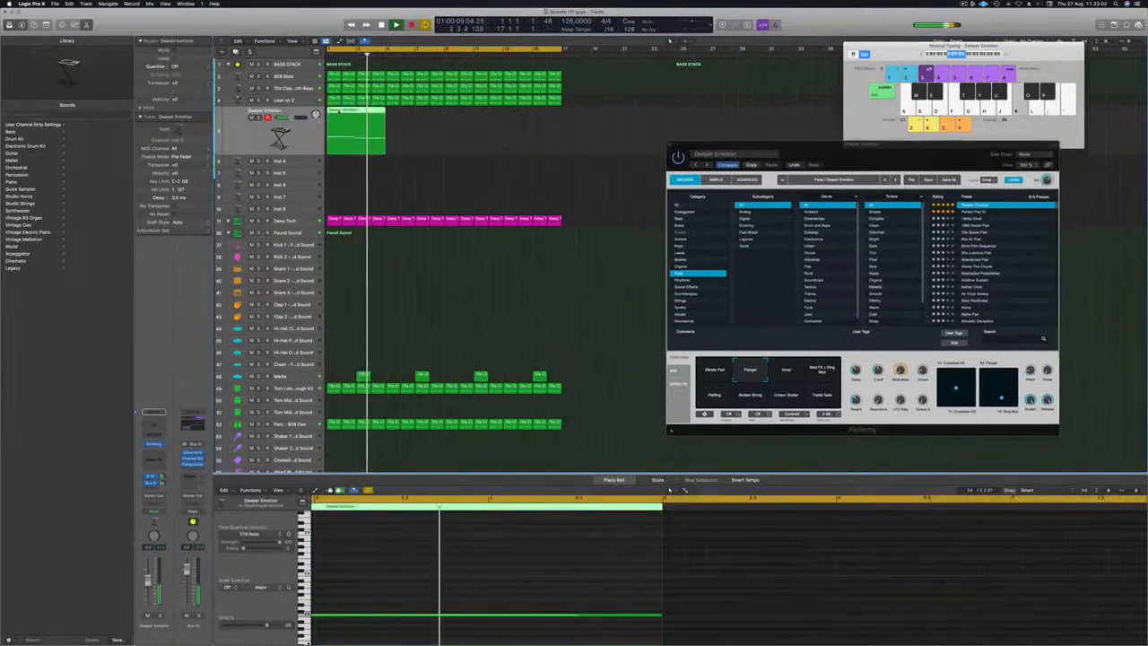
{"action": "left_click_drag", "start_coordinate": [340, 117], "coordinate": [488, 118]}
- Select all four pad regions and copy all their notes to a higher pitch in the Piano Roll, keeping the originals
{"action": "left_click_drag", "start_coordinate": [601, 126], "coordinate": [337, 130]}
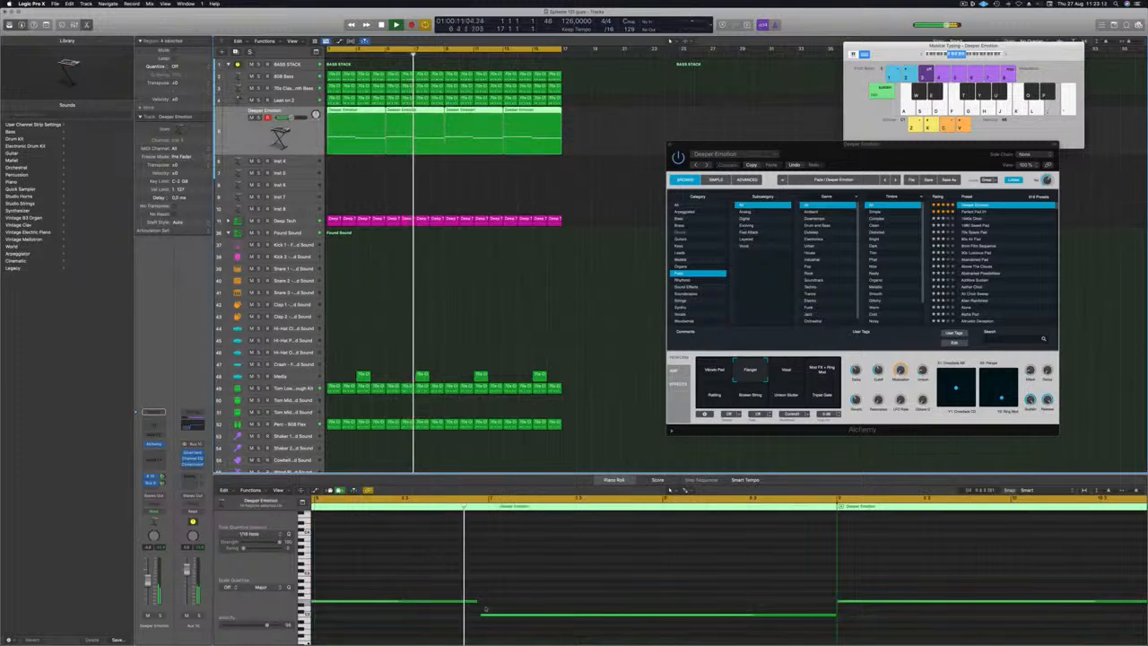
{"action": "scroll", "coordinate": [480, 597], "scroll_direction": "down", "scroll_amount": 10}
{"action": "left_click", "coordinate": [470, 567]}
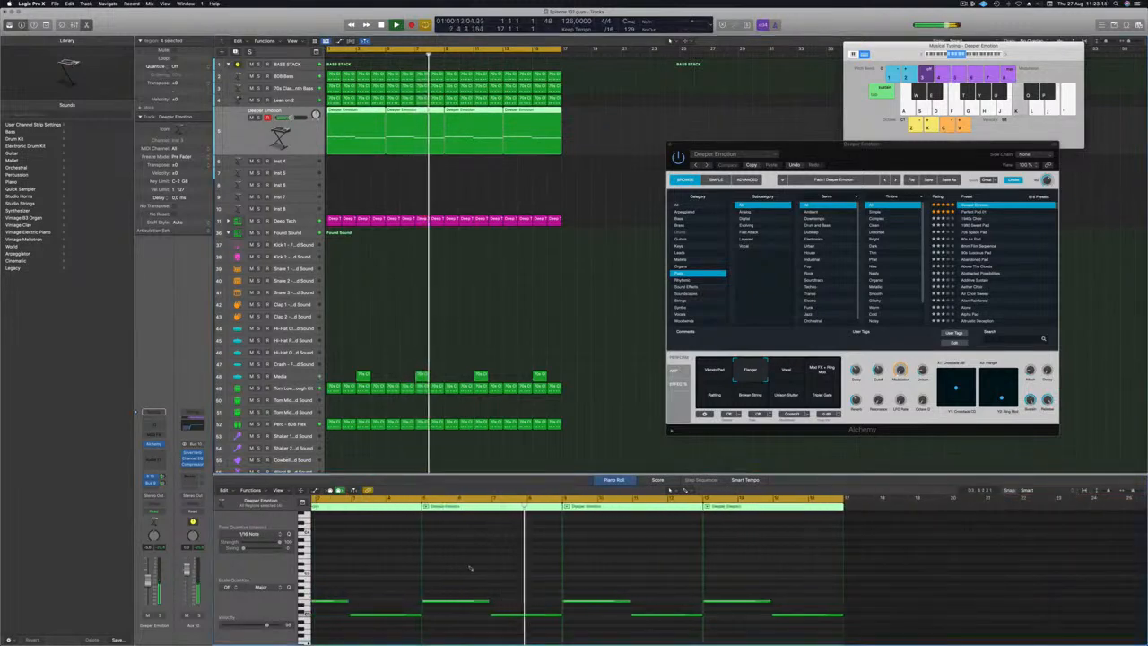
{"action": "scroll", "coordinate": [469, 567], "scroll_direction": "left", "scroll_amount": 3}
{"action": "key", "text": "super+a"}
{"action": "left_click_drag", "start_coordinate": [357, 599], "coordinate": [357, 568]}
- Try the Vocal, Mod FX + Ring Mod, Rattling and Broken String variations of Deeper Emotion against the groove
{"action": "left_click_drag", "start_coordinate": [866, 150], "coordinate": [815, 161]}
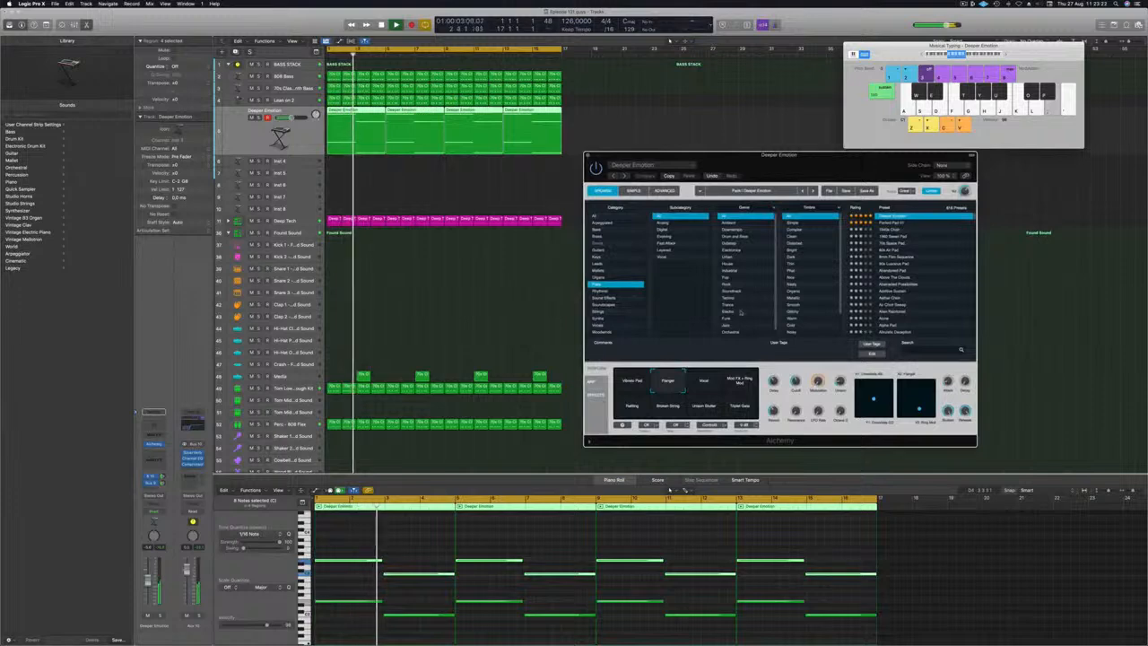
{"action": "left_click", "coordinate": [704, 381]}
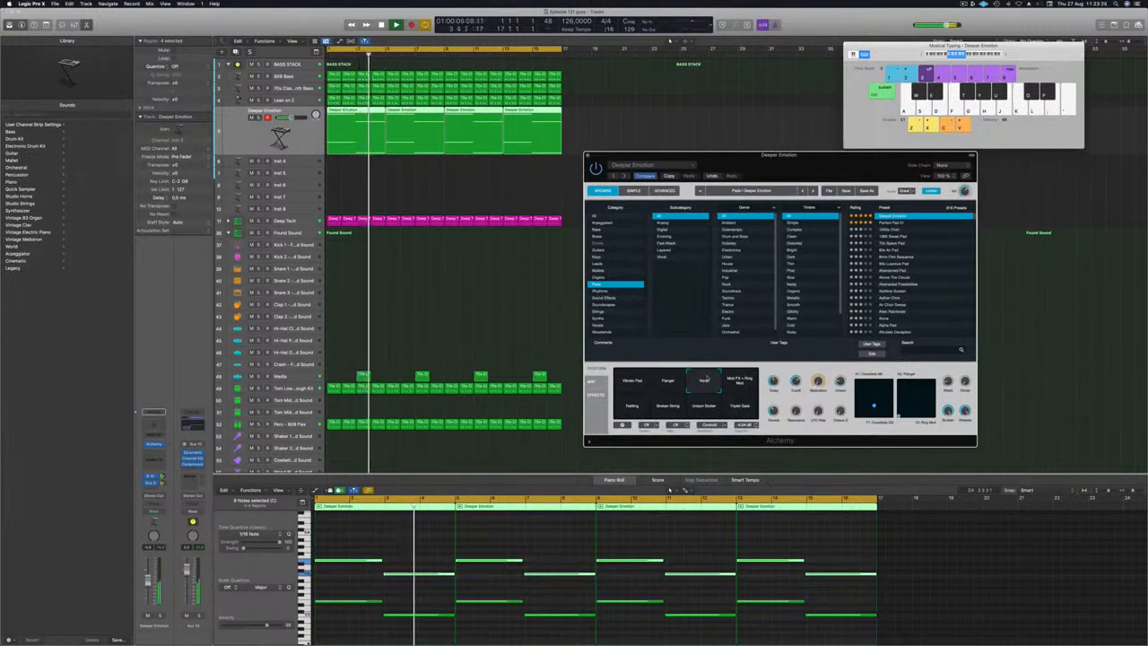
{"action": "left_click", "coordinate": [743, 380]}
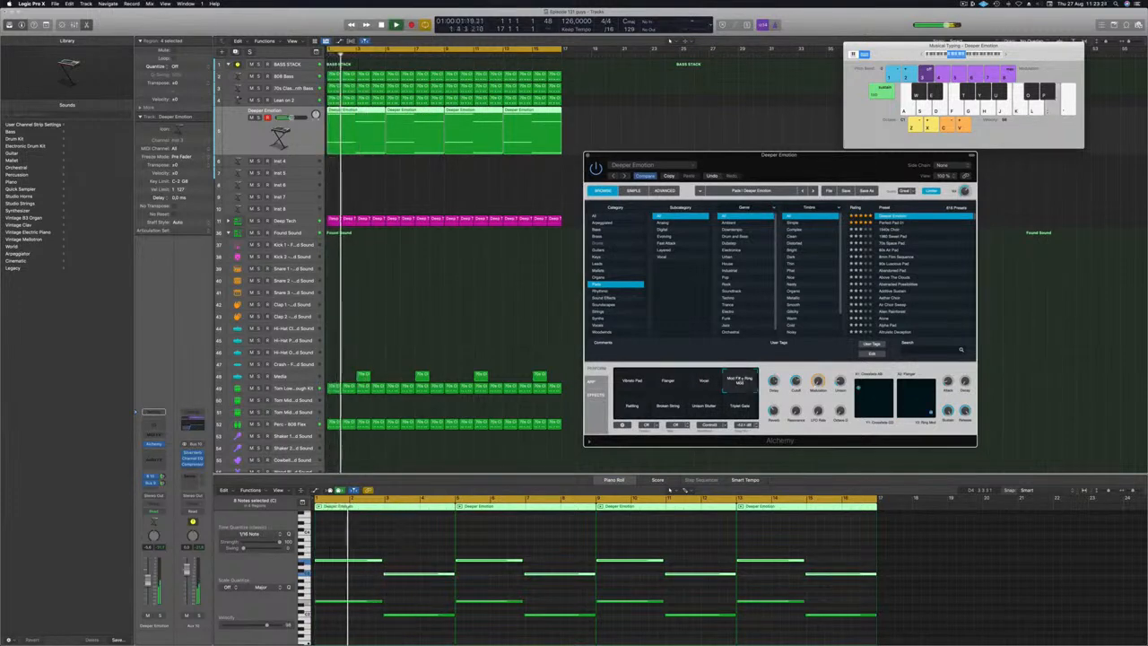
{"action": "left_click", "coordinate": [625, 408]}
{"action": "left_click", "coordinate": [667, 408]}
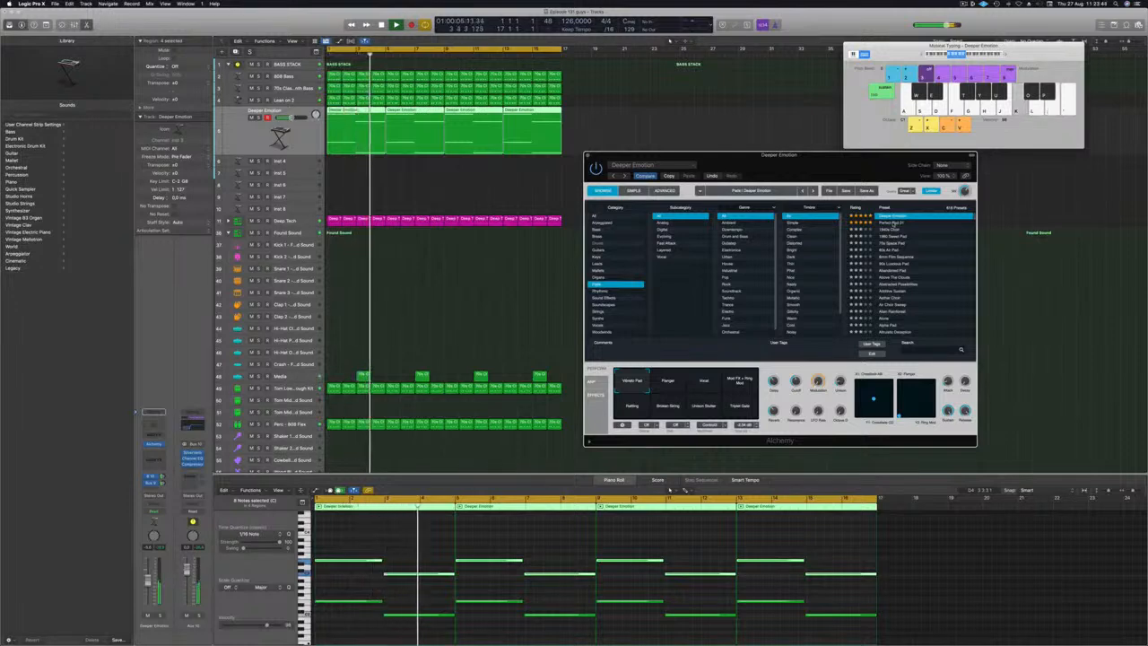
- Load Perfect Pad 01 and try its Hollow, Bold, Soft and Stirred variations on the layered pad part
{"action": "left_click", "coordinate": [894, 223]}
{"action": "left_click", "coordinate": [708, 378]}
{"action": "left_click", "coordinate": [737, 381]}
{"action": "left_click", "coordinate": [733, 412]}
{"action": "left_click", "coordinate": [703, 413]}
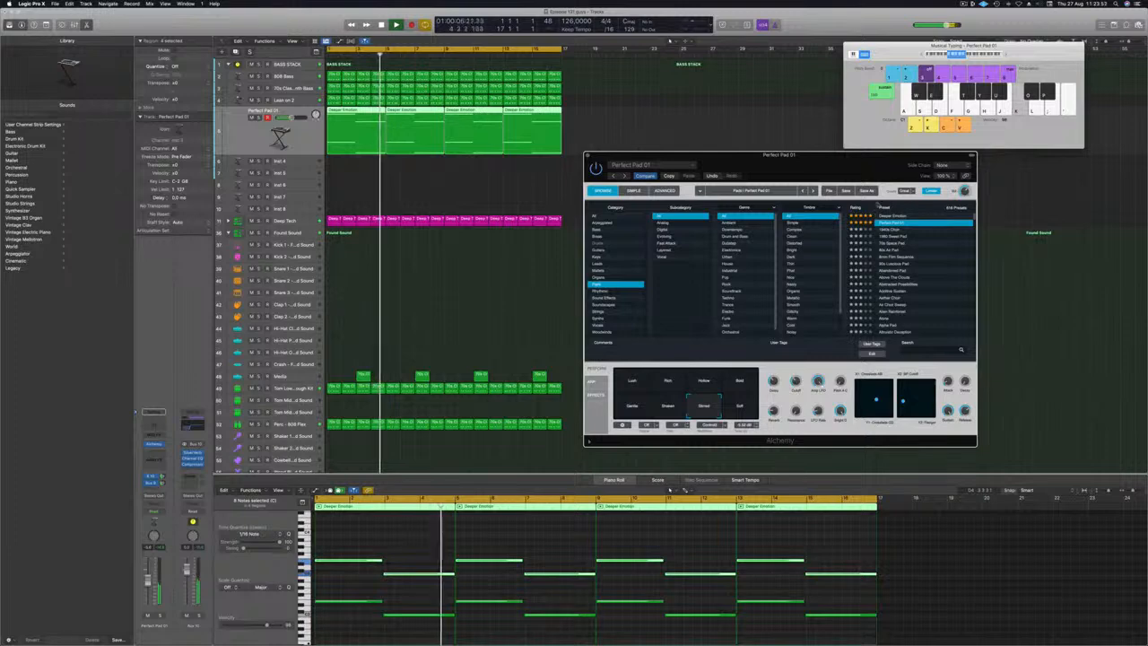
- Sort the Alchemy presets by name and try Perfect Pad 03, Phaser Pad and Pizzicato Wet Cave on the pad track
{"action": "left_click", "coordinate": [884, 208]}
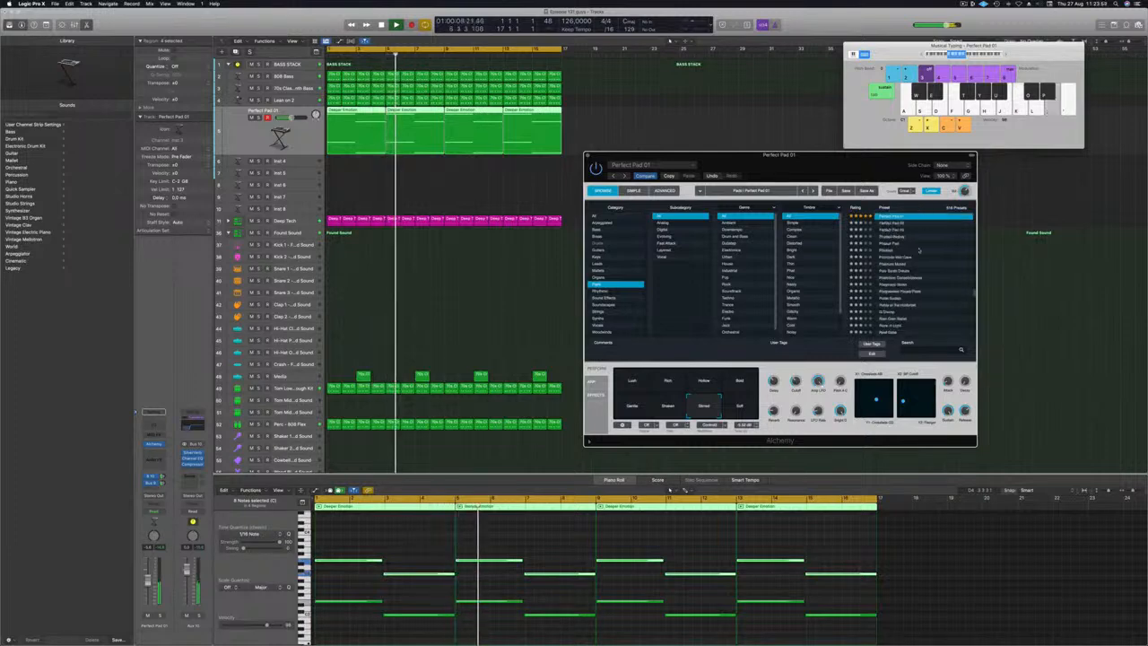
{"action": "scroll", "coordinate": [911, 260], "scroll_direction": "up", "scroll_amount": 3}
{"action": "left_click", "coordinate": [887, 284]}
{"action": "key", "text": "space"}
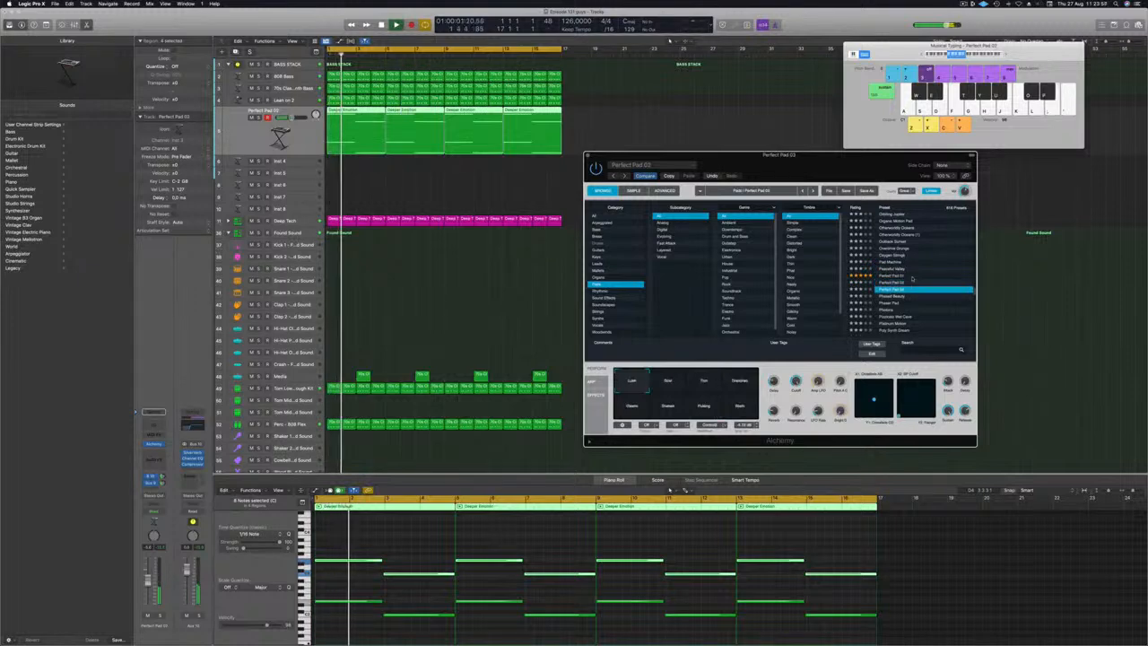
{"action": "left_click", "coordinate": [887, 303]}
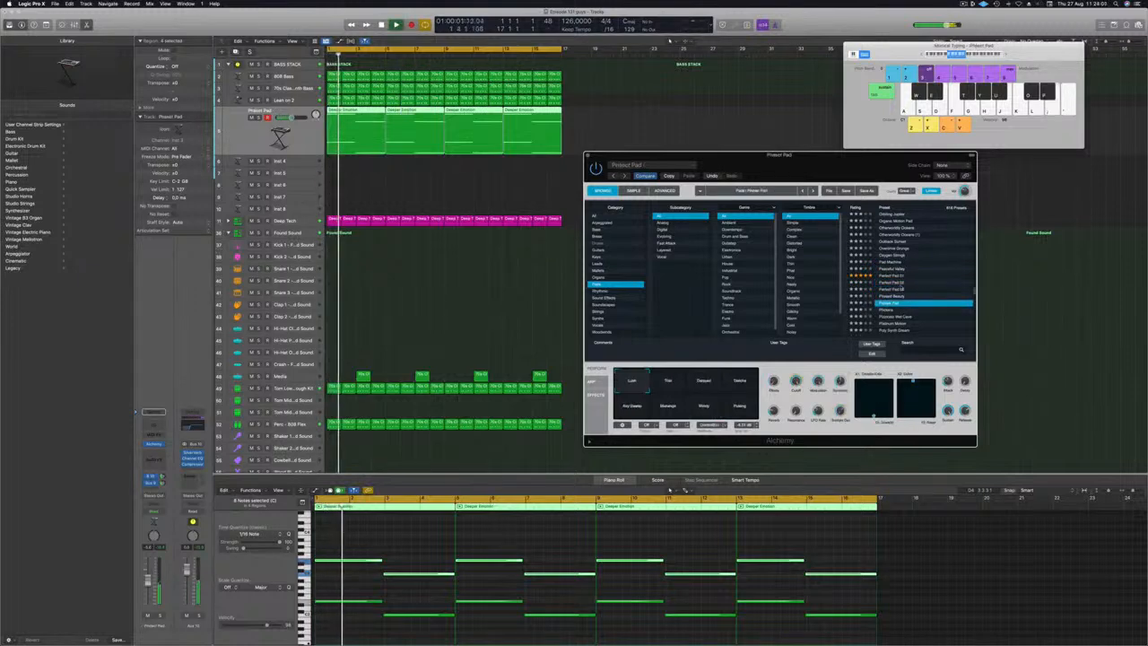
{"action": "scroll", "coordinate": [921, 273], "scroll_direction": "down", "scroll_amount": 2}
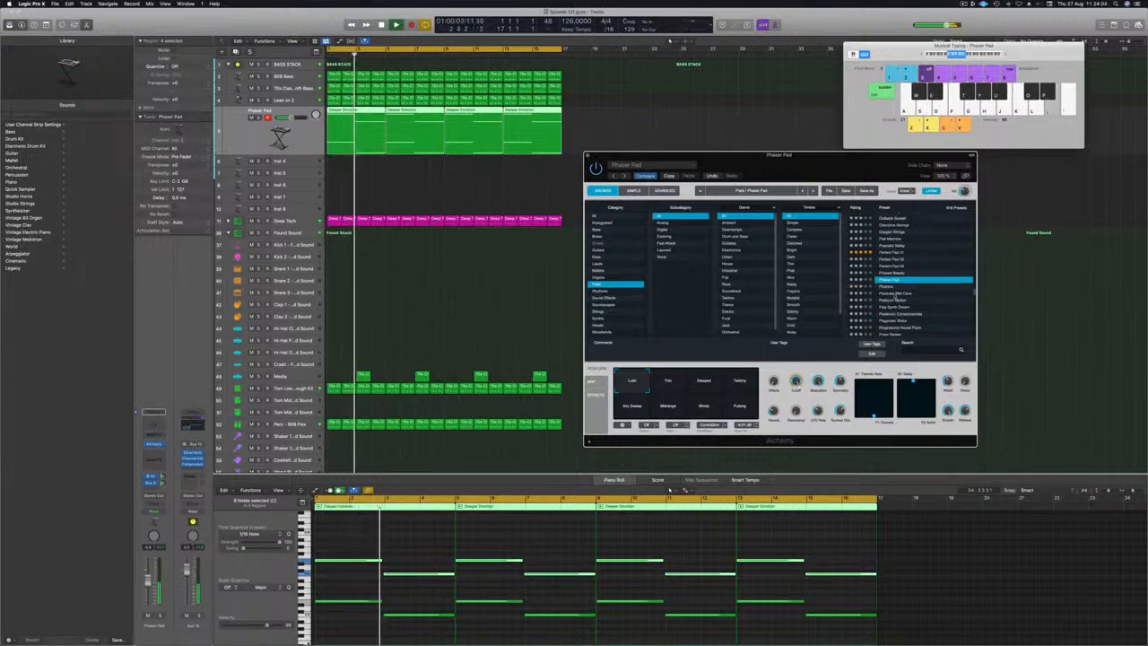
{"action": "left_click", "coordinate": [897, 293]}
{"action": "scroll", "coordinate": [922, 278], "scroll_direction": "down", "scroll_amount": 2}
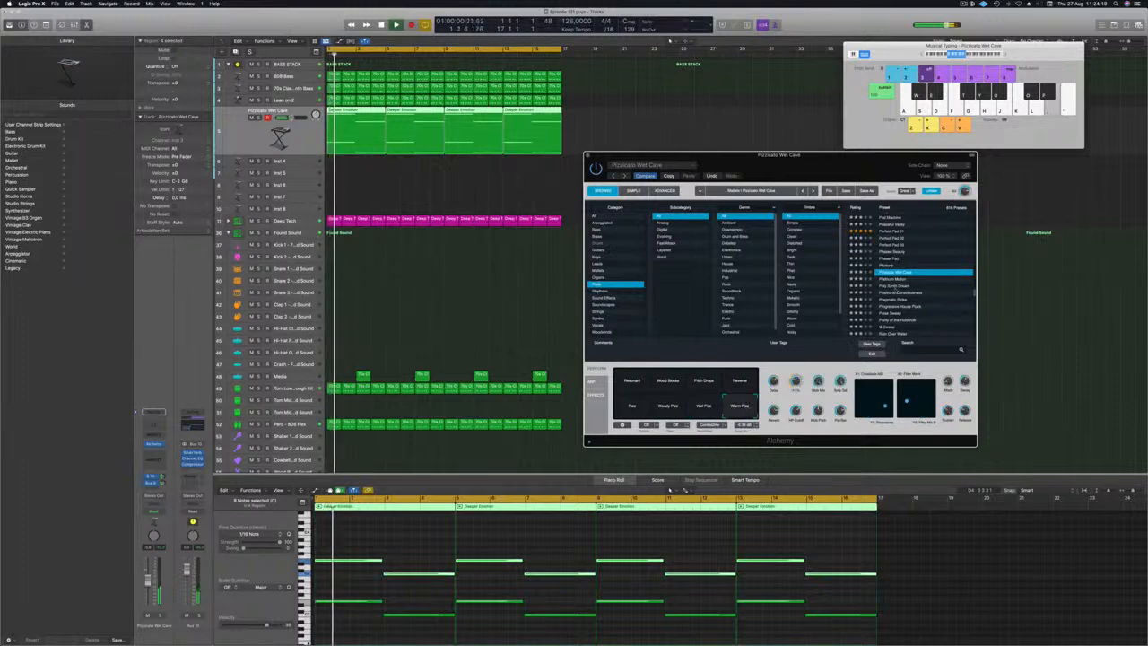
- Load Positronic Consciousness and try variations including Higher, Additive 2, LFO Sweep and Synth, replaying the part from the start
{"action": "scroll", "coordinate": [936, 264], "scroll_direction": "down", "scroll_amount": 3}
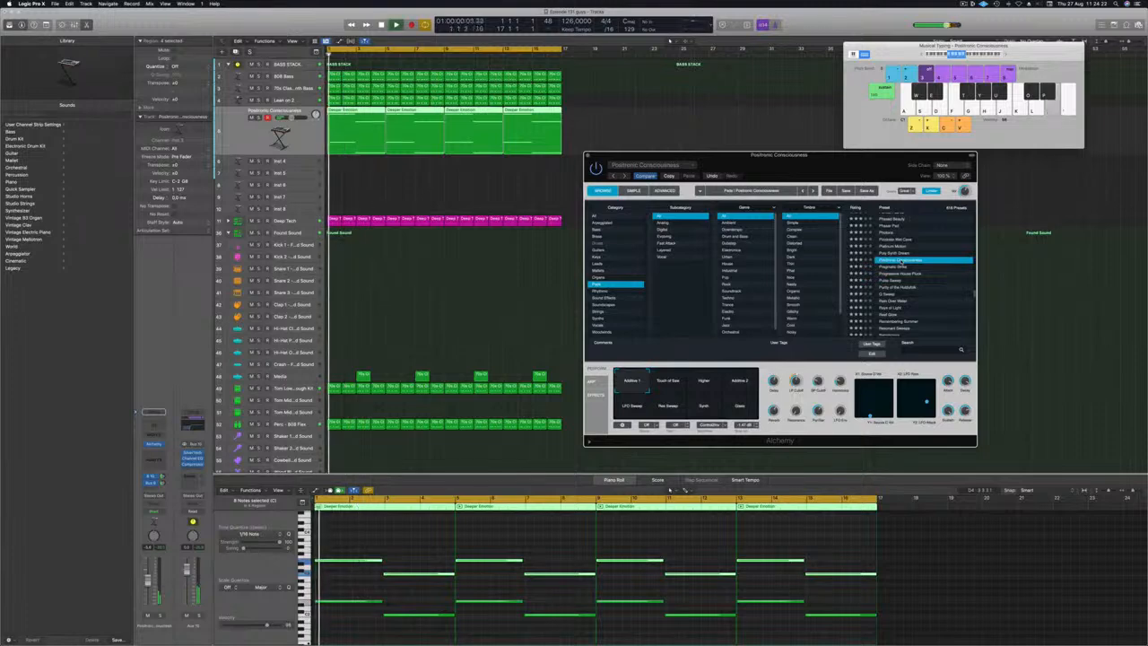
{"action": "left_click_drag", "start_coordinate": [832, 157], "coordinate": [918, 143]}
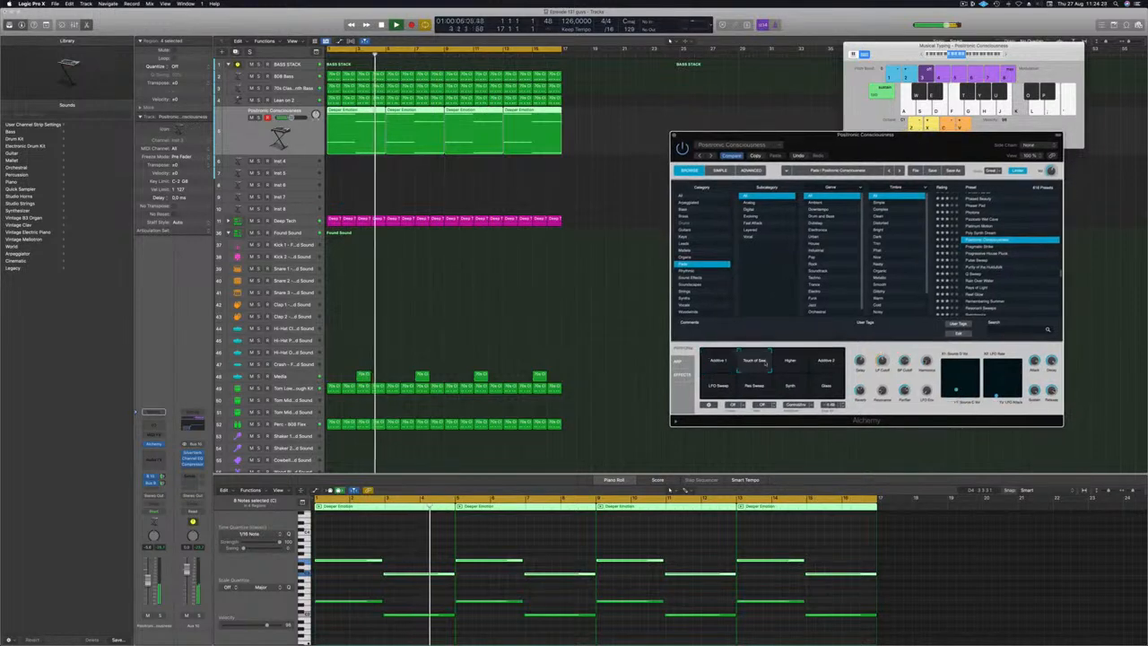
{"action": "left_click", "coordinate": [795, 362]}
{"action": "key", "text": "Return"}
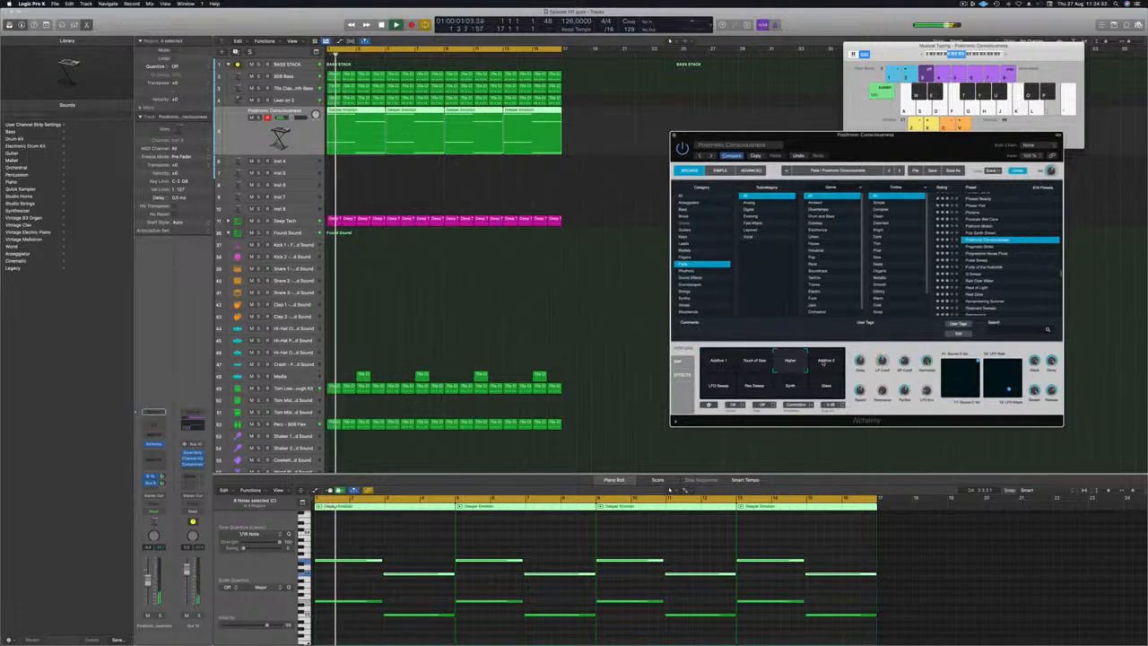
{"action": "left_click", "coordinate": [824, 361]}
{"action": "key", "text": "Return"}
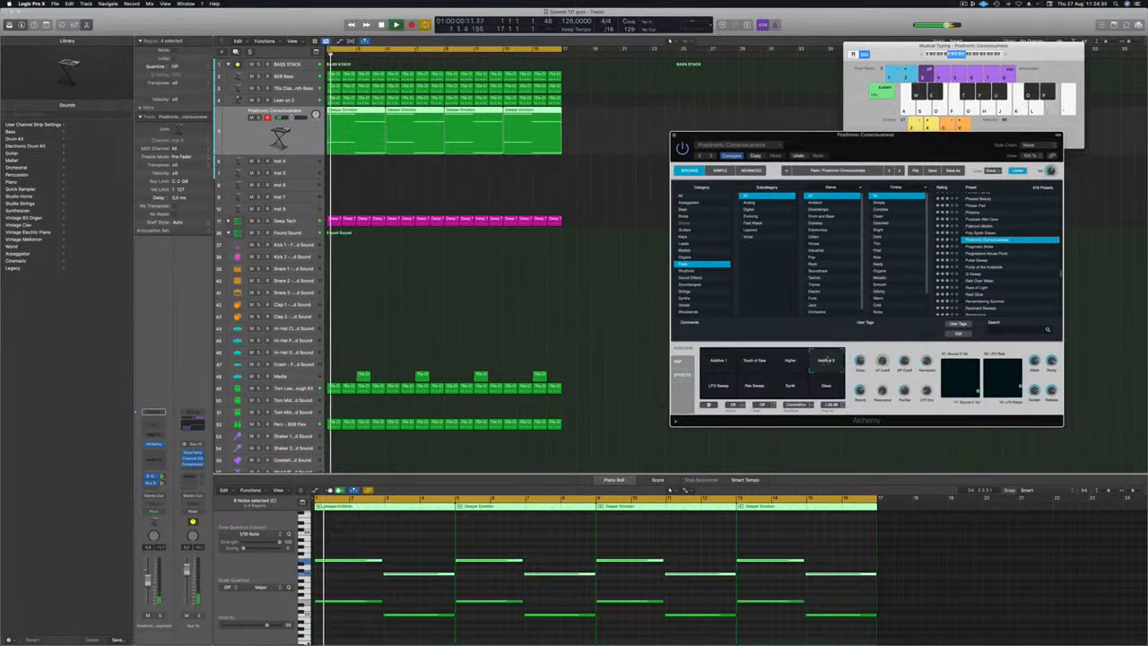
{"action": "left_click", "coordinate": [716, 390]}
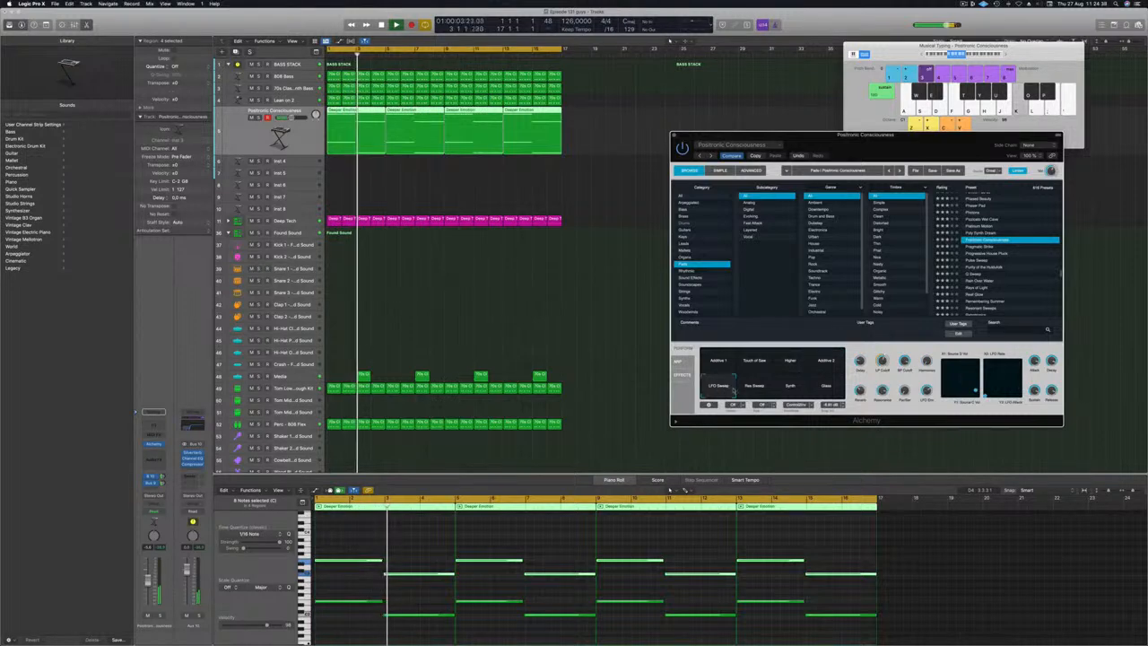
{"action": "left_click", "coordinate": [755, 387]}
{"action": "left_click", "coordinate": [790, 387]}
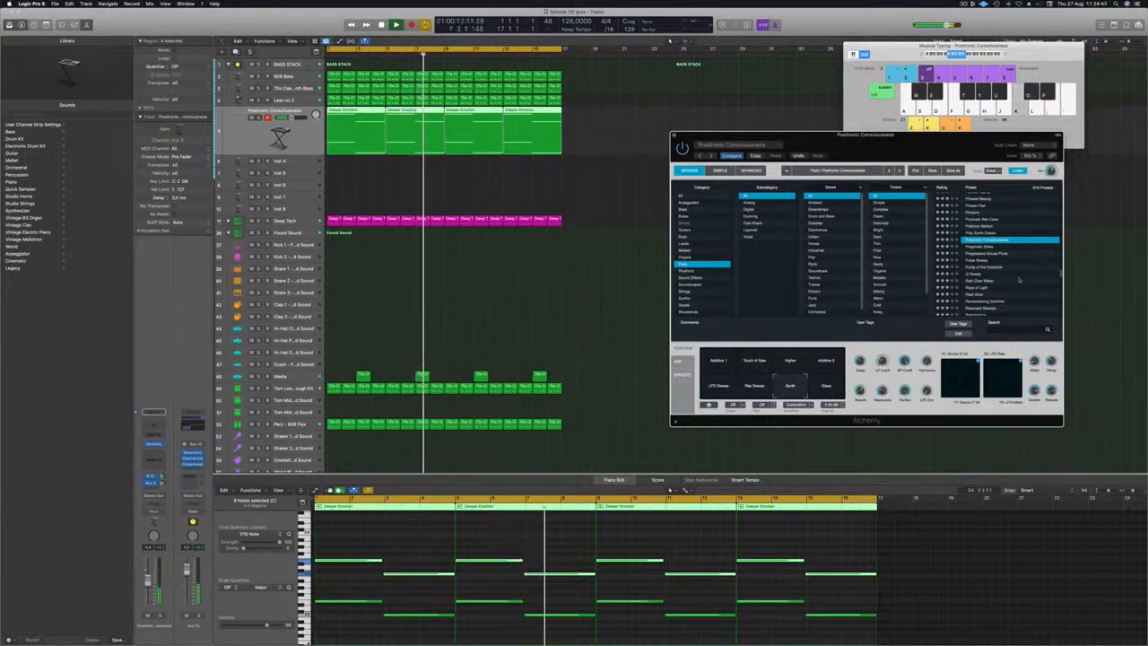
- Try Rain Over Water on the pad track, replace it with Rays of Light and play the part with it
{"action": "left_click", "coordinate": [985, 281]}
{"action": "left_click_drag", "start_coordinate": [913, 136], "coordinate": [850, 80]}
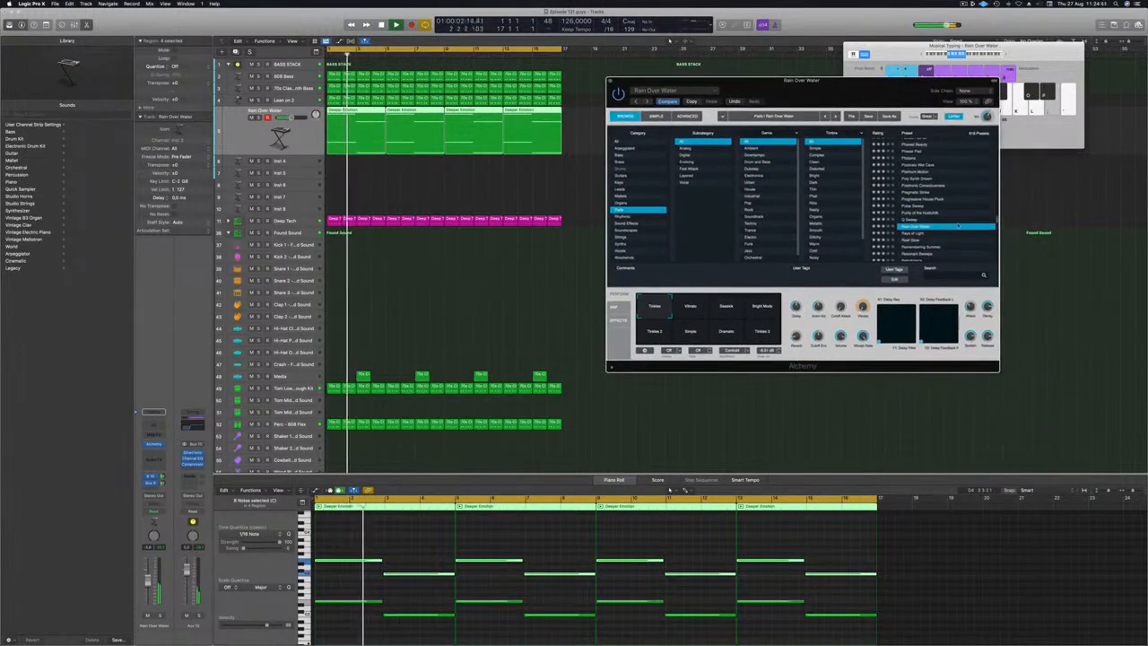
{"action": "scroll", "coordinate": [922, 228], "scroll_direction": "down", "scroll_amount": 1}
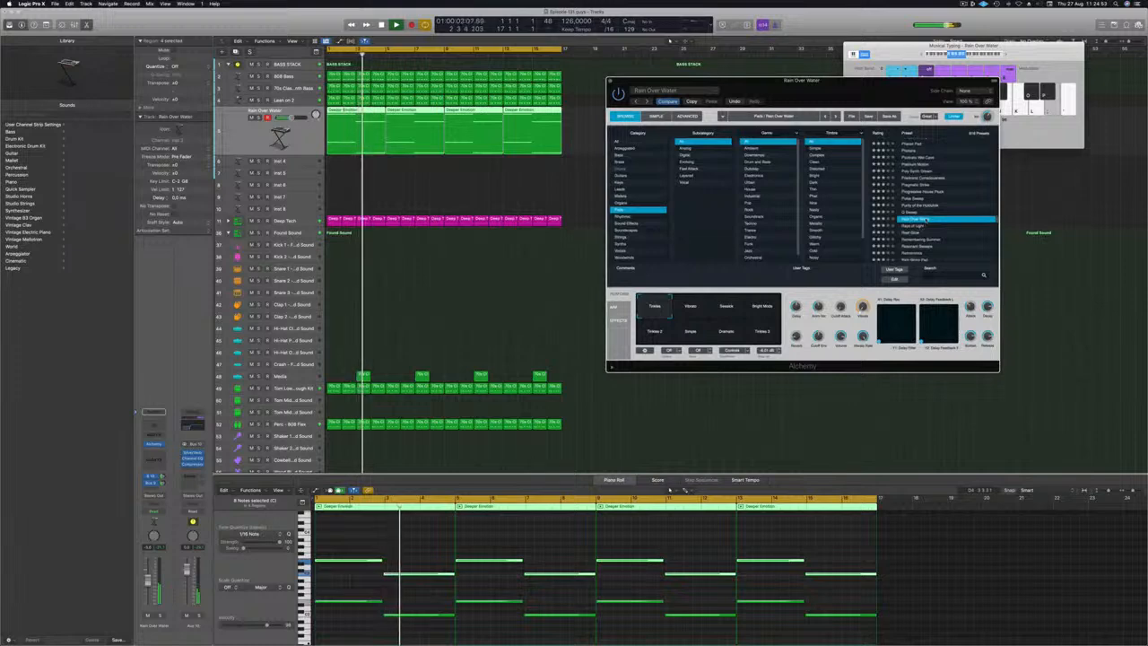
{"action": "left_click", "coordinate": [924, 225]}
{"action": "key", "text": "space"}
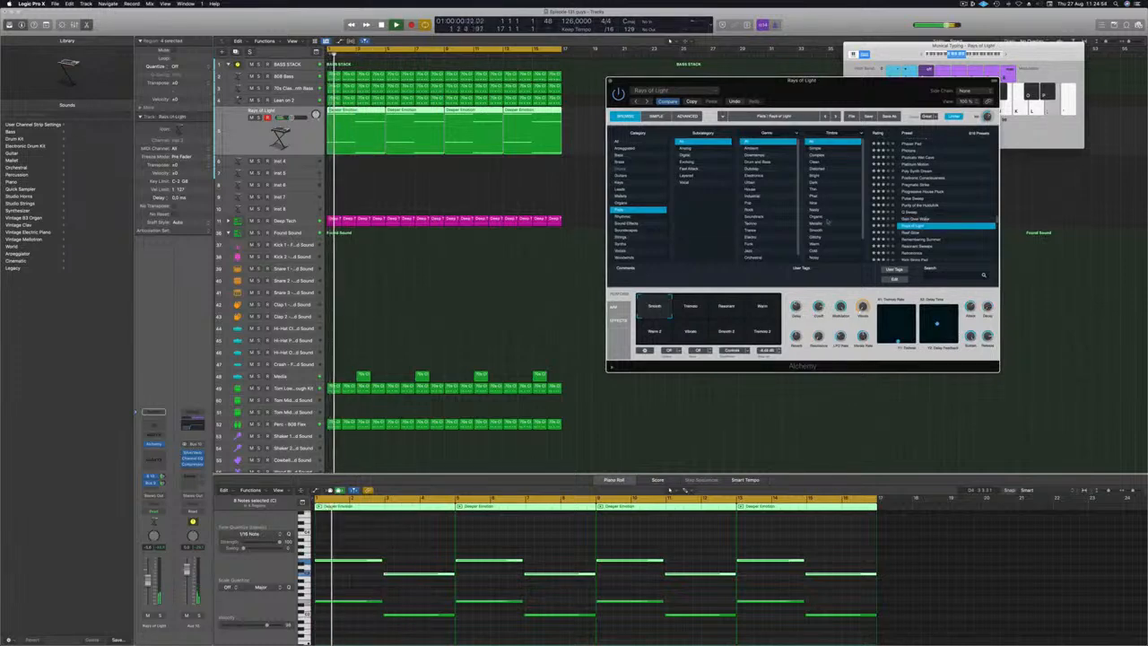
{"action": "scroll", "coordinate": [934, 185], "scroll_direction": "up", "scroll_amount": 20}
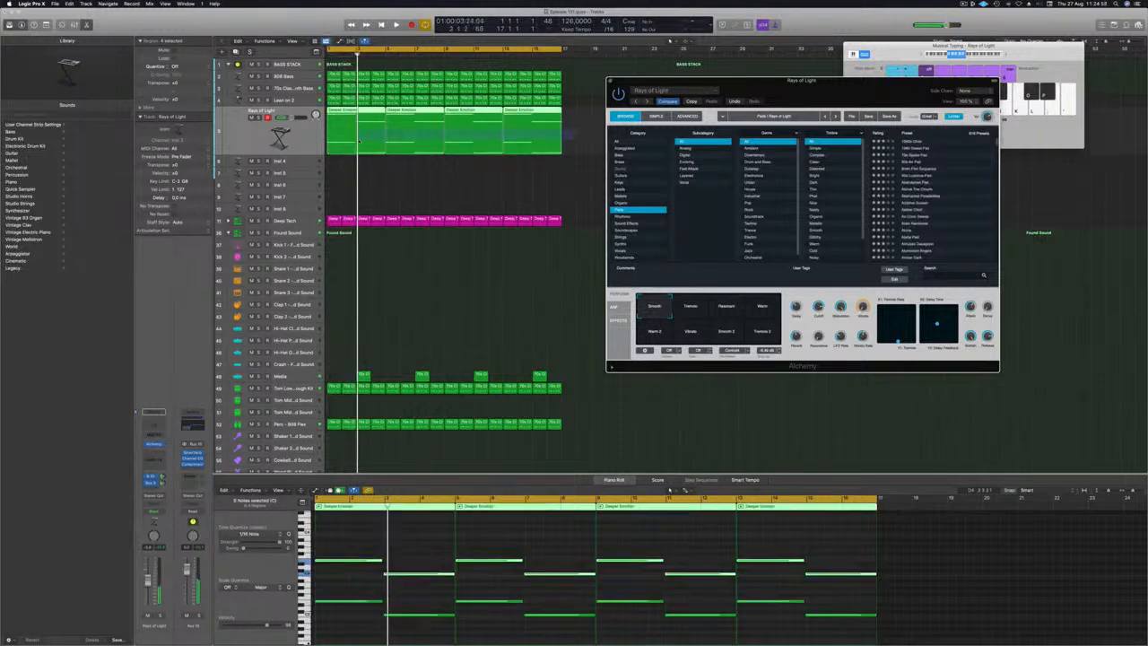
- Delete the regions on the Rays of Light track and move the Alchemy window clear of the arrangement
{"action": "key", "text": "Delete"}
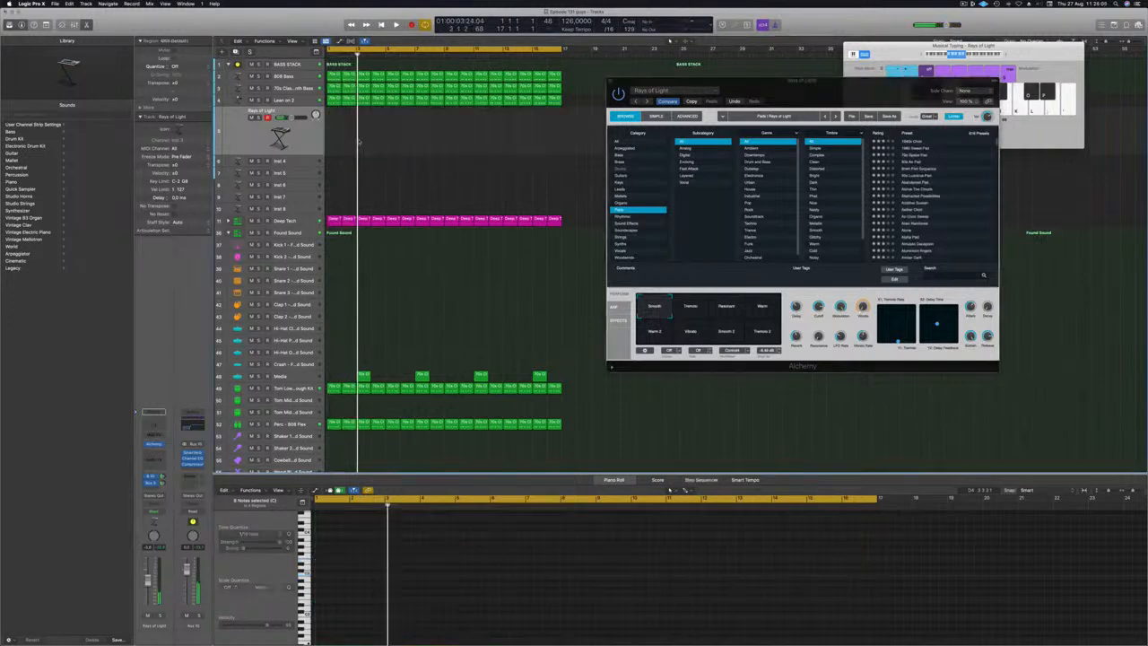
{"action": "left_click_drag", "start_coordinate": [811, 92], "coordinate": [790, 86]}
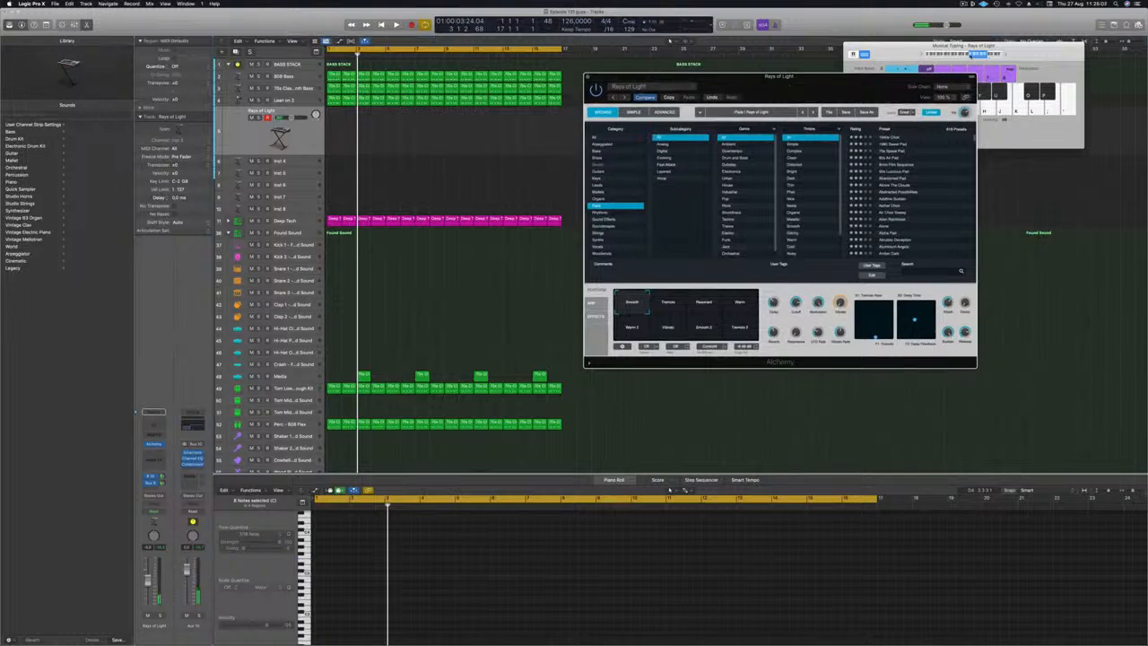
{"action": "left_click", "coordinate": [971, 55]}
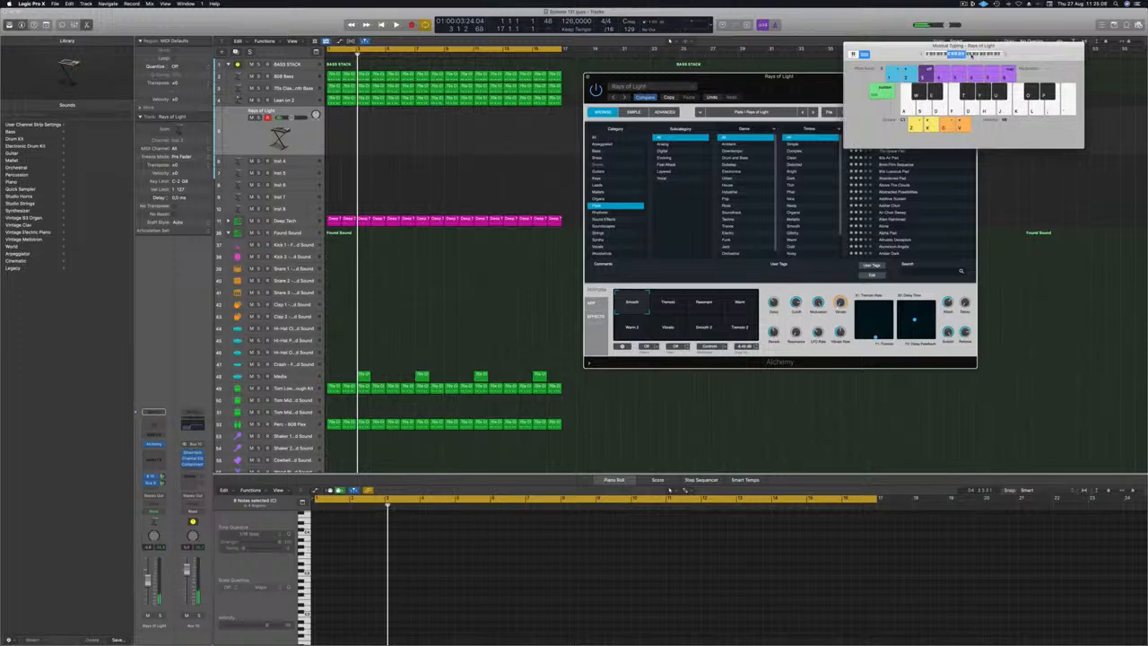
{"action": "left_click_drag", "start_coordinate": [812, 81], "coordinate": [934, 93]}
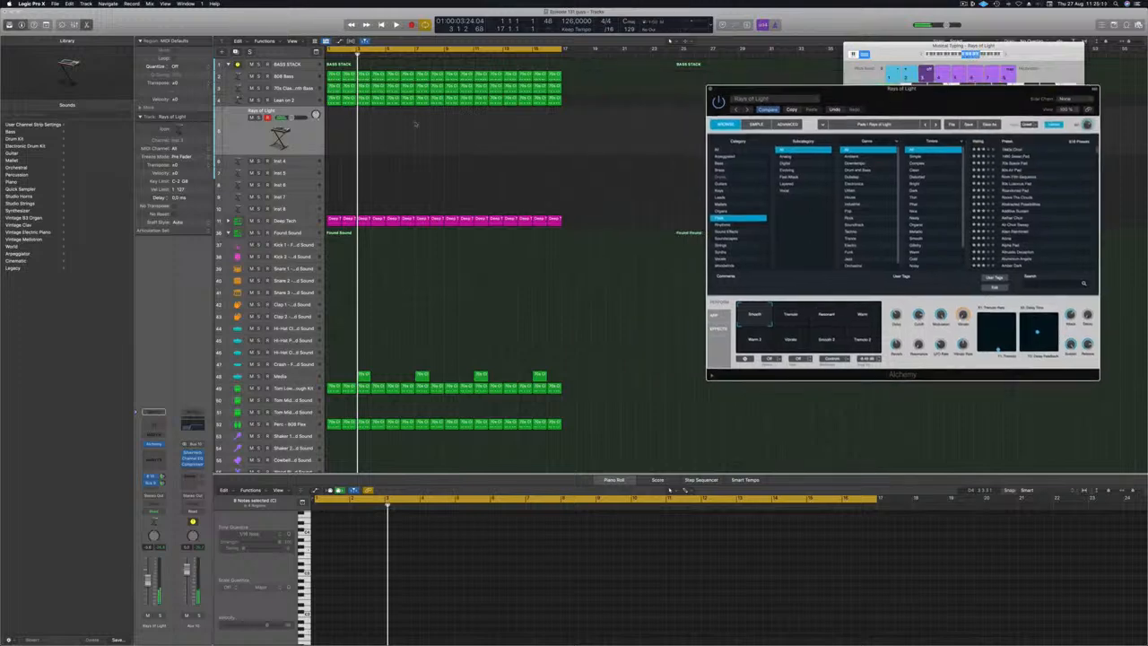
- Open Alchemy on the Inst 4 track, load the Chill Organ preset and play it over the groove
{"action": "left_click", "coordinate": [241, 139]}
{"action": "left_click", "coordinate": [300, 163]}
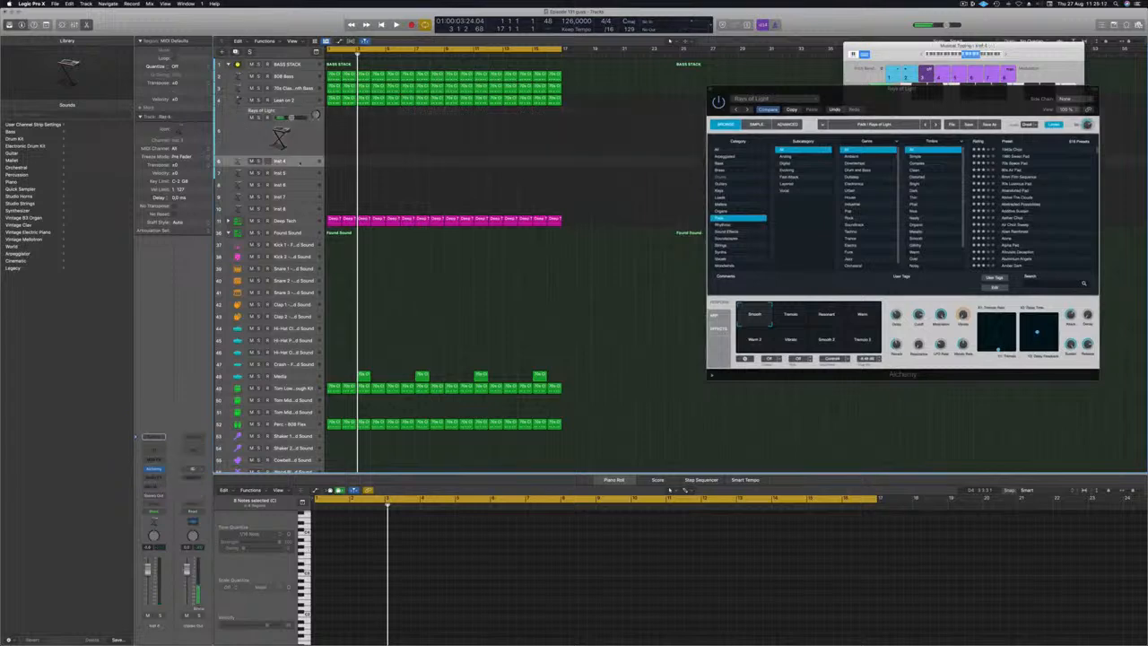
{"action": "left_click", "coordinate": [154, 470]}
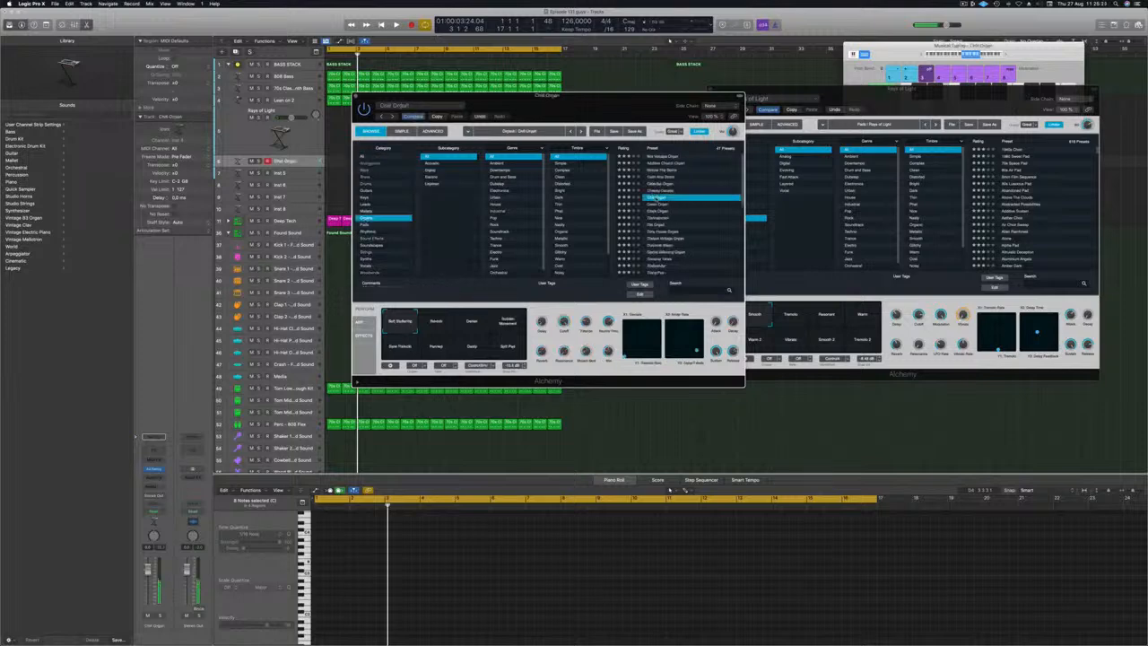
{"action": "key", "text": "space"}
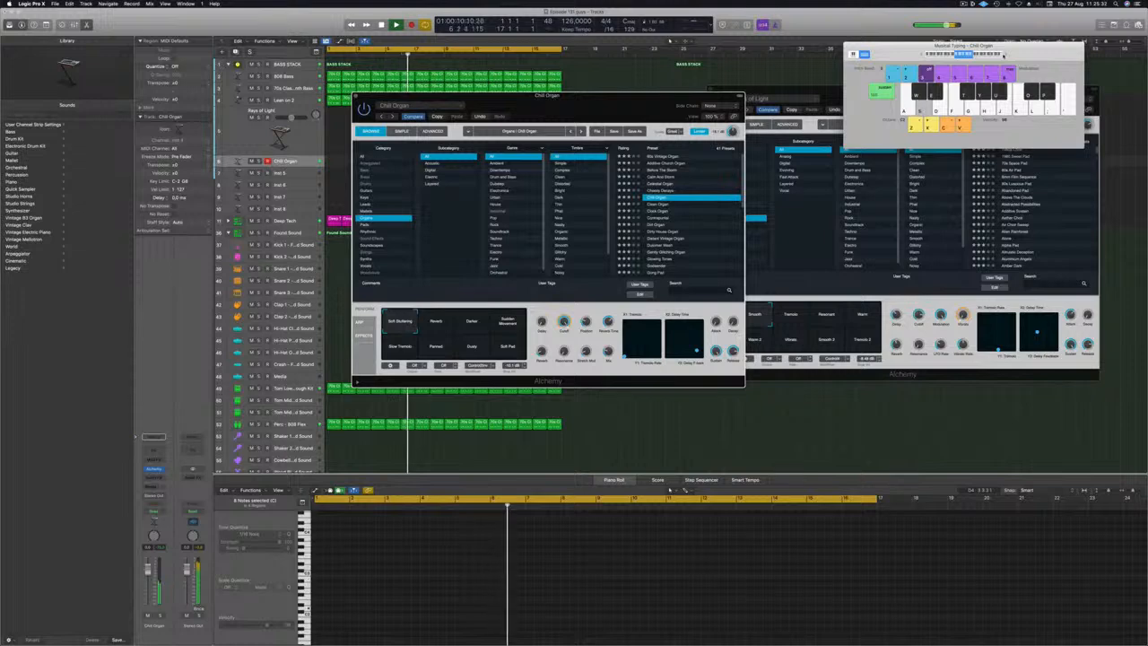
{"action": "left_click_drag", "start_coordinate": [586, 108], "coordinate": [811, 167]}
{"action": "key", "text": "h"}
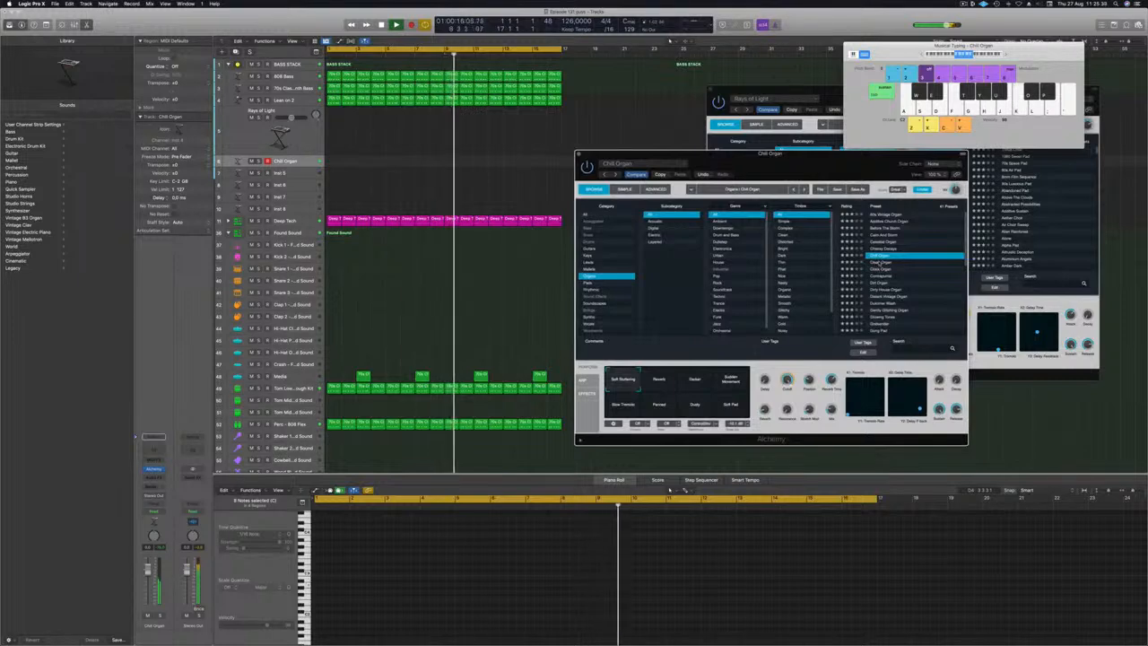
- Try further Alchemy organ presets, including Clock Organ and Distant Vintage Organ, while the groove plays
{"action": "left_click", "coordinate": [880, 263]}
{"action": "key", "text": "h"}
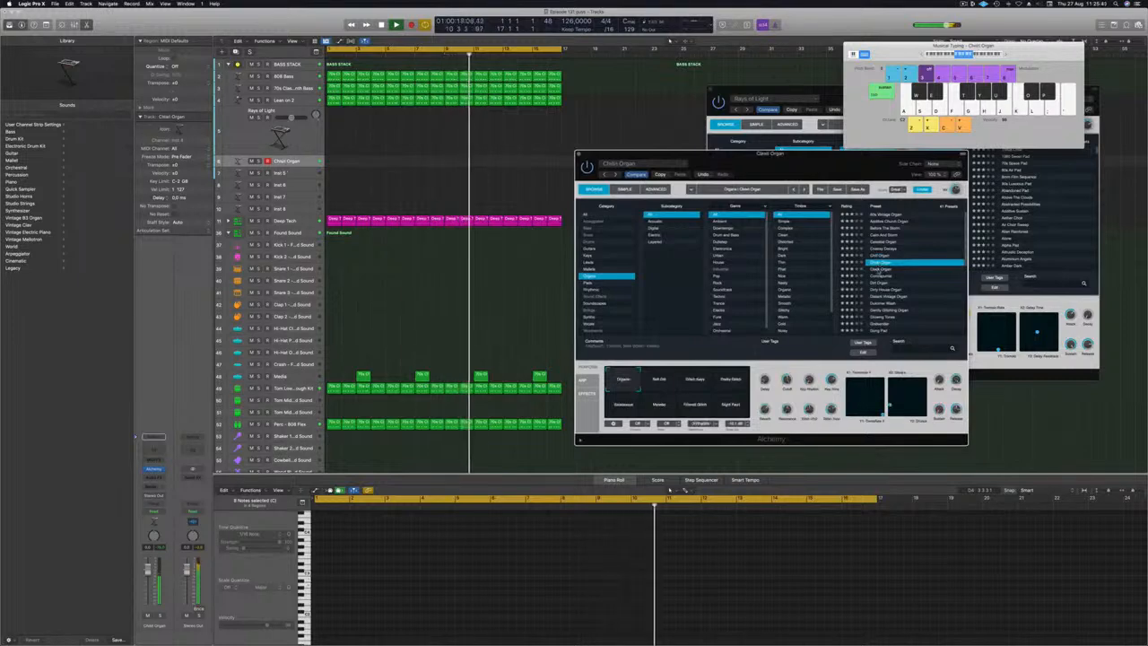
{"action": "left_click", "coordinate": [879, 270]}
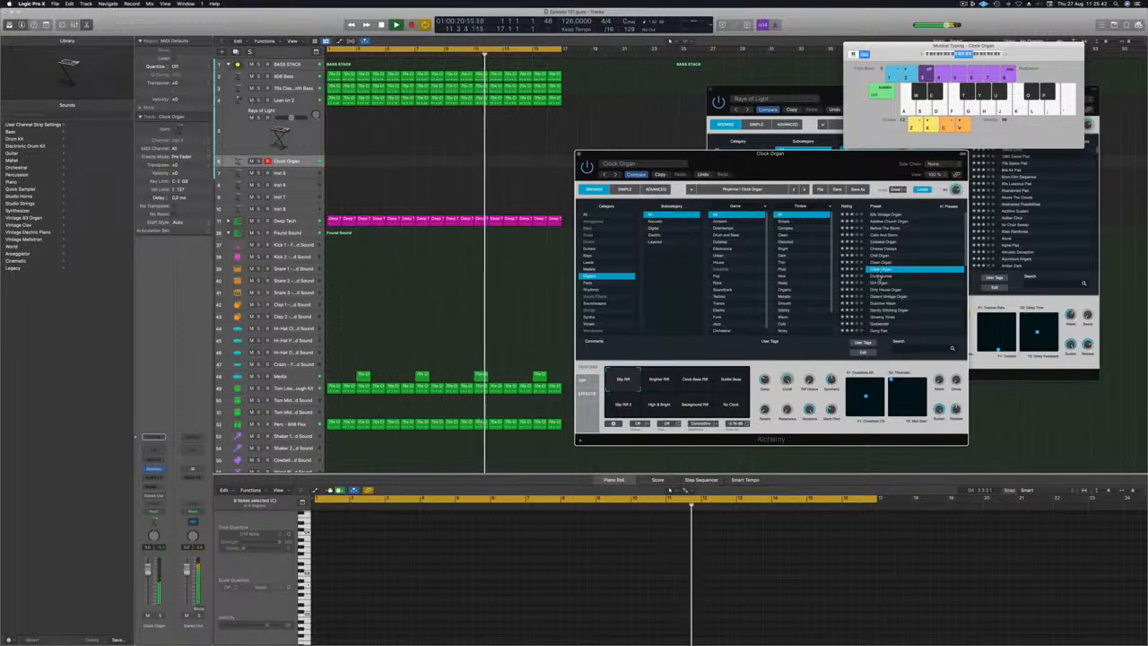
{"action": "left_click", "coordinate": [880, 277]}
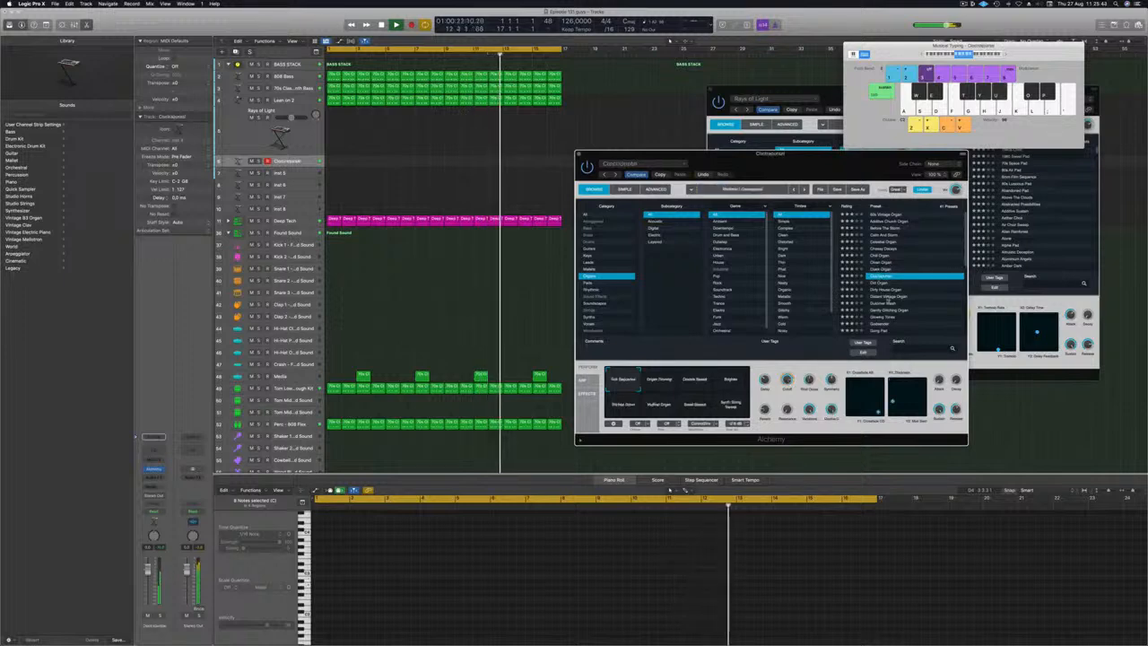
{"action": "left_click", "coordinate": [888, 297]}
{"action": "scroll", "coordinate": [897, 287], "scroll_direction": "down", "scroll_amount": 3}
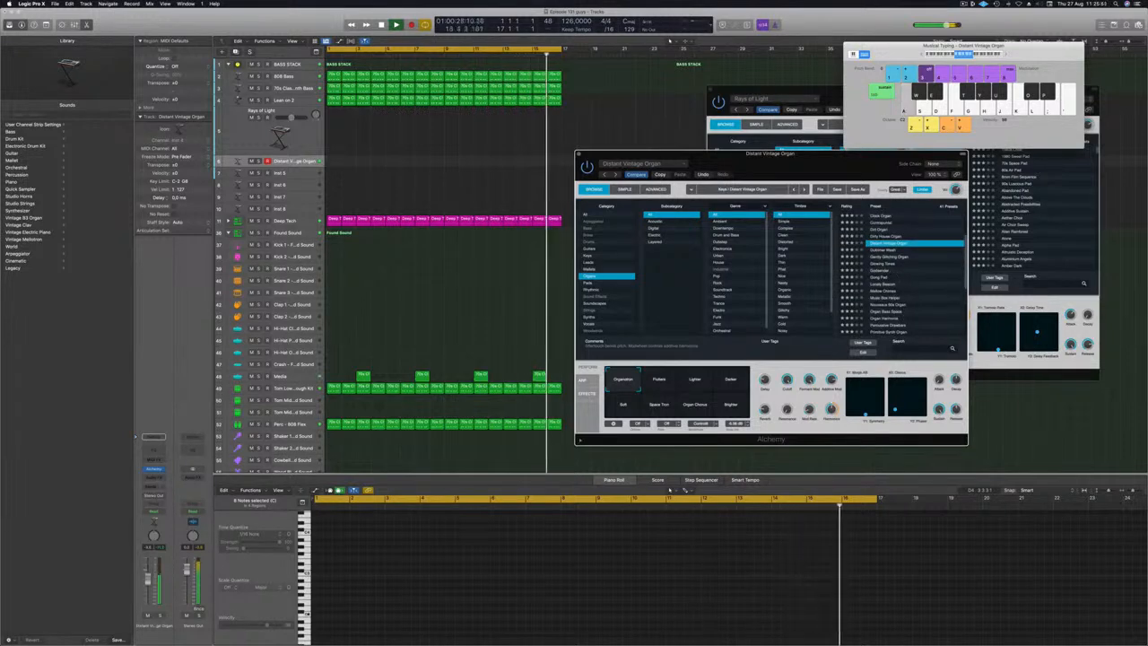
- Add a bus send to the organ track's channel strip
{"action": "left_click", "coordinate": [153, 486]}
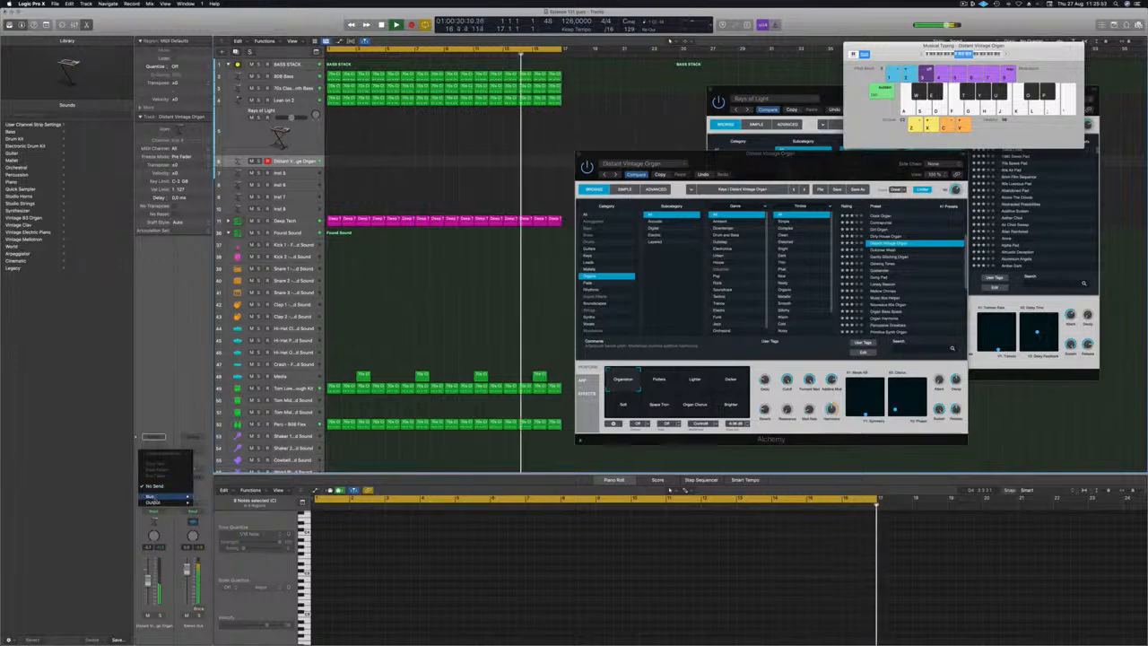
{"action": "mouse_move", "coordinate": [180, 497]}
{"action": "left_click", "coordinate": [219, 456]}
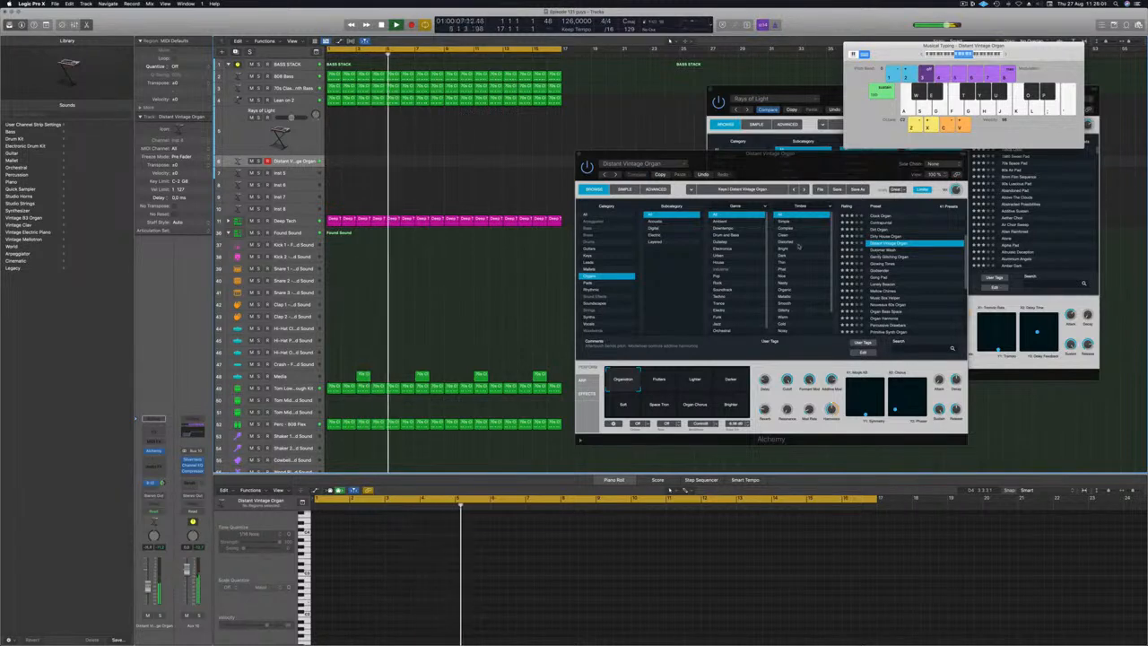
- Try more organ presets on the track, including Glowing Tones and Organ Harmonia, while the groove keeps playing
{"action": "left_click", "coordinate": [890, 251]}
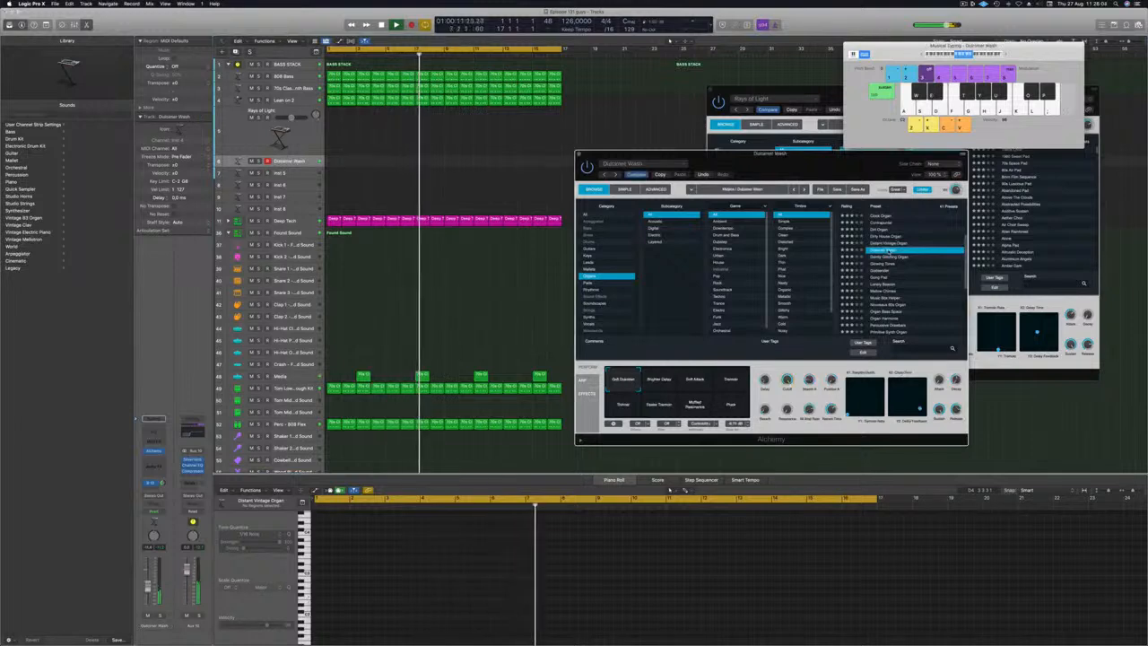
{"action": "left_click", "coordinate": [893, 258]}
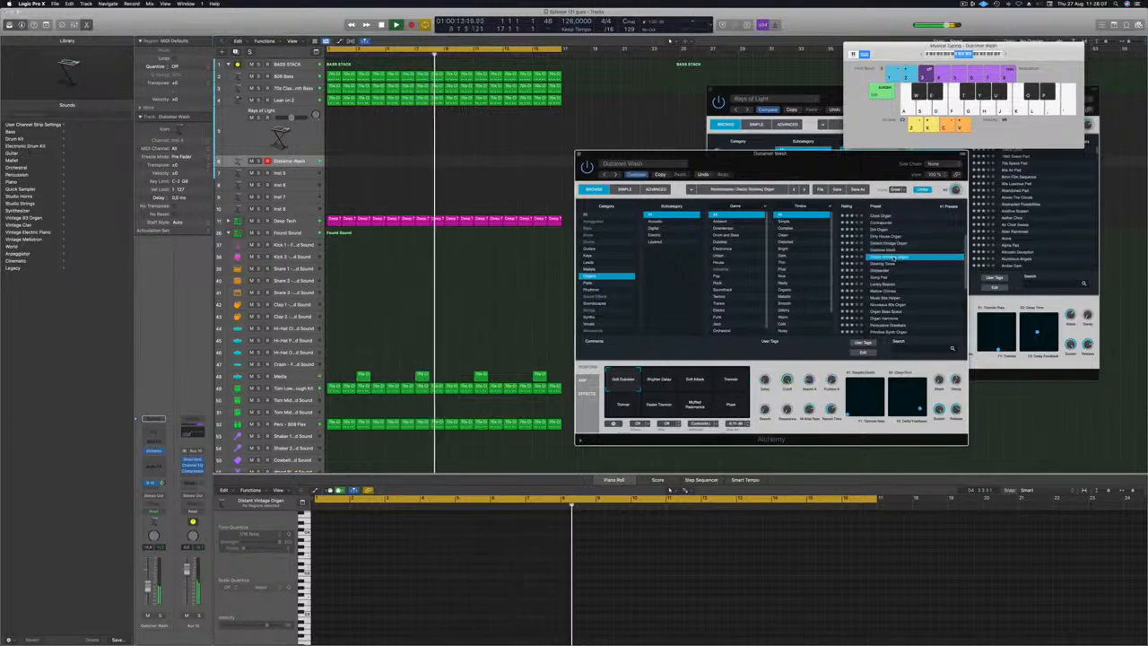
{"action": "left_click", "coordinate": [891, 265]}
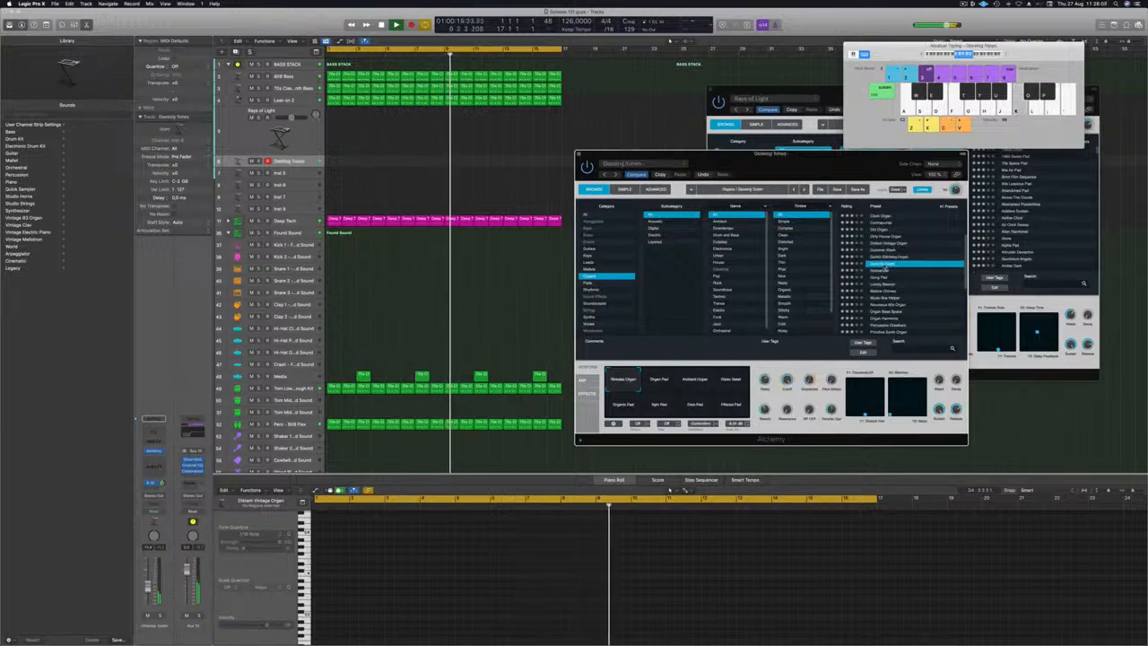
{"action": "left_click", "coordinate": [884, 278]}
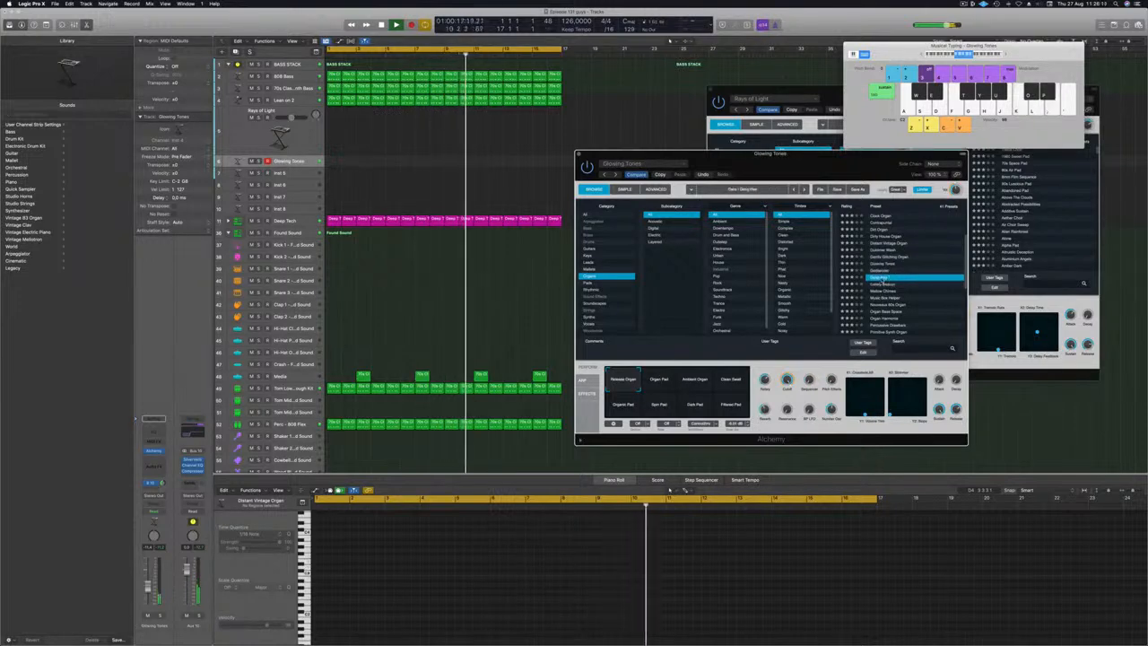
{"action": "scroll", "coordinate": [915, 289], "scroll_direction": "down", "scroll_amount": 3}
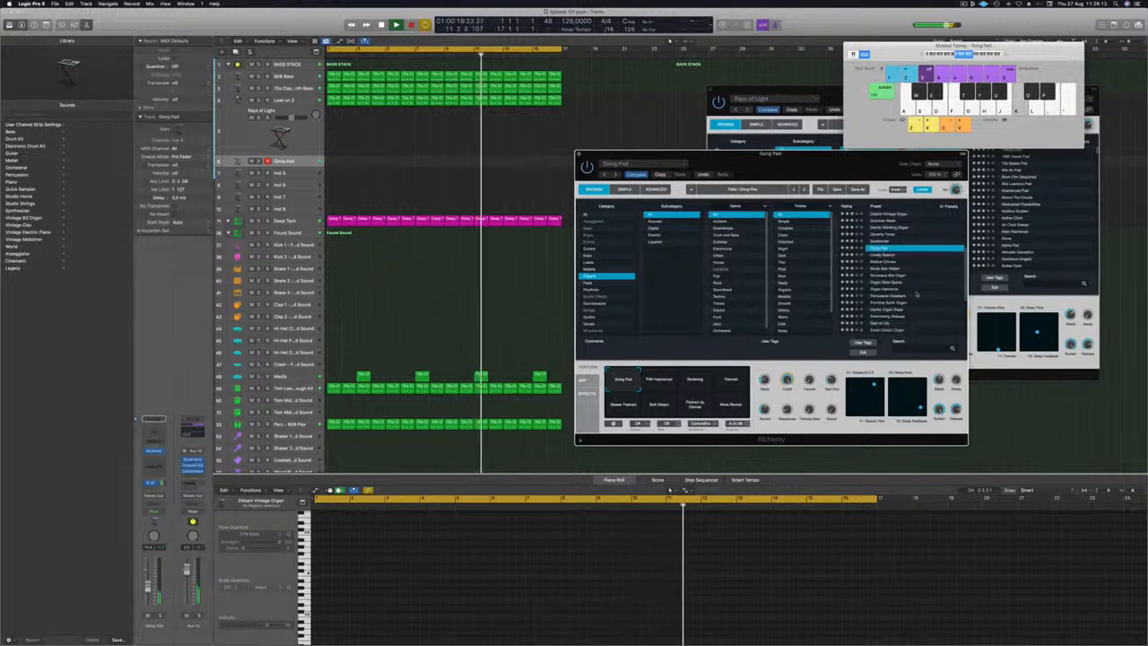
{"action": "left_click", "coordinate": [915, 288]}
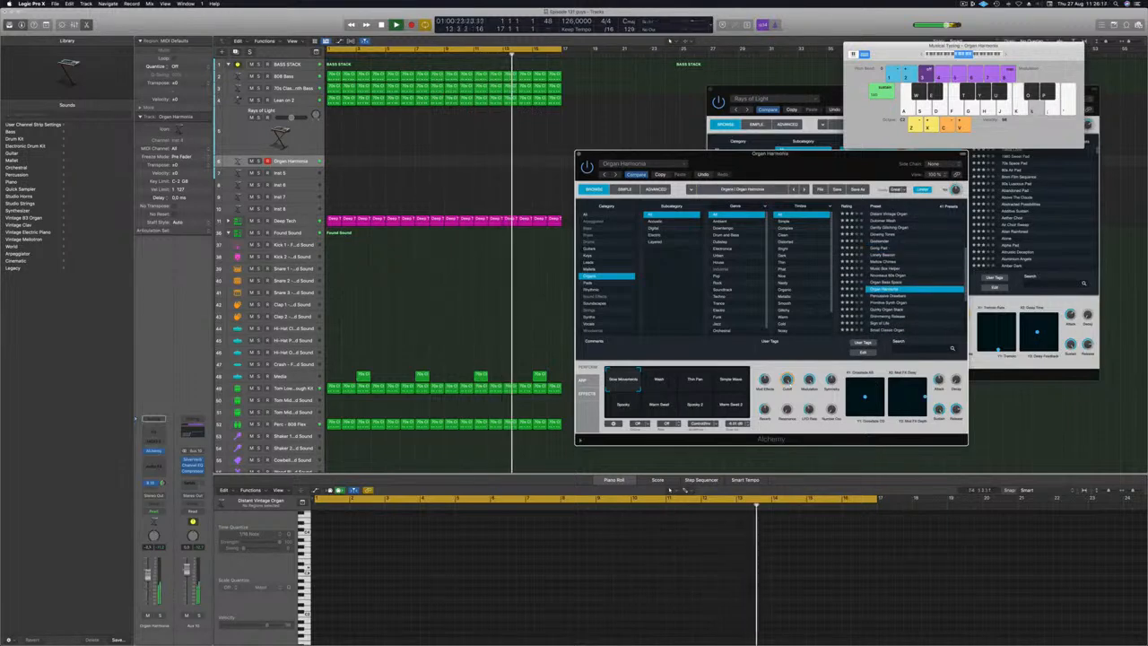
{"action": "scroll", "coordinate": [919, 254], "scroll_direction": "down", "scroll_amount": 2}
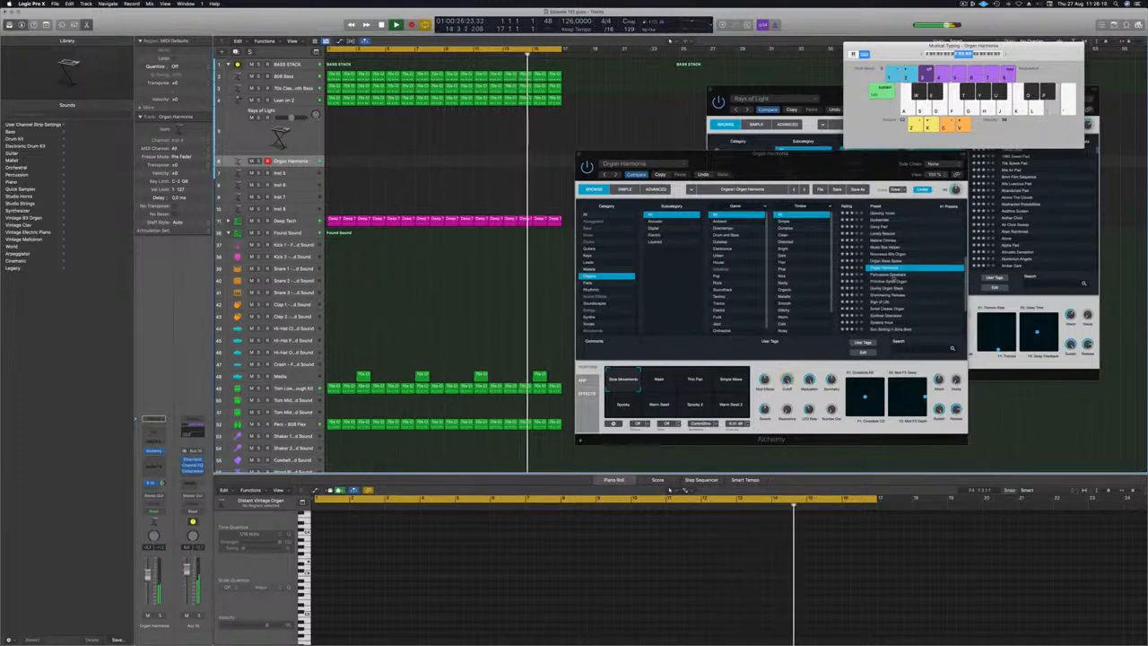
- Load Percussive Drawbars on the organ track and try its variations, settling on Perc Only
{"action": "left_click", "coordinate": [891, 276]}
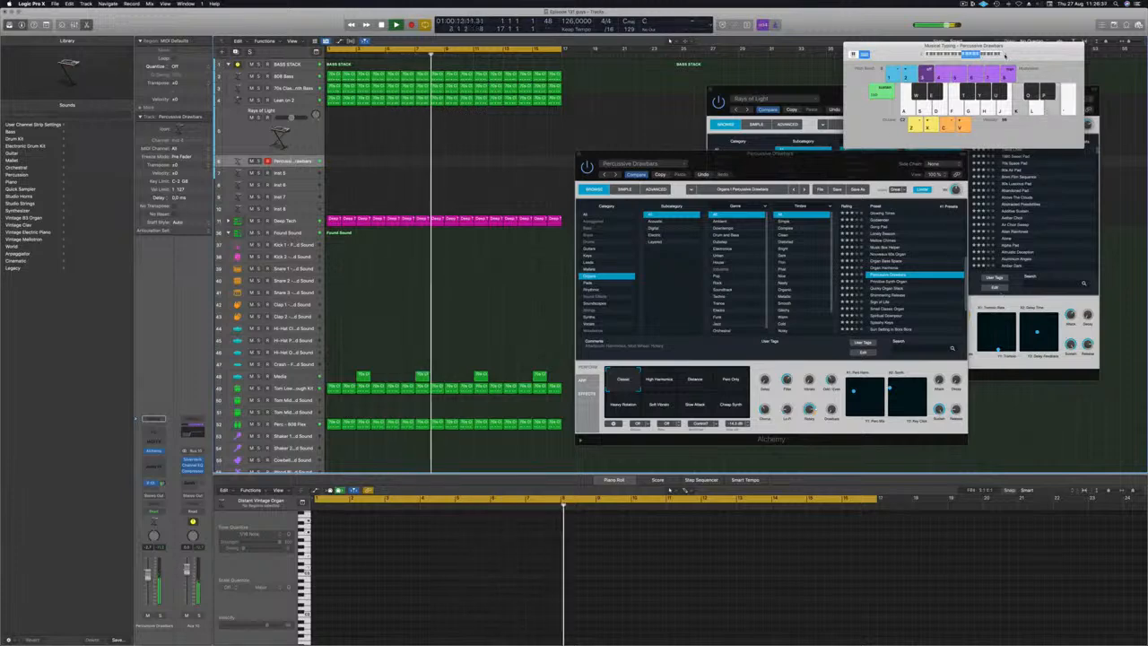
{"action": "left_click_drag", "start_coordinate": [1014, 55], "coordinate": [958, 44]}
{"action": "left_click", "coordinate": [662, 385]}
{"action": "left_click", "coordinate": [684, 387]}
{"action": "left_click", "coordinate": [721, 375]}
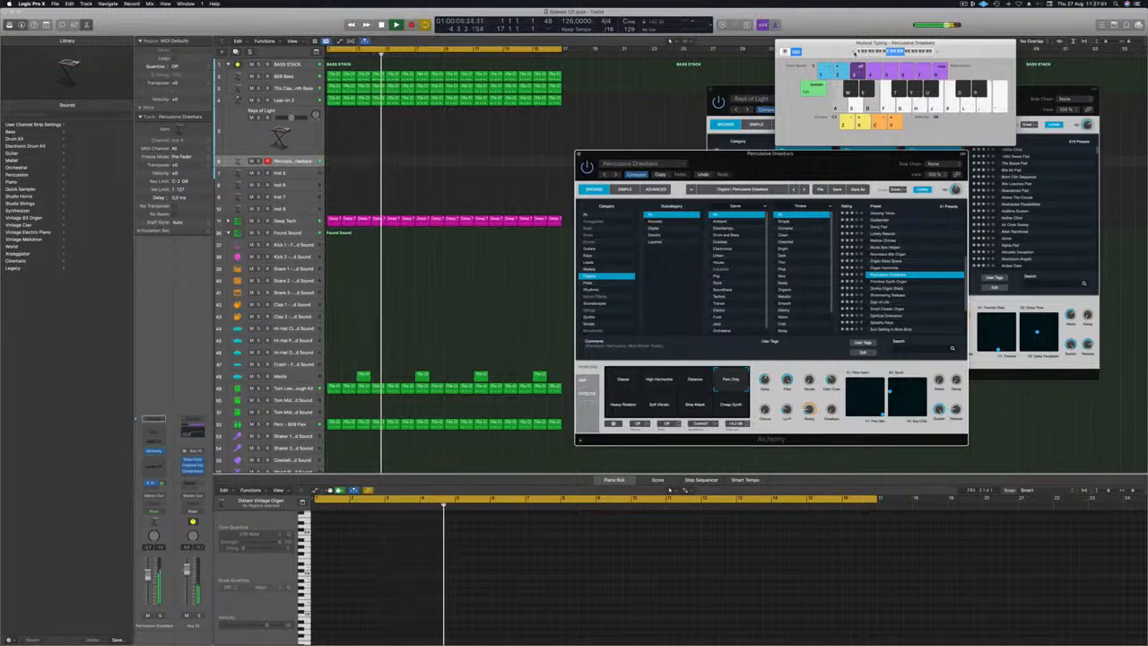
- Record a four-bar pattern of short two-note stabs on the Percussive Drawbars track from bar 9
{"action": "key", "text": "r"}
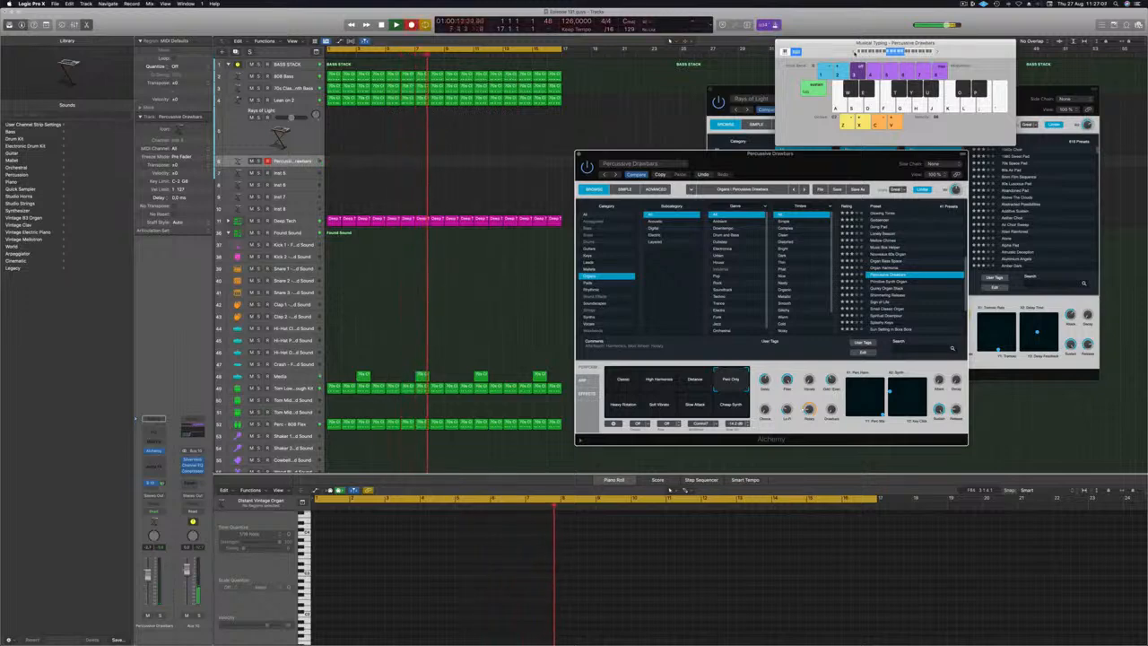
{"action": "key", "text": "a"}
{"action": "key", "text": "d"}
{"action": "key", "text": "a"}
{"action": "key", "text": "d"}
{"action": "key", "text": "a"}
{"action": "key", "text": "d"}
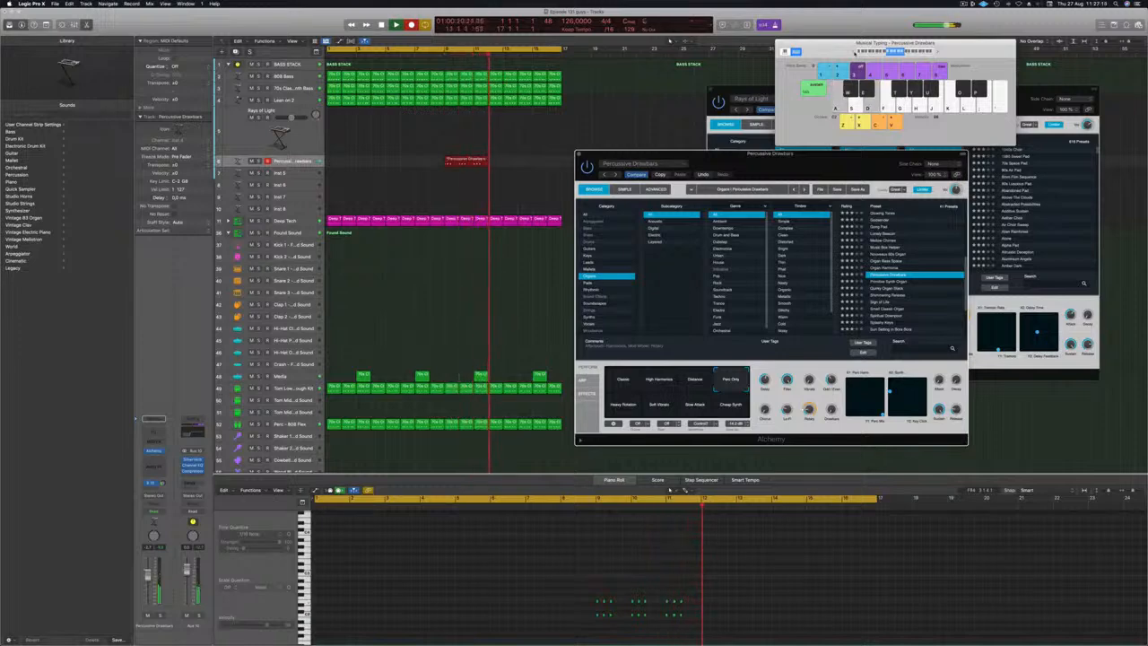
{"action": "key", "text": "space"}
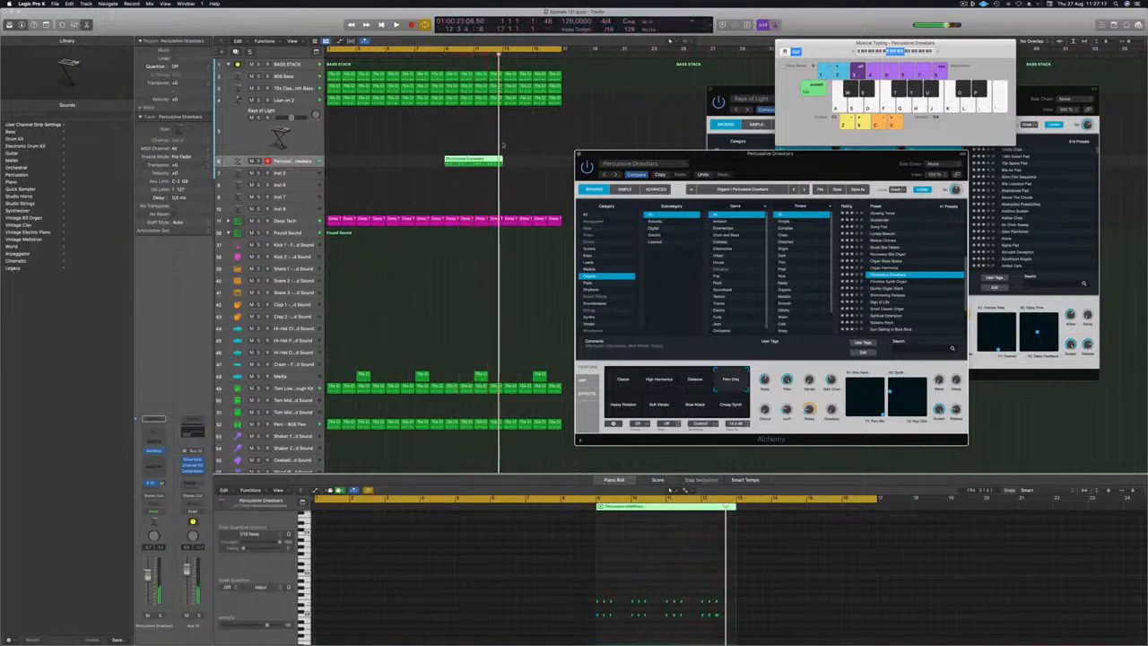
- Move the recorded Percussive Drawbars region to bar 1 and bring its notes up close in the piano roll
{"action": "left_click_drag", "start_coordinate": [474, 161], "coordinate": [356, 161]}
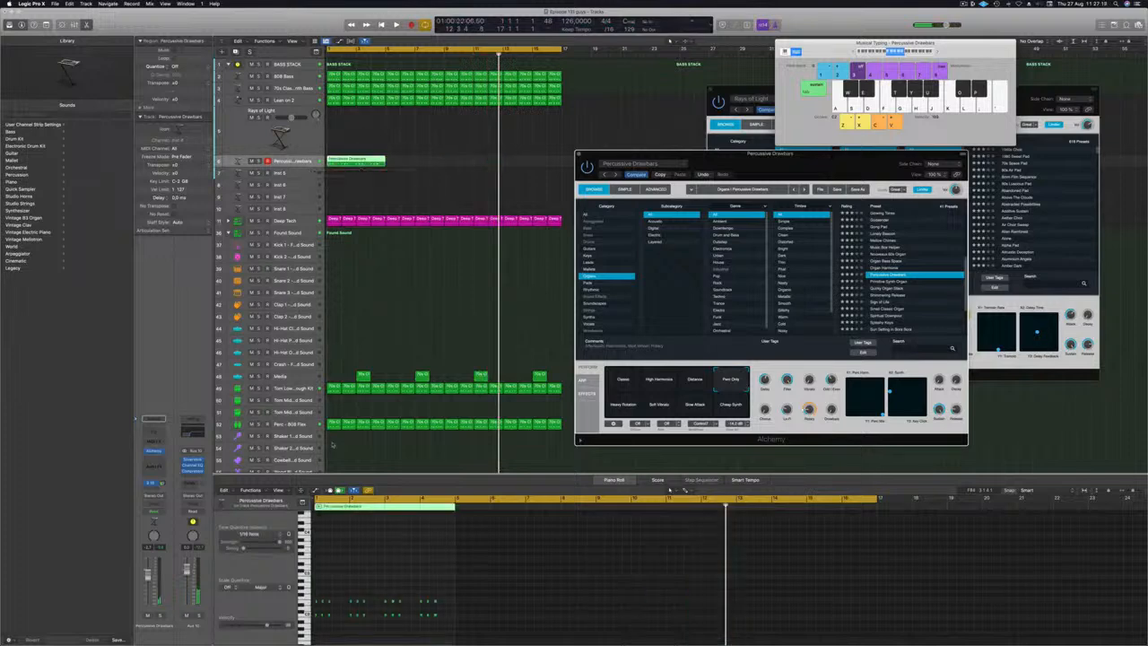
{"action": "left_click", "coordinate": [383, 578], "text": "ctrl+alt"}
{"action": "left_click", "coordinate": [449, 573], "text": "ctrl+alt"}
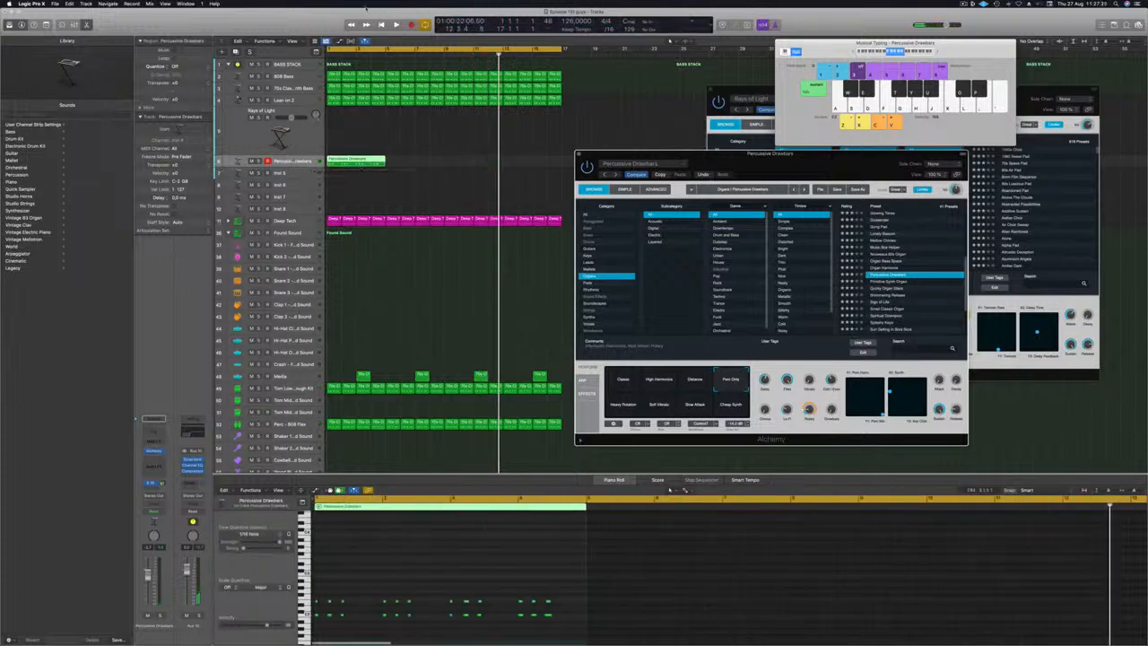
{"action": "left_click", "coordinate": [357, 159]}
{"action": "left_click", "coordinate": [353, 577], "text": "ctrl+alt"}
{"action": "left_click", "coordinate": [354, 569]}
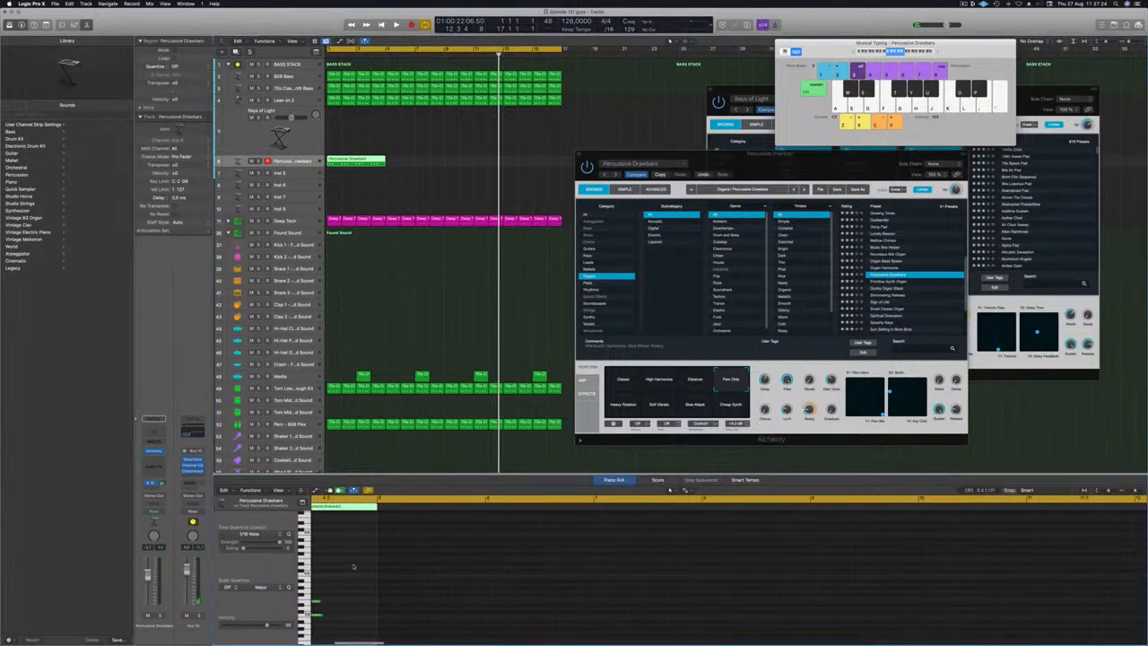
- Play the Percussive Drawbars part from the start and tidy the timing of its notes in the piano roll
{"action": "left_click", "coordinate": [407, 564], "text": "ctrl+alt"}
{"action": "key", "text": "Return"}
{"action": "key", "text": "space"}
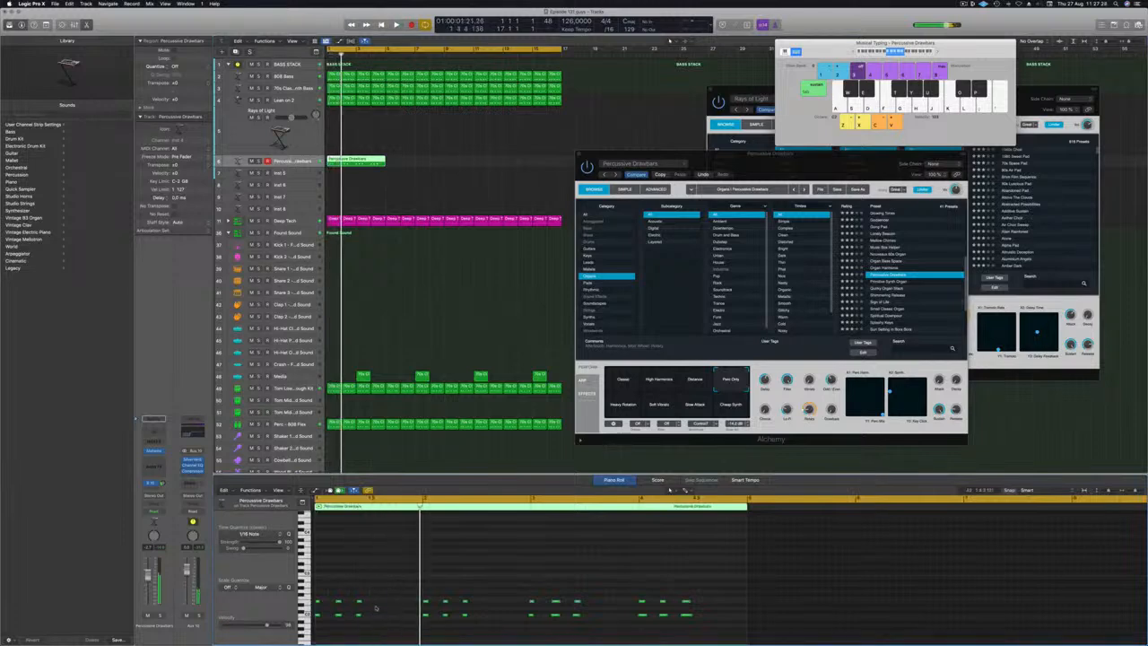
{"action": "left_click_drag", "start_coordinate": [390, 576], "coordinate": [349, 641]}
{"action": "key", "text": "space"}
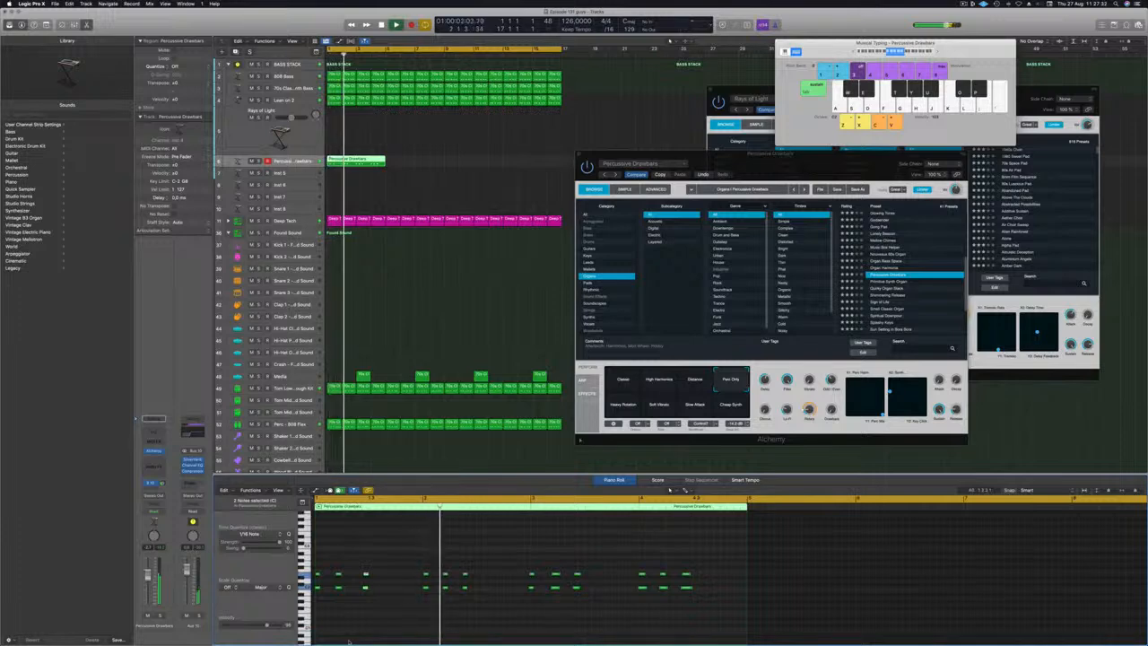
{"action": "key", "text": "Return"}
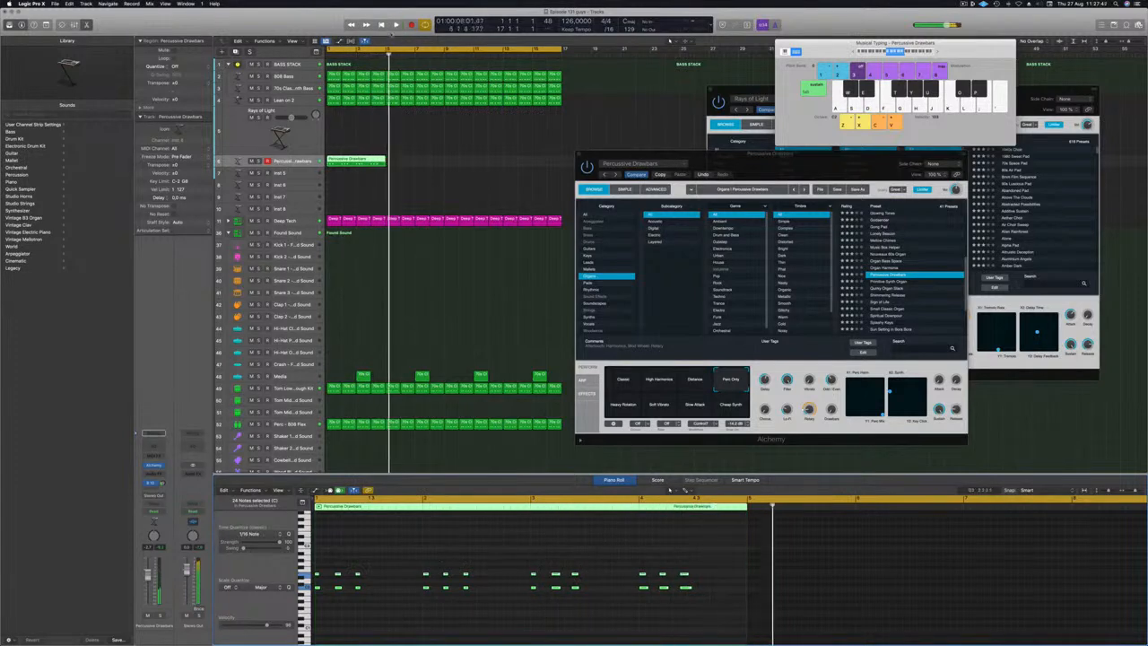
- Repeat the four-bar Percussive Drawbars region to fill bars 1 to 17 and play it with the groove
{"action": "left_click_drag", "start_coordinate": [382, 161], "coordinate": [491, 169]}
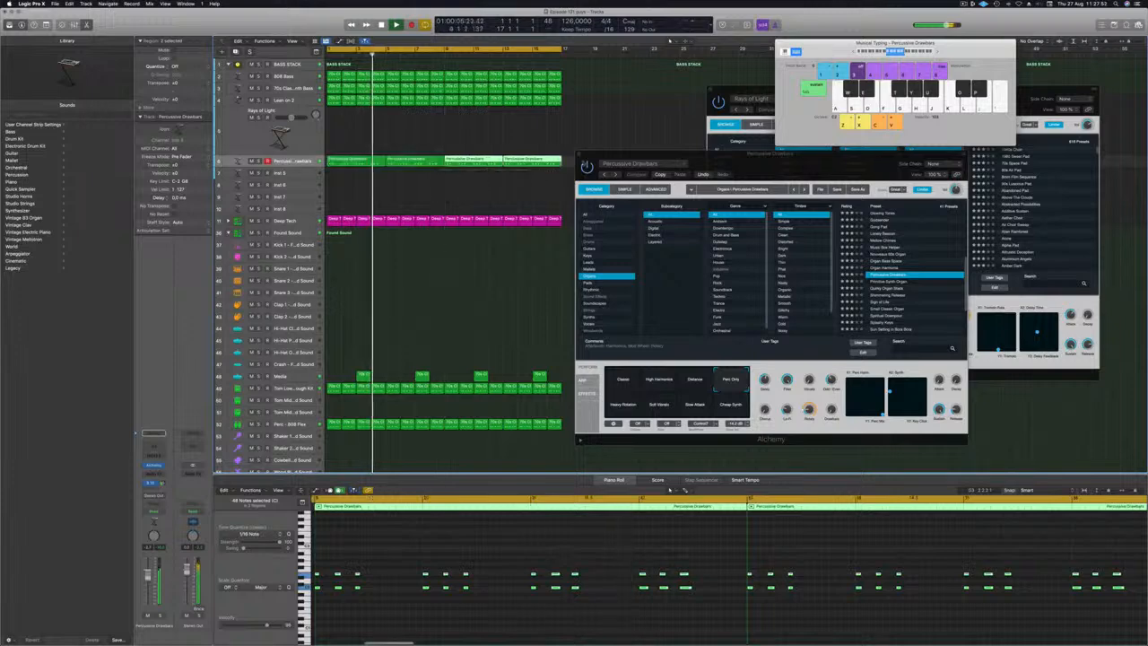
{"action": "left_click_drag", "start_coordinate": [722, 172], "coordinate": [761, 124]}
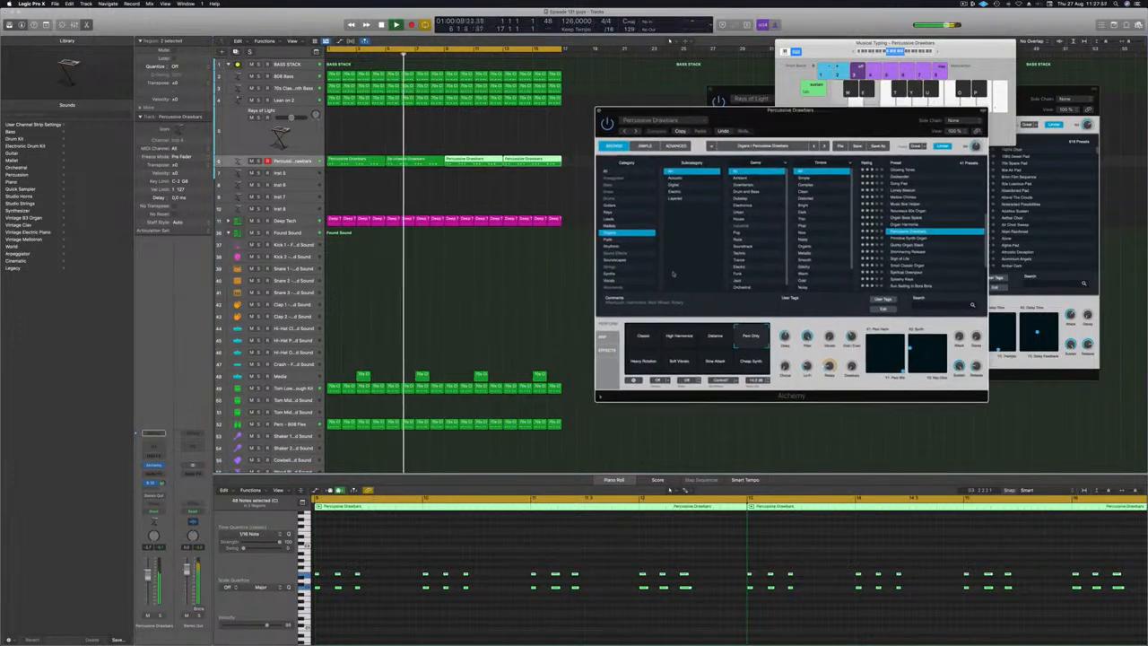
{"action": "key", "text": "Return"}
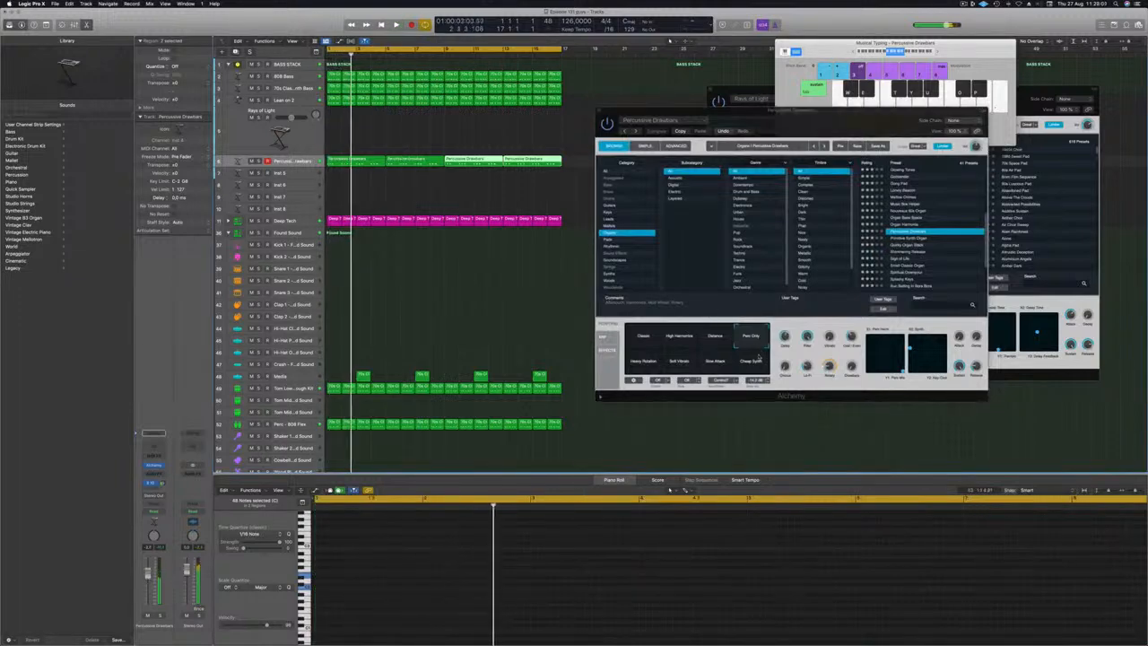
- Audition the Slow Attack, Soft Vibrato and Heavy Rotation variations of the Percussive Drawbars sound against Perc Only while the groove plays
{"action": "key", "text": "space"}
{"action": "left_click", "coordinate": [716, 361]}
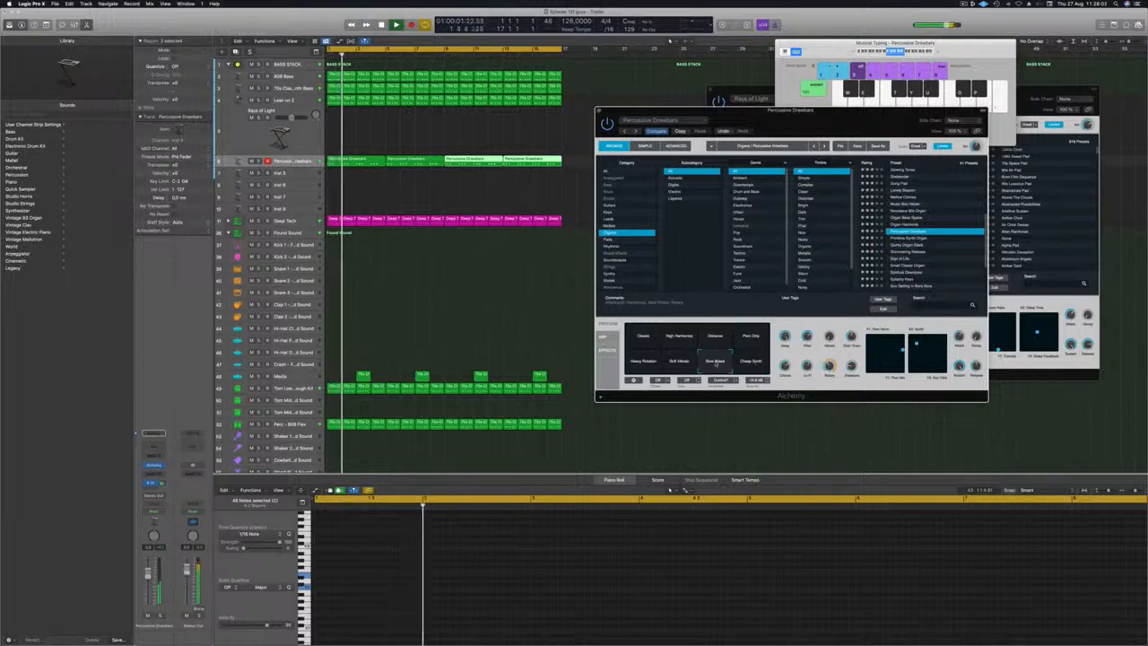
{"action": "left_click", "coordinate": [682, 364]}
{"action": "left_click", "coordinate": [644, 363]}
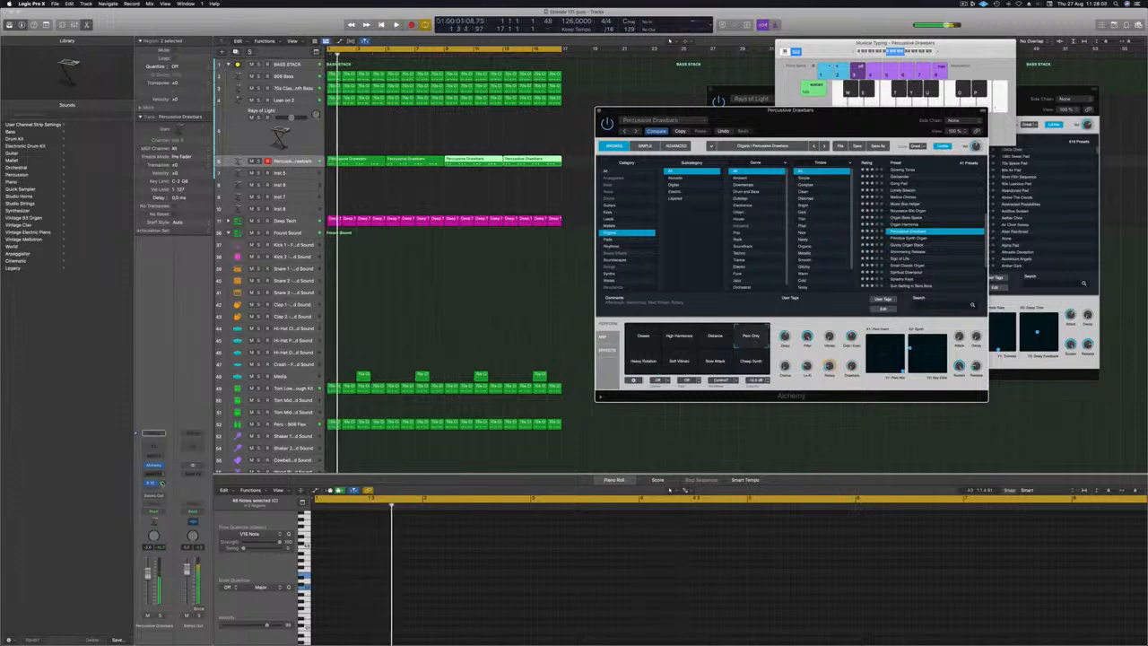
- Adjust the Bus 10 send level on the Percussive Drawbars track and put its Alchemy window away
{"action": "left_click_drag", "start_coordinate": [165, 485], "coordinate": [162, 485]}
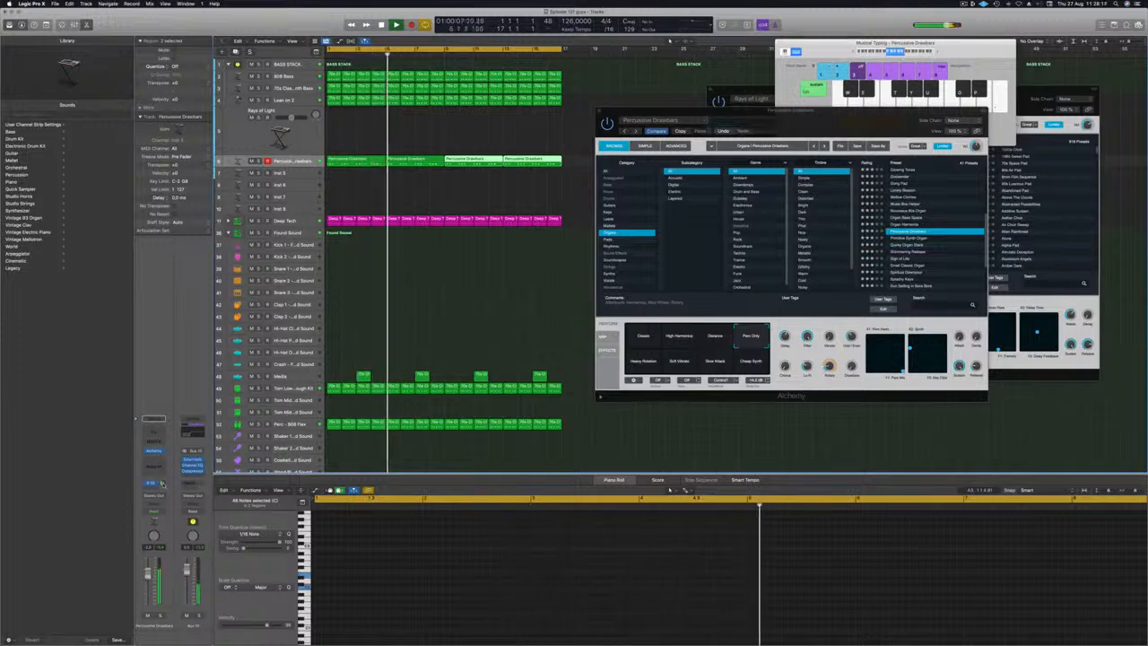
{"action": "left_click_drag", "start_coordinate": [860, 113], "coordinate": [845, 119]}
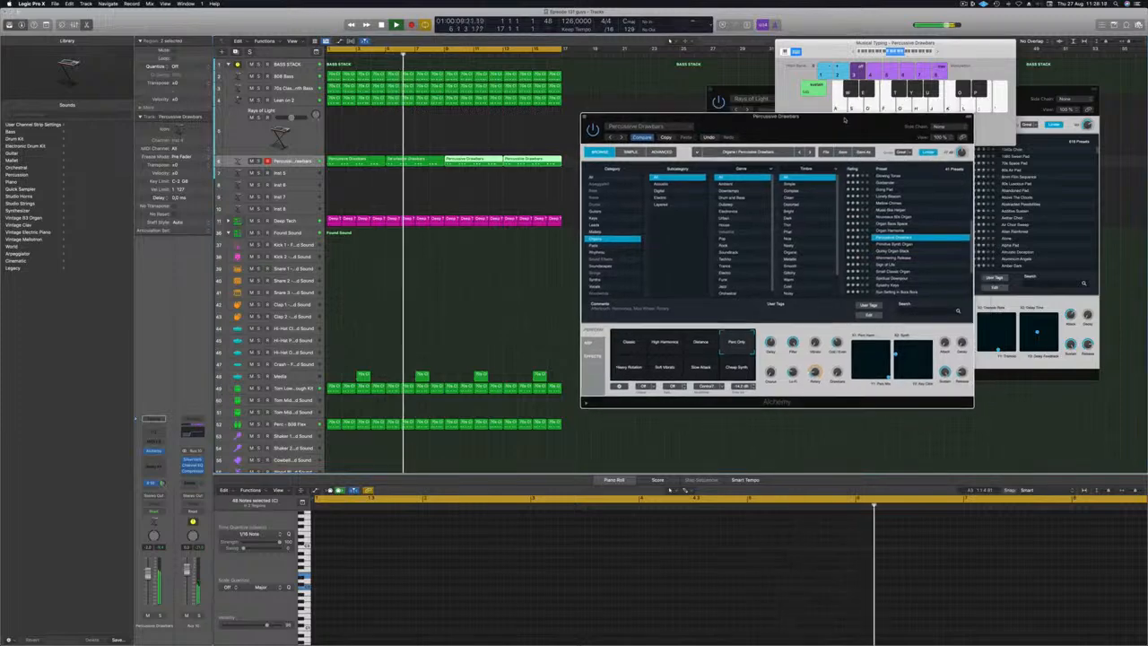
{"action": "left_click", "coordinate": [494, 127]}
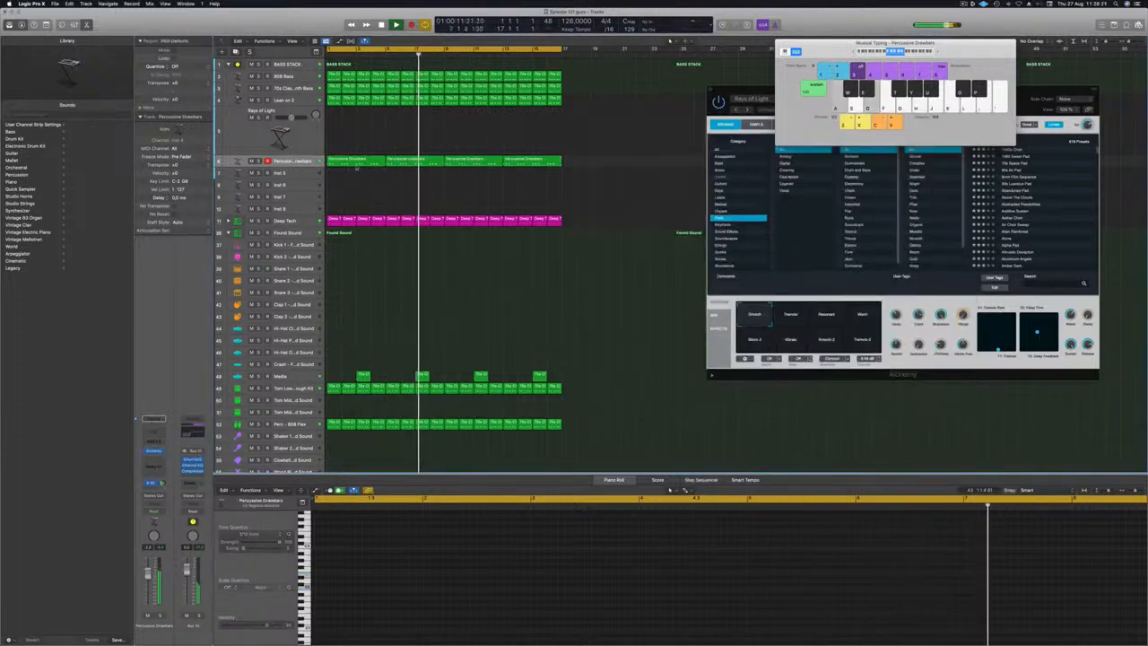
- Copy the first Percussive Drawbars region onto the Inst 5 track and delete all but the first stab in each bar
{"action": "left_click", "coordinate": [364, 164]}
{"action": "left_click_drag", "start_coordinate": [363, 164], "coordinate": [305, 173]}
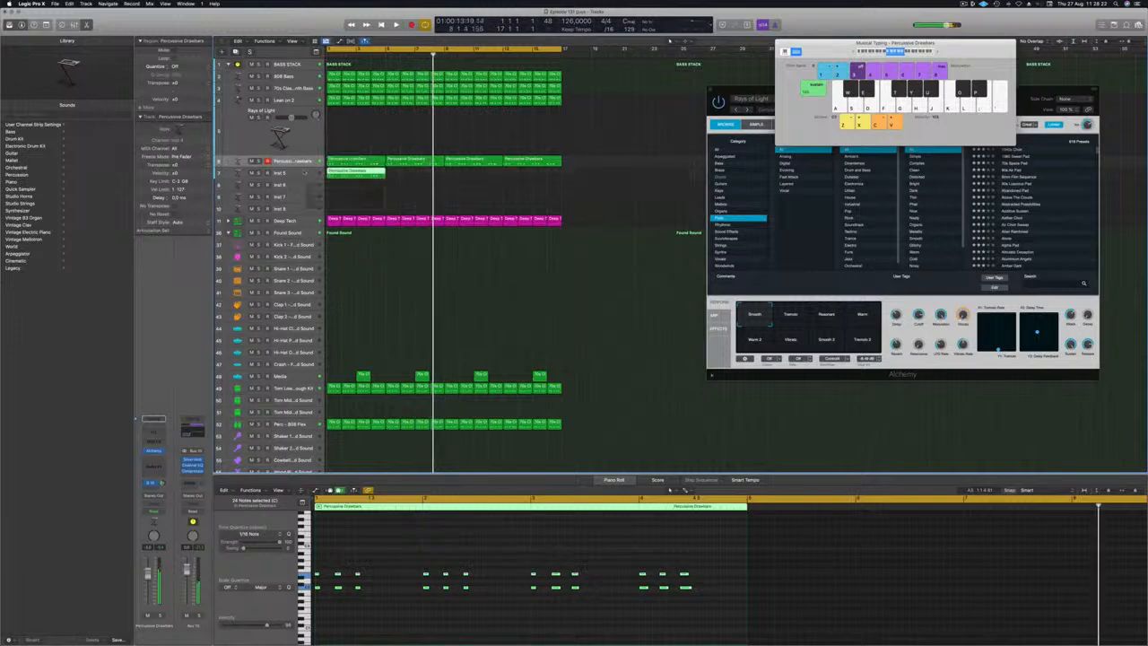
{"action": "scroll", "coordinate": [403, 547], "scroll_direction": "down", "scroll_amount": 1}
{"action": "left_click_drag", "start_coordinate": [383, 556], "coordinate": [310, 618]}
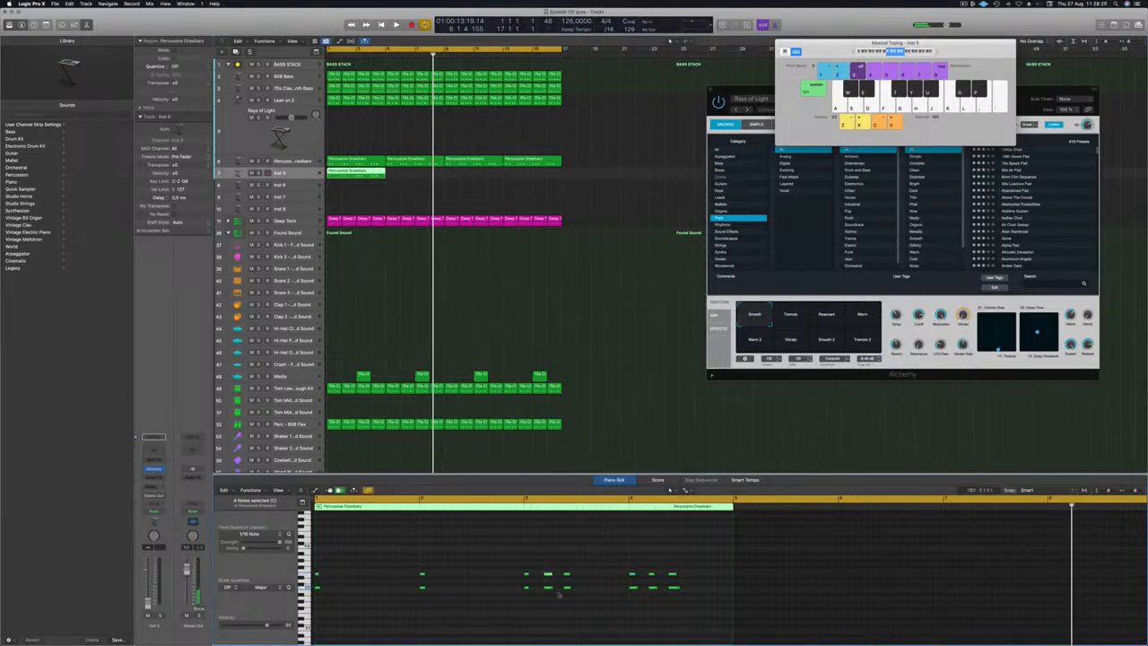
{"action": "left_click_drag", "start_coordinate": [645, 561], "coordinate": [732, 635]}
{"action": "key", "text": "Delete"}
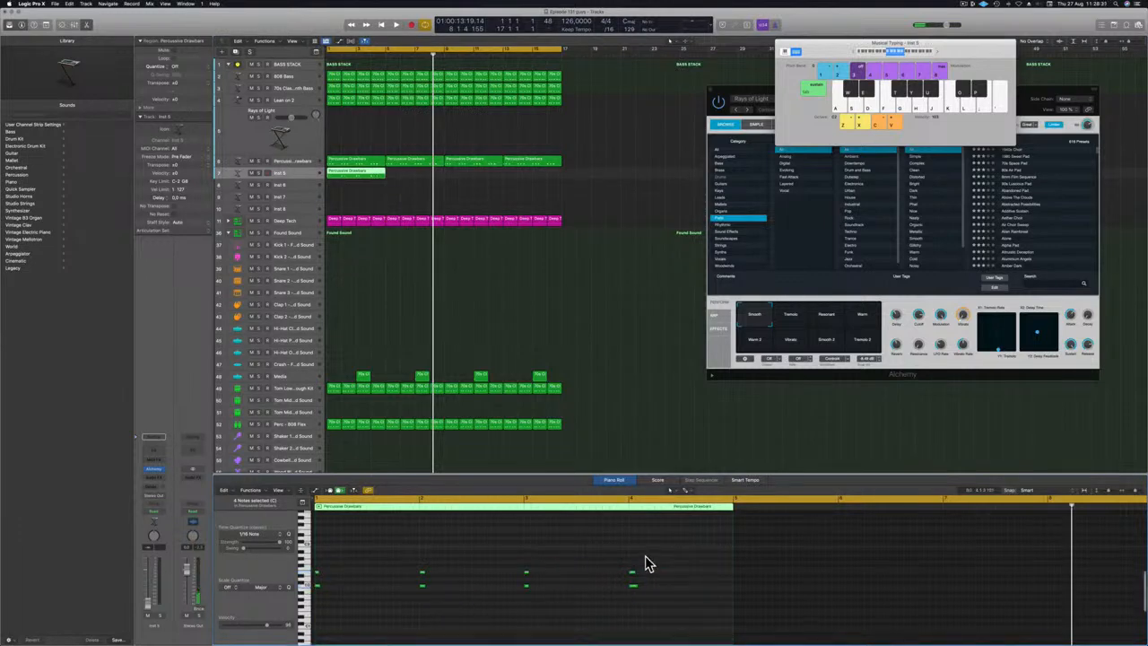
- Shift the remaining stabs to about the fourth beat of each bar and play the part from the start
{"action": "left_click_drag", "start_coordinate": [602, 620], "coordinate": [349, 616]}
{"action": "left_click_drag", "start_coordinate": [310, 555], "coordinate": [395, 575]}
{"action": "left_click_drag", "start_coordinate": [325, 575], "coordinate": [396, 575]}
{"action": "key", "text": "Return"}
{"action": "key", "text": "space"}
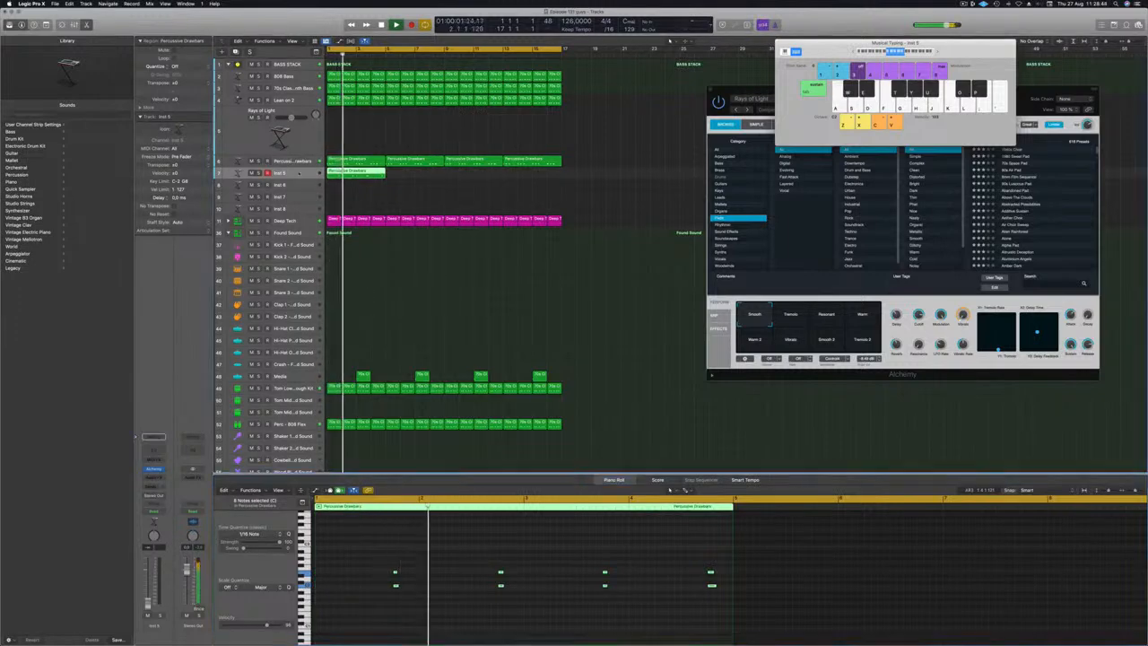
{"action": "key", "text": "Return"}
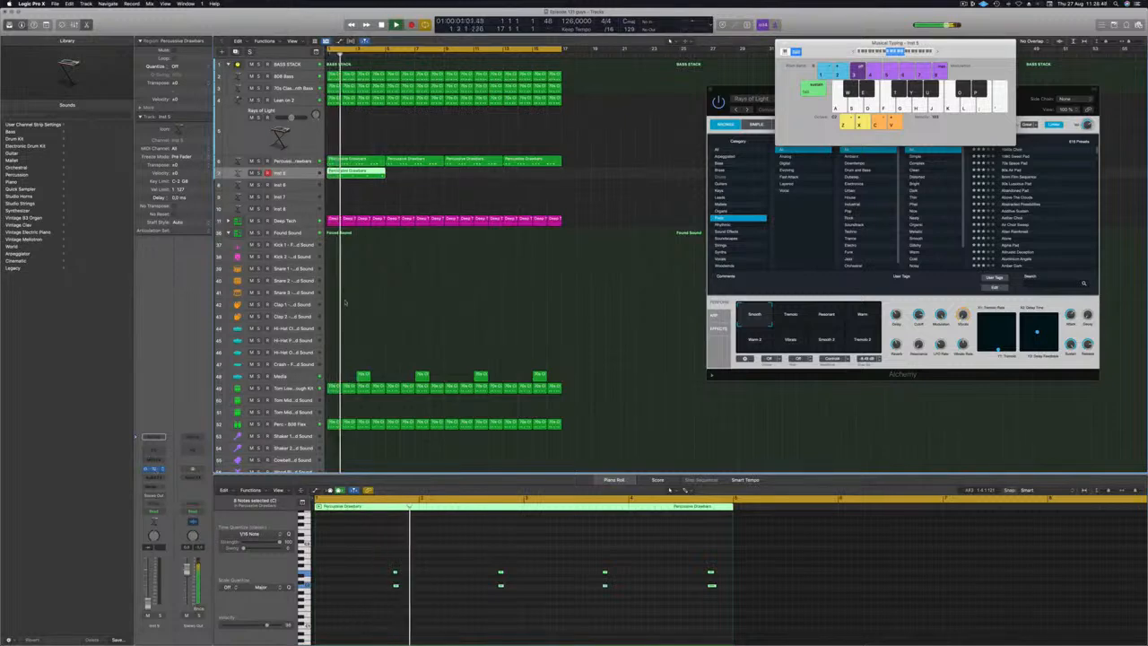
- Try the Synth Pluck, Minimal Arp and Motion Pad variations of the default Alchemy sound on the Inst 5 part
{"action": "left_click_drag", "start_coordinate": [625, 109], "coordinate": [710, 116]}
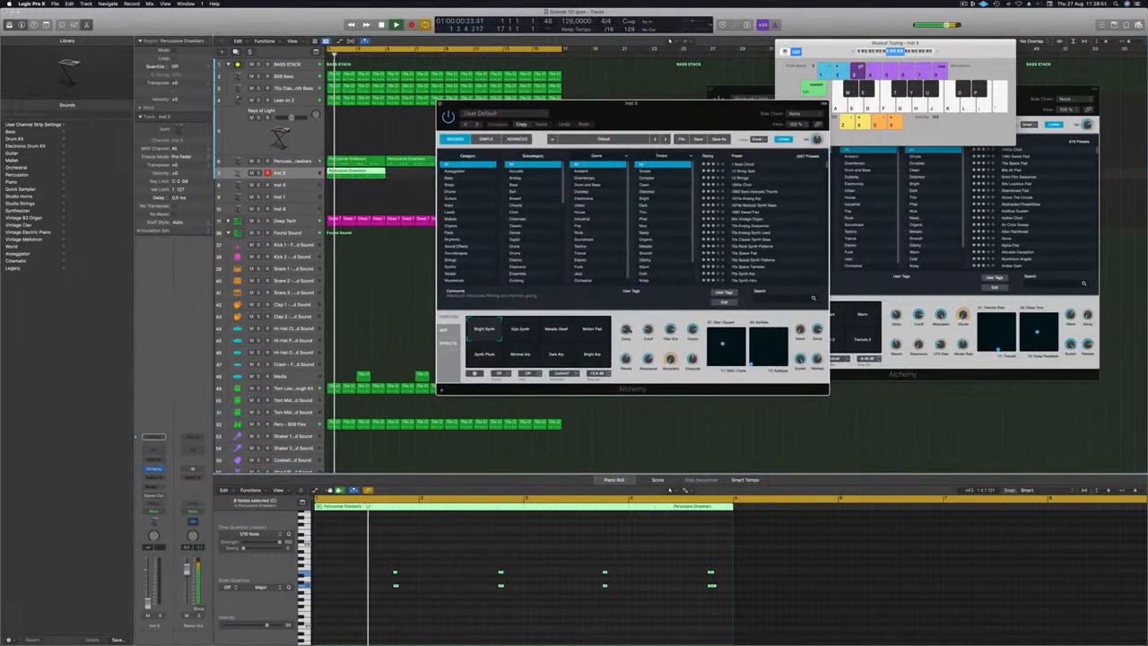
{"action": "left_click", "coordinate": [480, 357]}
{"action": "key", "text": "Return"}
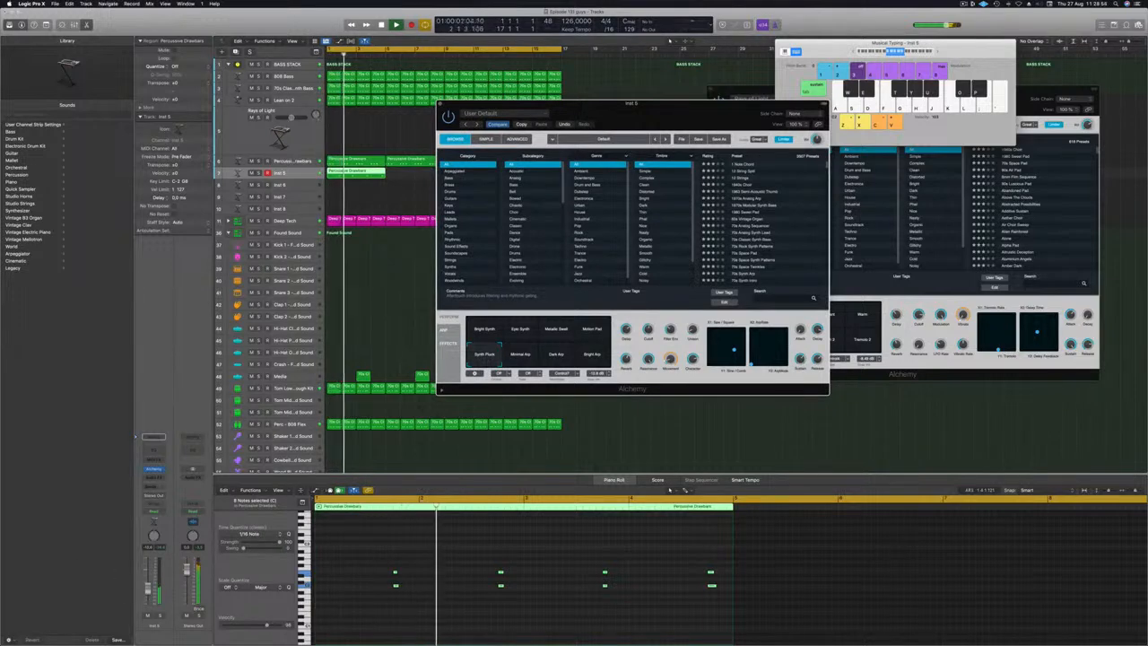
{"action": "key", "text": "Return"}
{"action": "left_click", "coordinate": [521, 356]}
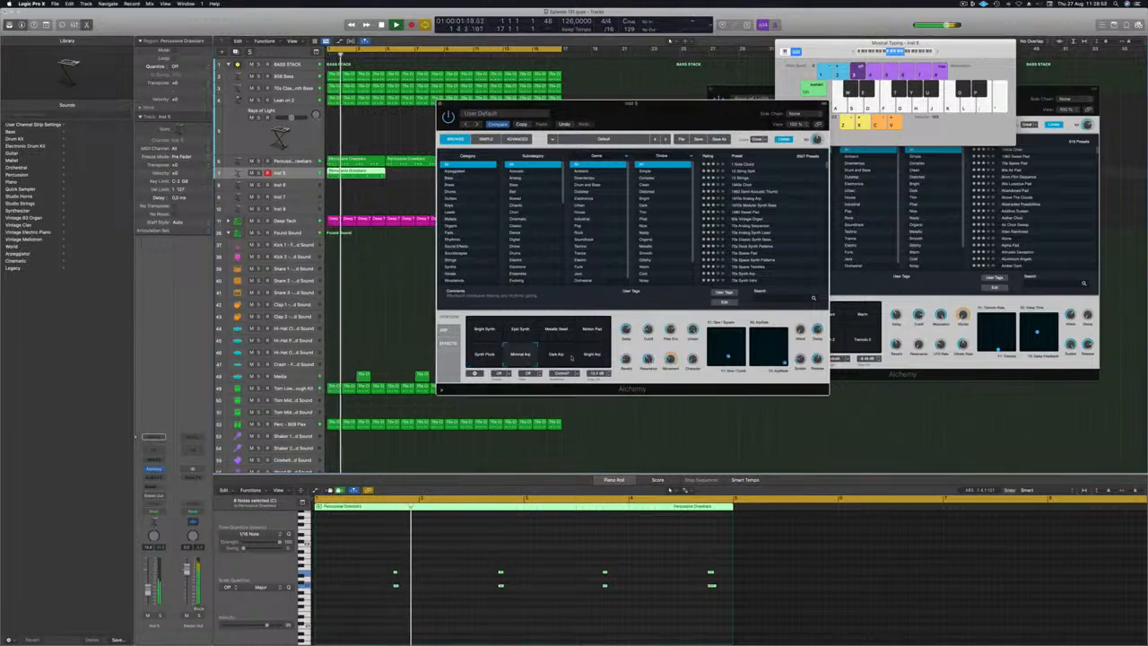
{"action": "left_click", "coordinate": [592, 330]}
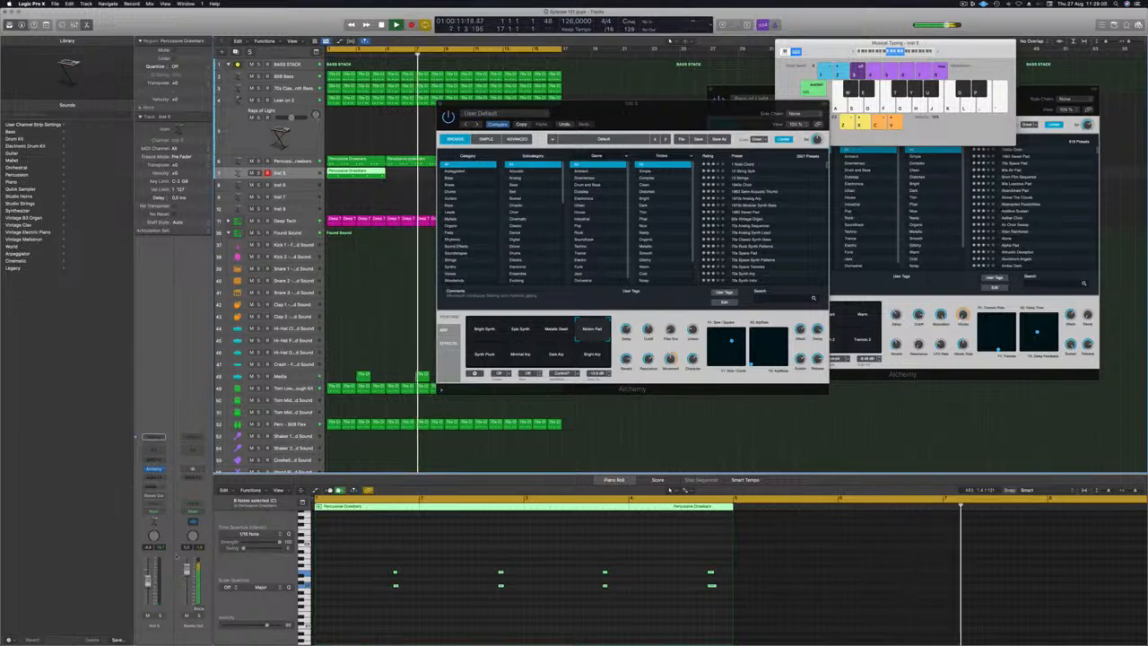
- Repeat the four-bar region on the Inst 5 track to fill bars 1 to 17 and play it from the start
{"action": "left_click_drag", "start_coordinate": [632, 103], "coordinate": [904, 114]}
{"action": "left_click_drag", "start_coordinate": [353, 172], "coordinate": [456, 179]}
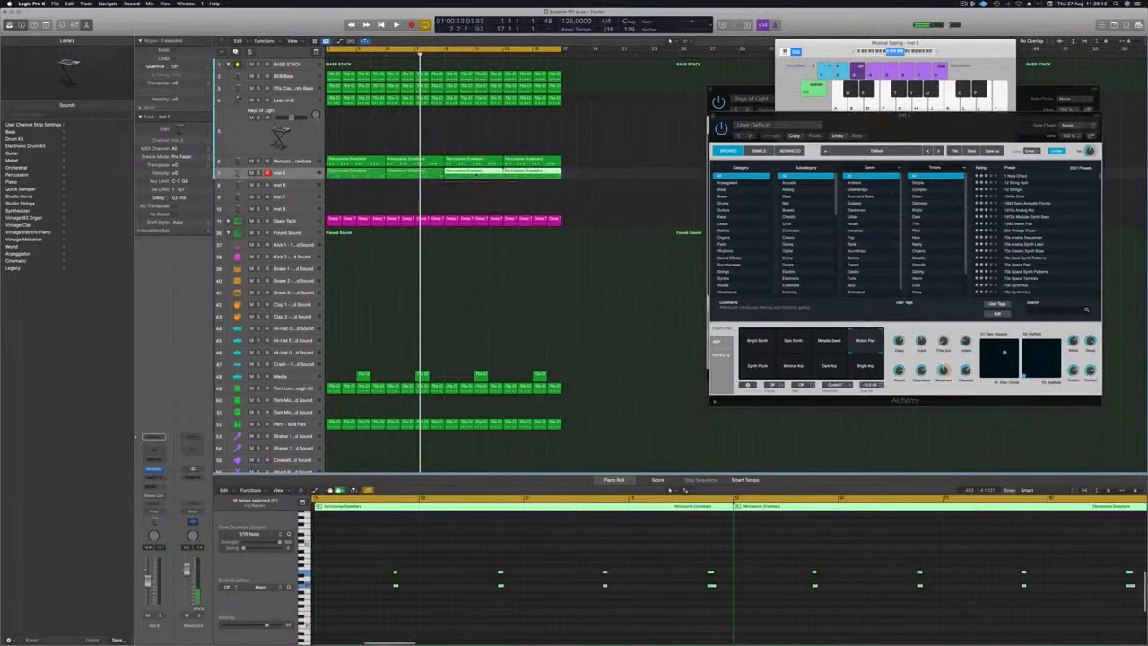
{"action": "key", "text": "Return"}
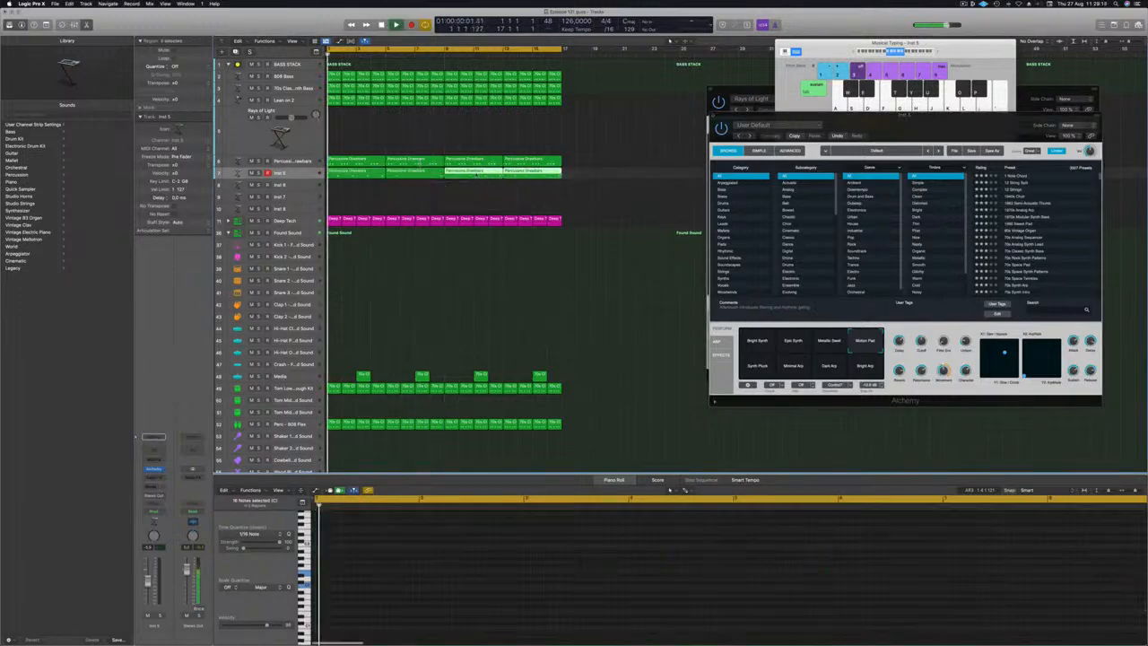
{"action": "key", "text": "space"}
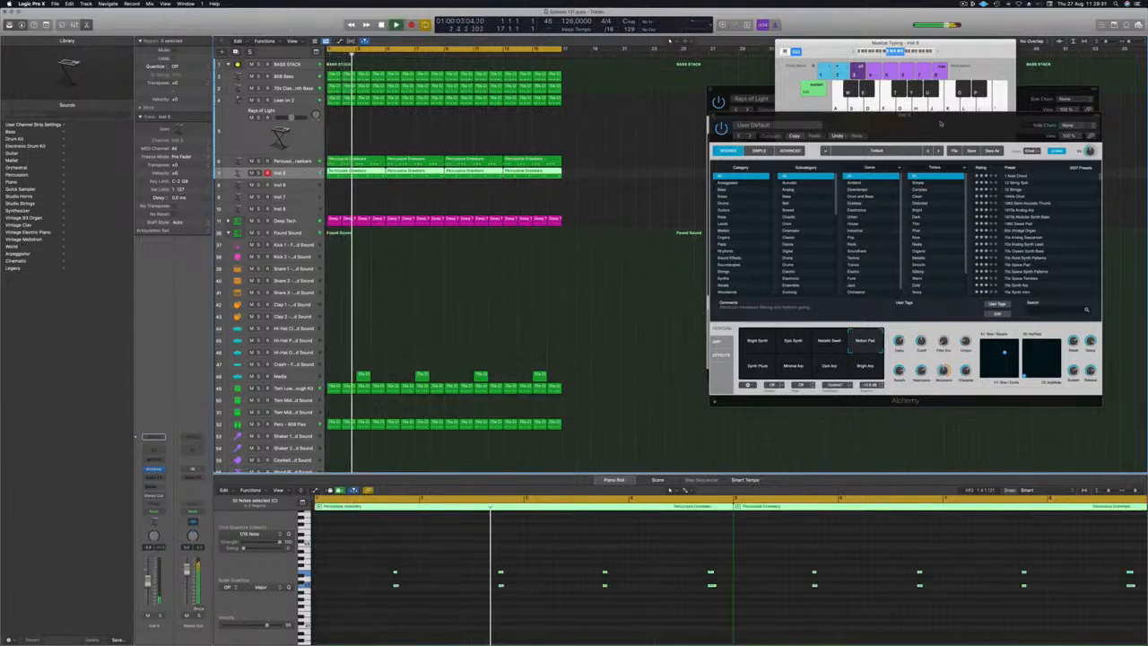
- Audition Alchemy Synths presets on the Inst 5 part, including 80s Synth Pop Lead, Alien Harp and Analog Osmosis
{"action": "left_click_drag", "start_coordinate": [941, 123], "coordinate": [763, 121]}
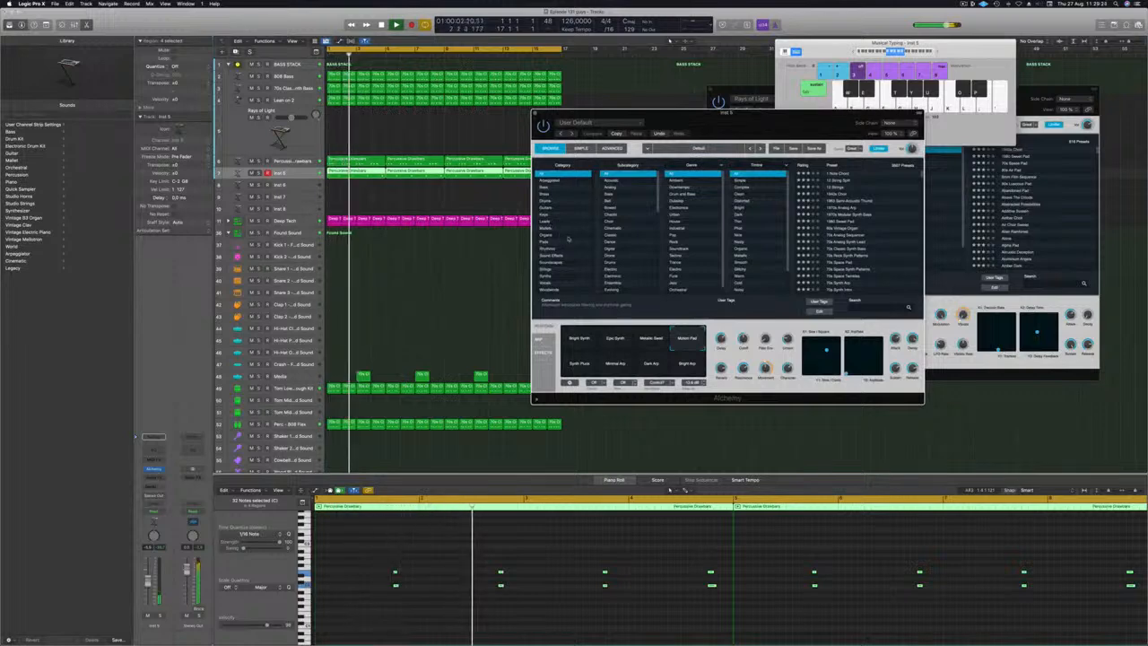
{"action": "left_click", "coordinate": [565, 276]}
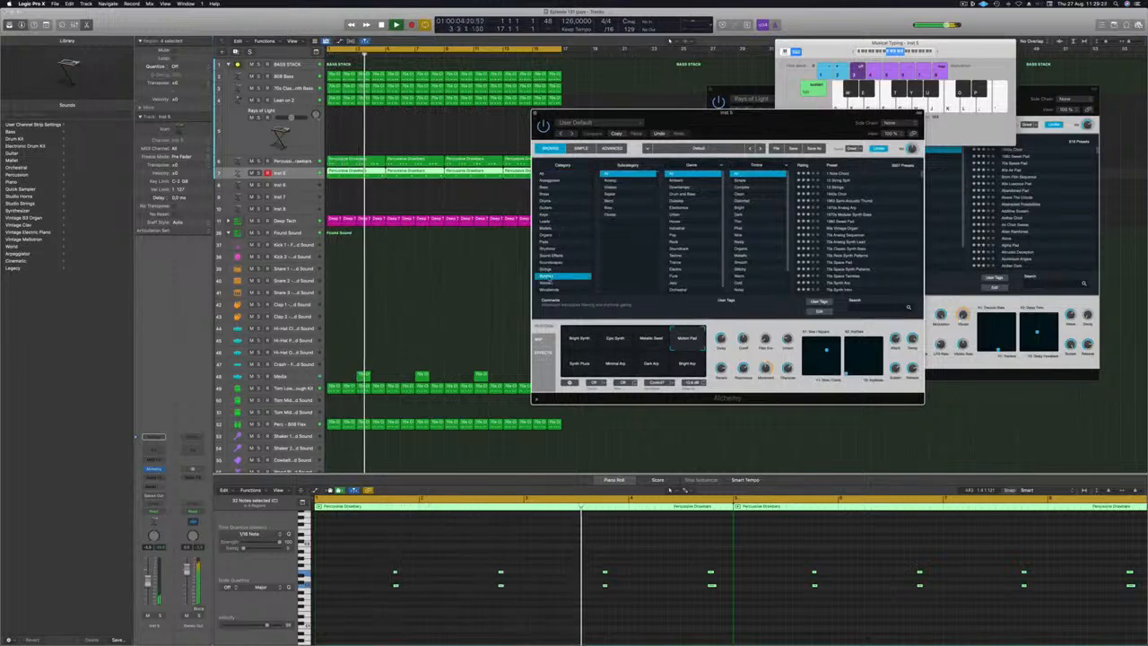
{"action": "left_click", "coordinate": [860, 208]}
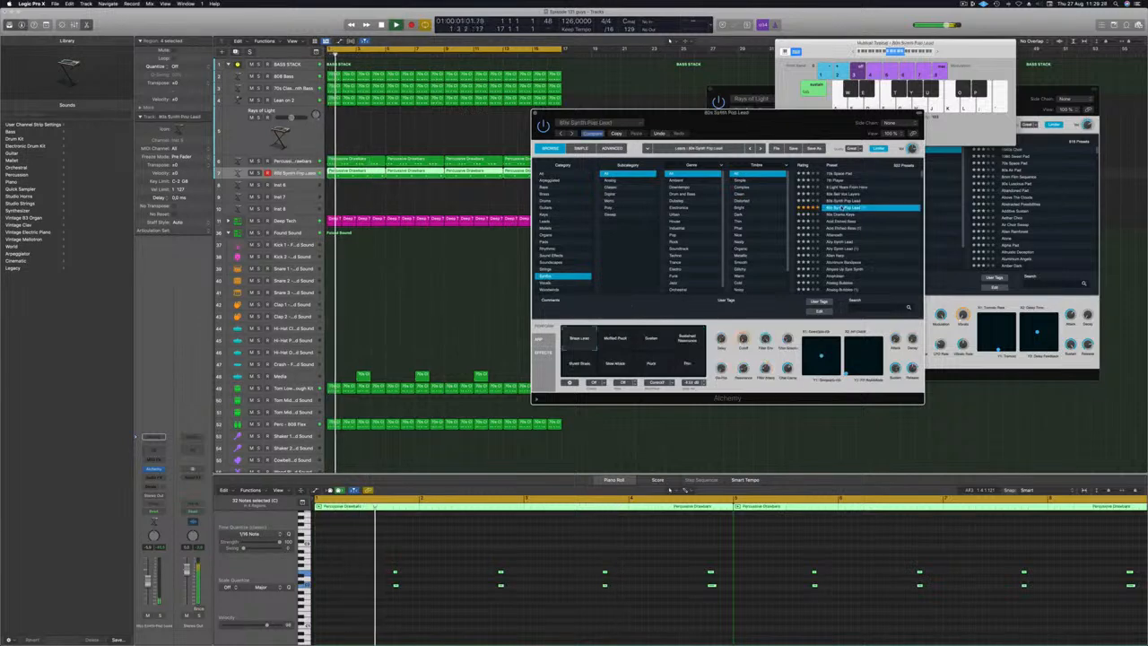
{"action": "left_click", "coordinate": [847, 215]}
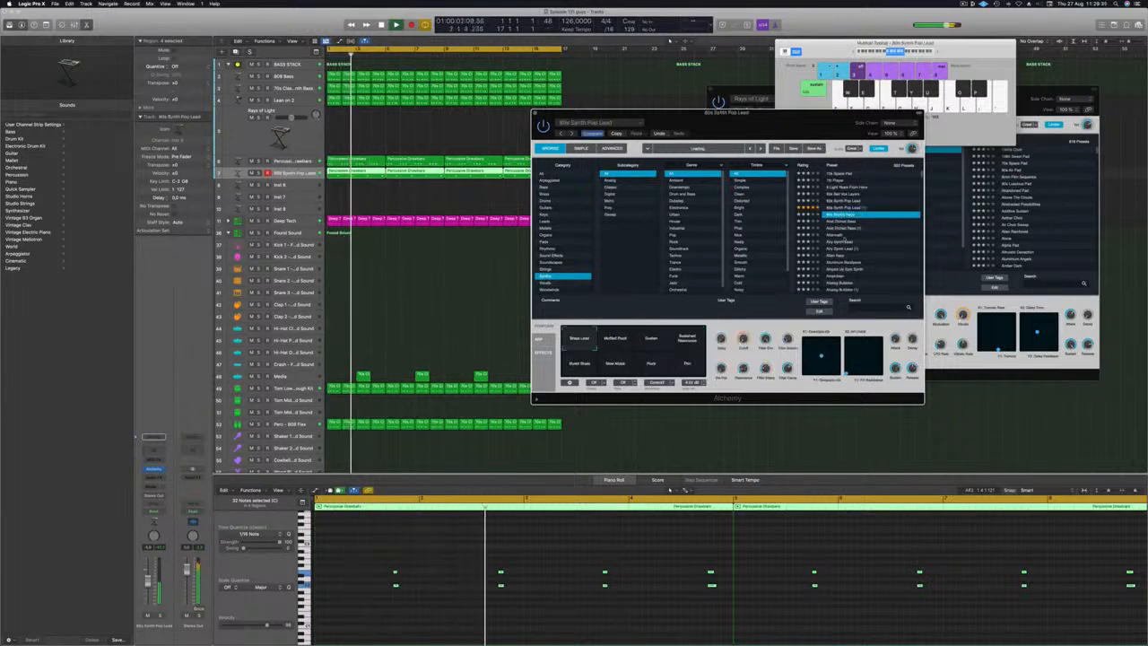
{"action": "left_click", "coordinate": [861, 256]}
{"action": "scroll", "coordinate": [864, 235], "scroll_direction": "down", "scroll_amount": 5}
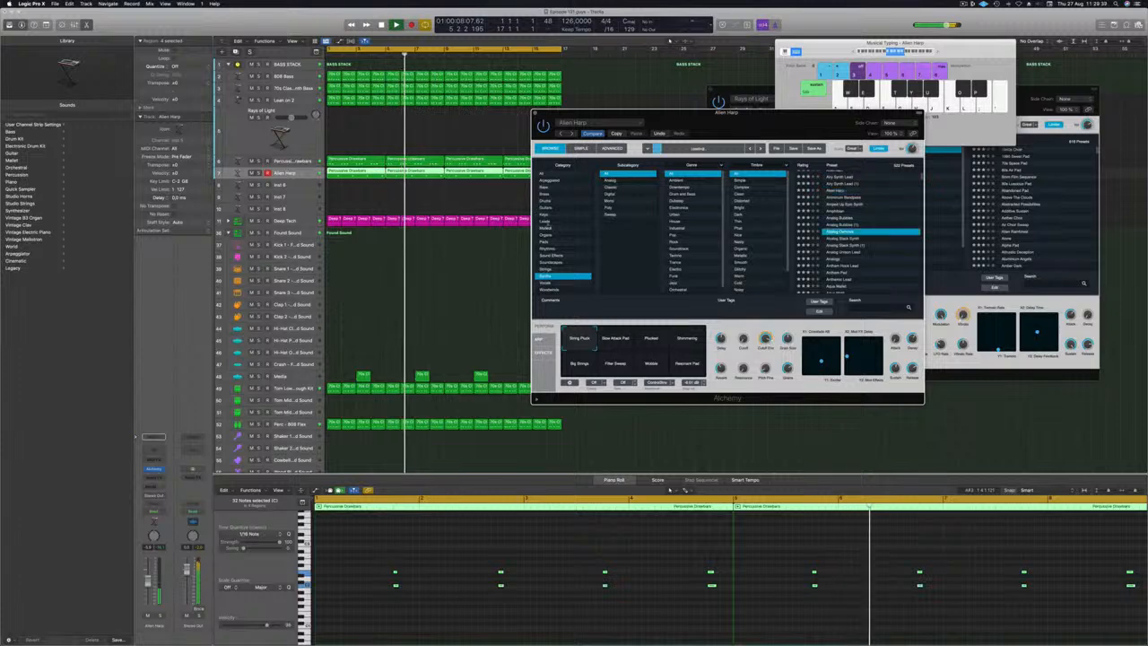
- Load the Epic Synth String Ensemble preset from the Pads category, Fast Attack subcategory, and choose its Muffled variation
{"action": "left_click", "coordinate": [545, 241]}
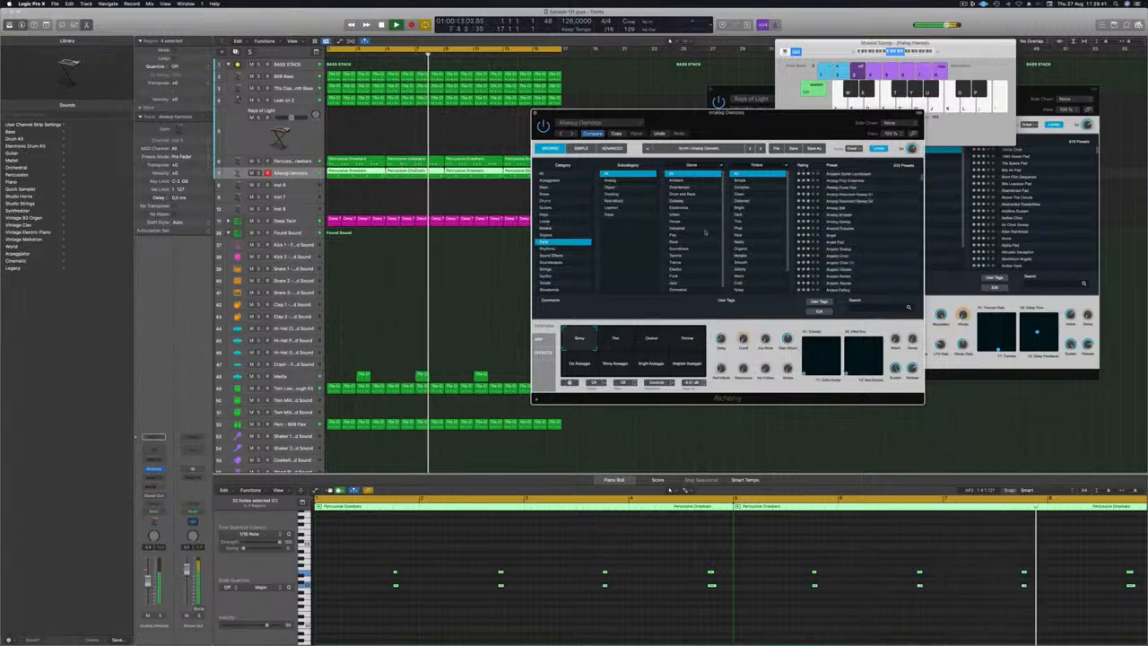
{"action": "scroll", "coordinate": [756, 242], "scroll_direction": "down", "scroll_amount": 3}
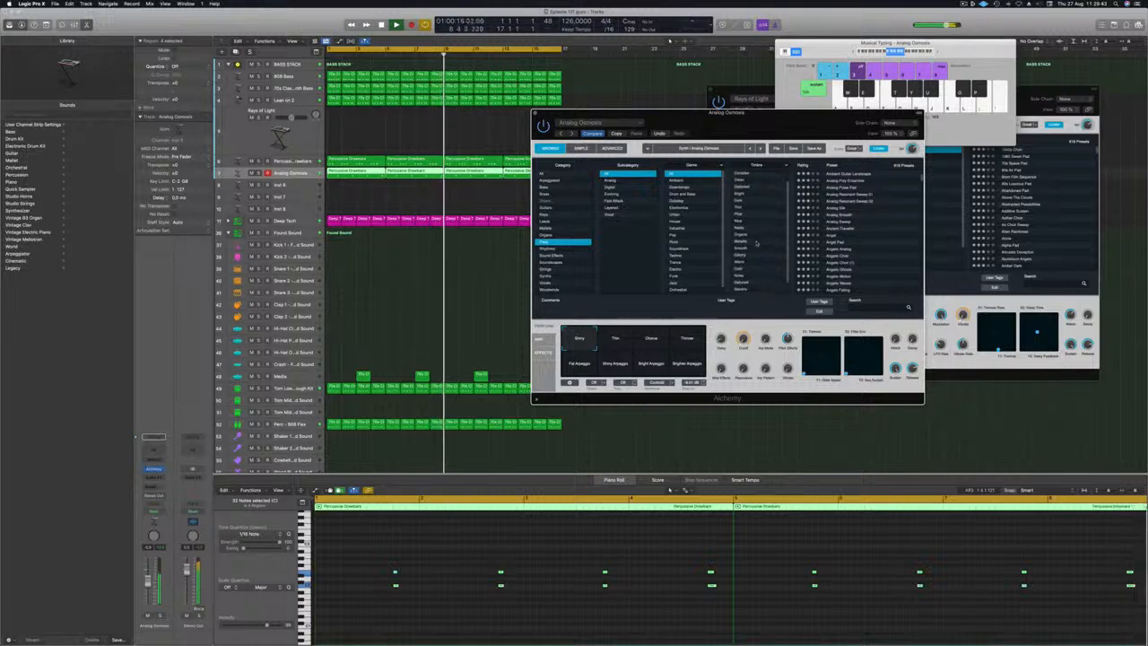
{"action": "scroll", "coordinate": [688, 253], "scroll_direction": "down", "scroll_amount": 1}
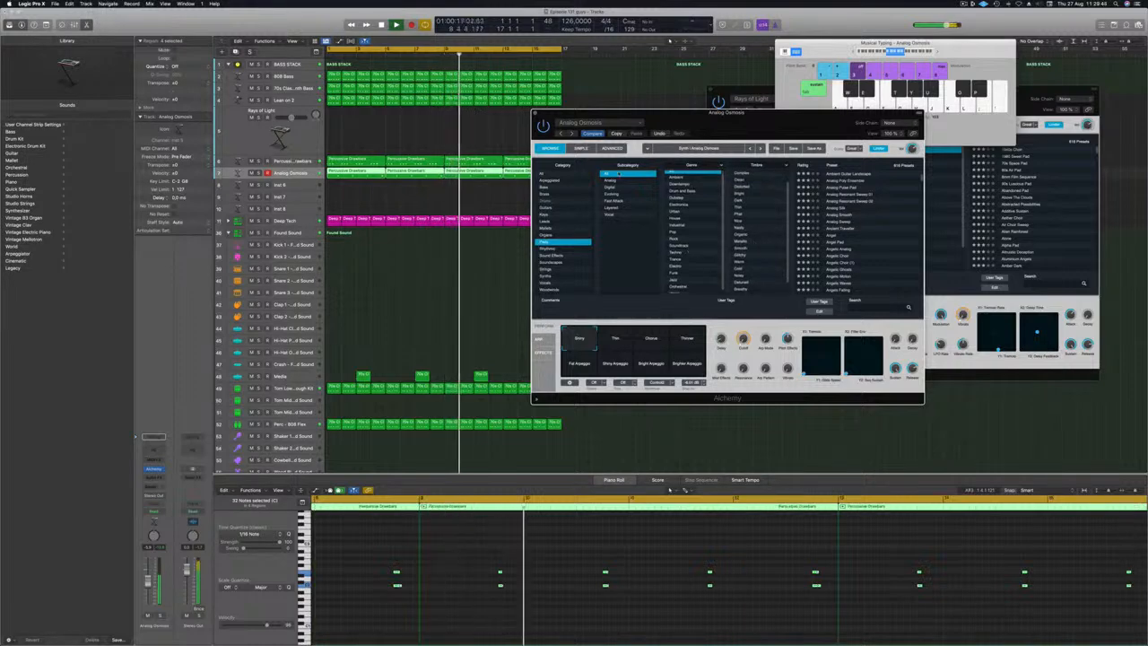
{"action": "left_click", "coordinate": [615, 201]}
{"action": "left_click", "coordinate": [852, 174]}
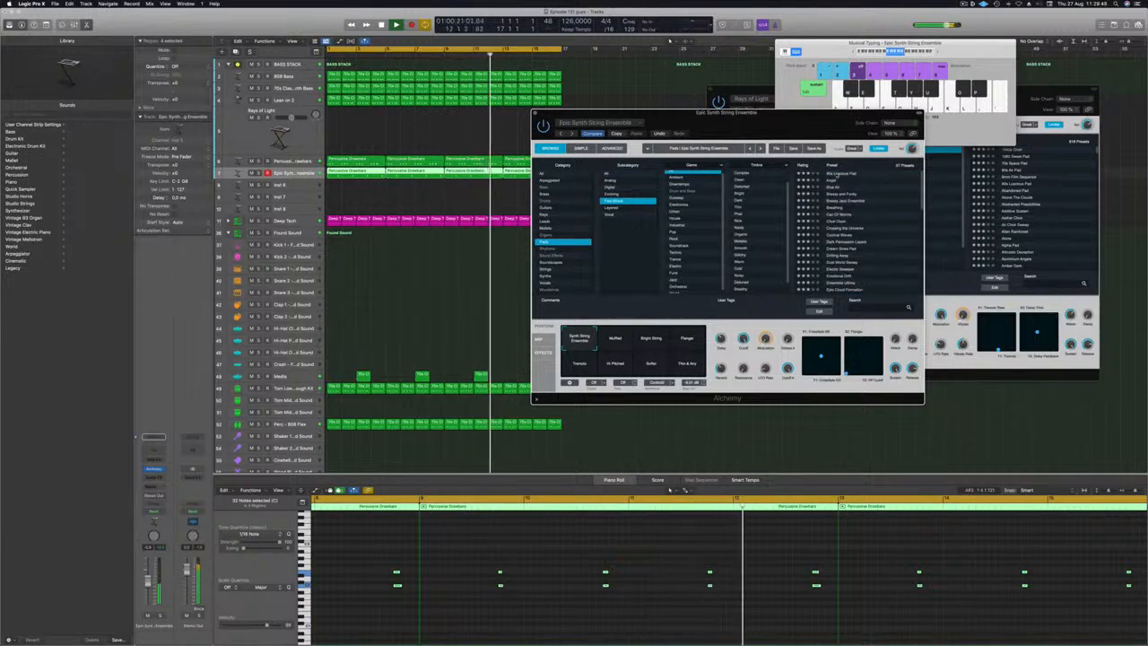
{"action": "left_click_drag", "start_coordinate": [771, 129], "coordinate": [794, 98]}
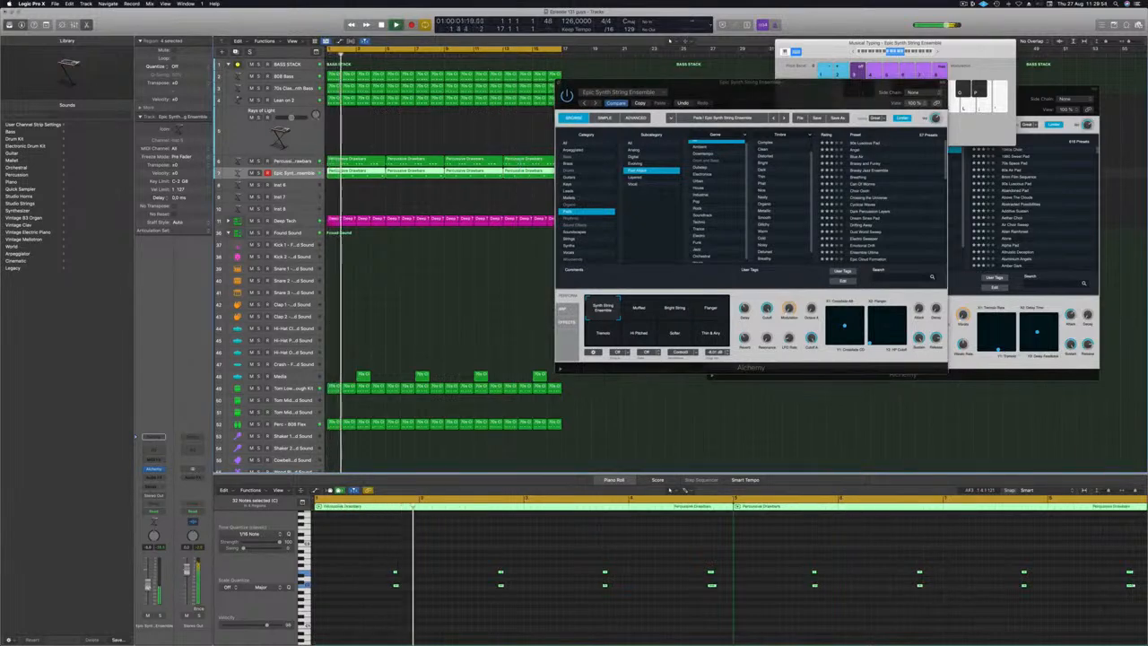
{"action": "left_click", "coordinate": [637, 309]}
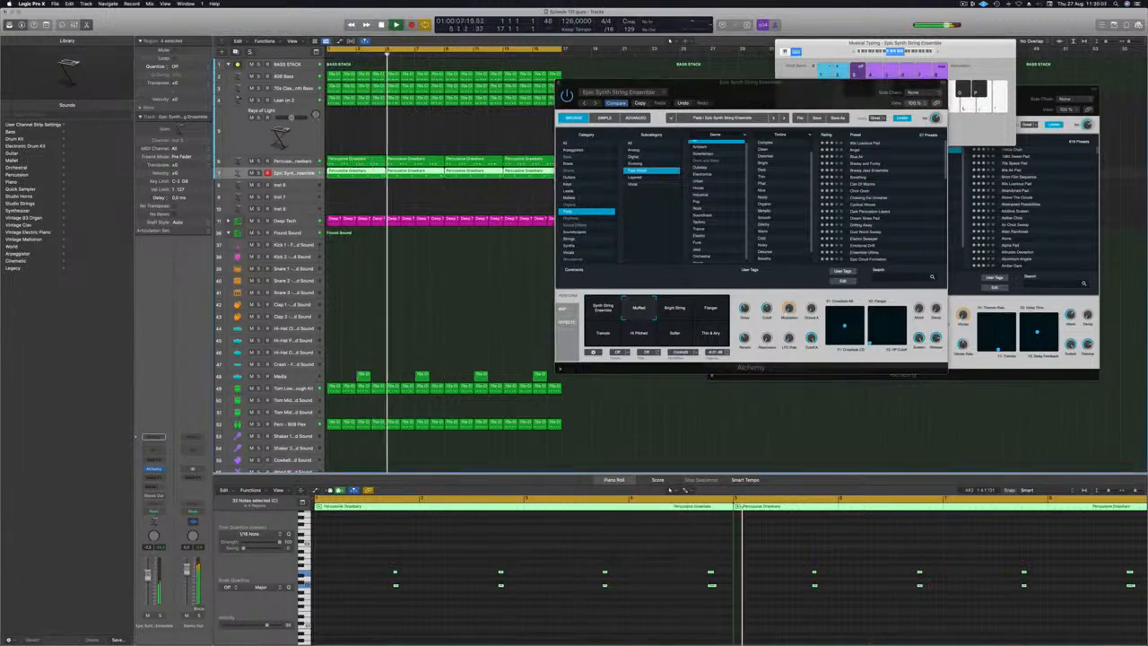
- Look over the part's notes in the piano roll and solo the Epic Synth String Ensemble track briefly to check its sound
{"action": "left_click", "coordinate": [357, 552]}
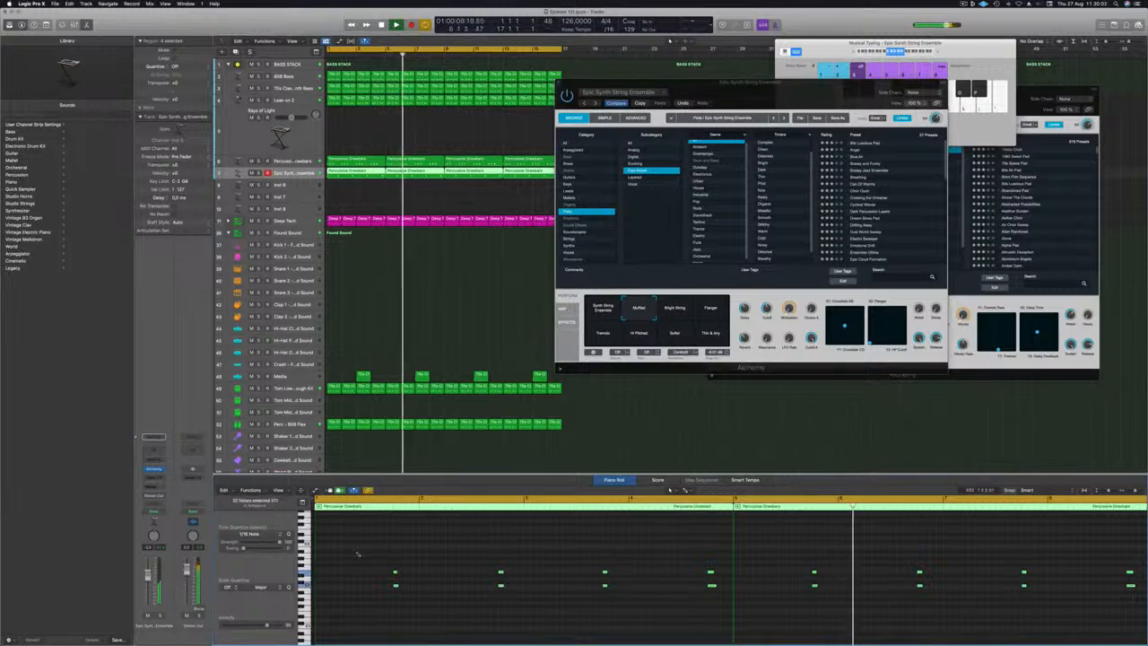
{"action": "scroll", "coordinate": [357, 553], "scroll_direction": "up", "scroll_amount": 5}
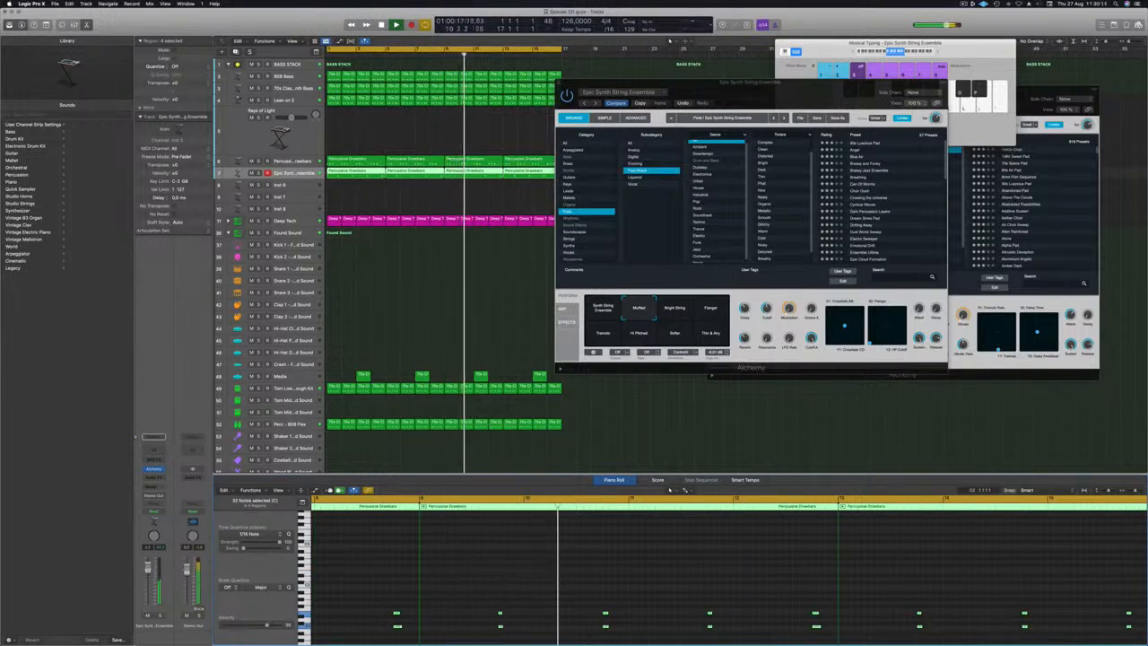
{"action": "left_click", "coordinate": [159, 615]}
{"action": "left_click", "coordinate": [159, 616]}
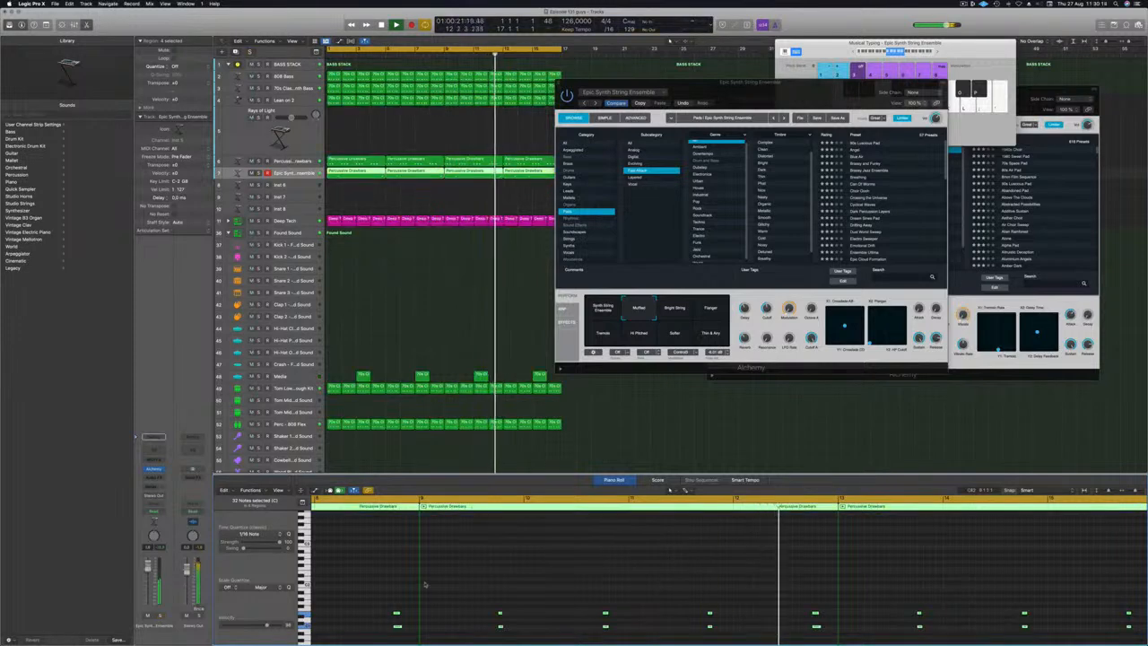
{"action": "scroll", "coordinate": [425, 585], "scroll_direction": "down", "scroll_amount": 3}
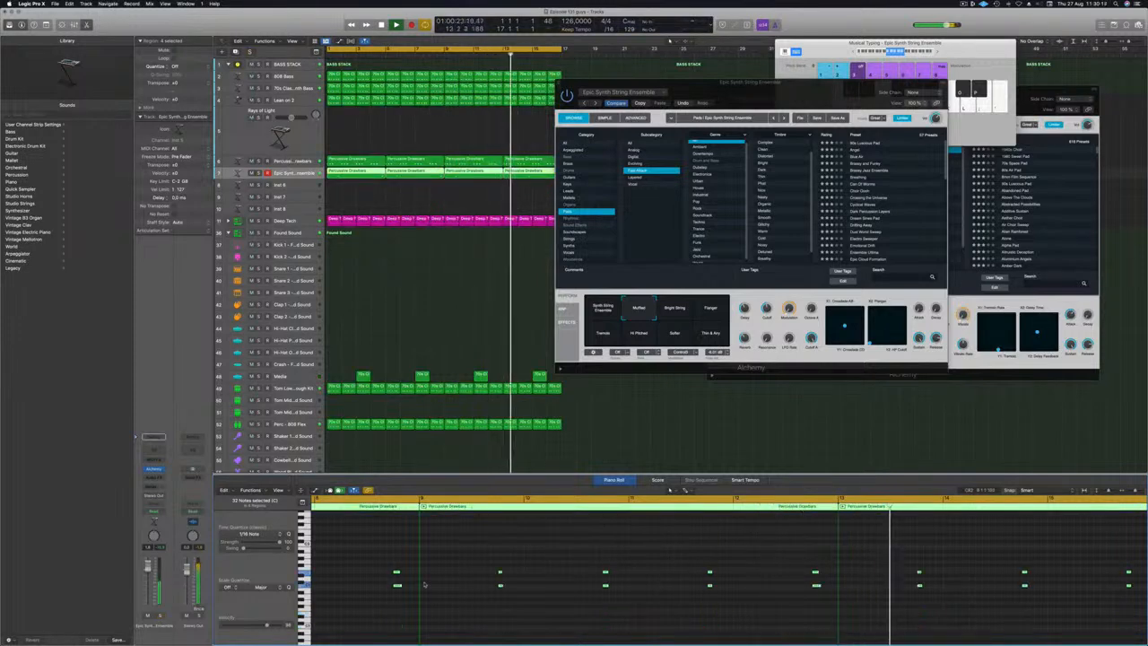
- Compare the Bright String, Thin & Airy and Softer variations of Epic Synth String Ensemble and return to Muffled
{"action": "left_click", "coordinate": [656, 316]}
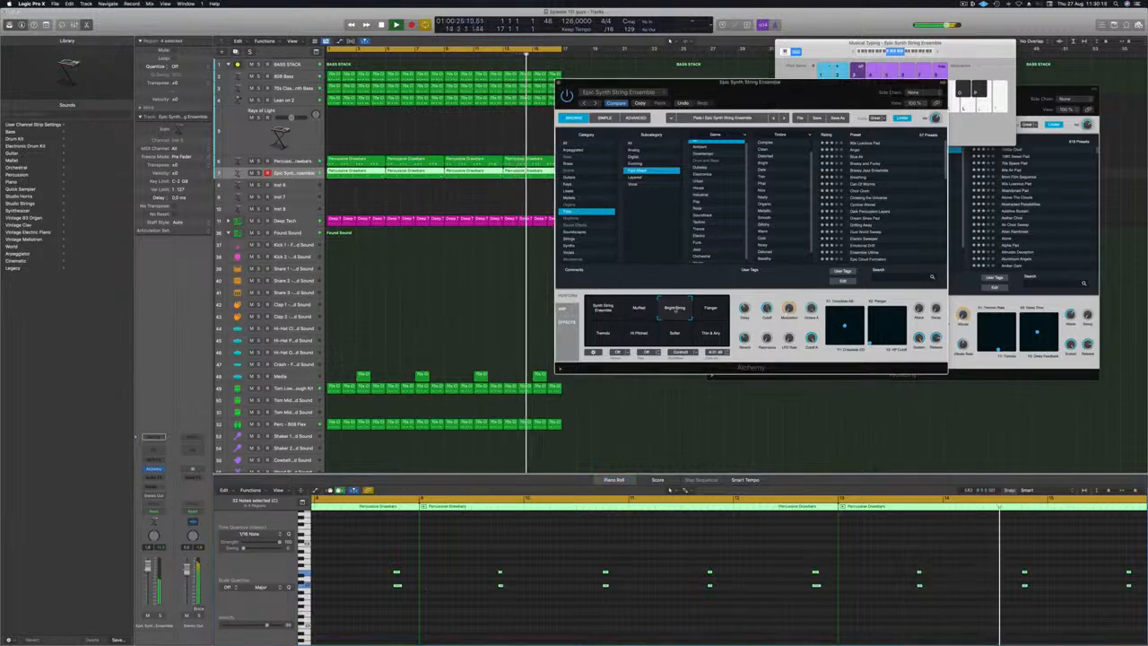
{"action": "left_click", "coordinate": [709, 333]}
{"action": "left_click", "coordinate": [674, 334]}
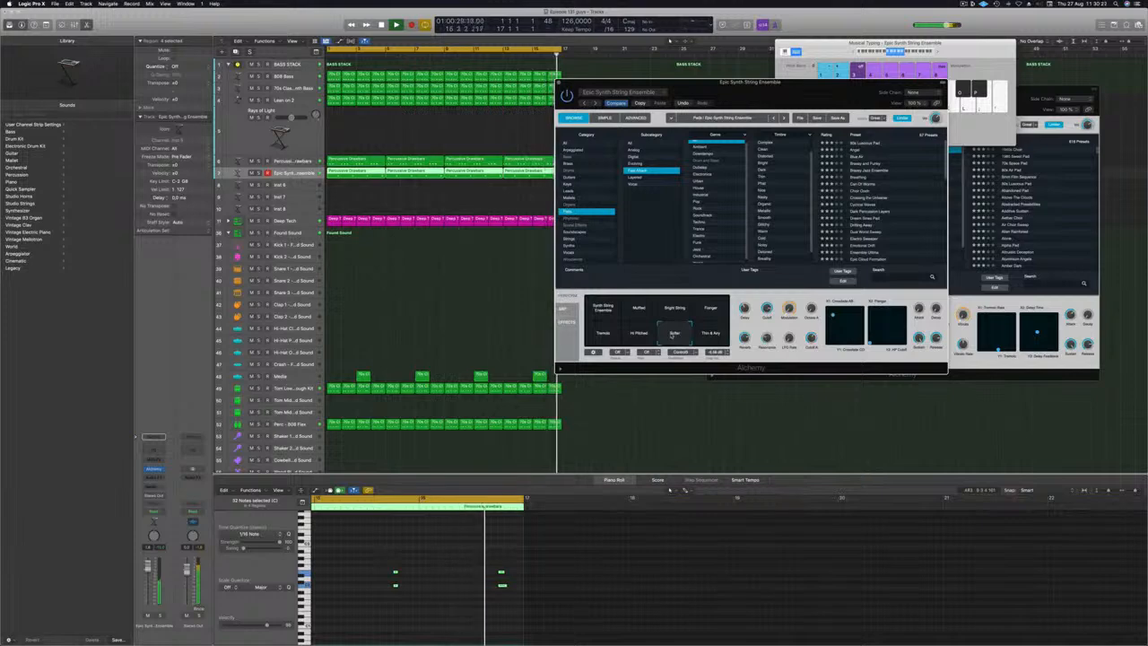
{"action": "left_click", "coordinate": [638, 308]}
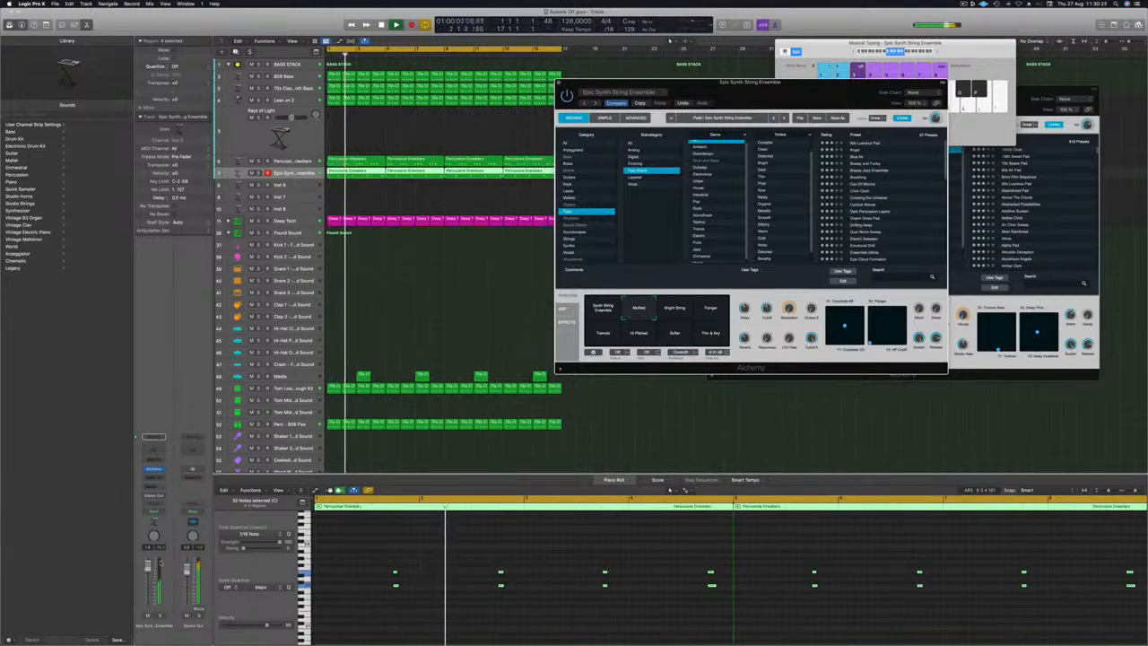
- Add a Channel EQ to the Epic Synth String Ensemble track with its low cut at 238 Hz and close its plug-in windows
{"action": "left_click", "coordinate": [153, 451]}
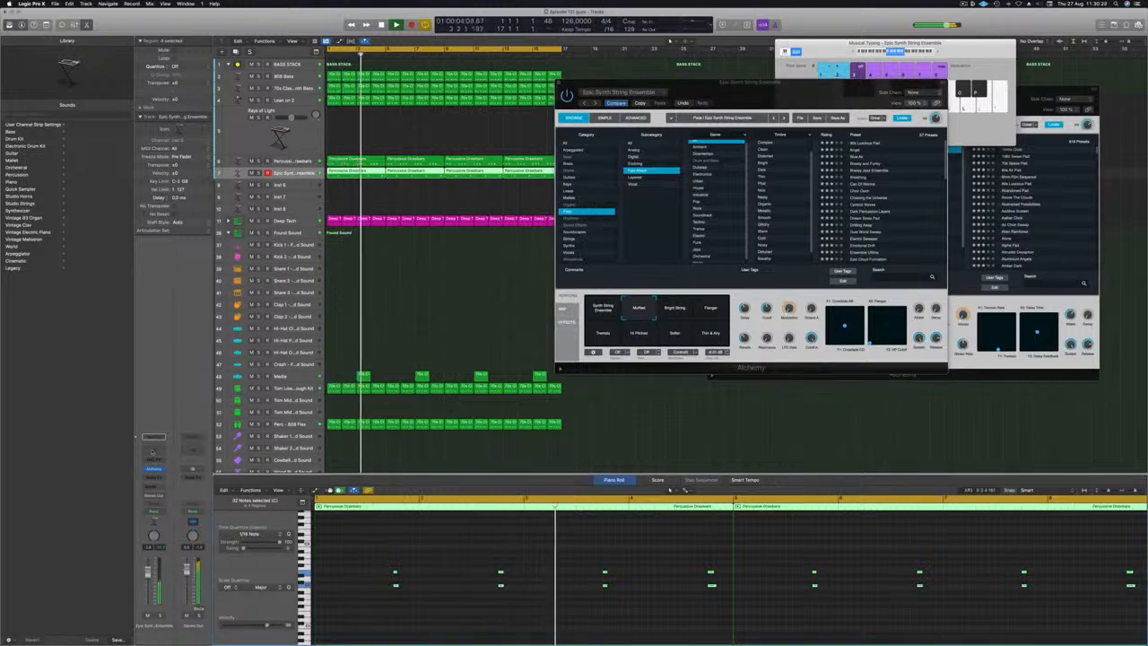
{"action": "left_click", "coordinate": [399, 133]}
{"action": "left_click_drag", "start_coordinate": [393, 251], "coordinate": [582, 216]}
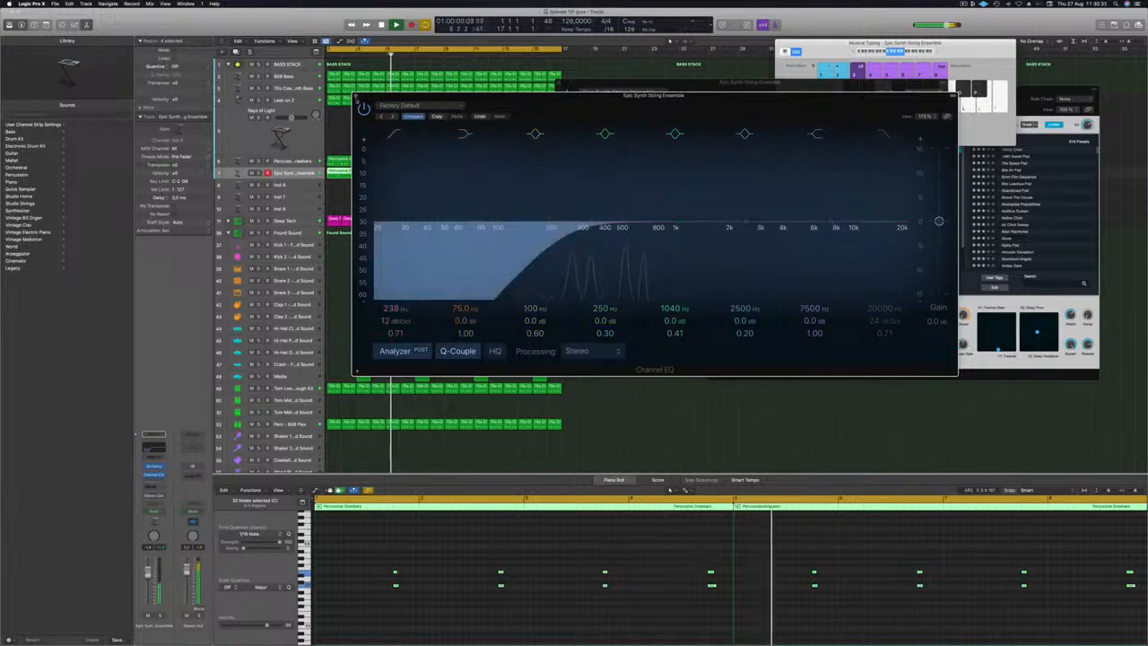
{"action": "left_click", "coordinate": [356, 96]}
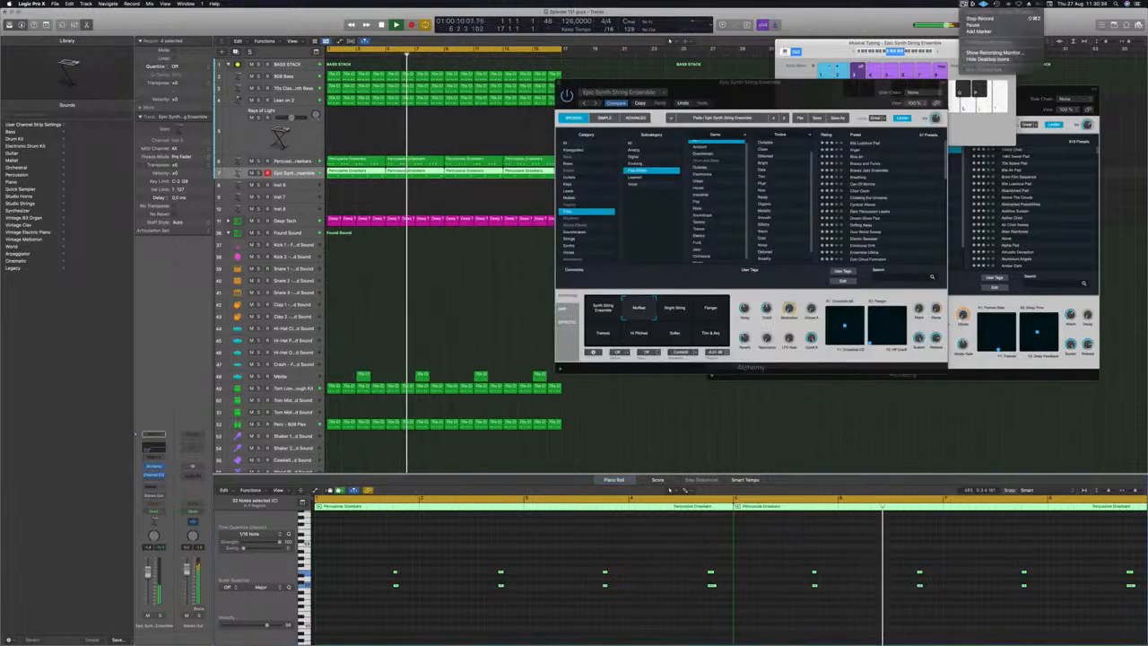
{"action": "left_click_drag", "start_coordinate": [756, 100], "coordinate": [702, 108]}
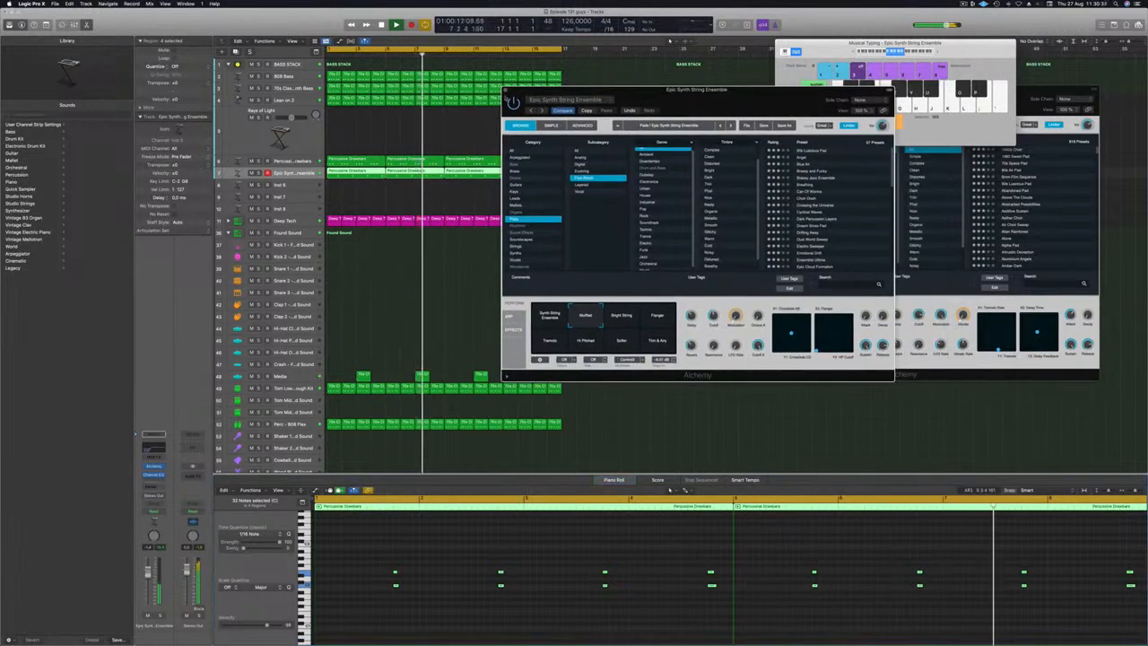
{"action": "left_click", "coordinate": [505, 91]}
- Delete the second and fourth regions on the Media track in the Found Sound stack
{"action": "left_click", "coordinate": [400, 334]}
{"action": "key", "text": "Return"}
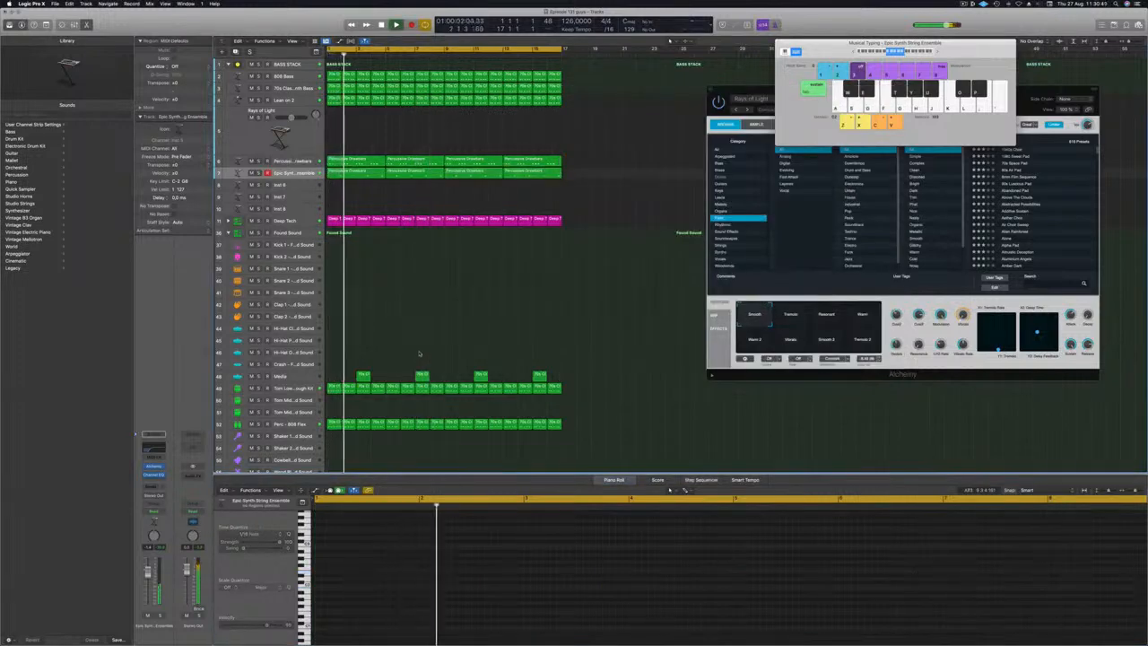
{"action": "left_click_drag", "start_coordinate": [427, 374], "coordinate": [431, 377]}
{"action": "key", "text": "Delete"}
{"action": "left_click_drag", "start_coordinate": [523, 349], "coordinate": [563, 380]}
{"action": "key", "text": "Delete"}
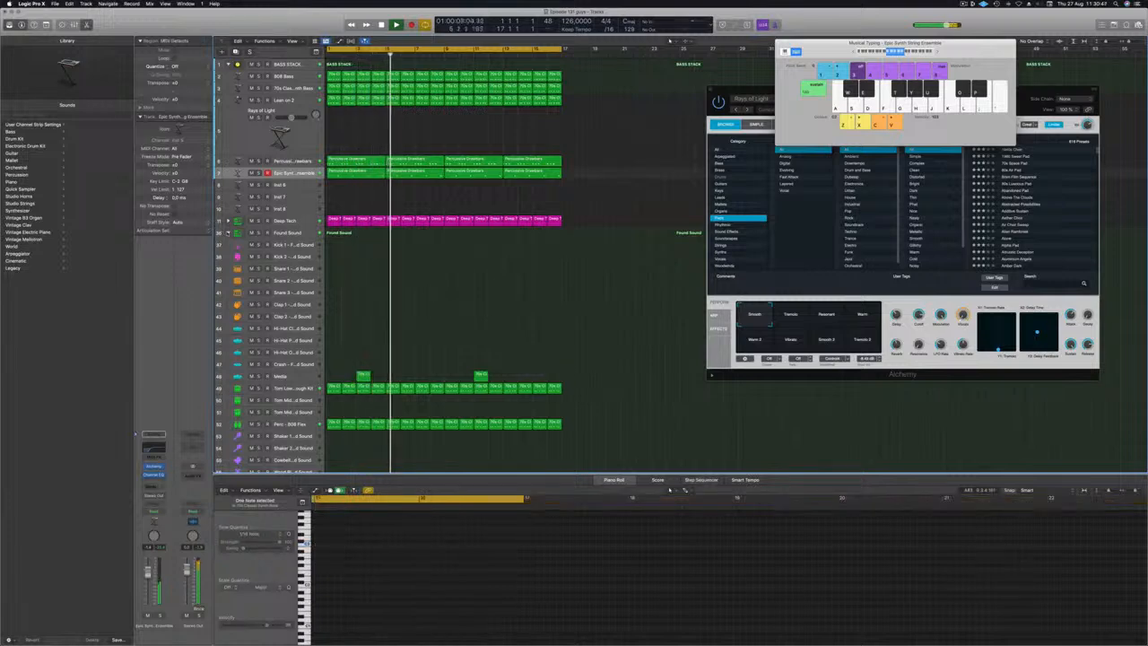
- Collapse the Found Sound track stack and enlarge the track height in the arrangement
{"action": "left_click", "coordinate": [229, 234]}
{"action": "key", "text": "super+Down"}
{"action": "key", "text": "super+Down"}
{"action": "key", "text": "super+Down"}
{"action": "key", "text": "super+Down"}
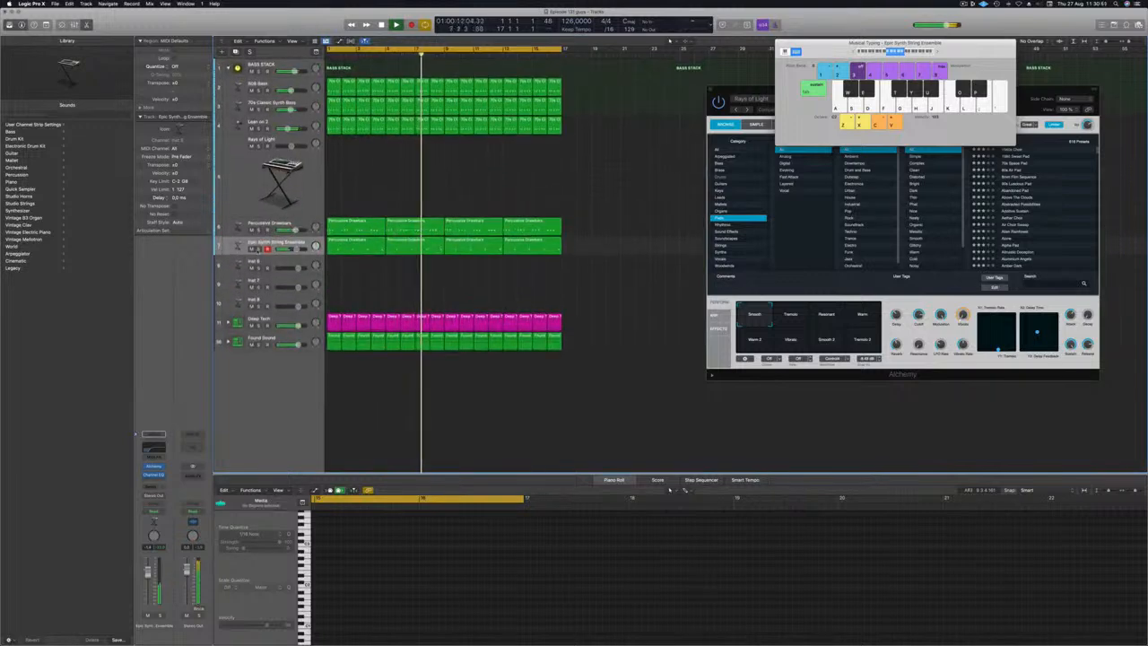
- Solo the Epic Synth String Ensemble track briefly and look over its notes and Alchemy settings
{"action": "key", "text": "s"}
{"action": "left_click", "coordinate": [259, 250]}
{"action": "left_click", "coordinate": [239, 248]}
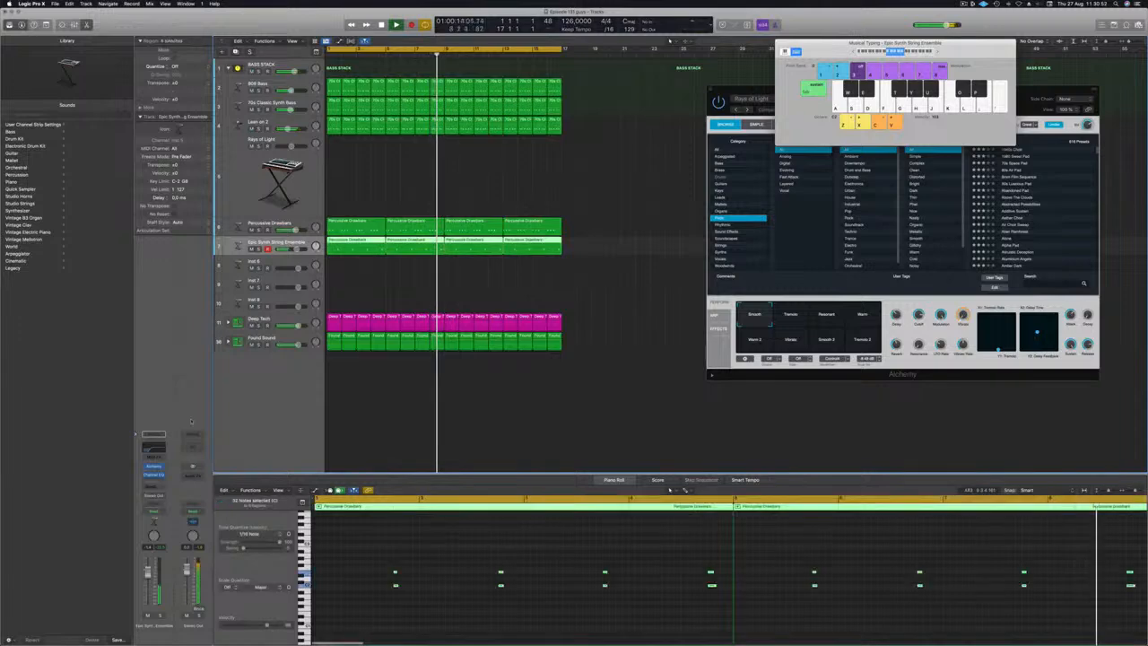
{"action": "left_click", "coordinate": [155, 467]}
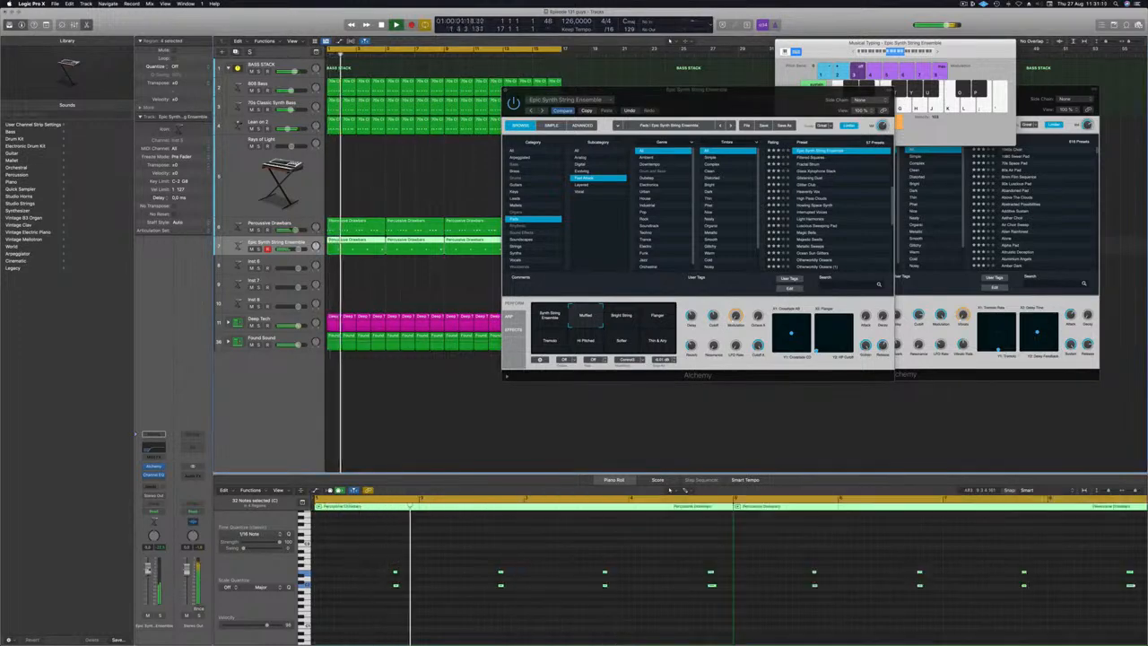
{"action": "left_click", "coordinate": [506, 90]}
- Add a Channel EQ to the Percussive Drawbars track and roll off its low end with the low-cut band
{"action": "scroll", "coordinate": [419, 186], "scroll_direction": "left", "scroll_amount": 3}
{"action": "scroll", "coordinate": [407, 181], "scroll_direction": "down", "scroll_amount": 3}
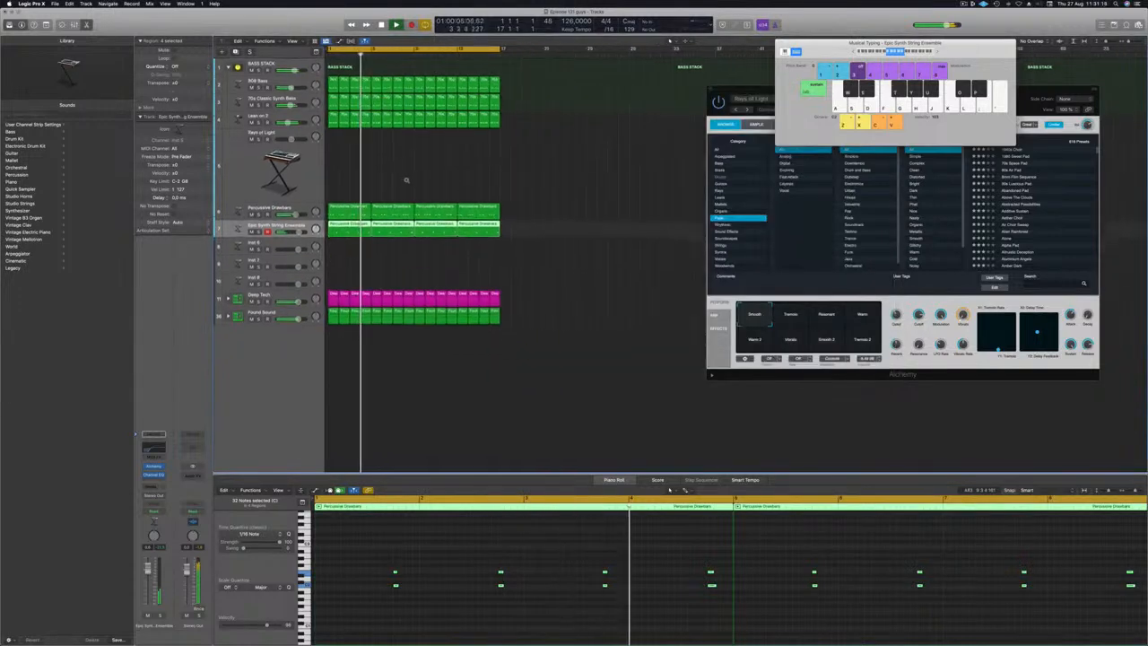
{"action": "scroll", "coordinate": [406, 178], "scroll_direction": "down", "scroll_amount": 4}
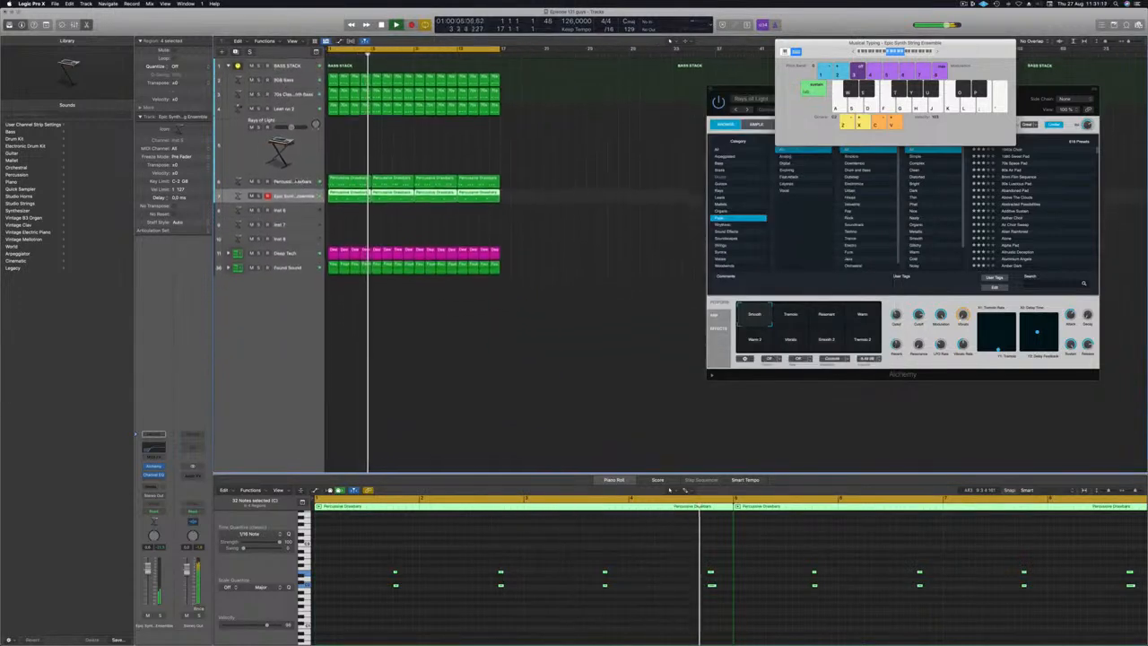
{"action": "left_click", "coordinate": [292, 180]}
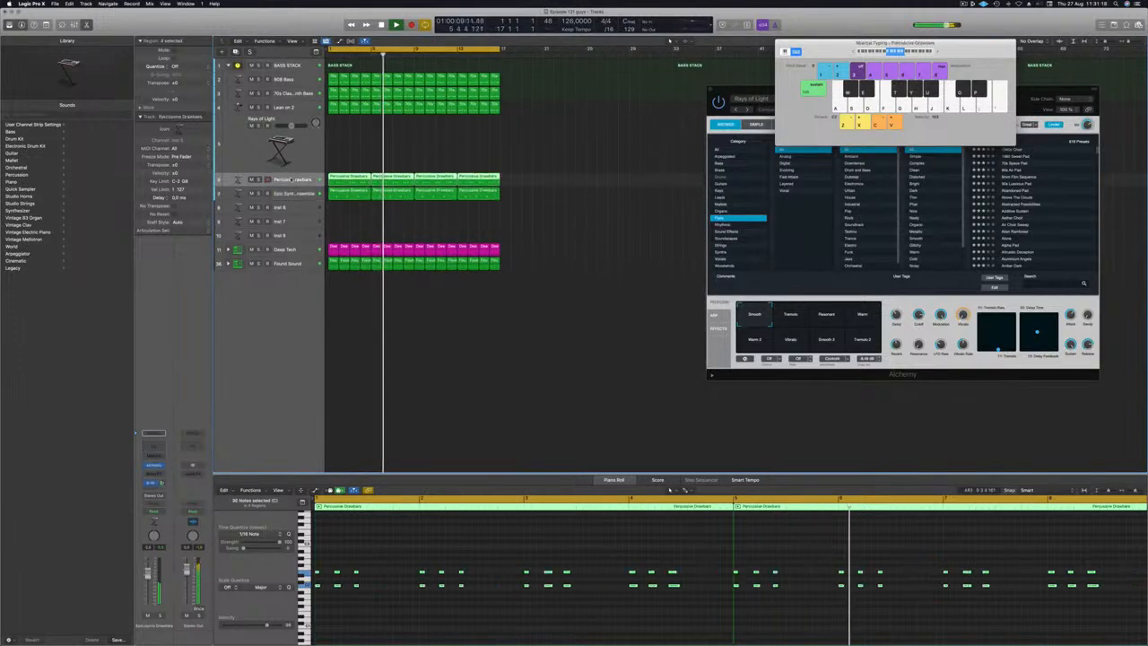
{"action": "left_click", "coordinate": [153, 446]}
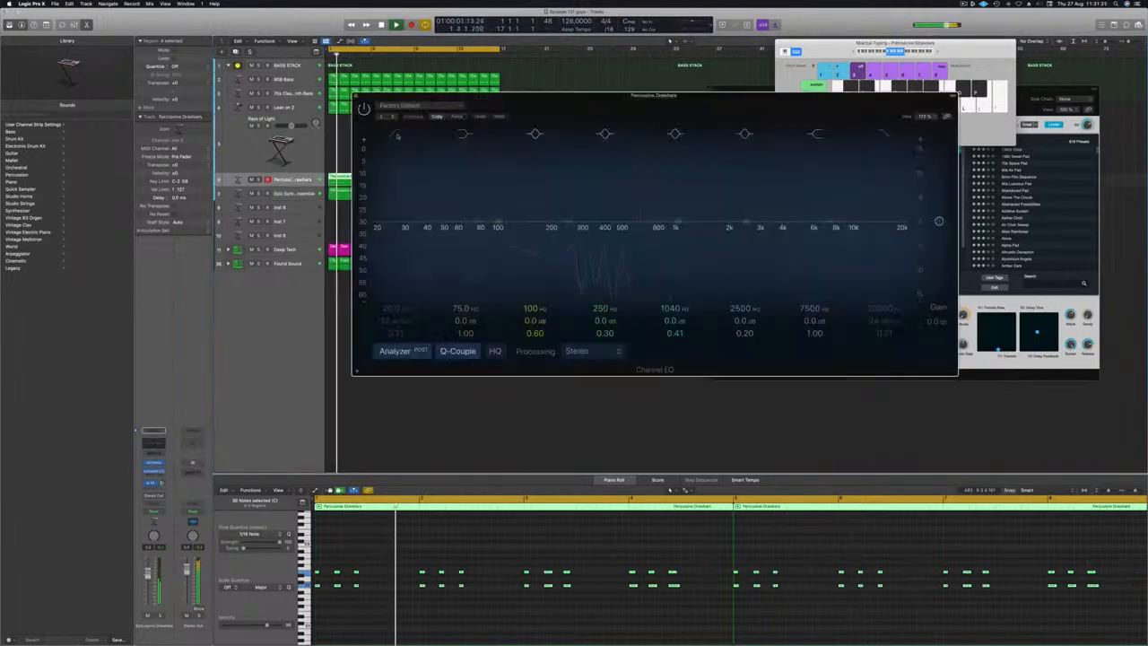
{"action": "left_click", "coordinate": [393, 134]}
{"action": "left_click_drag", "start_coordinate": [404, 214], "coordinate": [588, 212]}
{"action": "key", "text": "super+w"}
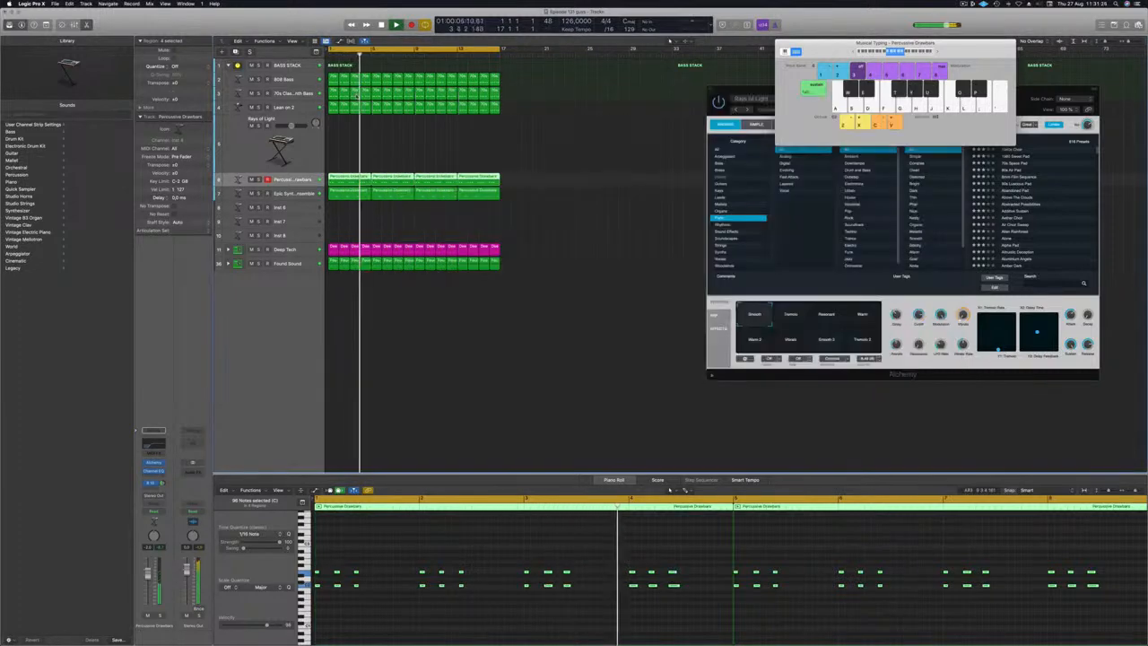
{"action": "left_click", "coordinate": [432, 158]}
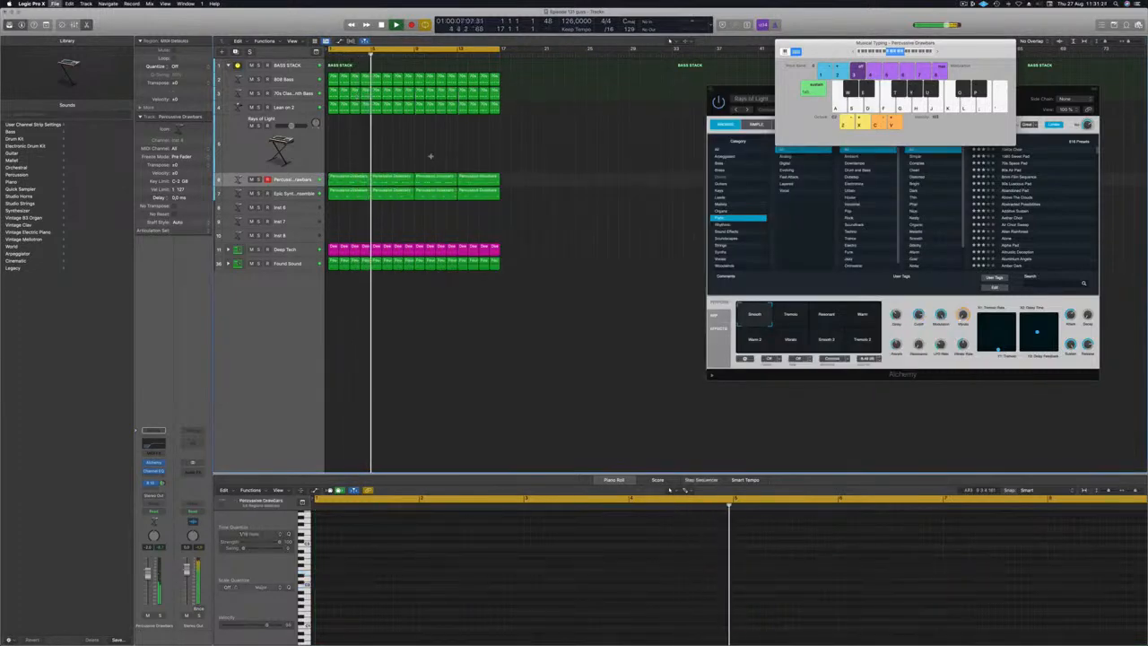
- Load the 80s Synth Pop Lead preset from the Leads category on the Rays of Light track and adjust its first bus send level
{"action": "scroll", "coordinate": [431, 159], "scroll_direction": "up", "scroll_amount": 5}
{"action": "scroll", "coordinate": [404, 162], "scroll_direction": "up", "scroll_amount": 2}
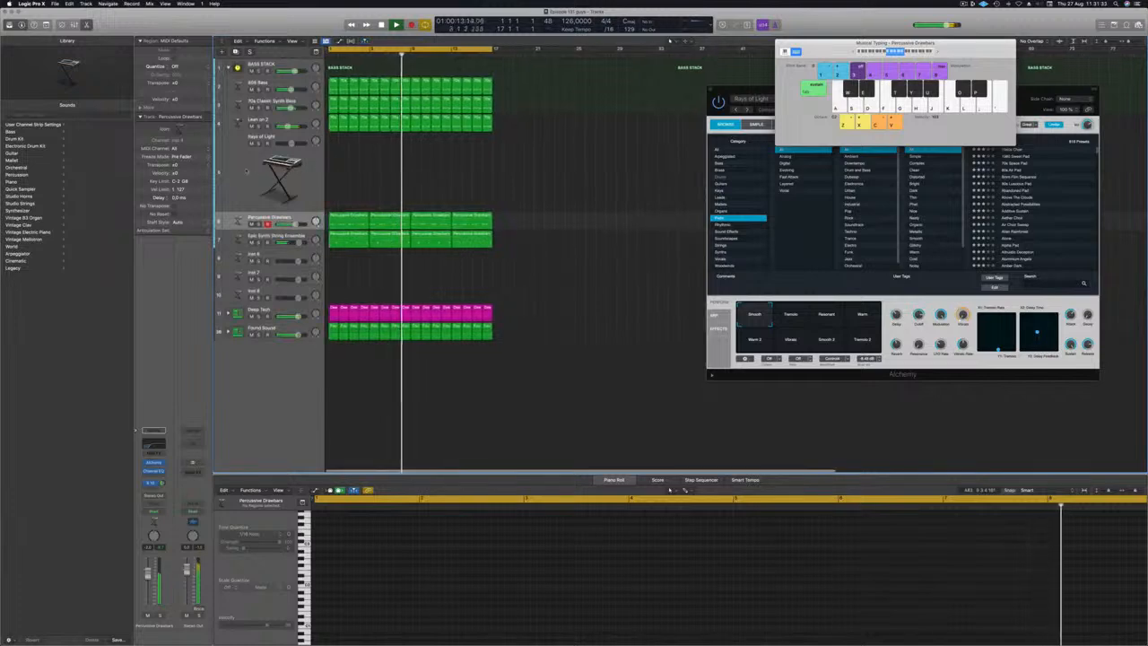
{"action": "left_click", "coordinate": [256, 170]}
{"action": "key", "text": "Return"}
{"action": "left_click_drag", "start_coordinate": [742, 93], "coordinate": [617, 160]}
{"action": "left_click_drag", "start_coordinate": [754, 156], "coordinate": [712, 158]}
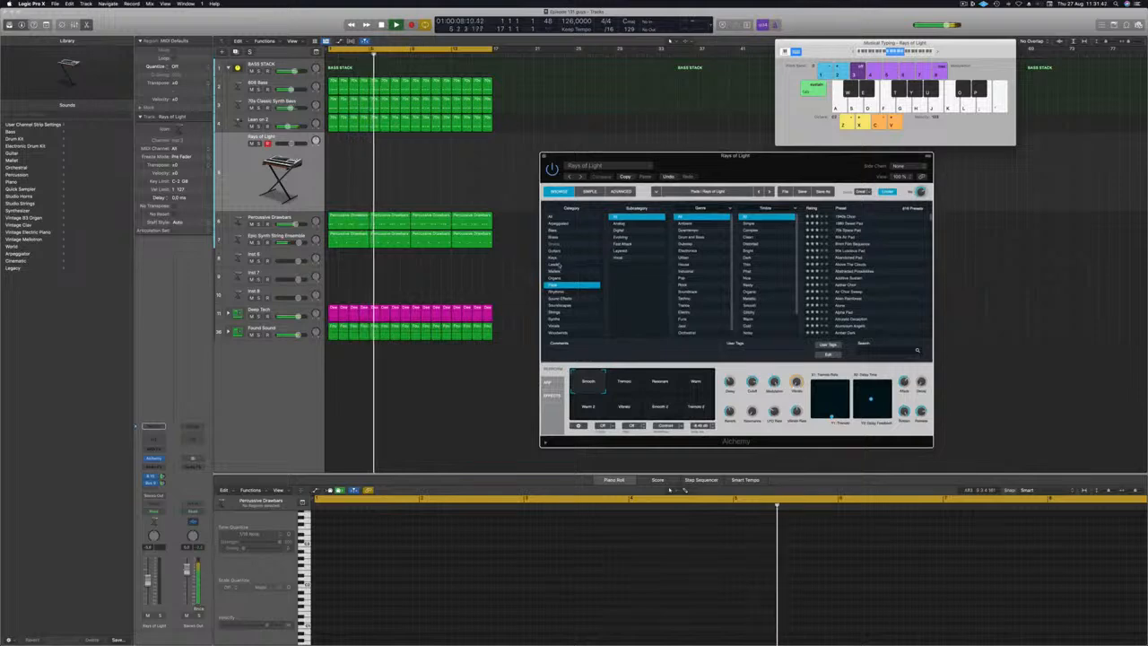
{"action": "left_click", "coordinate": [558, 265]}
{"action": "left_click", "coordinate": [852, 251]}
{"action": "left_click", "coordinate": [273, 138]}
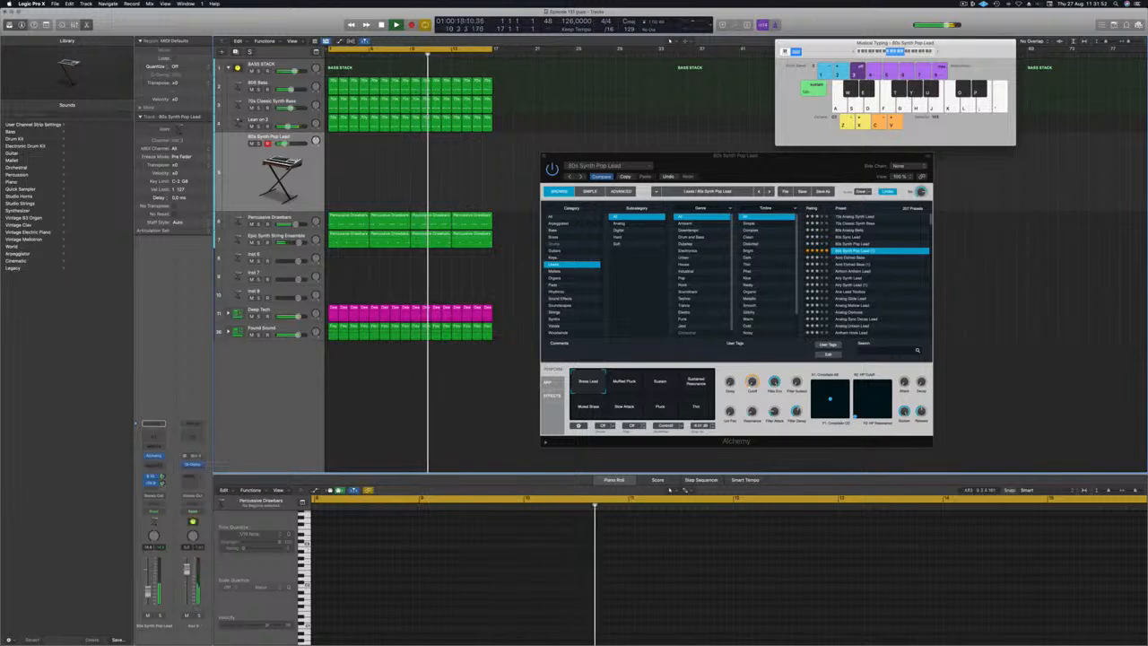
{"action": "left_click_drag", "start_coordinate": [162, 476], "coordinate": [163, 484]}
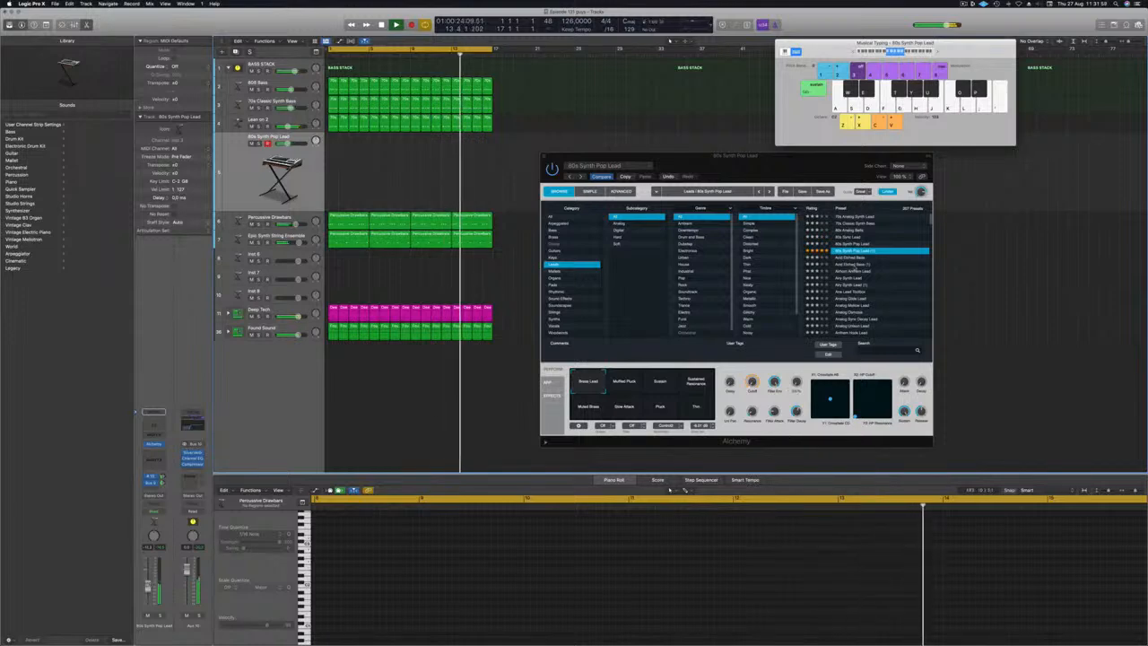
- Rearrange the Musical Typing and Alchemy windows and audition the Acid Etched Bass, Airy Synth Lead and Analog Sync Decay Lead presets
{"action": "left_click_drag", "start_coordinate": [807, 174], "coordinate": [824, 170]}
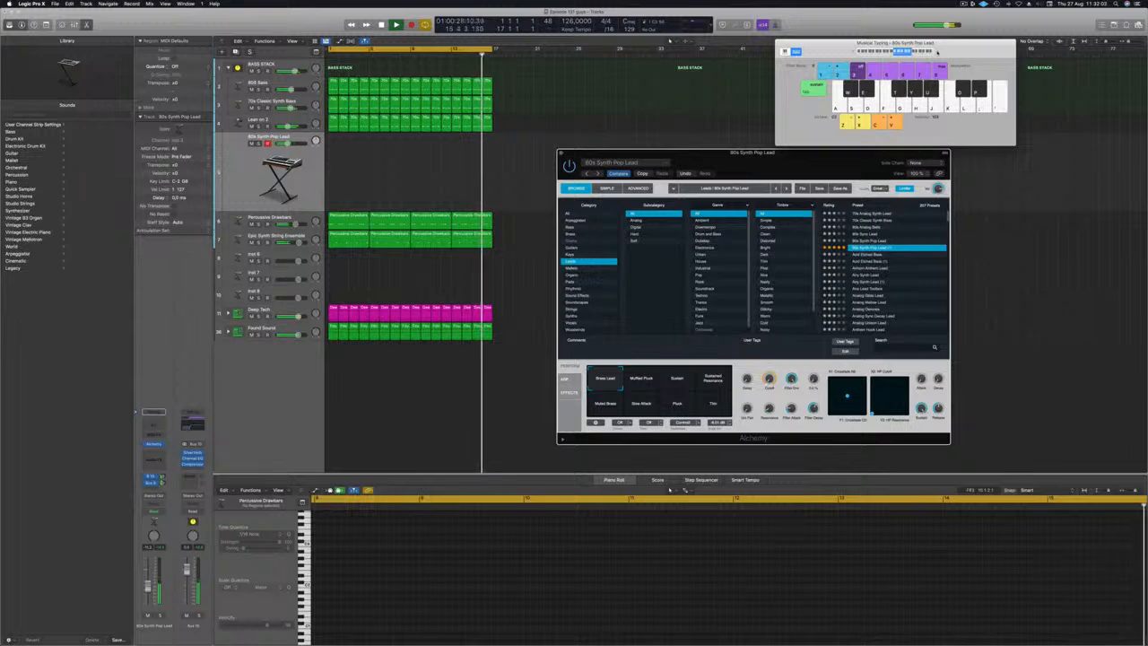
{"action": "left_click_drag", "start_coordinate": [954, 51], "coordinate": [973, 54]}
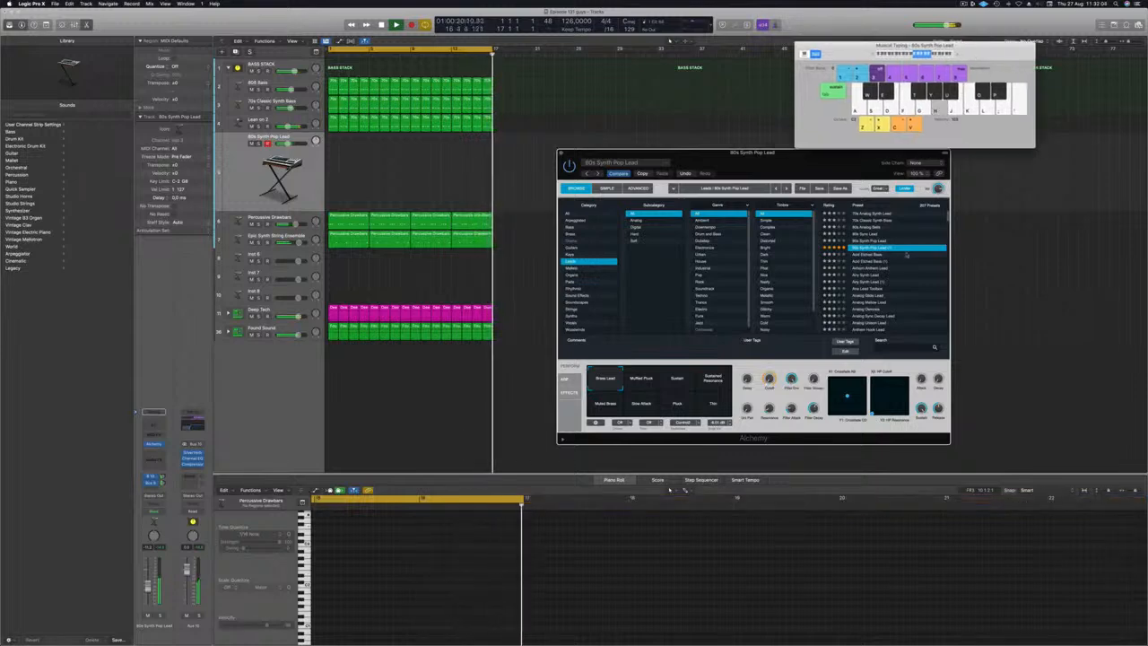
{"action": "left_click_drag", "start_coordinate": [873, 164], "coordinate": [885, 103]}
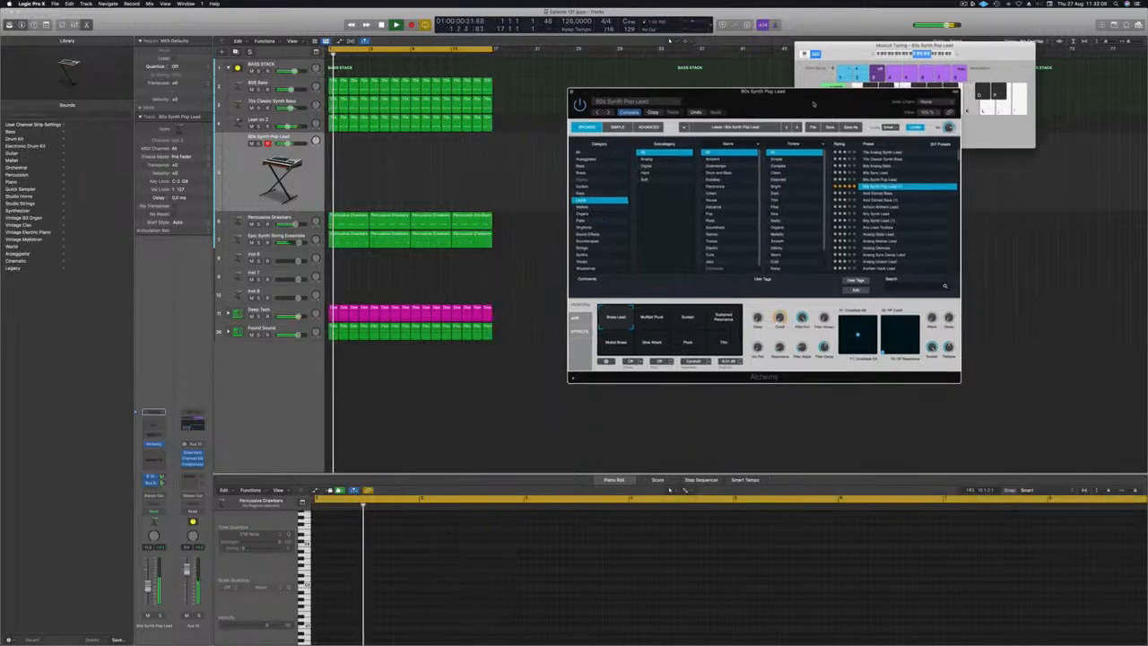
{"action": "left_click", "coordinate": [873, 194]}
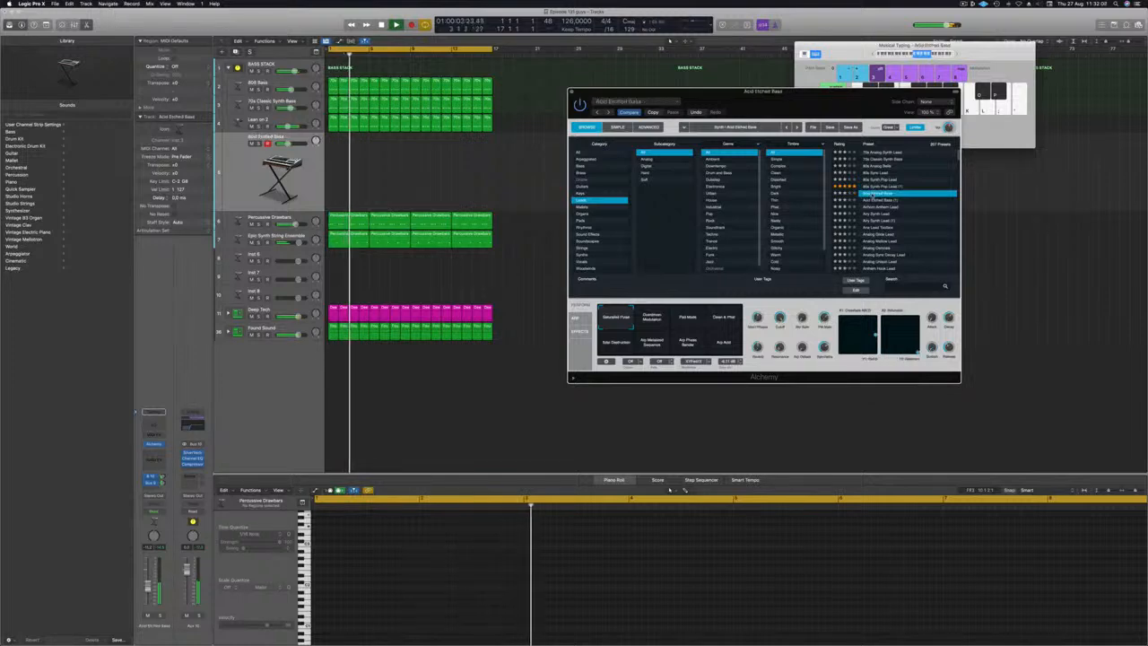
{"action": "left_click", "coordinate": [872, 215]}
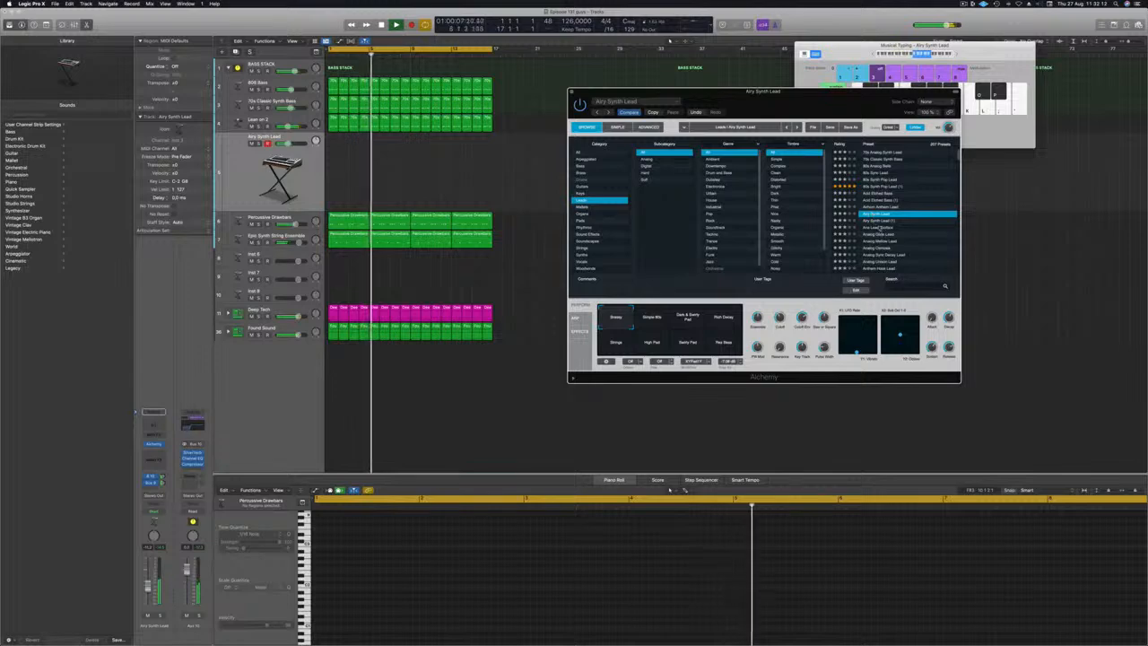
{"action": "scroll", "coordinate": [875, 220], "scroll_direction": "down", "scroll_amount": 3}
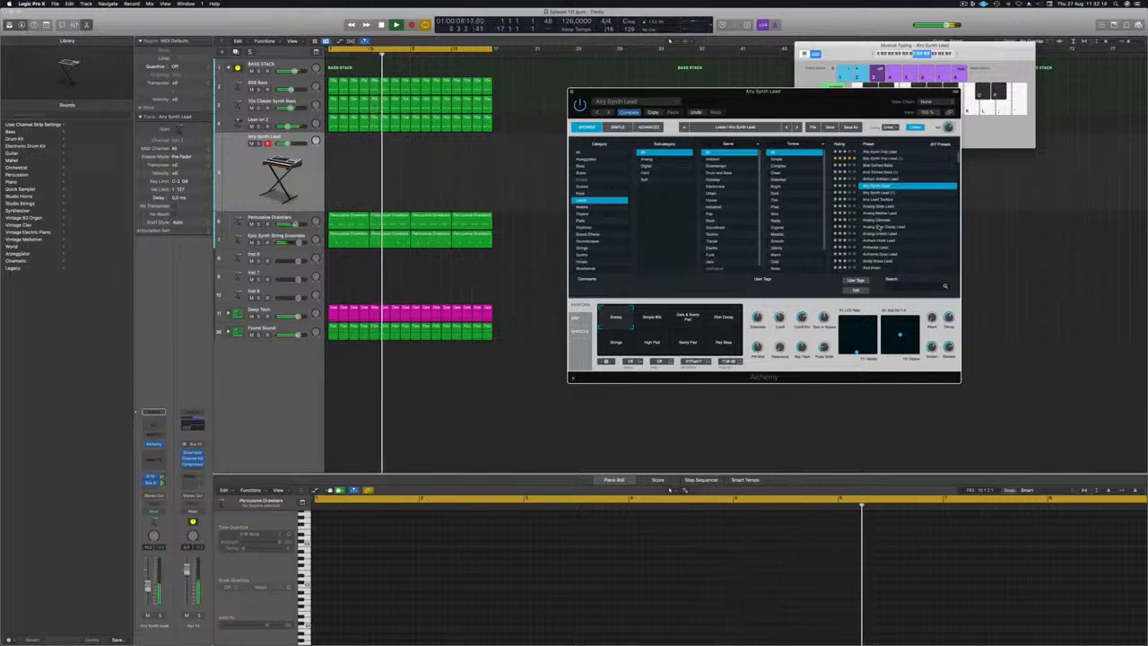
{"action": "left_click", "coordinate": [879, 228]}
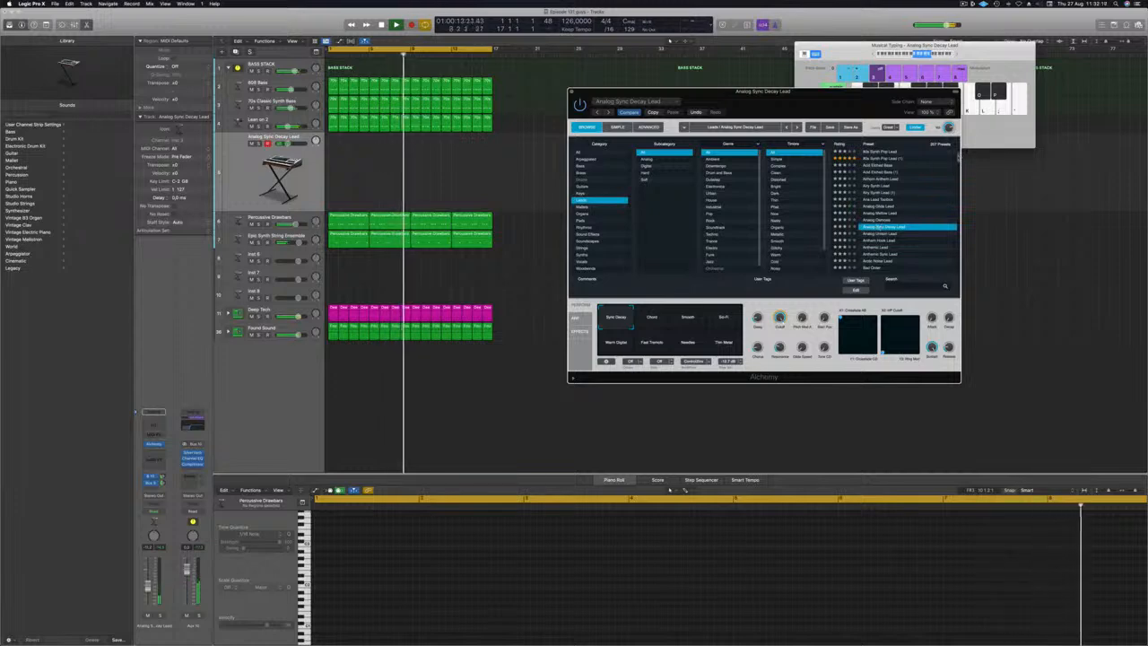
- Browse further through the Leads presets and audition Les Inferno, Luminous Chaos and Luminous Analog Lead
{"action": "scroll", "coordinate": [892, 211], "scroll_direction": "down", "scroll_amount": 15}
{"action": "scroll", "coordinate": [884, 211], "scroll_direction": "up", "scroll_amount": 4}
{"action": "scroll", "coordinate": [884, 211], "scroll_direction": "up", "scroll_amount": 6}
{"action": "scroll", "coordinate": [887, 211], "scroll_direction": "up", "scroll_amount": 8}
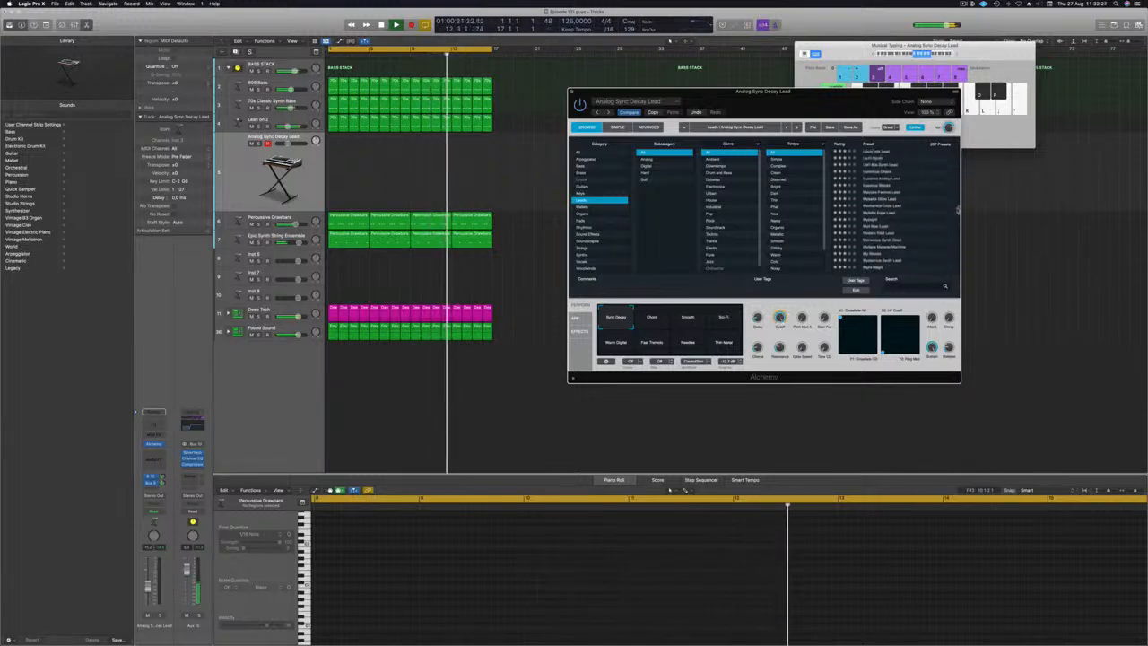
{"action": "scroll", "coordinate": [883, 211], "scroll_direction": "up", "scroll_amount": 3}
{"action": "scroll", "coordinate": [929, 217], "scroll_direction": "up", "scroll_amount": 1}
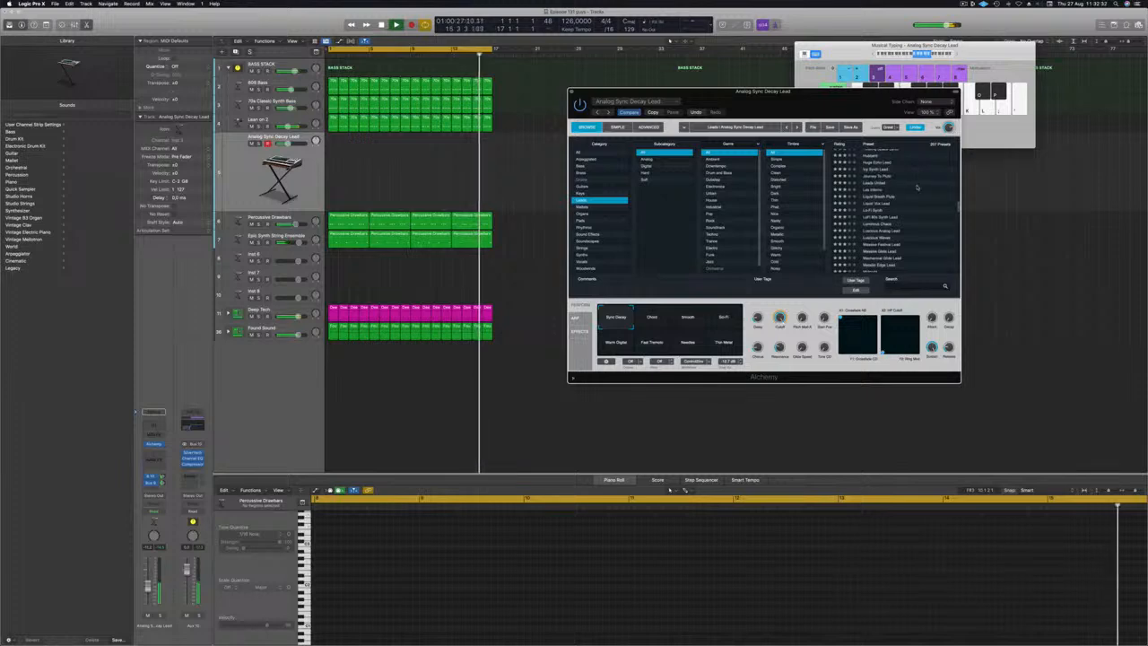
{"action": "left_click", "coordinate": [872, 191]}
{"action": "scroll", "coordinate": [879, 199], "scroll_direction": "down", "scroll_amount": 2}
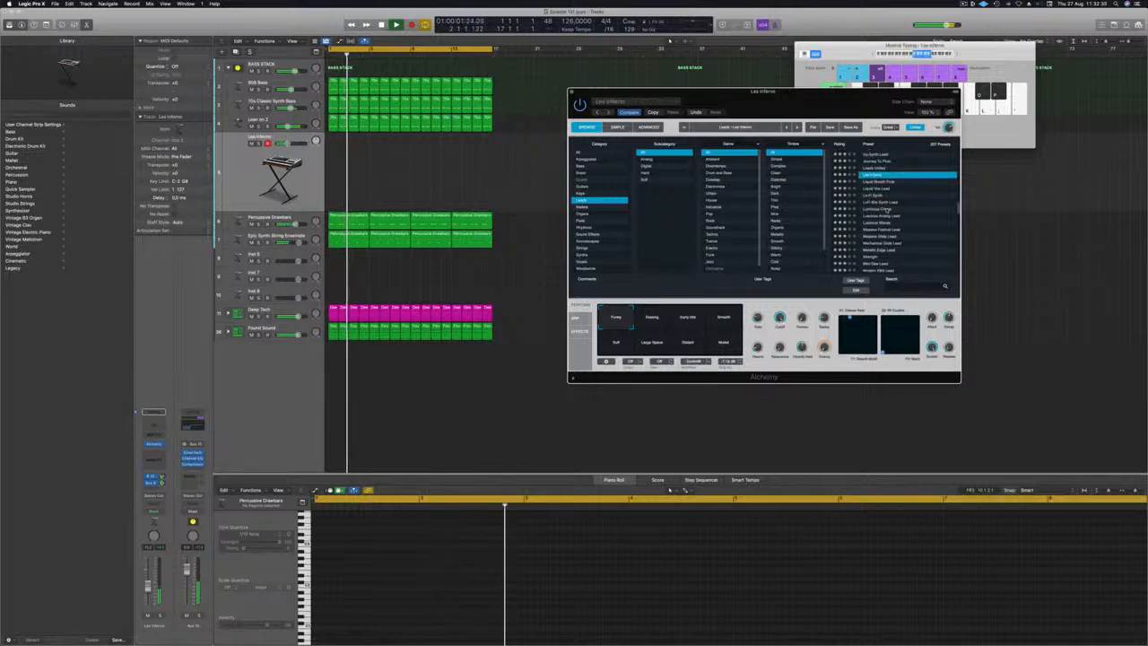
{"action": "left_click", "coordinate": [886, 209]}
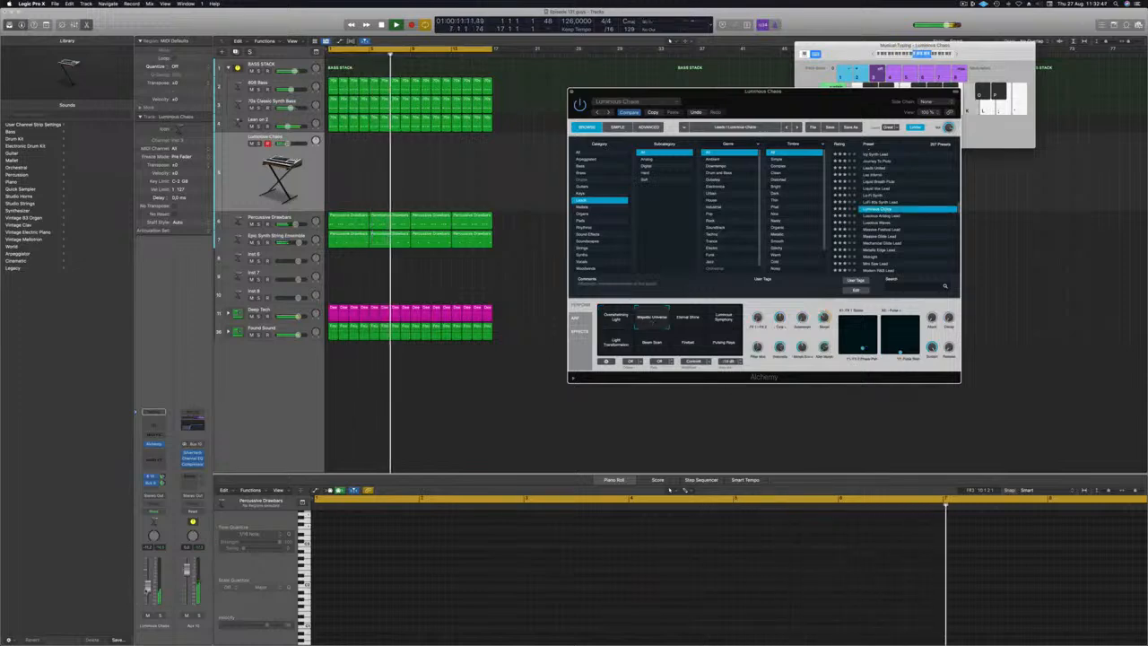
{"action": "left_click", "coordinate": [889, 219]}
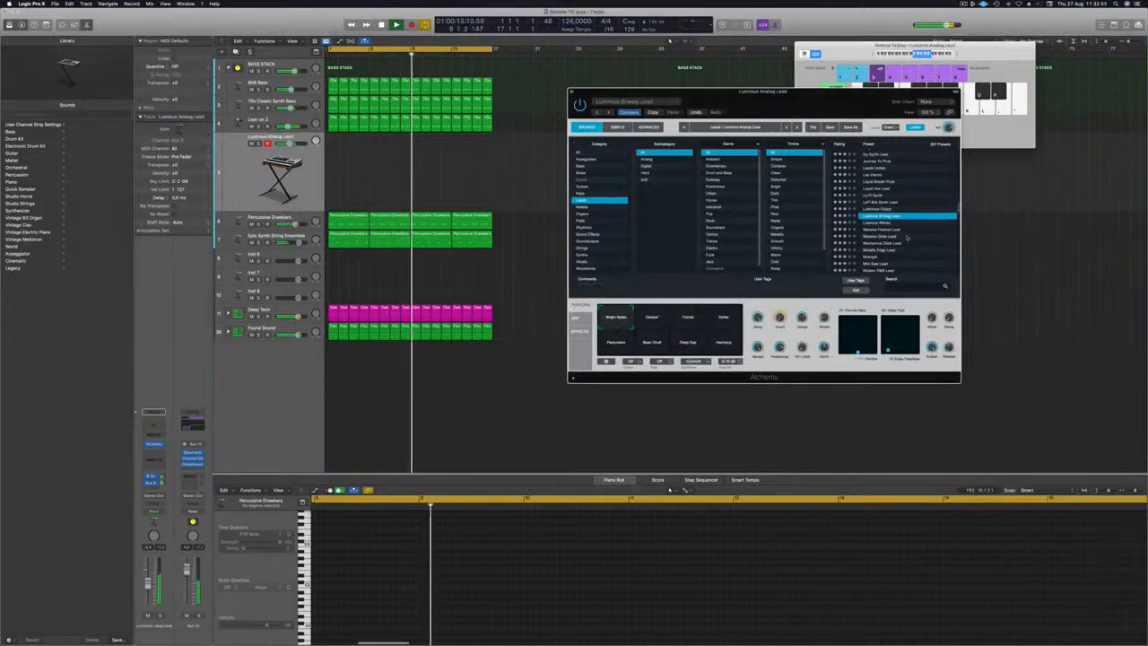
- Load the Midnight preset from the Leads category and bring the Musical Typing keyboard to the front
{"action": "scroll", "coordinate": [901, 228], "scroll_direction": "down", "scroll_amount": 2}
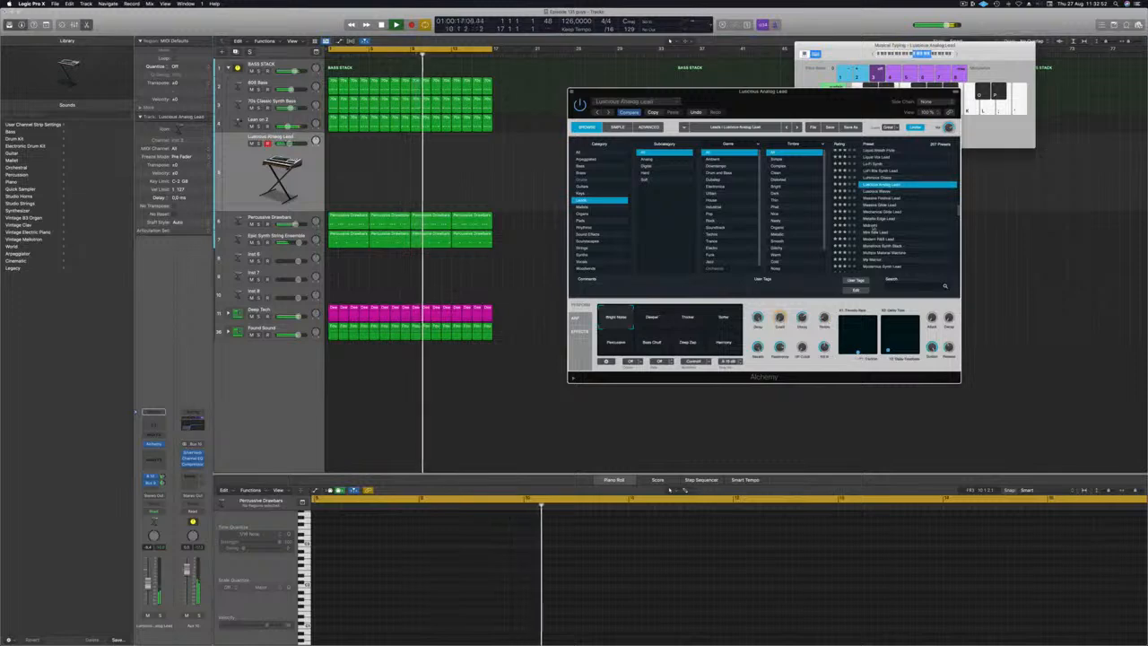
{"action": "left_click", "coordinate": [901, 225]}
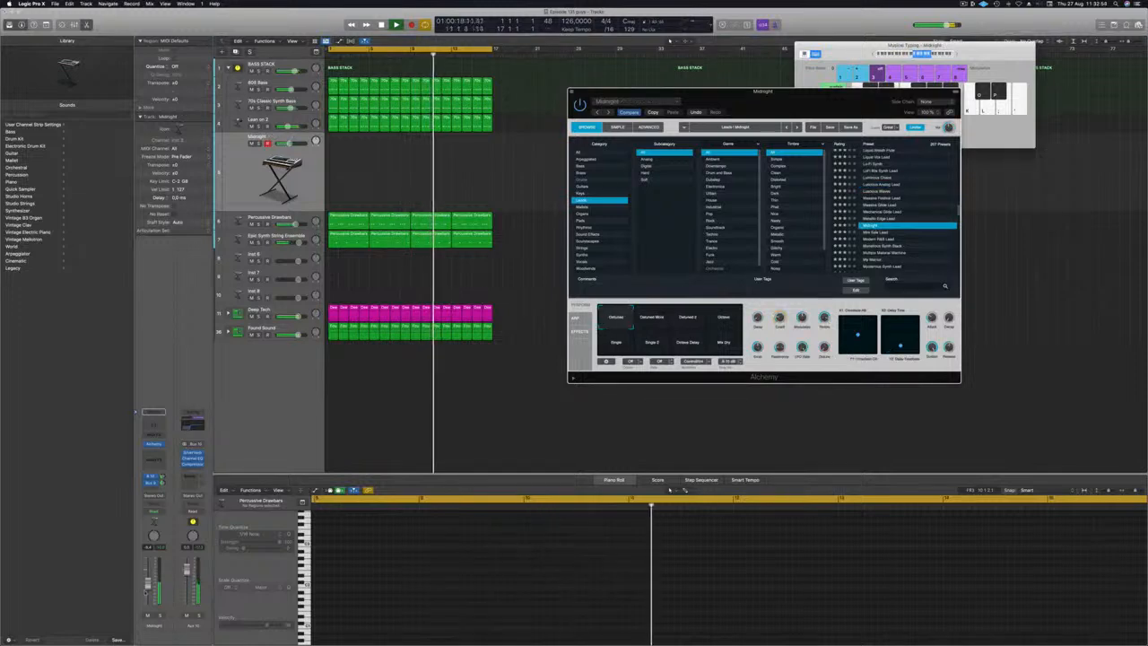
{"action": "left_click", "coordinate": [175, 568]}
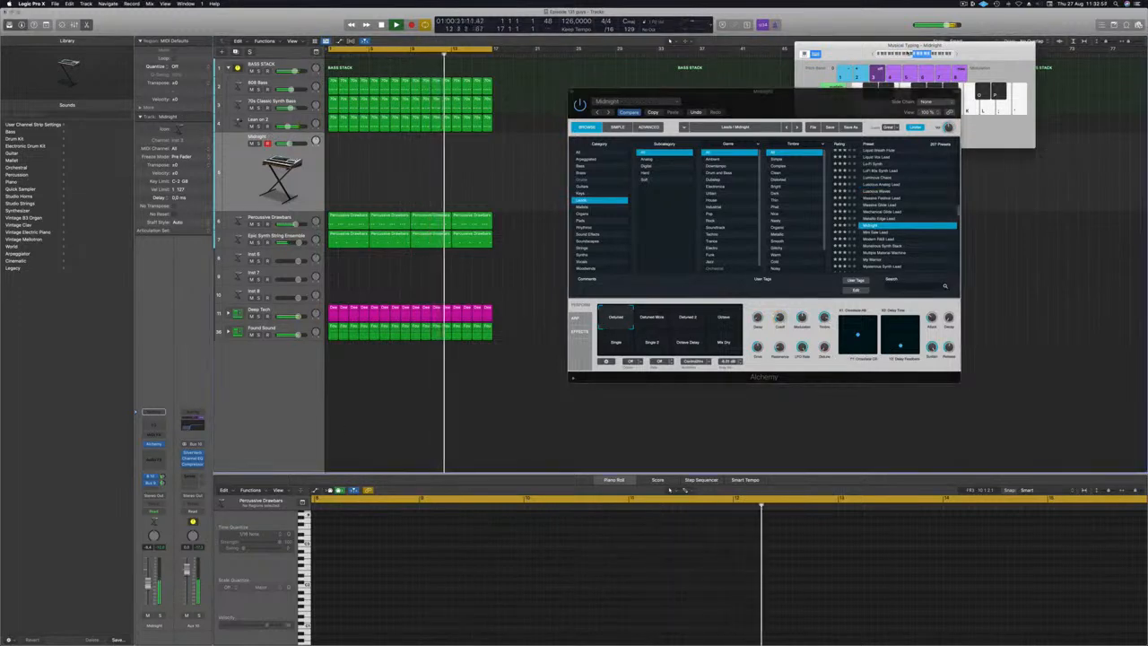
{"action": "left_click", "coordinate": [953, 56]}
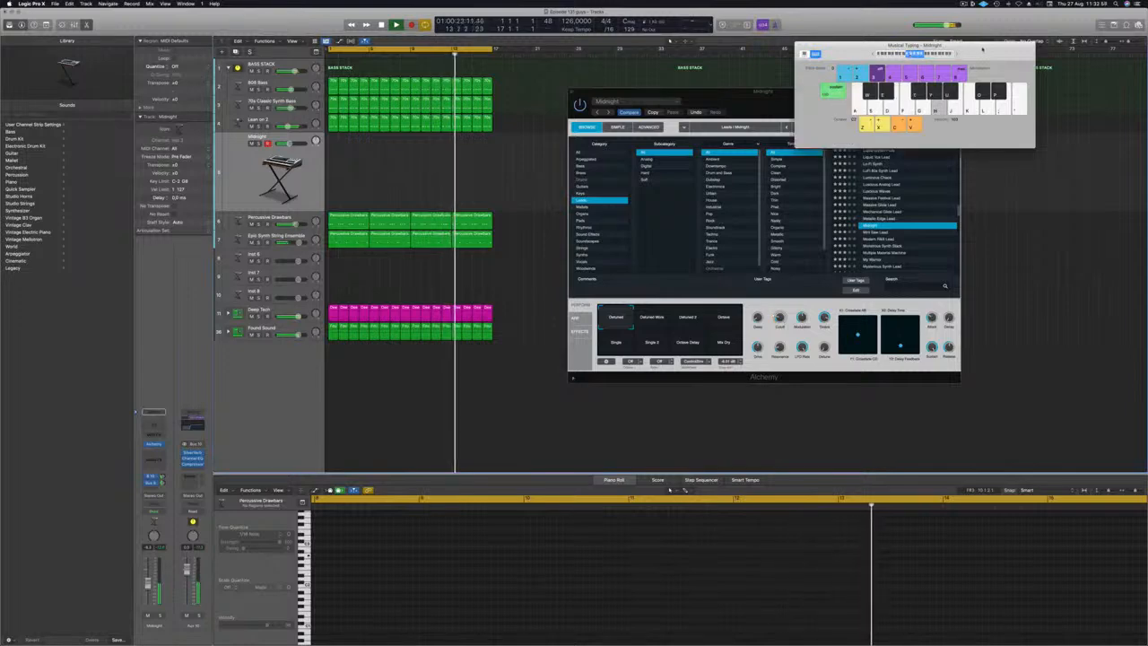
- Load the Monstrous Synth Stack preset and audition its Thick and No Bass performance variations over the loop
{"action": "scroll", "coordinate": [887, 223], "scroll_direction": "down", "scroll_amount": 2}
{"action": "left_click", "coordinate": [885, 222]}
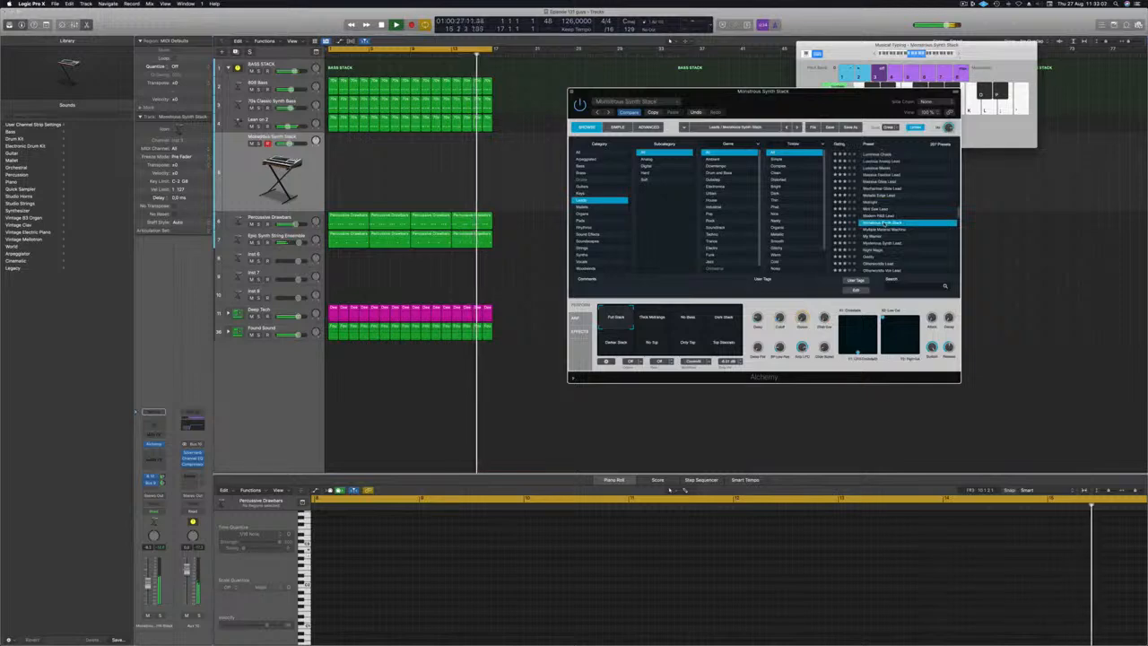
{"action": "left_click", "coordinate": [653, 321]}
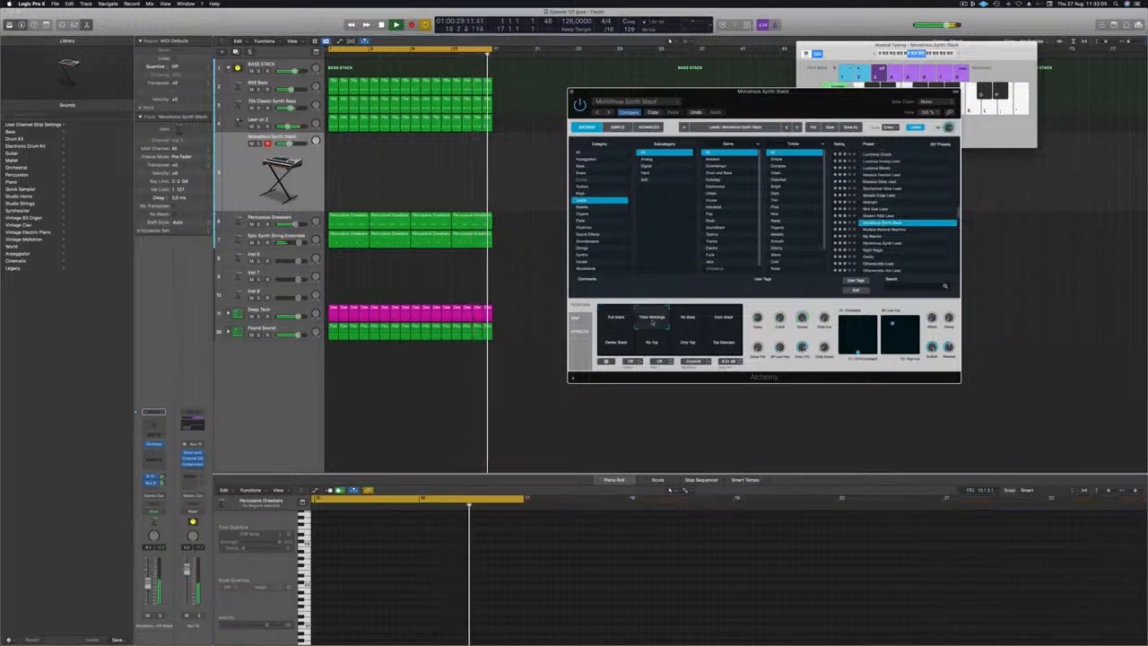
{"action": "left_click", "coordinate": [687, 318]}
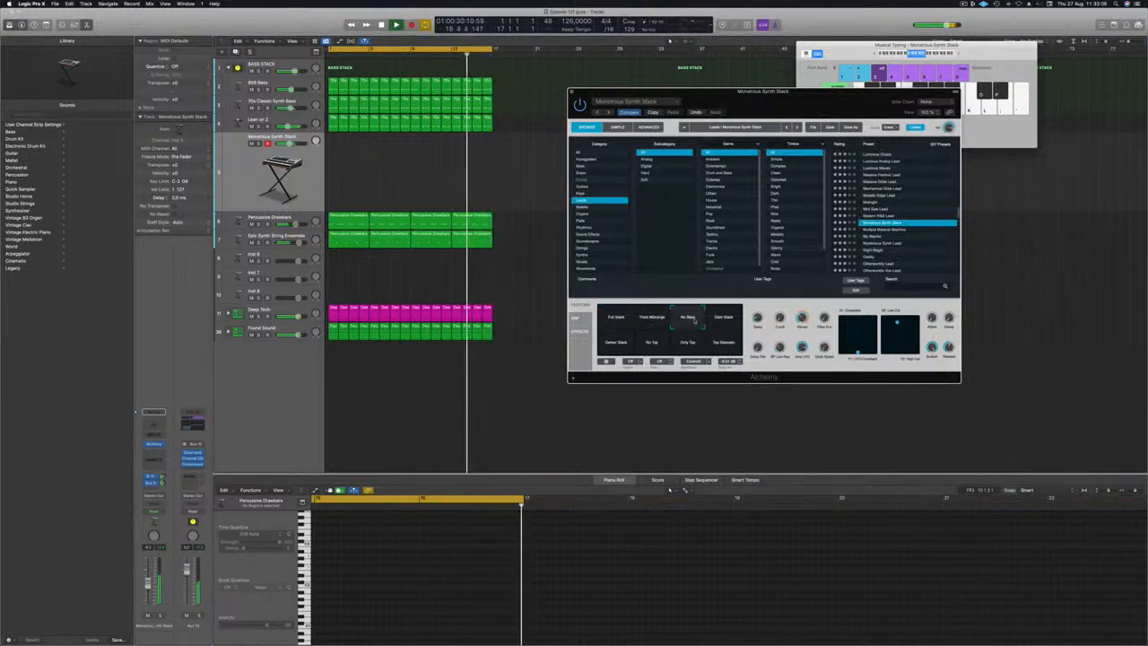
- Audition the Multiple Material Machine, My Warrior, Night Magic and Oddity presets from the Leads category
{"action": "left_click", "coordinate": [892, 230]}
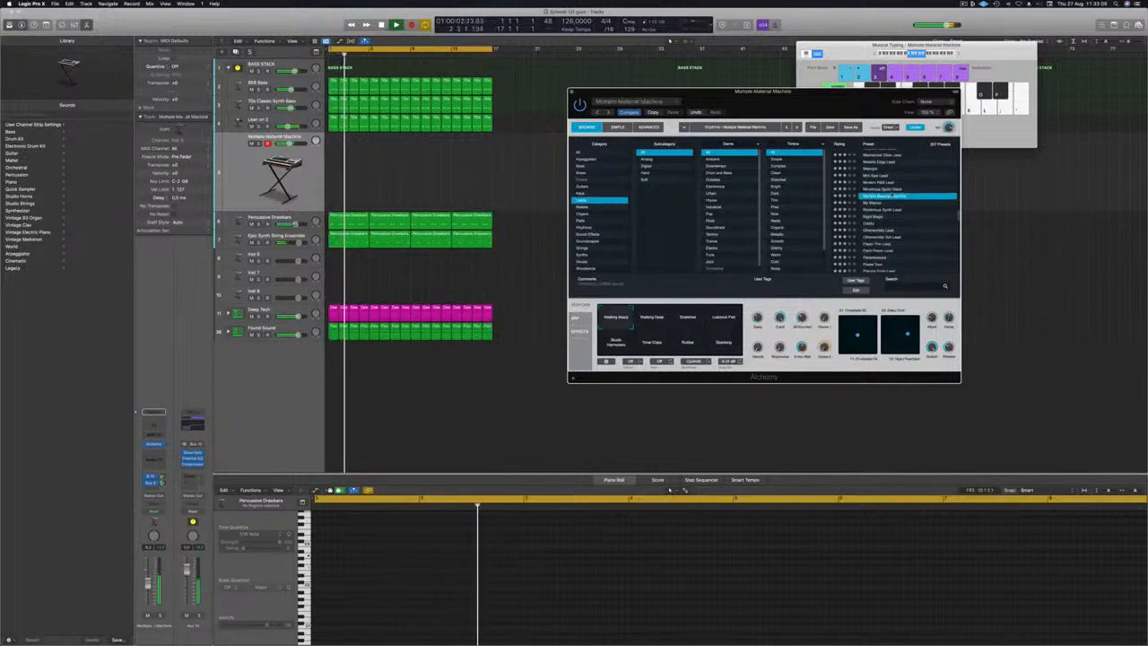
{"action": "left_click", "coordinate": [875, 203]}
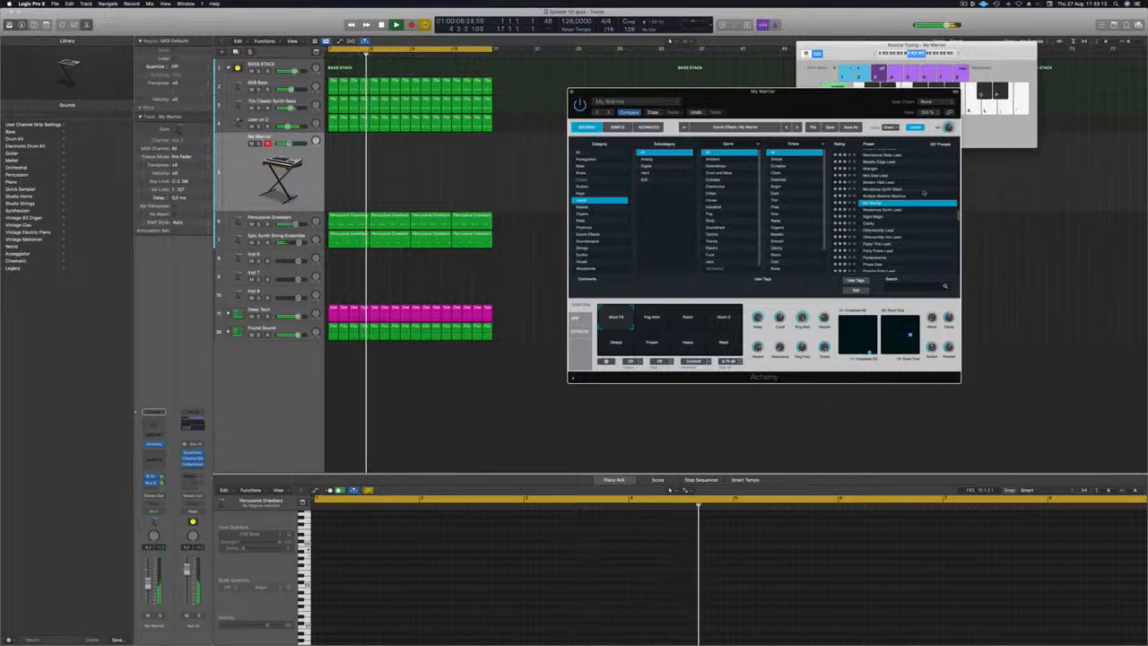
{"action": "left_click", "coordinate": [869, 218]}
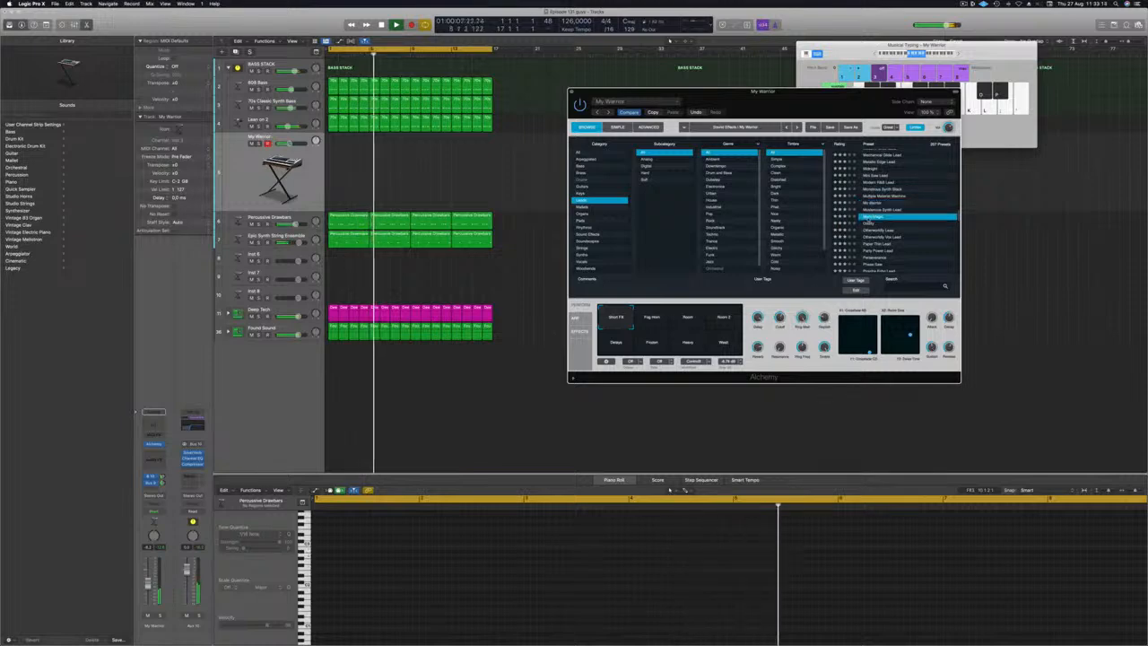
{"action": "left_click", "coordinate": [869, 224]}
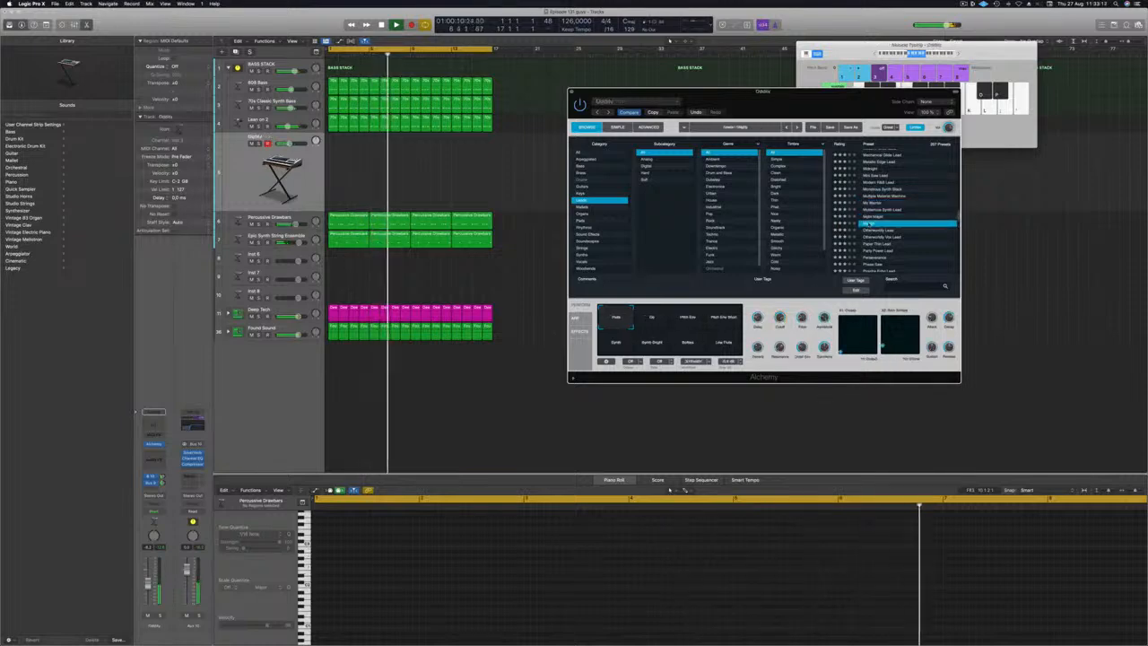
- Load the Otherworldly Lead preset and try it in a higher and then a lower keyboard octave
{"action": "scroll", "coordinate": [924, 206], "scroll_direction": "down", "scroll_amount": 2}
{"action": "left_click", "coordinate": [877, 208]}
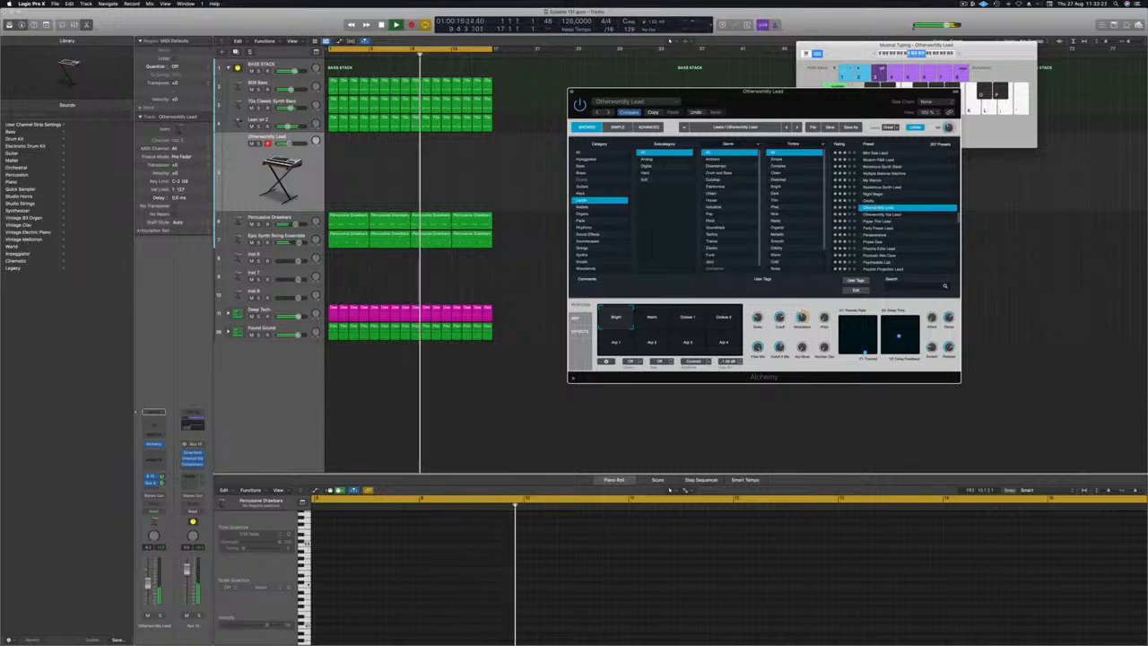
{"action": "left_click", "coordinate": [939, 56]}
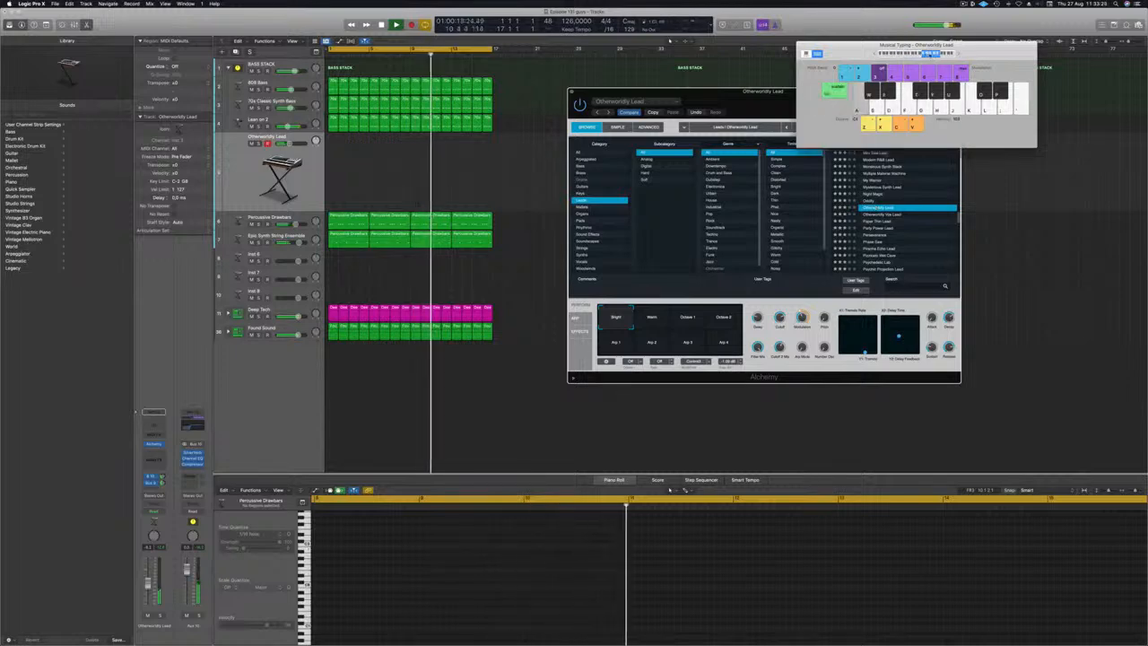
{"action": "key", "text": "f"}
{"action": "left_click", "coordinate": [912, 54]}
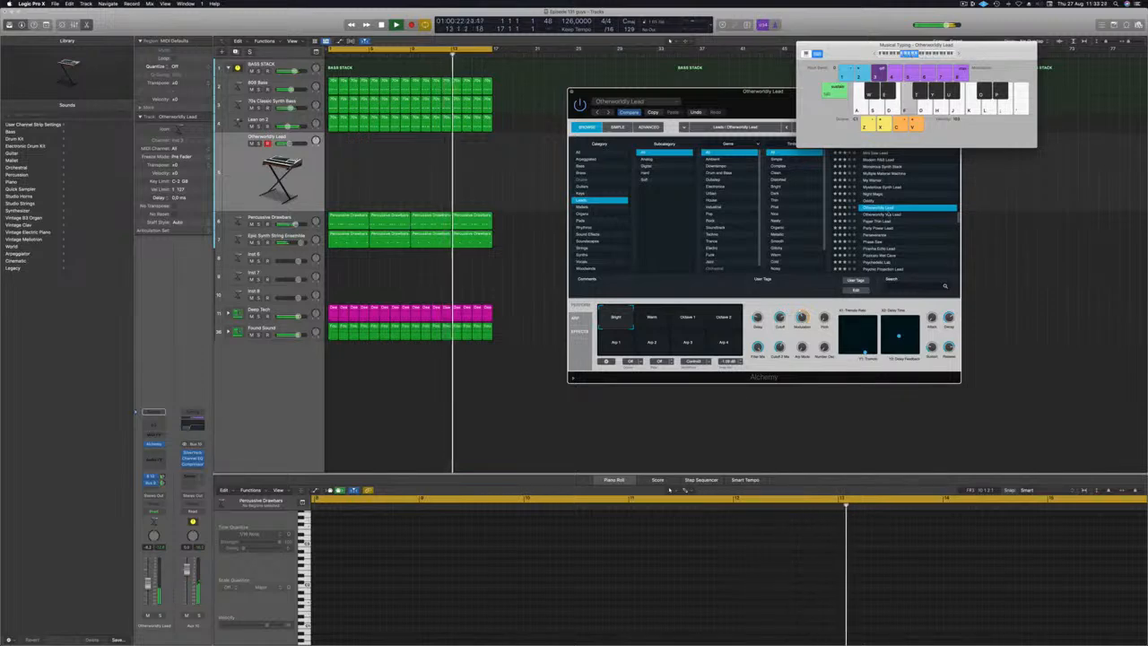
- Audition the Otherworldly Vox Lead, Paper Thin Lead, Party Power Lead and Perseverance presets
{"action": "left_click", "coordinate": [884, 215]}
{"action": "left_click", "coordinate": [886, 215]}
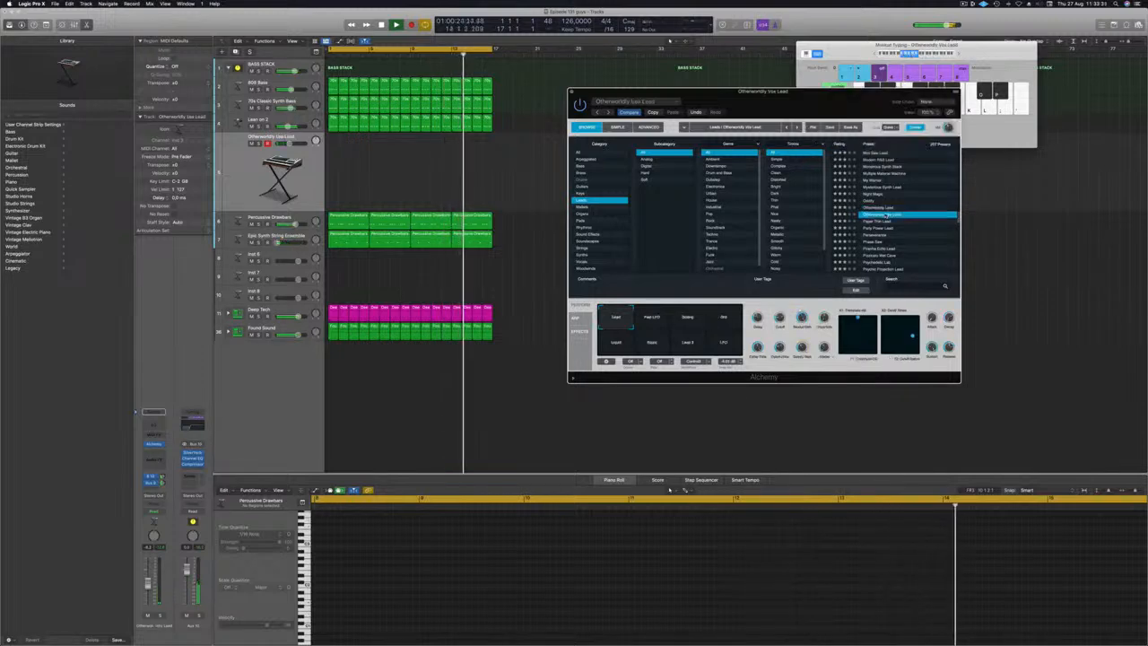
{"action": "left_click", "coordinate": [875, 222]}
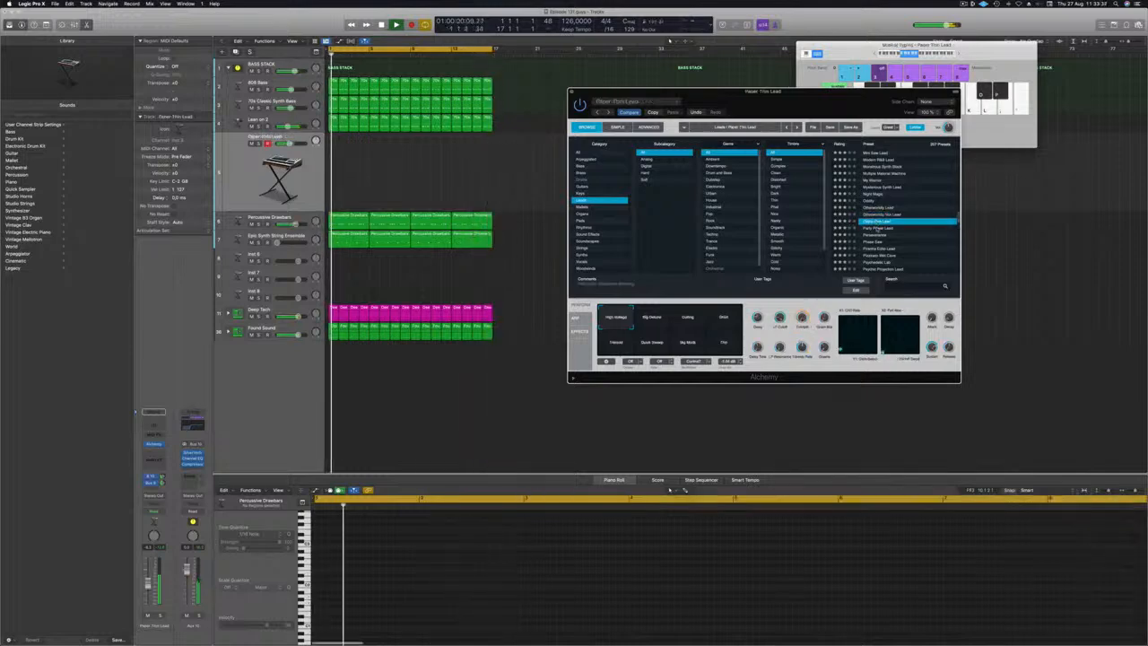
{"action": "left_click", "coordinate": [873, 228]}
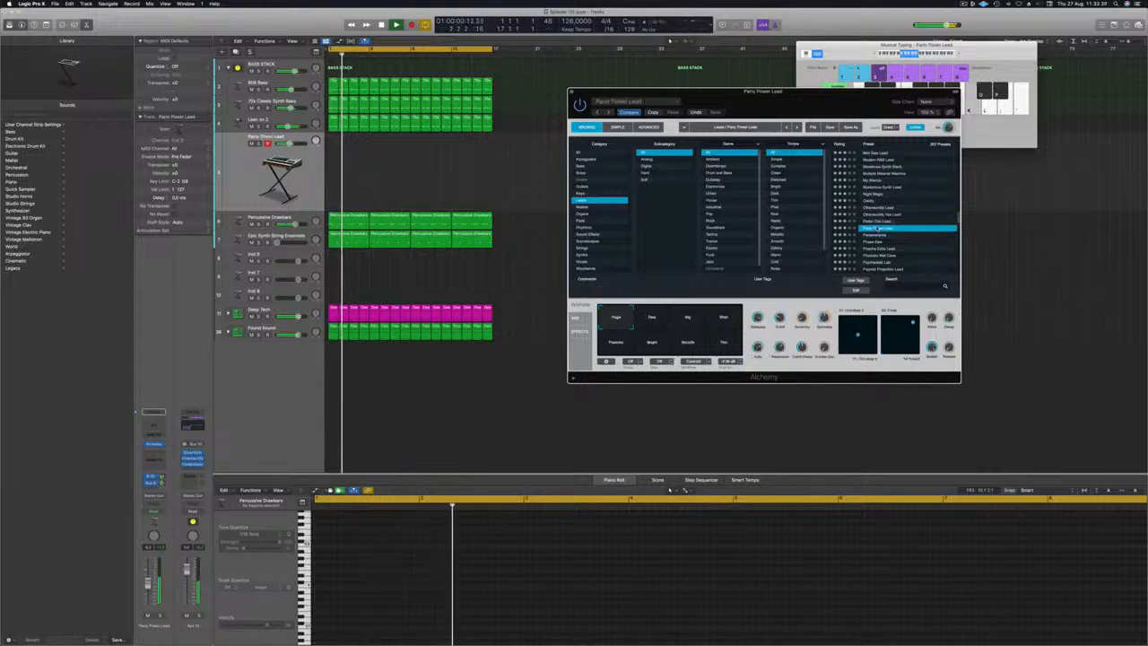
{"action": "left_click", "coordinate": [876, 235]}
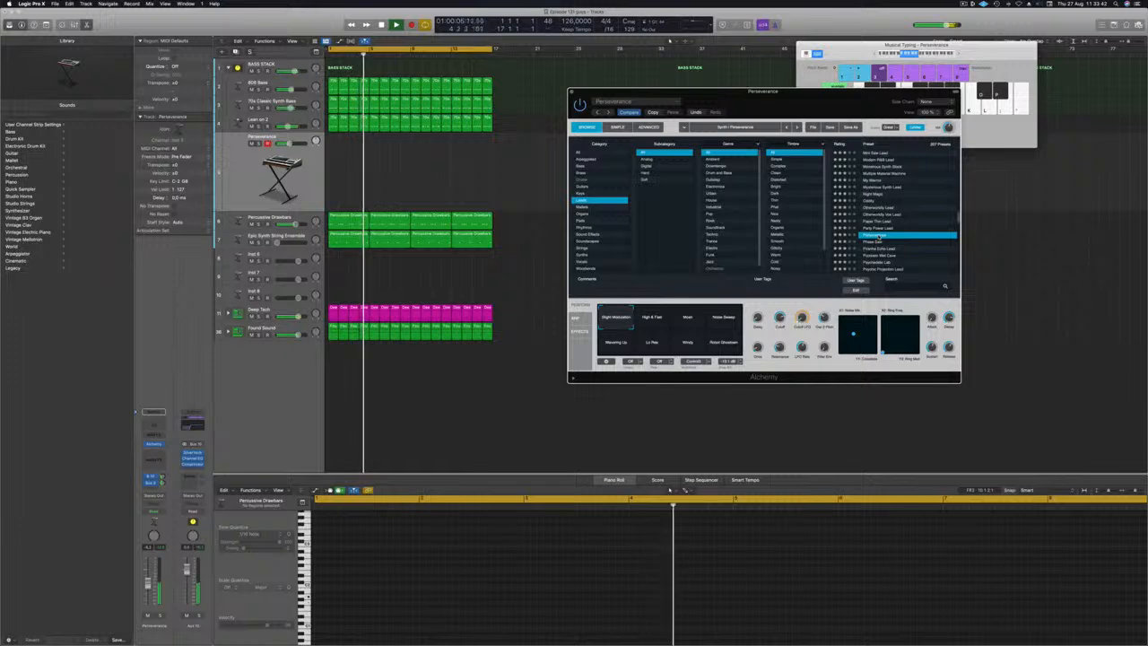
- Load the Phase Saw preset from the Leads category and try it out in a higher keyboard octave
{"action": "left_click", "coordinate": [875, 242]}
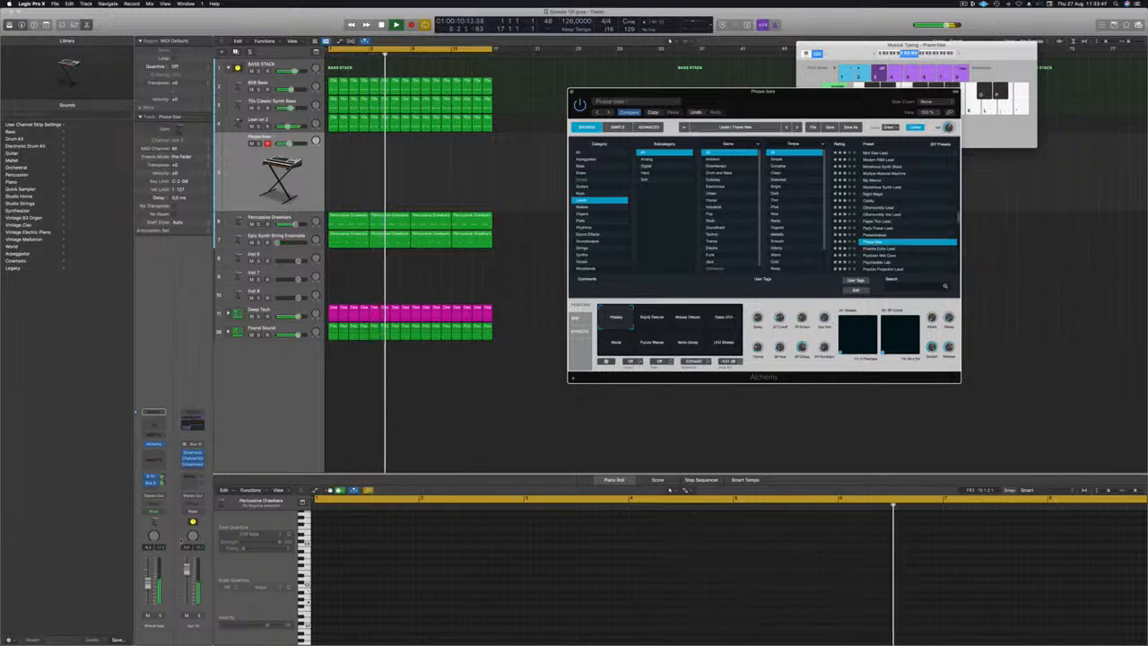
{"action": "left_click", "coordinate": [987, 258]}
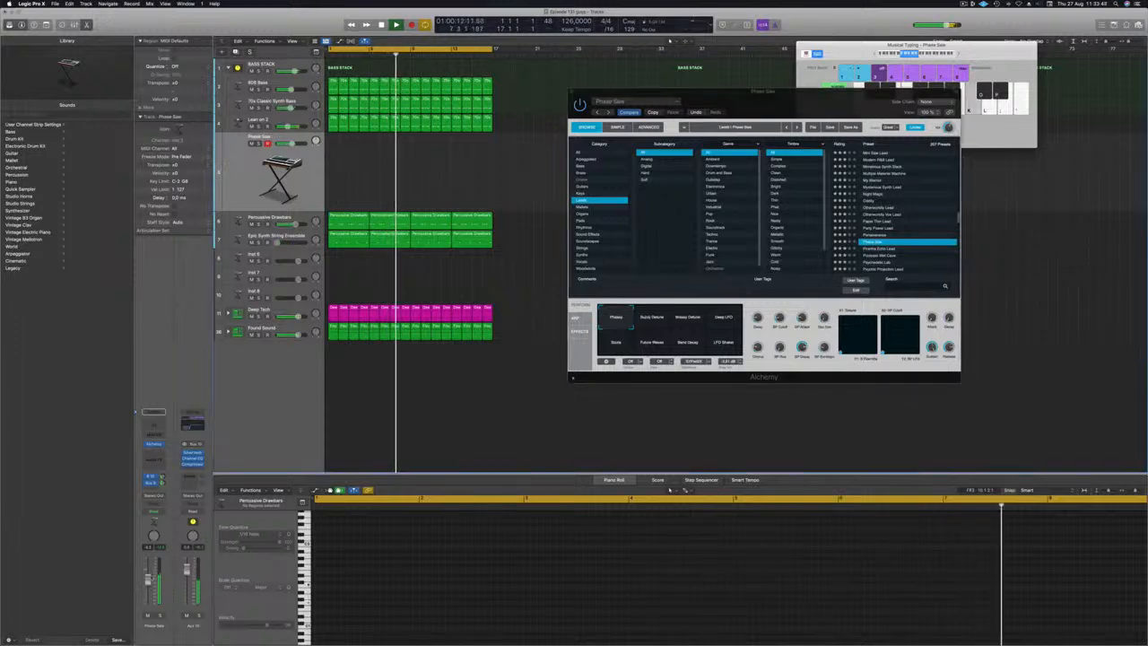
{"action": "key", "text": "l"}
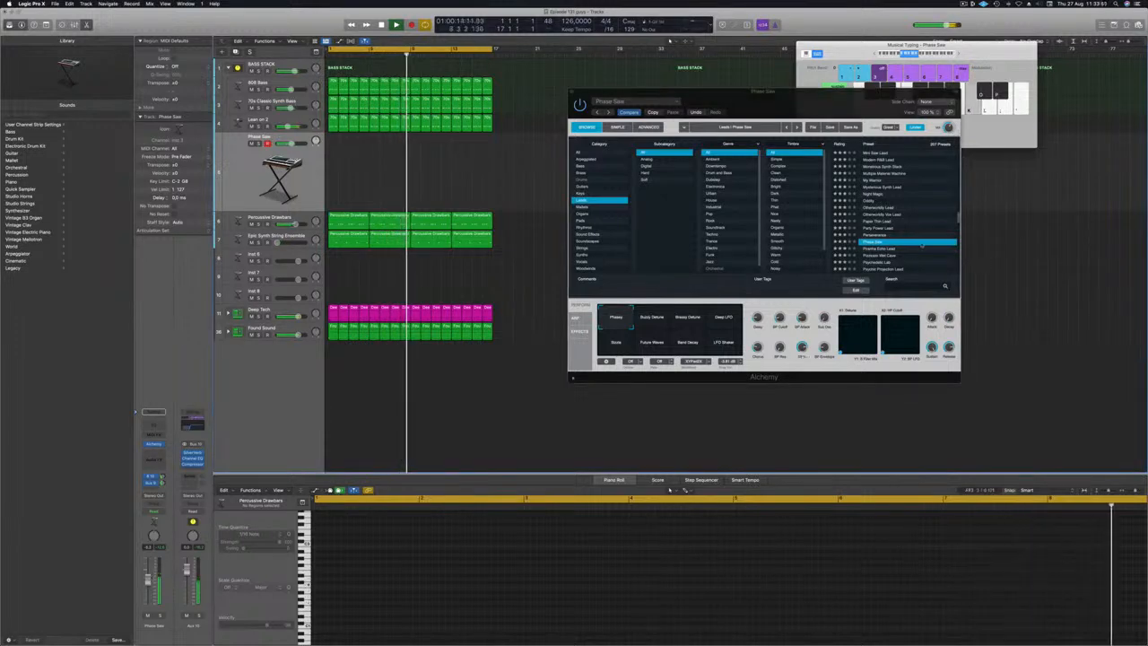
{"action": "left_click", "coordinate": [956, 51]}
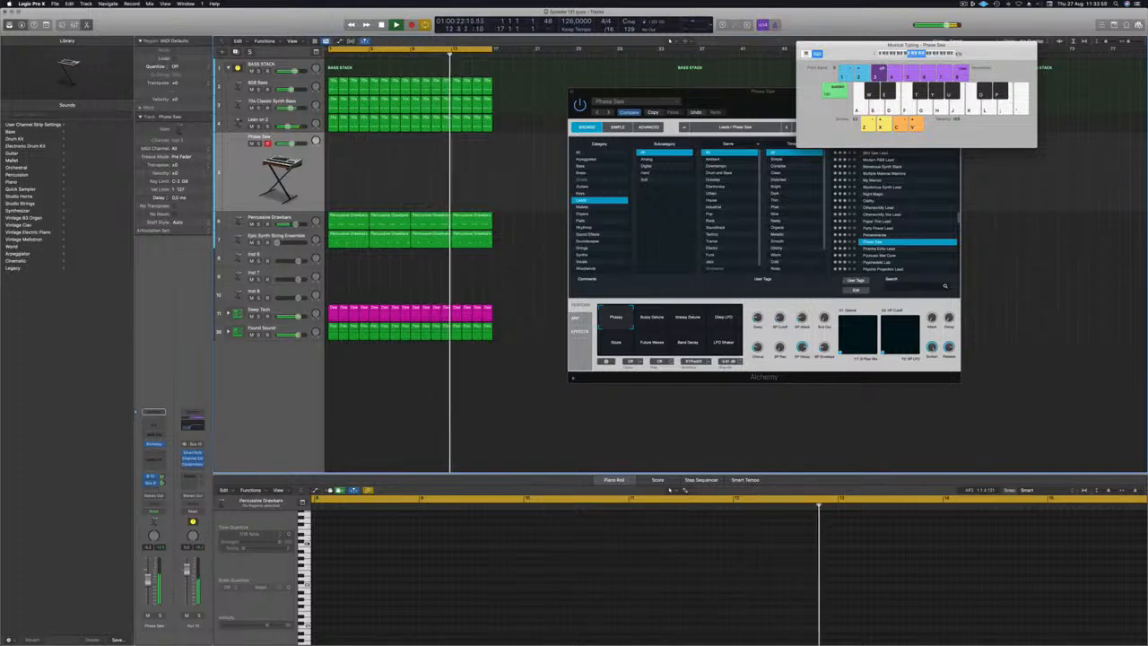
- Audition the Phase Saw performance variations, including Deep LFO and Future Waves, and return to Phasey
{"action": "left_click", "coordinate": [654, 319]}
{"action": "left_click", "coordinate": [688, 319]}
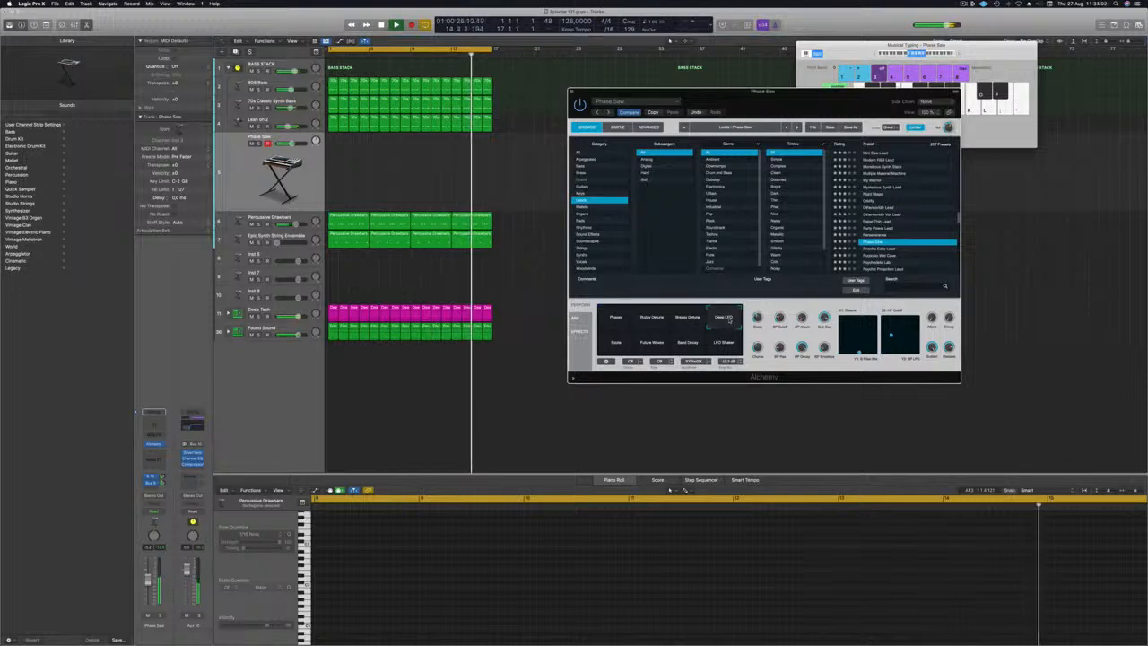
{"action": "left_click", "coordinate": [632, 345]}
{"action": "left_click", "coordinate": [656, 349]}
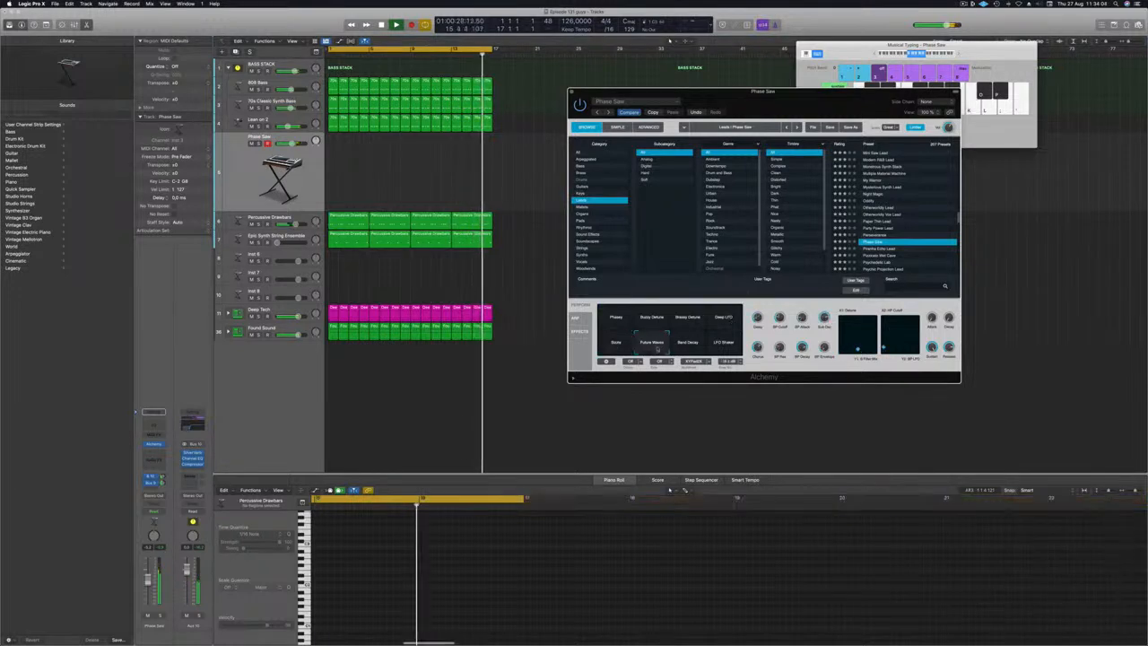
{"action": "left_click", "coordinate": [615, 320]}
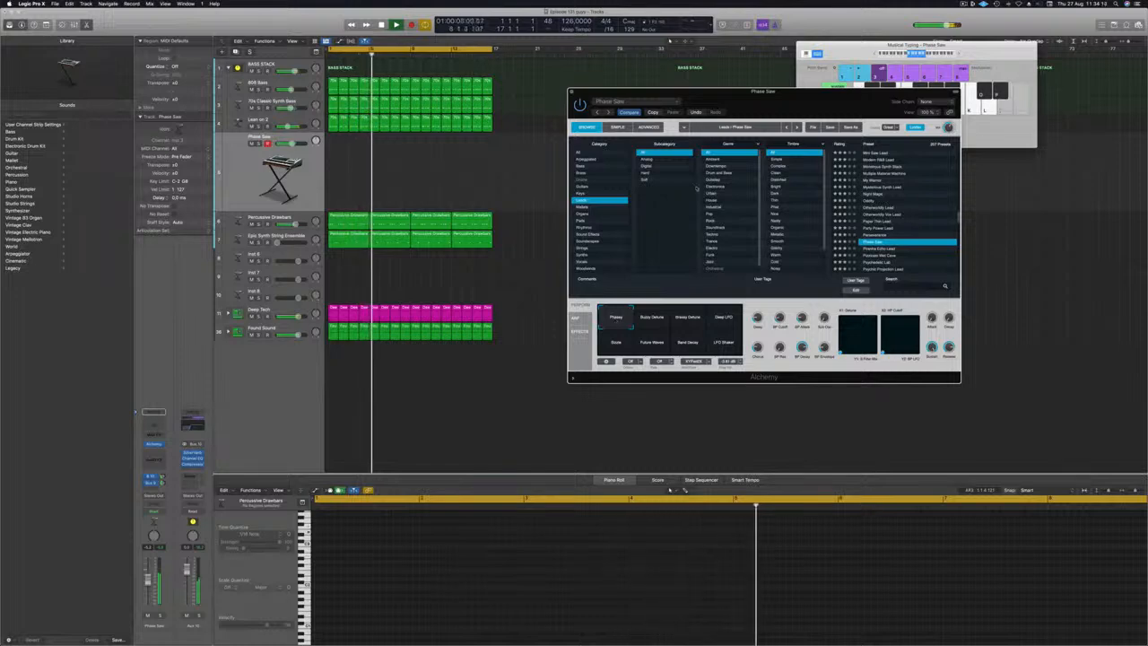
- Raise the Musical Typing octave and record a short repeating lead melody on the Phase Saw track over the 16-bar loop
{"action": "left_click", "coordinate": [957, 54]}
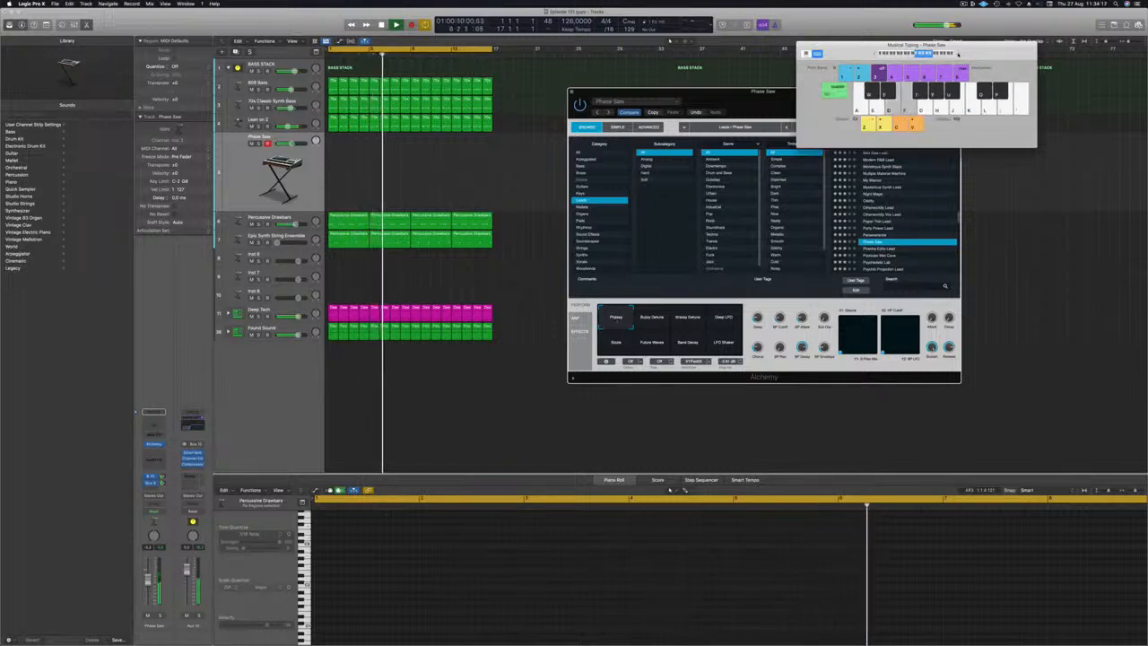
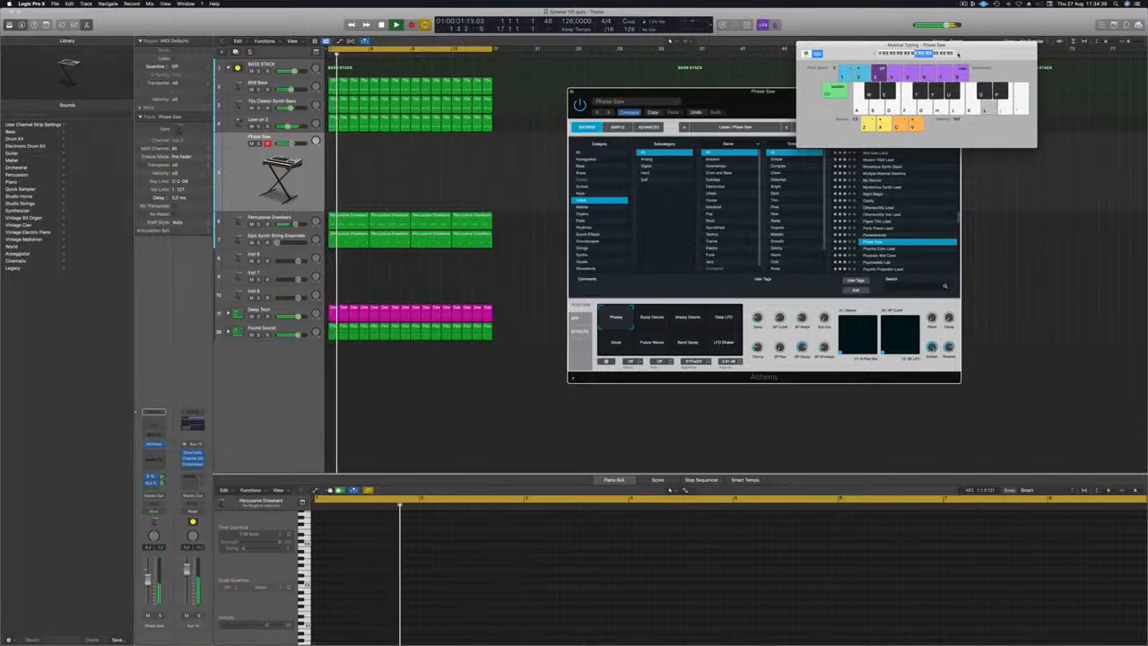
{"action": "key", "text": "r"}
{"action": "key", "text": "l"}
{"action": "key", "text": "semicolon"}
{"action": "key", "text": "l"}
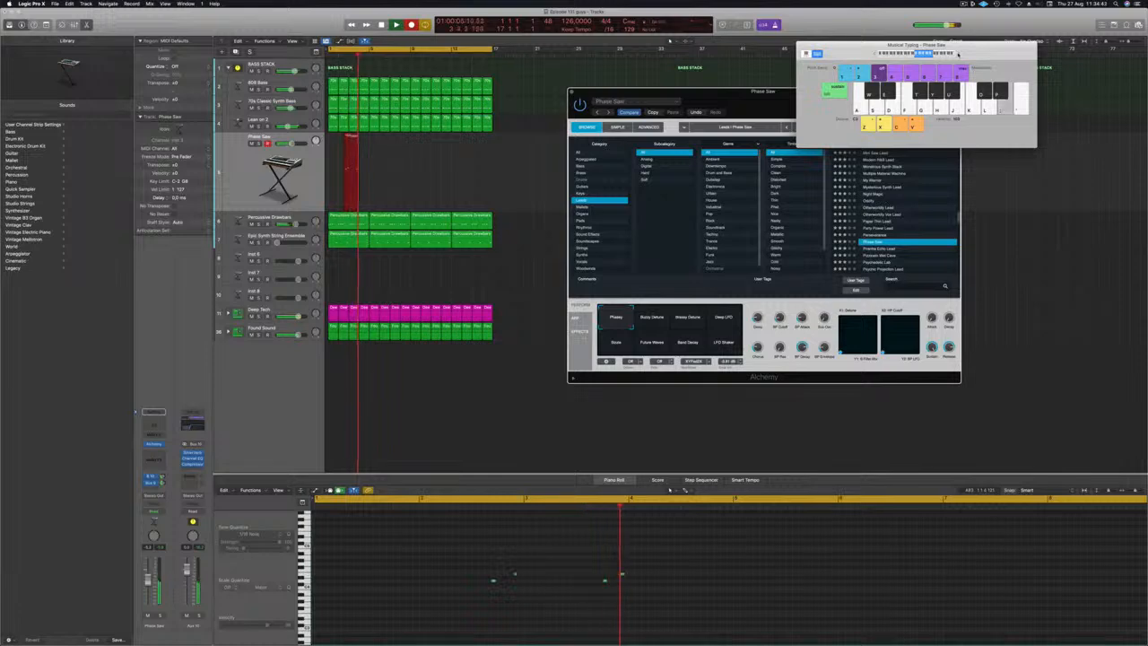
{"action": "key", "text": "l"}
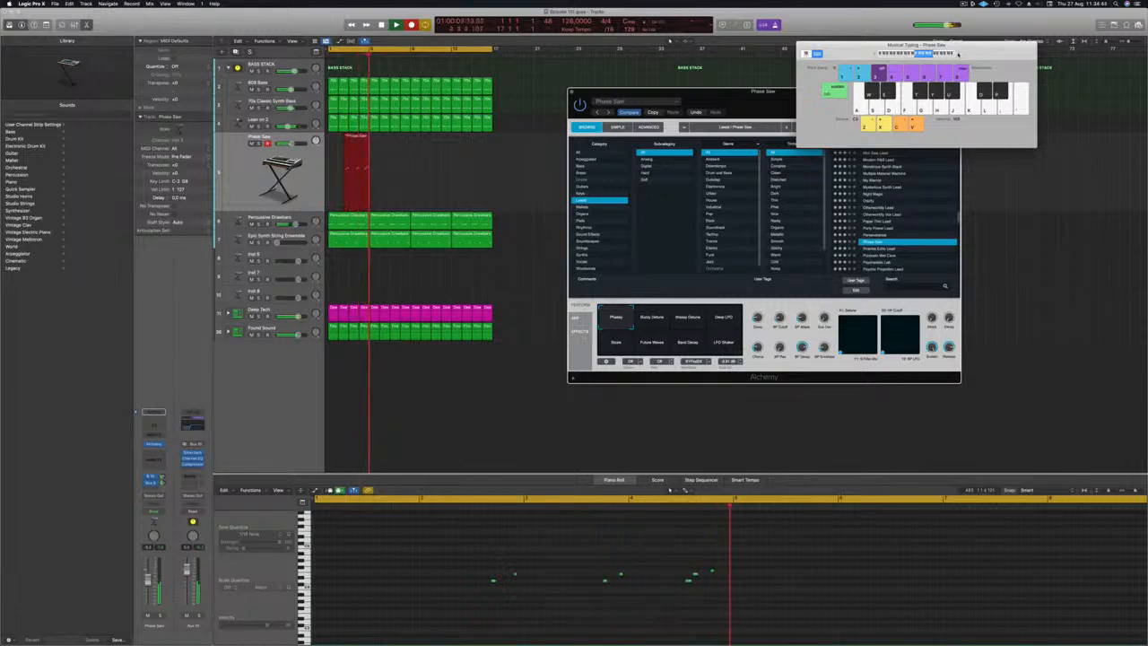
{"action": "key", "text": "l"}
{"action": "key", "text": "l"}
{"action": "key", "text": "semicolon"}
{"action": "key", "text": "l"}
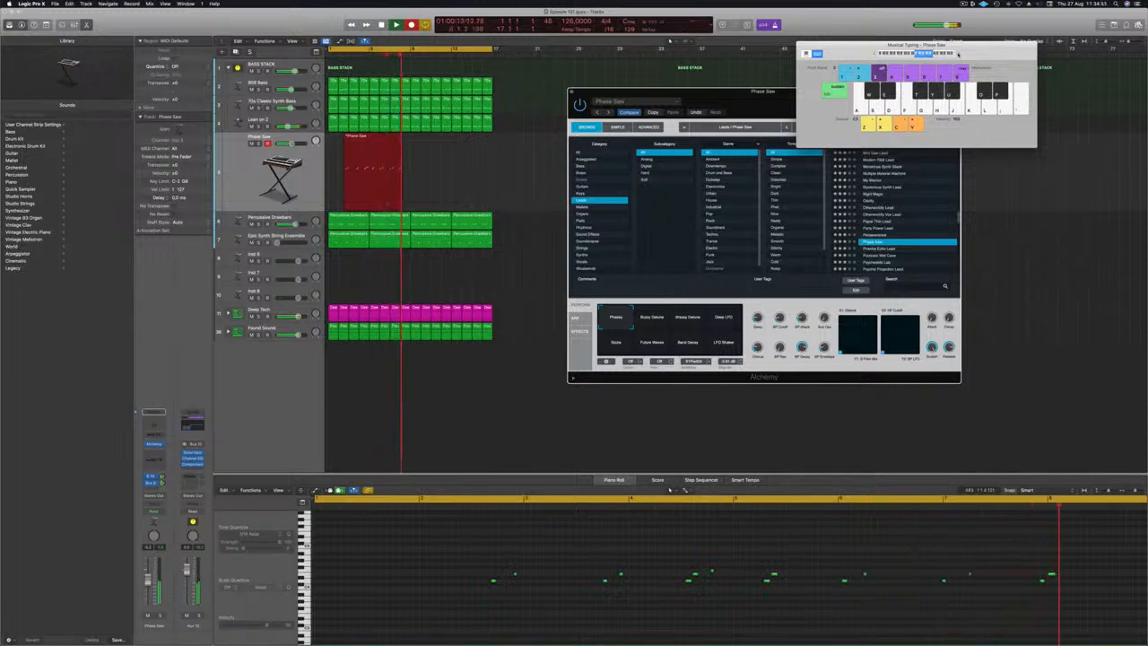
{"action": "key", "text": "h"}
{"action": "key", "text": "g"}
{"action": "key", "text": "f"}
{"action": "key", "text": "d"}
{"action": "key", "text": "l"}
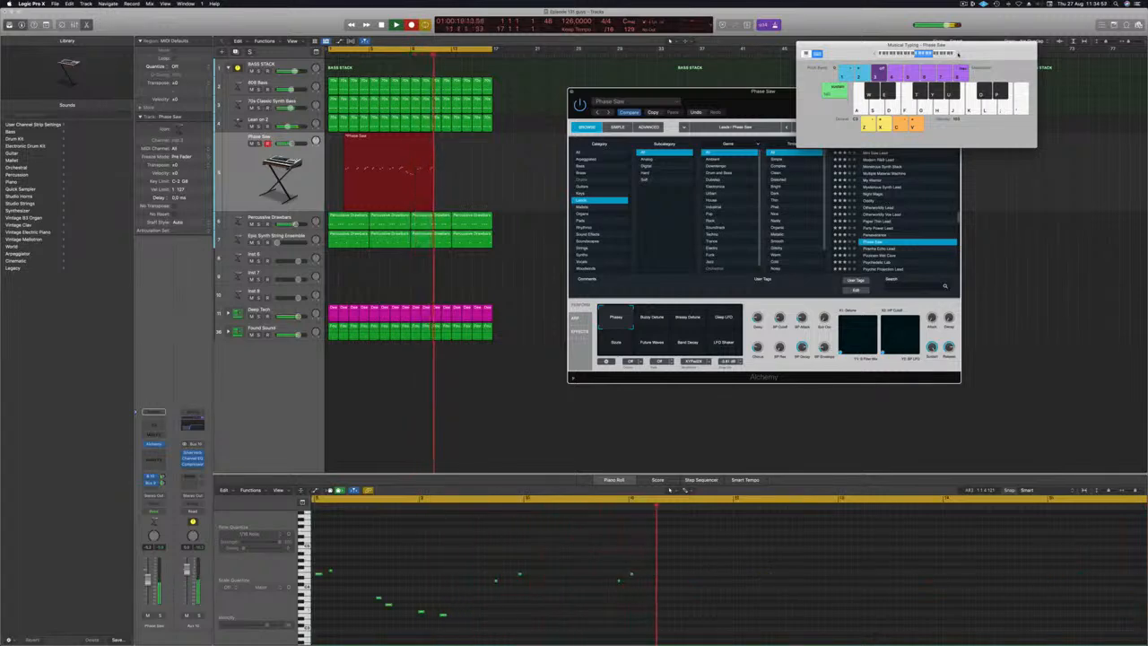
{"action": "key", "text": "apostrophe"}
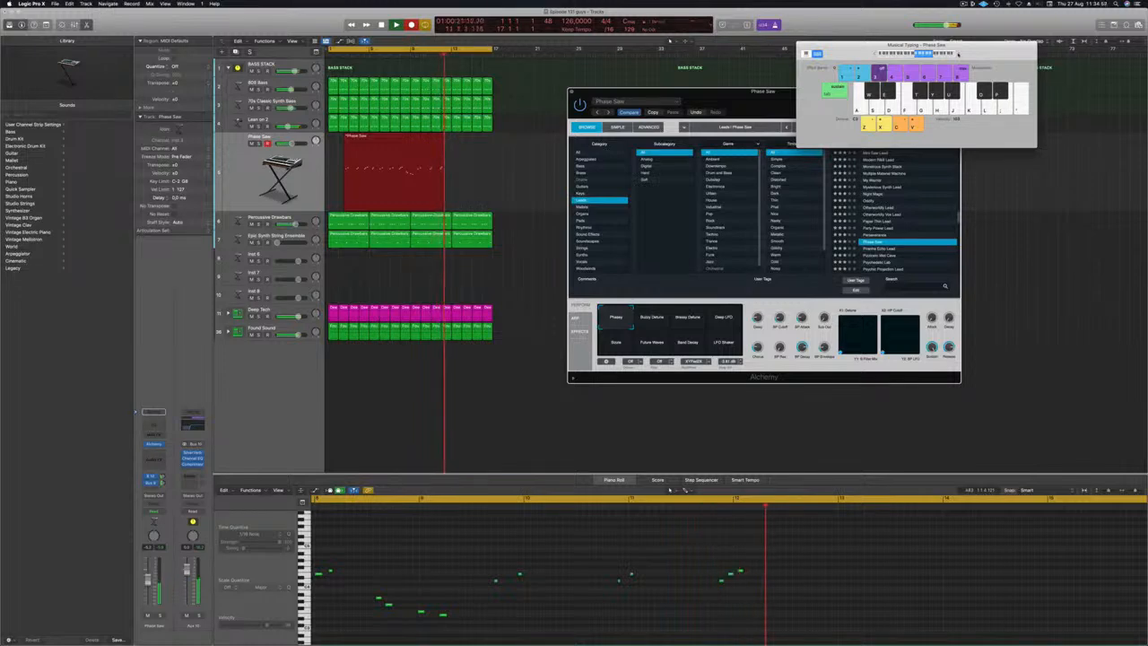
{"action": "key", "text": "l"}
{"action": "key", "text": "semicolon"}
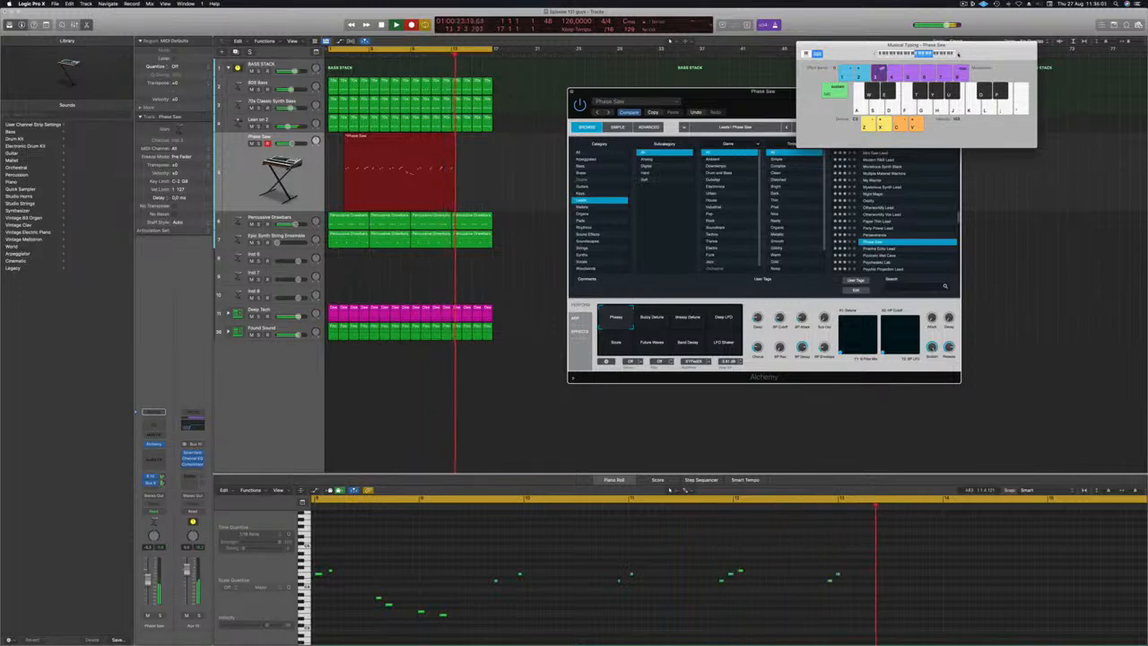
{"action": "key", "text": "l"}
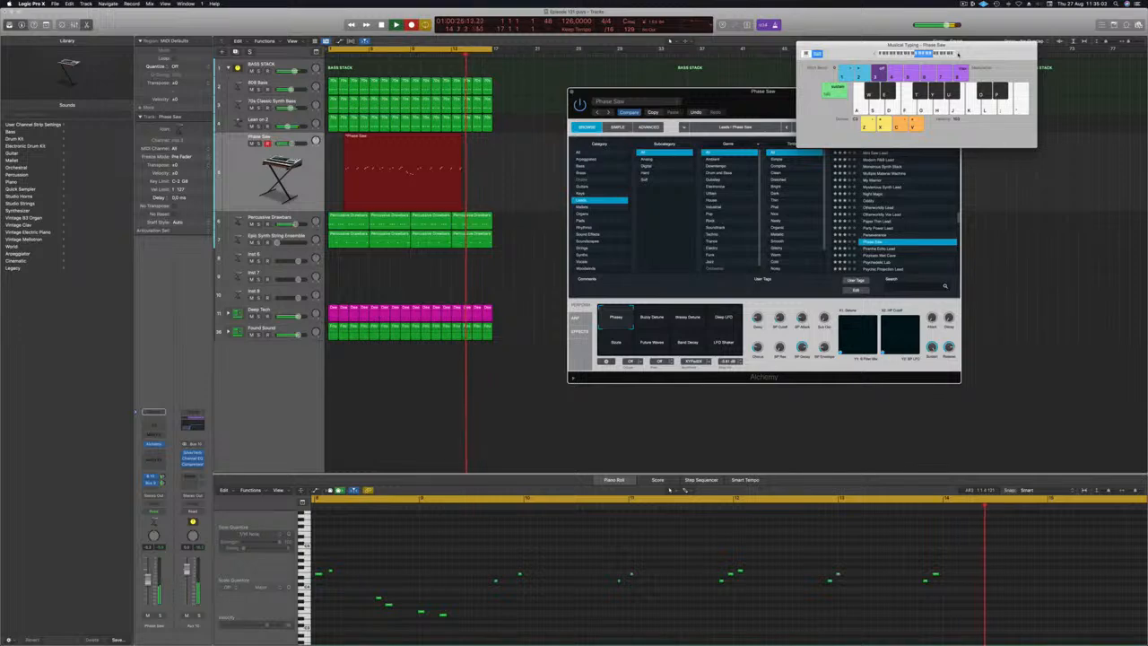
{"action": "key", "text": "semicolon"}
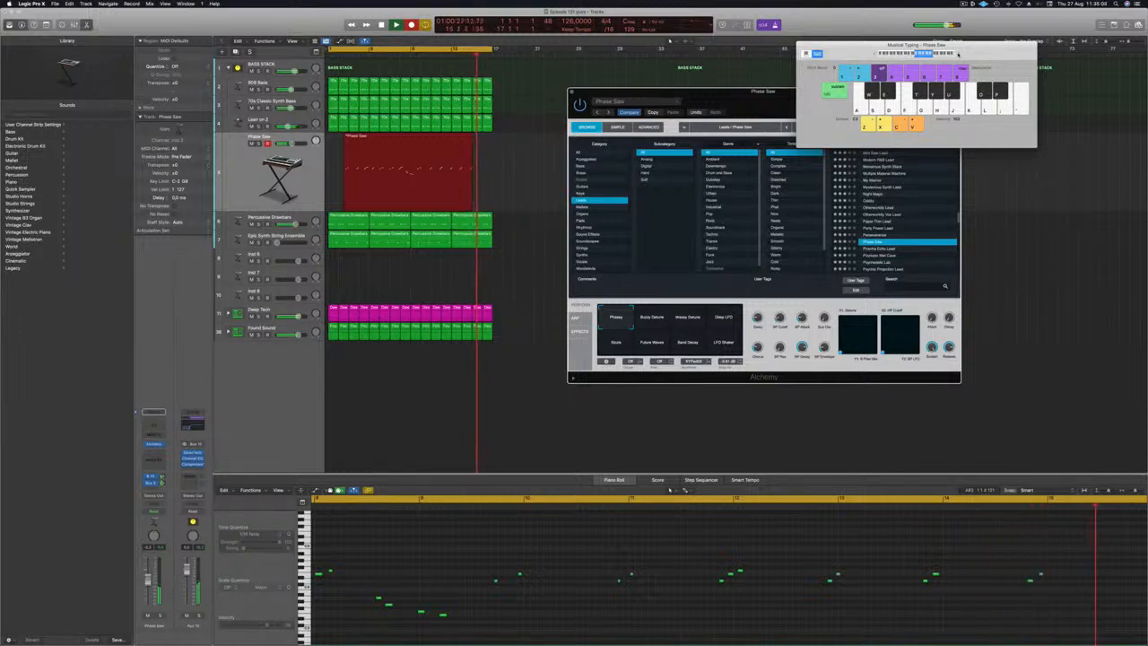
{"action": "key", "text": "l"}
{"action": "key", "text": "semicolon"}
{"action": "key", "text": "apostrophe"}
{"action": "key", "text": "space"}
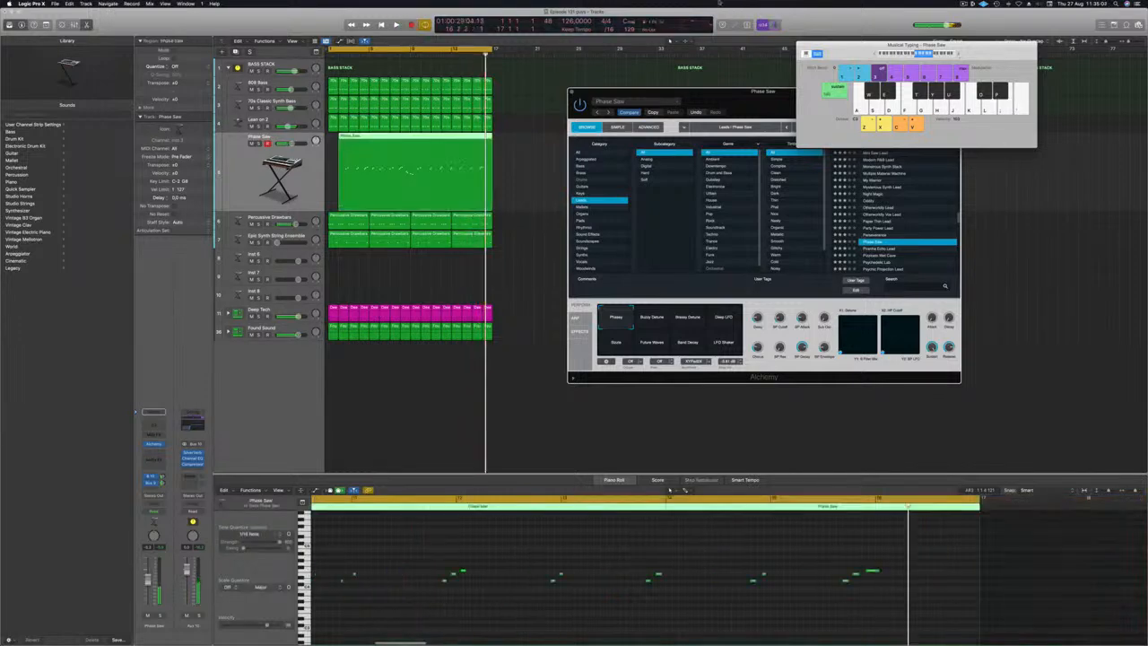
- Cut the Phase Saw region at bar 10 during playback, keep only its later part and move that part to bar 1
{"action": "key", "text": "Return"}
{"action": "key", "text": "space"}
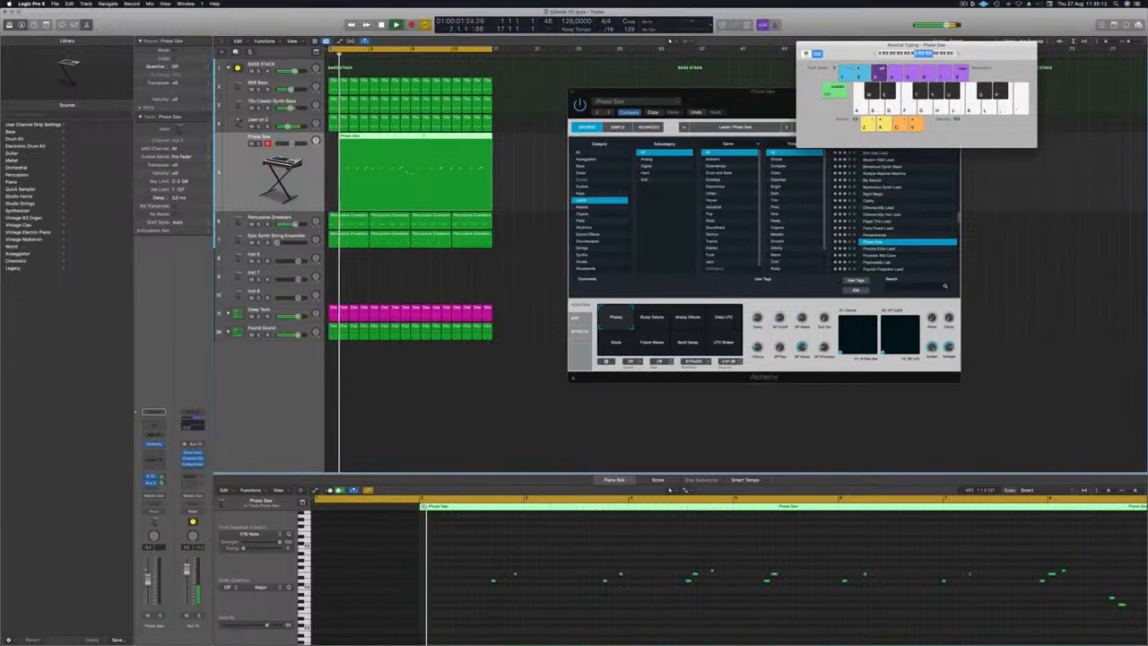
{"action": "double_click", "coordinate": [422, 189]}
{"action": "left_click", "coordinate": [405, 137]}
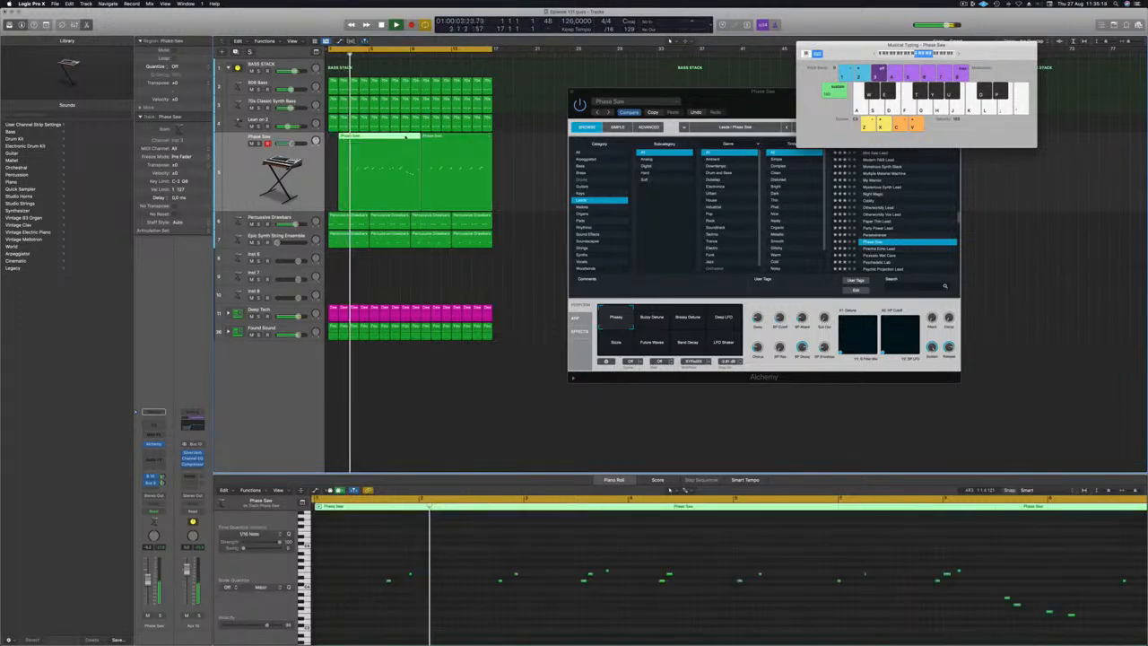
{"action": "key", "text": "Delete"}
{"action": "key", "text": "Delete"}
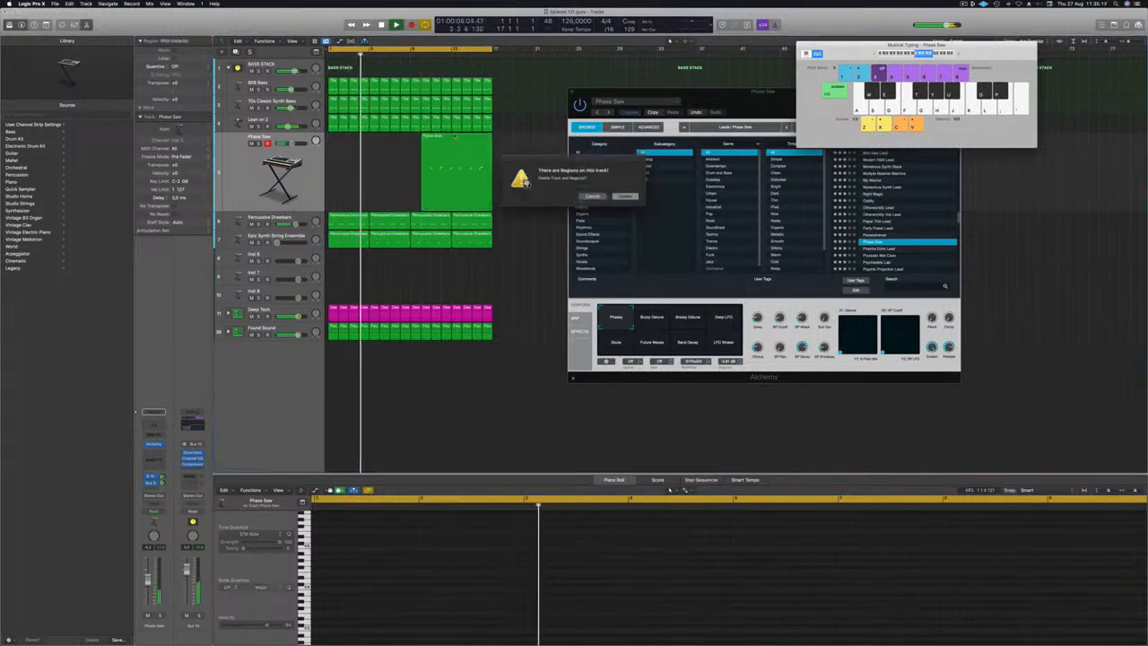
{"action": "key", "text": "Escape"}
{"action": "left_click_drag", "start_coordinate": [473, 139], "coordinate": [383, 140]}
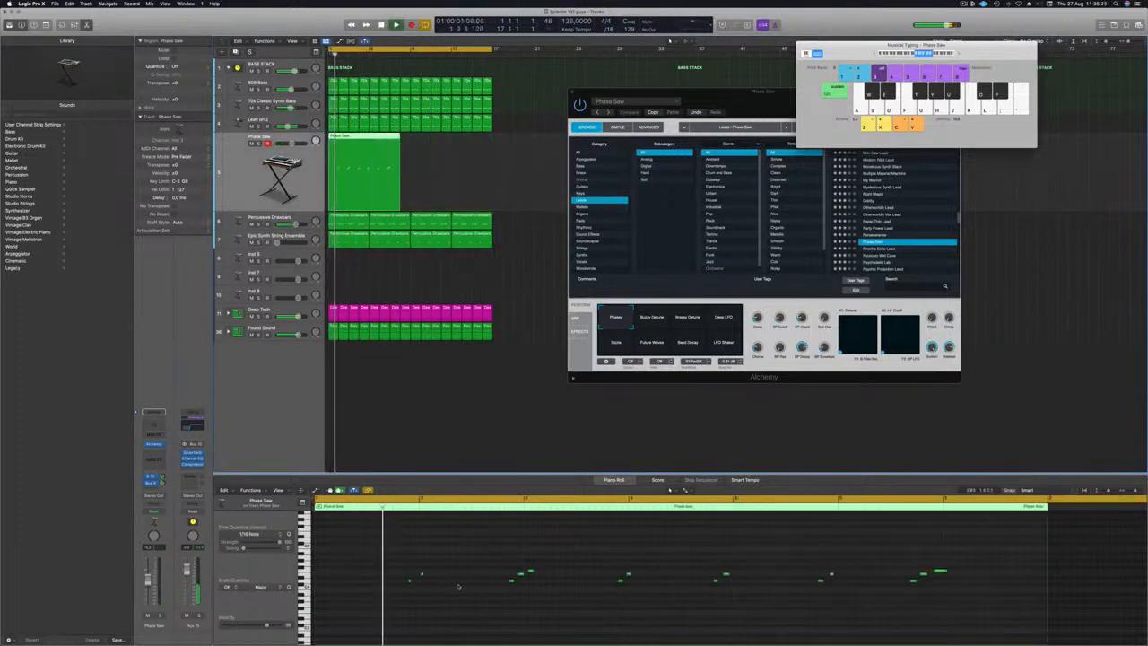
- Select all notes in the Phase Saw region and nudge them back and forth in time, settling about an eighth note earlier
{"action": "key", "text": "super+a"}
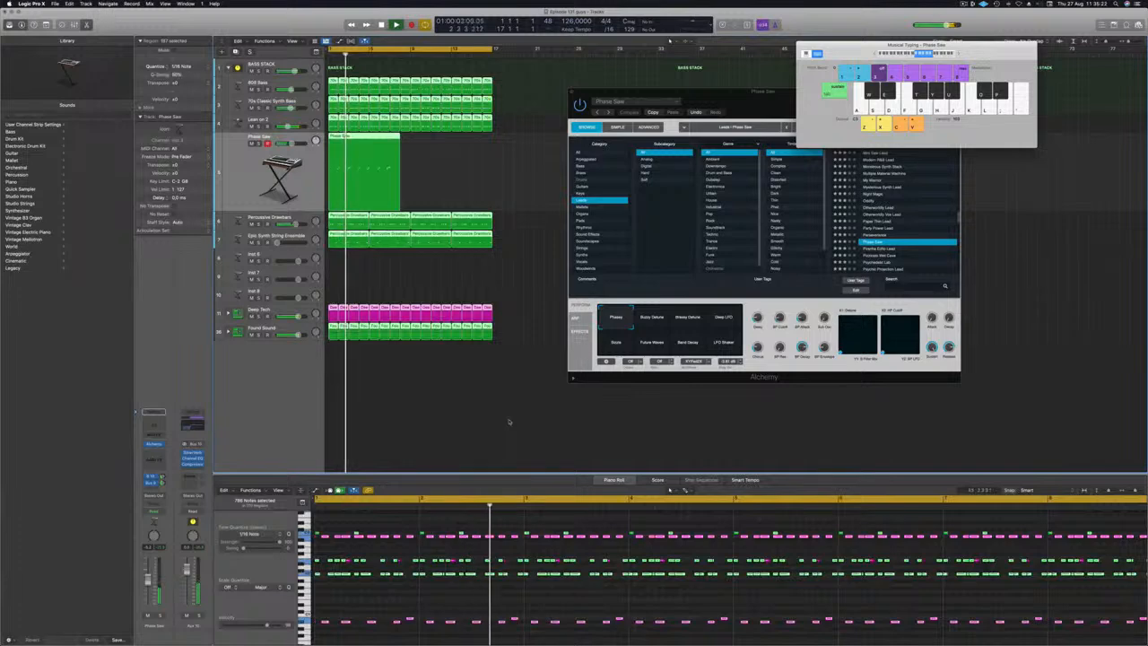
{"action": "left_click", "coordinate": [547, 254]}
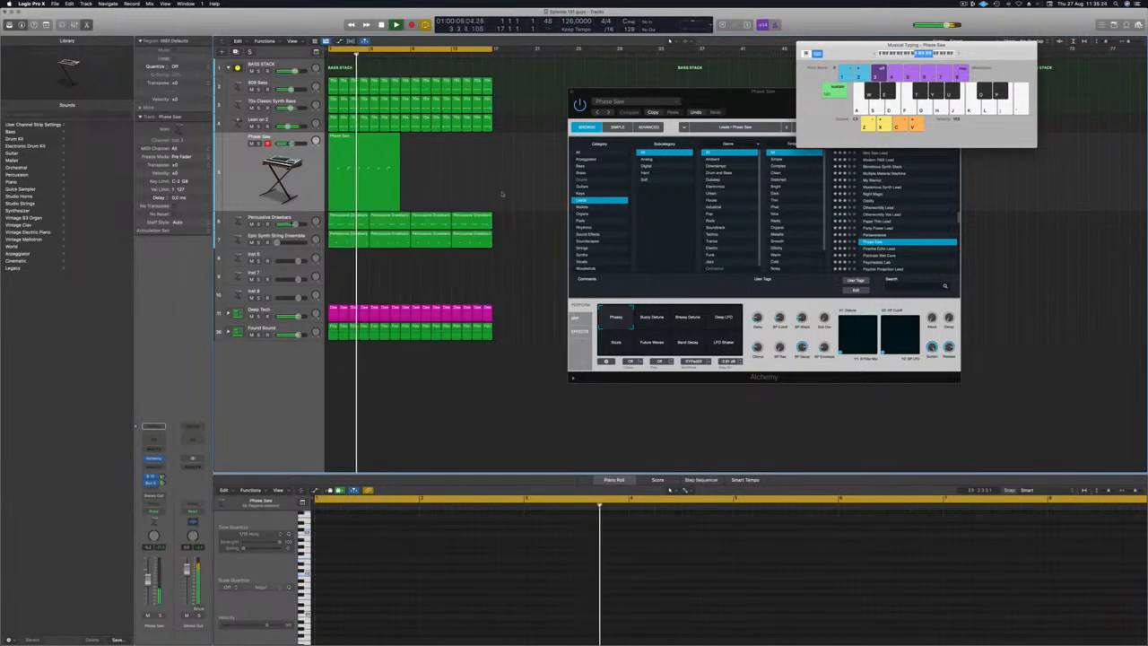
{"action": "left_click", "coordinate": [363, 148]}
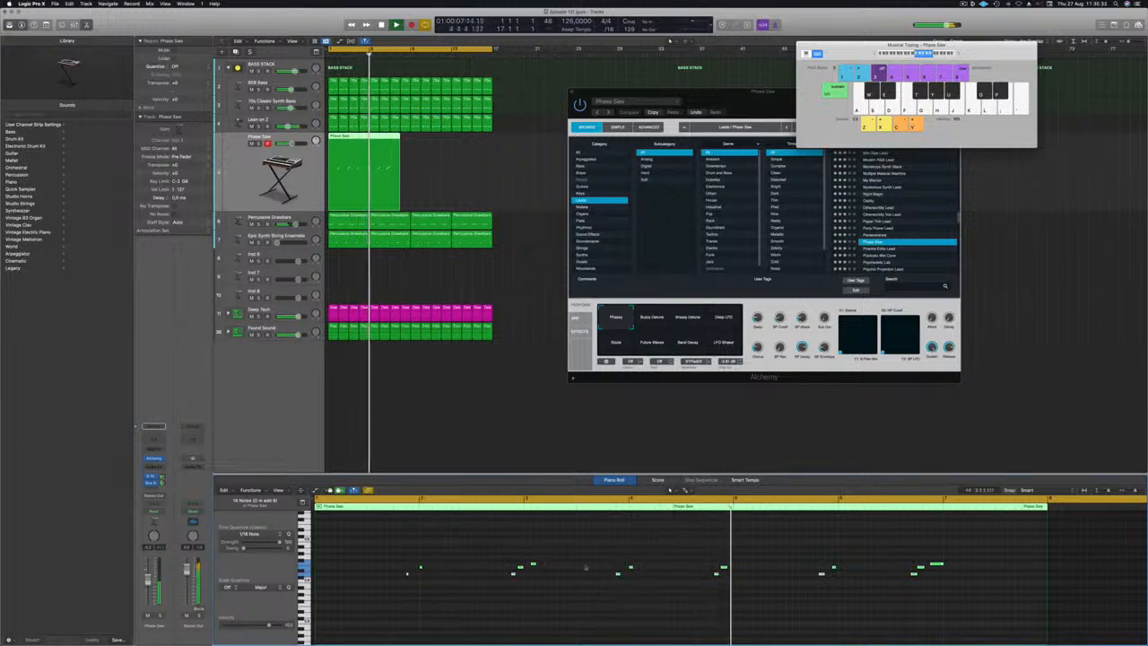
{"action": "left_click", "coordinate": [417, 552]}
{"action": "left_click_drag", "start_coordinate": [393, 554], "coordinate": [1063, 591]}
{"action": "key", "text": "alt+Right"}
{"action": "key", "text": "alt+Right"}
{"action": "key", "text": "alt+Right"}
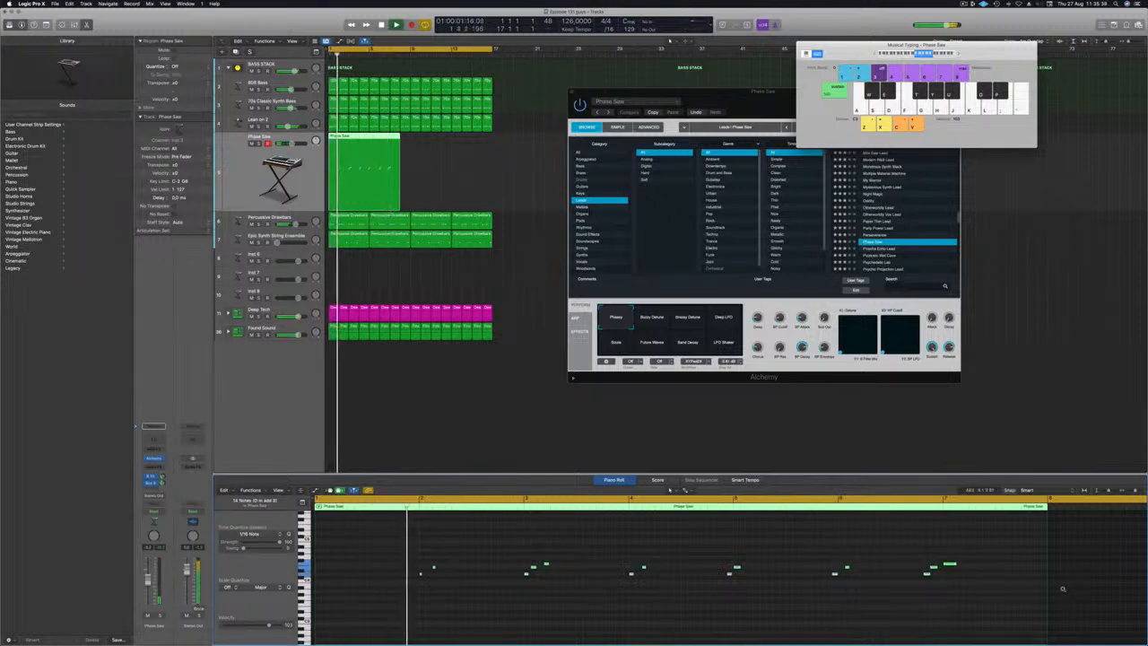
{"action": "key", "text": "alt+Left"}
{"action": "key", "text": "alt+Left"}
{"action": "key", "text": "alt+Left"}
{"action": "key", "text": "alt+Left"}
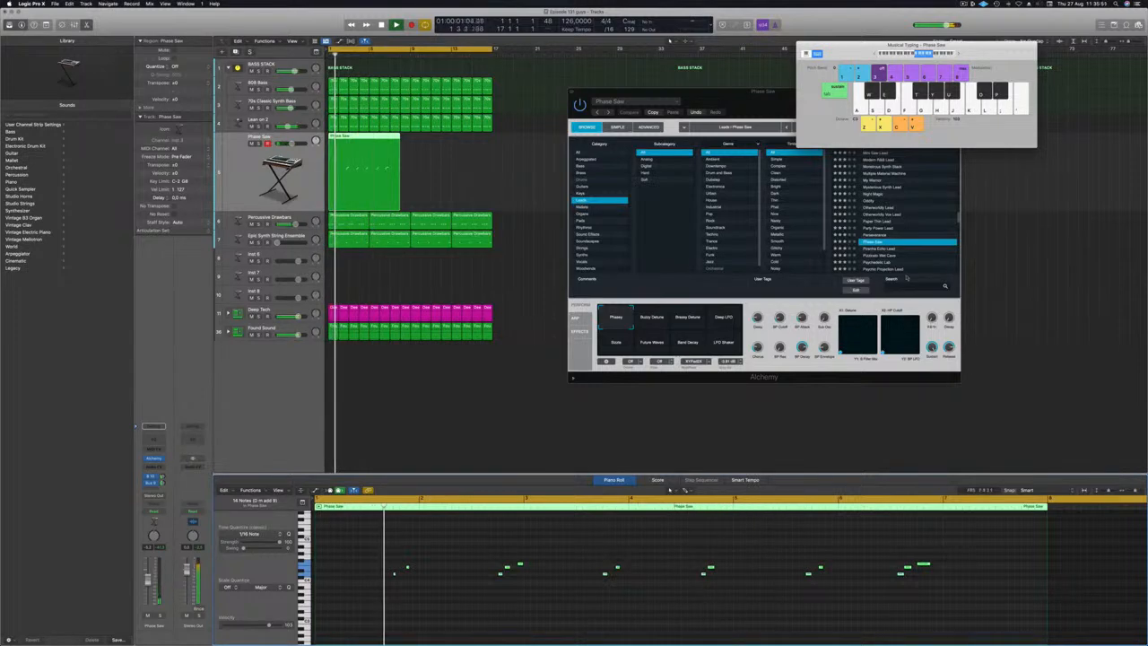
- Trim the Phase Saw region to its first four bars and shift its last two notes about a sixteenth later
{"action": "double_click", "coordinate": [370, 138], "text": "super"}
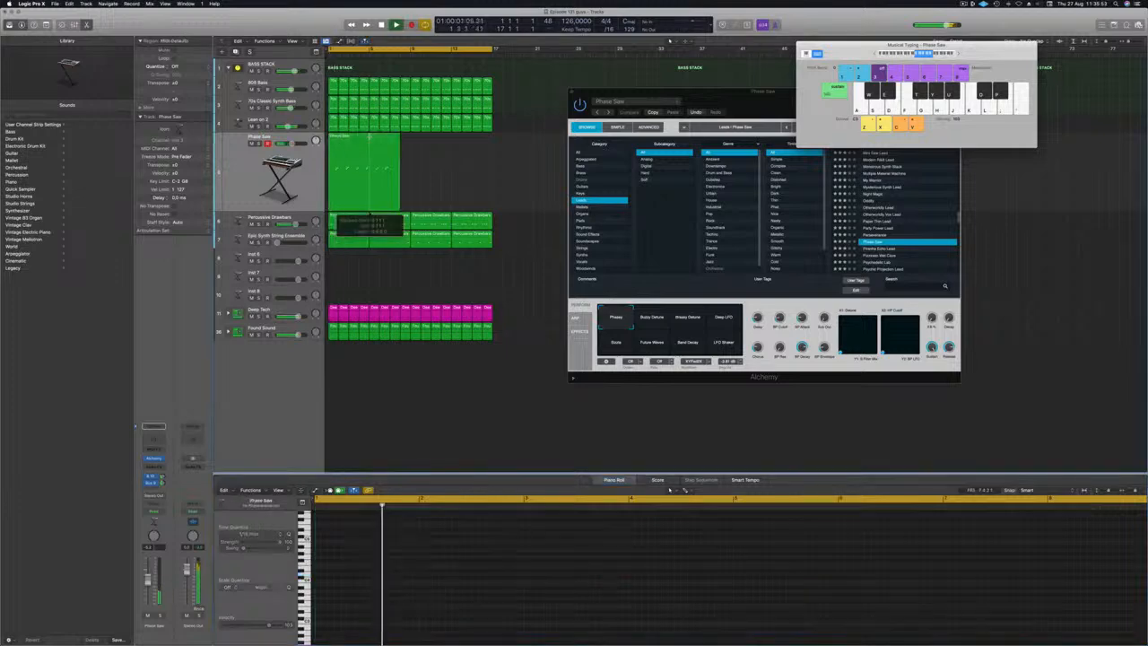
{"action": "key", "text": "Delete"}
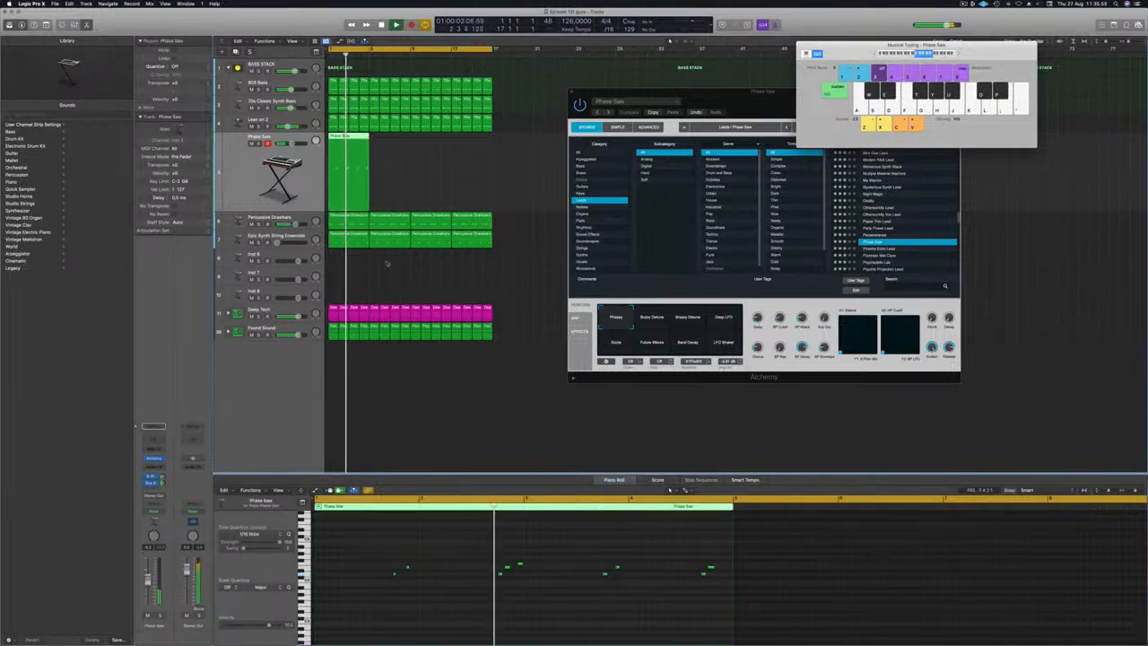
{"action": "key", "text": "super+Right"}
{"action": "key", "text": "super+Right"}
{"action": "key", "text": "super+Right"}
{"action": "key", "text": "Return"}
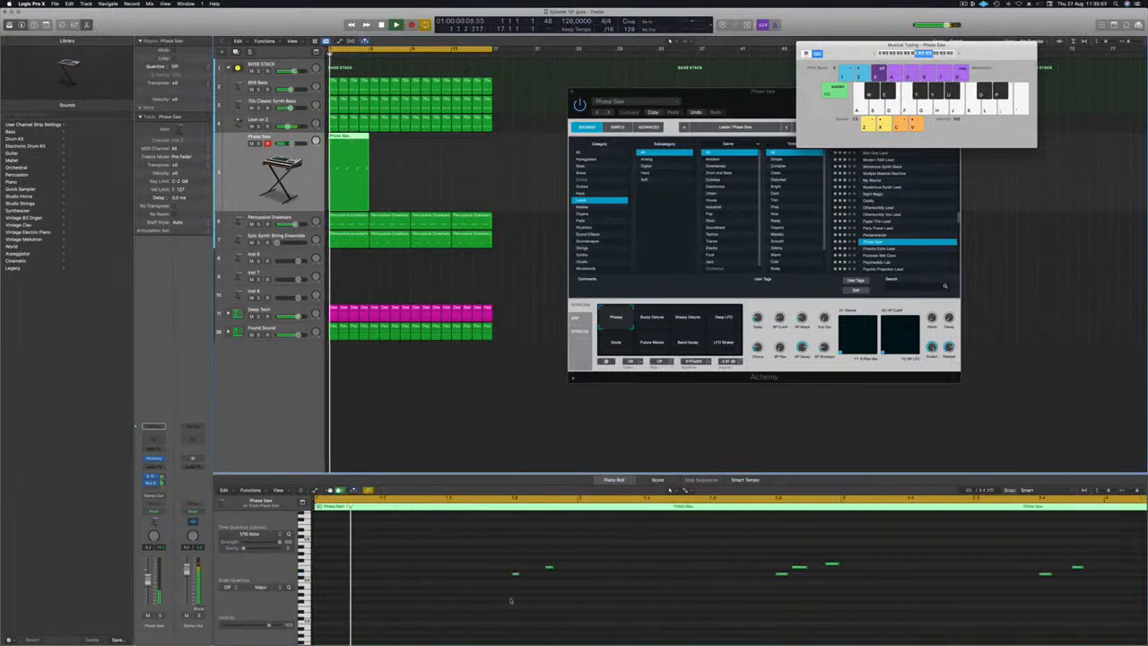
{"action": "scroll", "coordinate": [523, 595], "scroll_direction": "down", "scroll_amount": 4}
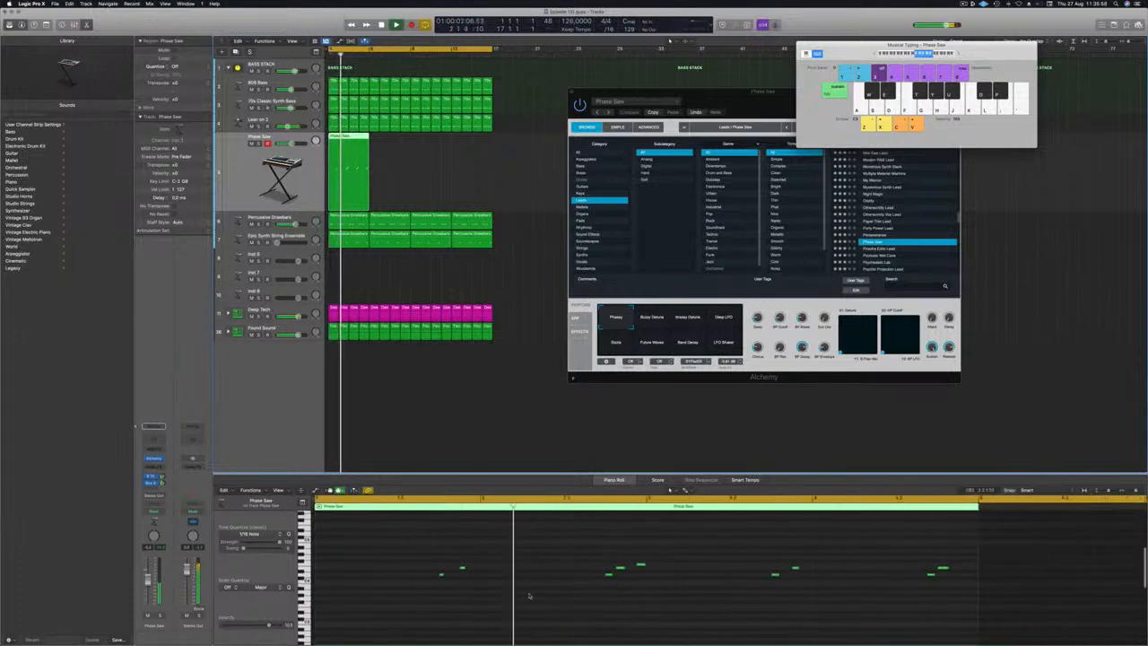
{"action": "scroll", "coordinate": [617, 580], "scroll_direction": "up", "scroll_amount": 1}
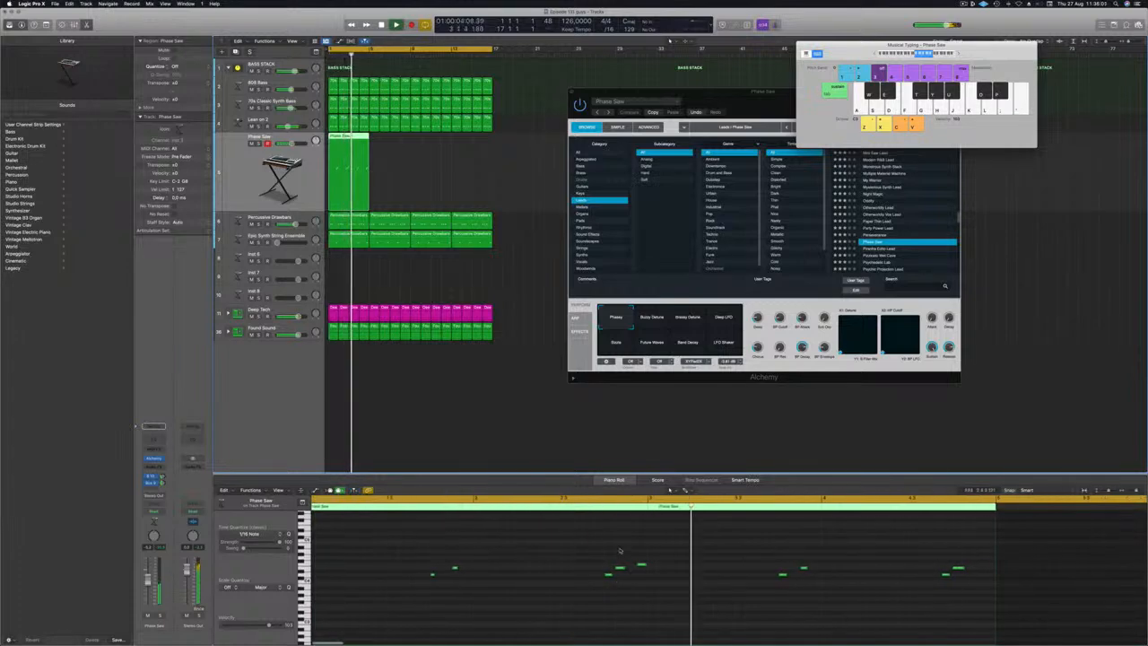
{"action": "scroll", "coordinate": [619, 551], "scroll_direction": "down", "scroll_amount": 2}
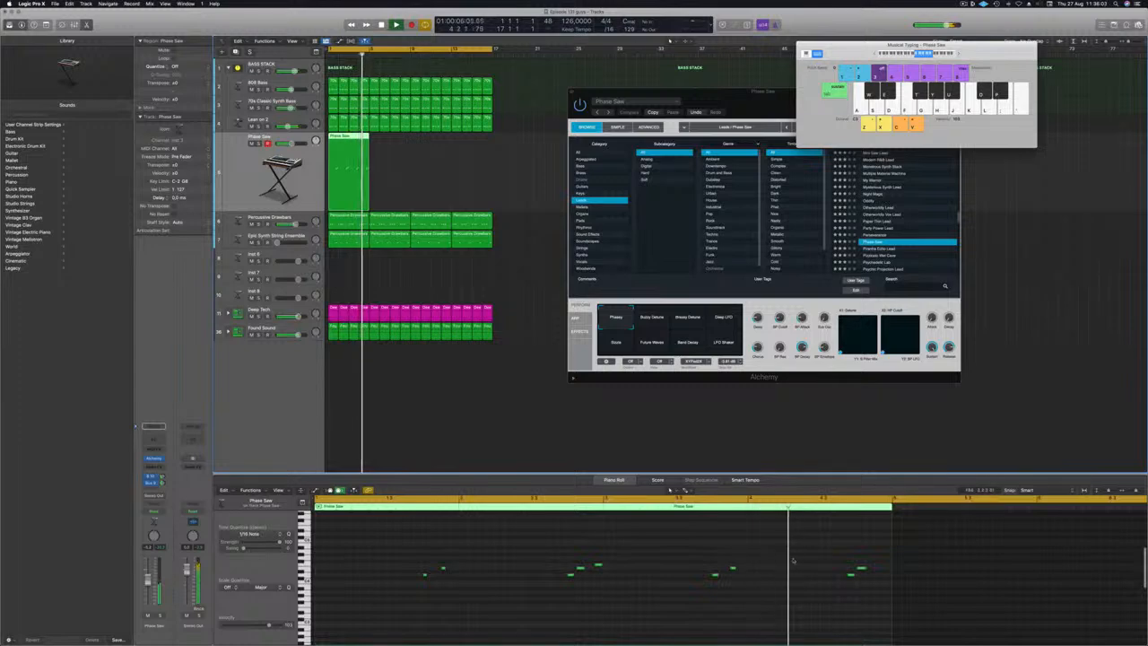
{"action": "left_click", "coordinate": [851, 576]}
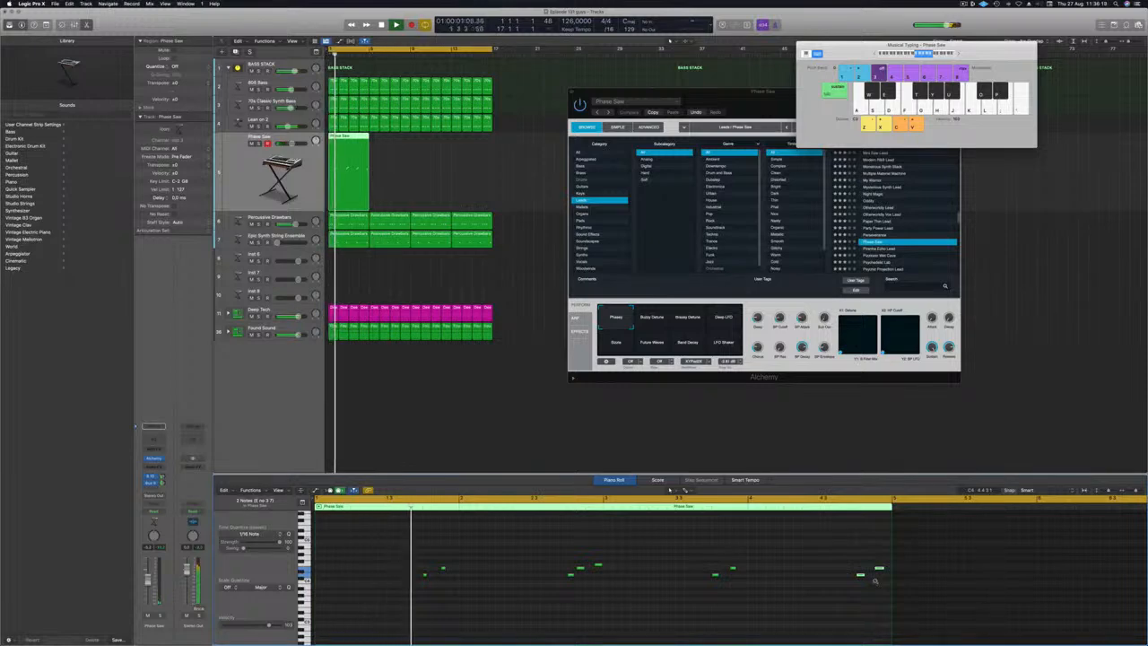
{"action": "key", "text": "super+Left"}
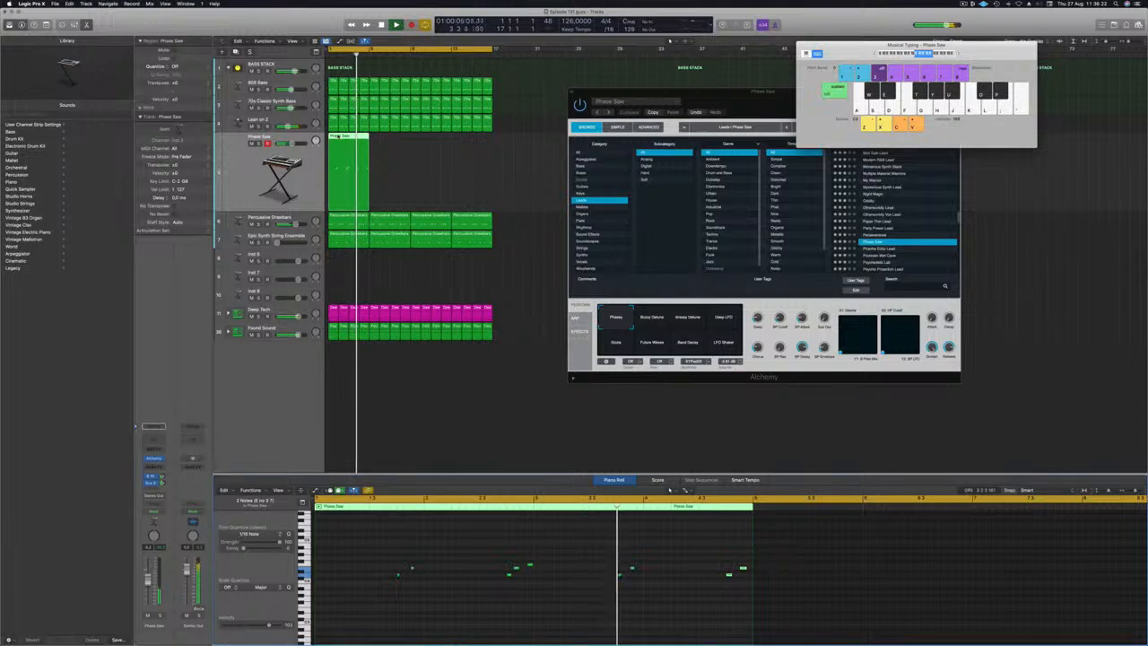
- Copy the four-bar Phase Saw region to fill all 16 bars and transpose the notes of all four regions down one octave
{"action": "left_click_drag", "start_coordinate": [339, 136], "coordinate": [436, 147]}
{"action": "left_click_drag", "start_coordinate": [506, 163], "coordinate": [348, 169]}
{"action": "left_click", "coordinate": [581, 597]}
{"action": "key", "text": "super+a"}
{"action": "key", "text": "alt+shift+Down"}
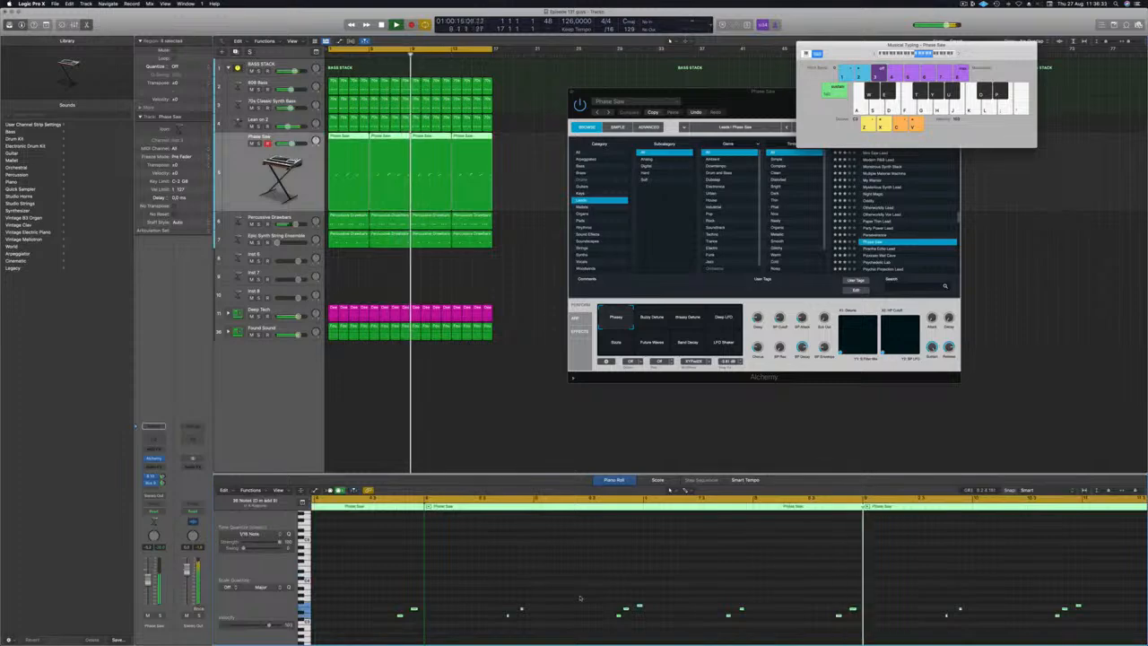
{"action": "key", "text": "alt+shift+Down"}
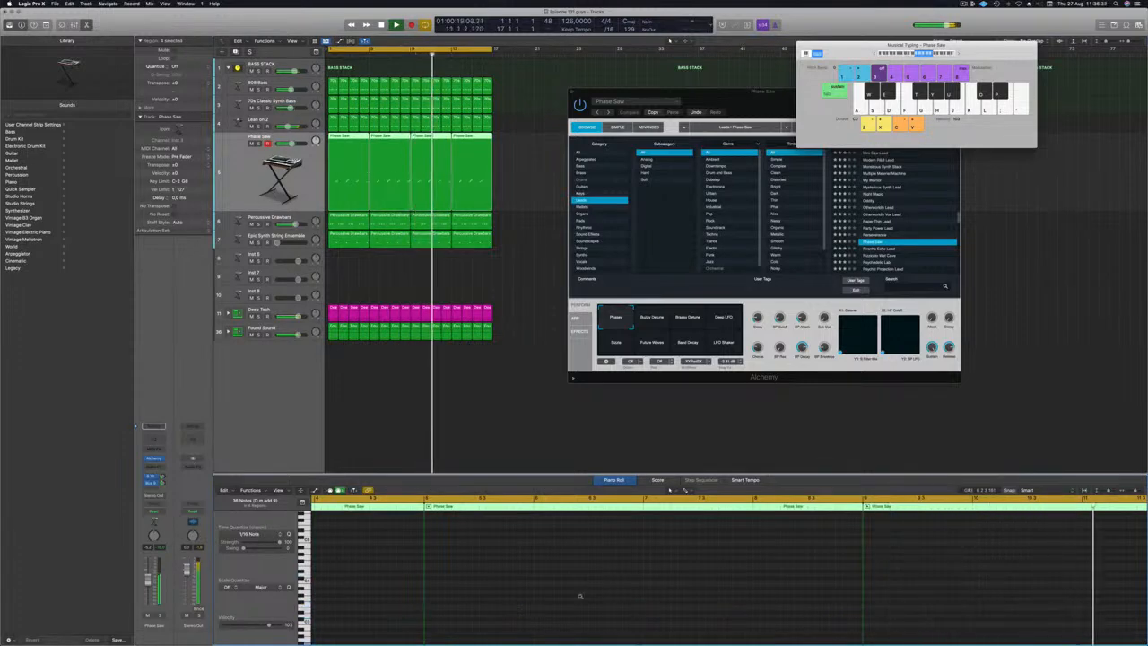
{"action": "key", "text": "alt+shift+Up"}
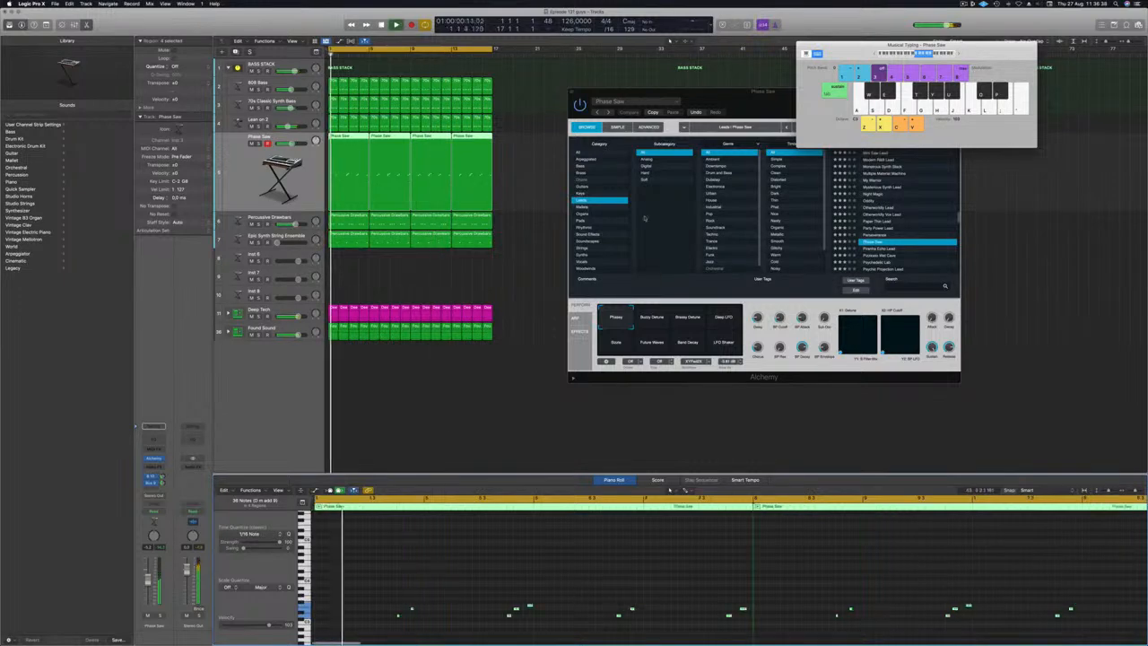
- Try the Piranha Echo Lead preset on the melody, and load Pizzicato Wet Cave in its place
{"action": "left_click_drag", "start_coordinate": [653, 113], "coordinate": [523, 113]}
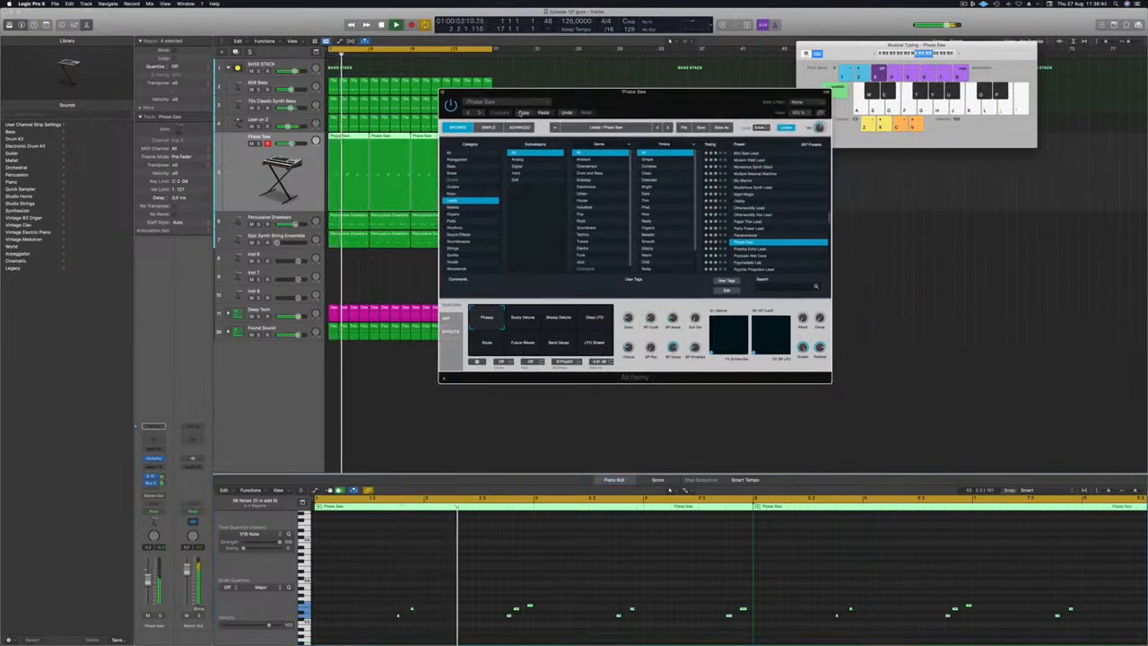
{"action": "scroll", "coordinate": [737, 207], "scroll_direction": "down", "scroll_amount": 2}
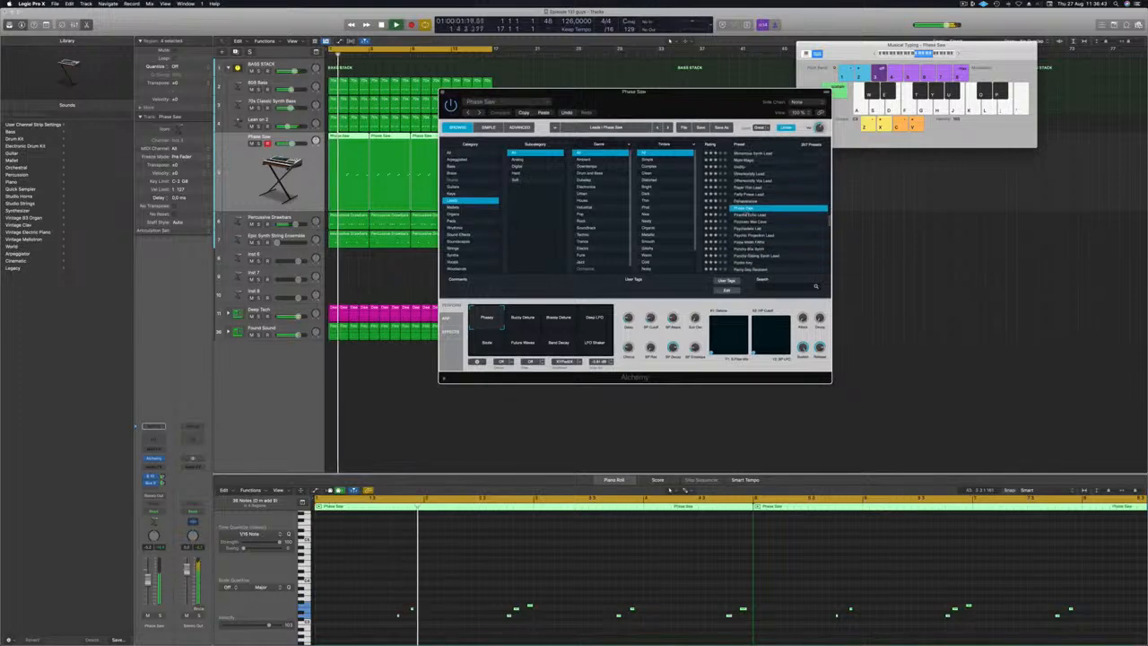
{"action": "left_click", "coordinate": [750, 216]}
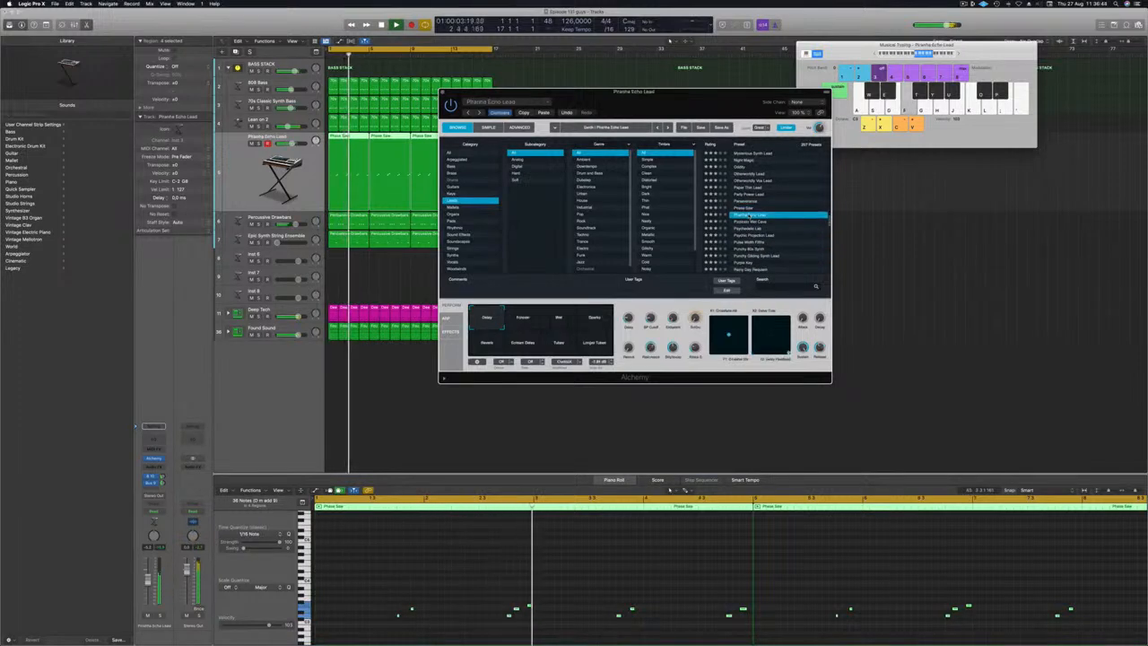
{"action": "left_click", "coordinate": [750, 223]}
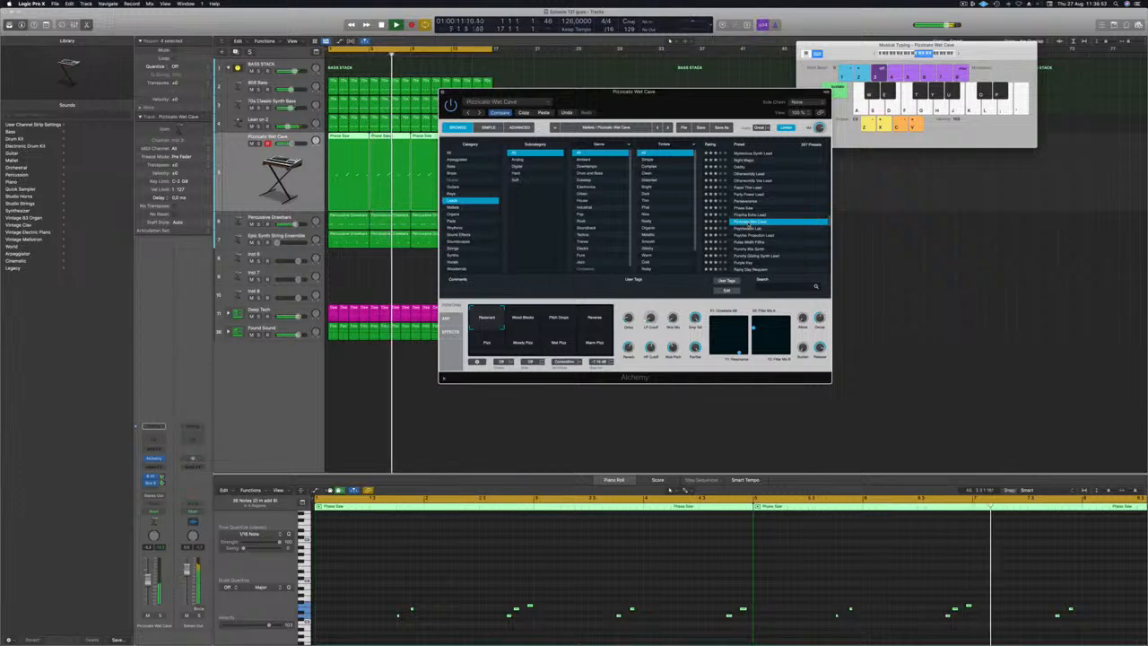
{"action": "scroll", "coordinate": [749, 229], "scroll_direction": "down", "scroll_amount": 2}
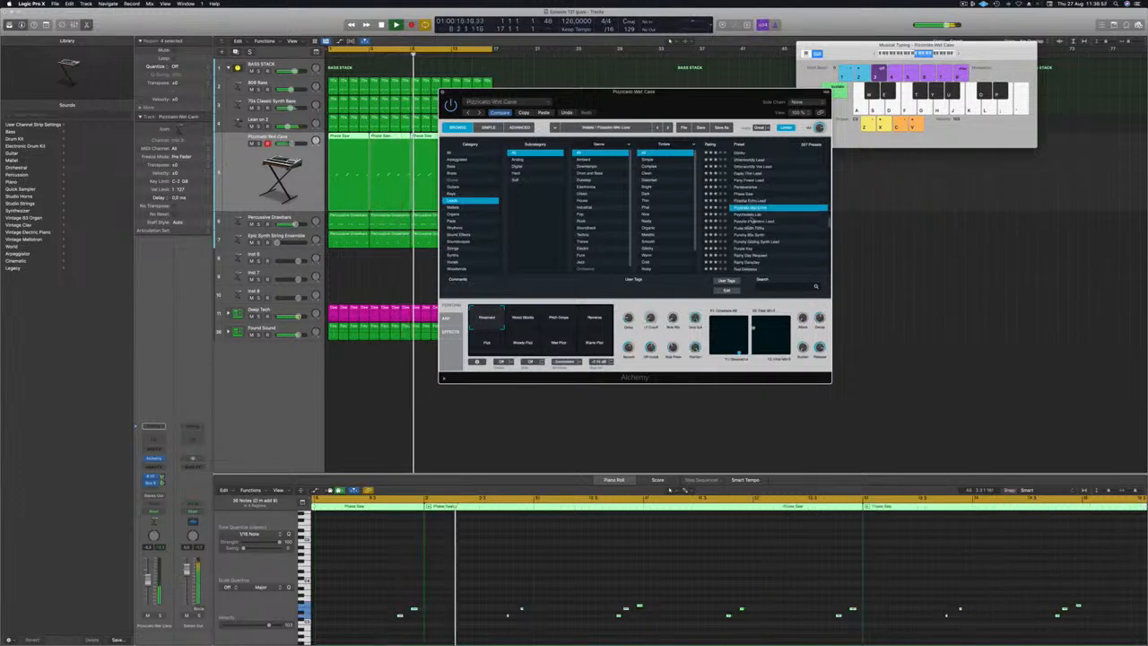
- Audition the Pizzicato Wet Cave performance variations from Wood Blocks to Warm Pizz, return to Resonant and close the instrument window
{"action": "left_click", "coordinate": [524, 319]}
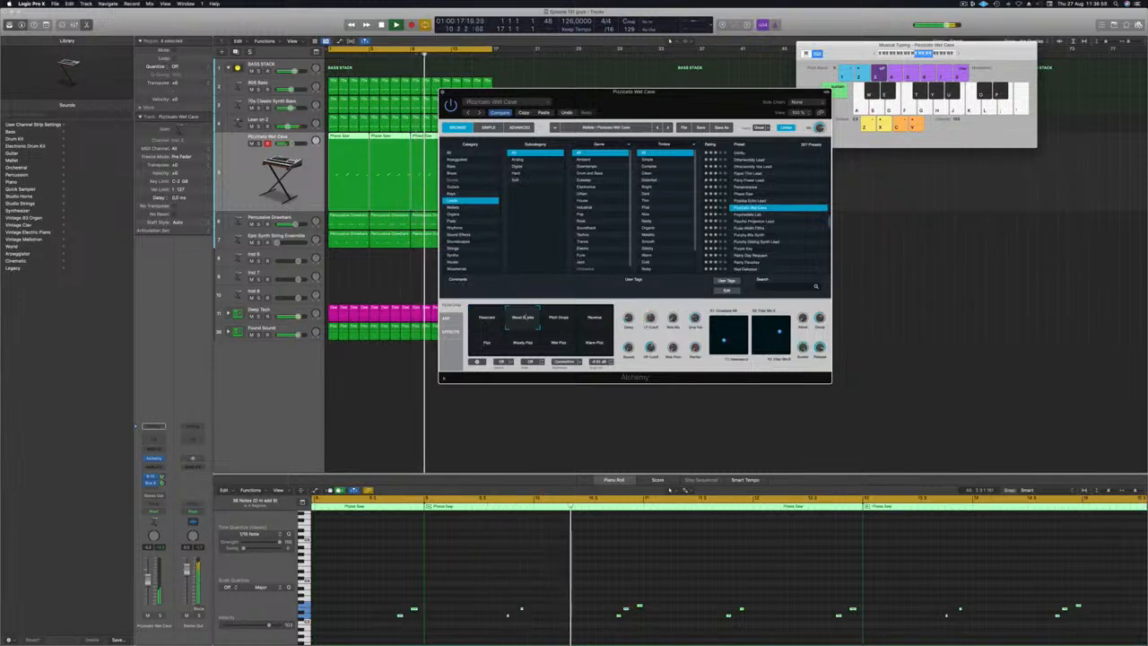
{"action": "left_click", "coordinate": [558, 319]}
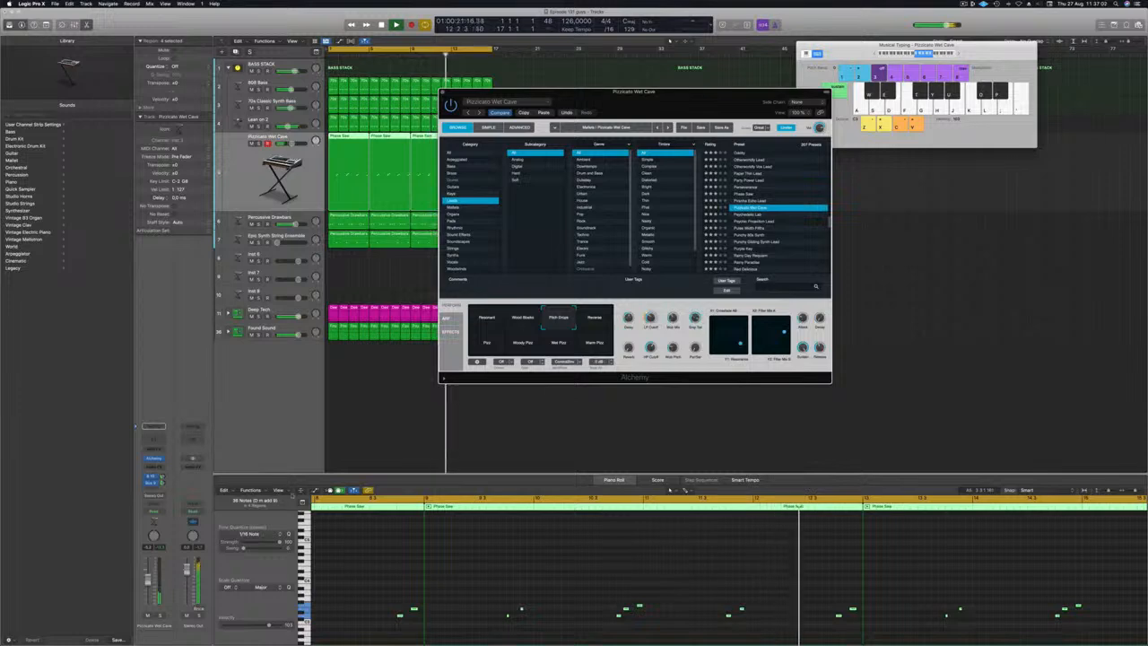
{"action": "left_click", "coordinate": [670, 490]}
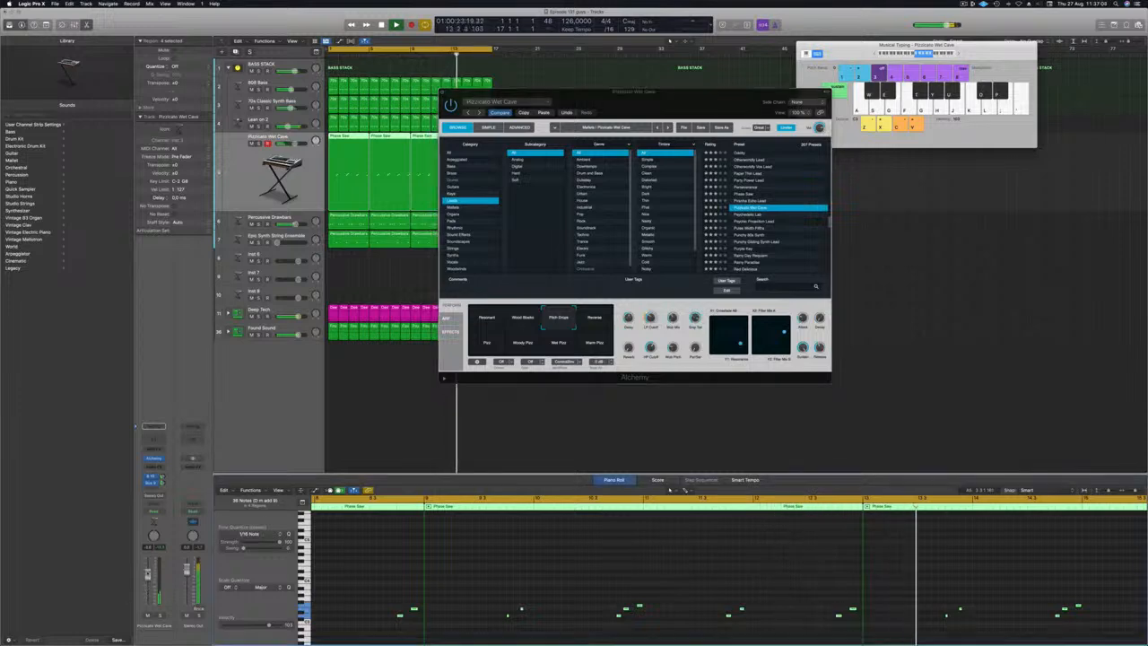
{"action": "left_click", "coordinate": [595, 319]}
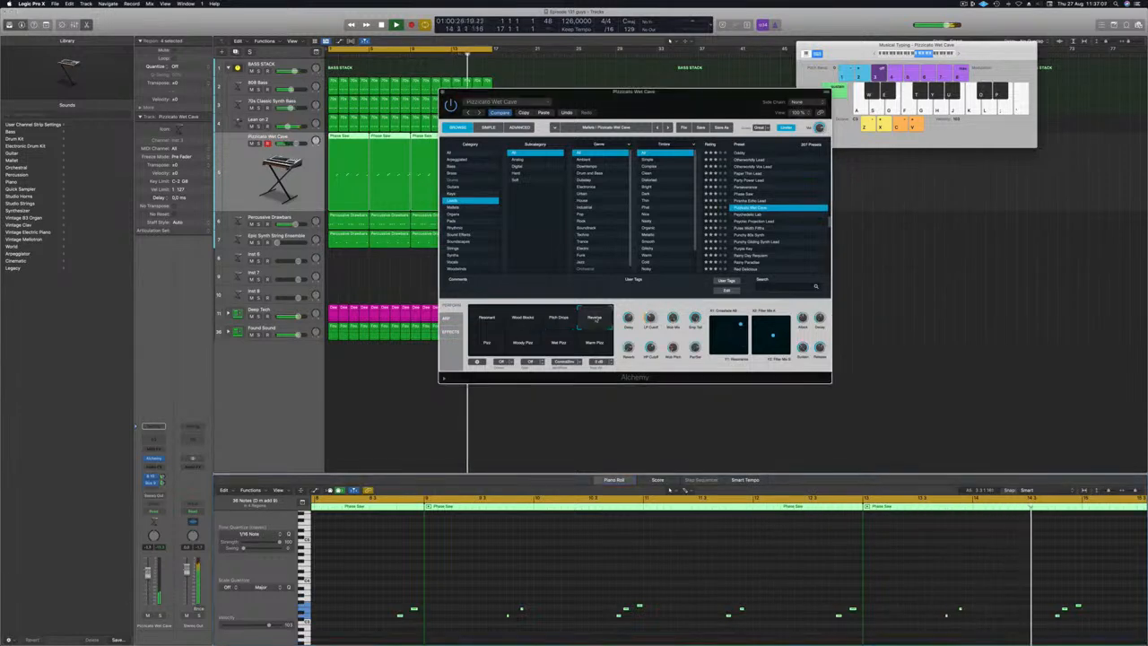
{"action": "left_click", "coordinate": [483, 349]}
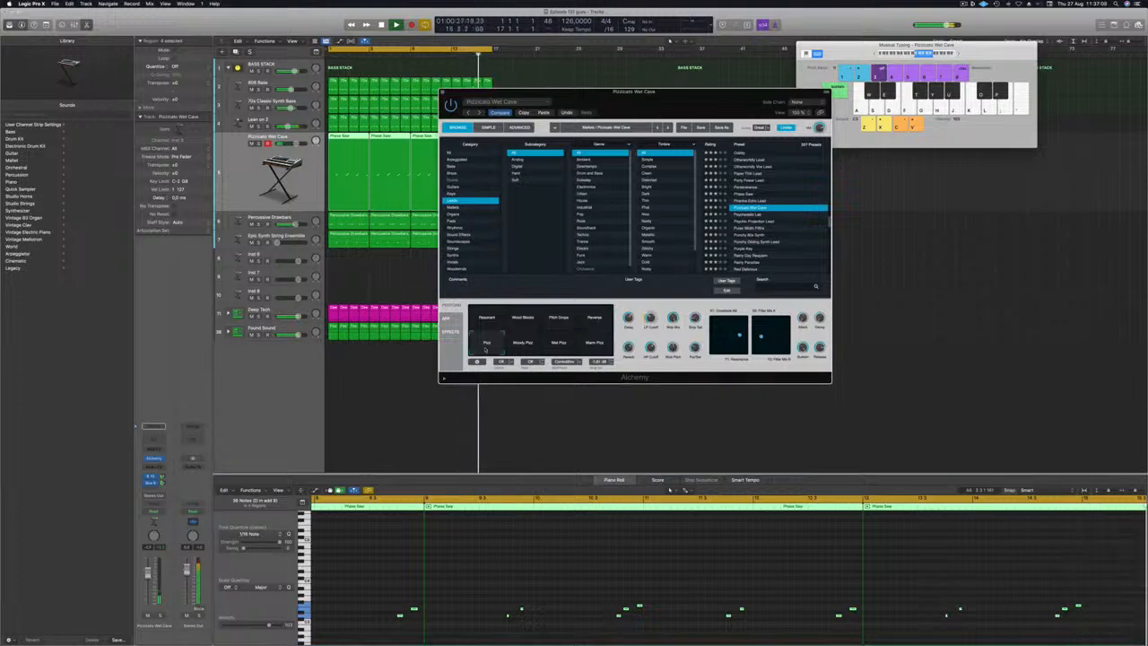
{"action": "left_click", "coordinate": [518, 348]}
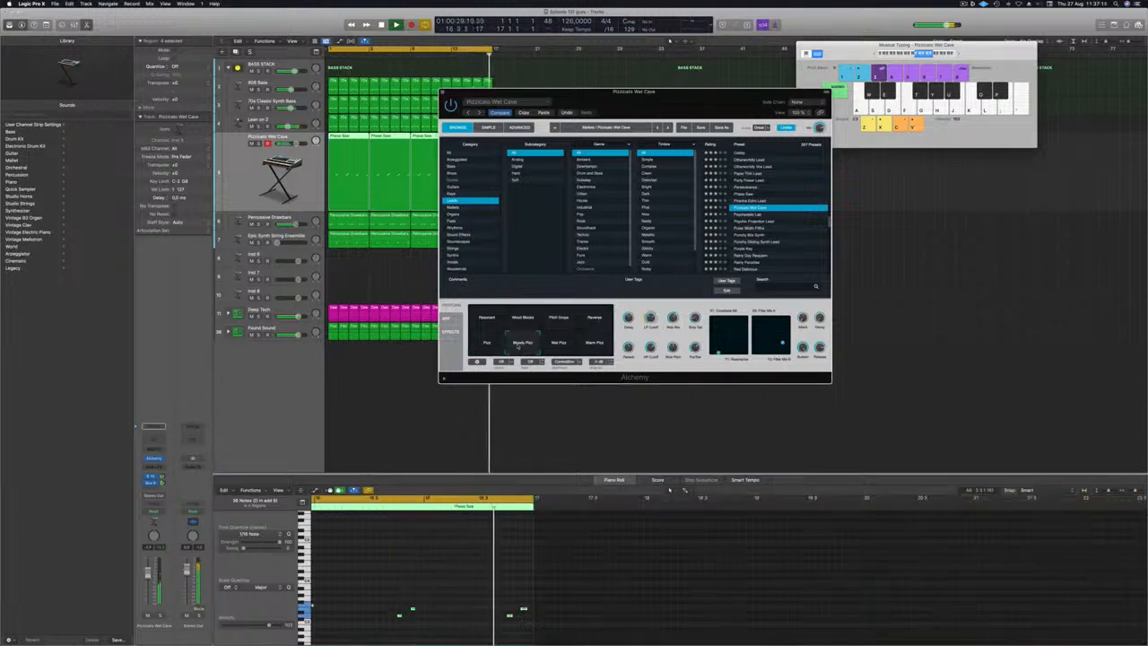
{"action": "left_click", "coordinate": [559, 346]}
{"action": "left_click", "coordinate": [597, 346]}
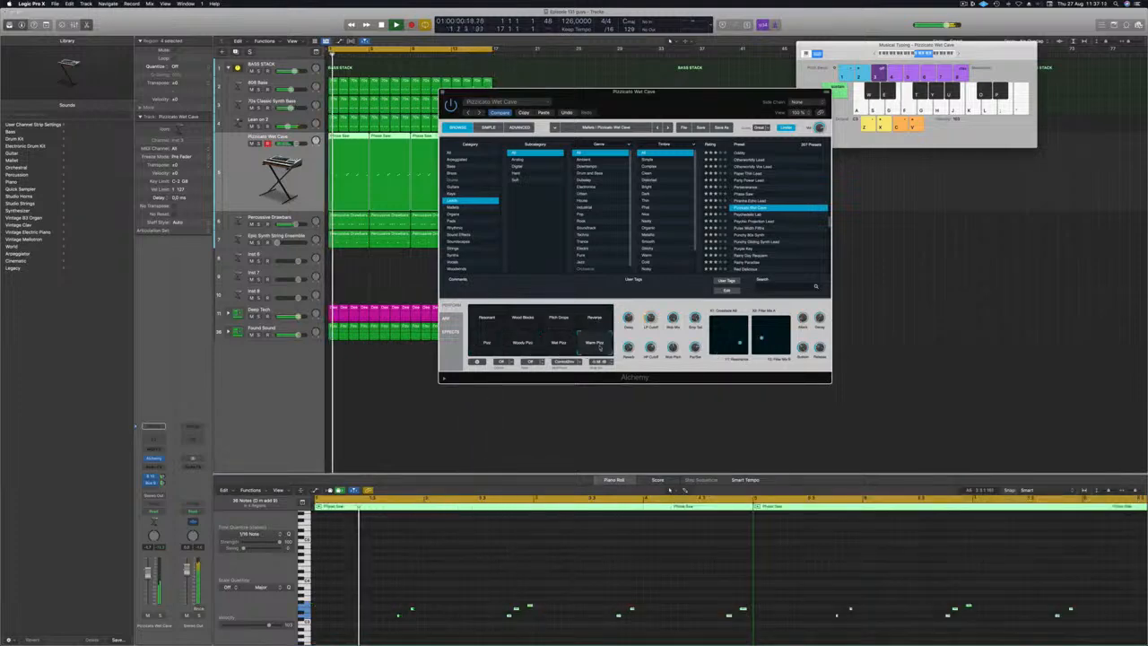
{"action": "left_click", "coordinate": [487, 326]}
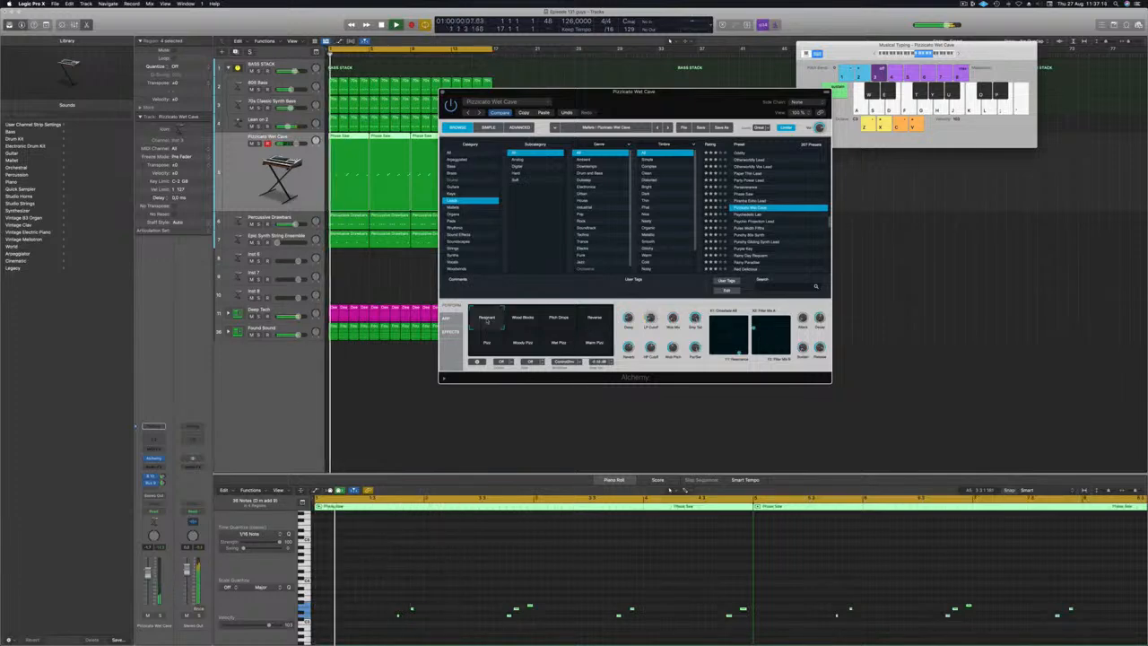
{"action": "left_click_drag", "start_coordinate": [487, 321], "coordinate": [588, 359]}
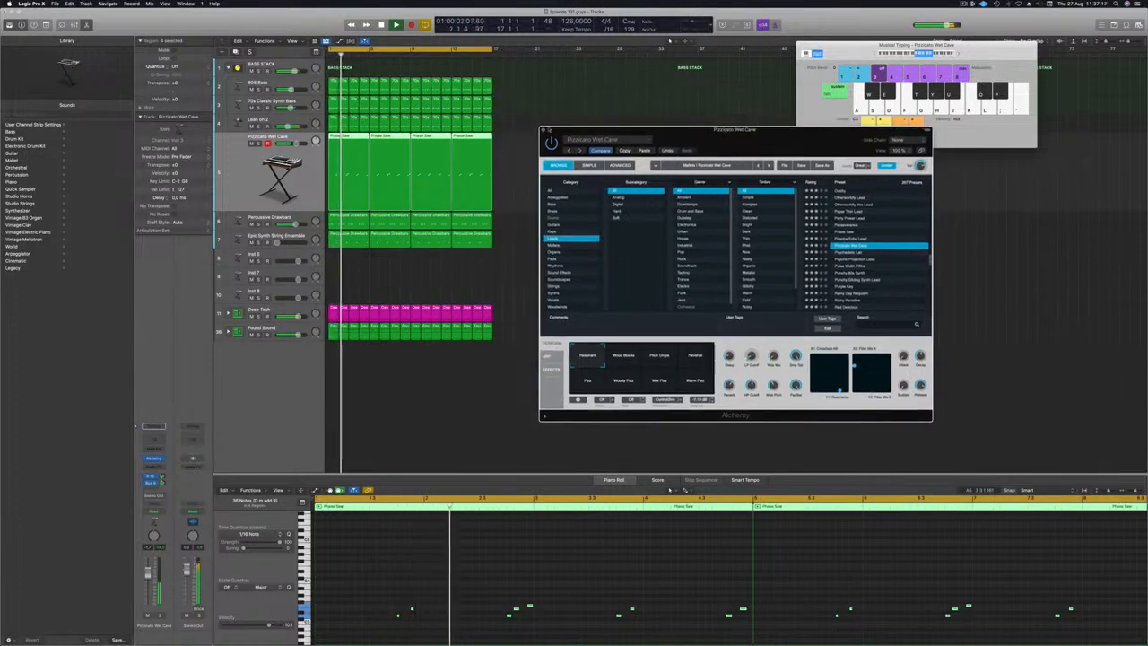
{"action": "key", "text": "super+w"}
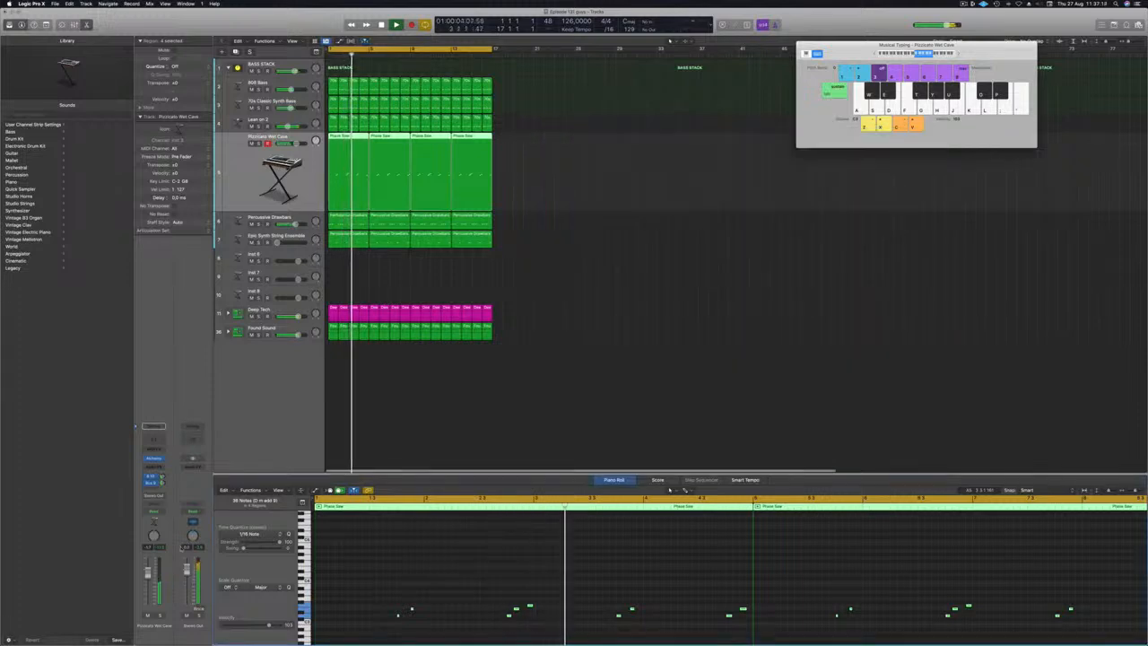
- Set the Pizzicato Wet Cave channel's automation mode to Touch and play the song from the start
{"action": "key", "text": "Return"}
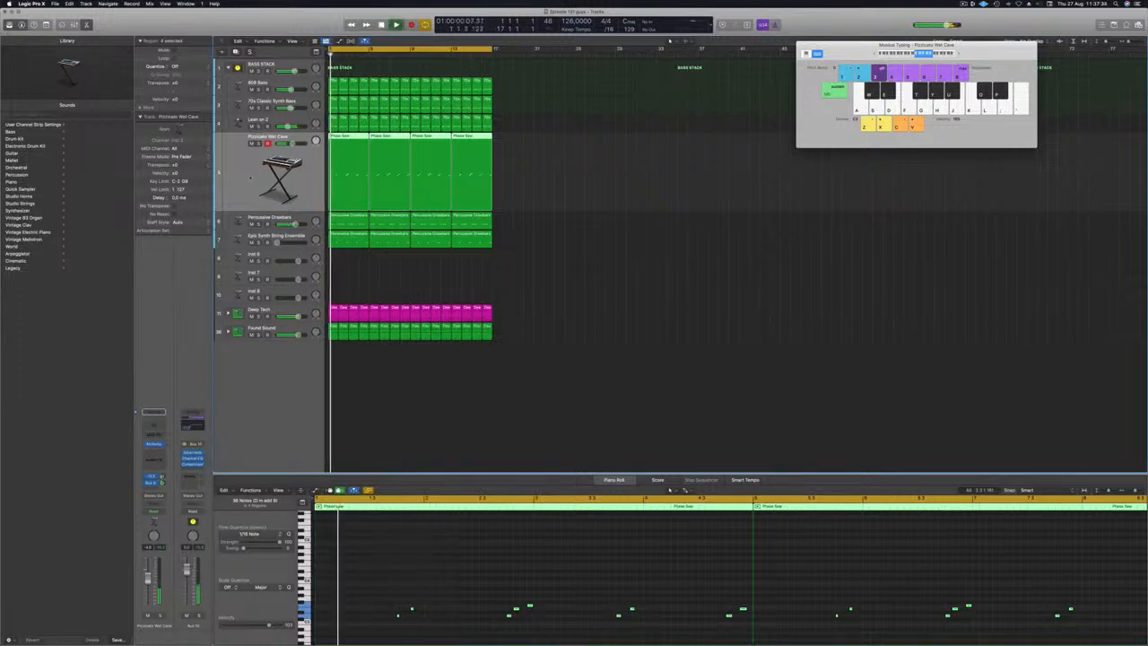
{"action": "left_click", "coordinate": [162, 513]}
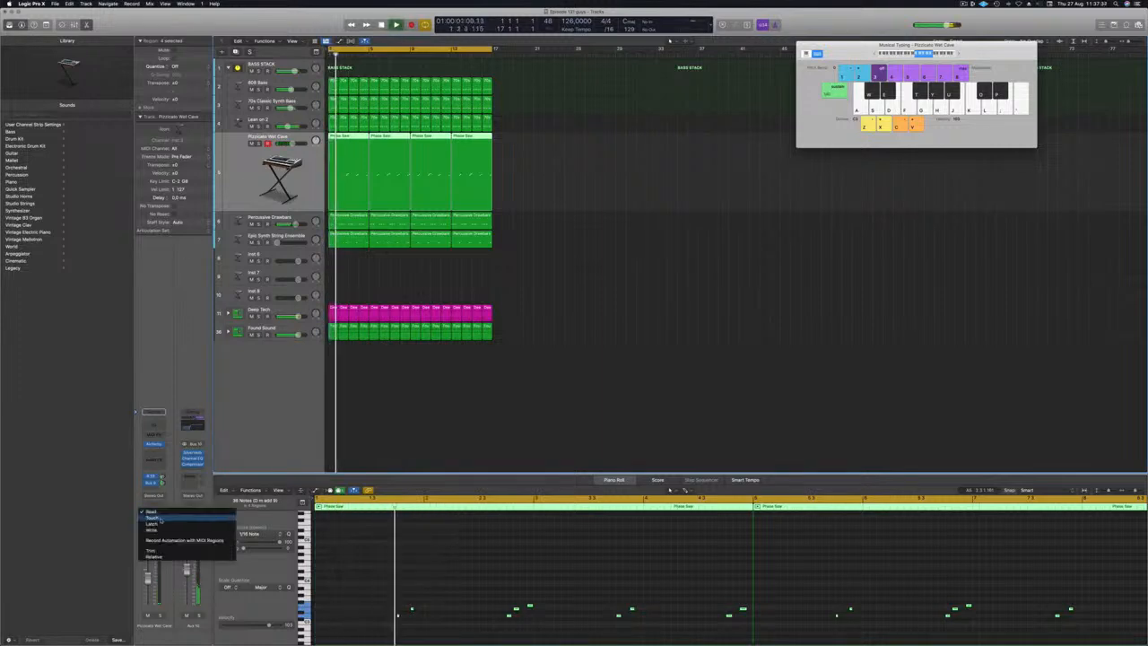
{"action": "left_click", "coordinate": [160, 518]}
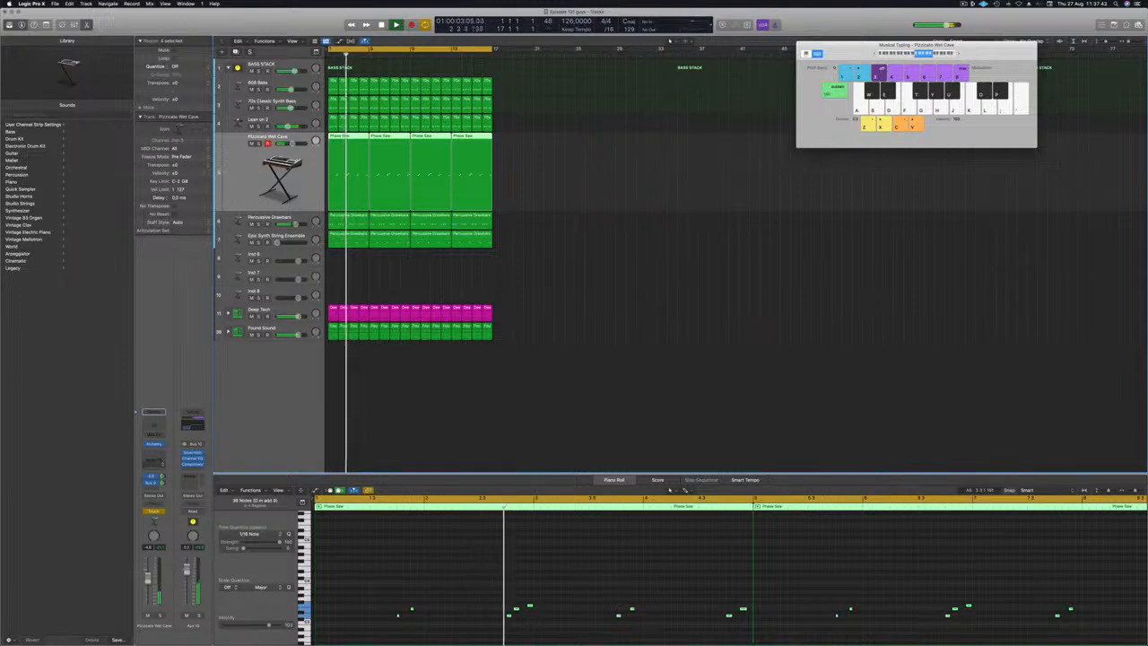
{"action": "key", "text": "Return"}
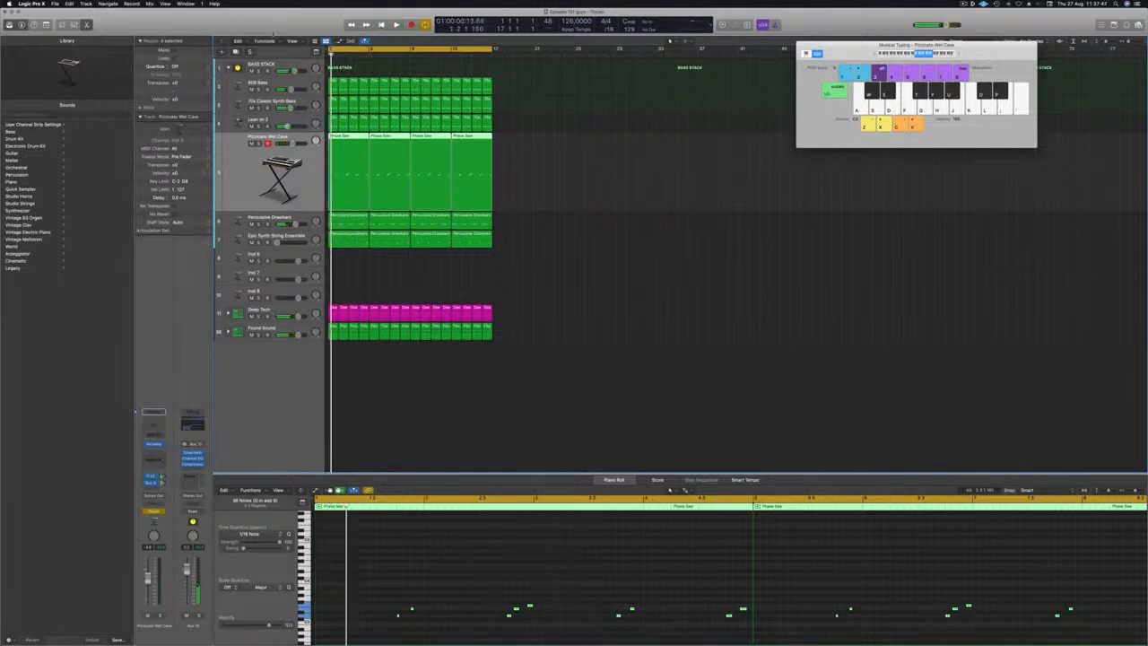
- Show the toolbar, close the Musical Typing keyboard and display track automation in the arrangement
{"action": "key", "text": "ctrl+alt+super+t"}
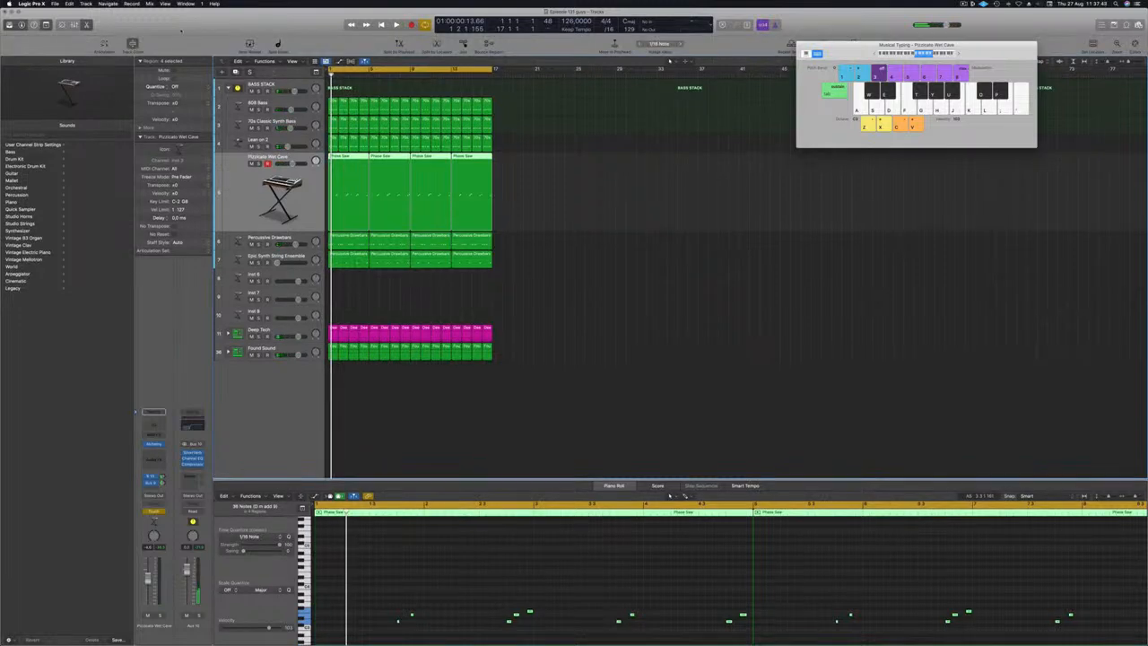
{"action": "left_click", "coordinate": [580, 251]}
{"action": "key", "text": "super+k"}
{"action": "key", "text": "a"}
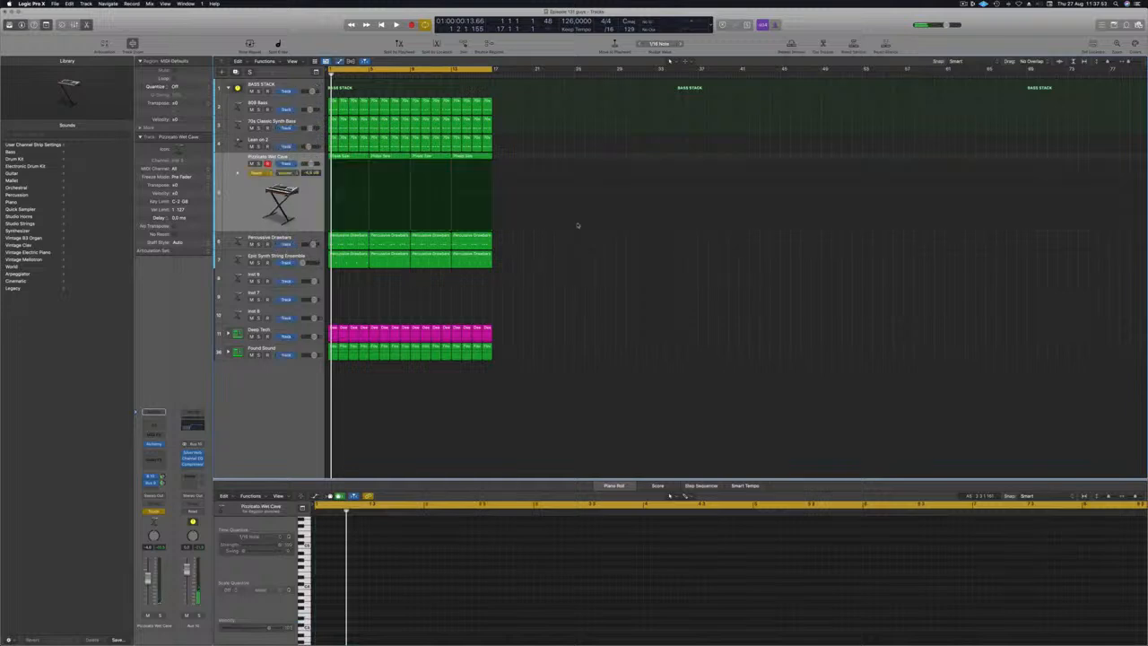
- Choose the bus send level as the Pizzicato Wet Cave track's automation parameter and set its automation mode to Read
{"action": "left_click", "coordinate": [293, 173]}
{"action": "left_click", "coordinate": [301, 240]}
{"action": "left_click", "coordinate": [260, 173]}
{"action": "left_click", "coordinate": [258, 166]}
- Draw send automation on Pizzicato Wet Cave that rises over bars 1–4 and again over bars 5–8, dropping back at bars 5 and 9
{"action": "mouse_move", "coordinate": [356, 214]}
{"action": "left_mouse_down"}
{"action": "mouse_move", "coordinate": [331, 216]}
{"action": "mouse_move", "coordinate": [371, 196]}
{"action": "left_mouse_up"}
{"action": "key", "text": "space"}
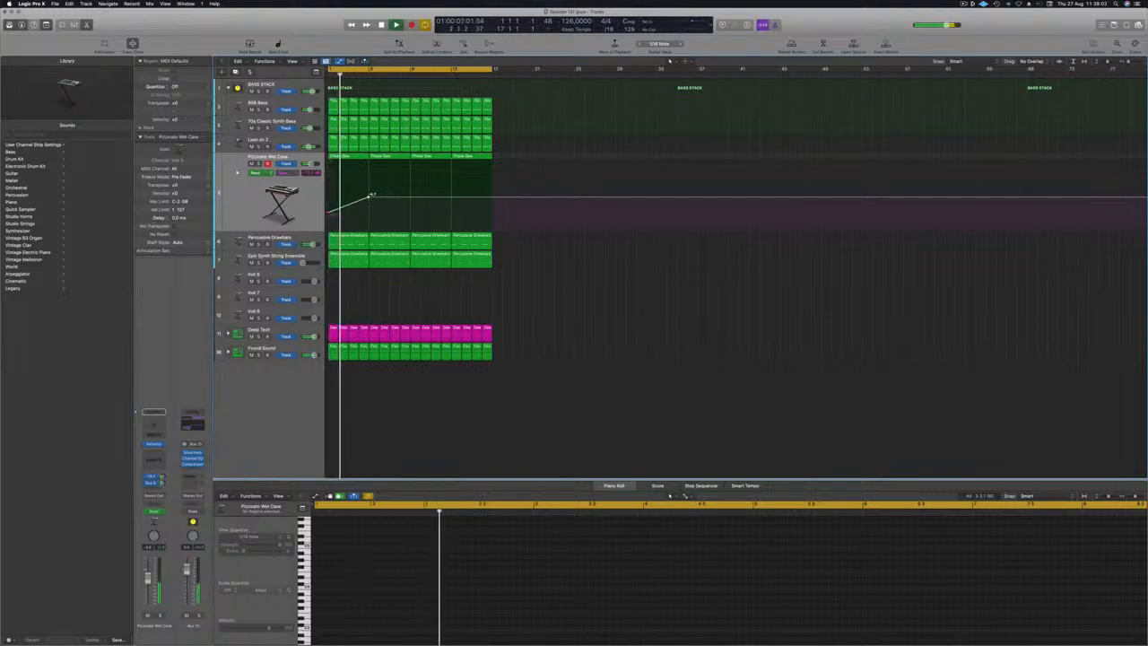
{"action": "left_click_drag", "start_coordinate": [371, 196], "coordinate": [371, 217]}
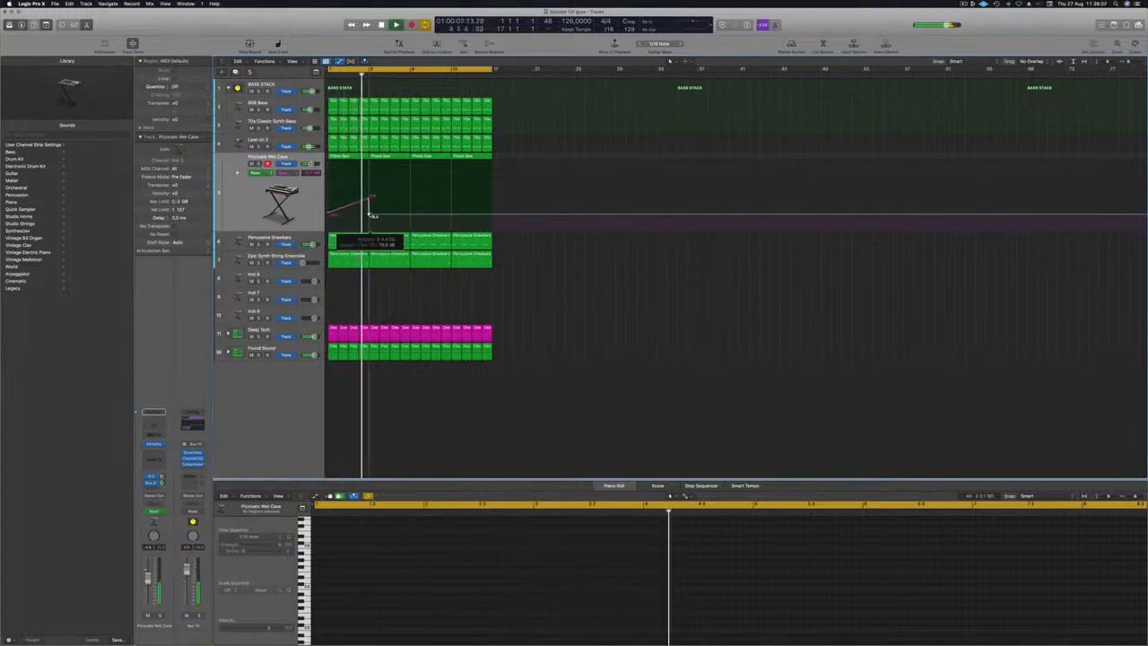
{"action": "left_click_drag", "start_coordinate": [370, 201], "coordinate": [412, 216]}
{"action": "left_click", "coordinate": [410, 215]}
{"action": "key", "text": "space"}
- Select the four Phase Saw regions and play them to check their notes against the new send automation
{"action": "left_click_drag", "start_coordinate": [450, 157], "coordinate": [362, 172]}
{"action": "left_click", "coordinate": [584, 596]}
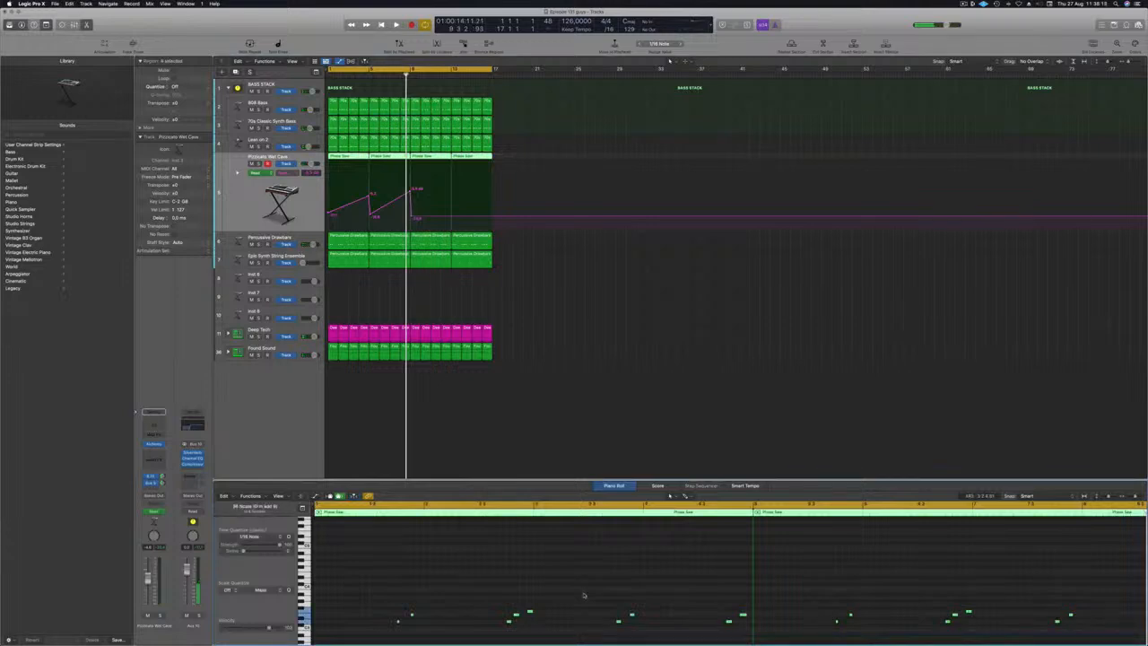
{"action": "key", "text": "space"}
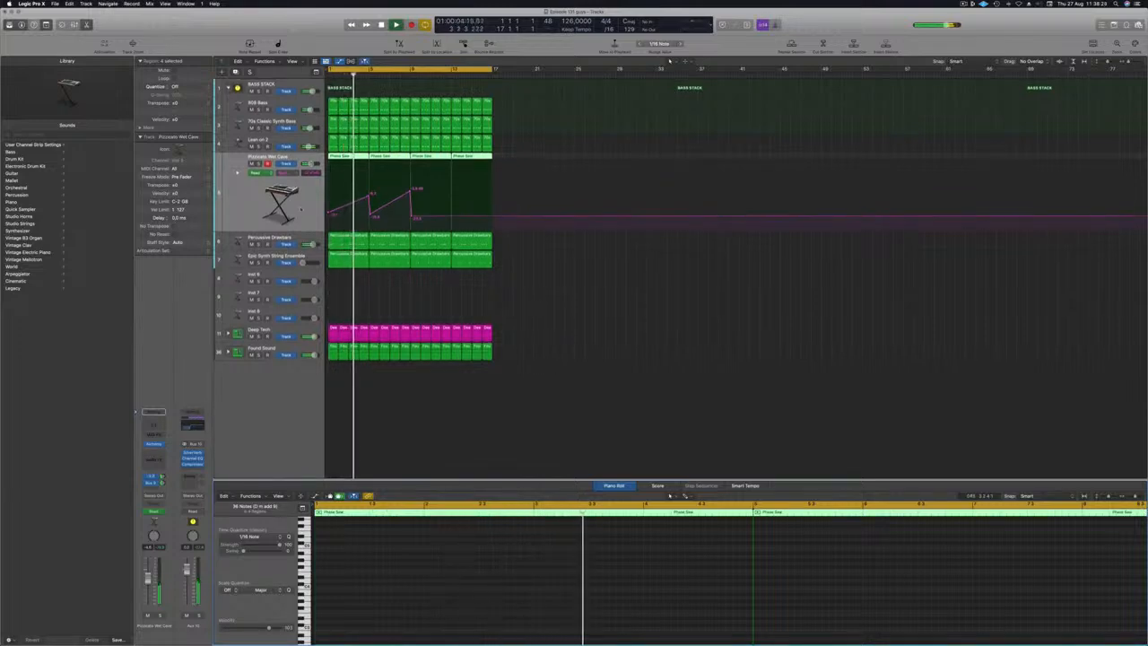
{"action": "left_click_drag", "start_coordinate": [518, 154], "coordinate": [357, 165]}
{"action": "scroll", "coordinate": [458, 593], "scroll_direction": "down", "scroll_amount": 2}
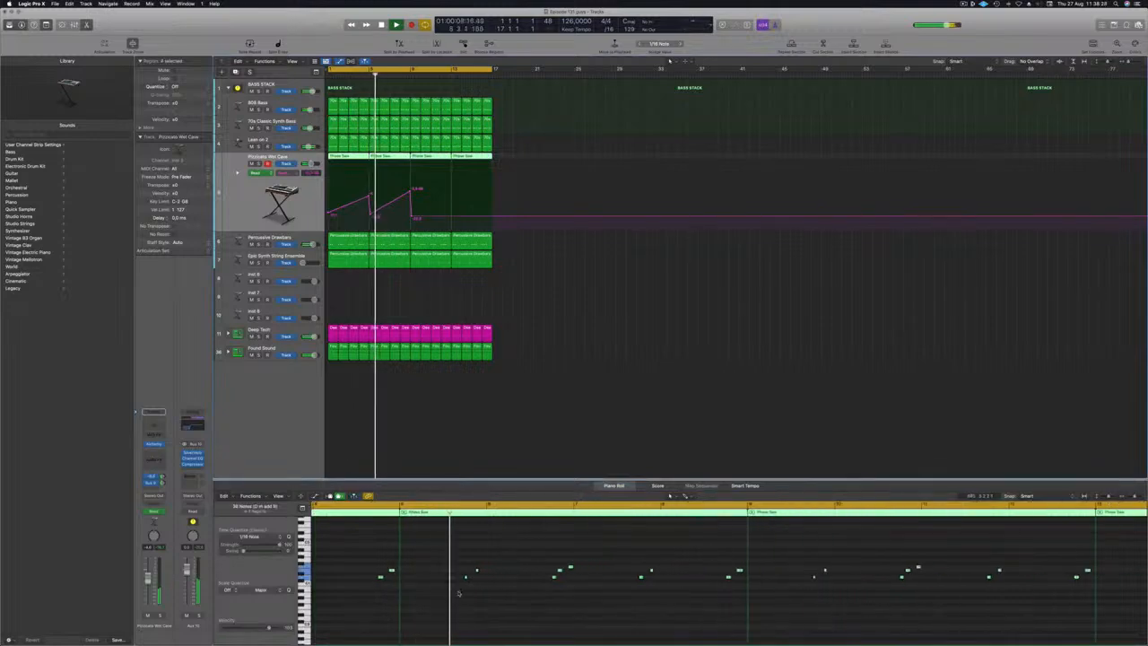
{"action": "left_click", "coordinate": [529, 171]}
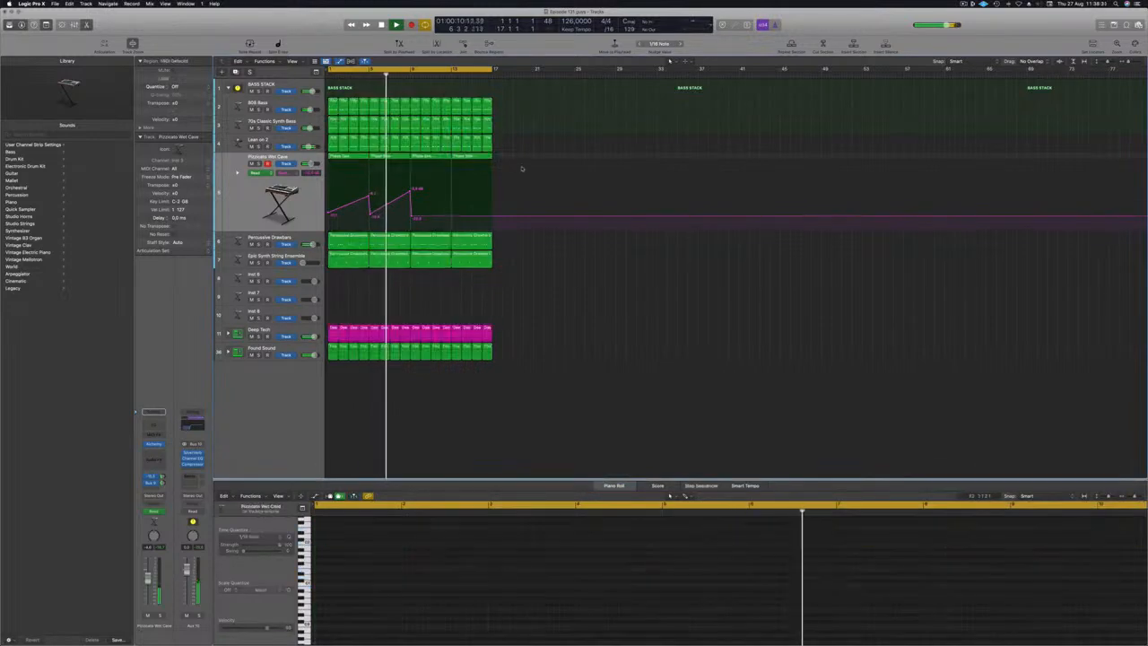
- Transpose all notes of the four Phase Saw regions up one octave and play the song from the start
{"action": "left_click_drag", "start_coordinate": [511, 155], "coordinate": [354, 165]}
{"action": "left_click", "coordinate": [481, 541]}
{"action": "key", "text": "super+a"}
{"action": "key", "text": "alt+shift+Up"}
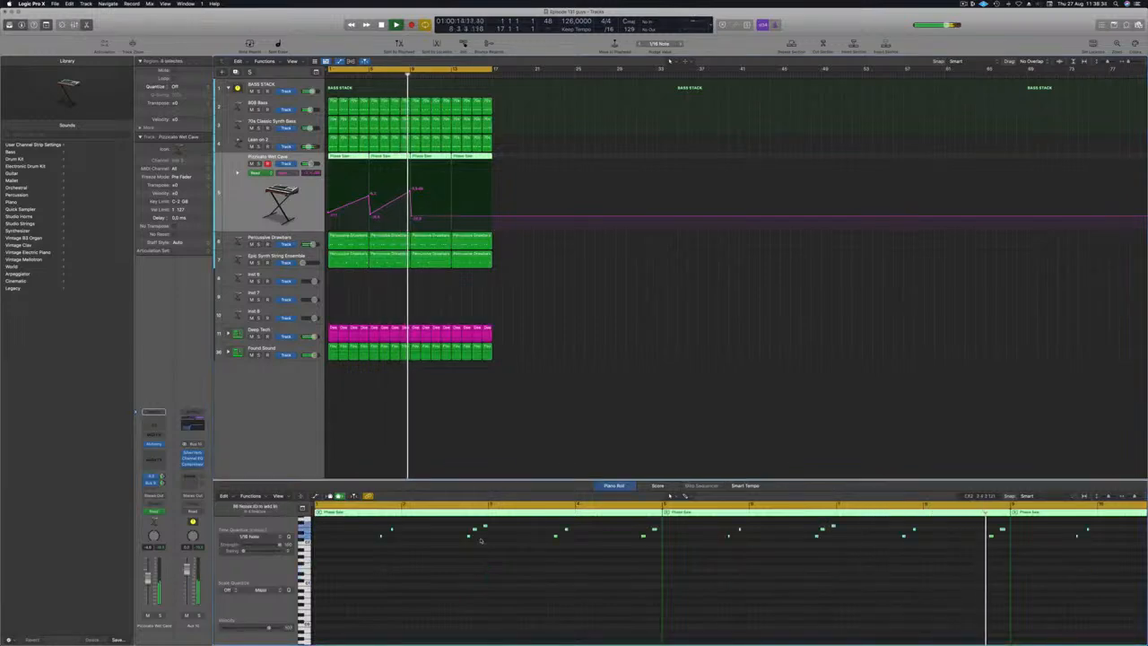
{"action": "key", "text": "Return"}
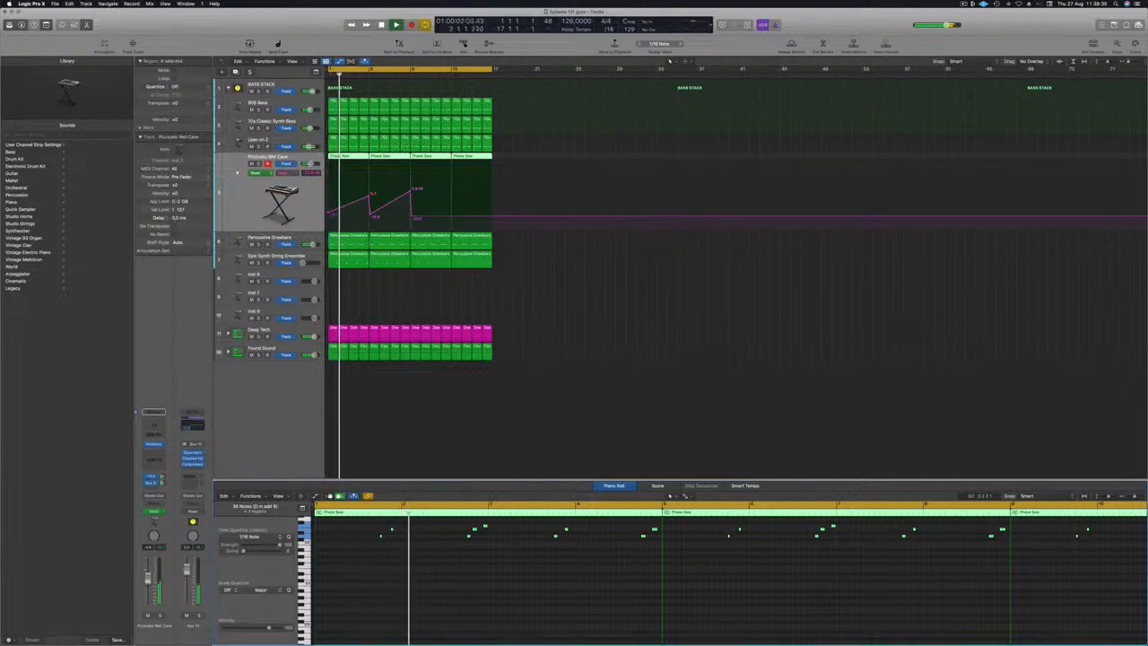
{"action": "scroll", "coordinate": [375, 240], "scroll_direction": "up", "scroll_amount": 1}
{"action": "scroll", "coordinate": [259, 214], "scroll_direction": "down", "scroll_amount": 1}
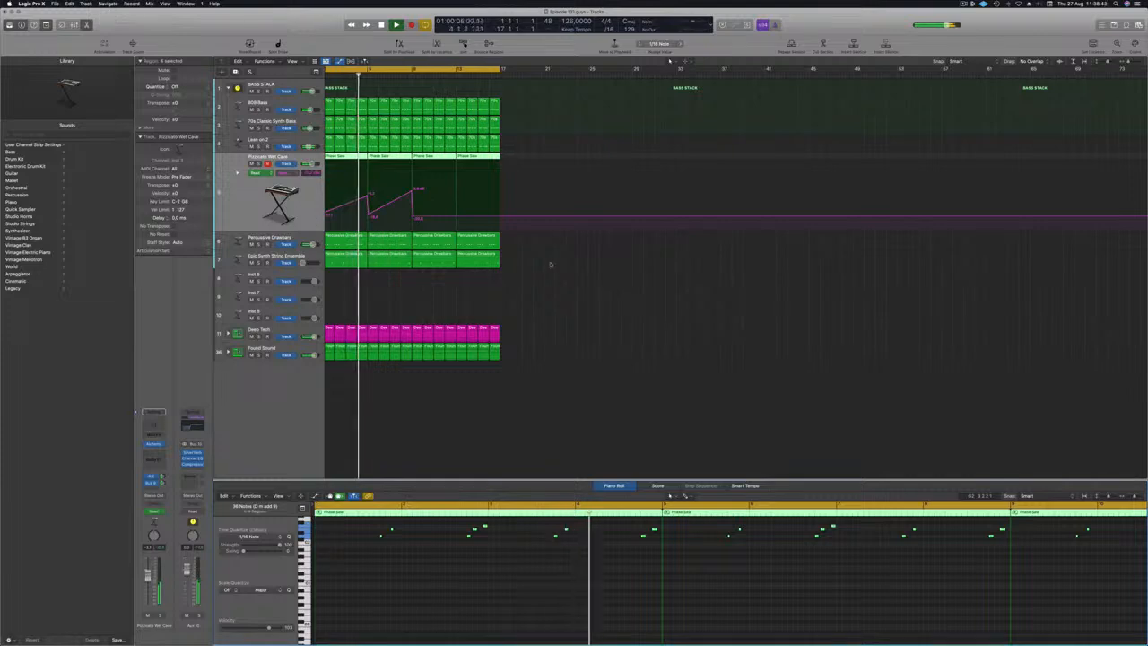
{"action": "scroll", "coordinate": [566, 318], "scroll_direction": "down", "scroll_amount": 1}
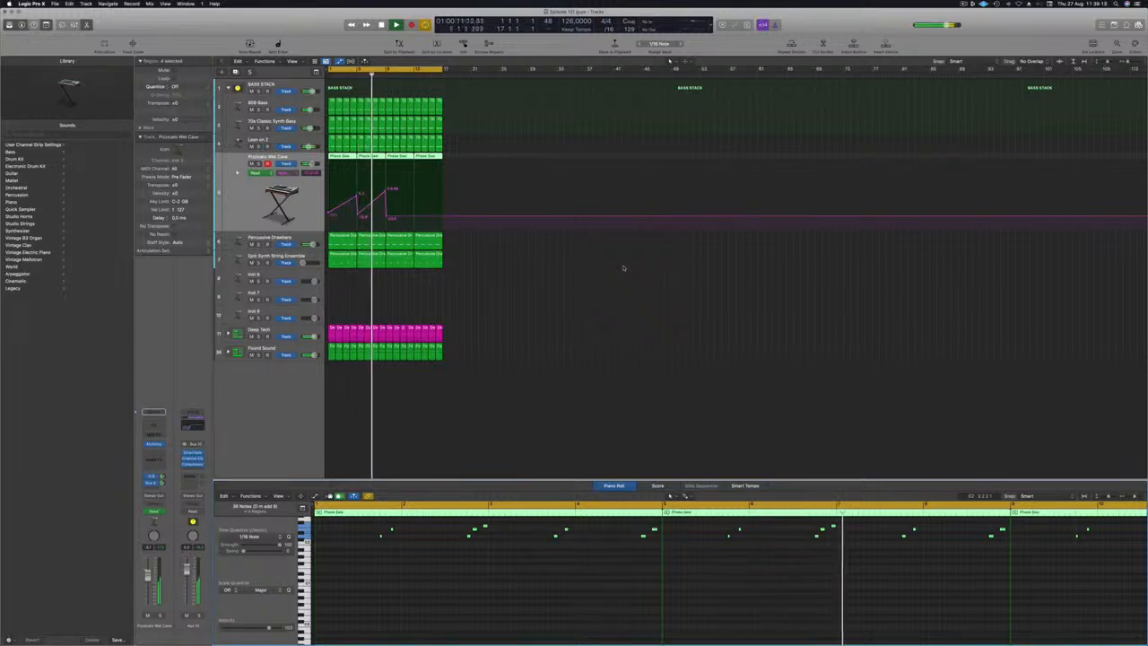
{"action": "left_click", "coordinate": [565, 307]}
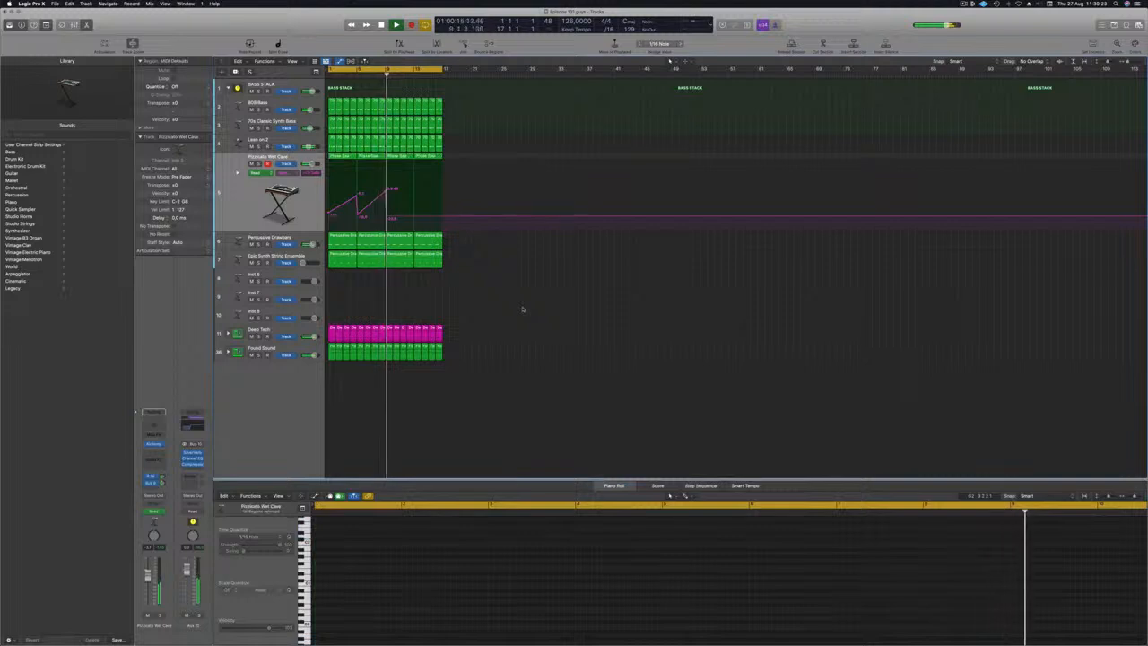
{"action": "left_click", "coordinate": [964, 4]}
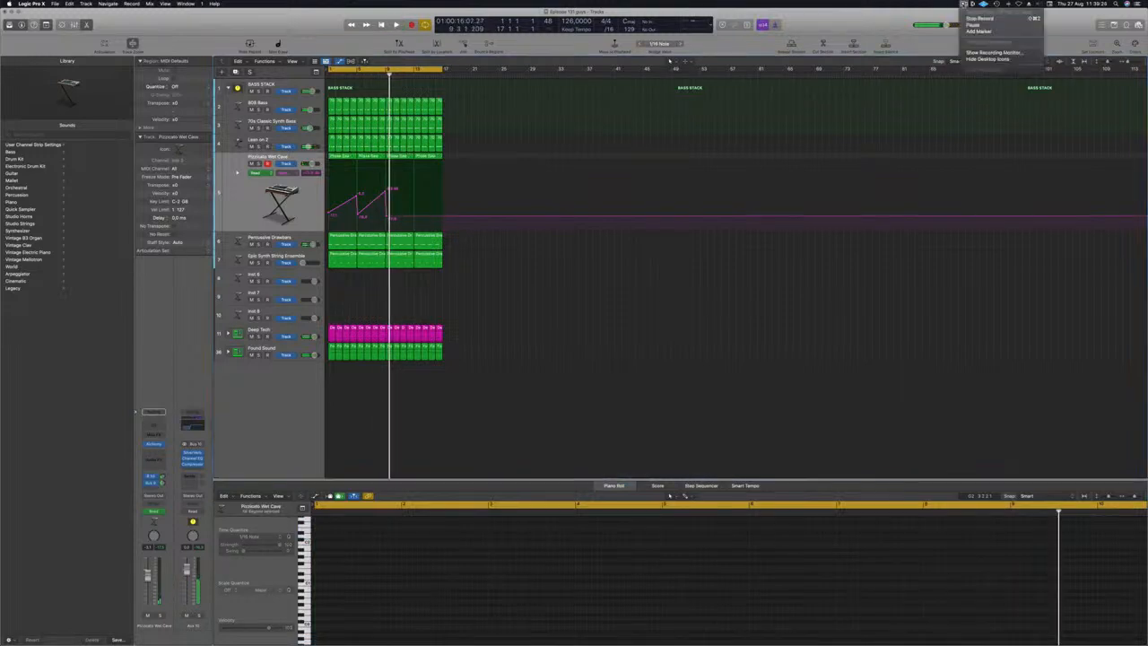